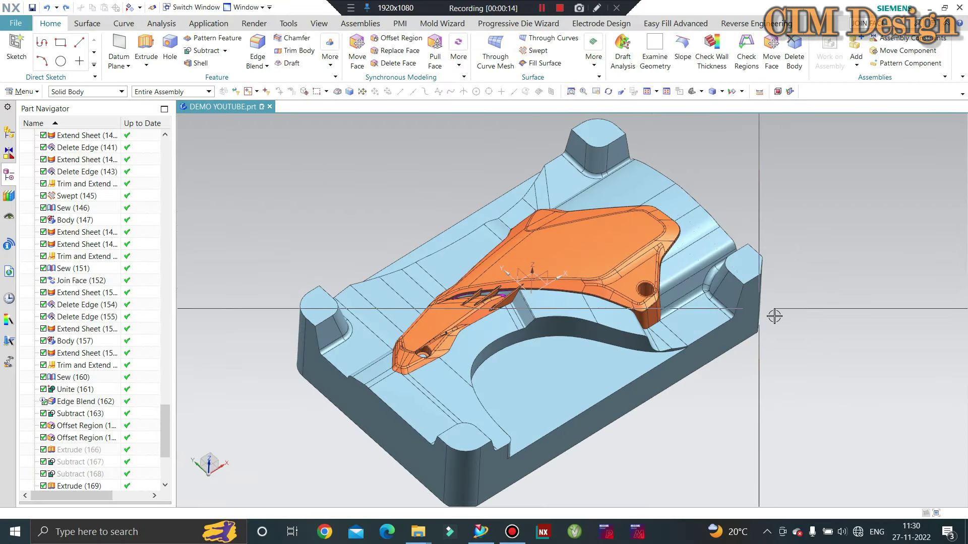
Step: Scroll the view of the DEMO YOUTUBE mold insert with the orange bracket
scroll(775, 316, "down", 2)
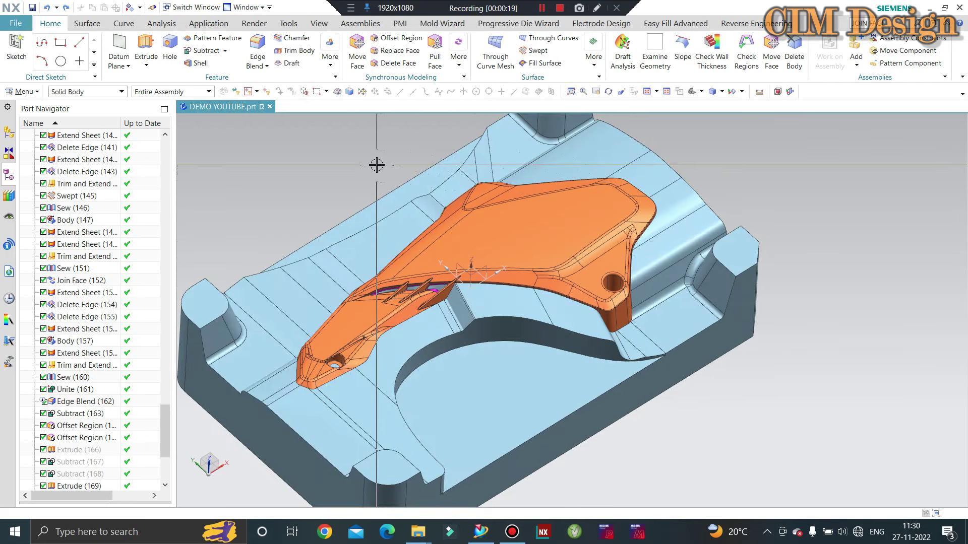
scroll(464, 281, "down", 1)
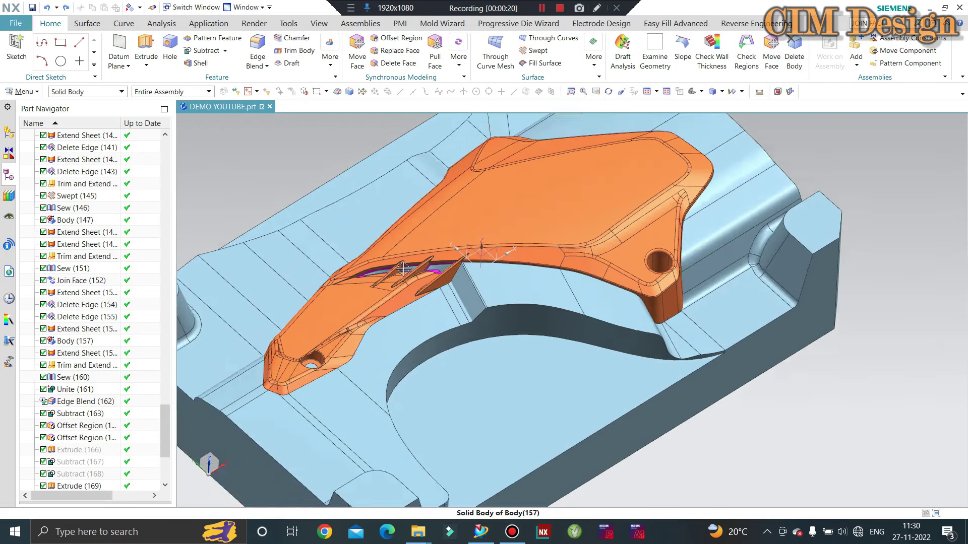
scroll(469, 272, "down", 2)
scroll(477, 259, "down", 2)
scroll(482, 251, "down", 1)
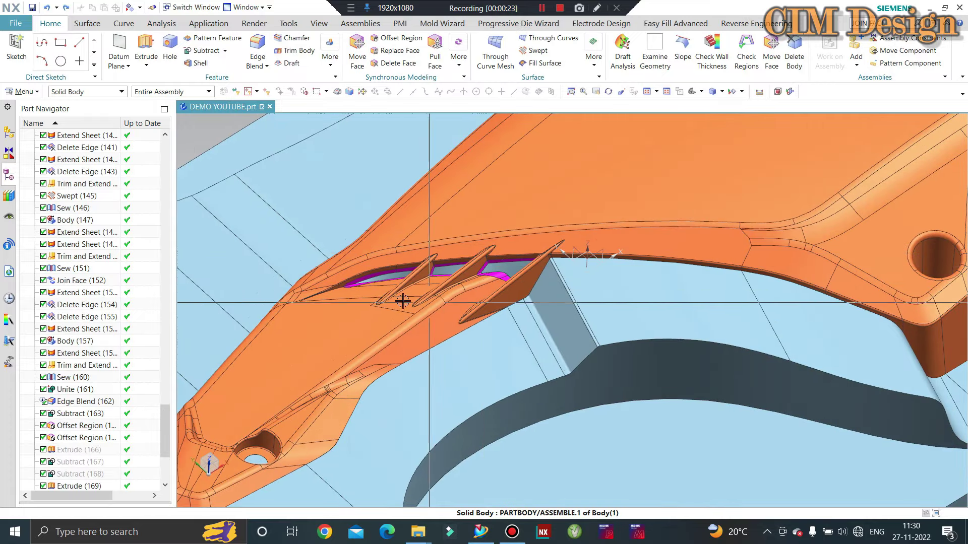
scroll(388, 257, "up", 3)
scroll(361, 306, "down", 3)
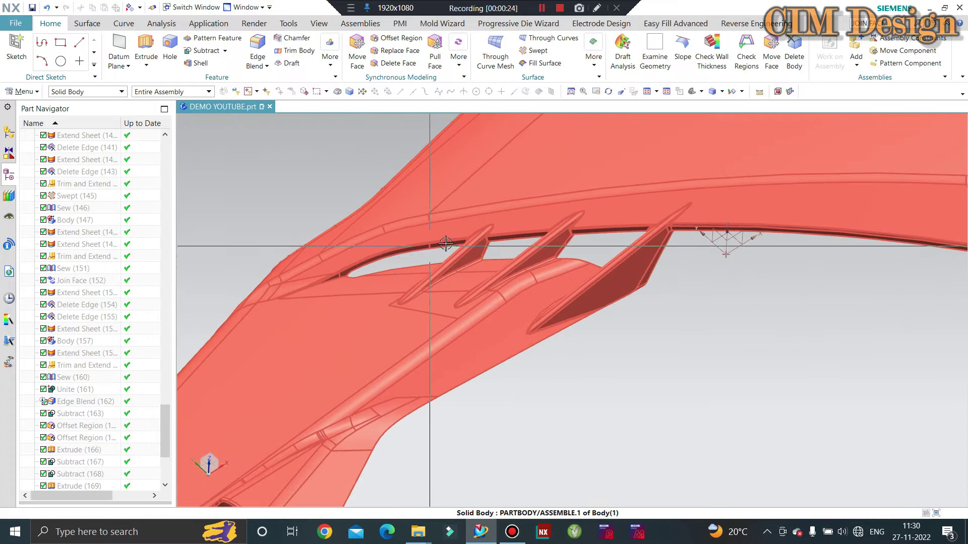
scroll(620, 230, "down", 1)
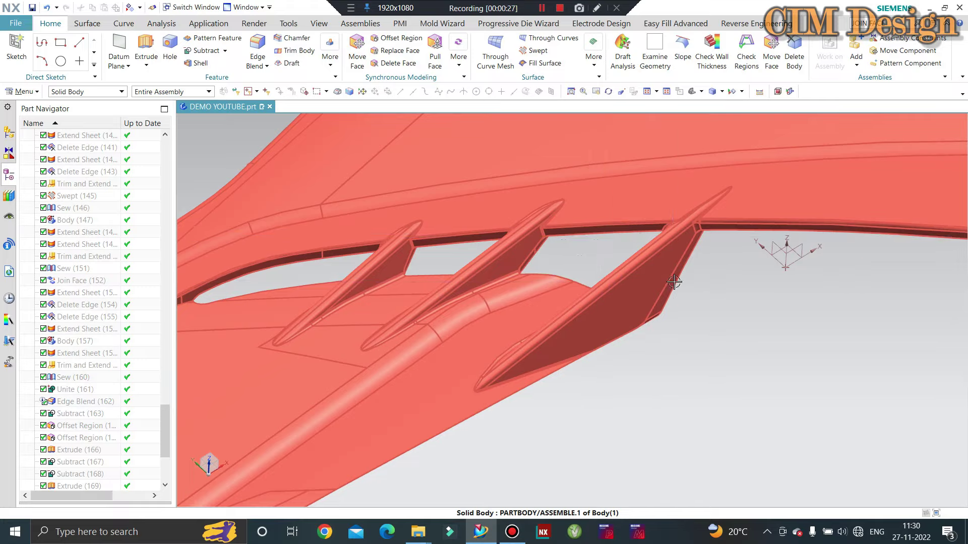
mouse_move(675, 282)
middle_mouse_down()
mouse_move(395, 286)
mouse_move(516, 287)
mouse_move(474, 281)
mouse_move(519, 302)
mouse_move(485, 286)
mouse_move(499, 314)
mouse_move(721, 217)
middle_mouse_up()
scroll(578, 242, "down", 3)
scroll(584, 242, "down", 2)
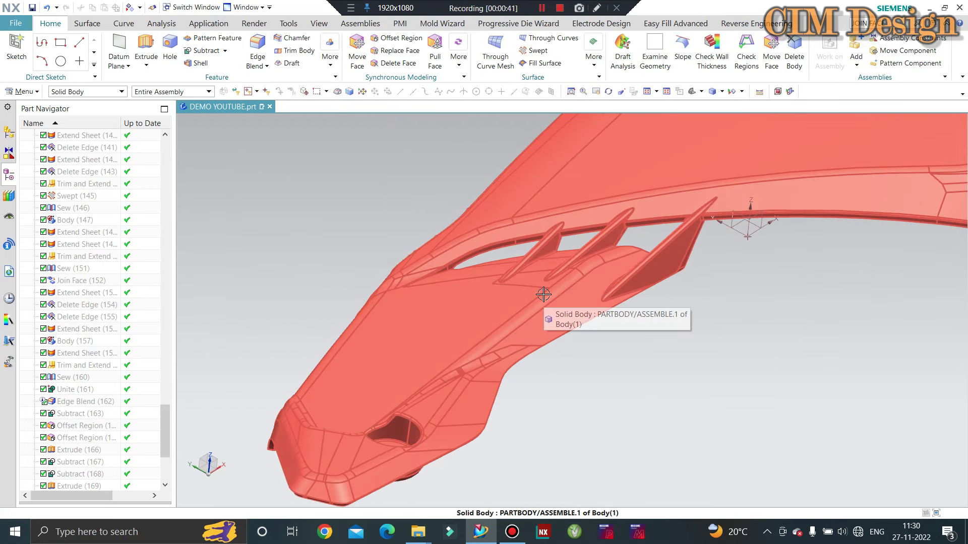
middle_click_drag(543, 294, 455, 257)
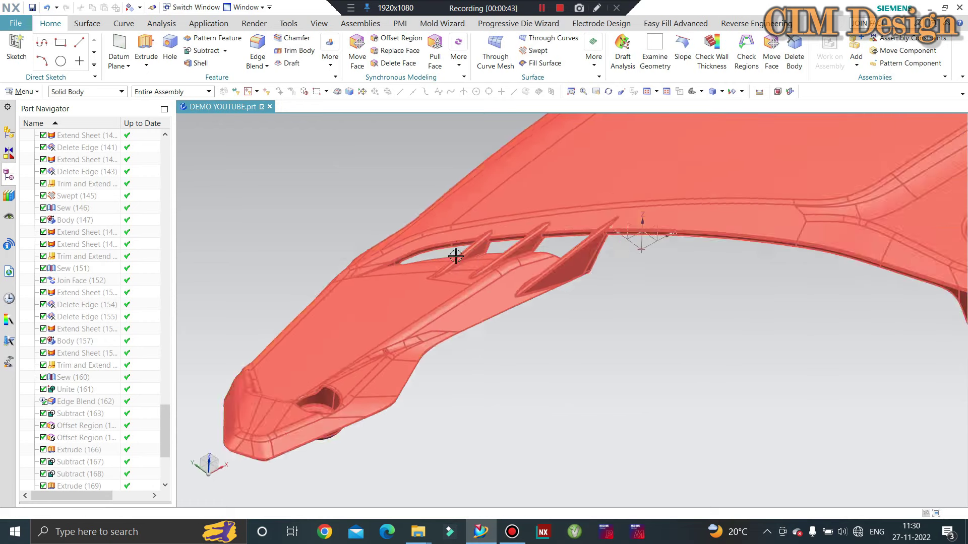
scroll(455, 256, "down", 2)
scroll(496, 254, "down", 2)
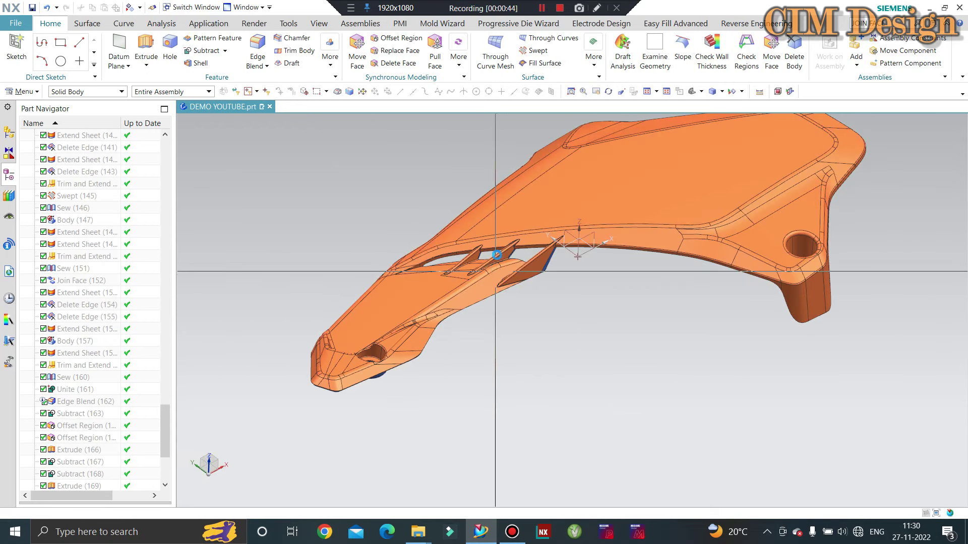
mouse_move(497, 255)
middle_mouse_down()
mouse_move(517, 287)
mouse_move(494, 302)
middle_mouse_up()
scroll(453, 288, "up", 2)
scroll(420, 277, "up", 1)
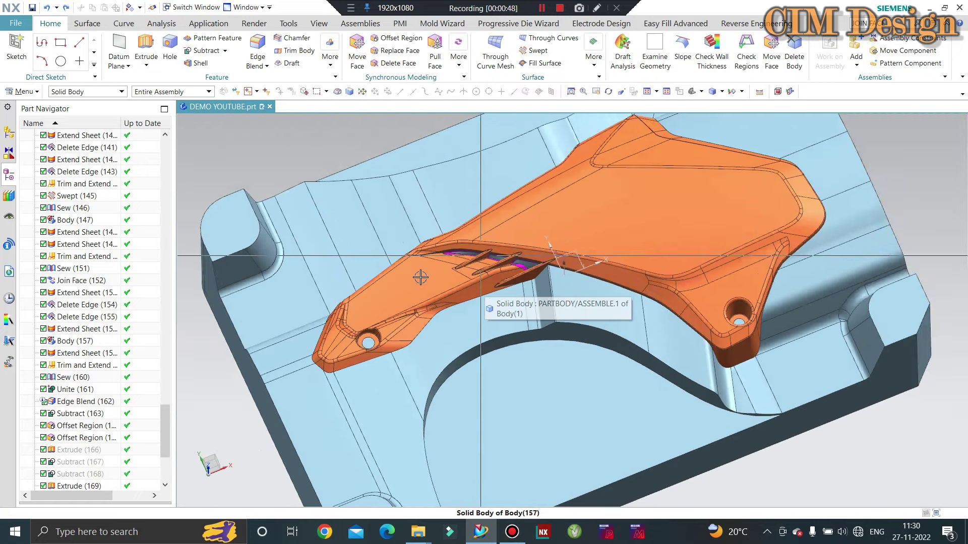
scroll(420, 277, "up", 2)
middle_click_drag(505, 230, 535, 234)
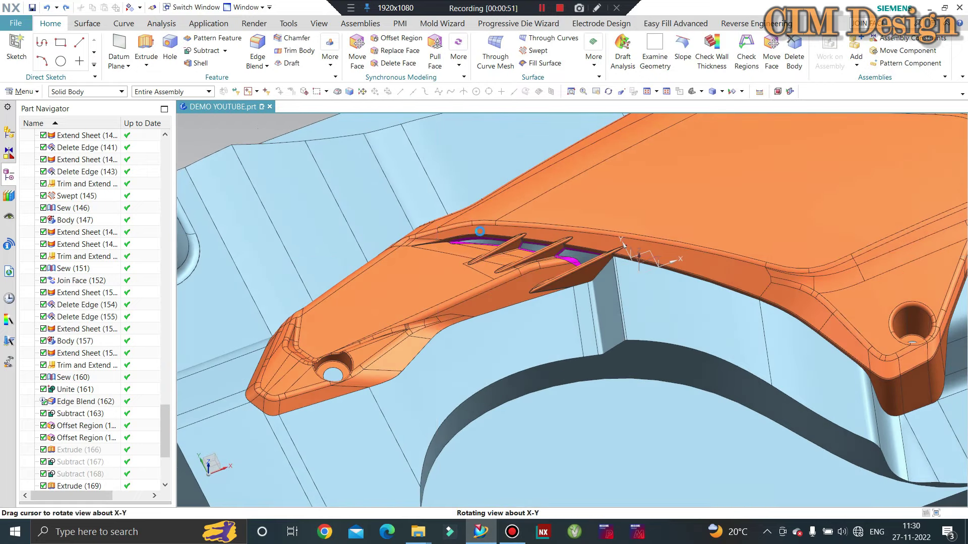
scroll(546, 236, "up", 2)
scroll(511, 232, "up", 2)
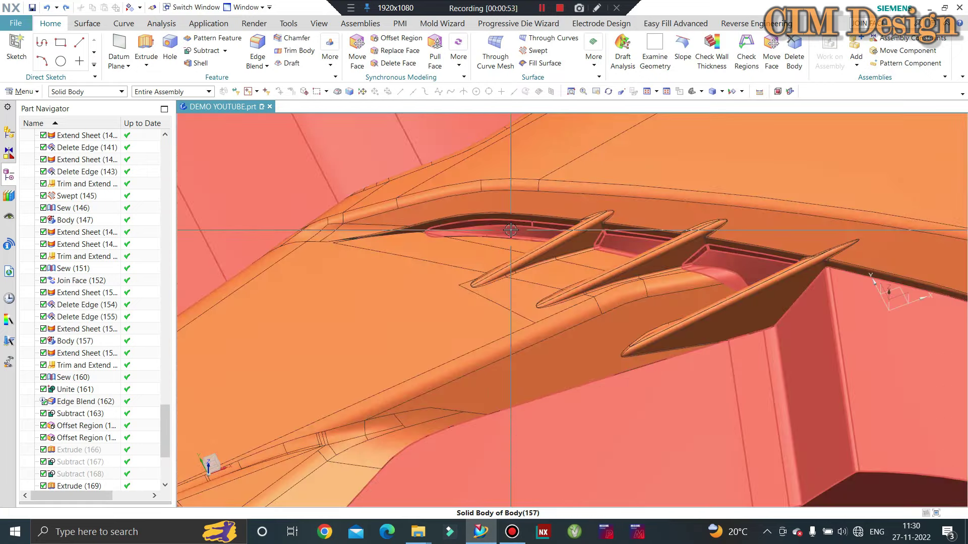
scroll(509, 230, "down", 2)
scroll(514, 260, "up", 1)
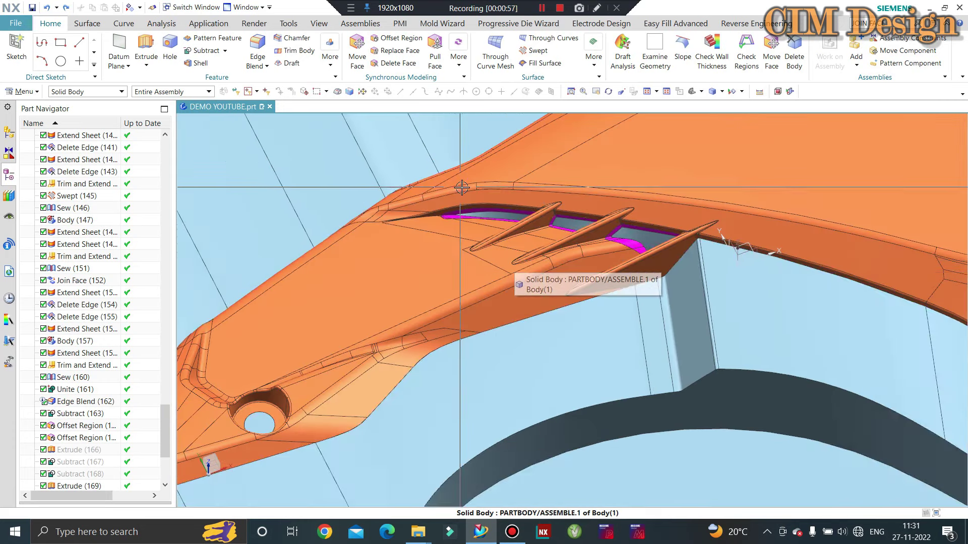
scroll(460, 251, "down", 1)
scroll(460, 251, "up", 1)
scroll(647, 227, "up", 2)
scroll(647, 227, "down", 2)
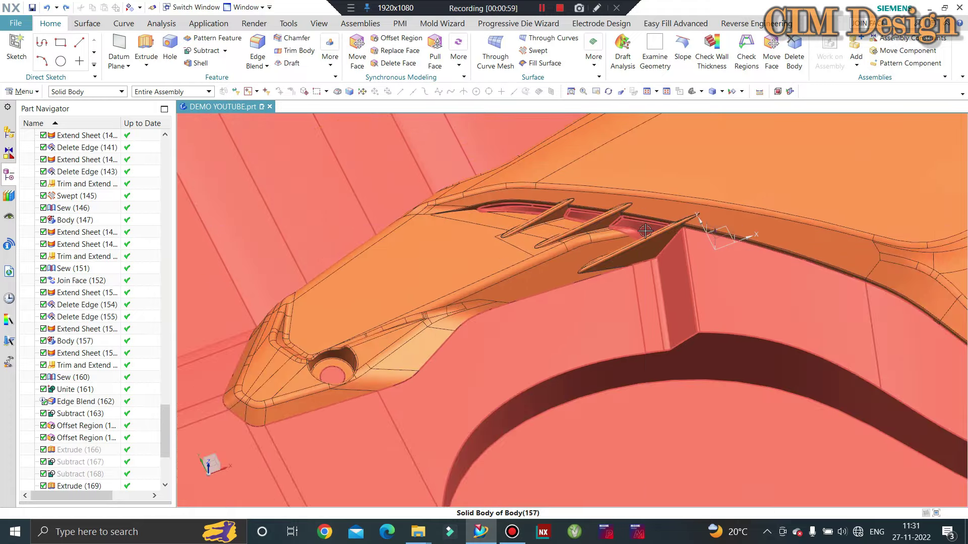
scroll(646, 227, "down", 2)
mouse_move(529, 249)
middle_mouse_down()
mouse_move(355, 263)
mouse_move(499, 244)
middle_mouse_up()
scroll(355, 263, "down", 2)
scroll(499, 245, "down", 1)
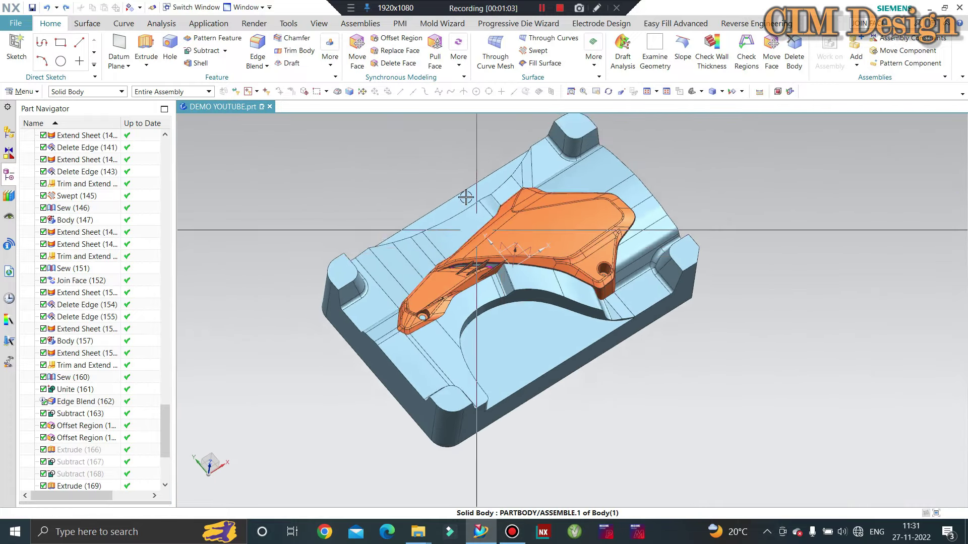
scroll(542, 235, "up", 1)
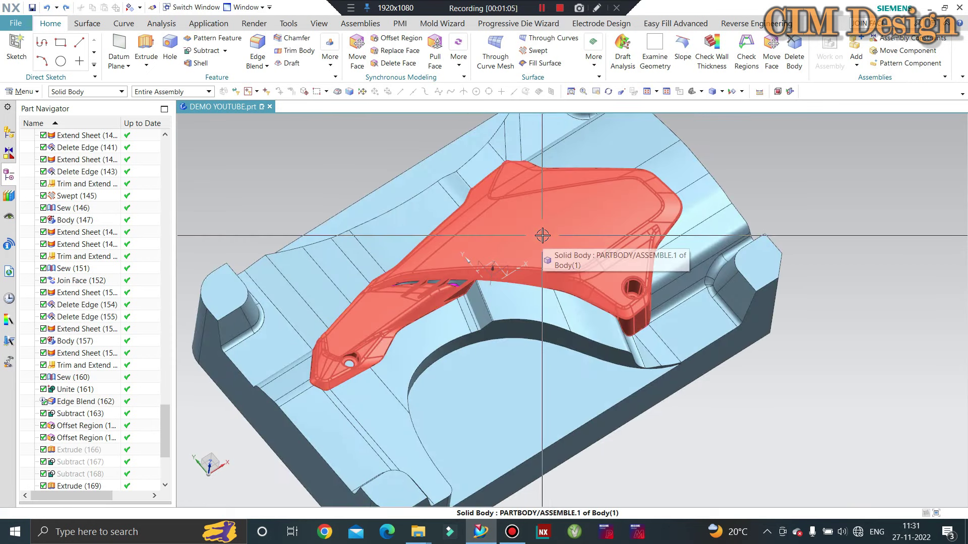
scroll(567, 238, "down", 2)
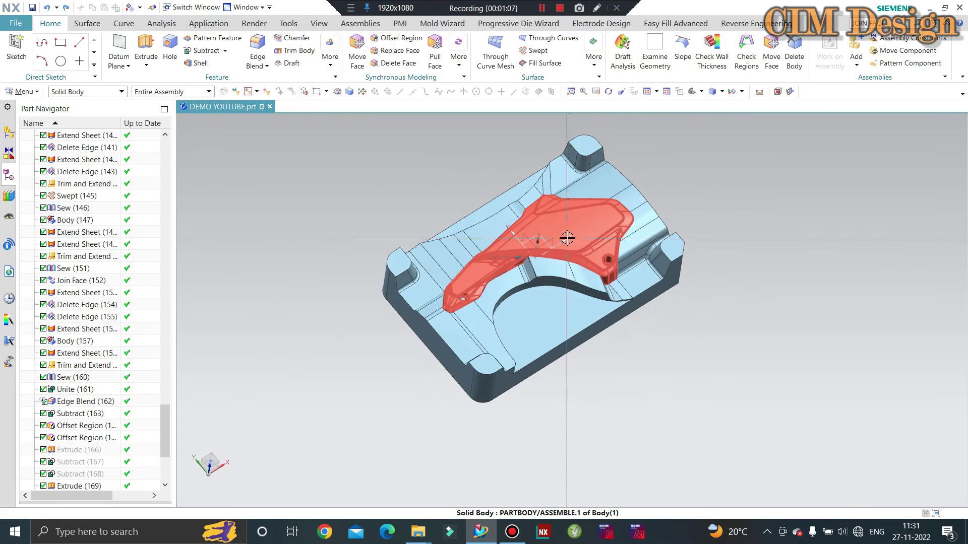
scroll(611, 193, "up", 2)
middle_click_drag(611, 188, 606, 176)
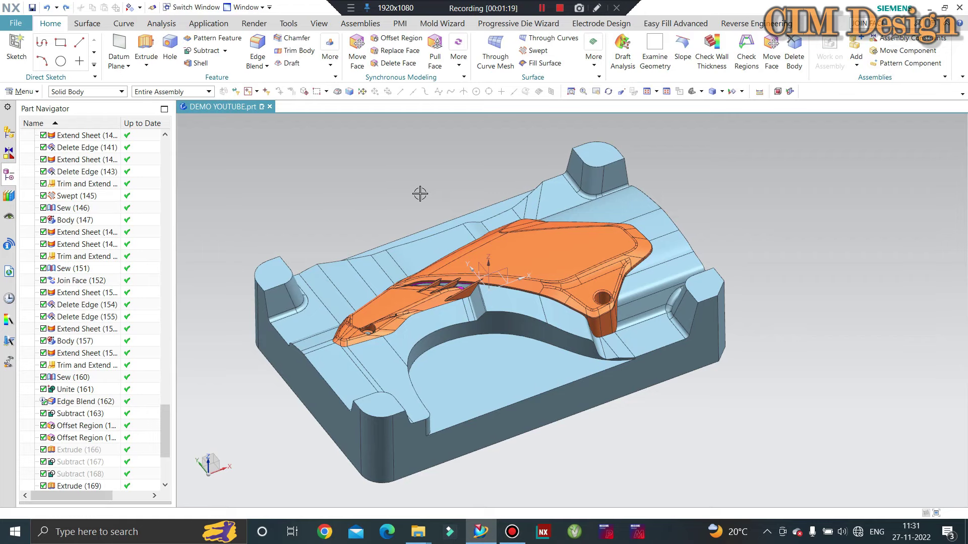
Step: Orbit and zoom to inspect the mold insert from several angles
middle_click_drag(419, 193, 428, 328)
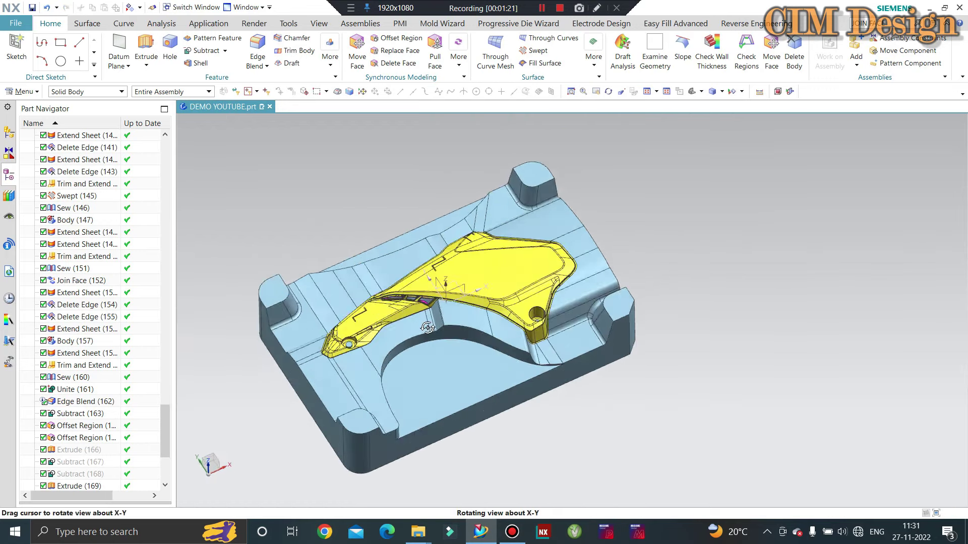
scroll(427, 327, "up", 3)
scroll(443, 275, "up", 2)
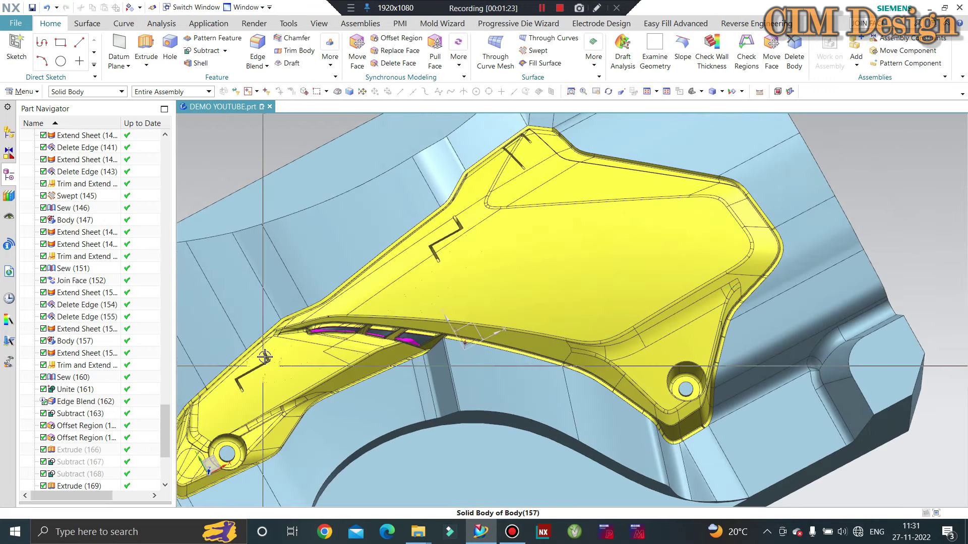
scroll(661, 212, "down", 3)
middle_click_drag(611, 209, 324, 320)
scroll(458, 306, "up", 2)
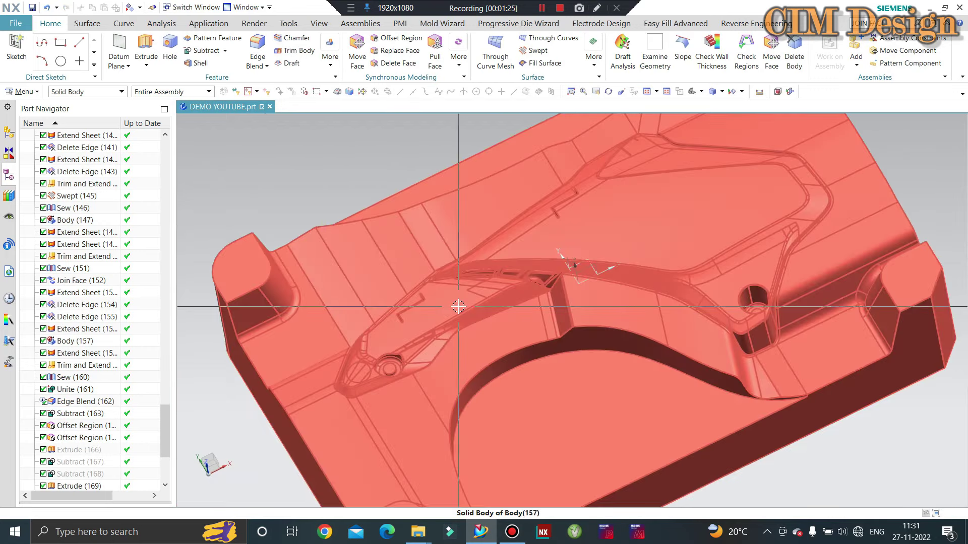
Step: Invert visibility, hide the translucent mold body, and view the bracket's underside
key("ctrl+shift+b")
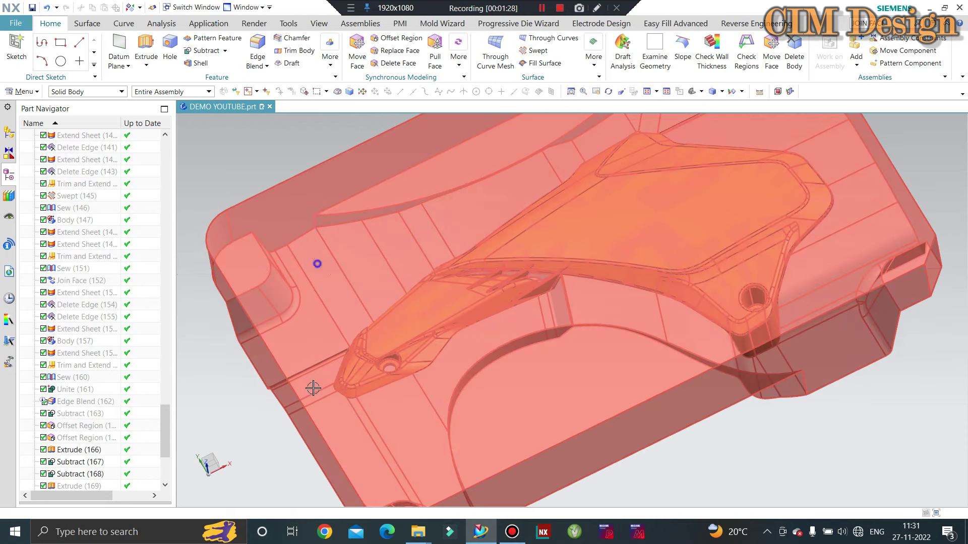
left_click(318, 263)
key("ctrl+b")
mouse_move(395, 335)
middle_mouse_down()
mouse_move(553, 337)
mouse_move(544, 327)
mouse_move(574, 315)
mouse_move(554, 195)
mouse_move(521, 281)
mouse_move(552, 326)
mouse_move(554, 255)
mouse_move(559, 304)
mouse_move(413, 308)
mouse_move(296, 173)
middle_mouse_up()
scroll(555, 255, "up", 3)
scroll(564, 283, "up", 3)
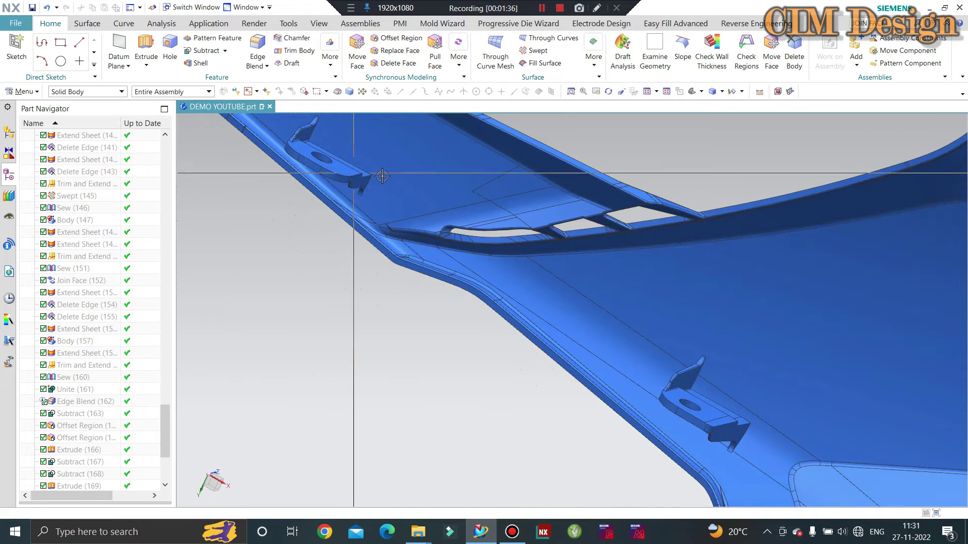
scroll(648, 202, "down", 3)
middle_click_drag(648, 202, 752, 201, "shift")
scroll(512, 324, "down", 3)
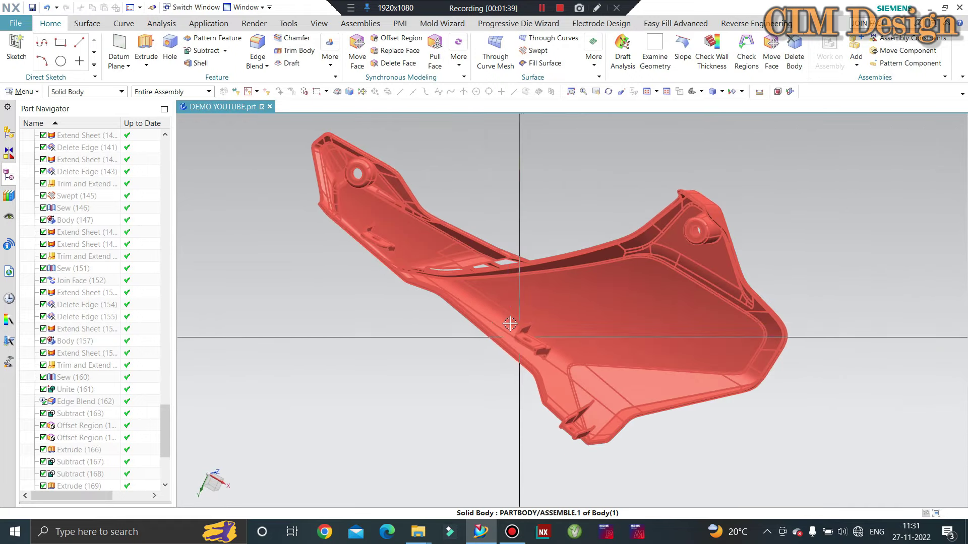
mouse_move(512, 325)
middle_mouse_down()
mouse_move(520, 426)
mouse_move(484, 173)
mouse_move(536, 186)
mouse_move(237, 161)
mouse_move(436, 226)
middle_mouse_up()
scroll(524, 252, "up", 3)
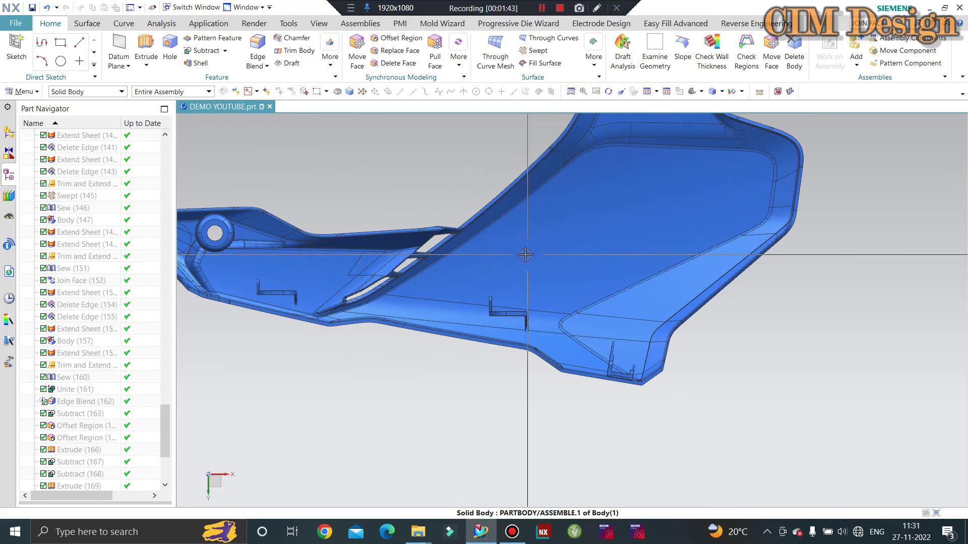
scroll(523, 249, "down", 2)
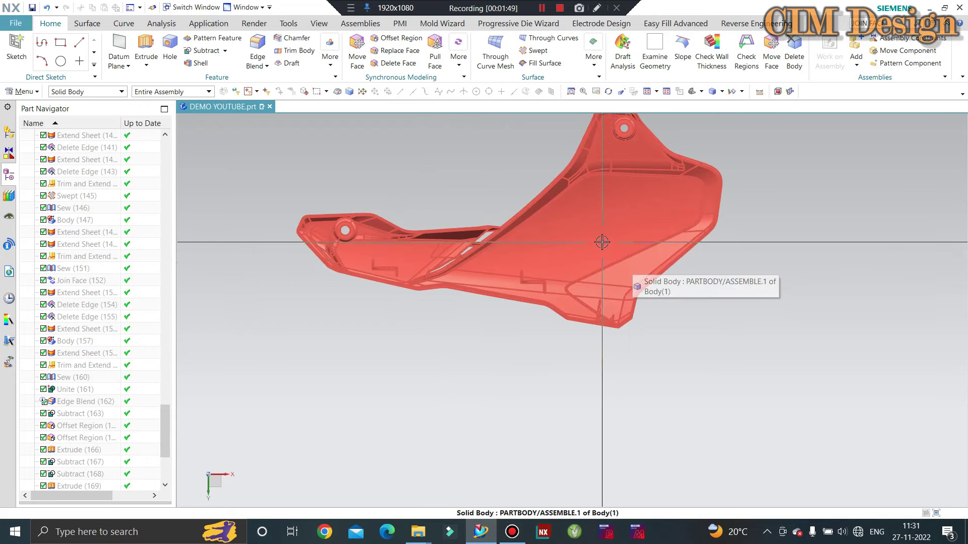
middle_click_drag(602, 242, 588, 223)
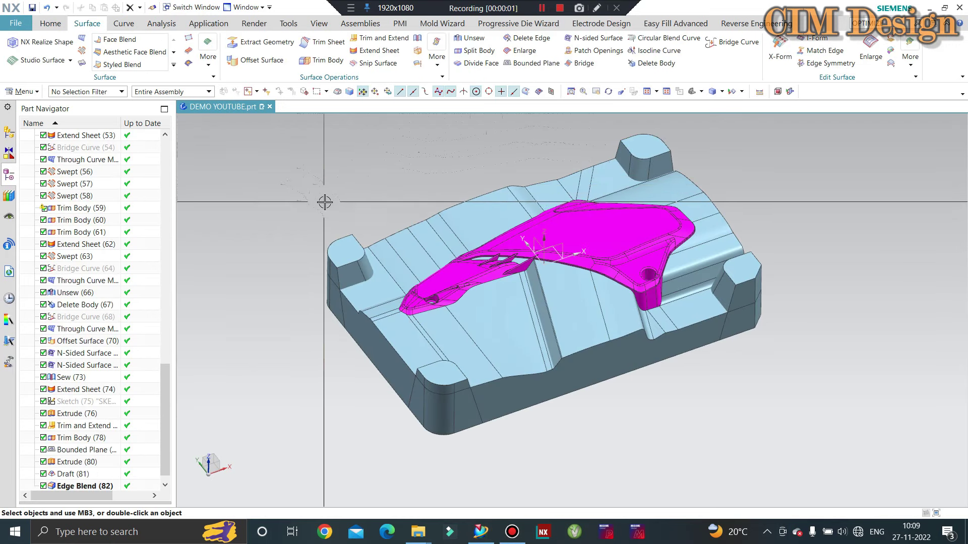
Step: Orbit and zoom around the full mold to frame the insert and seated part surface
scroll(506, 283, "up", 2)
mouse_move(506, 283)
middle_mouse_down()
mouse_move(463, 233)
mouse_move(712, 215)
mouse_move(635, 277)
mouse_move(542, 288)
mouse_move(525, 255)
mouse_move(595, 266)
middle_mouse_up()
scroll(463, 233, "up", 2)
scroll(634, 278, "up", 2)
scroll(632, 270, "down", 2)
scroll(631, 270, "down", 2)
scroll(542, 288, "up", 2)
scroll(552, 270, "down", 2)
scroll(531, 277, "up", 2)
scroll(531, 276, "down", 2)
scroll(530, 276, "down", 3)
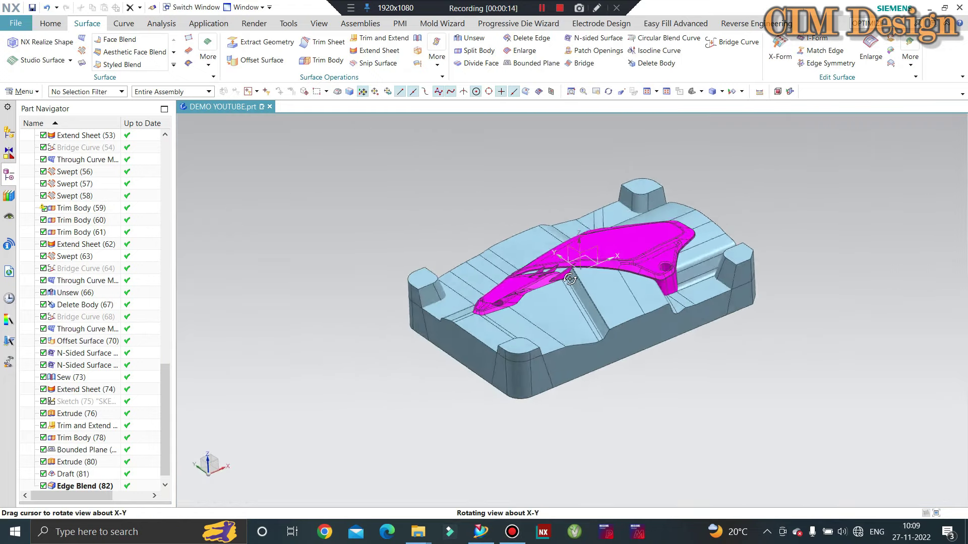
scroll(595, 266, "up", 2)
scroll(368, 328, "up", 2)
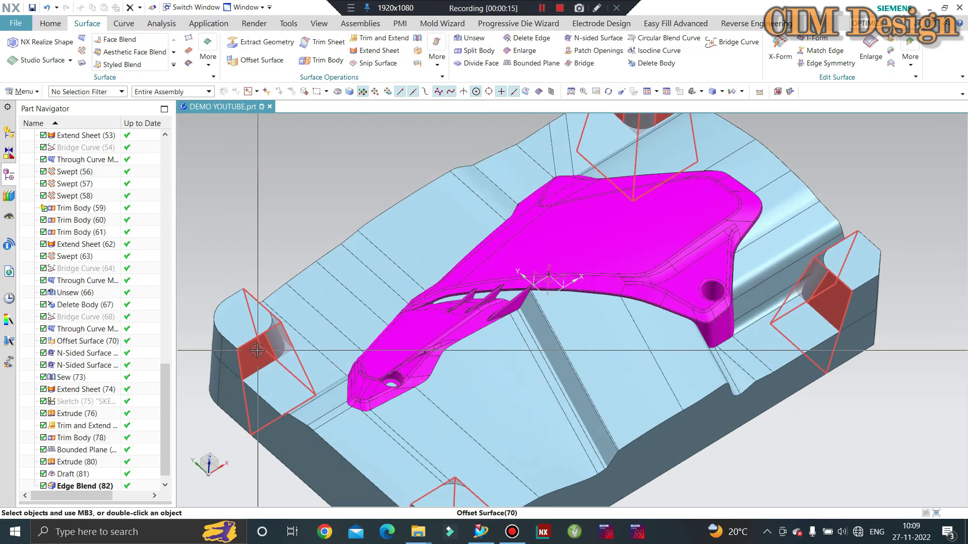
scroll(85, 441, "down", 1)
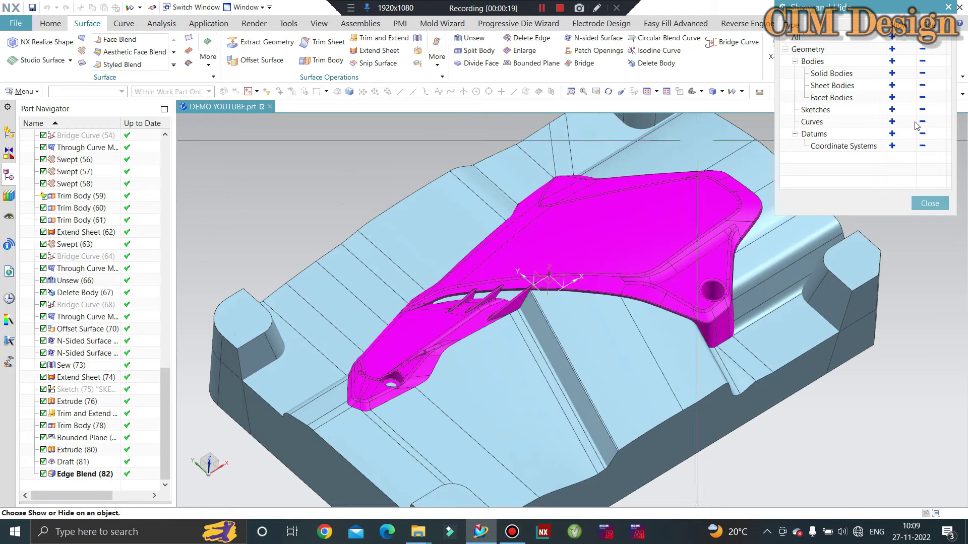
Step: Hide the 14 solid bodies in Show and Hide, close it, and orbit the mold
left_click(922, 73)
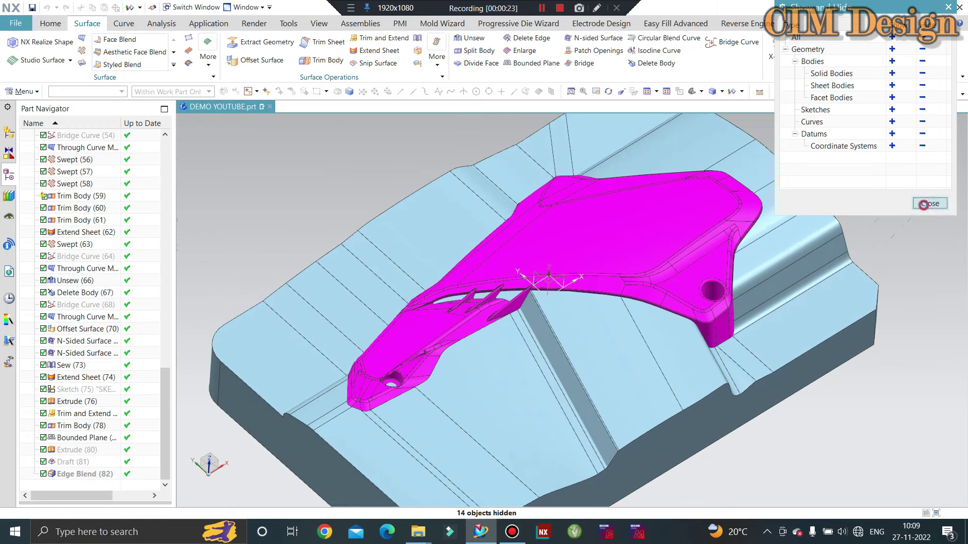
left_click(923, 205)
mouse_move(504, 302)
middle_mouse_down()
mouse_move(488, 320)
mouse_move(550, 317)
middle_mouse_up()
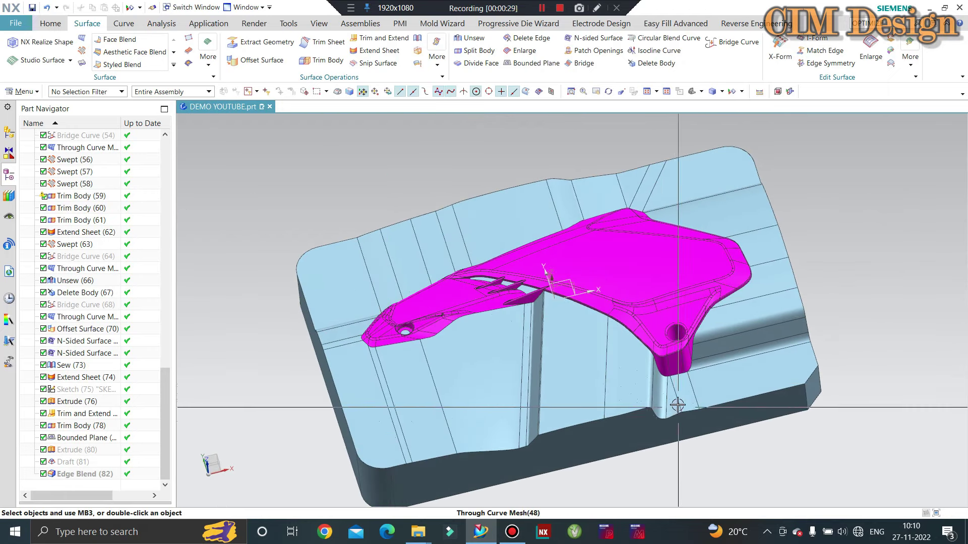
middle_click_drag(567, 297, 579, 321)
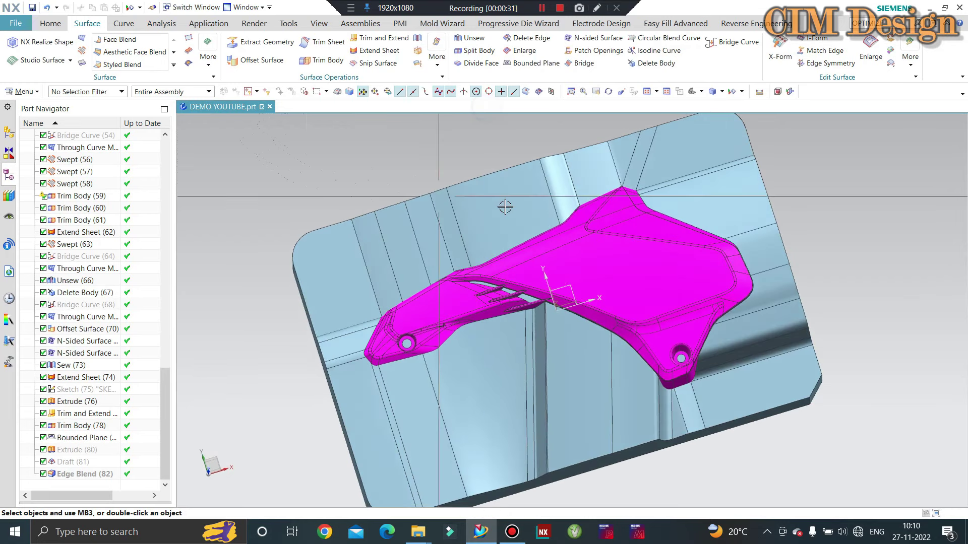
scroll(629, 207, "up", 4)
scroll(629, 208, "up", 2)
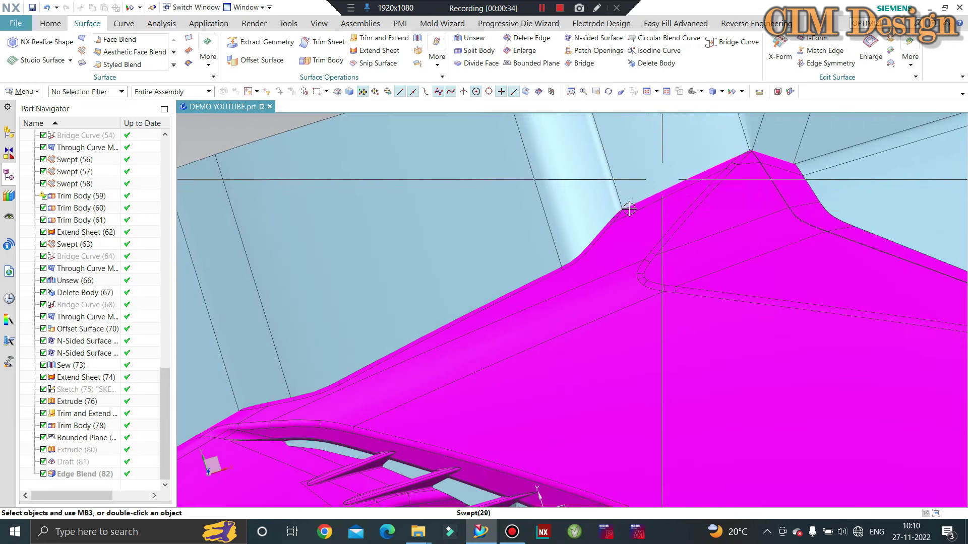
scroll(629, 208, "down", 5)
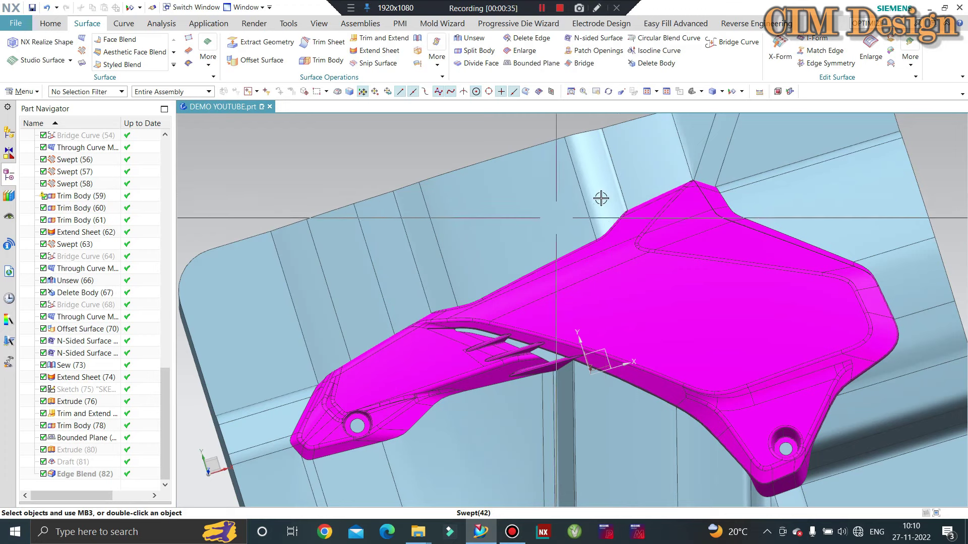
scroll(580, 206, "down", 3)
scroll(509, 221, "down", 3)
scroll(454, 302, "up", 3)
scroll(413, 388, "down", 2)
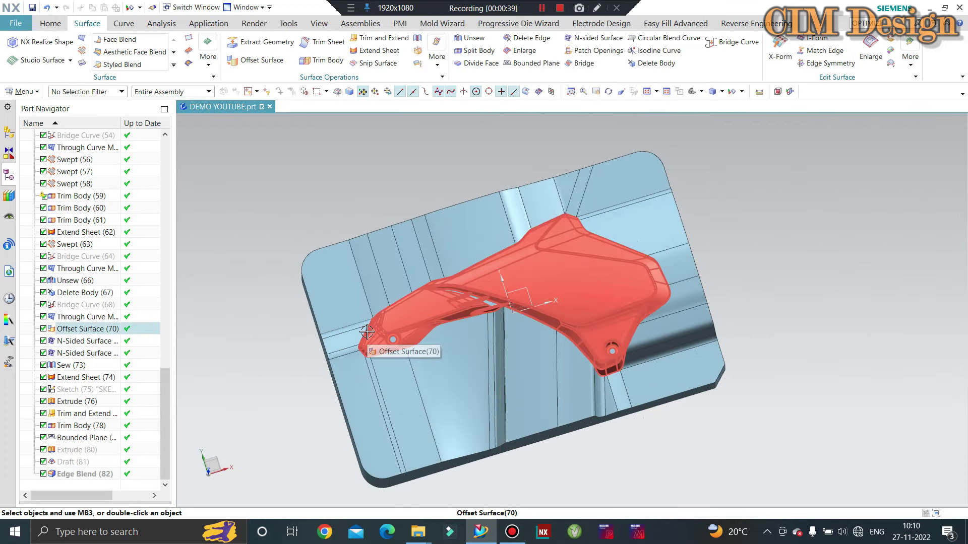
mouse_move(367, 331)
middle_mouse_down()
mouse_move(553, 272)
mouse_move(533, 210)
middle_mouse_up()
scroll(617, 272, "up", 3)
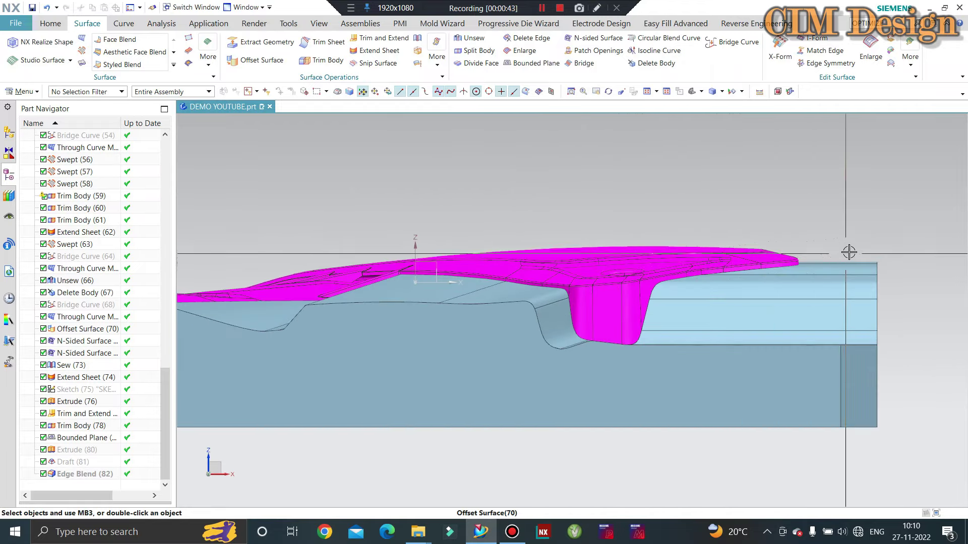
middle_click_drag(791, 271, 592, 265)
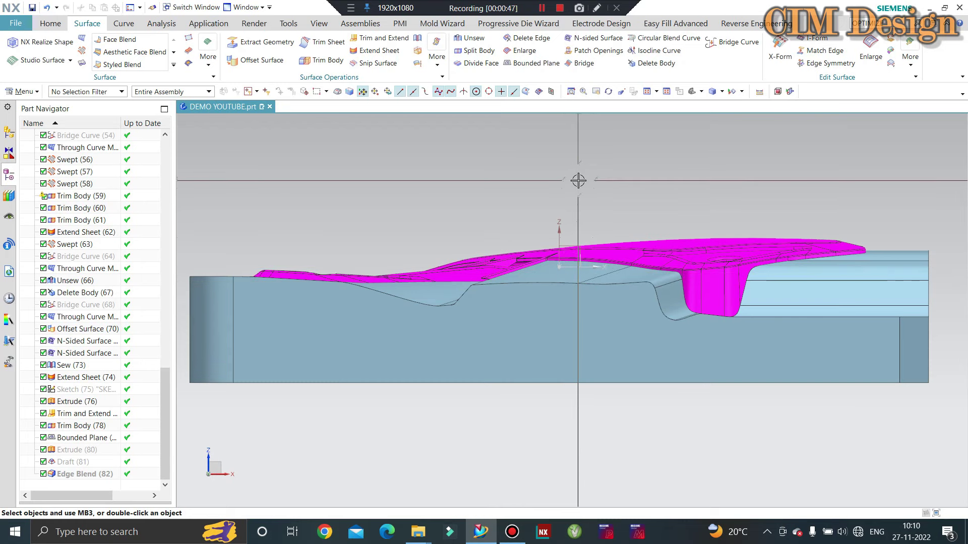
middle_click_drag(578, 180, 824, 189)
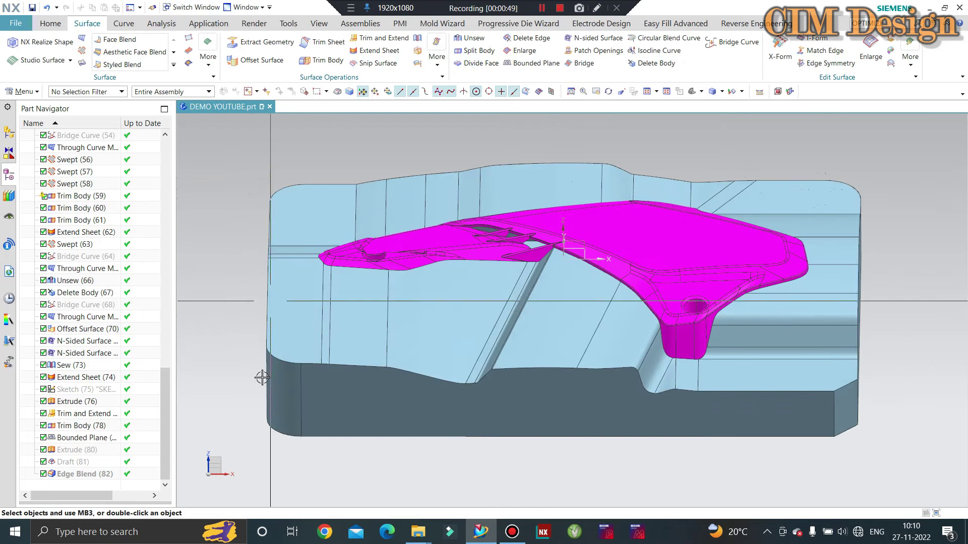
mouse_move(261, 378)
middle_mouse_down()
mouse_move(423, 318)
mouse_move(384, 267)
mouse_move(464, 305)
middle_mouse_up()
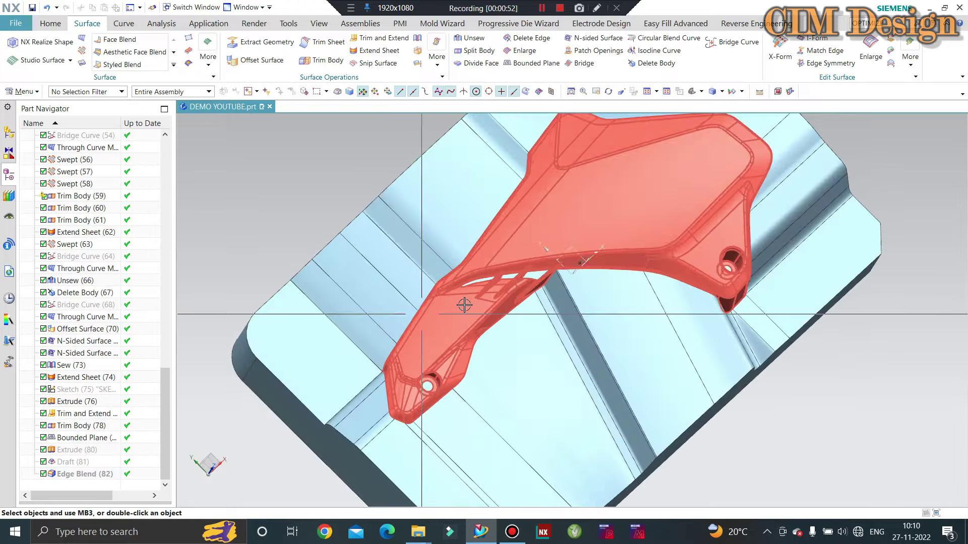
scroll(464, 305, "up", 2)
scroll(456, 287, "up", 2)
scroll(449, 272, "up", 2)
scroll(443, 257, "up", 2)
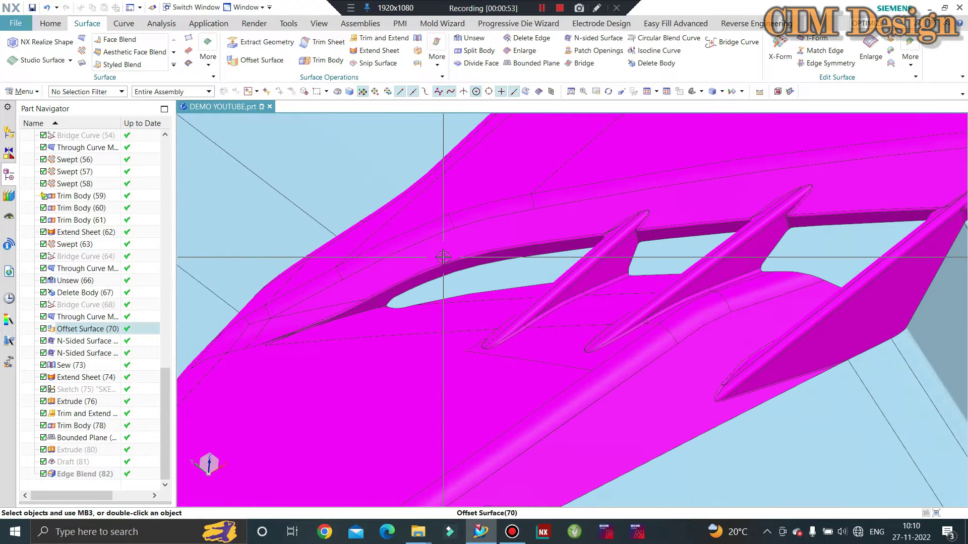
mouse_move(443, 257)
middle_mouse_down()
mouse_move(669, 266)
mouse_move(659, 227)
mouse_move(670, 255)
mouse_move(655, 249)
mouse_move(682, 277)
mouse_move(533, 285)
mouse_move(539, 276)
middle_mouse_up()
scroll(683, 277, "down", 3)
scroll(554, 279, "up", 5)
scroll(544, 297, "down", 3)
scroll(550, 314, "down", 3)
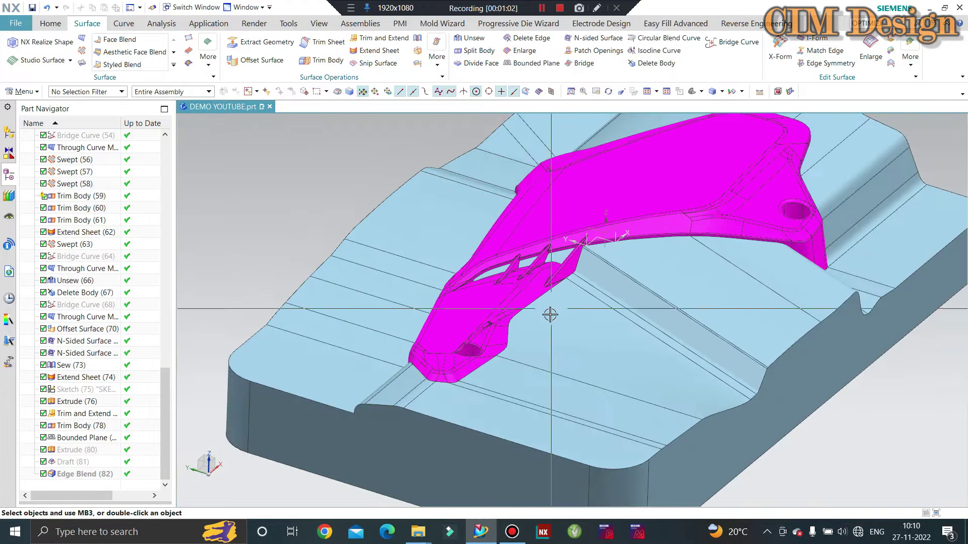
scroll(648, 215, "up", 3)
mouse_move(648, 216)
middle_mouse_down()
mouse_move(648, 259)
mouse_move(648, 244)
mouse_move(598, 260)
middle_mouse_up()
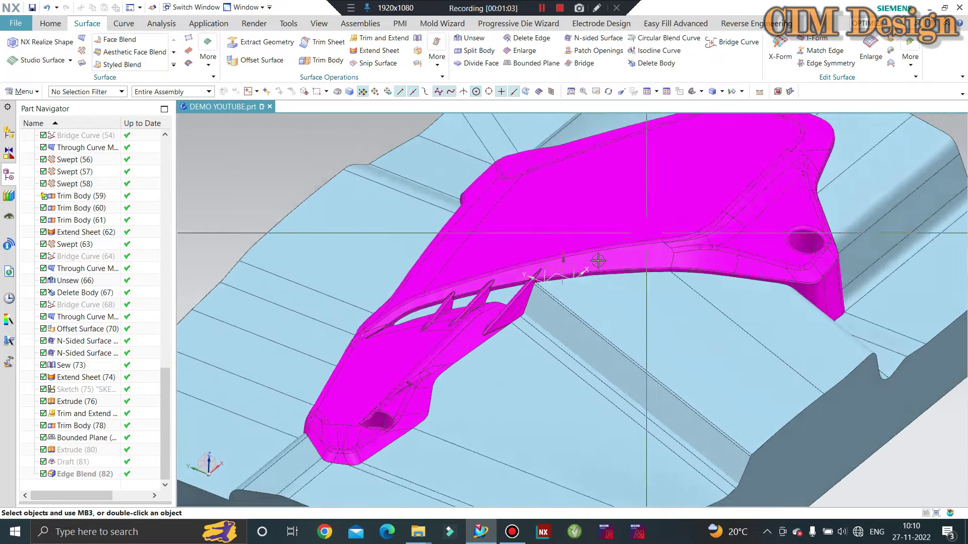
scroll(469, 317, "up", 3)
scroll(492, 277, "up", 2)
scroll(504, 267, "down", 5)
mouse_move(504, 267)
middle_mouse_down()
mouse_move(515, 256)
mouse_move(522, 269)
middle_mouse_up()
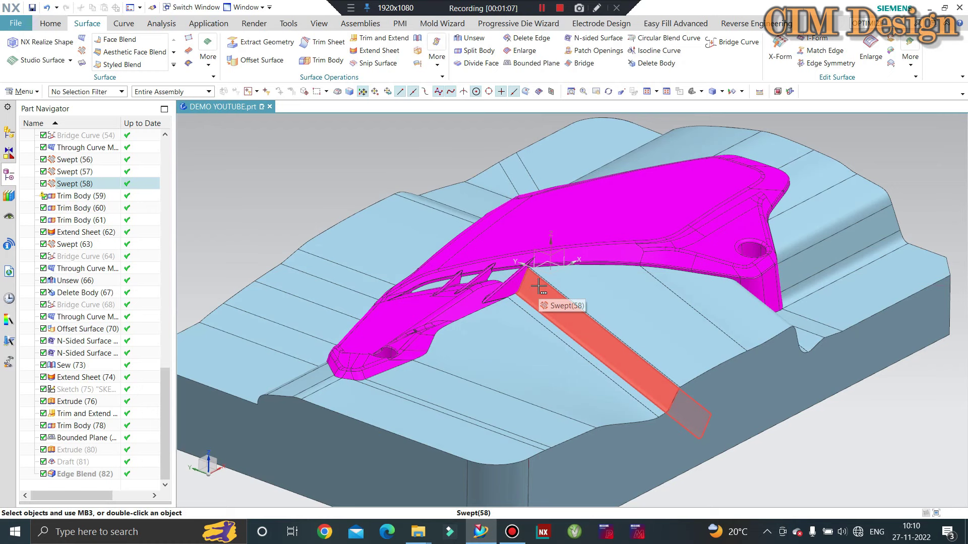
mouse_move(509, 292)
middle_mouse_down()
mouse_move(525, 274)
mouse_move(536, 283)
mouse_move(461, 278)
middle_mouse_up()
scroll(517, 282, "up", 4)
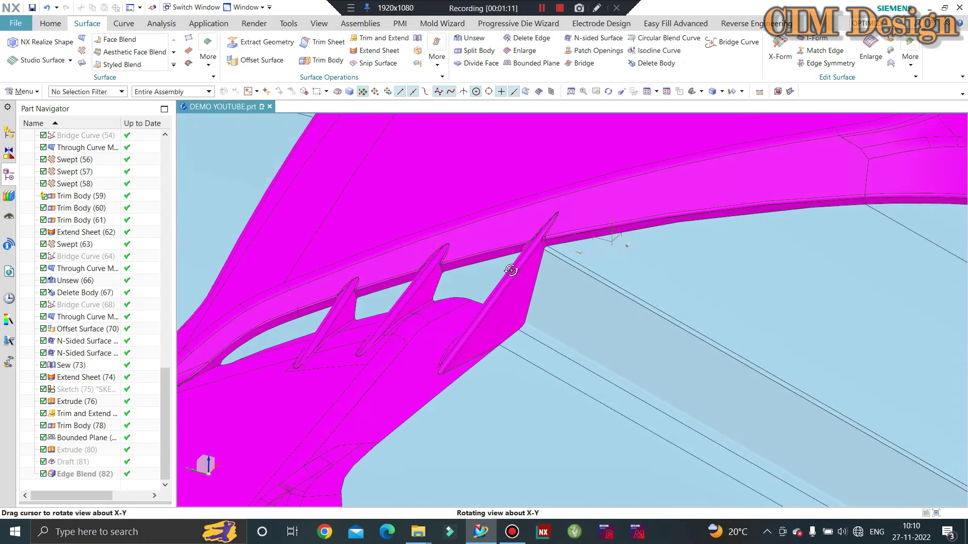
scroll(461, 278, "up", 3)
scroll(406, 183, "down", 3)
mouse_move(405, 183)
middle_mouse_down()
mouse_move(491, 296)
mouse_move(493, 276)
mouse_move(488, 298)
middle_mouse_up()
scroll(488, 298, "up", 3)
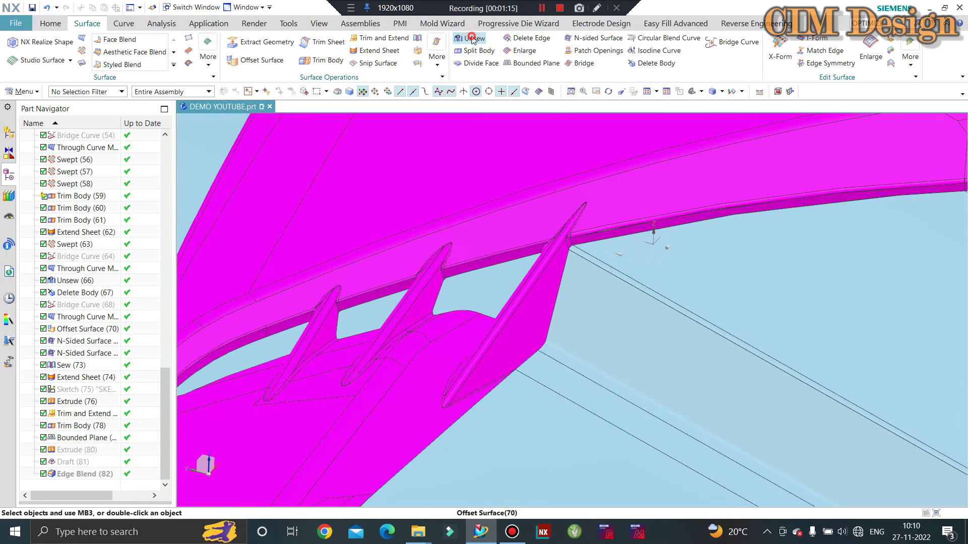
Step: Start Unsew and select the strip and patch faces at the fin junction
left_click(473, 37)
scroll(484, 310, "up", 3)
scroll(402, 271, "up", 3)
scroll(402, 270, "up", 3)
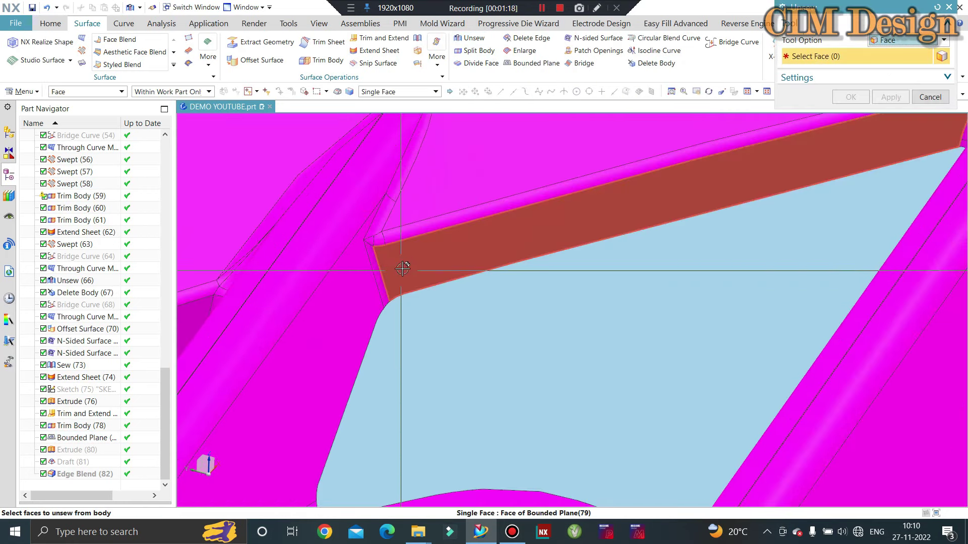
left_click(382, 277)
left_click(372, 289)
scroll(361, 331, "down", 3)
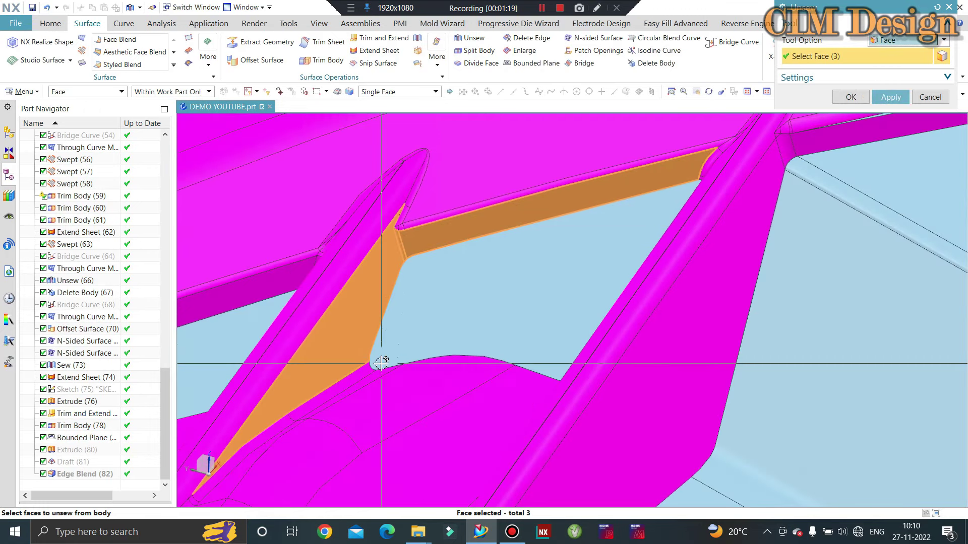
left_click(380, 361)
scroll(356, 371, "up", 3)
left_click(396, 398)
Step: Select the remaining patch faces on the far side and apply Unsew (84)
mouse_move(541, 372)
middle_mouse_down()
mouse_move(606, 279)
mouse_move(551, 339)
middle_mouse_up()
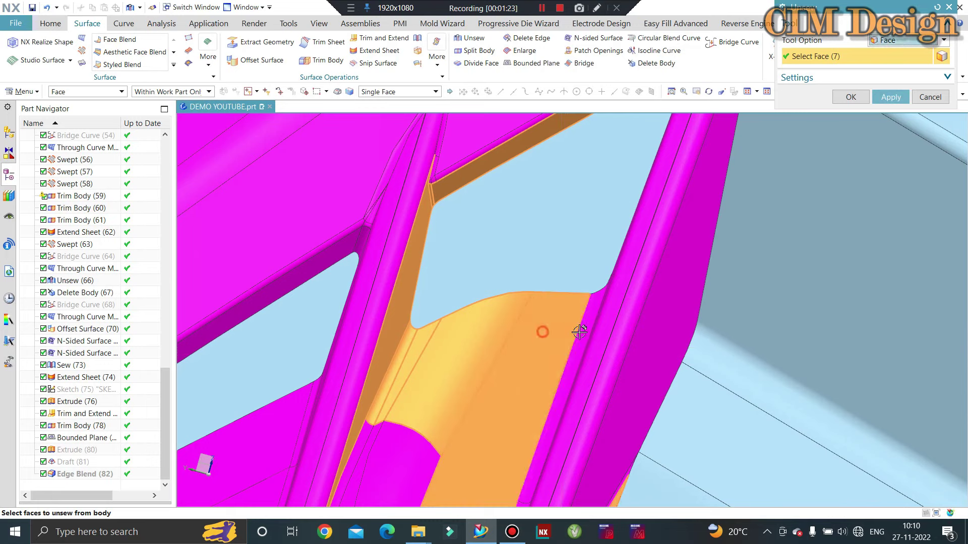
left_click(549, 325)
left_click(469, 301)
scroll(469, 301, "up", 2)
mouse_move(468, 302)
middle_mouse_down()
mouse_move(488, 302)
mouse_move(741, 156)
middle_mouse_up()
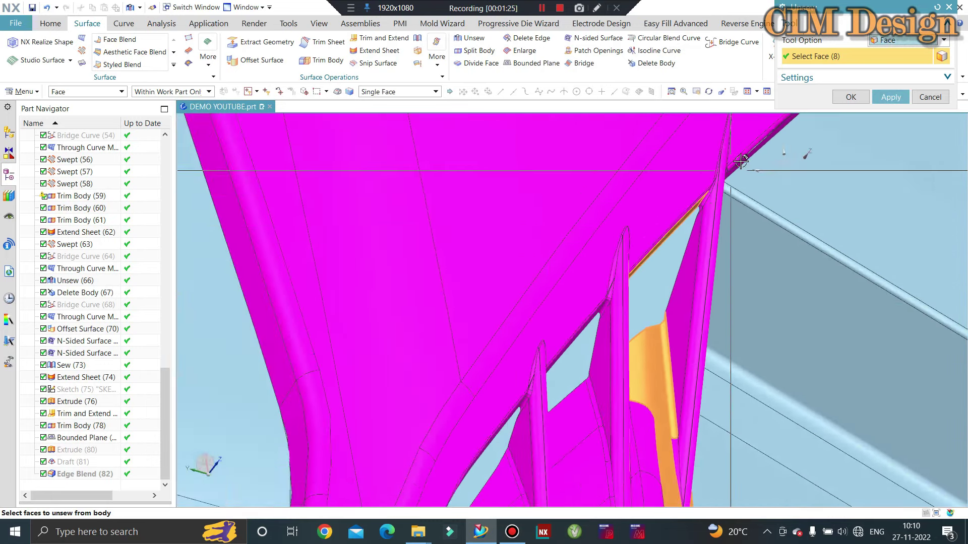
scroll(659, 277, "up", 2)
scroll(661, 196, "up", 2)
scroll(661, 195, "down", 2)
left_click(655, 212)
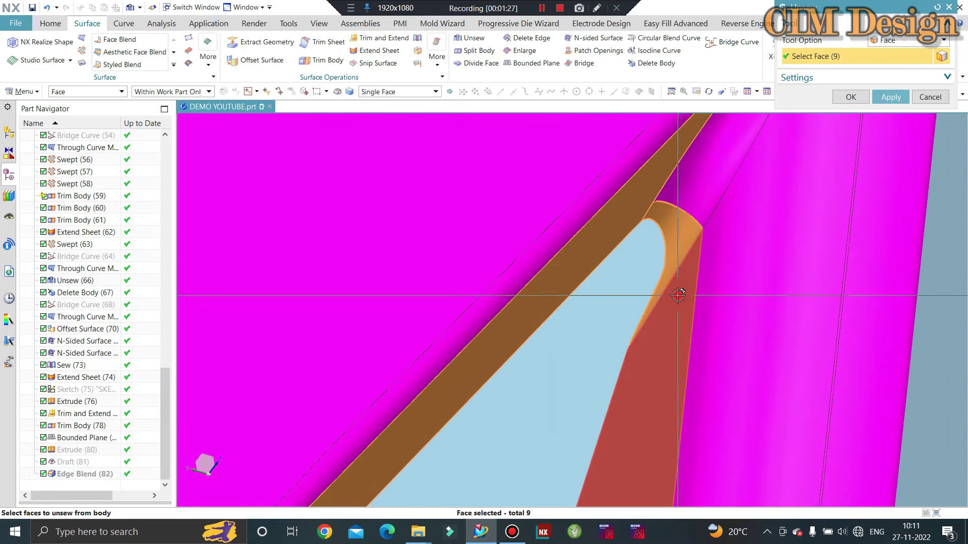
left_click(675, 237)
middle_click_drag(675, 237, 620, 180)
middle_click(598, 318)
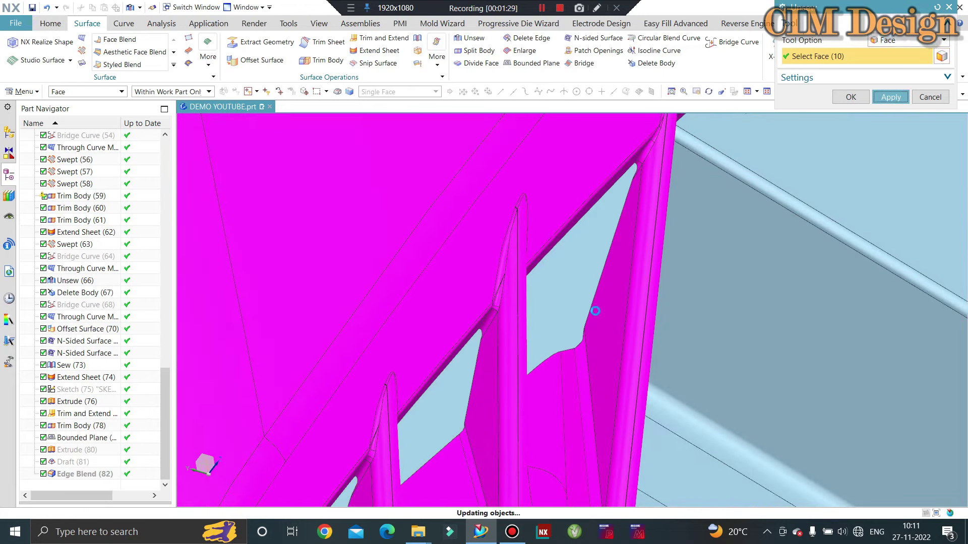
mouse_move(594, 309)
middle_mouse_down()
mouse_move(602, 259)
mouse_move(577, 260)
mouse_move(548, 240)
middle_mouse_up()
key("Escape")
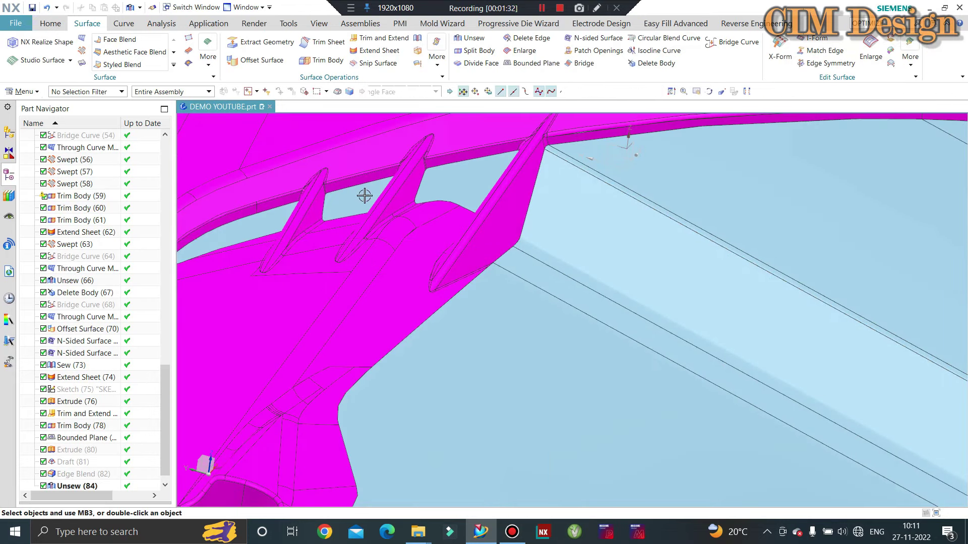
scroll(355, 355, "up", 3)
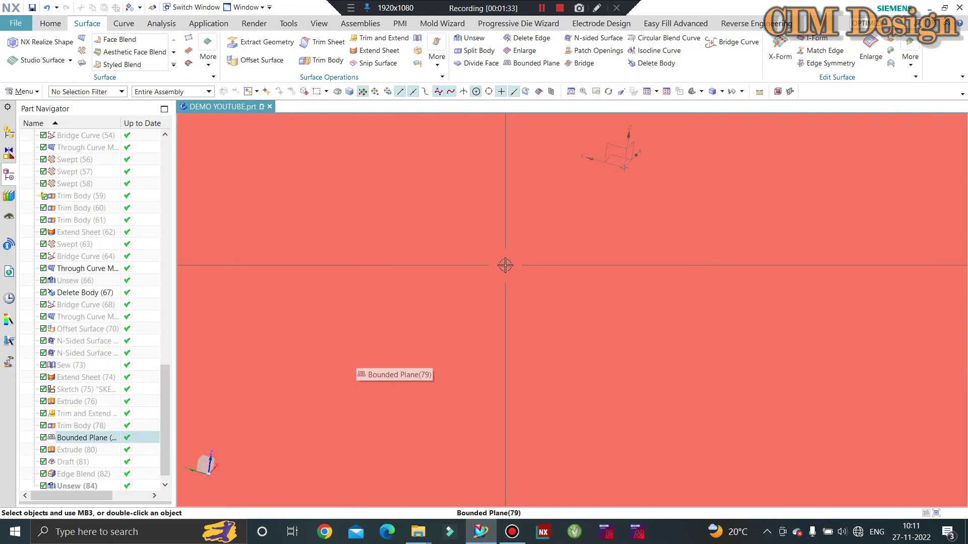
scroll(505, 265, "down", 3)
left_click(73, 91)
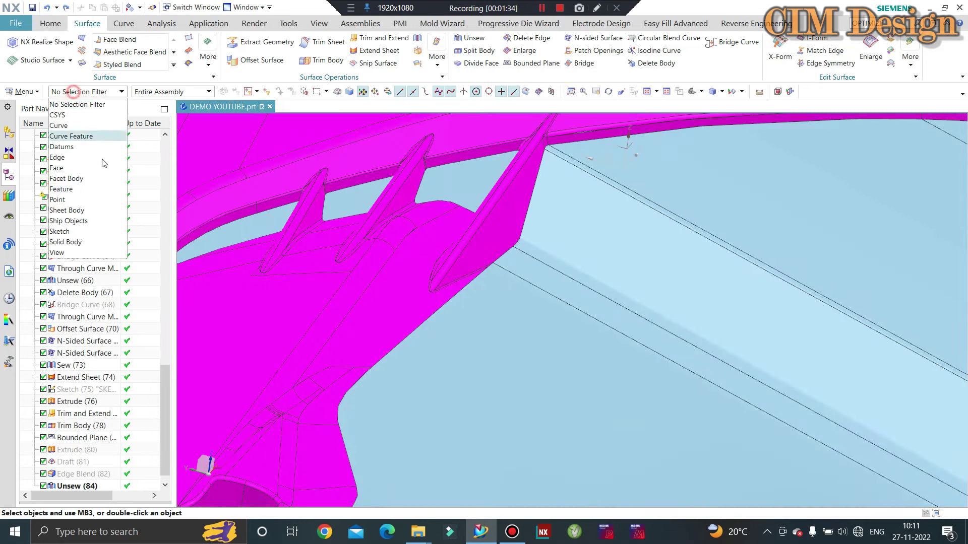
left_click(77, 212)
scroll(550, 252, "down", 5)
middle_click_drag(550, 252, 569, 238)
scroll(519, 208, "up", 3)
scroll(513, 210, "up", 2)
scroll(512, 201, "up", 2)
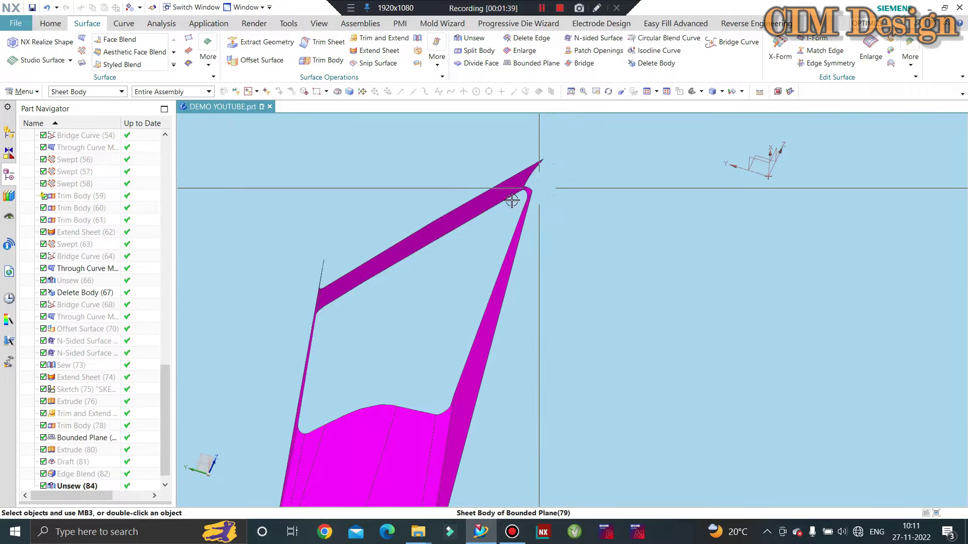
mouse_move(512, 200)
middle_mouse_down()
mouse_move(424, 249)
mouse_move(536, 231)
middle_mouse_up()
scroll(367, 271, "up", 2)
scroll(304, 208, "up", 3)
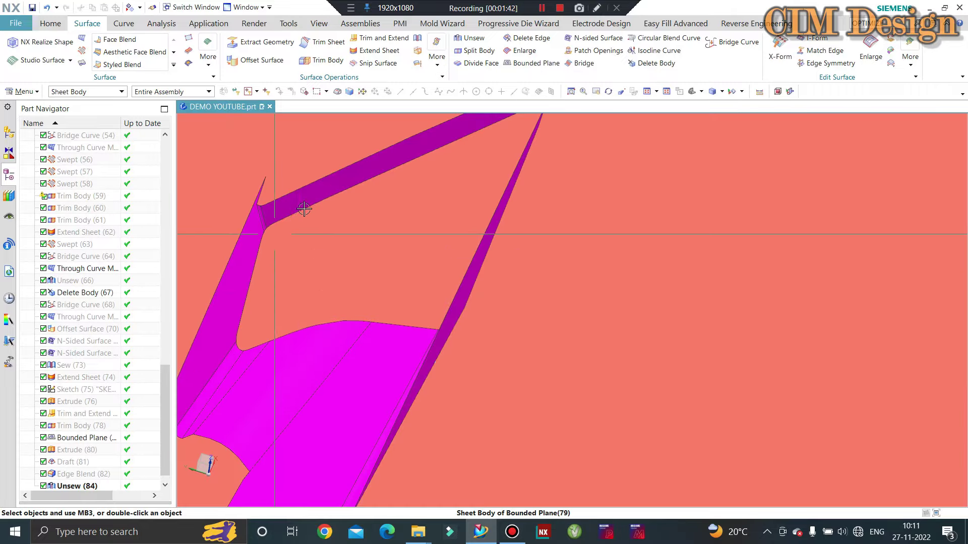
scroll(579, 270, "down", 3)
mouse_move(579, 271)
middle_mouse_down()
mouse_move(445, 283)
mouse_move(434, 294)
middle_mouse_up()
scroll(463, 316, "down", 2)
scroll(422, 285, "up", 3)
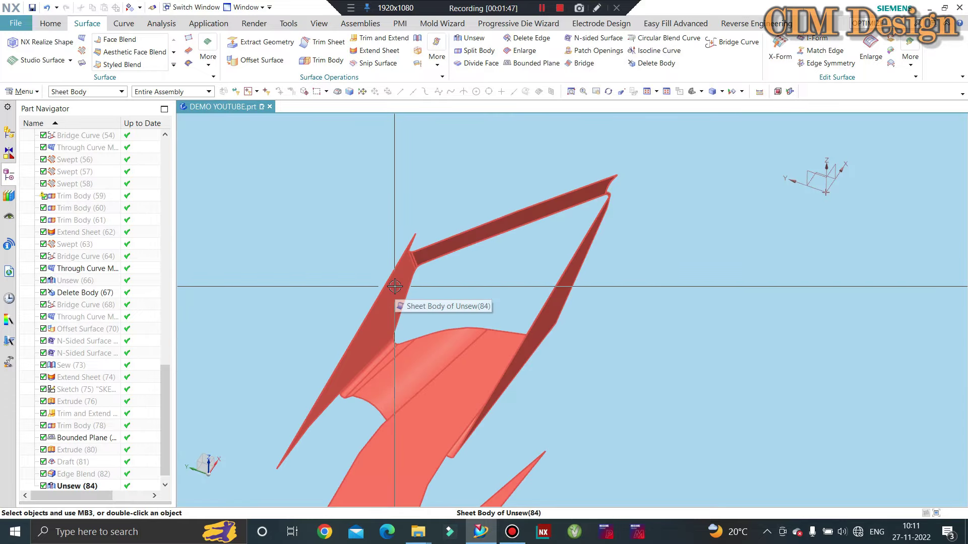
mouse_move(394, 286)
middle_mouse_down()
mouse_move(519, 251)
mouse_move(454, 242)
mouse_move(572, 245)
mouse_move(546, 246)
middle_mouse_up()
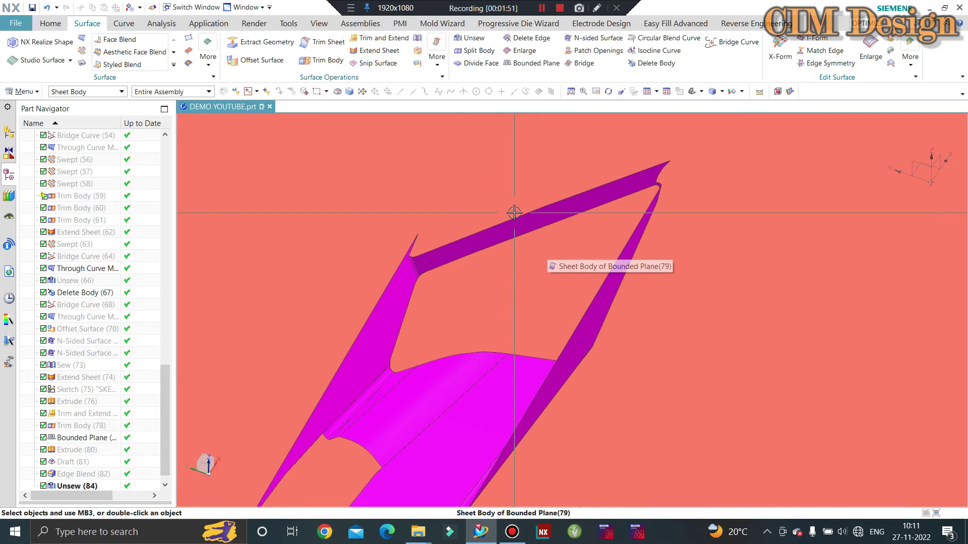
scroll(490, 279, "up", 3)
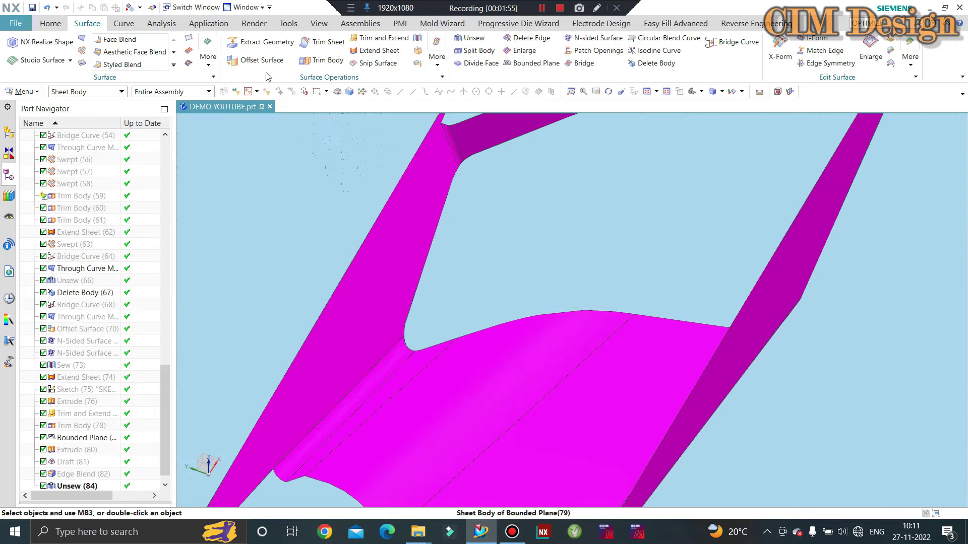
scroll(576, 249, "down", 3)
mouse_move(577, 249)
middle_mouse_down()
mouse_move(605, 242)
mouse_move(776, 301)
mouse_move(588, 288)
middle_mouse_up()
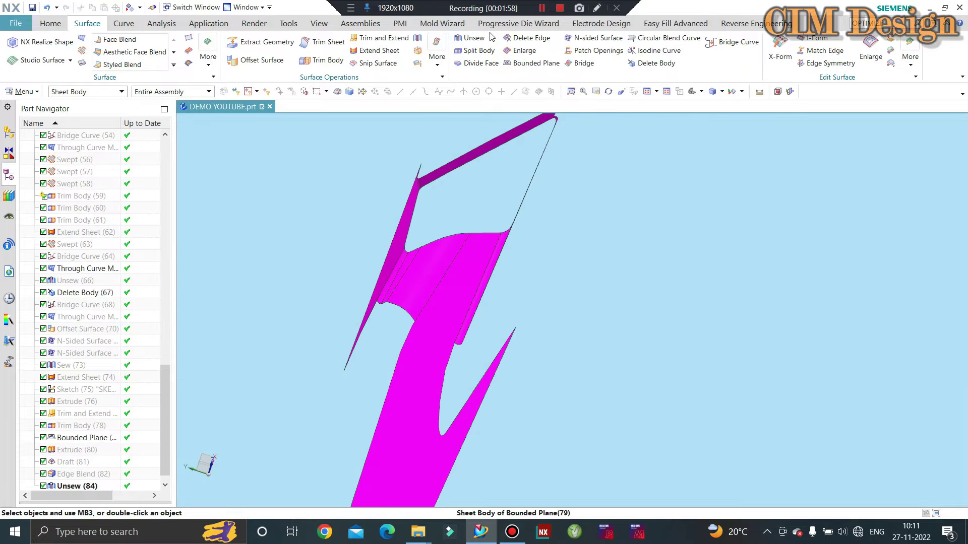
Step: Unsew the thin upper strip face from the sheet body
left_click(471, 38)
scroll(649, 242, "down", 2)
scroll(644, 140, "up", 2)
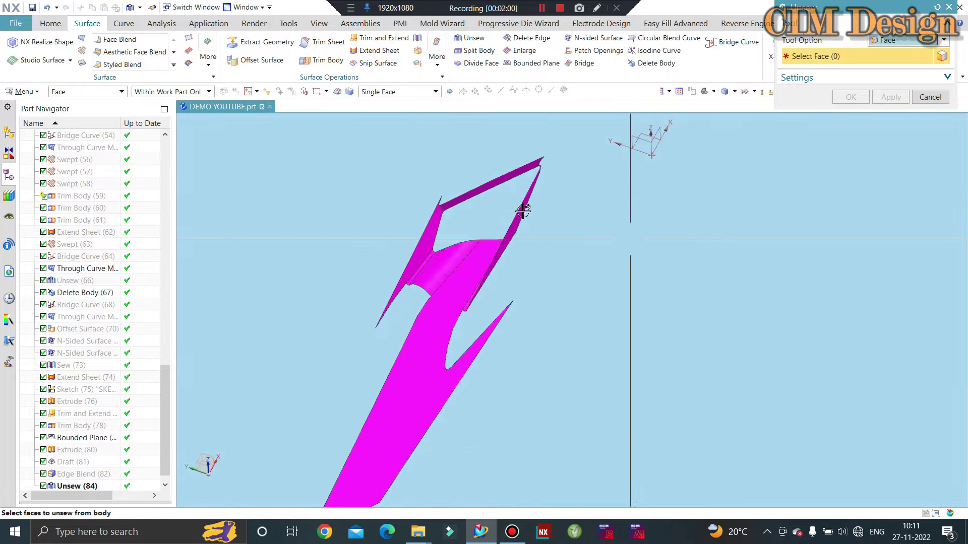
scroll(368, 195, "up", 2)
scroll(400, 208, "up", 2)
left_click(399, 207)
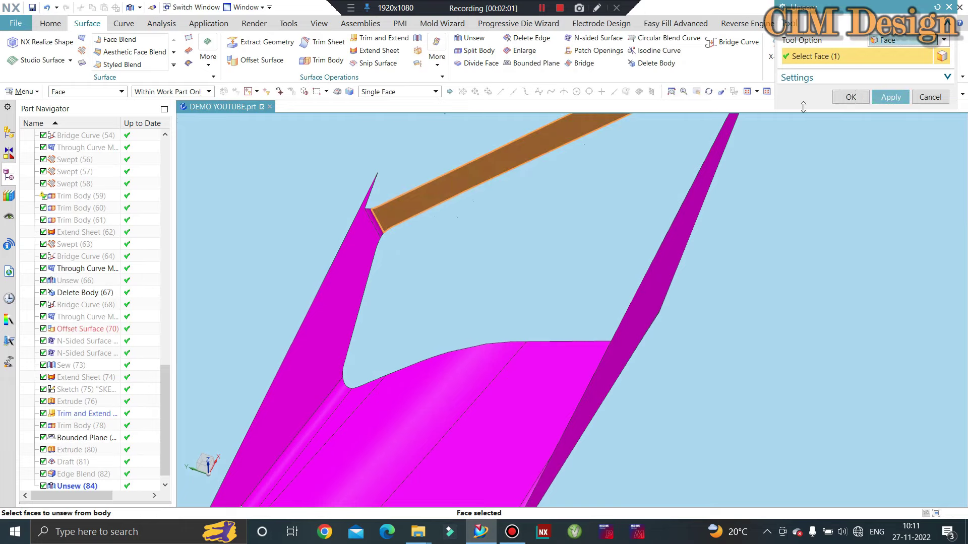
left_click(889, 97)
scroll(374, 221, "up", 2)
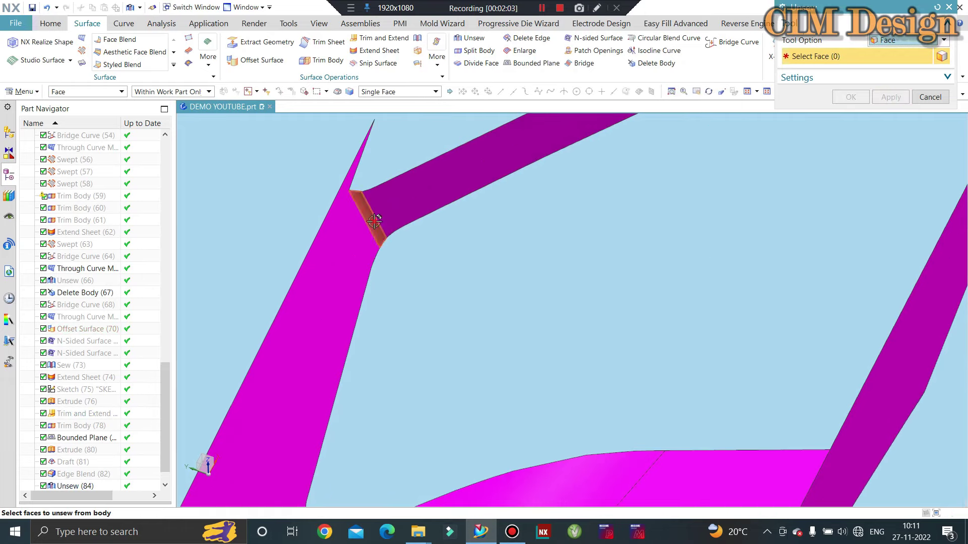
middle_click(338, 315)
Step: Unsew another strip face and the fillet strip faces one by one
left_click(352, 258)
middle_click(447, 248)
scroll(324, 411, "up", 3)
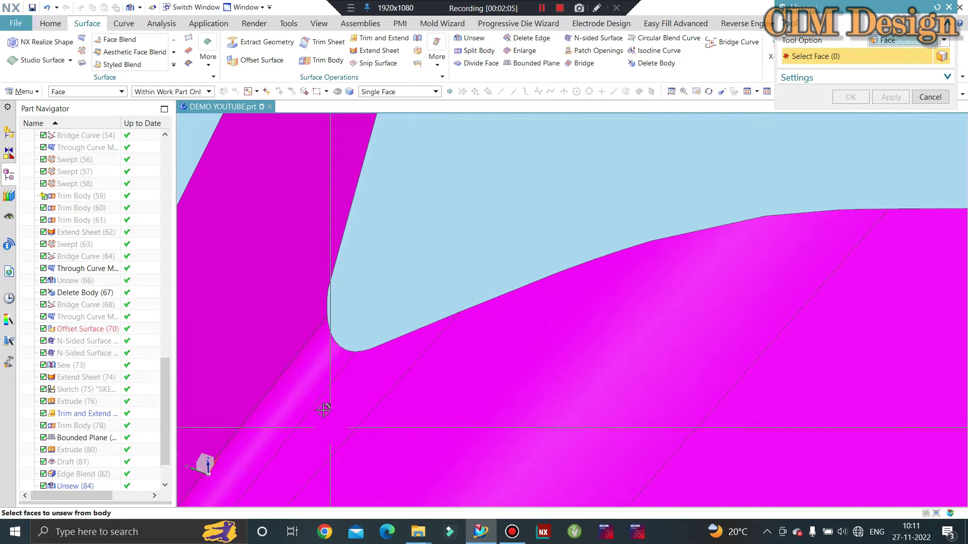
left_click(323, 410)
middle_click(363, 363)
left_click(423, 340)
middle_click(528, 347)
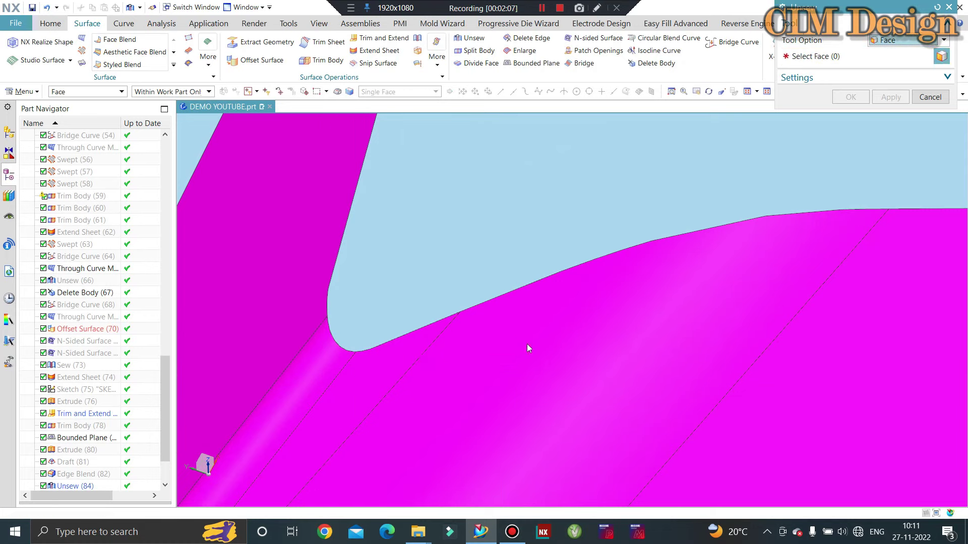
left_click(514, 347)
middle_click(448, 313)
Step: Unsew the large lower face and finish, creating Unsew (87)
scroll(564, 323, "down", 5)
left_click(554, 336)
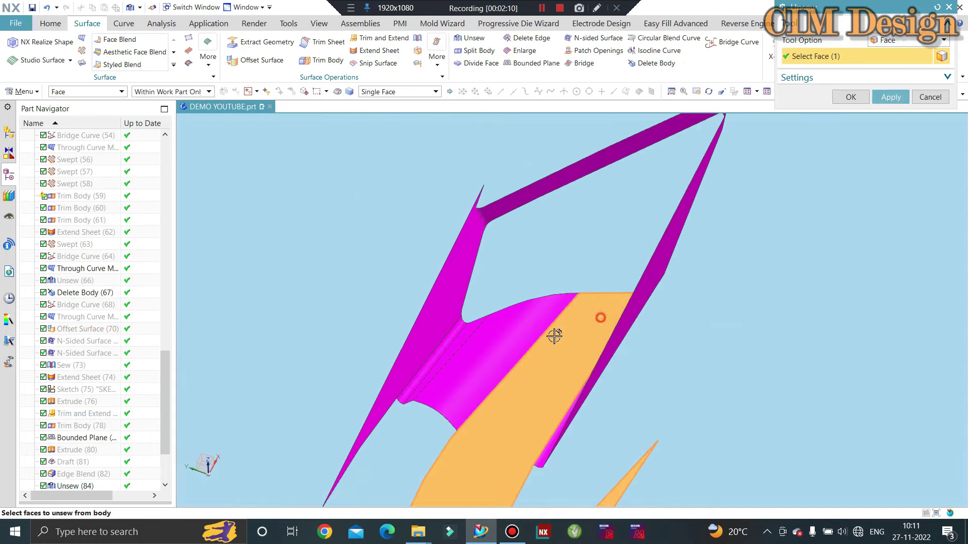
middle_click(554, 336)
scroll(559, 329, "up", 5)
scroll(897, 329, "down", 3)
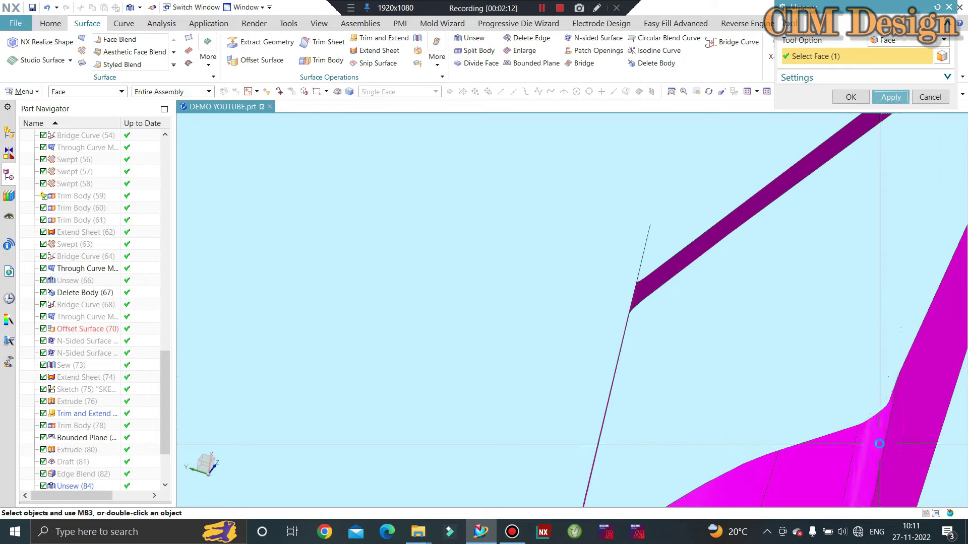
middle_click(484, 249)
scroll(760, 300, "up", 2)
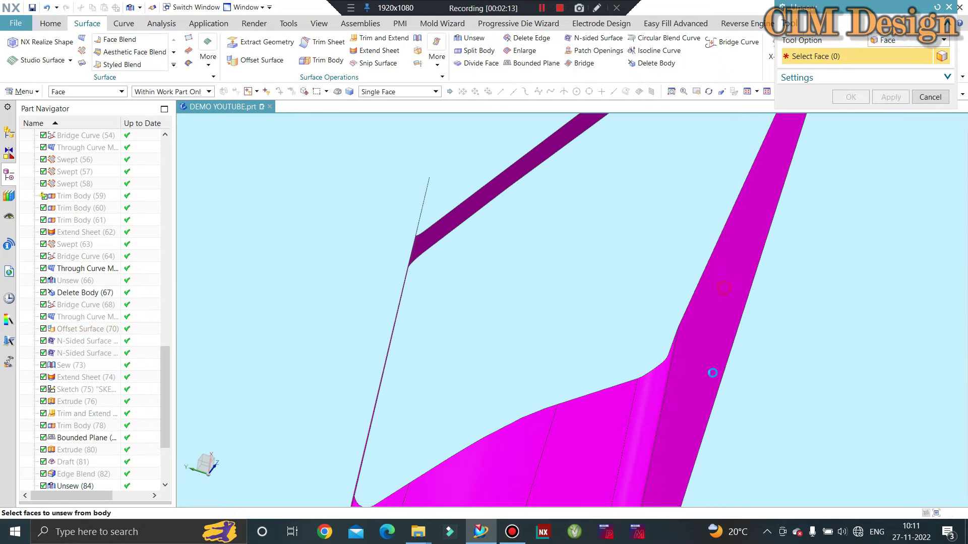
scroll(706, 373, "down", 3)
scroll(754, 277, "up", 3)
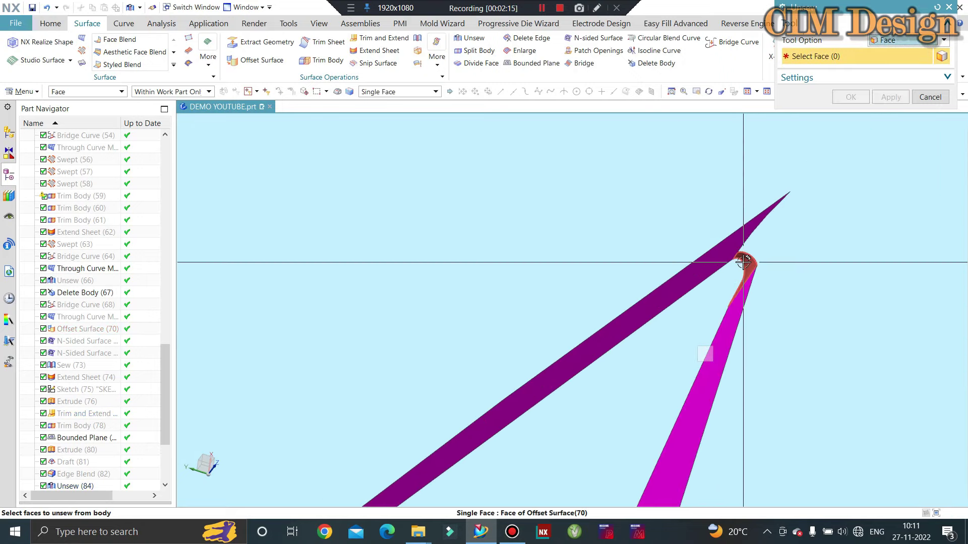
middle_click(743, 262)
mouse_move(784, 152)
middle_mouse_down()
mouse_move(799, 162)
mouse_move(624, 224)
mouse_move(355, 264)
middle_mouse_up()
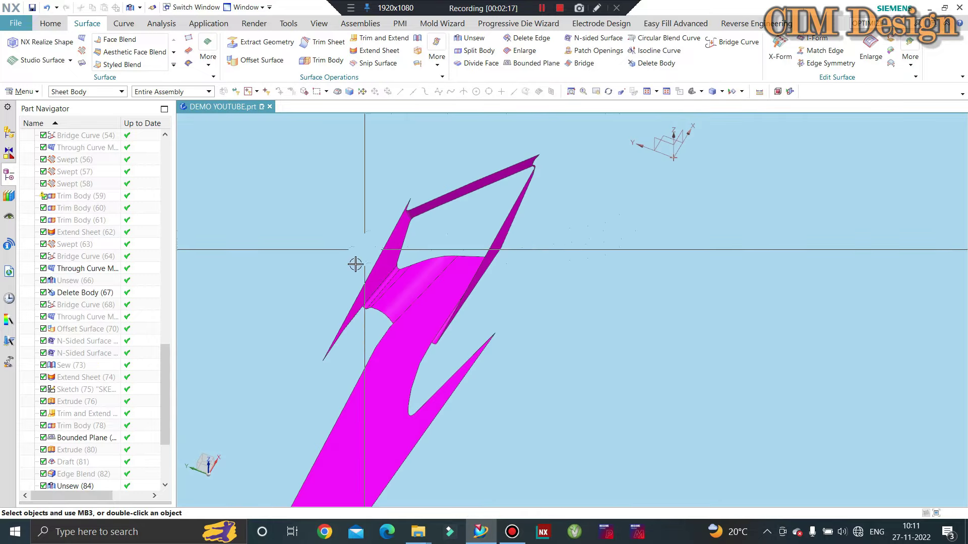
scroll(512, 234, "up", 2)
scroll(439, 385, "up", 2)
scroll(438, 384, "down", 1)
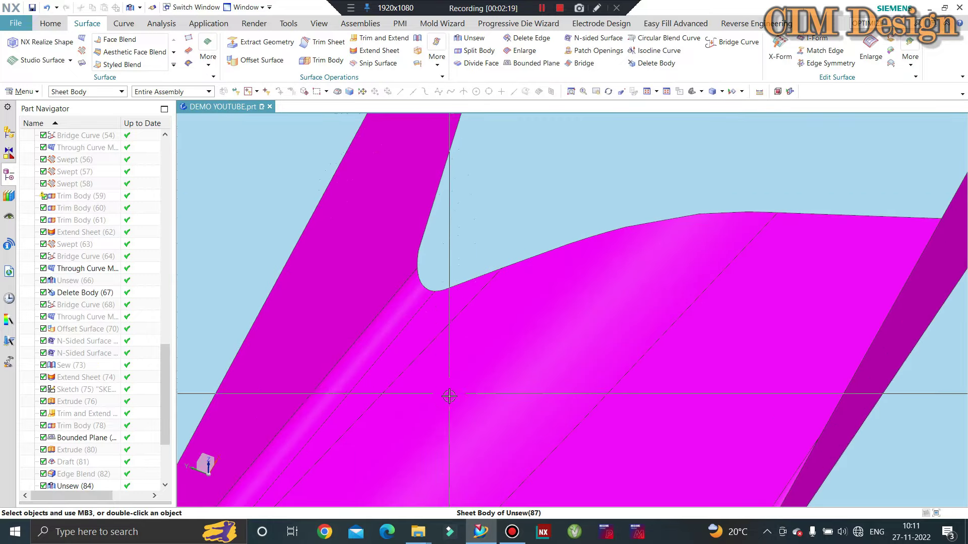
scroll(448, 397, "down", 2)
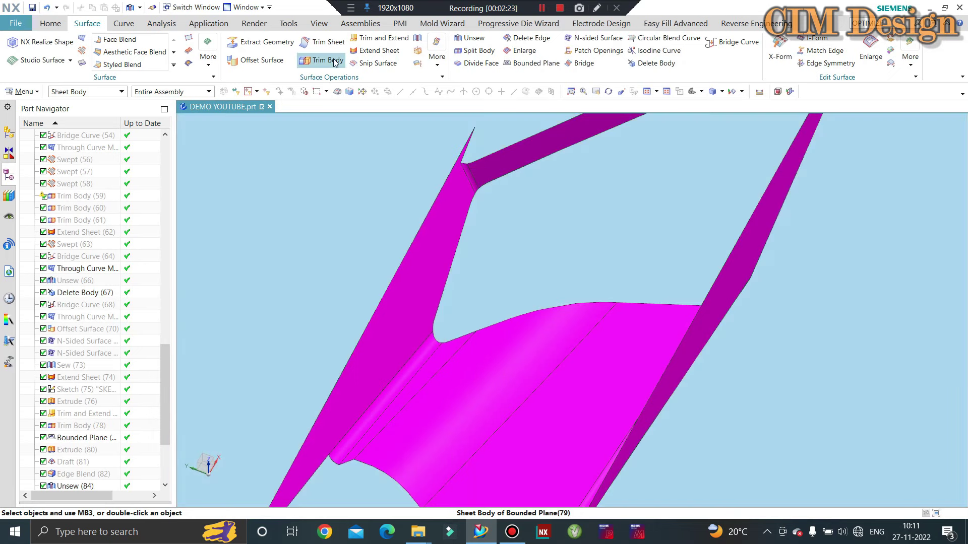
Step: Extend the thin strip's edges outward with an offset Extend Sheet
left_click(375, 52)
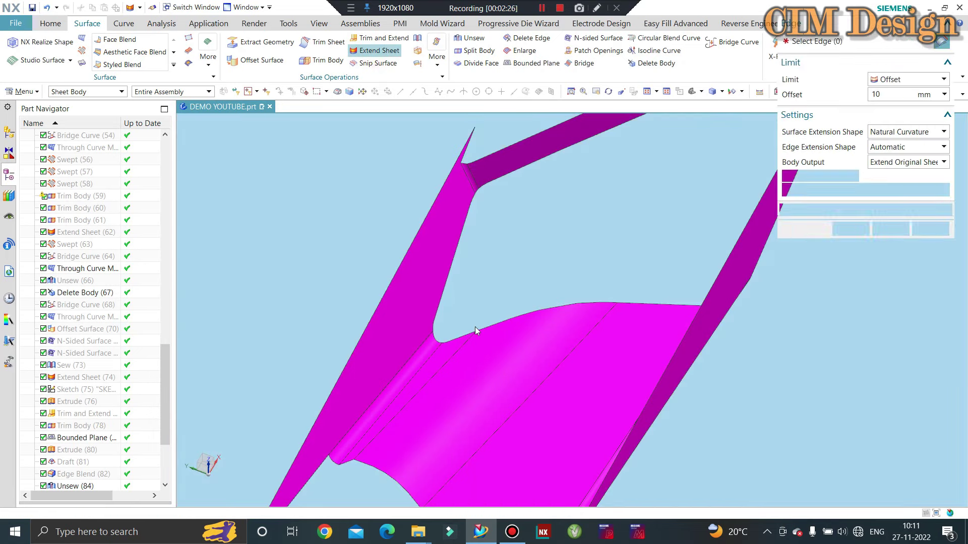
scroll(454, 331, "up", 3)
scroll(411, 342, "down", 3)
type("2")
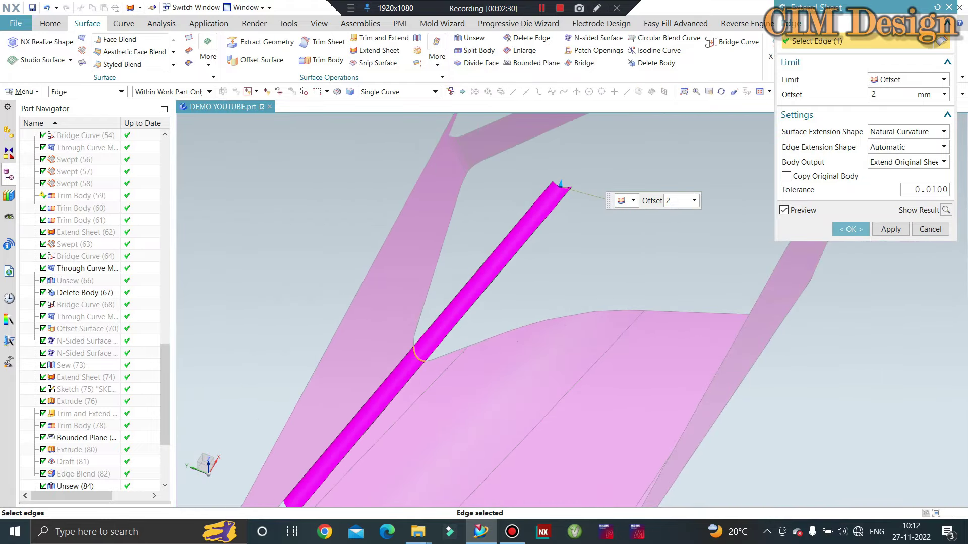
type("3")
key("Return")
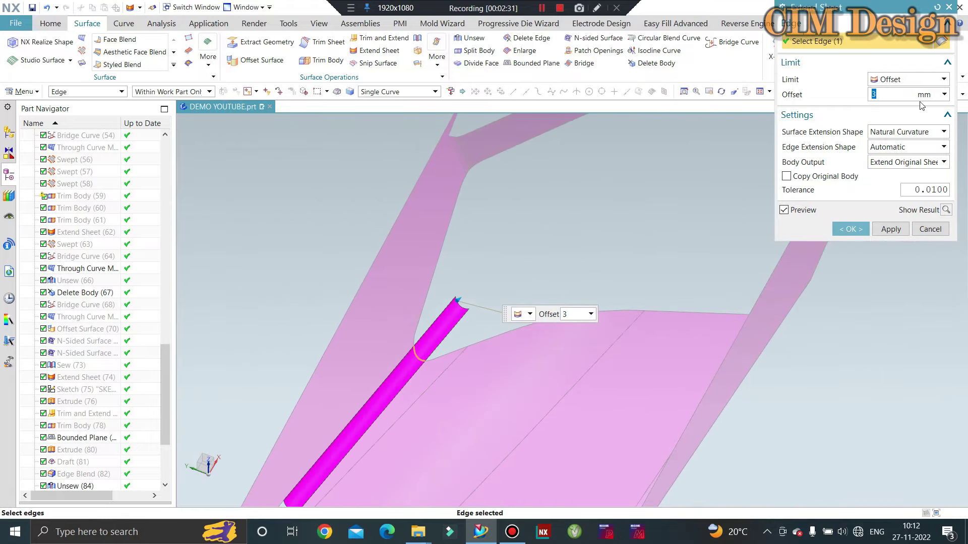
left_click(902, 234)
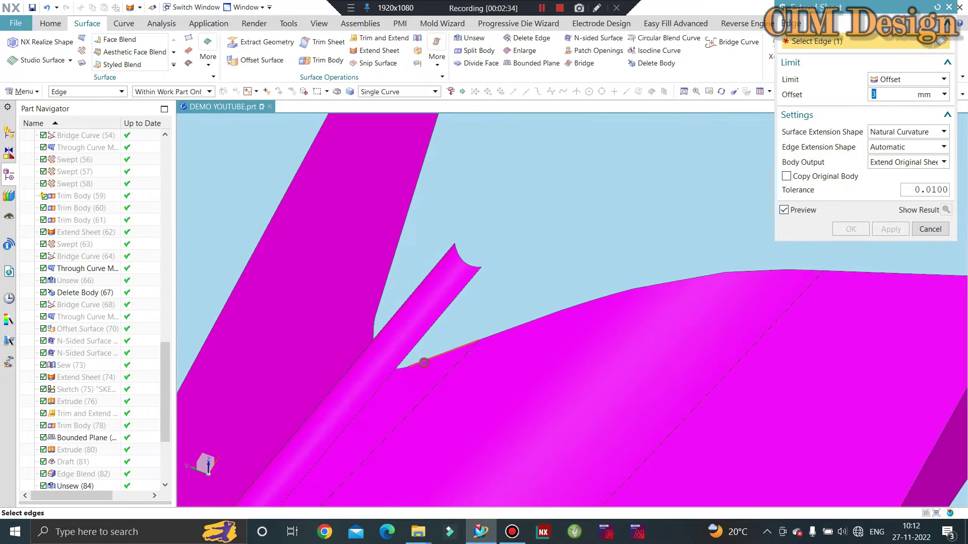
left_click(423, 363)
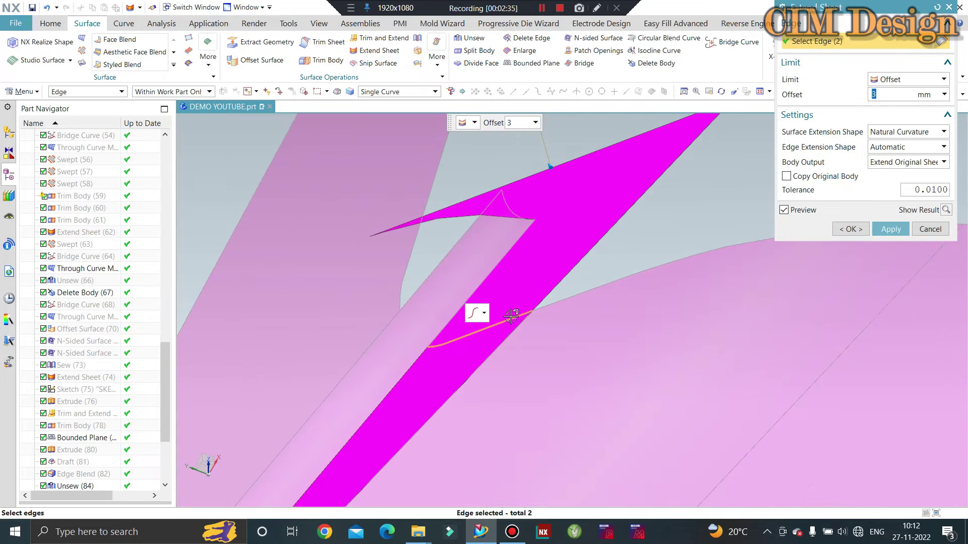
left_click(902, 228)
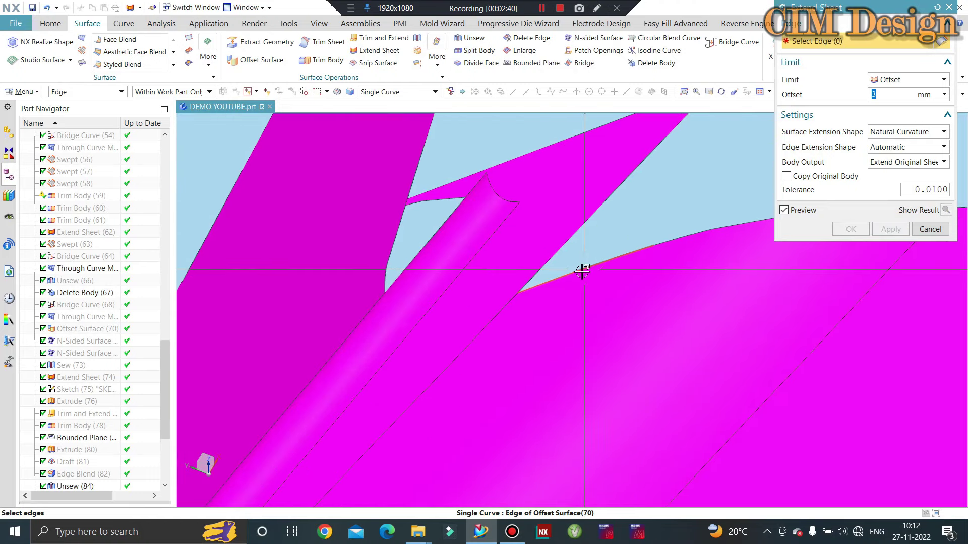
Step: Extend the curved sheet's edges 3 mm, dropping the edge that cannot extend
left_click(569, 261)
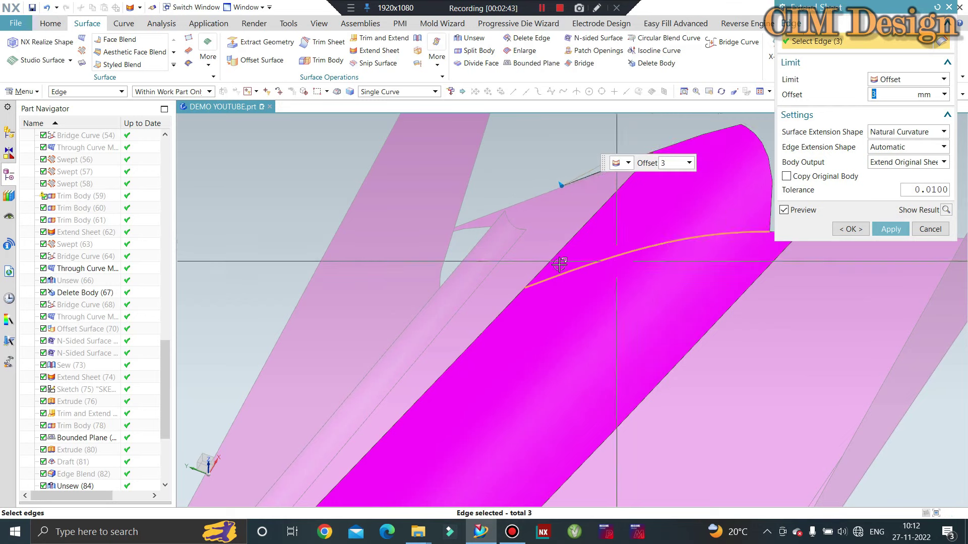
scroll(680, 244, "up", 4)
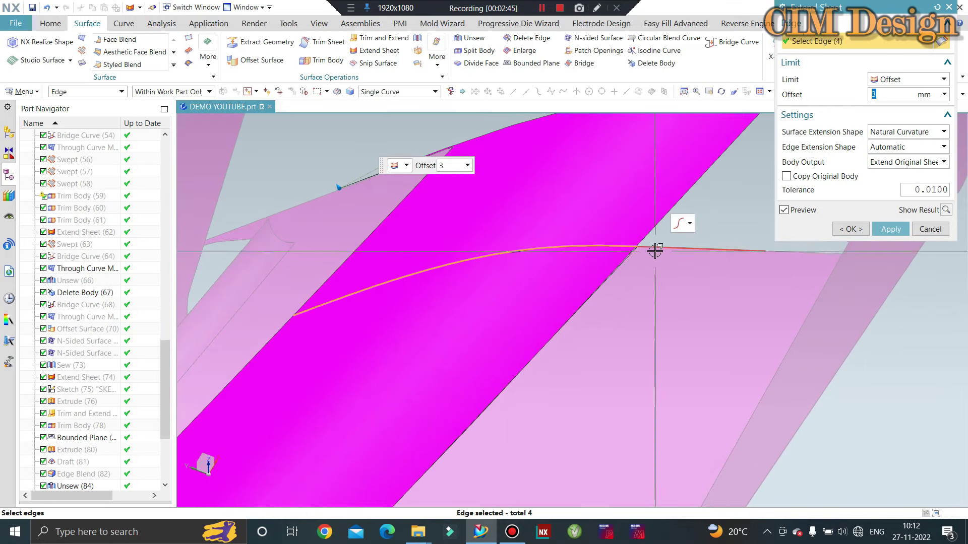
scroll(670, 262, "down", 2)
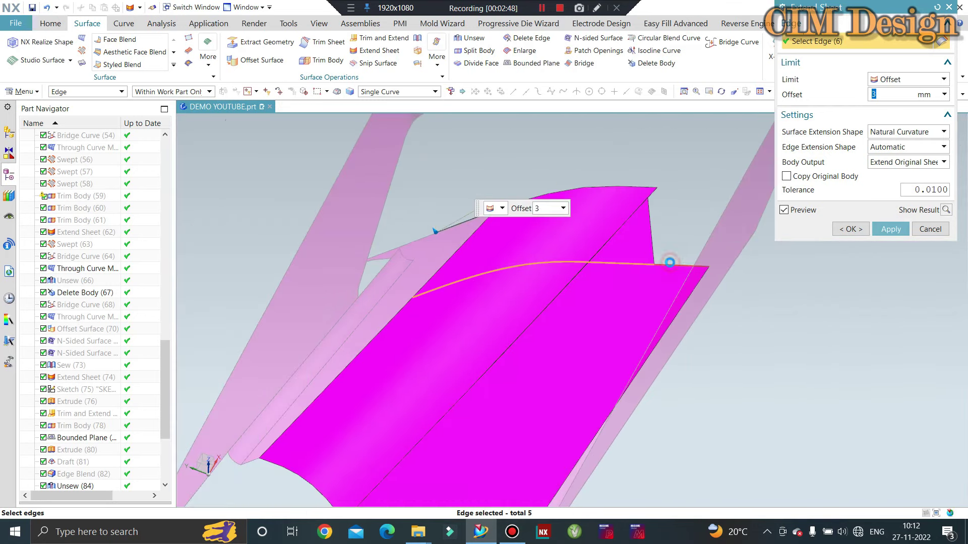
scroll(611, 265, "down", 2)
mouse_move(727, 281)
middle_mouse_down()
mouse_move(745, 297)
mouse_move(744, 334)
middle_mouse_up()
scroll(744, 334, "up", 2)
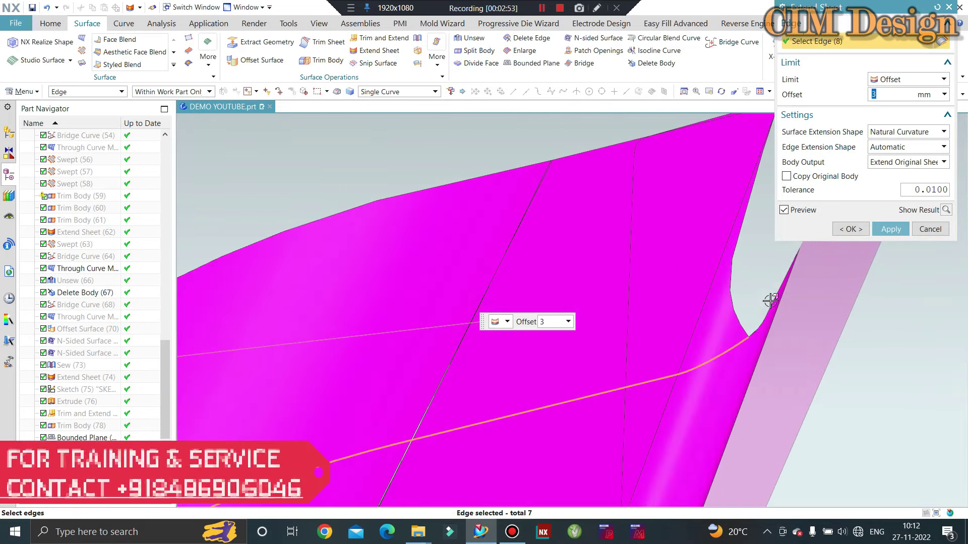
left_click(769, 296)
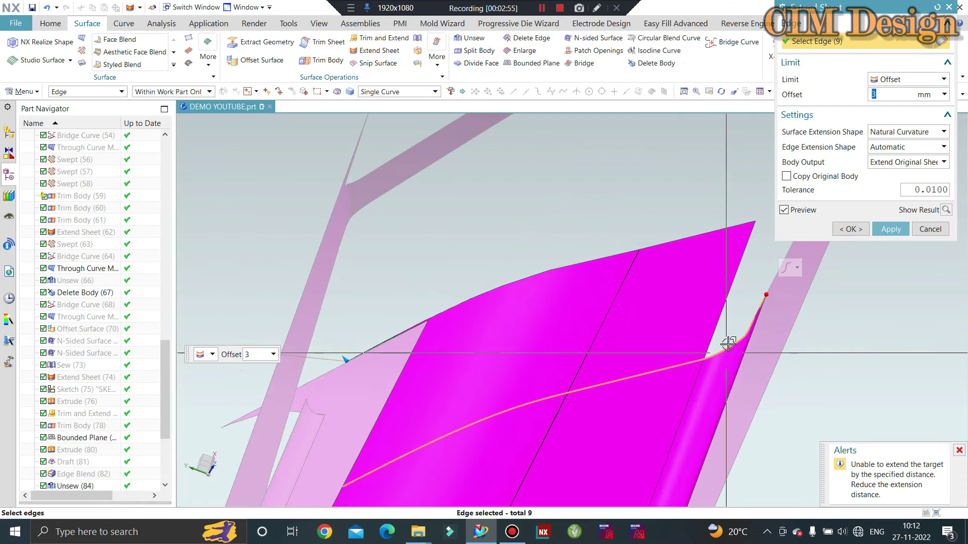
left_click(710, 361, "shift")
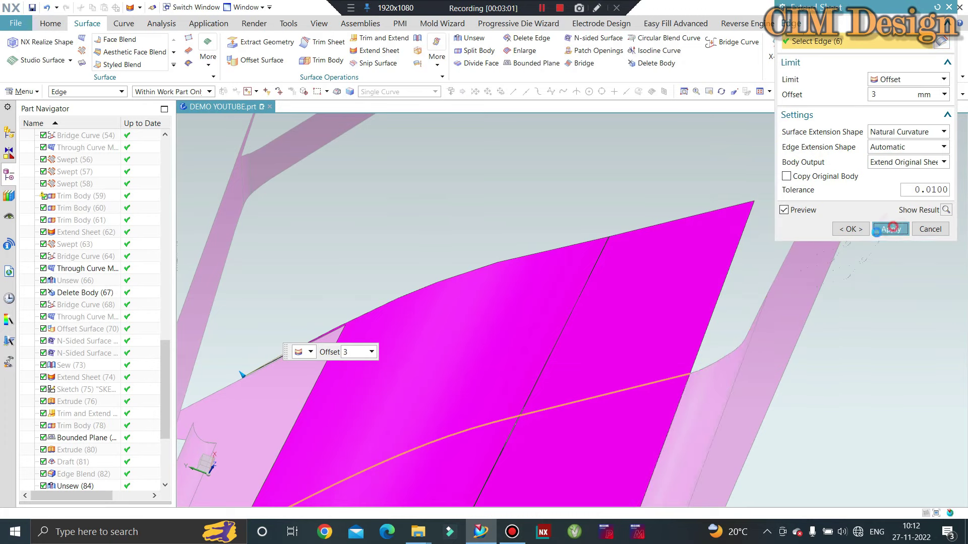
left_click(891, 228)
middle_click_drag(539, 270, 457, 315)
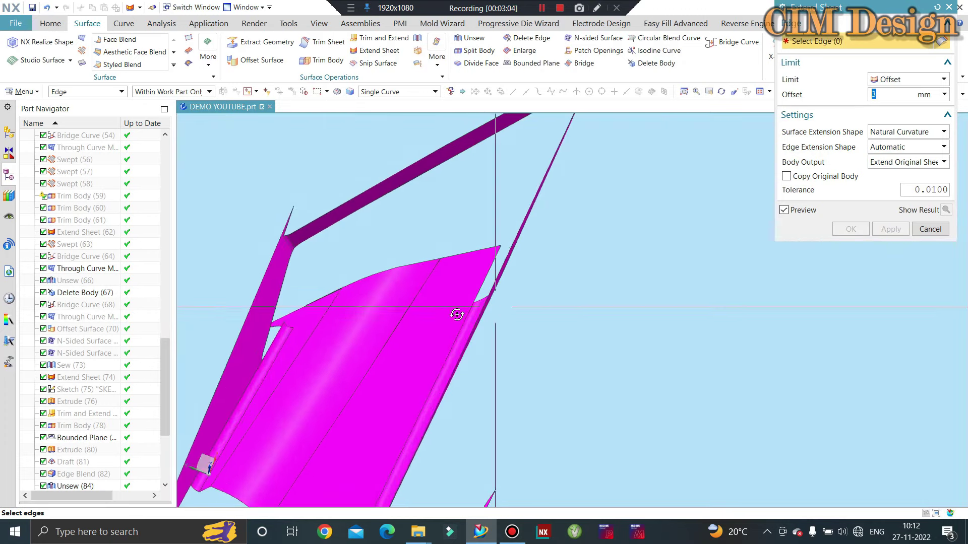
scroll(456, 315, "down", 5)
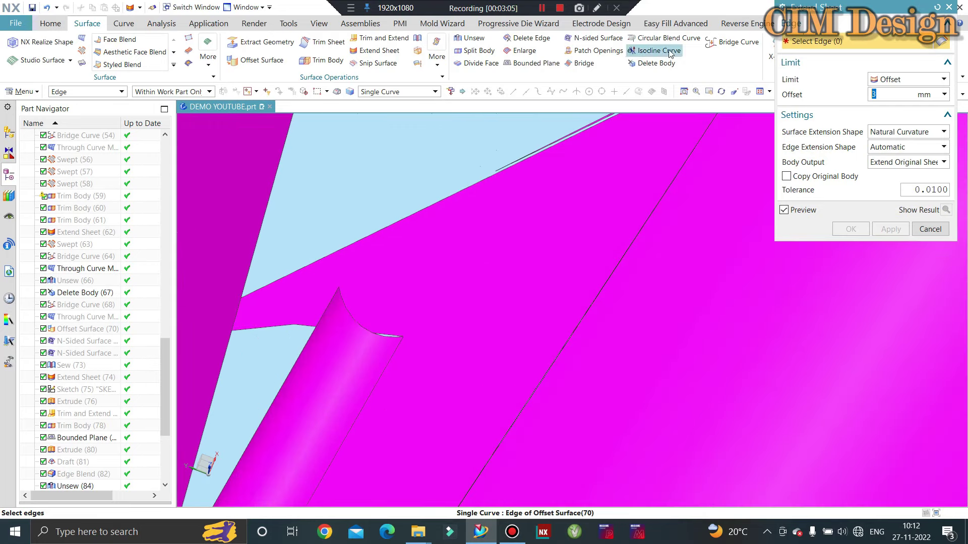
Step: Attempt Delete Edge on the lower and upper diagonal edges of the thin sliver
left_click(528, 38)
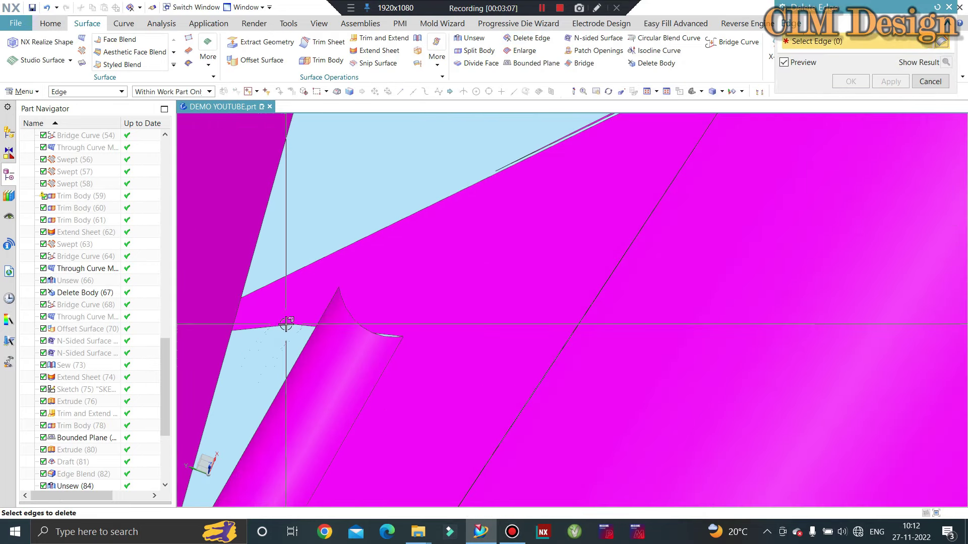
left_click(598, 327)
scroll(410, 343, "up", 2)
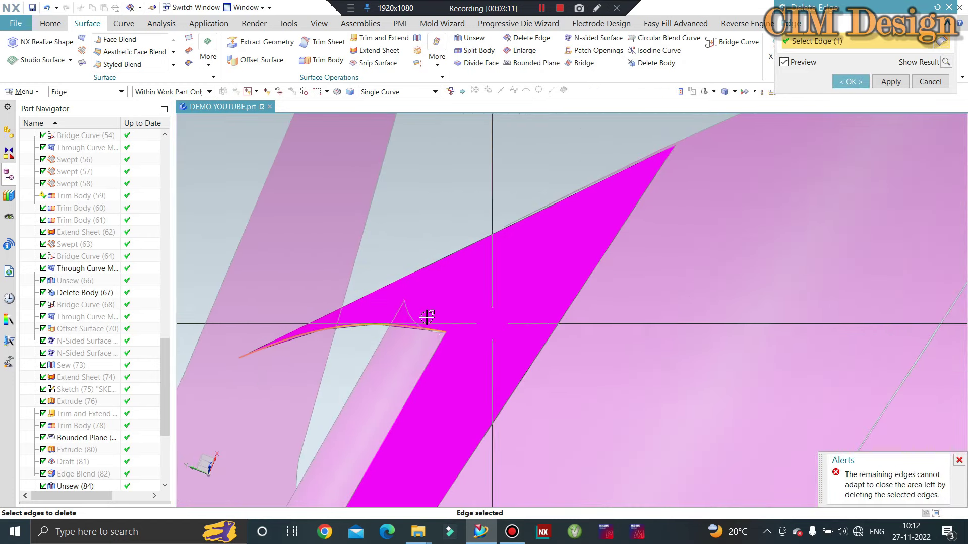
left_click(386, 287)
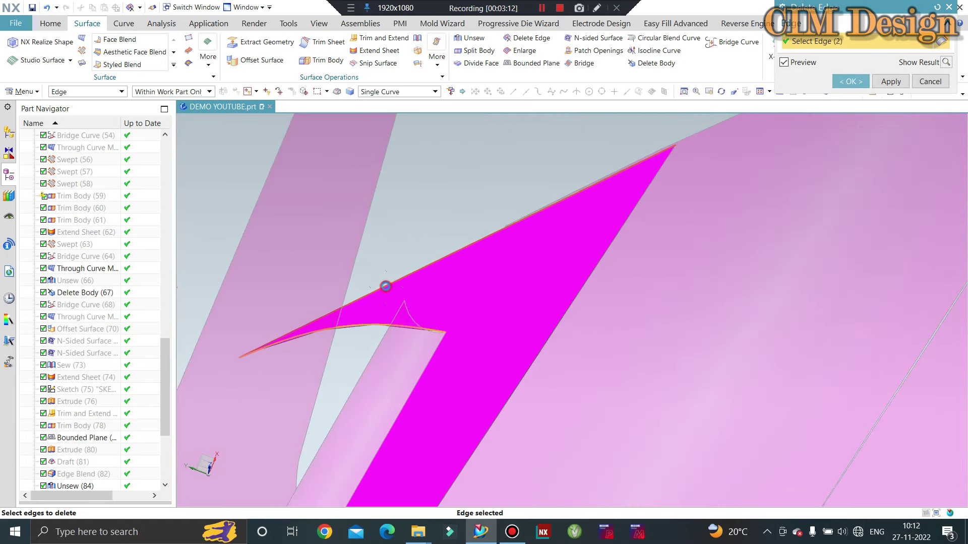
middle_click(687, 166)
Step: Try a negative-offset extension on the curved edge, then cancel it after it fails
left_click(379, 50)
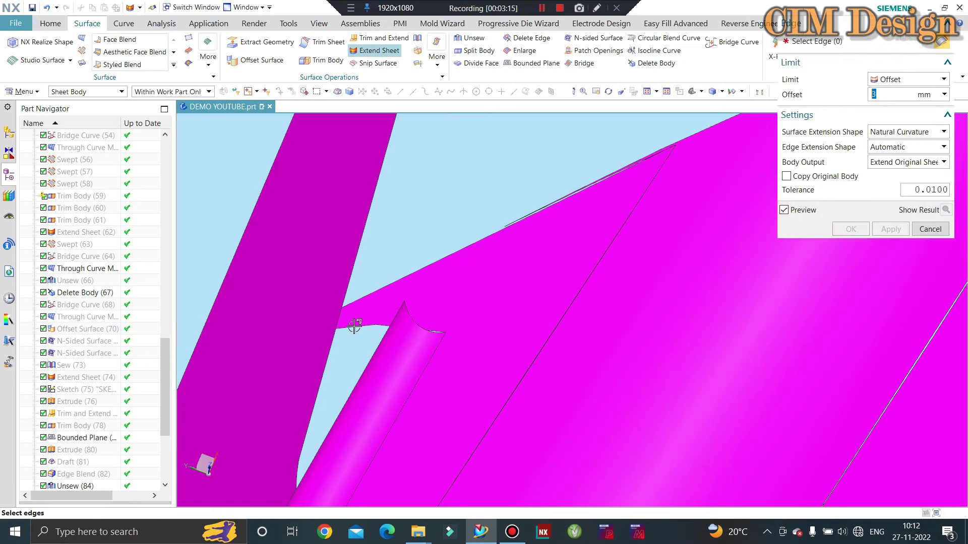
left_click(387, 325)
scroll(425, 293, "down", 3)
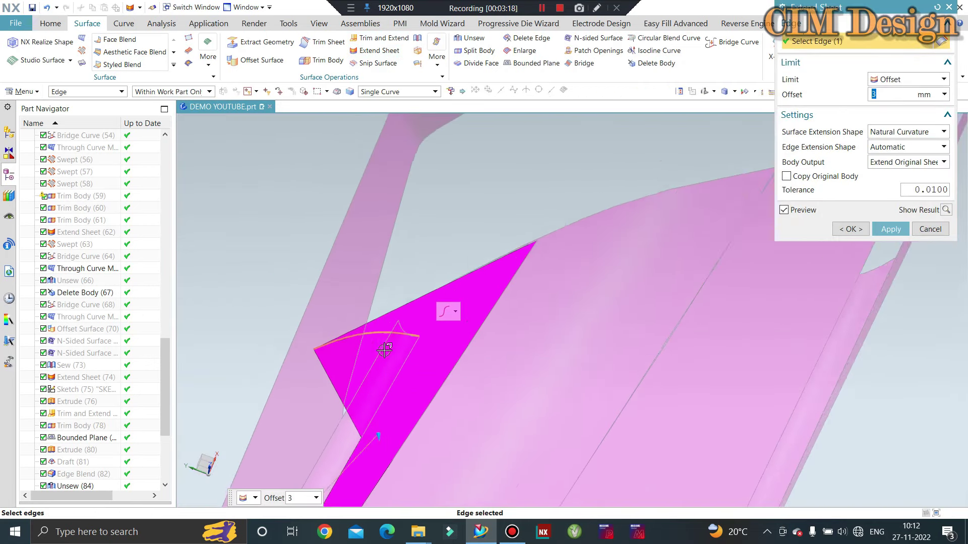
left_click_drag(388, 332, 435, 288)
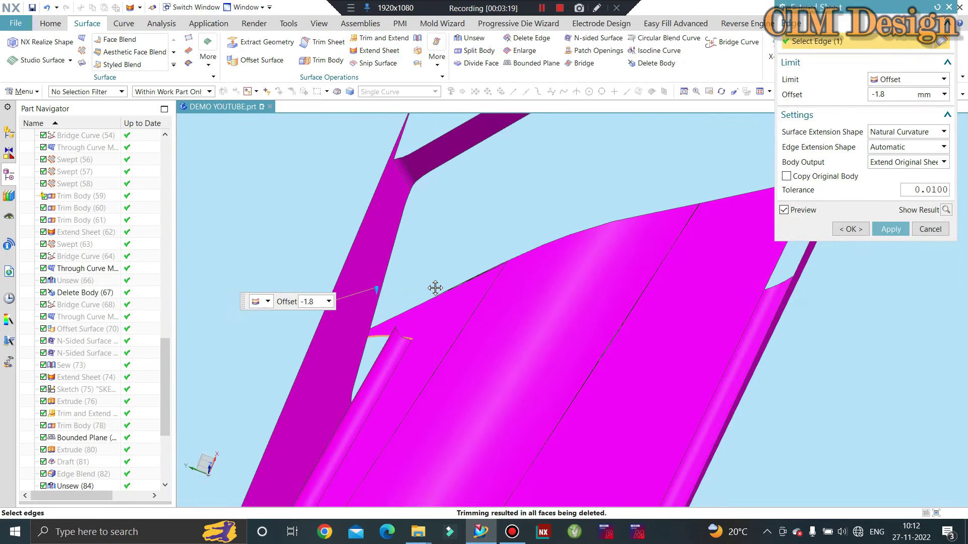
scroll(367, 370, "up", 2)
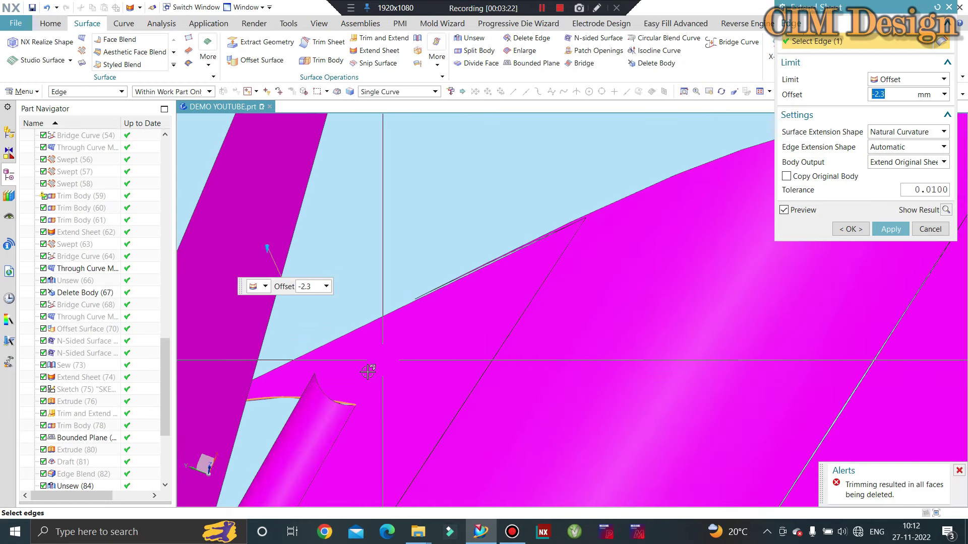
key("Escape")
scroll(372, 305, "up", 2)
mouse_move(371, 305)
middle_mouse_down()
mouse_move(508, 334)
mouse_move(436, 331)
mouse_move(593, 317)
middle_mouse_up()
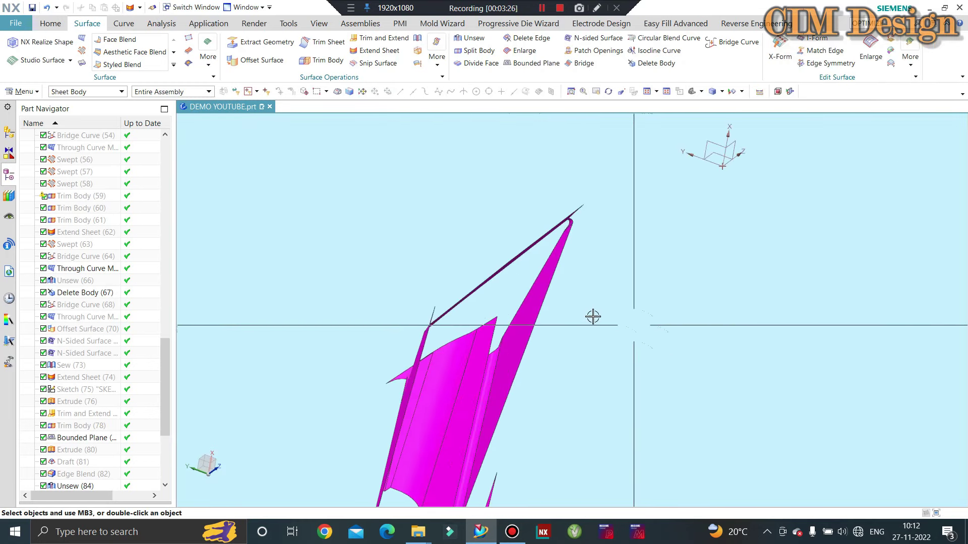
Step: Extend the narrow strip's long edge outward by 3 mm
left_click(364, 51)
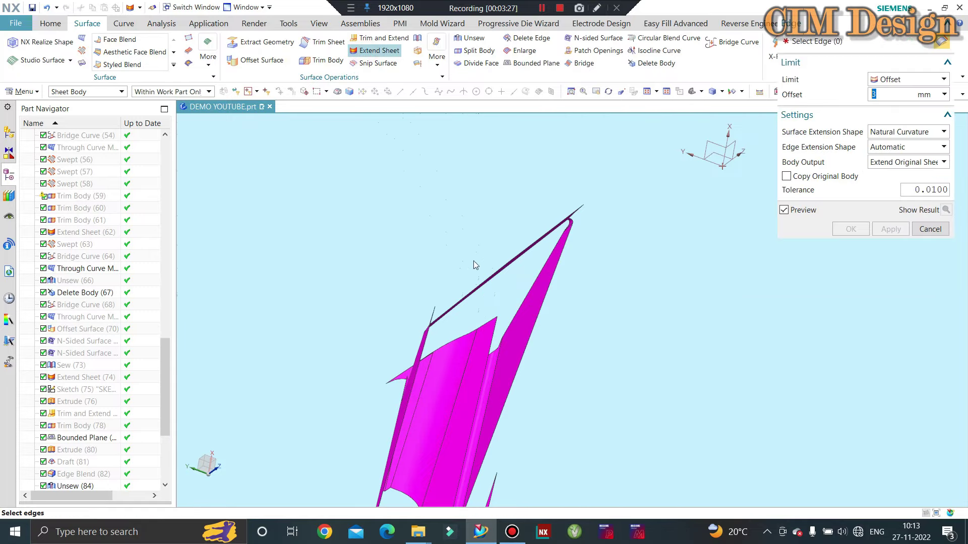
scroll(558, 339, "up", 2)
left_click(570, 285)
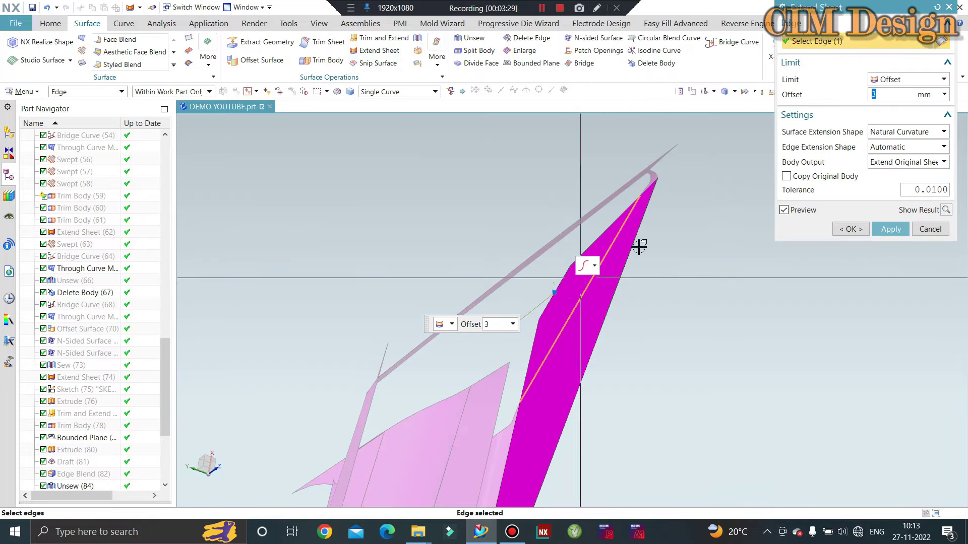
left_click(890, 231)
scroll(539, 340, "up", 2)
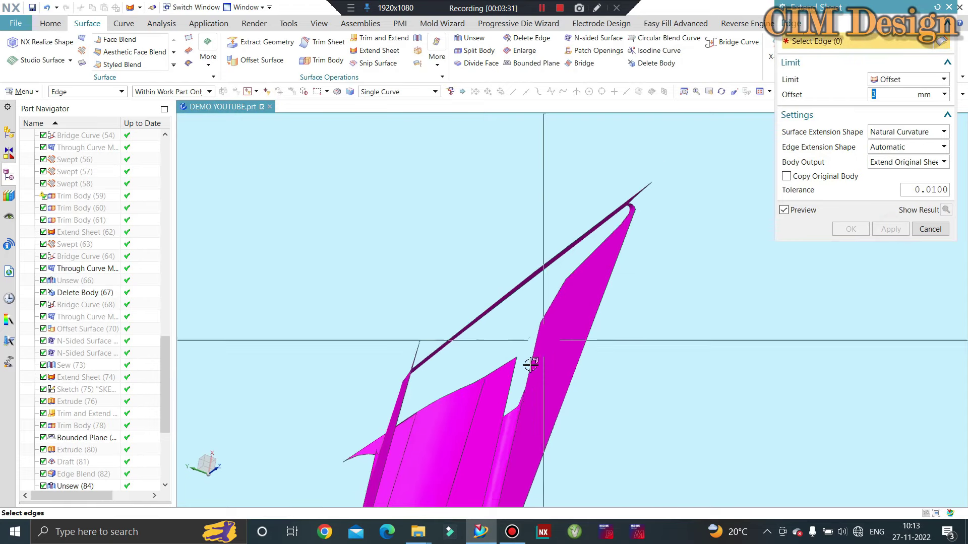
scroll(519, 406, "up", 2)
scroll(525, 183, "up", 2)
Step: Apply Delete Edge to the lower-left notch edge of the offset surface
left_click(529, 38)
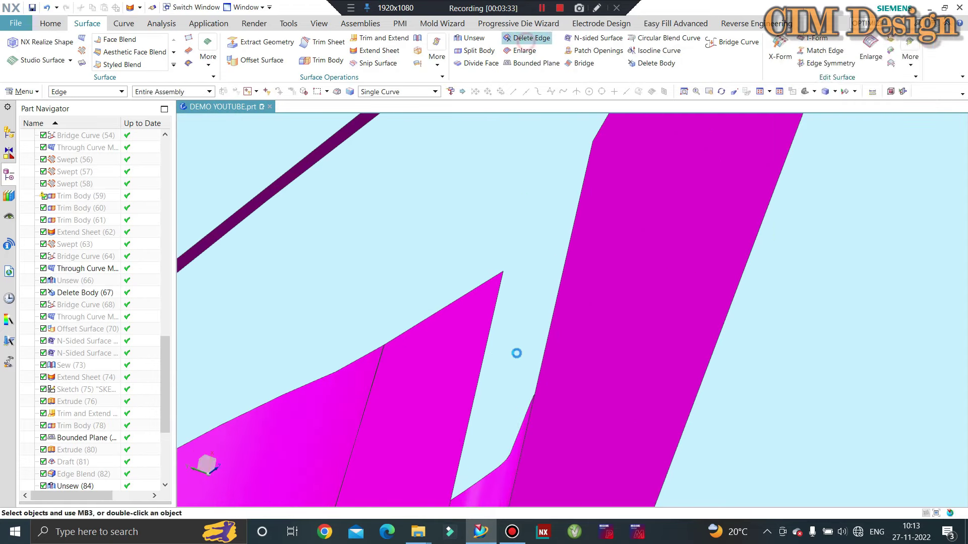
left_click(515, 444)
scroll(525, 341, "up", 2)
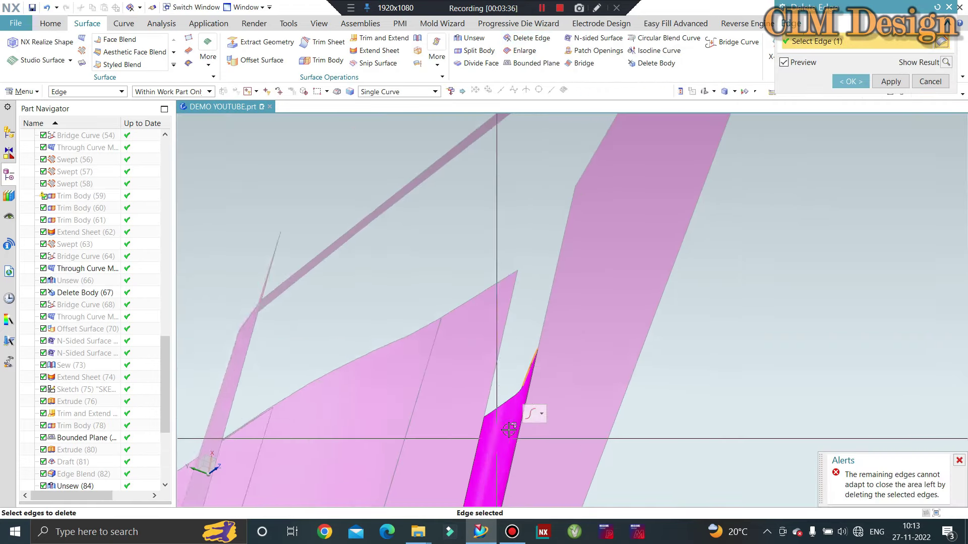
scroll(533, 359, "up", 2)
left_click(545, 346)
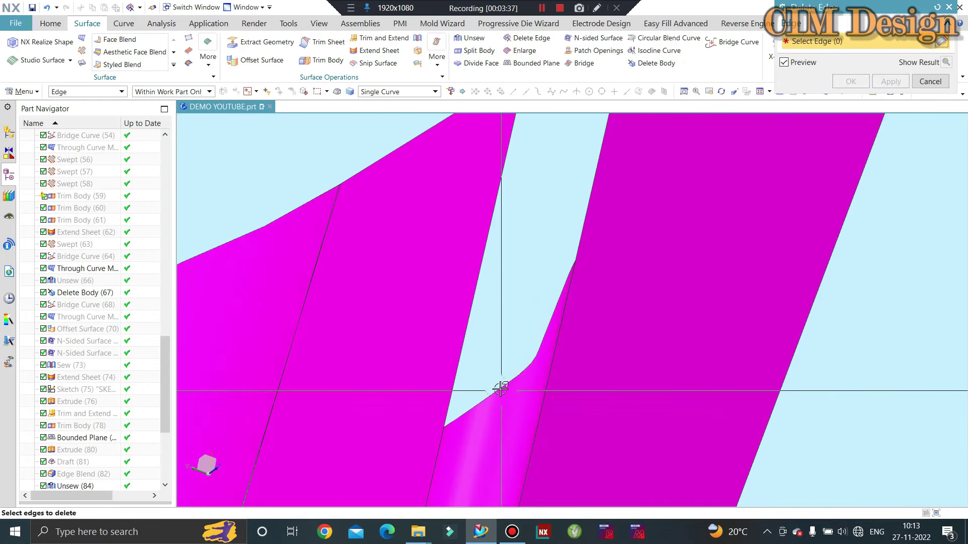
scroll(538, 354, "up", 1)
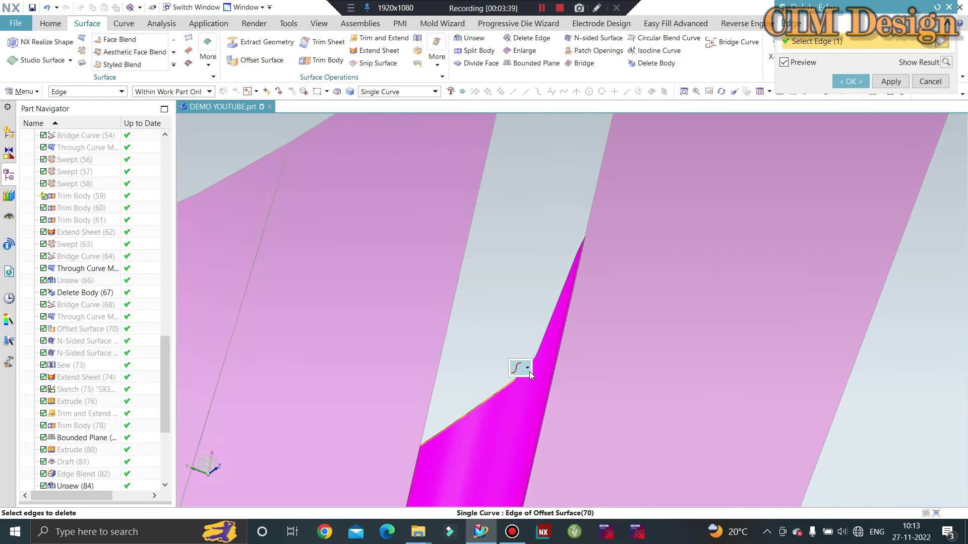
middle_click(564, 244)
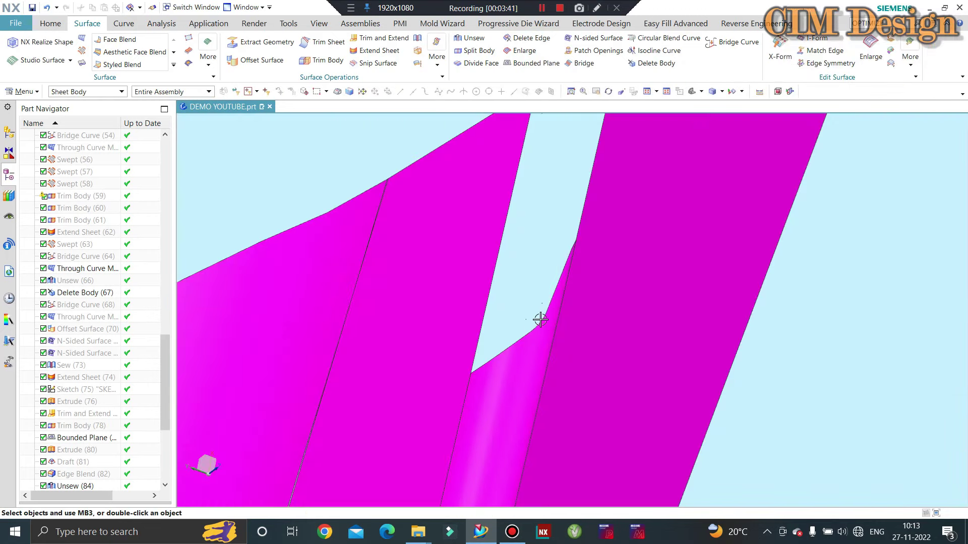
Step: Retry Delete Edge on two notch edges, then cancel it
left_click(524, 39)
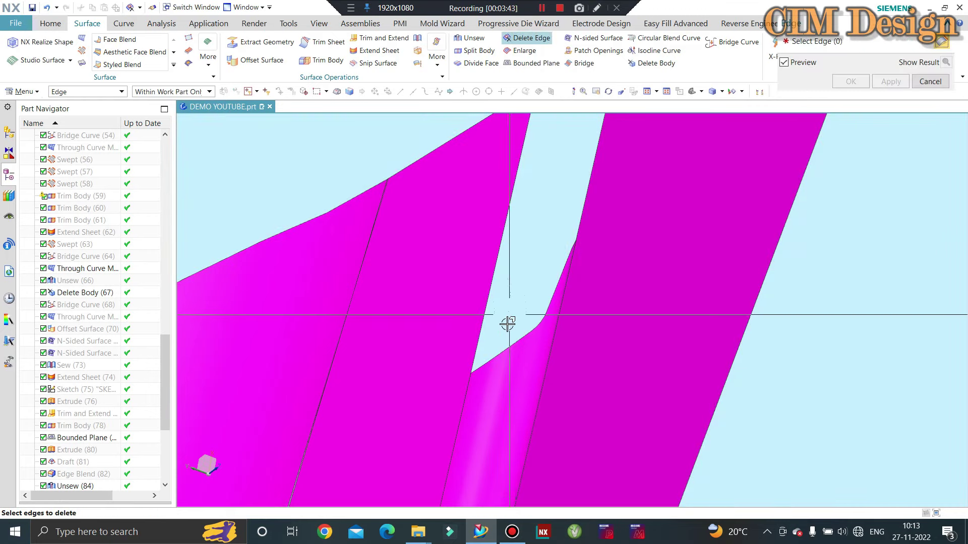
left_click(504, 353)
middle_click_drag(540, 313, 546, 287)
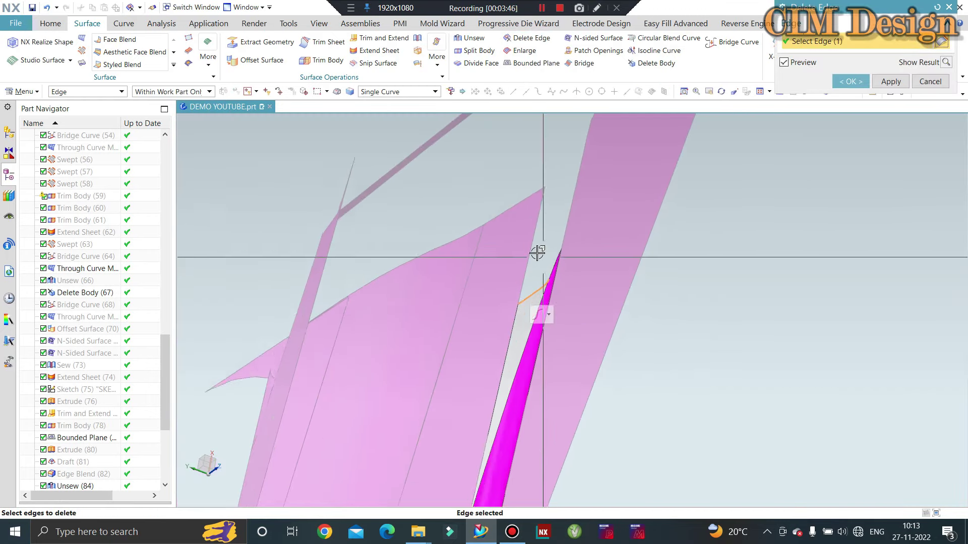
left_click(536, 303)
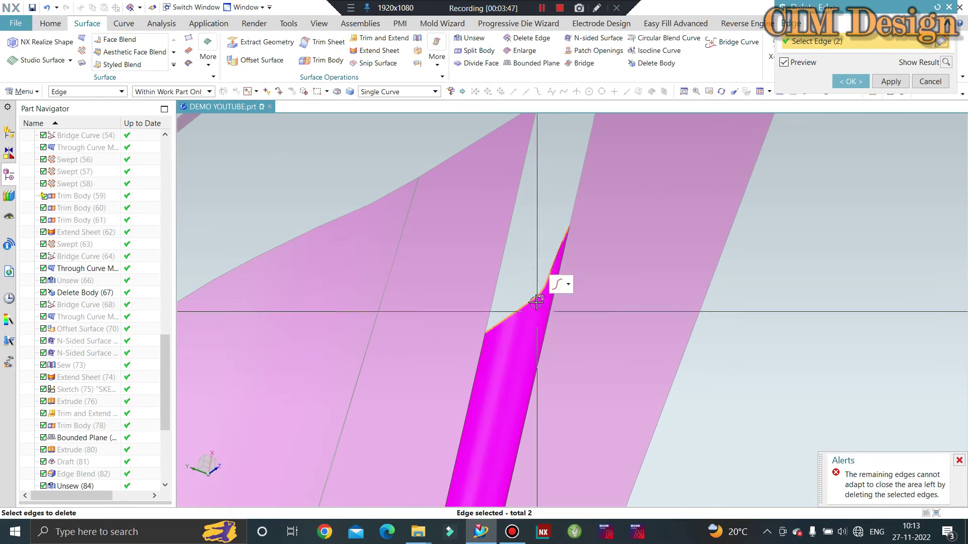
key("Escape")
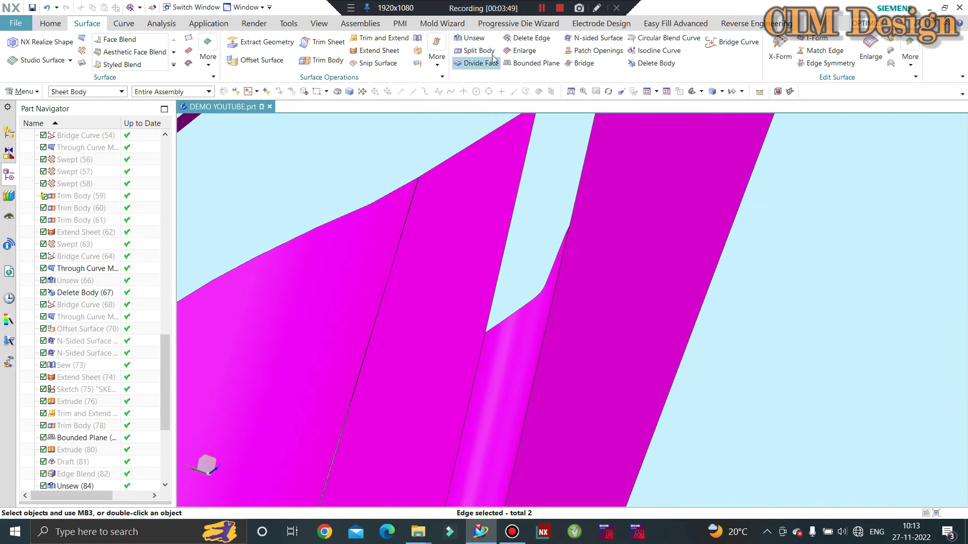
left_click(365, 53)
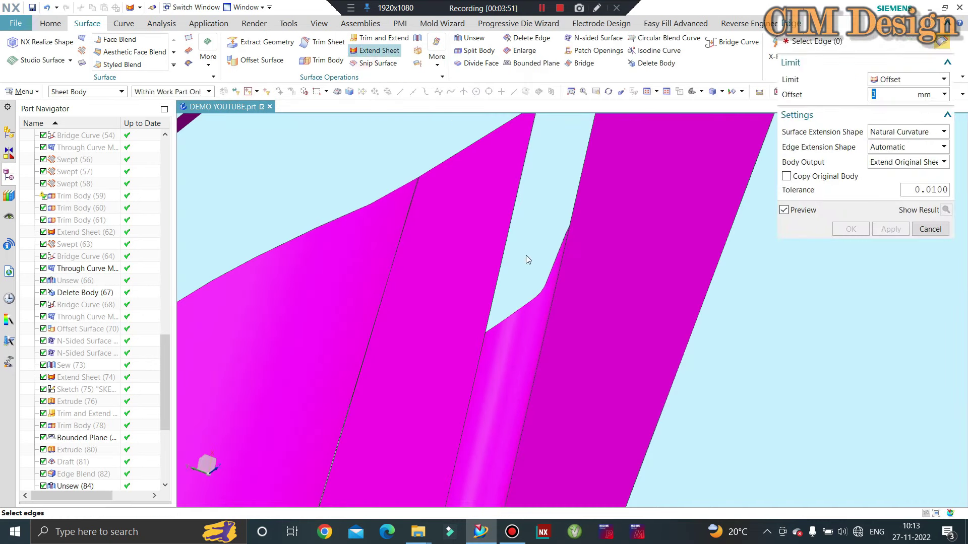
scroll(504, 325, "down", 2)
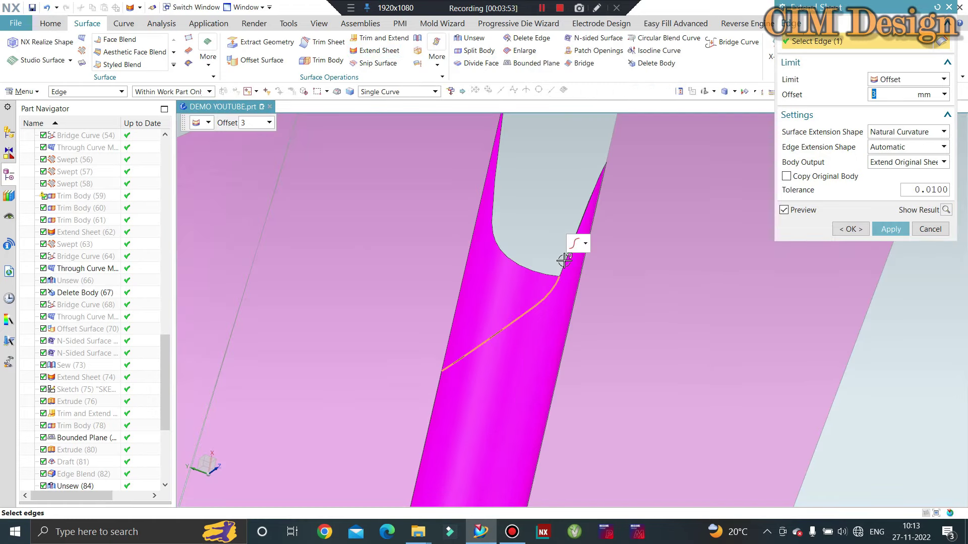
left_click(545, 276, "shift")
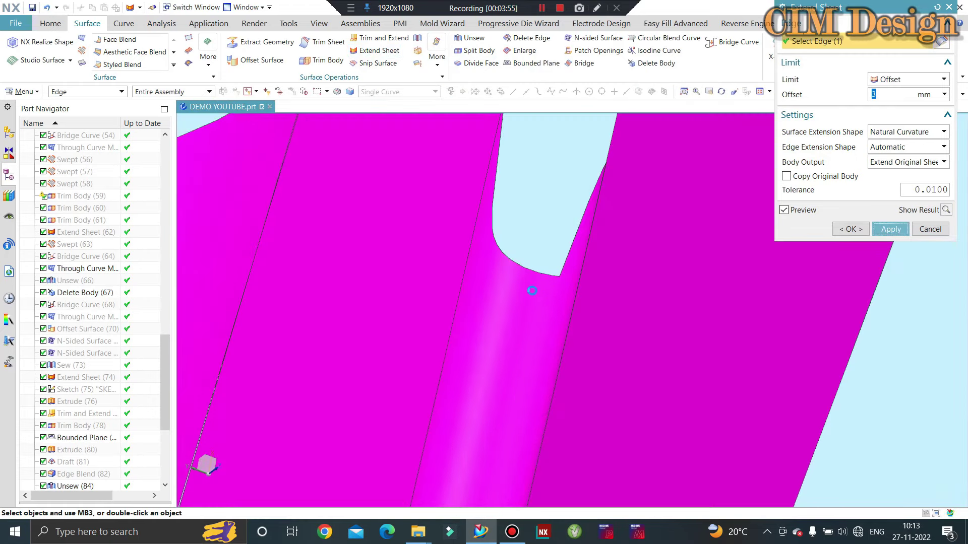
middle_click_drag(531, 287, 773, 265)
left_click(529, 38)
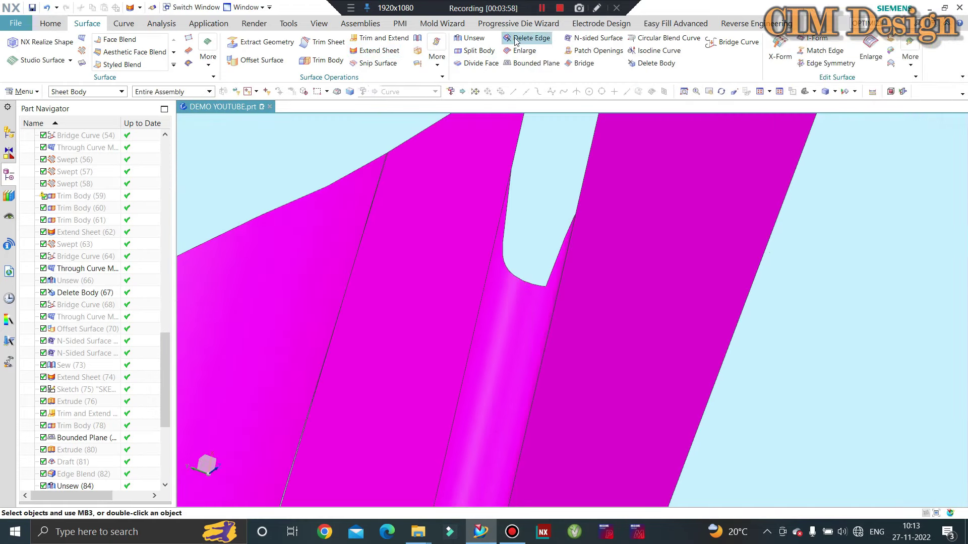
left_click(511, 263)
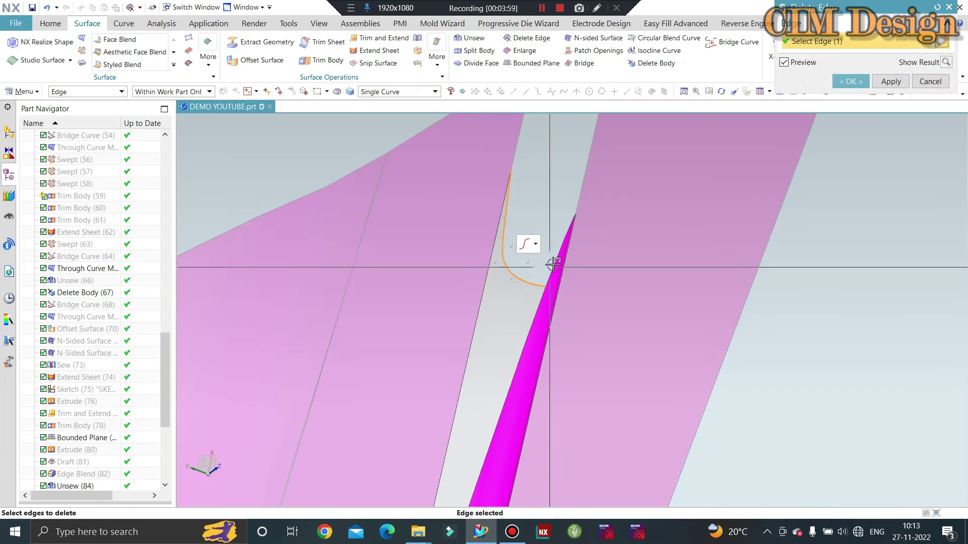
scroll(542, 273, "down", 2)
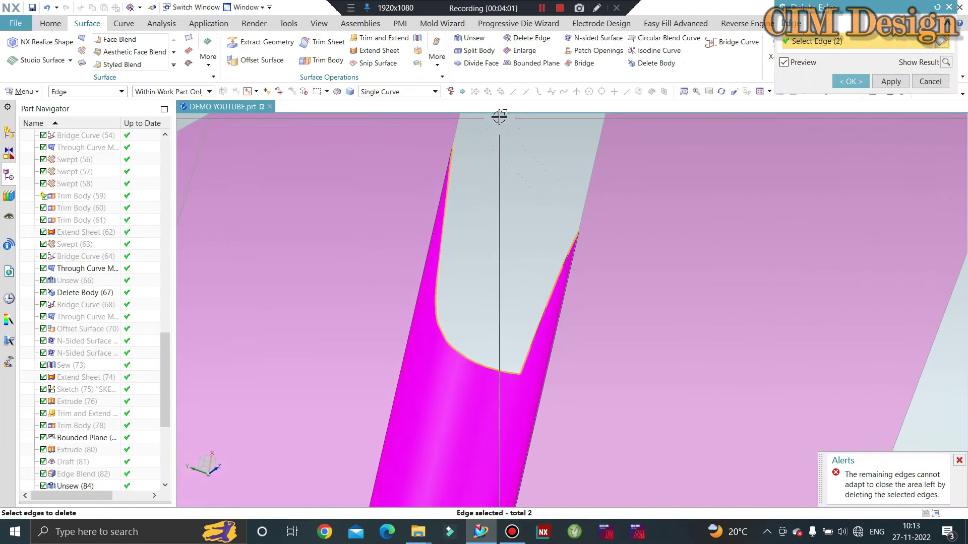
key("Escape")
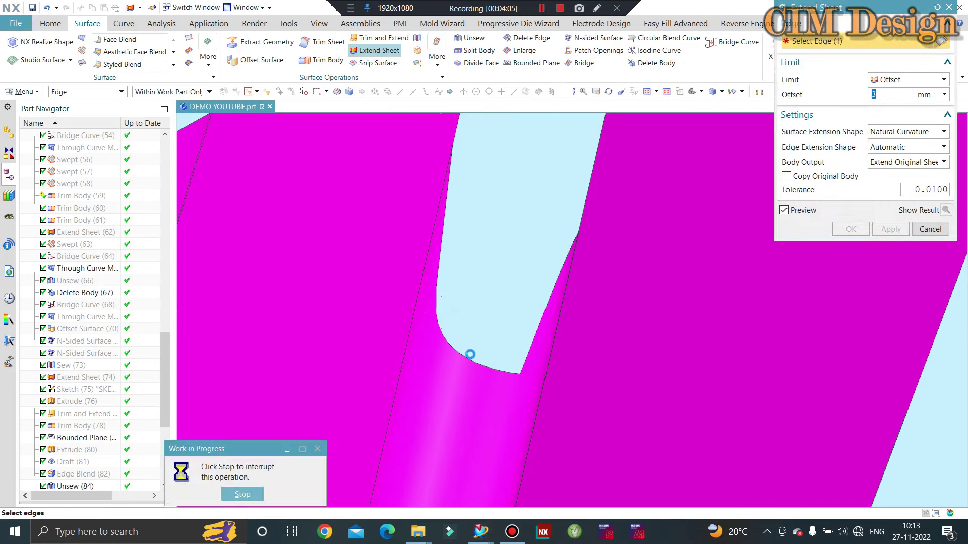
left_click(536, 339)
scroll(535, 262, "down", 2)
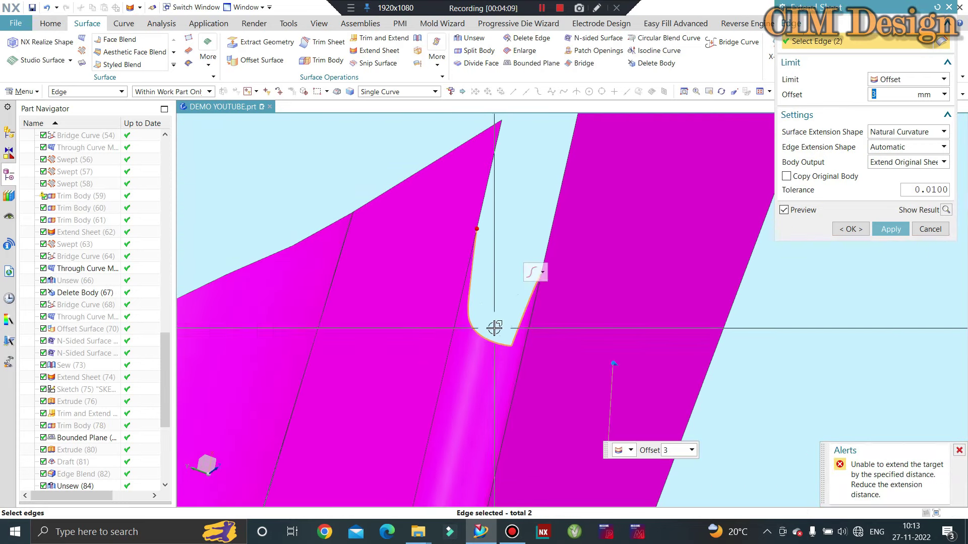
key("Escape")
mouse_move(486, 334)
middle_mouse_down()
mouse_move(486, 253)
mouse_move(566, 261)
middle_mouse_up()
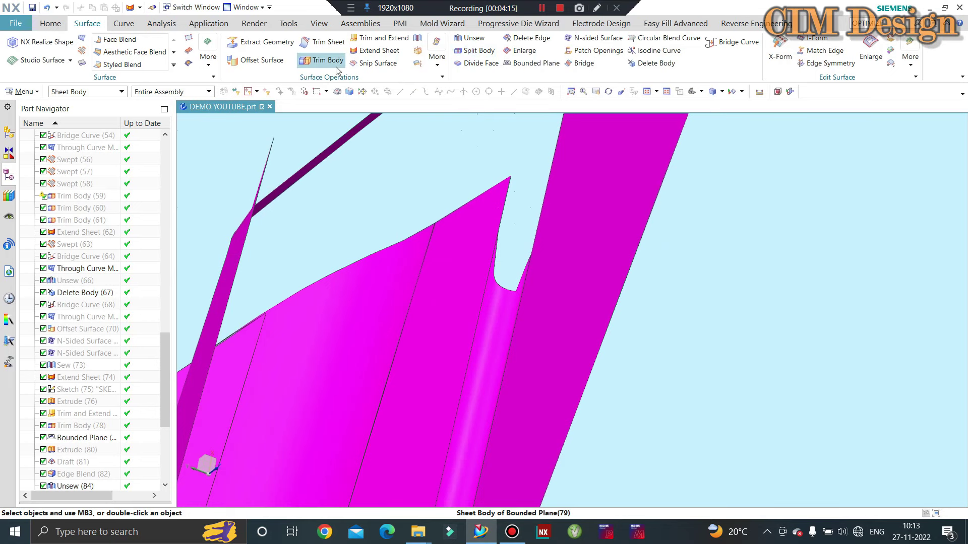
Step: Trim the rounded strip with a plane through a point on its edge at the notch corner
left_click(509, 302)
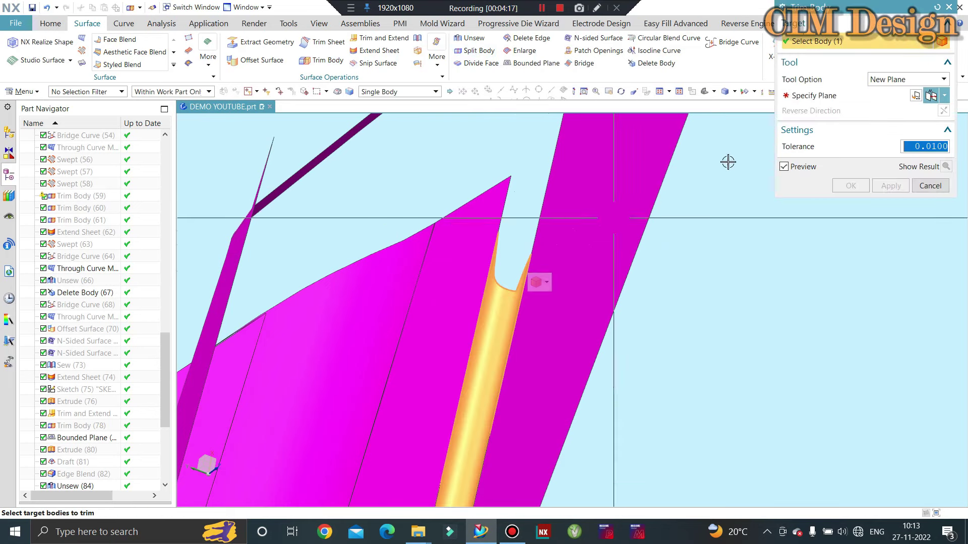
left_click(812, 96)
scroll(557, 298, "up", 5)
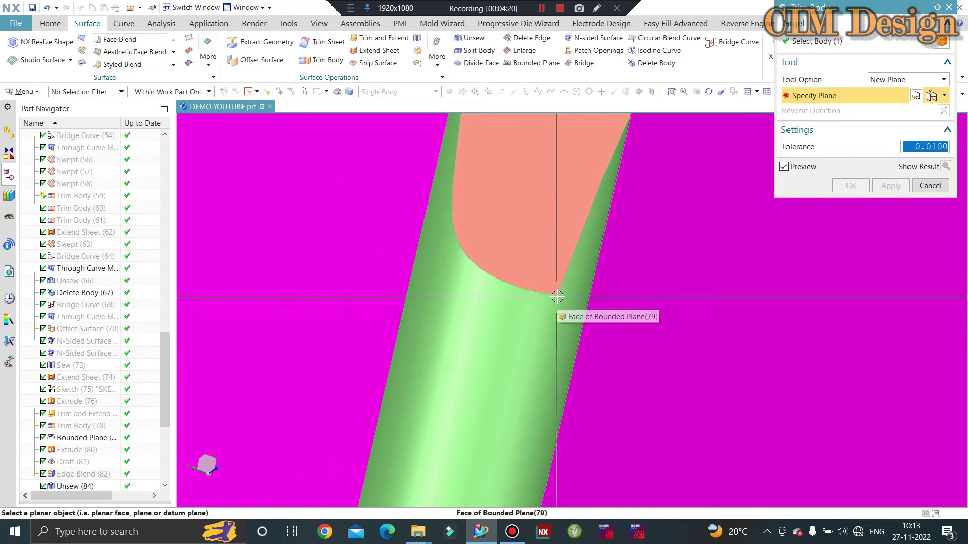
left_click(944, 96)
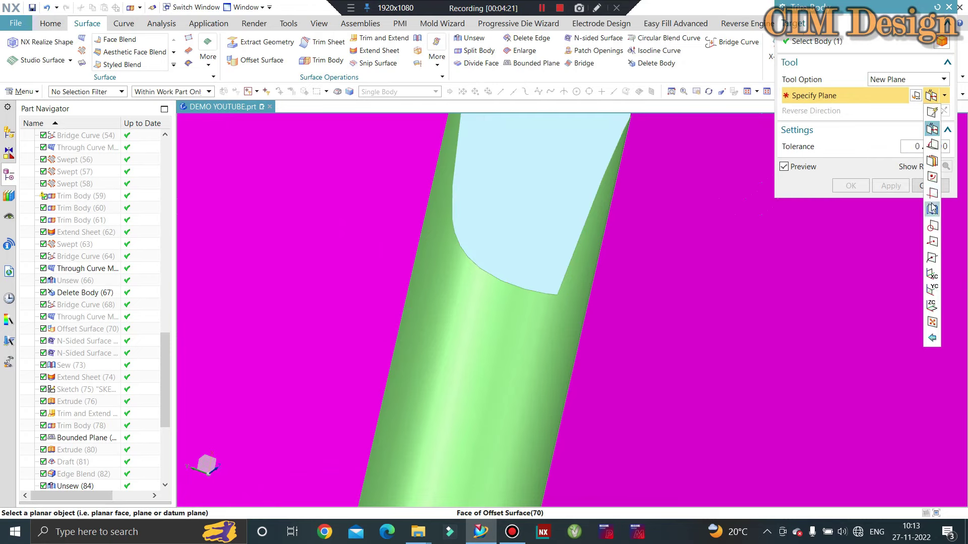
left_click(930, 249)
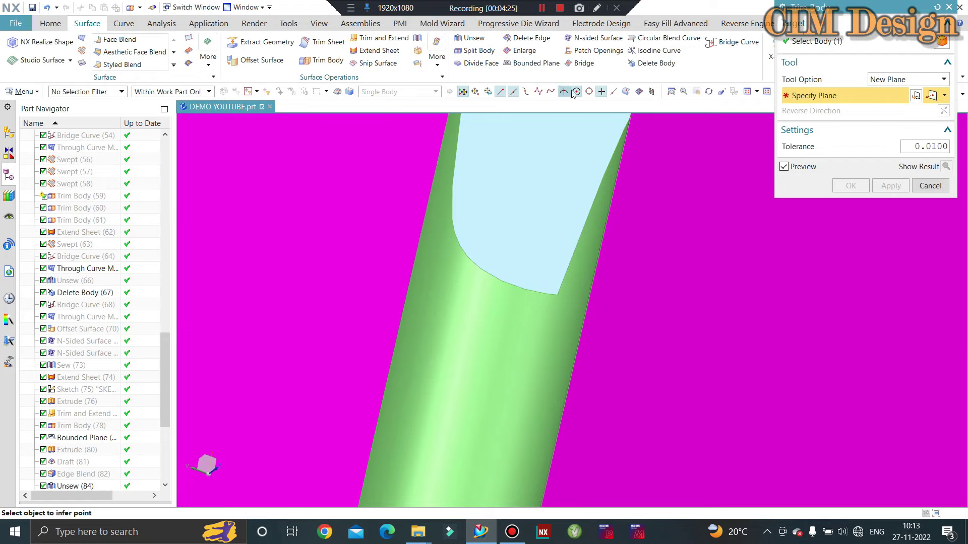
left_click(580, 327)
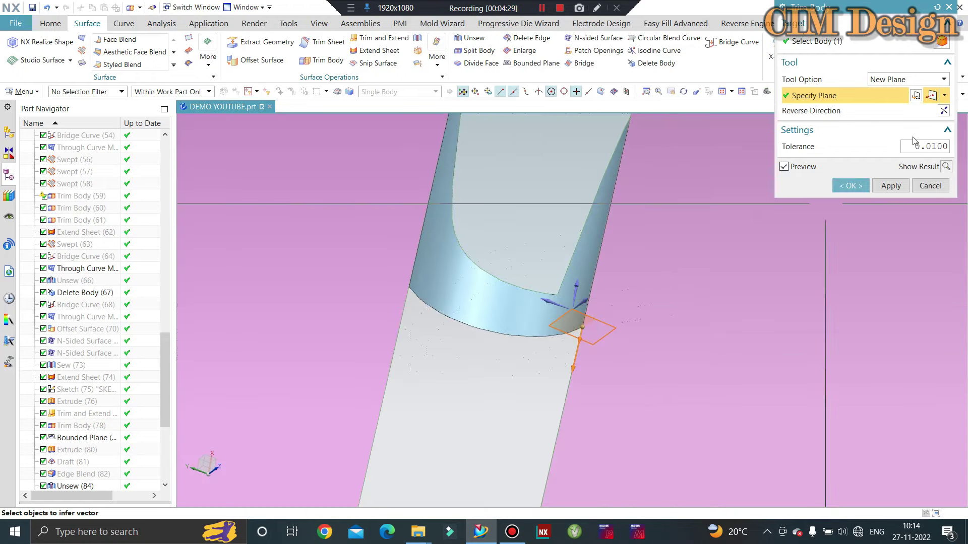
left_click(850, 186)
mouse_move(648, 270)
middle_mouse_down()
mouse_move(551, 285)
mouse_move(494, 276)
middle_mouse_up()
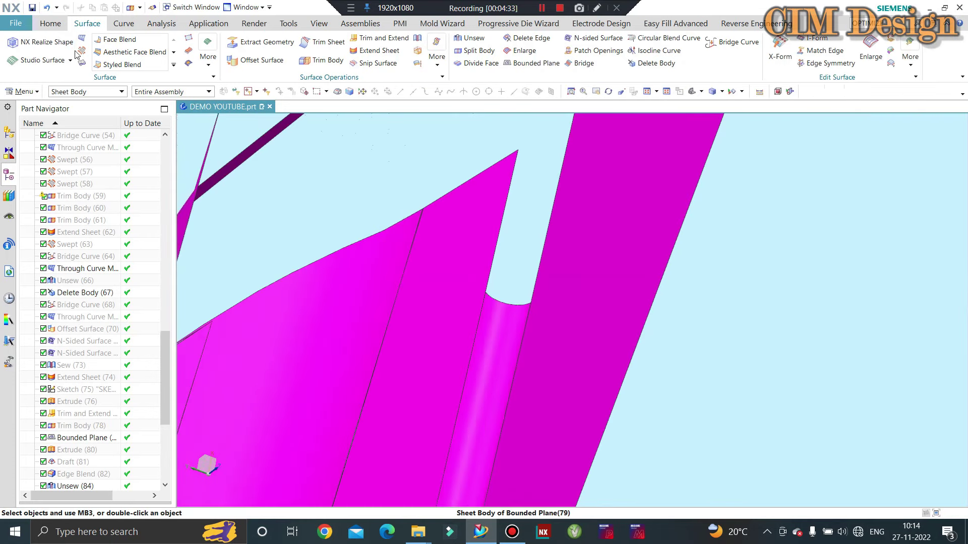
Step: Sweep the arc edge along both long slot edges as guides, making a rounded surface in the slot
left_click(511, 301)
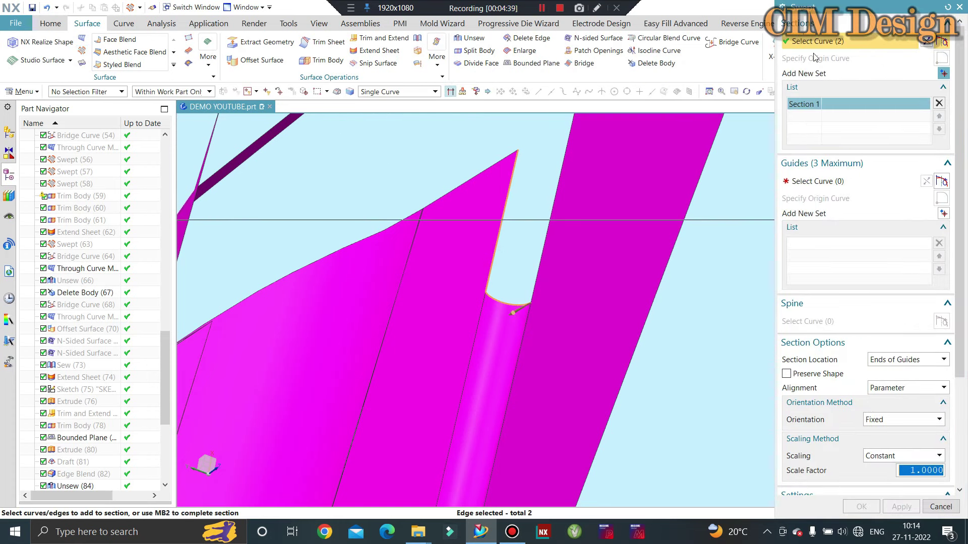
scroll(494, 243, "up", 2)
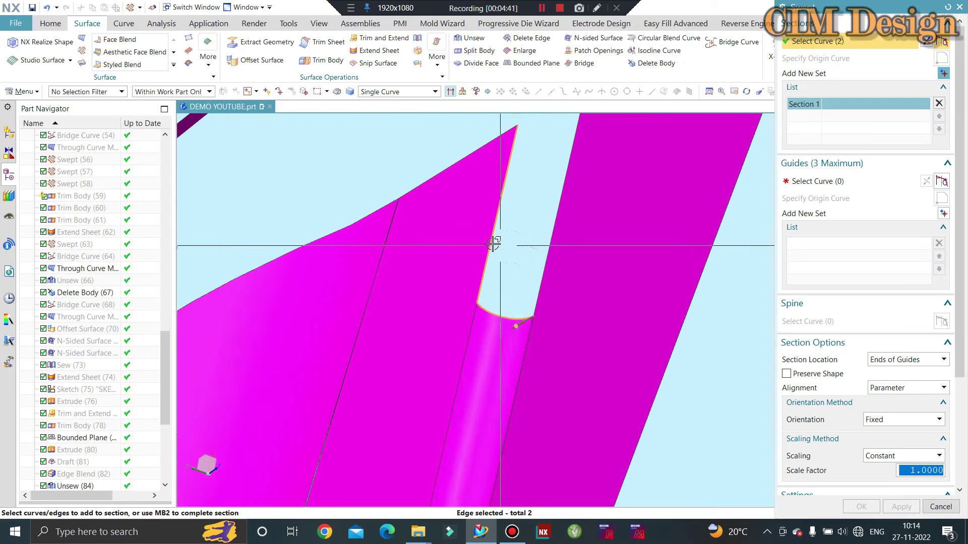
left_click(831, 182)
left_click(496, 242)
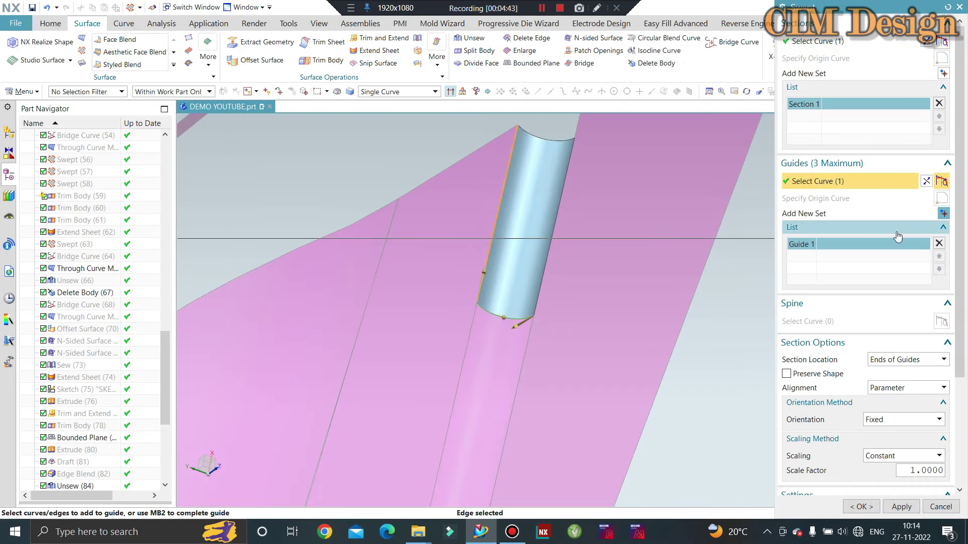
middle_click(619, 280)
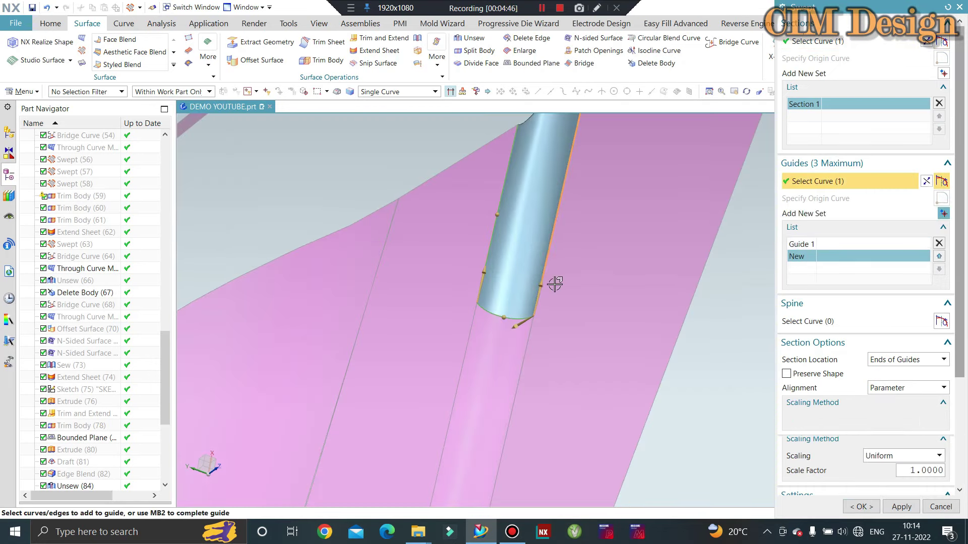
left_click(554, 280)
middle_click_drag(555, 282, 557, 264)
middle_click(512, 216)
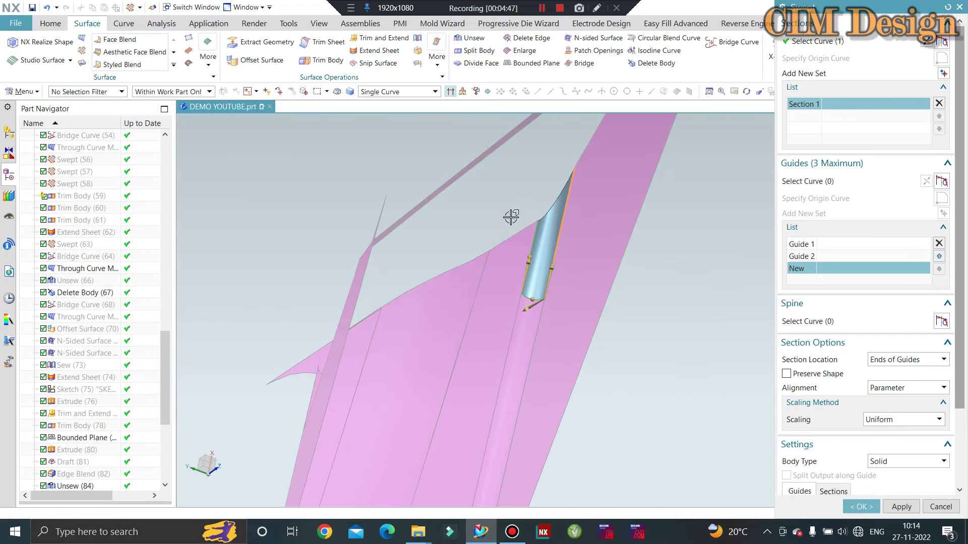
middle_click(493, 196)
mouse_move(540, 229)
middle_mouse_down()
mouse_move(553, 223)
mouse_move(552, 309)
mouse_move(566, 286)
mouse_move(563, 304)
mouse_move(557, 295)
middle_mouse_up()
scroll(559, 297, "down", 2)
scroll(554, 287, "down", 3)
scroll(552, 279, "up", 2)
scroll(550, 277, "up", 2)
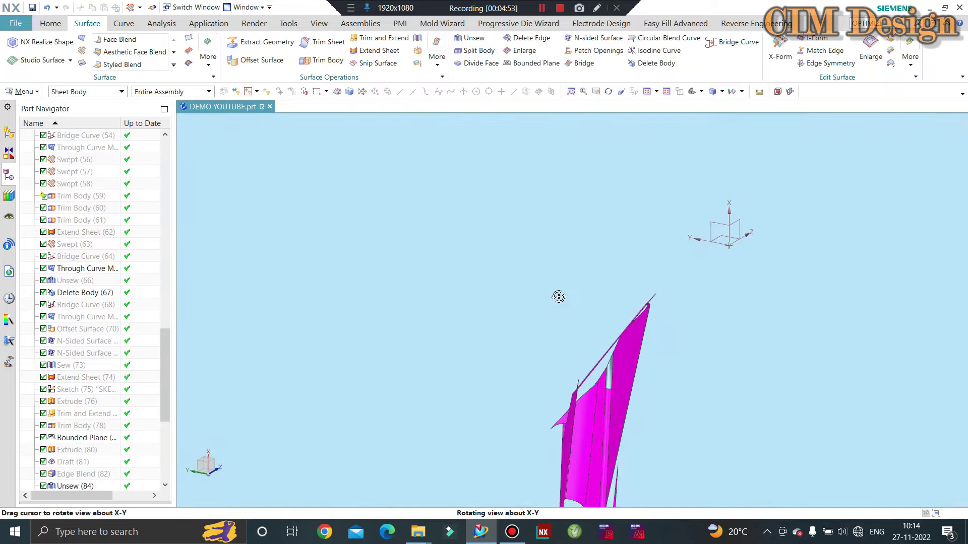
Step: Extend the swept cylinder's top edge by 3 mm
scroll(550, 287, "down", 2)
scroll(583, 337, "down", 2)
scroll(593, 278, "down", 2)
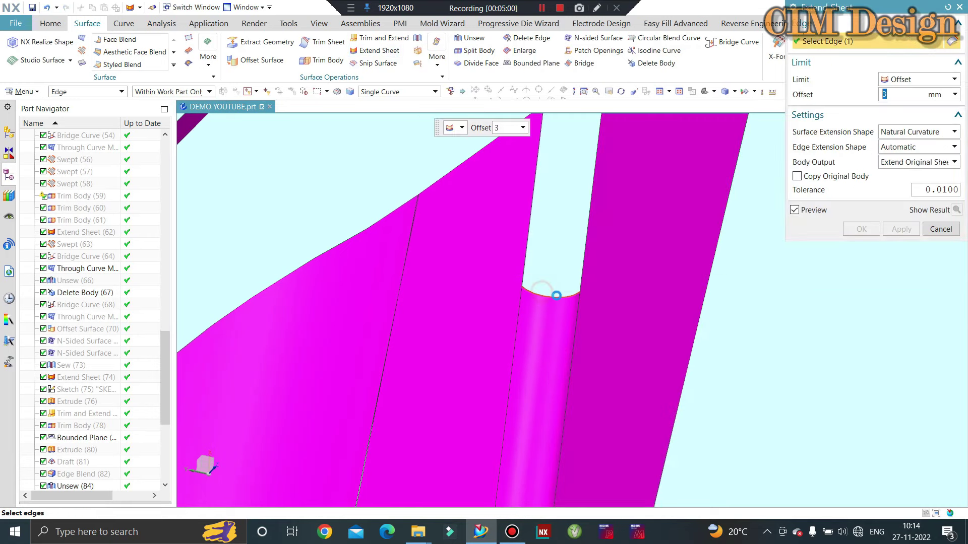
left_click(556, 296)
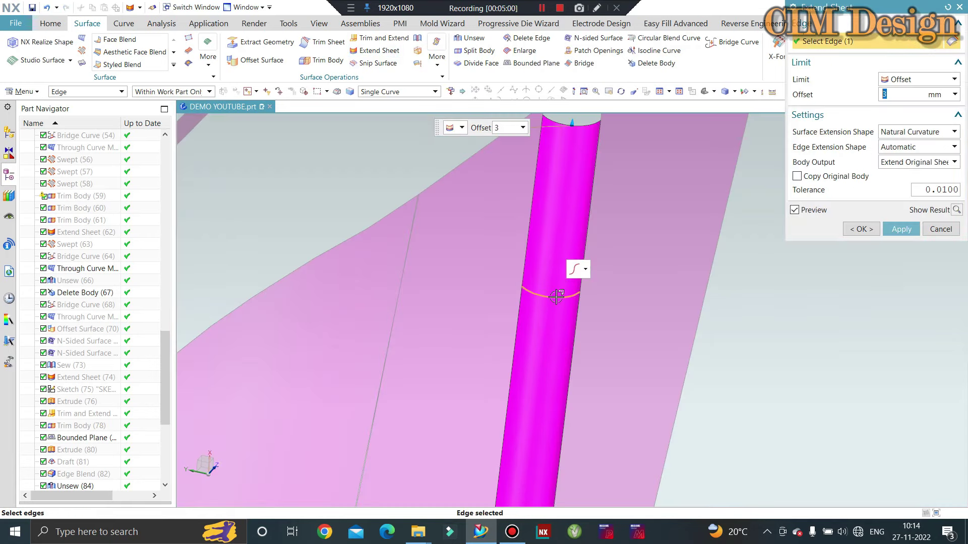
left_click(851, 232)
mouse_move(604, 201)
middle_mouse_down()
mouse_move(598, 257)
mouse_move(652, 173)
middle_mouse_up()
mouse_move(633, 253)
middle_mouse_down()
mouse_move(611, 234)
mouse_move(586, 231)
middle_mouse_up()
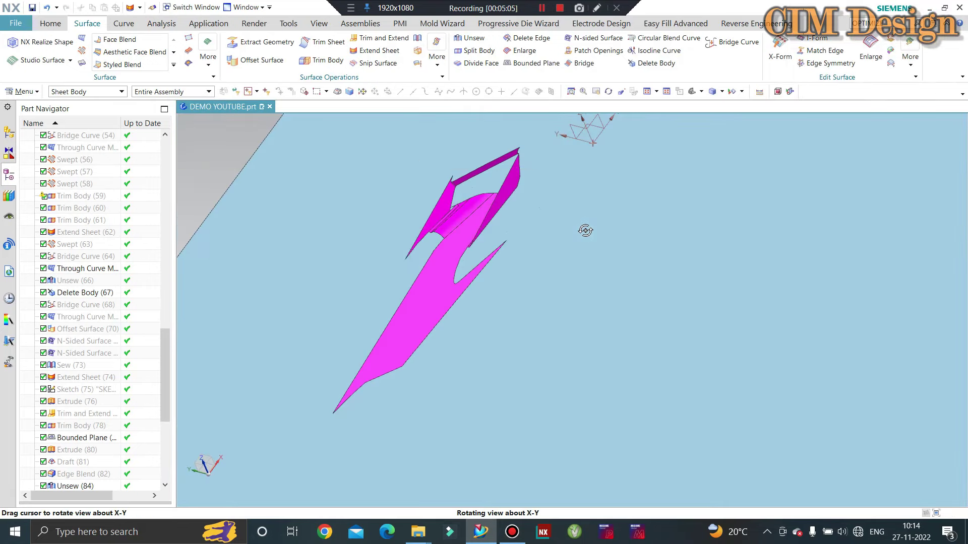
scroll(529, 161, "up", 3)
scroll(486, 183, "up", 3)
scroll(461, 177, "up", 2)
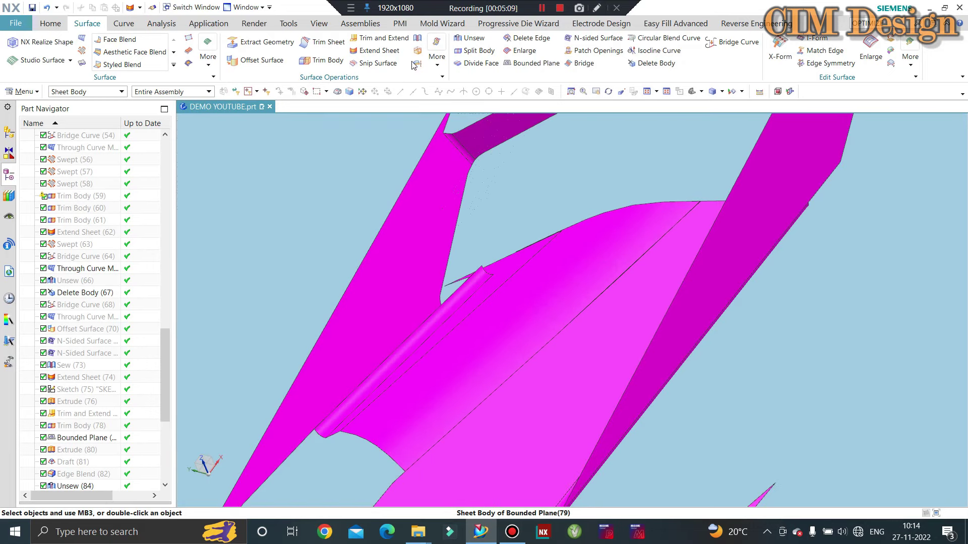
Step: Extend four outer edges of the magenta sheet by 3 mm
left_click(388, 53)
left_click(458, 223)
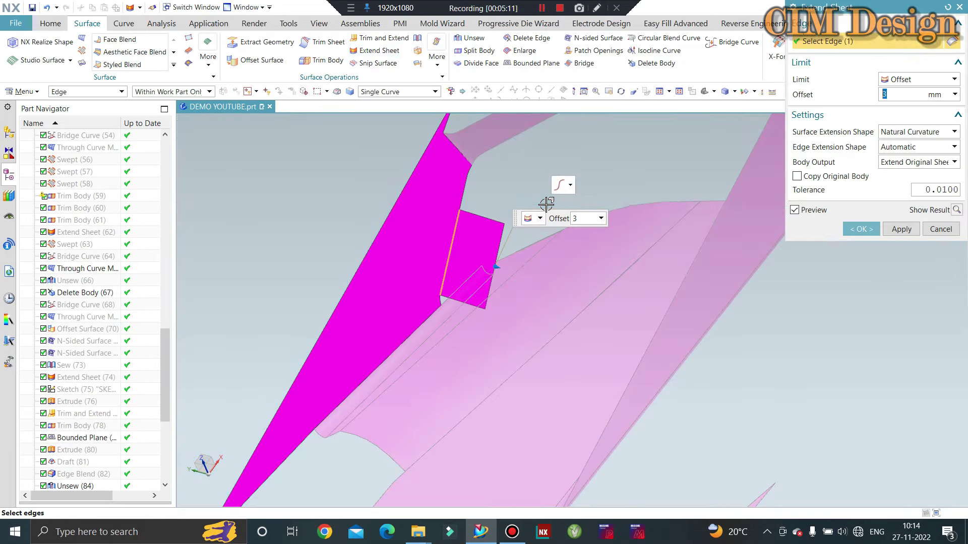
left_click(468, 188)
scroll(484, 174, "up", 2)
scroll(481, 174, "up", 2)
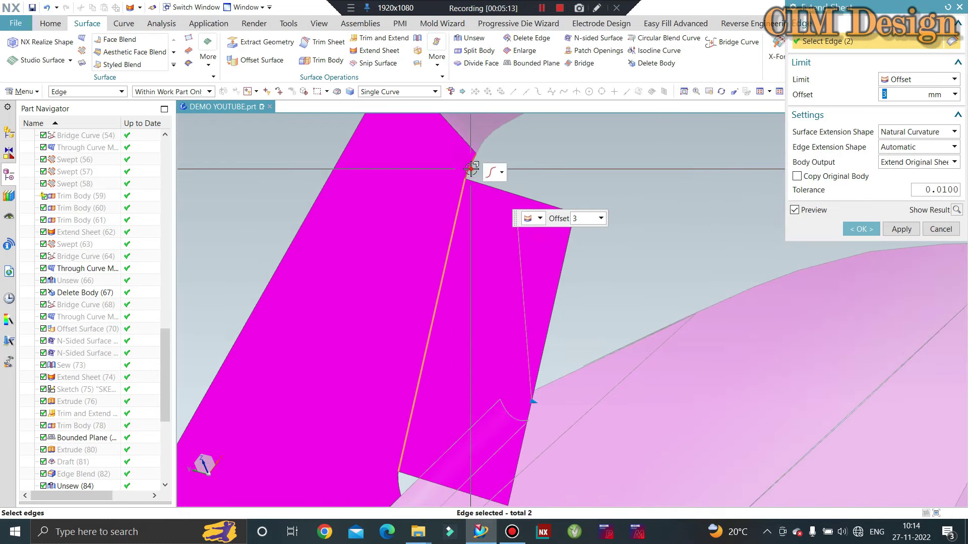
left_click(502, 201)
scroll(424, 370, "up", 2)
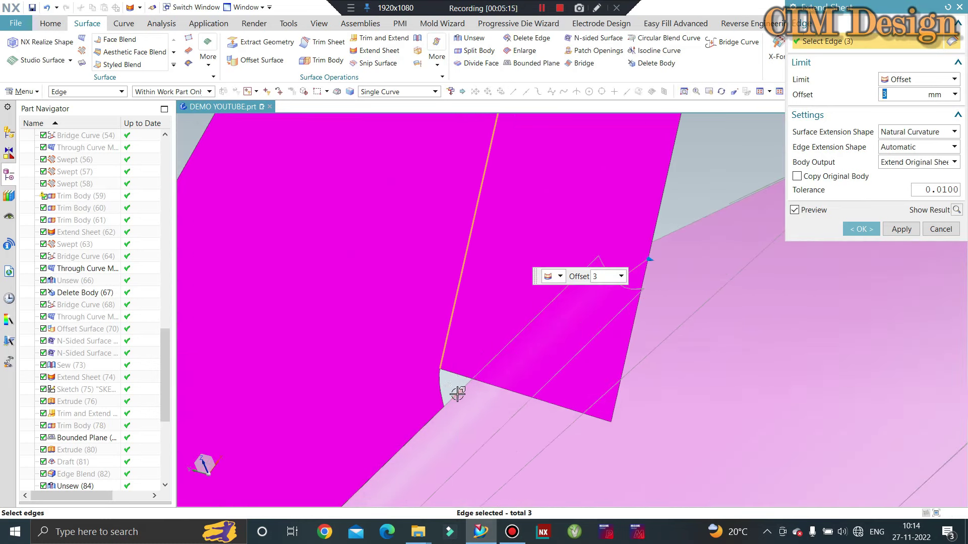
left_click(437, 379)
scroll(504, 323, "down", 2)
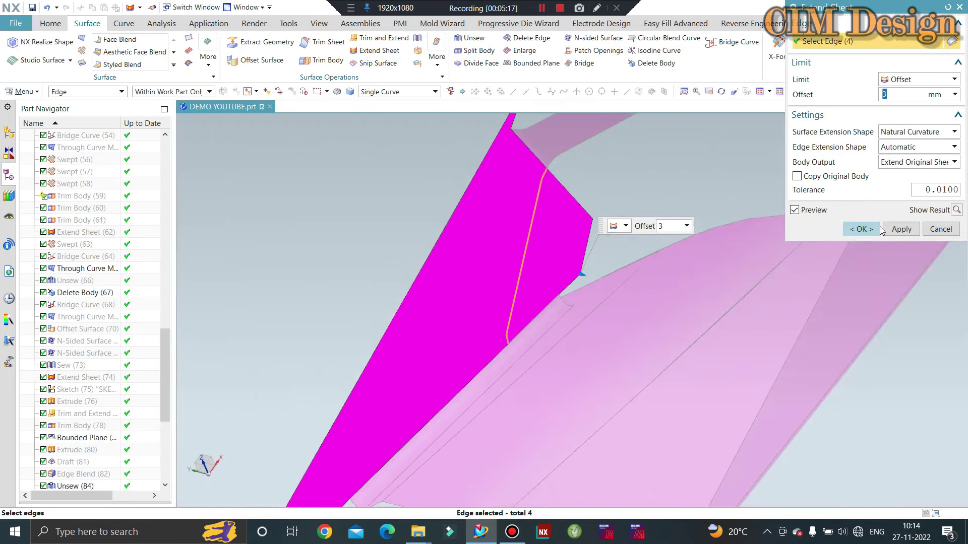
left_click(898, 230)
Step: Extend three more edges of the magenta sheet by 3 mm
scroll(563, 208, "up", 3)
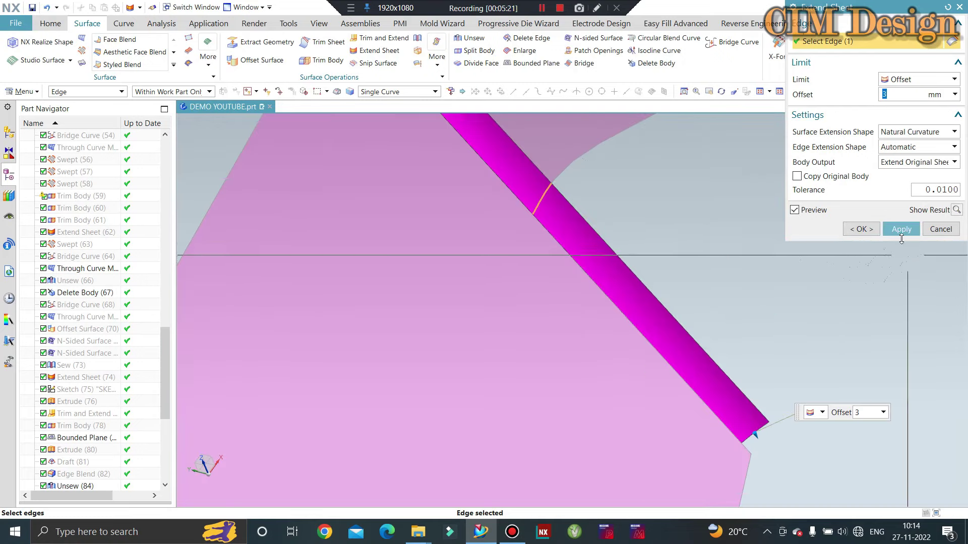
left_click(901, 229)
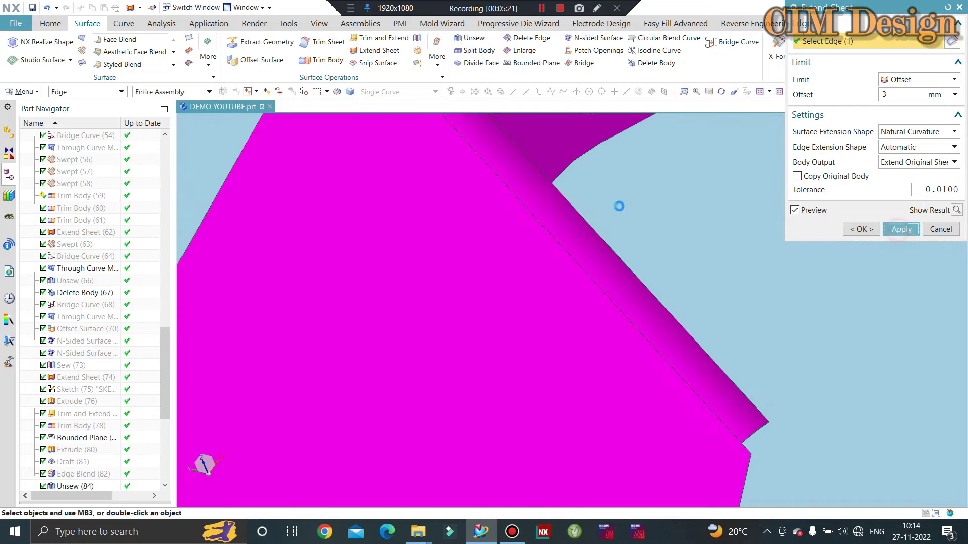
left_click(571, 161)
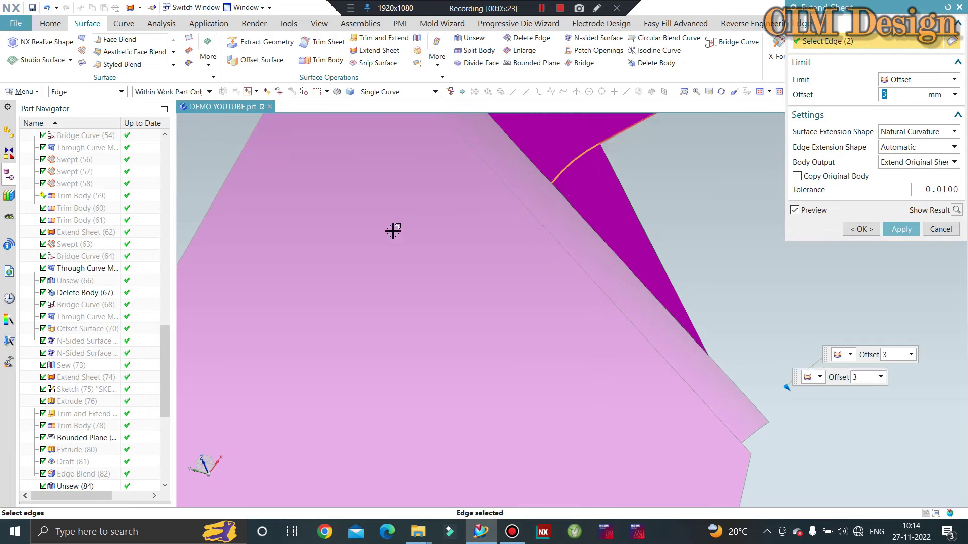
scroll(393, 231, "down", 3)
mouse_move(345, 276)
middle_mouse_down()
mouse_move(479, 296)
mouse_move(552, 267)
middle_mouse_up()
scroll(652, 220, "up", 2)
scroll(627, 234, "up", 3)
scroll(610, 187, "up", 3)
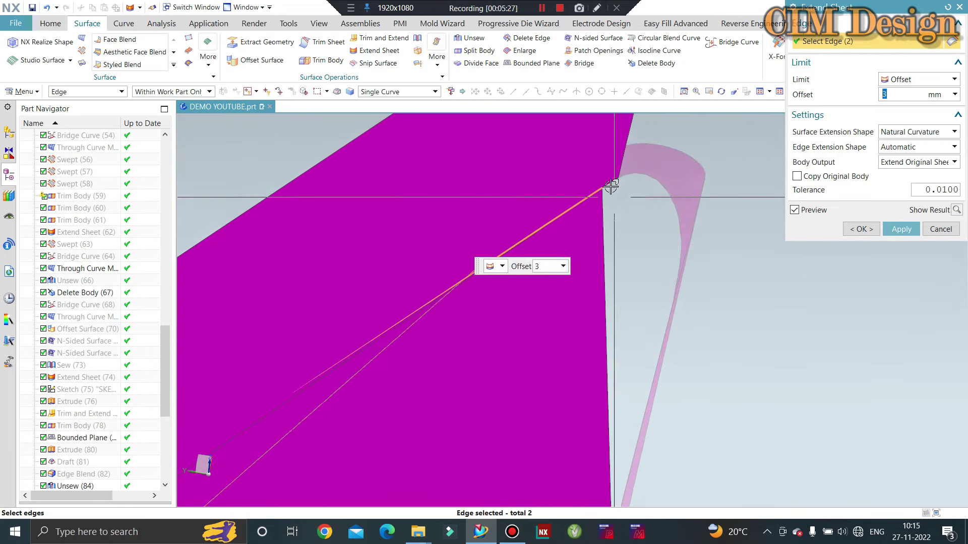
left_click(615, 212)
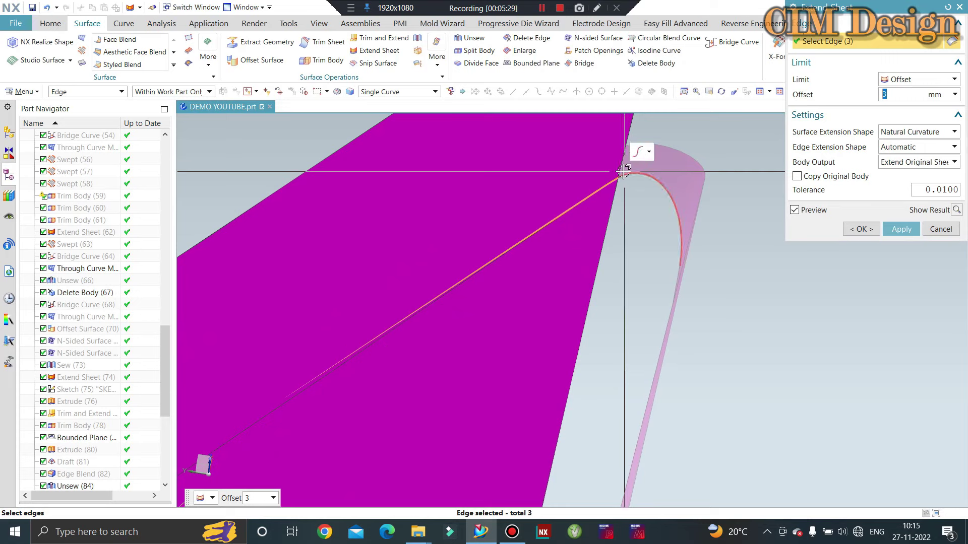
left_click(897, 230)
scroll(605, 234, "down", 3)
mouse_move(604, 233)
middle_mouse_down()
mouse_move(620, 206)
mouse_move(636, 237)
mouse_move(493, 248)
mouse_move(637, 266)
middle_mouse_up()
scroll(637, 266, "up", 3)
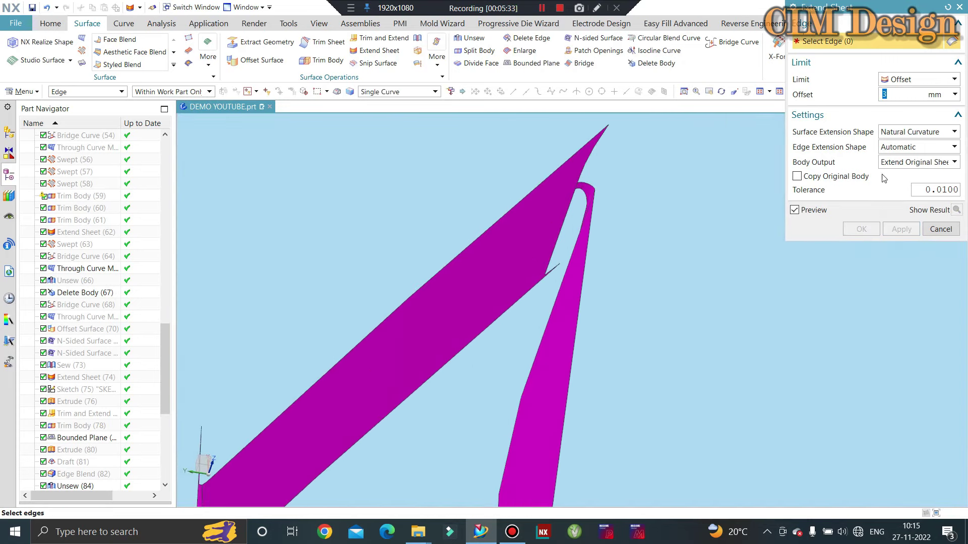
left_click(918, 163)
mouse_move(912, 186)
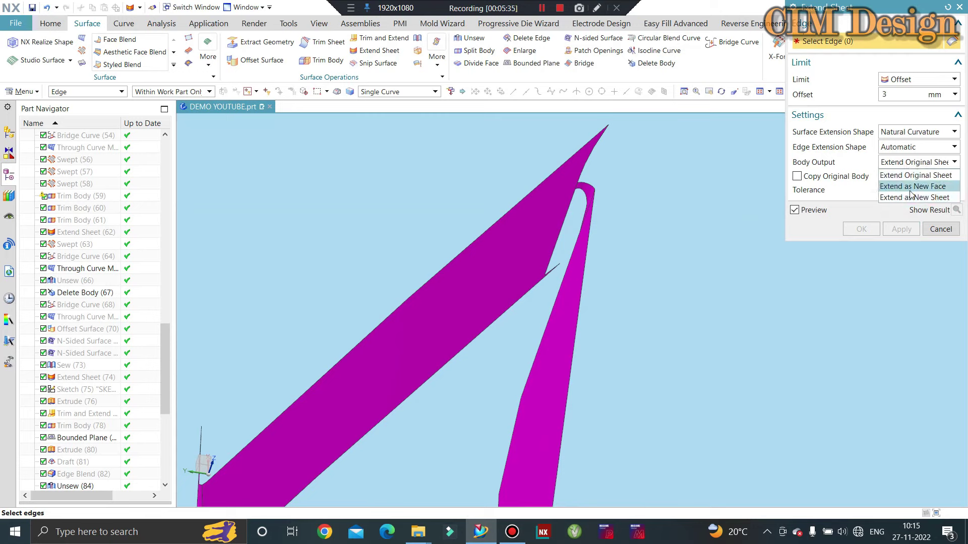
key("Down")
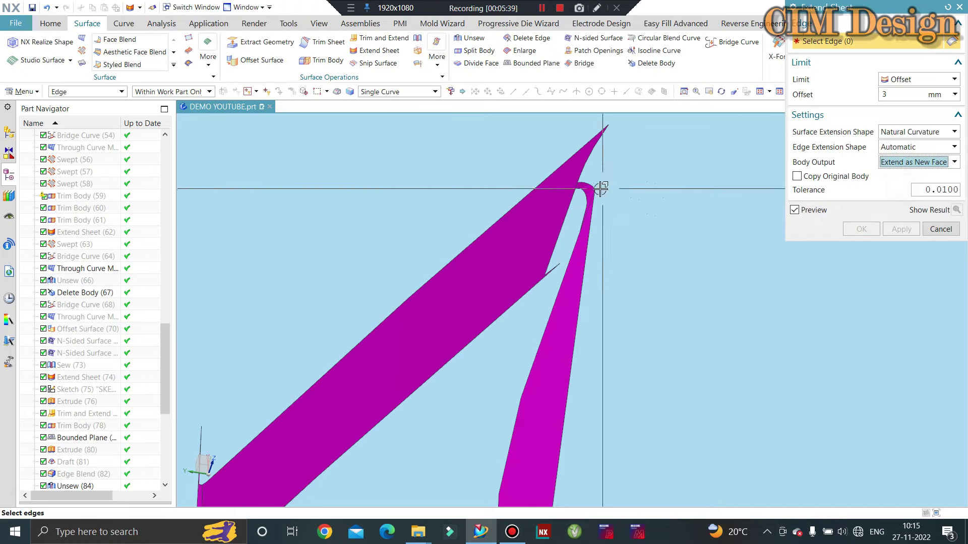
scroll(580, 197, "down", 2)
left_click(559, 203)
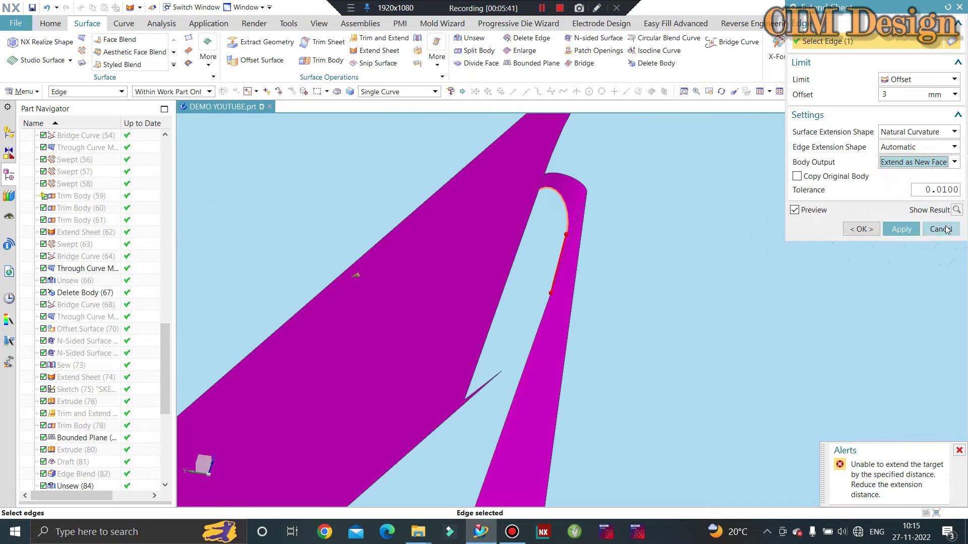
mouse_move(495, 283)
middle_mouse_down()
mouse_move(675, 387)
mouse_move(655, 378)
middle_mouse_up()
left_click(655, 377)
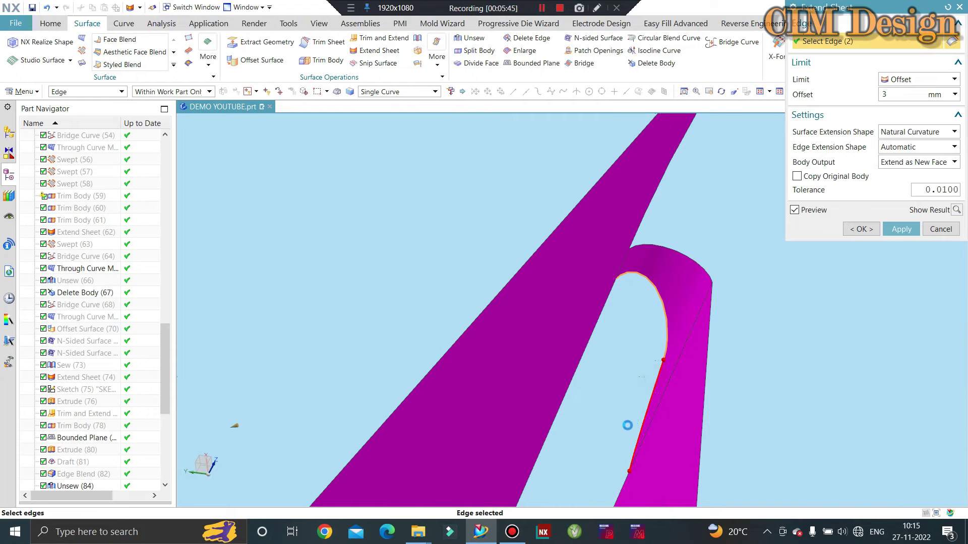
key("Escape")
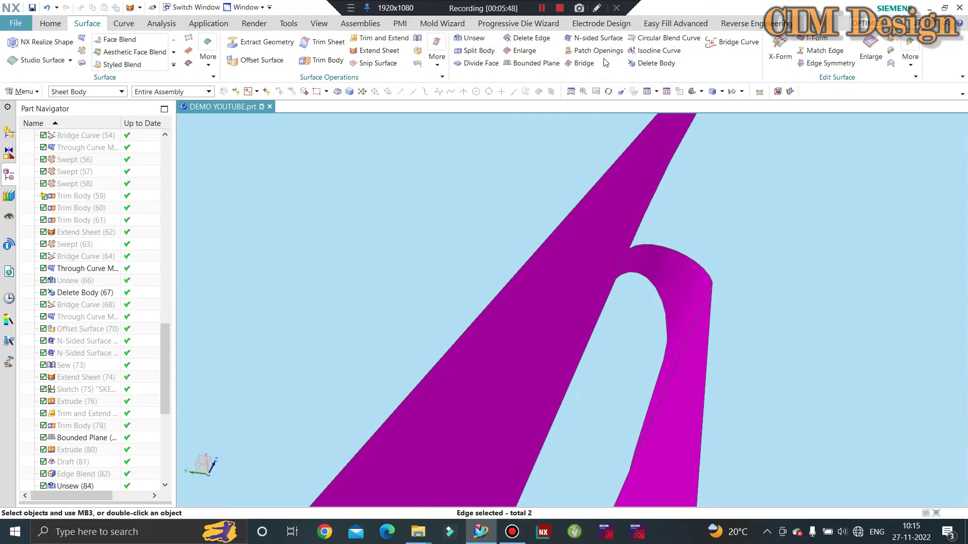
left_click(547, 40)
left_click(663, 334)
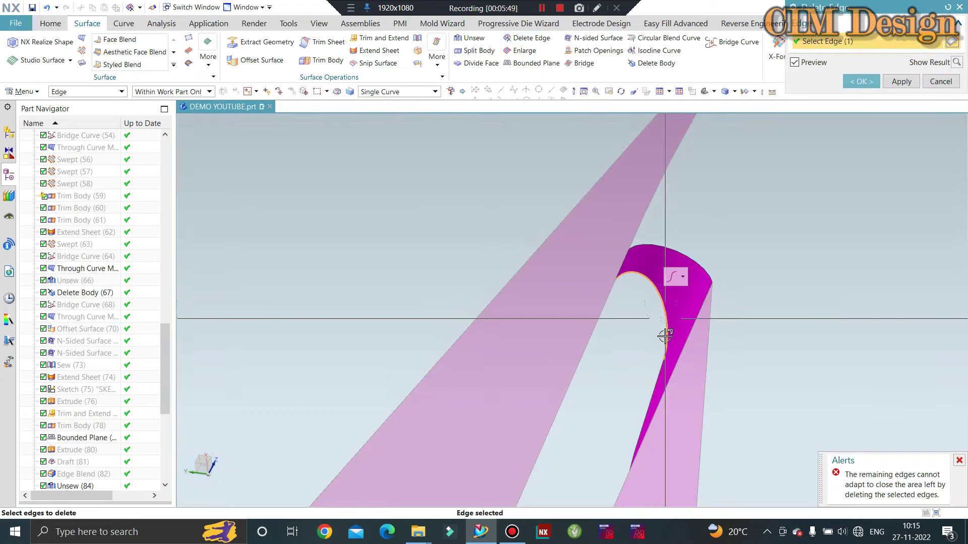
left_click(664, 343)
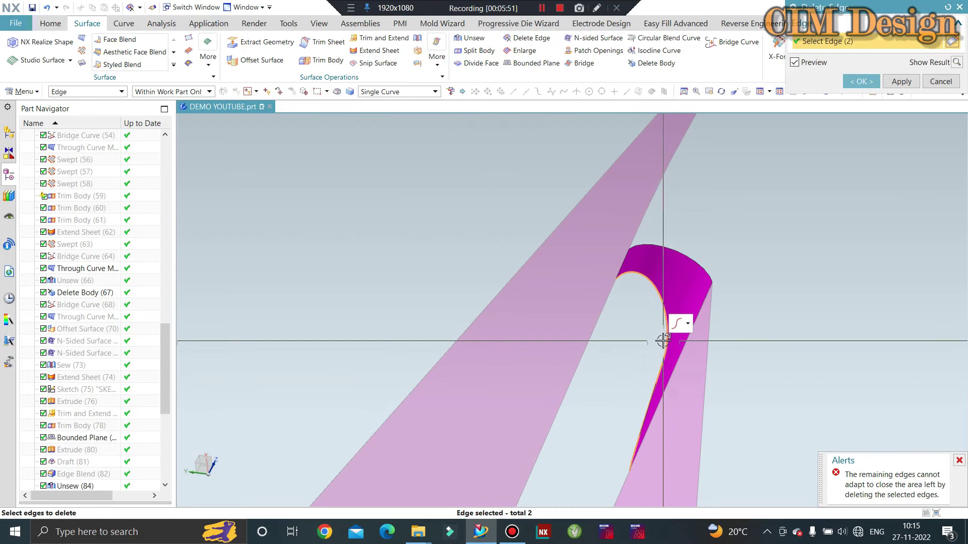
left_click(664, 333, "shift")
key("Escape")
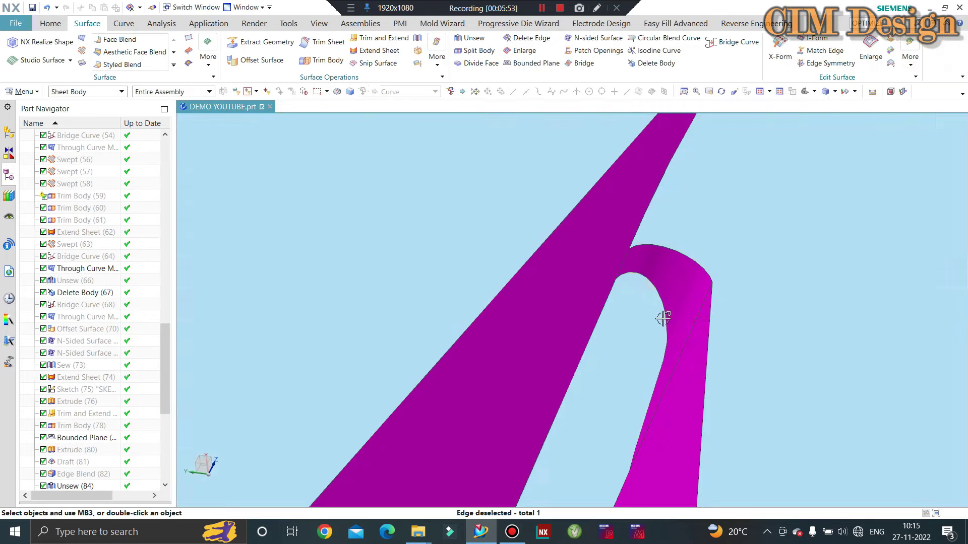
scroll(653, 313, "down", 3)
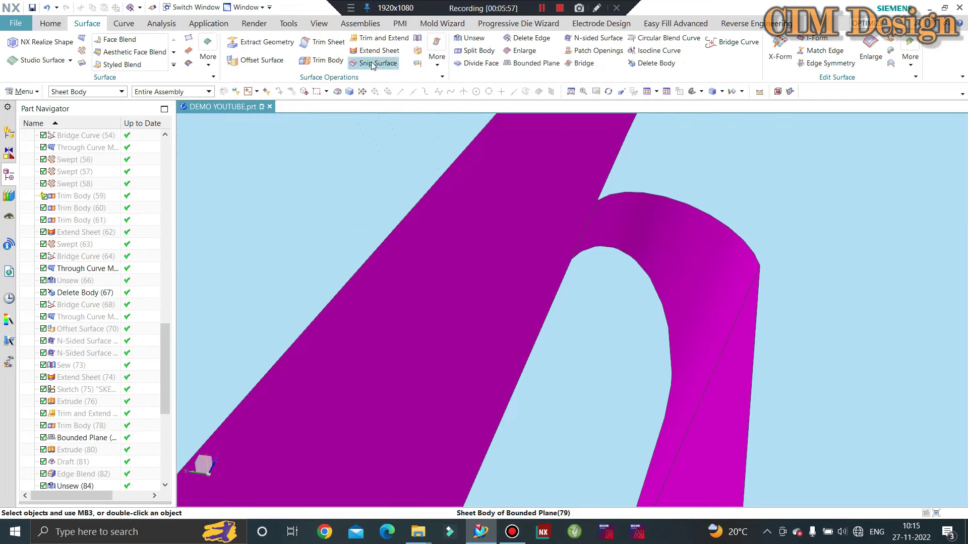
Step: Trim the arched sheet with a new plane through a point on the long sheet's edge
left_click(326, 61)
left_click(639, 291)
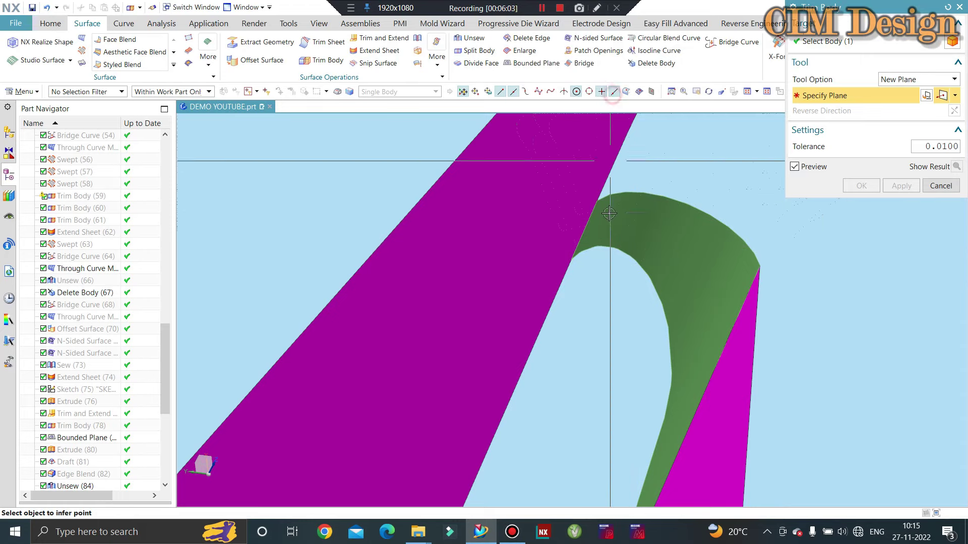
left_click(581, 230)
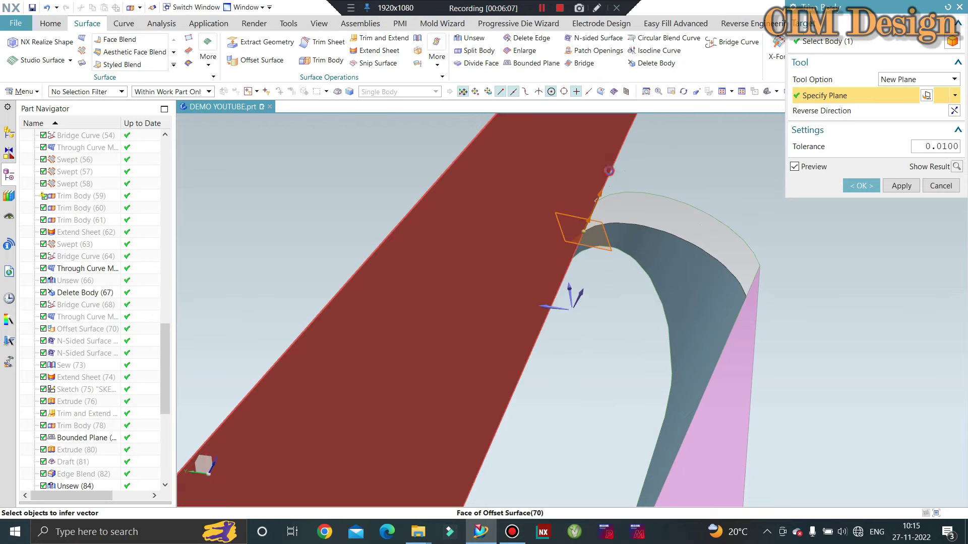
left_click(609, 177)
left_click(611, 174, "shift")
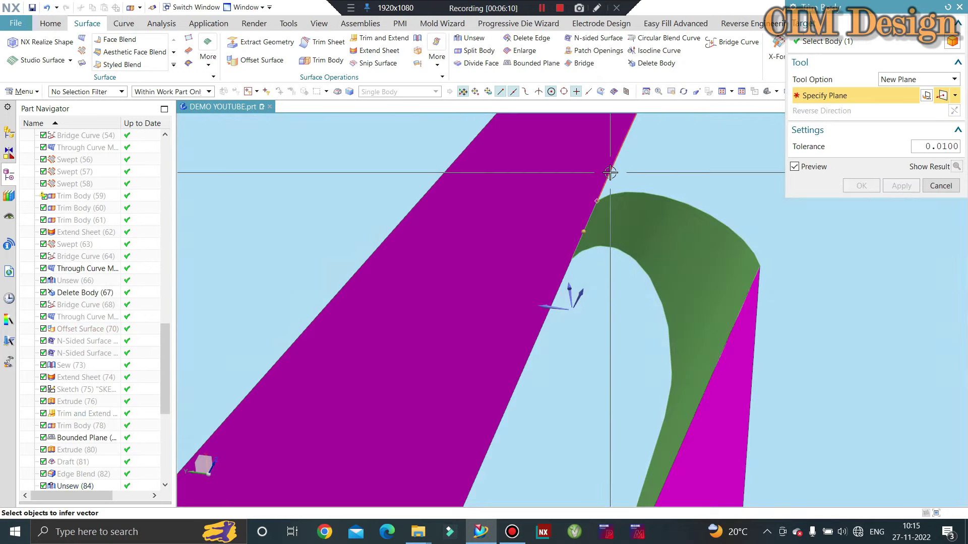
left_click(583, 231)
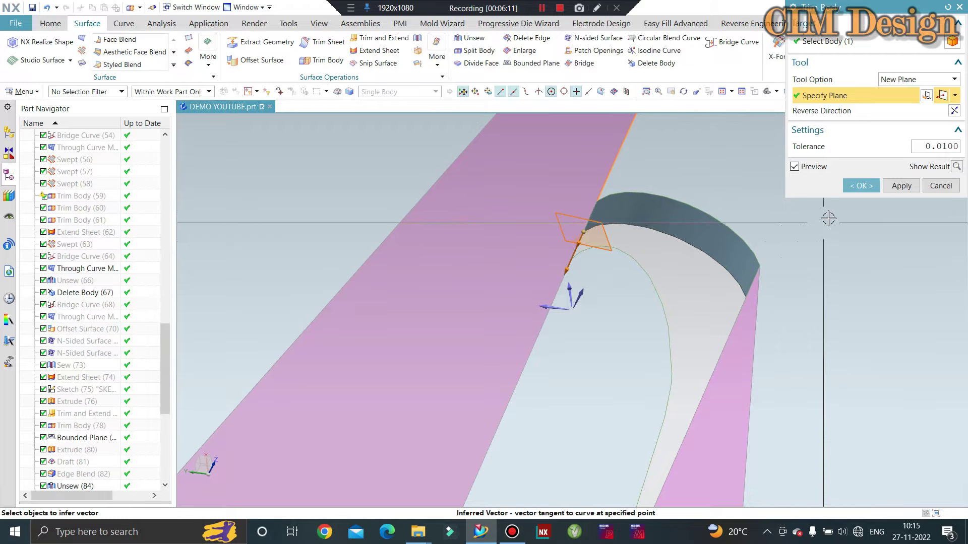
left_click(856, 187)
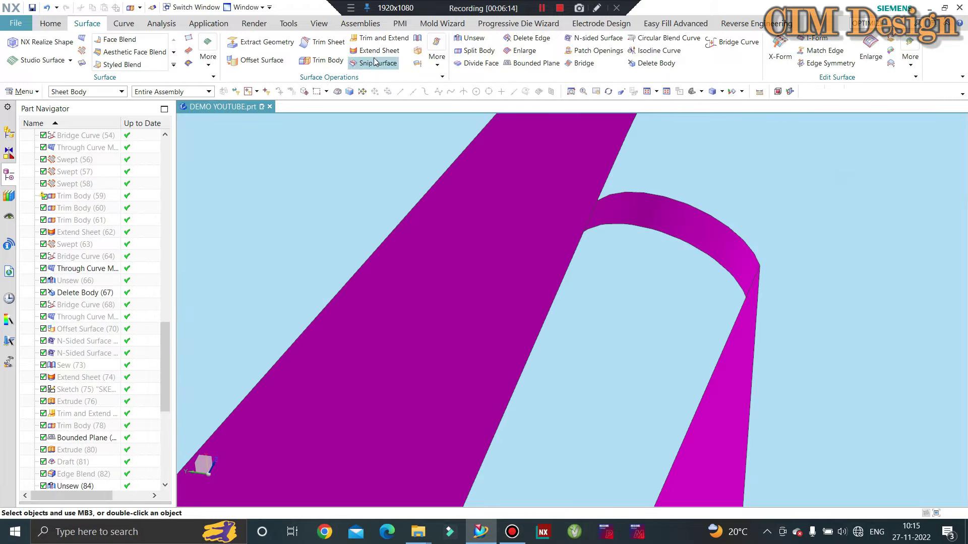
left_click(644, 218)
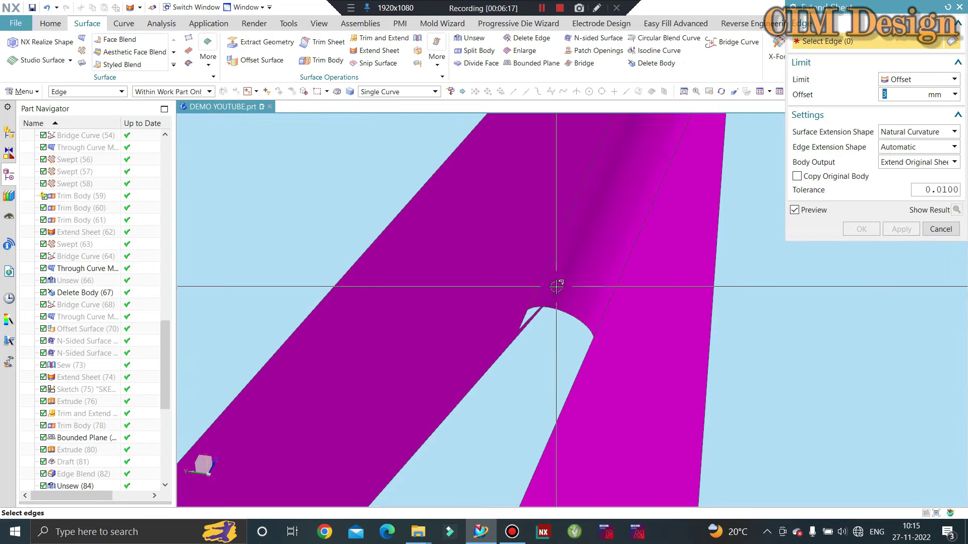
Step: Close the sheet extension and show all sheet bodies with Ctrl+W
middle_click(583, 279)
scroll(583, 280, "down", 5)
middle_click_drag(605, 215, 586, 204)
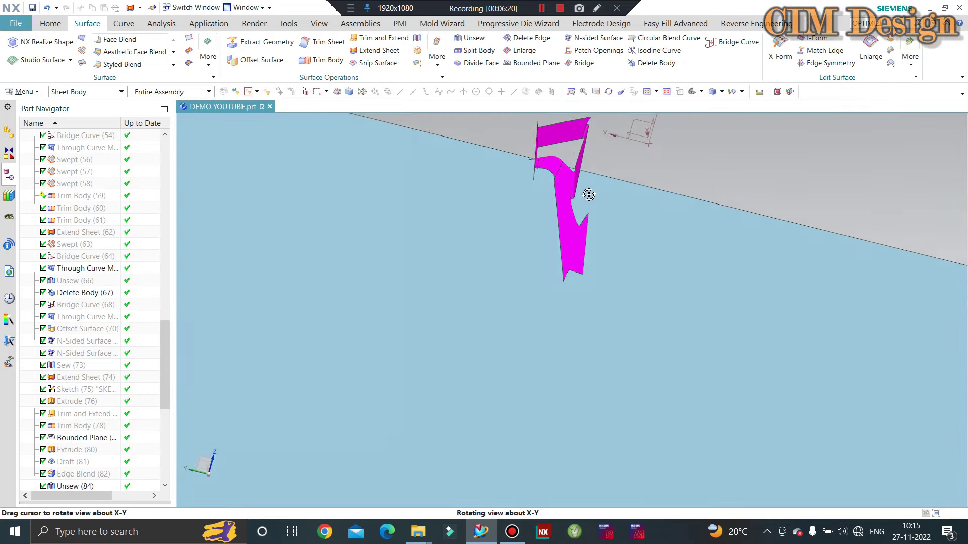
scroll(586, 204, "up", 3)
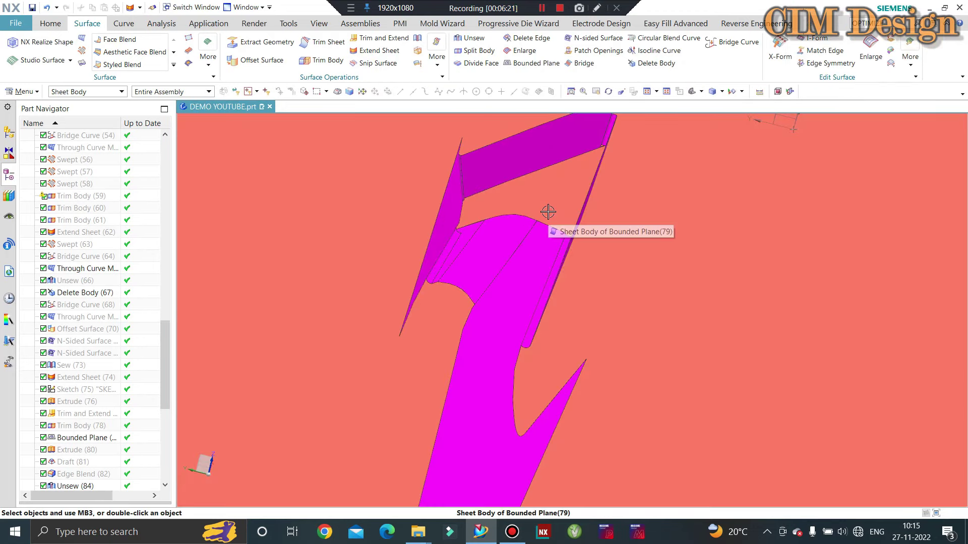
key("ctrl+w")
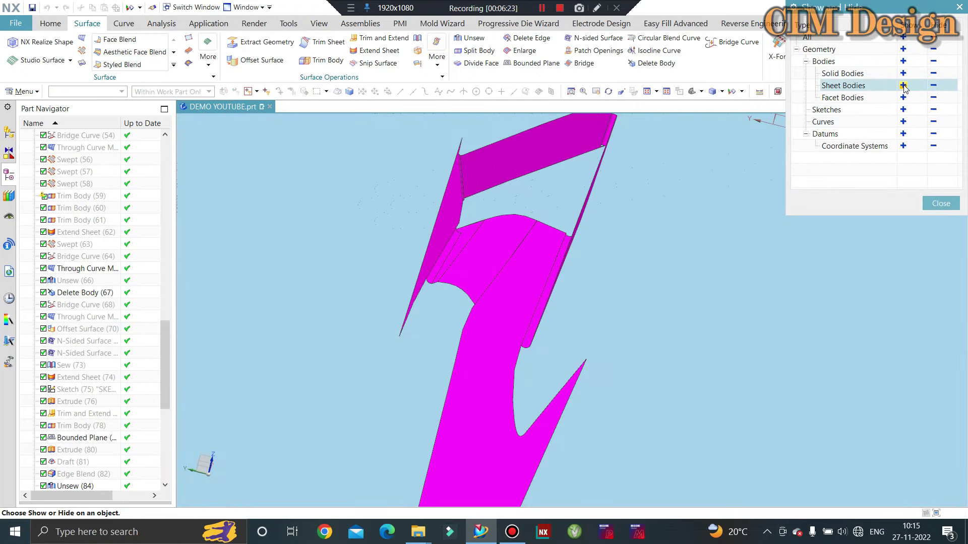
left_click(903, 86)
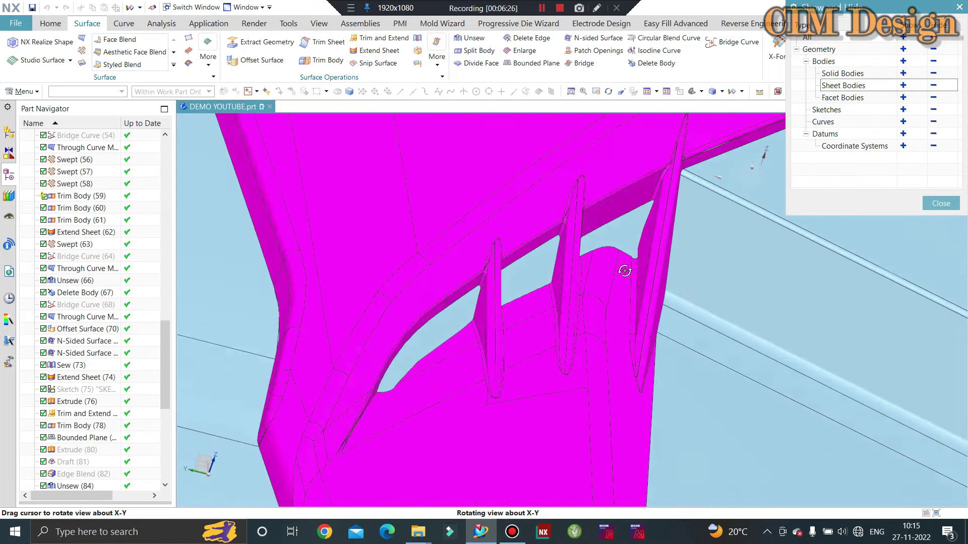
Step: Show the orange bracket again and orbit around the fins to check it
mouse_move(622, 270)
middle_mouse_down()
mouse_move(685, 247)
mouse_move(623, 237)
mouse_move(645, 253)
middle_mouse_up()
scroll(645, 253, "down", 3)
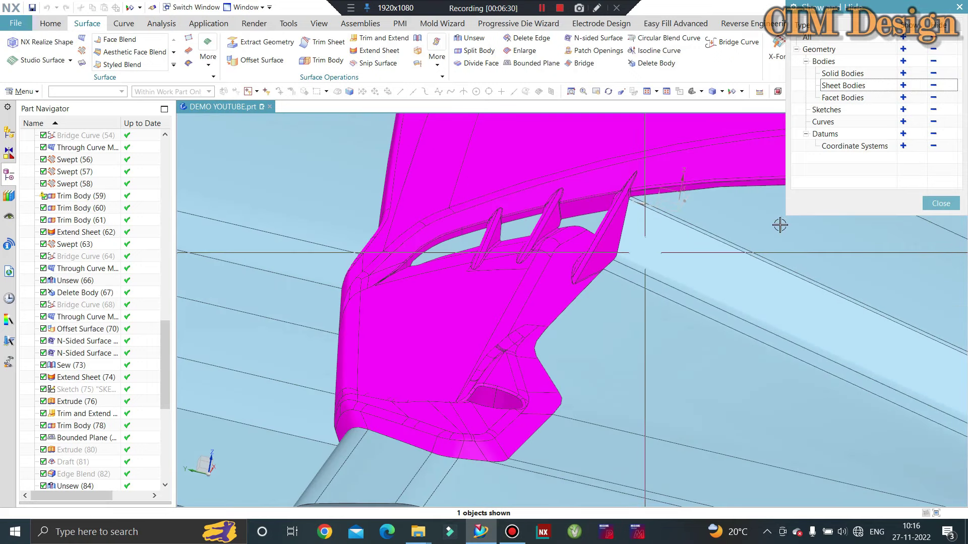
left_click(948, 204)
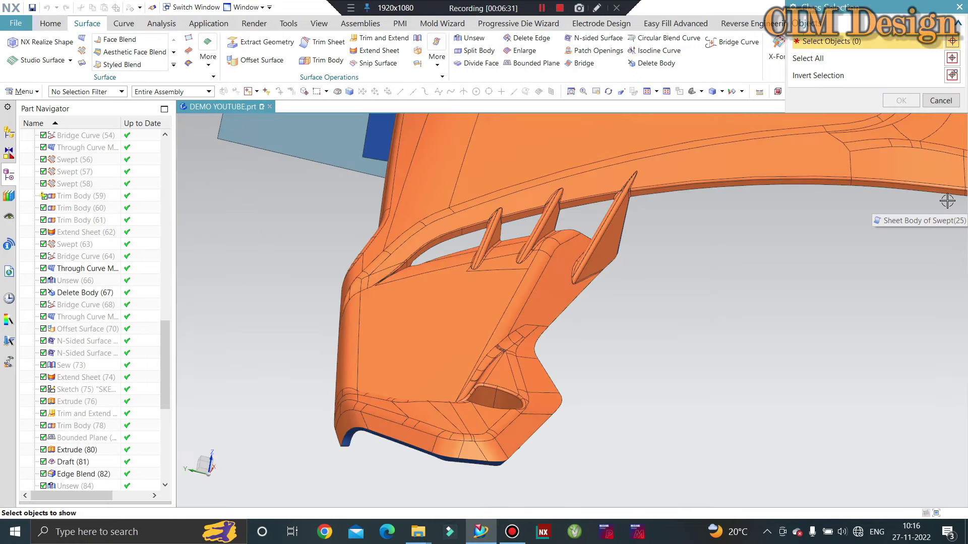
left_click(575, 167)
middle_click(575, 169)
scroll(504, 242, "up", 3)
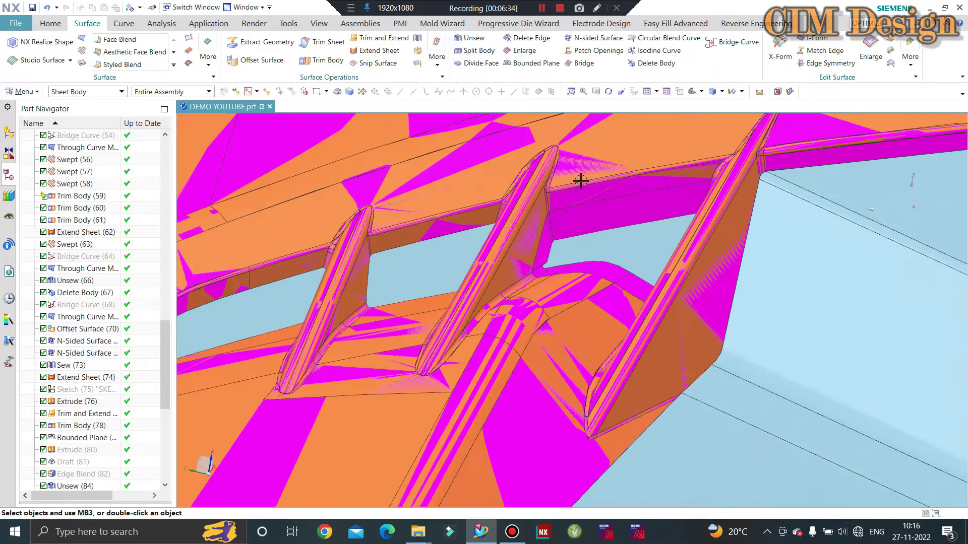
scroll(473, 284, "up", 3)
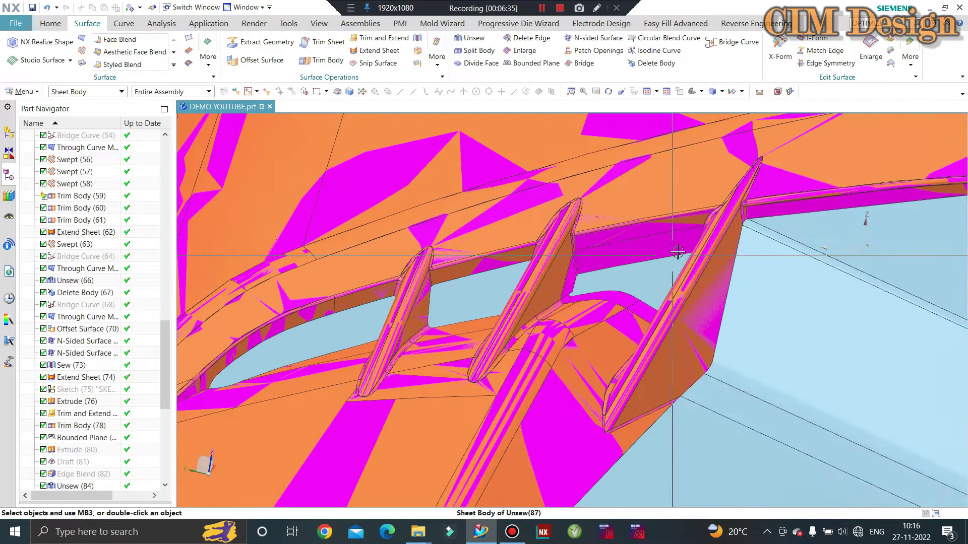
mouse_move(470, 230)
middle_mouse_down()
mouse_move(826, 231)
mouse_move(812, 247)
mouse_move(736, 234)
middle_mouse_up()
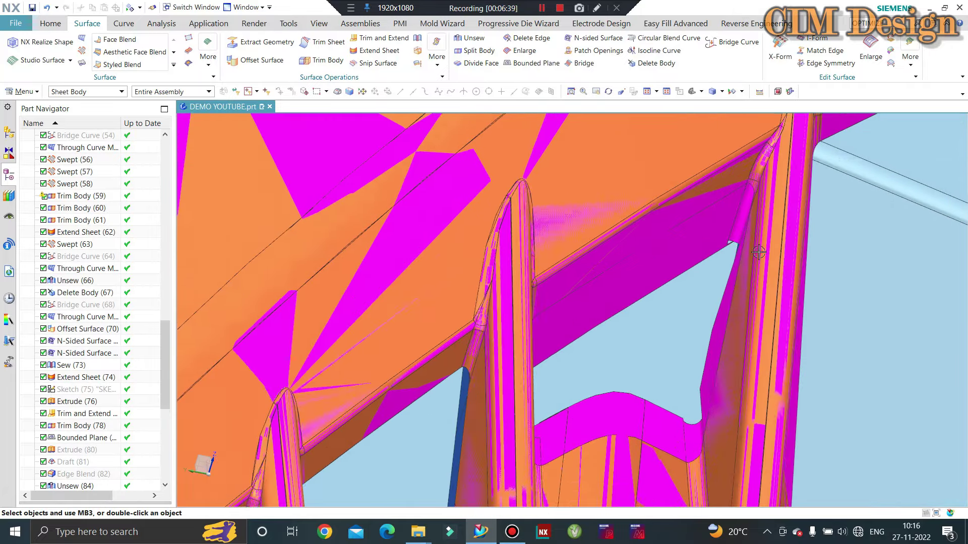
scroll(736, 233, "up", 3)
scroll(705, 250, "down", 5)
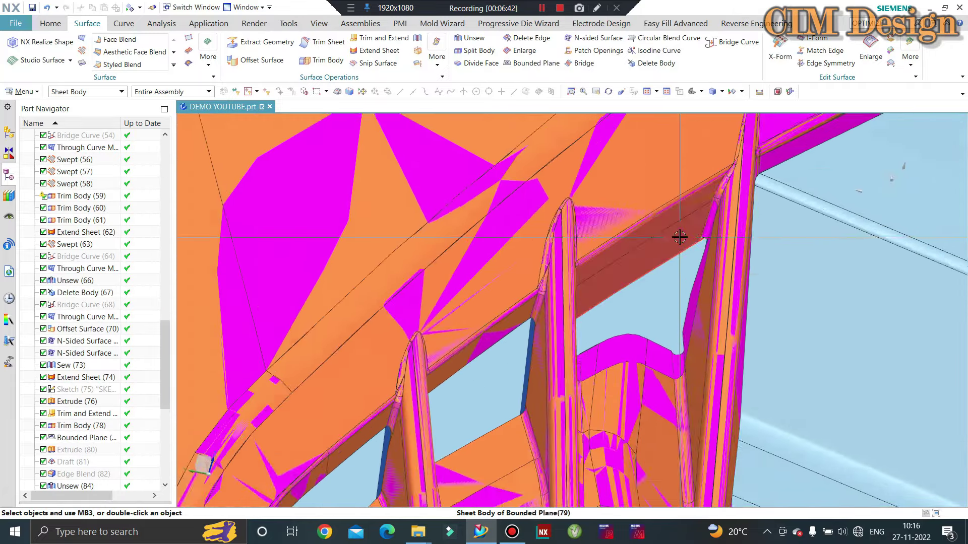
scroll(594, 242, "up", 4)
Step: Hide all solid bodies so only the parting sheets remain visible
key("ctrl+w")
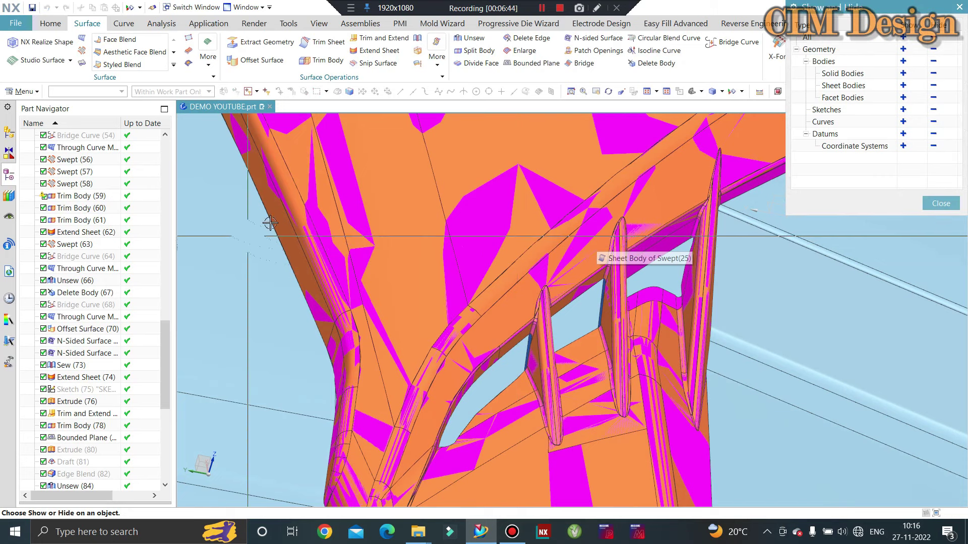
left_click(932, 75)
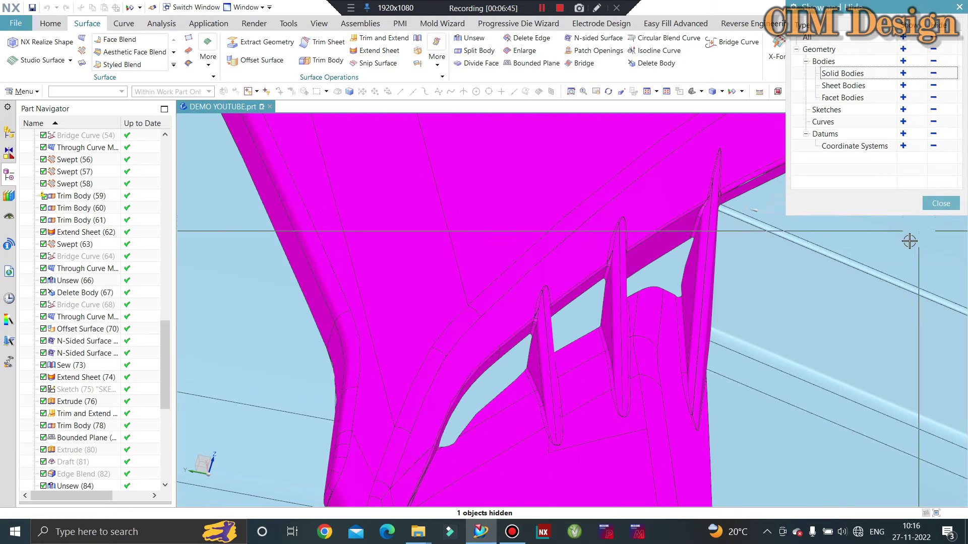
key("Escape")
right_click(864, 227)
key("Escape")
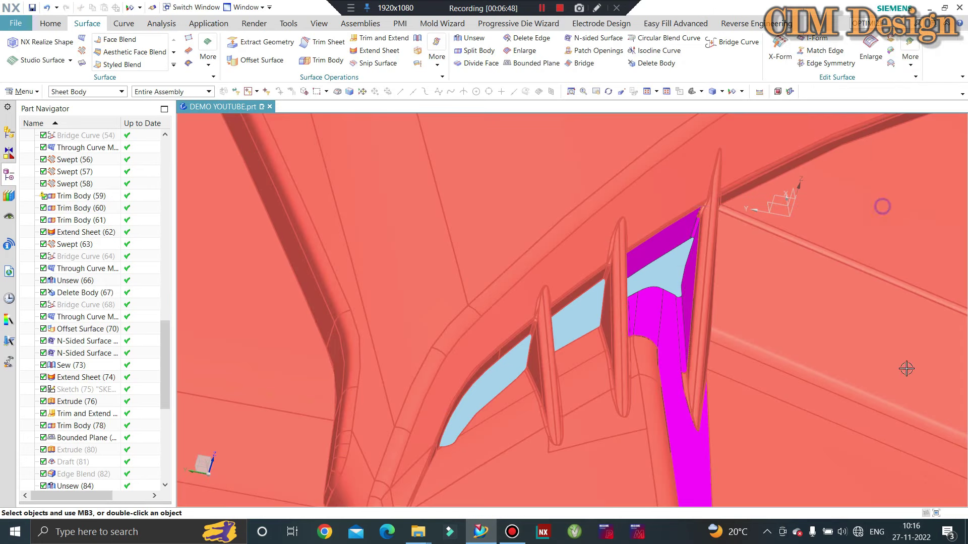
Step: Extend the cylinder notch edge by 3 mm and delete the tiny sliver face's edge
scroll(807, 219, "down", 5)
scroll(715, 239, "up", 5)
scroll(671, 262, "up", 3)
mouse_move(662, 270)
middle_mouse_down()
mouse_move(639, 263)
mouse_move(751, 325)
middle_mouse_up()
scroll(750, 325, "up", 2)
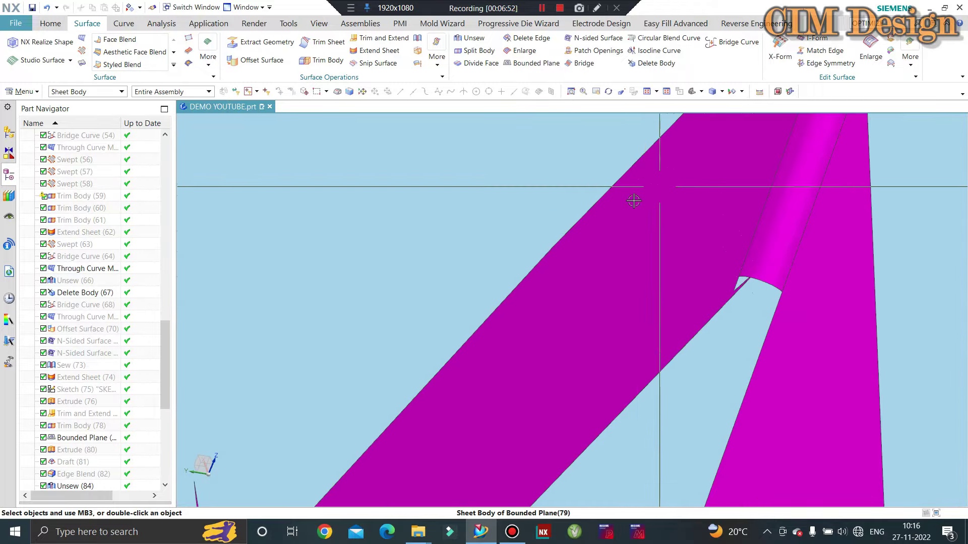
left_click(377, 52)
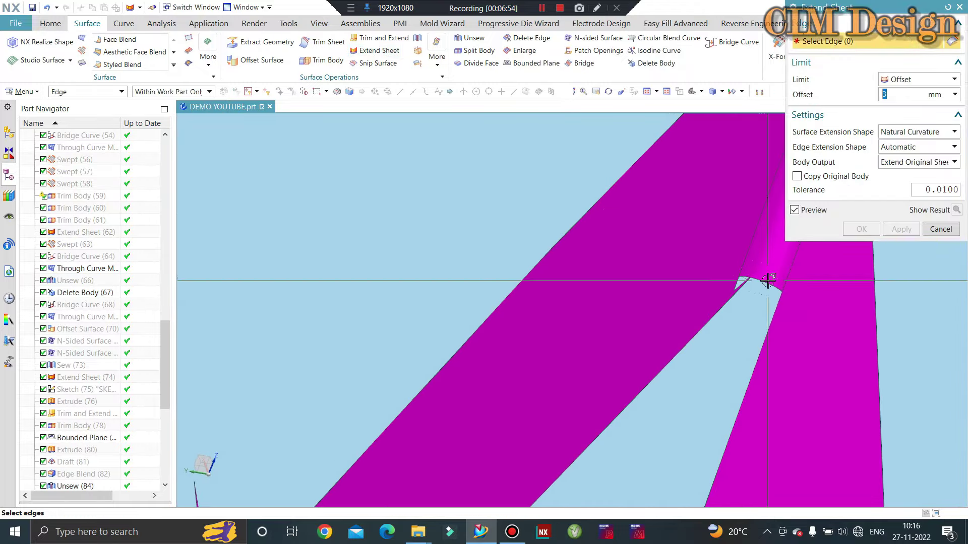
left_click(767, 302)
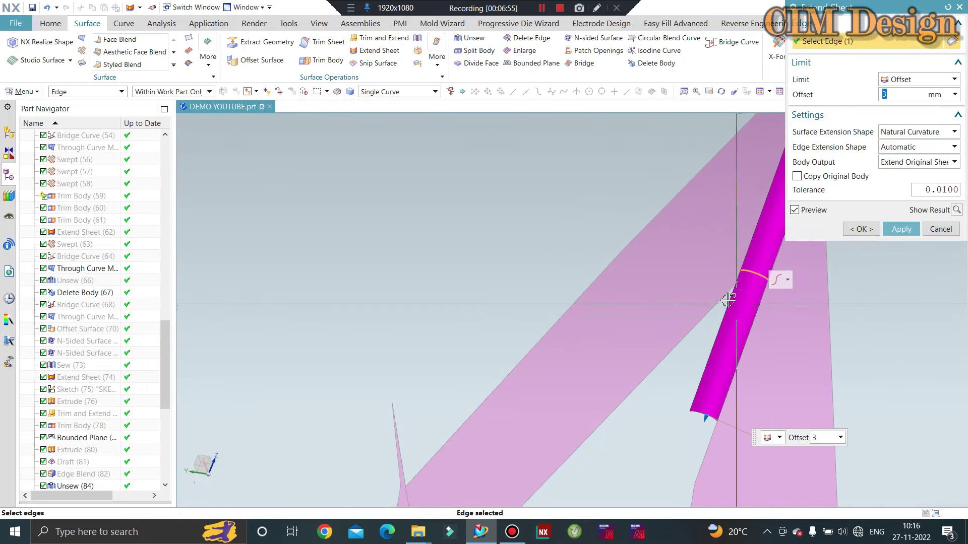
scroll(724, 296, "down", 1)
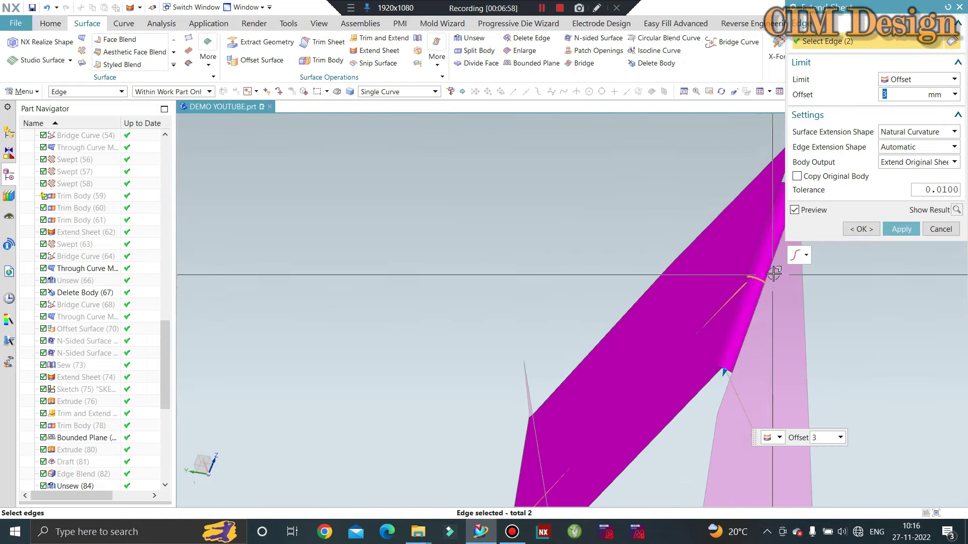
middle_click(756, 306)
scroll(748, 270, "up", 2)
scroll(610, 166, "up", 2)
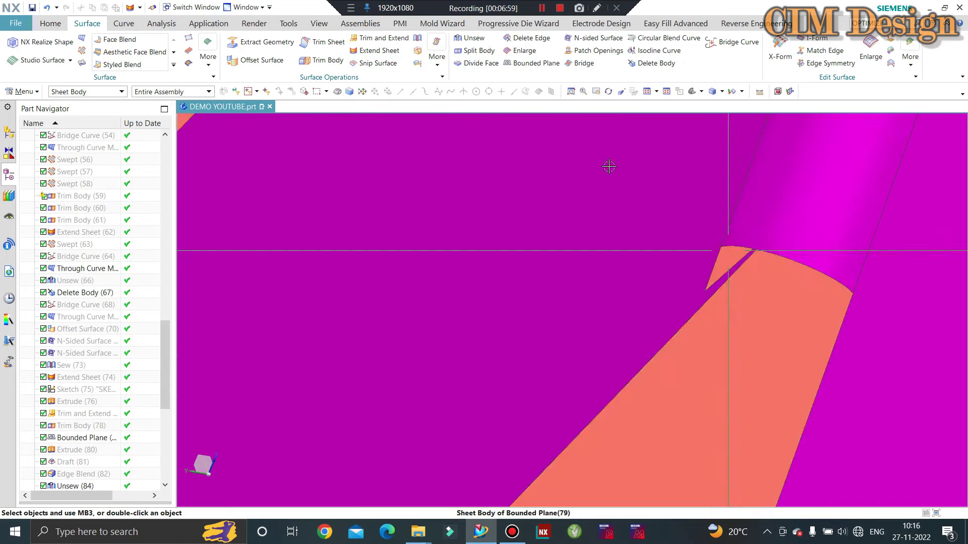
left_click(529, 43)
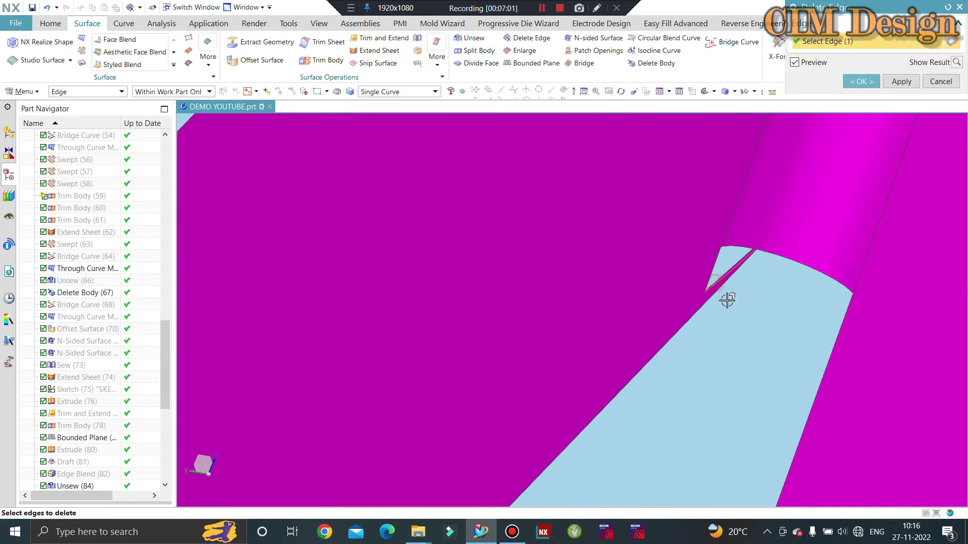
left_click(721, 294)
middle_click(715, 288)
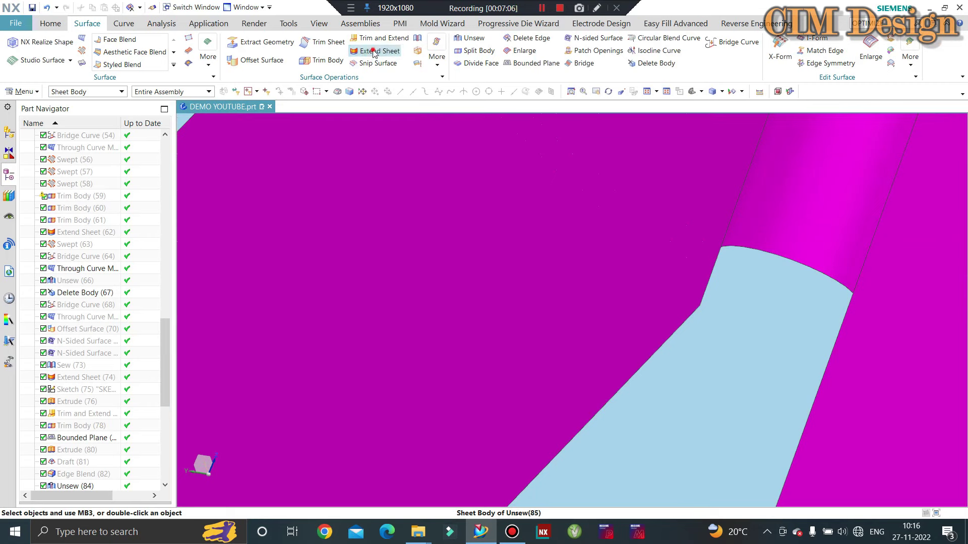
Step: Extend the light-blue face's top edge and one more edge outward by 2 mm
left_click(373, 53)
left_click(778, 262)
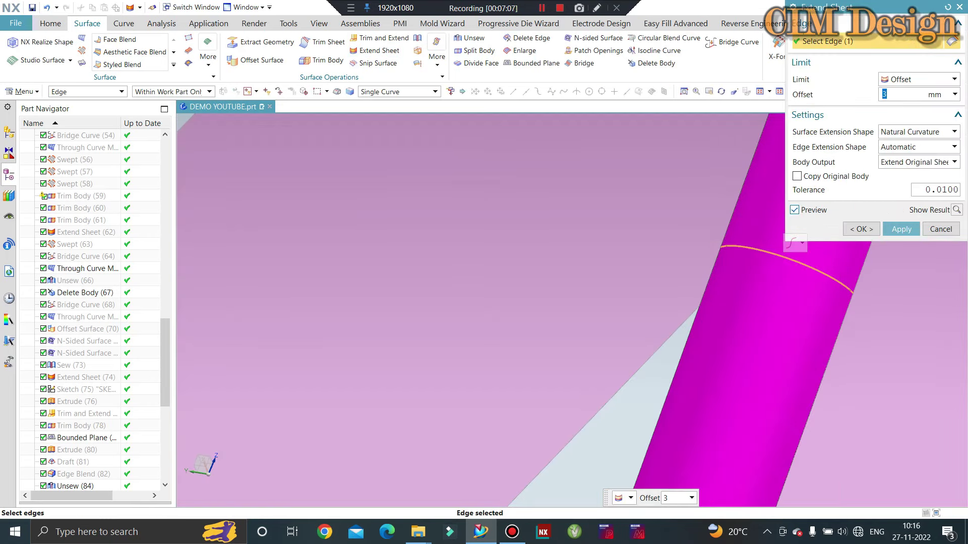
type("2")
scroll(807, 263, "down", 3)
scroll(728, 238, "down", 2)
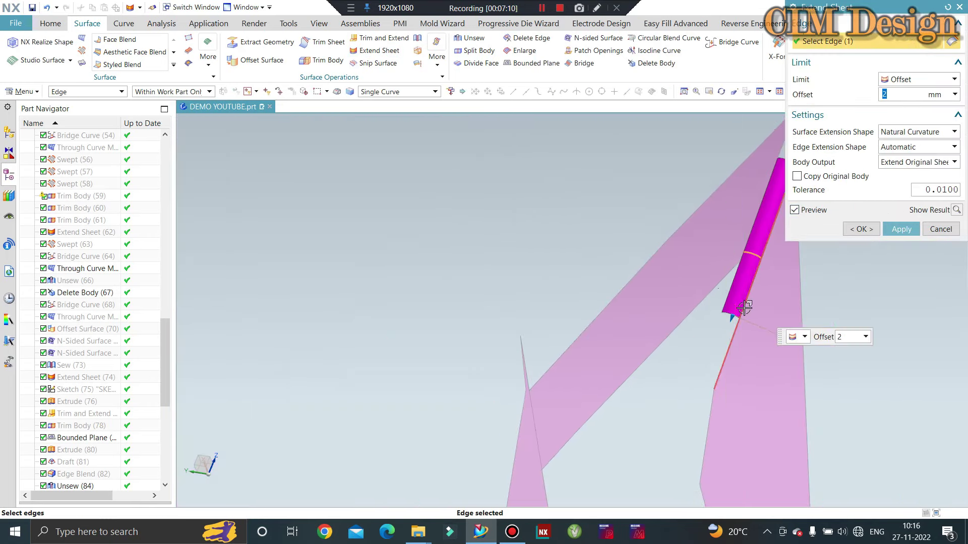
left_click(716, 258)
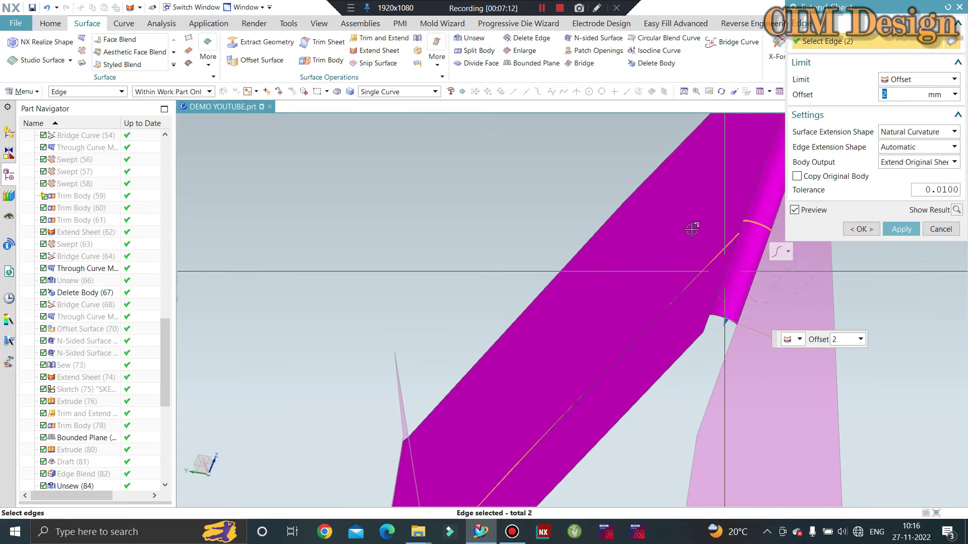
mouse_move(692, 229)
middle_mouse_down()
mouse_move(642, 328)
mouse_move(620, 331)
mouse_move(827, 301)
mouse_move(475, 341)
mouse_move(529, 301)
mouse_move(663, 313)
middle_mouse_up()
middle_click(683, 306)
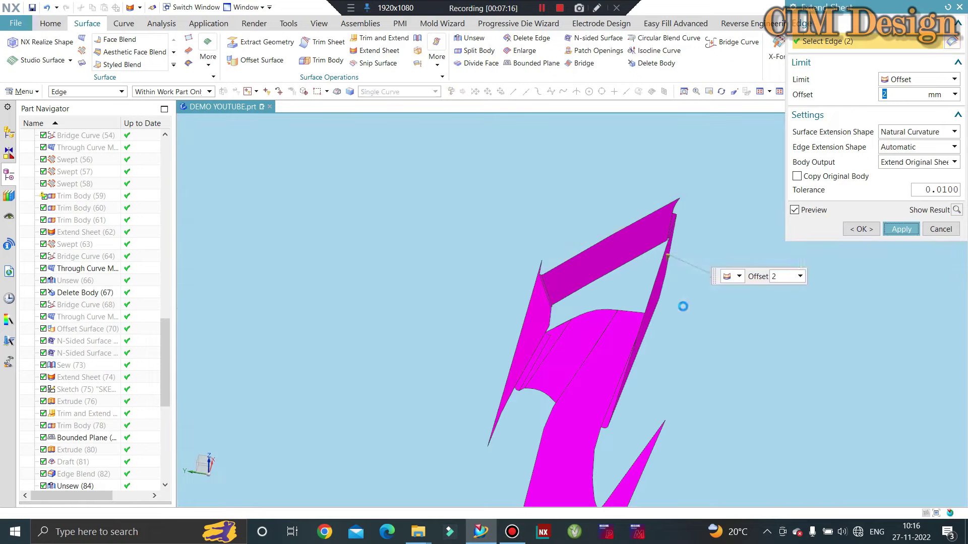
scroll(692, 284, "up", 3)
scroll(766, 305, "up", 3)
scroll(724, 314, "up", 3)
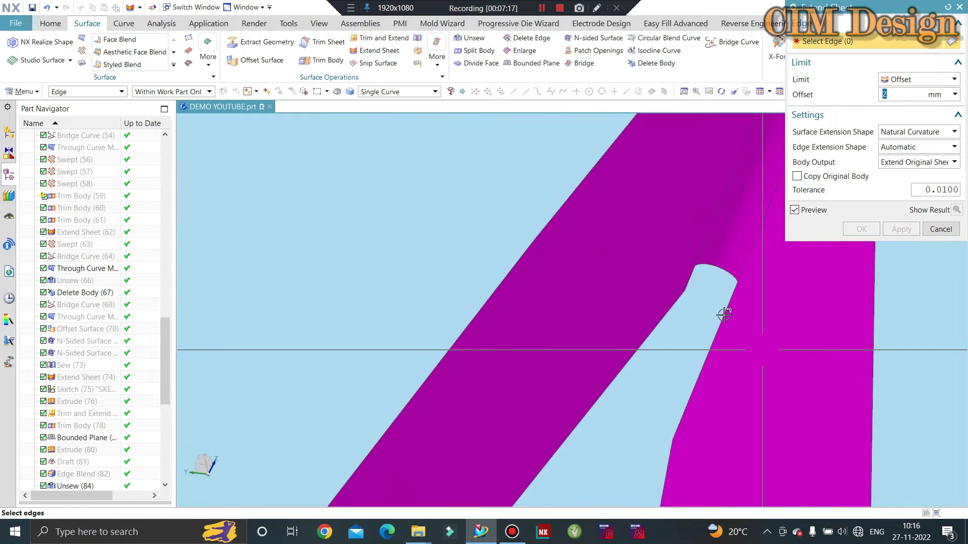
scroll(705, 292, "down", 3)
middle_click(691, 277)
mouse_move(693, 277)
middle_mouse_down()
mouse_move(678, 269)
mouse_move(680, 288)
middle_mouse_up()
Step: Hide the bounded plane sheet and show the orange bracket with the magenta patch sheets
left_click(715, 303)
key("ctrl+b")
key("ctrl+shift+k")
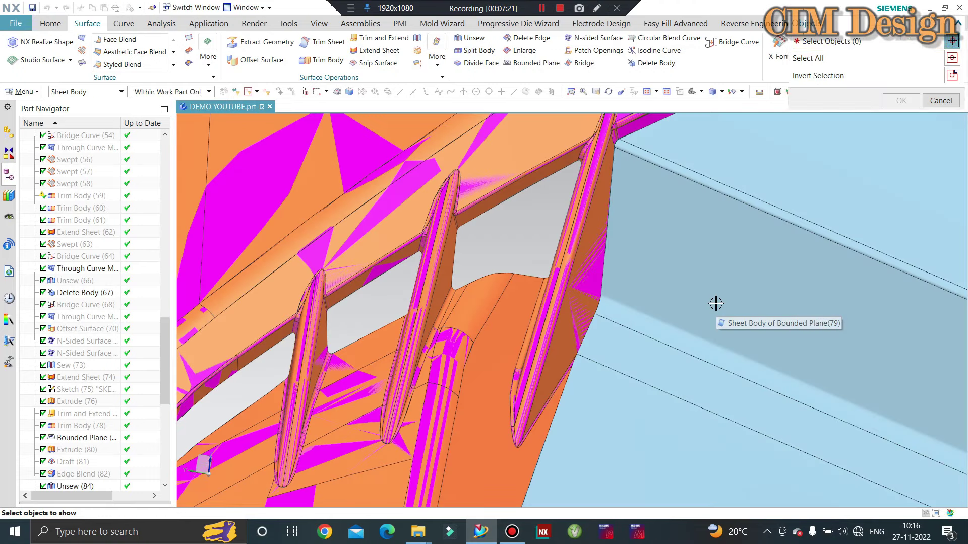
middle_click(354, 367)
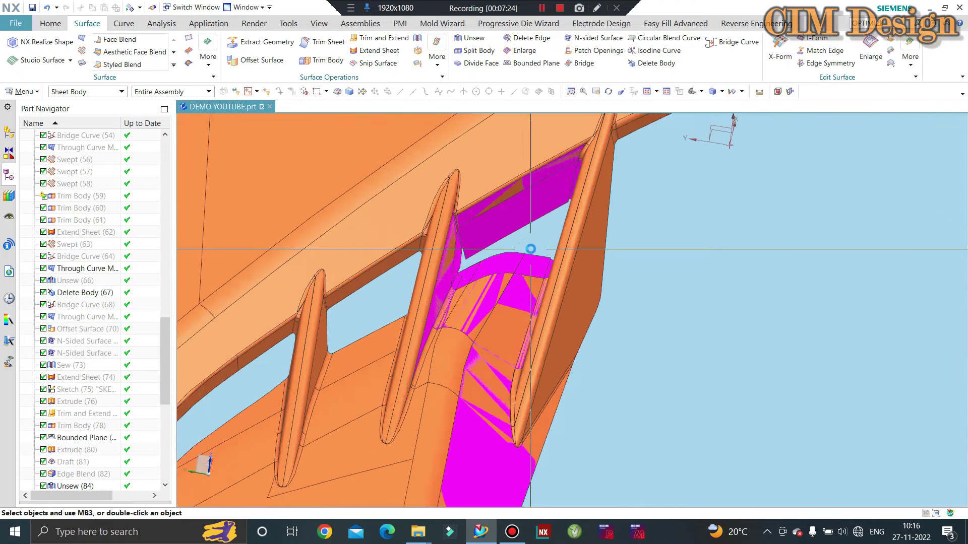
scroll(585, 288, "down", 3)
scroll(585, 288, "down", 3)
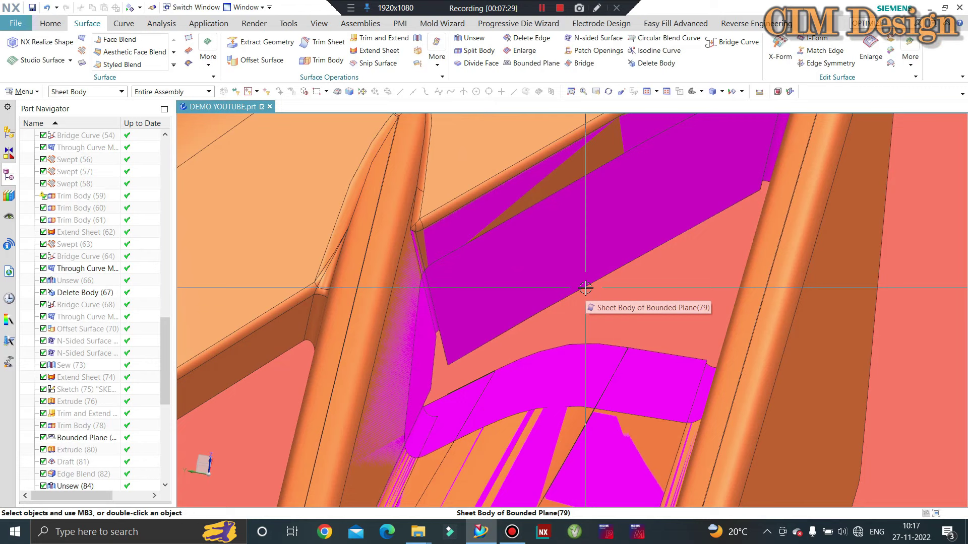
scroll(585, 288, "up", 2)
Step: Orbit and zoom around the orange fins to inspect the magenta sheets between them
middle_click_drag(585, 288, 703, 309)
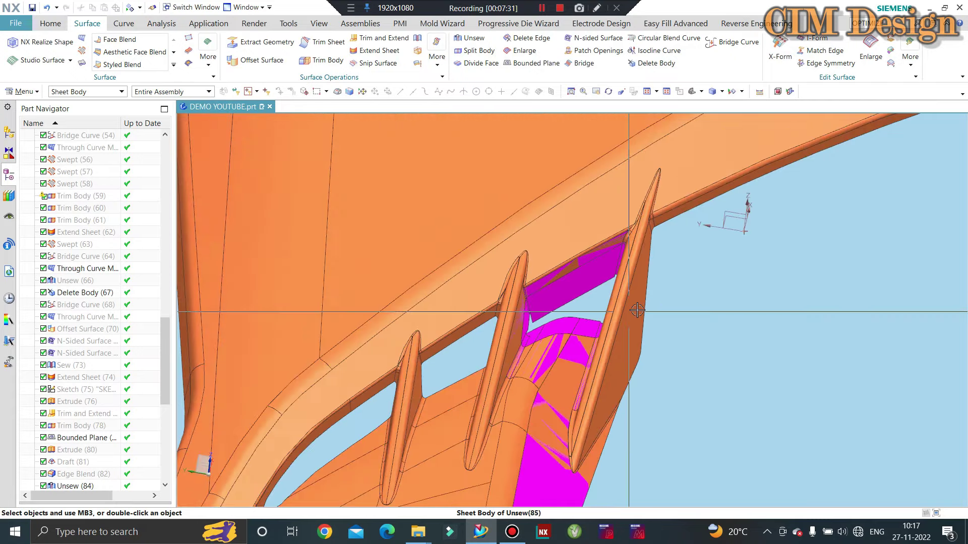
scroll(703, 309, "down", 3)
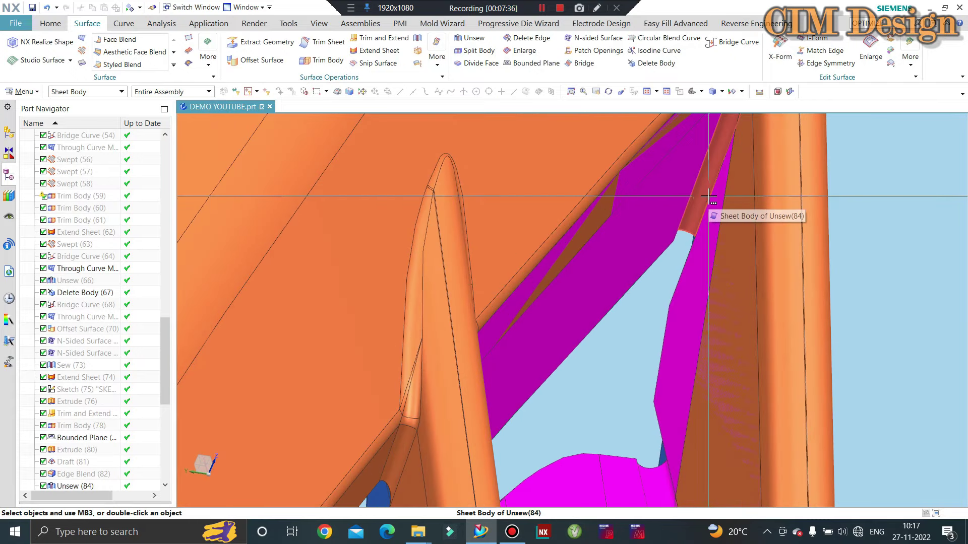
scroll(676, 230, "down", 2)
scroll(706, 222, "down", 2)
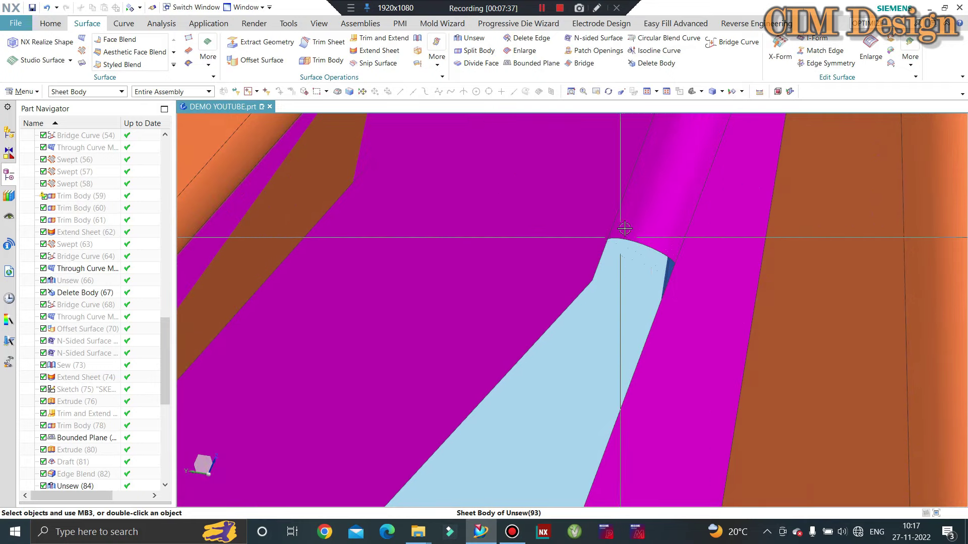
scroll(687, 198, "up", 5)
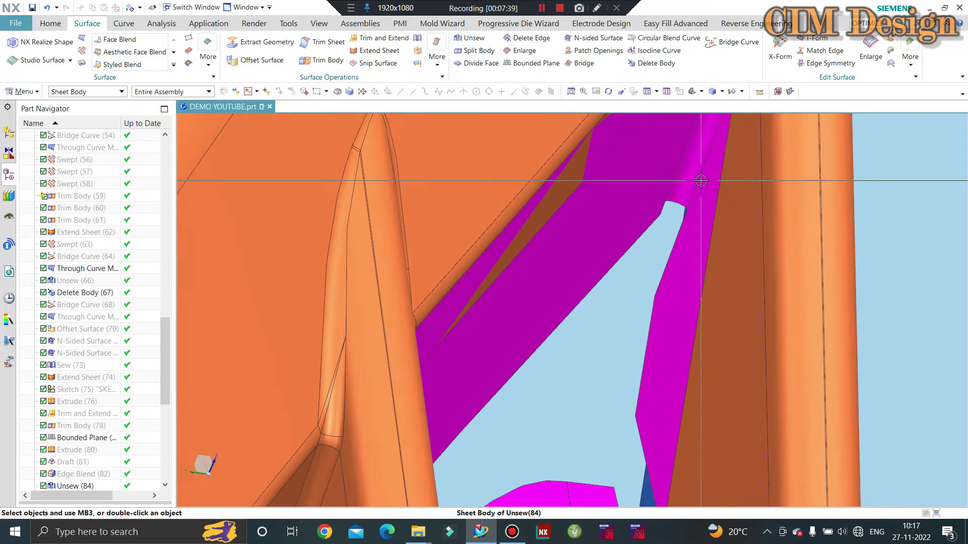
middle_click_drag(687, 198, 621, 257)
scroll(620, 257, "down", 3)
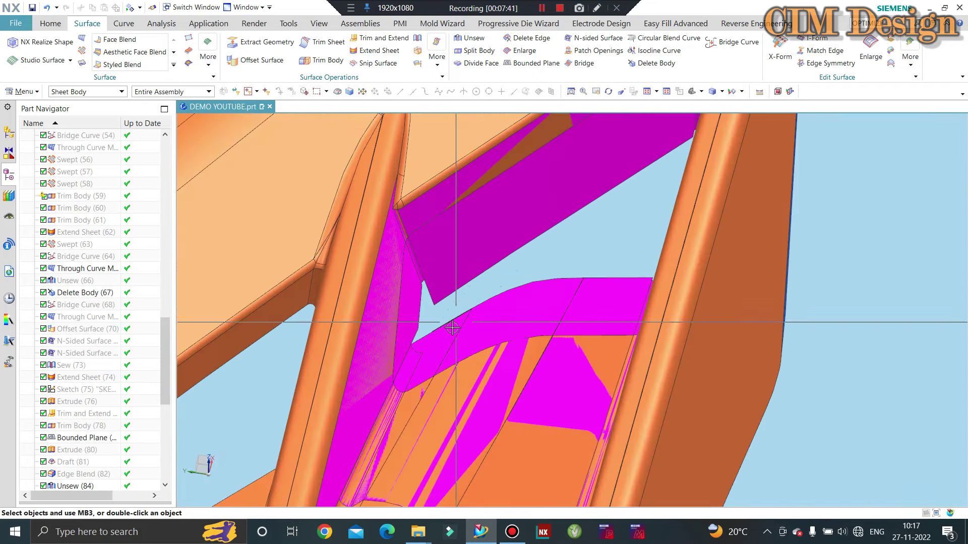
scroll(355, 364, "down", 3)
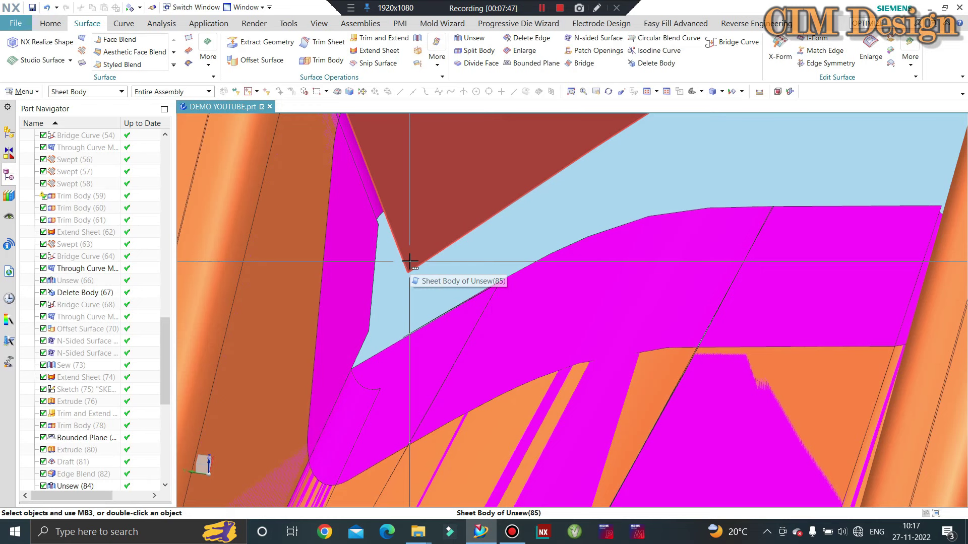
scroll(449, 291, "down", 3)
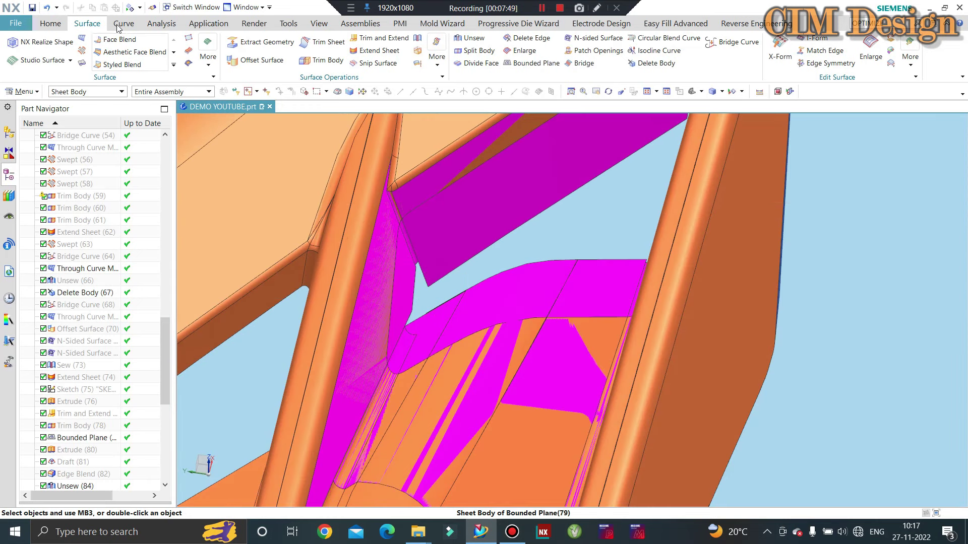
left_click(120, 24)
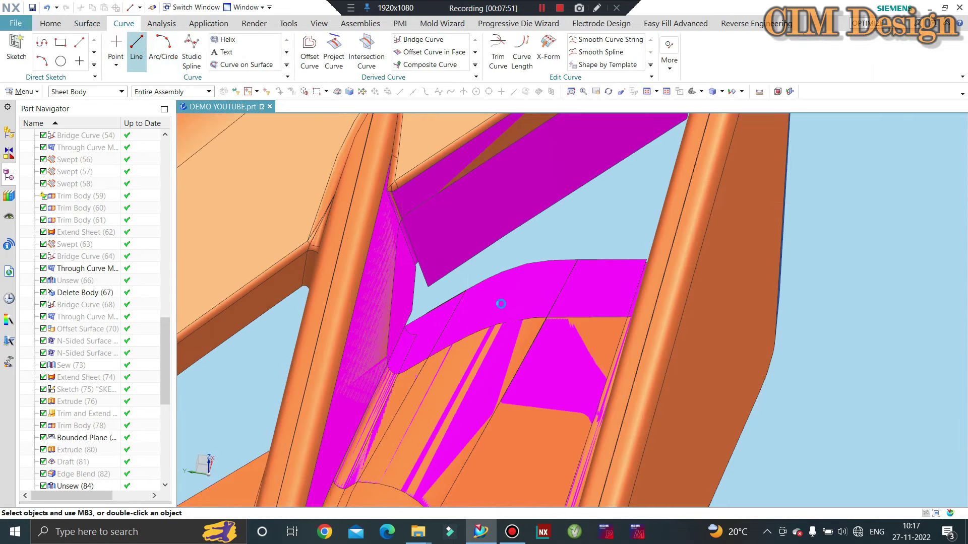
Step: Draw a straight line across the slot beside the fin, joining the two magenta sheet edges
scroll(410, 323, "up", 3)
scroll(373, 302, "up", 3)
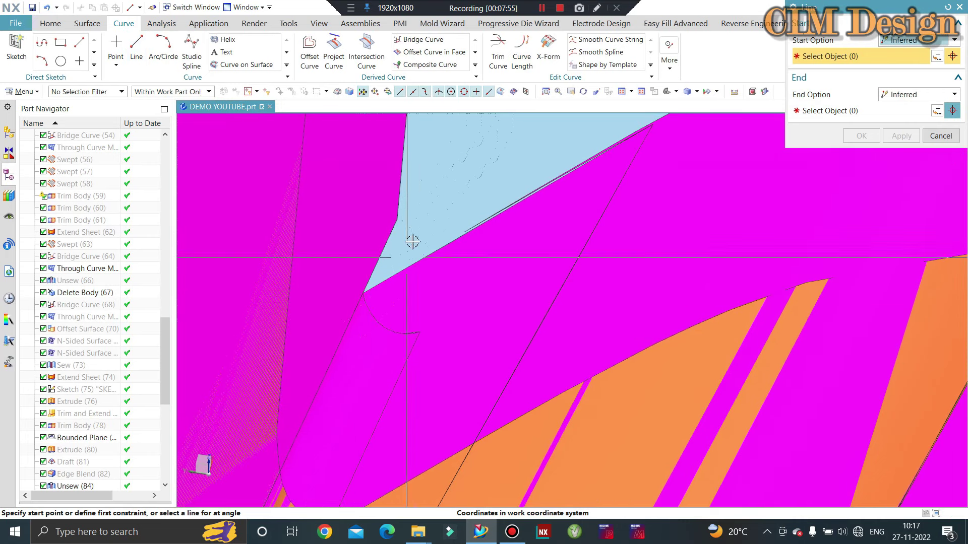
left_click(355, 309)
mouse_move(373, 378)
middle_mouse_down()
mouse_move(393, 403)
mouse_move(403, 212)
middle_mouse_up()
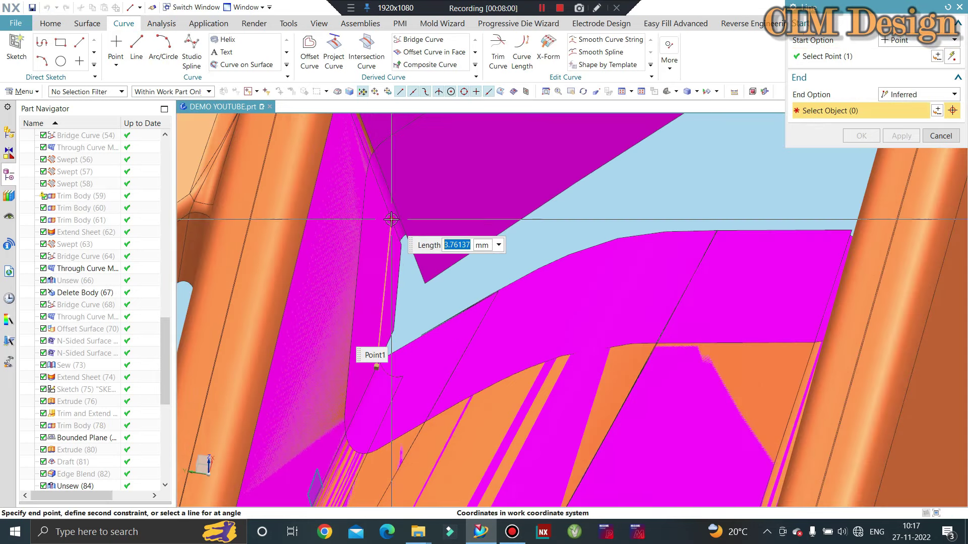
scroll(391, 219, "up", 1)
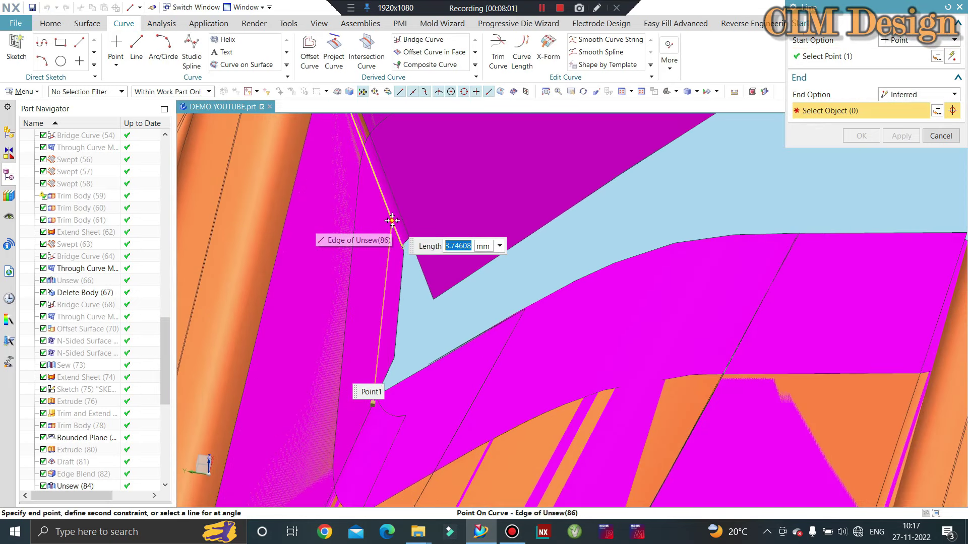
left_click(392, 221)
mouse_move(392, 220)
middle_mouse_down()
mouse_move(447, 296)
mouse_move(471, 290)
mouse_move(439, 325)
mouse_move(558, 319)
mouse_move(376, 436)
middle_mouse_up()
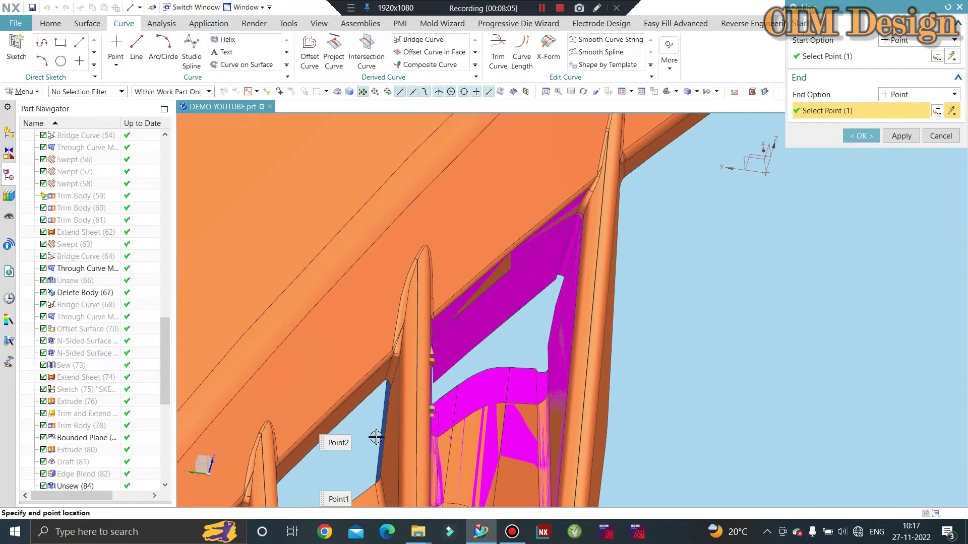
scroll(493, 324, "up", 1)
scroll(493, 262, "up", 1)
scroll(583, 223, "up", 2)
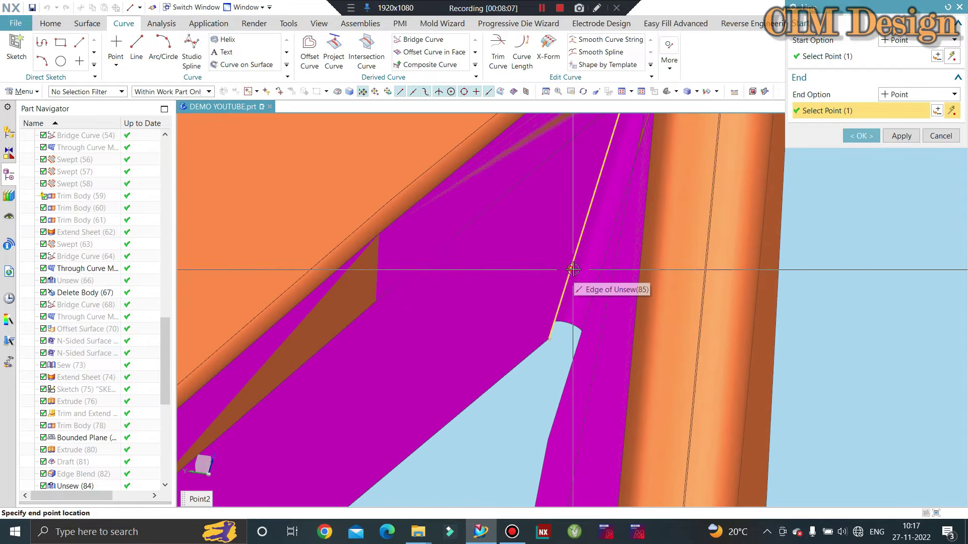
scroll(573, 269, "down", 3)
mouse_move(574, 270)
middle_mouse_down()
mouse_move(578, 242)
mouse_move(672, 241)
middle_mouse_up()
scroll(672, 241, "up", 2)
middle_click(605, 216)
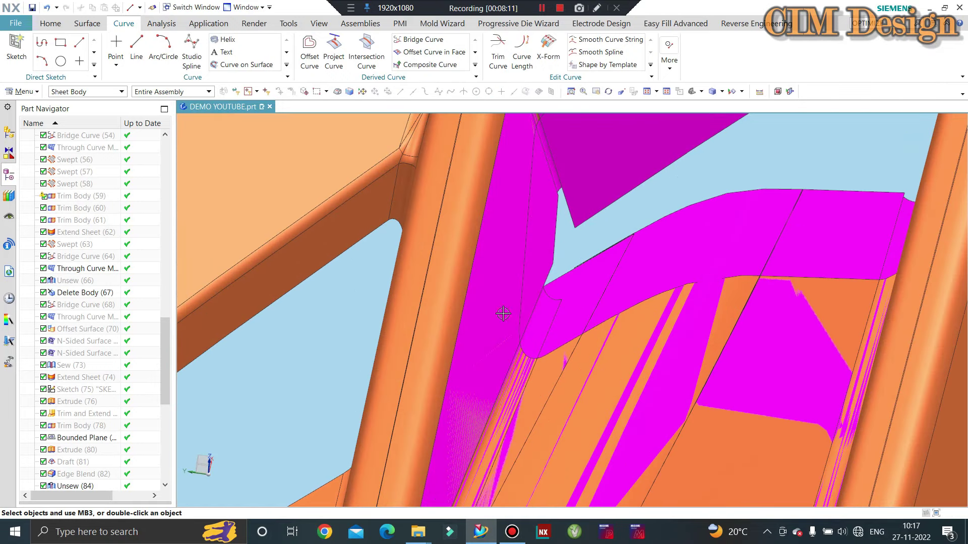
Step: Draw a bridging line between two magenta edges, picking the correct edge among overlapping candidates
scroll(601, 328, "up", 2)
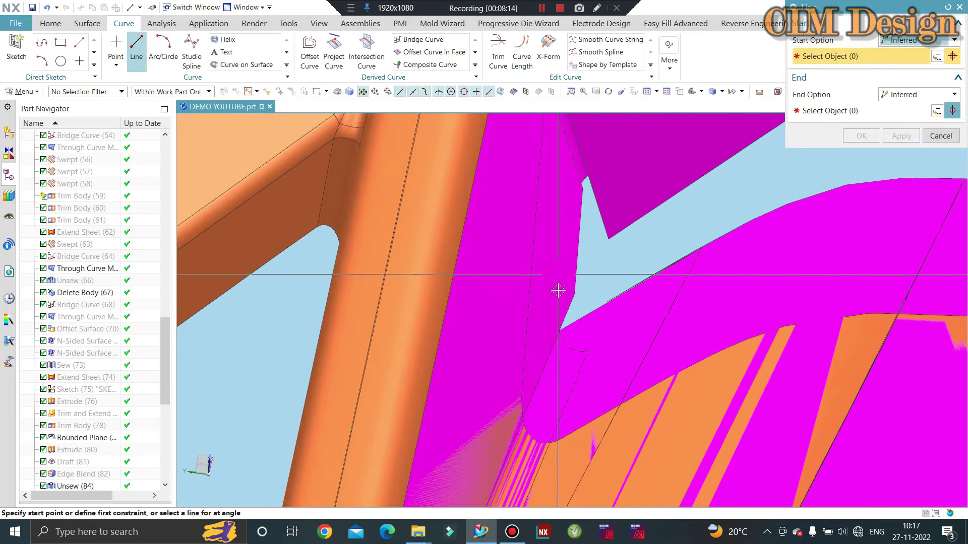
scroll(550, 361, "up", 2)
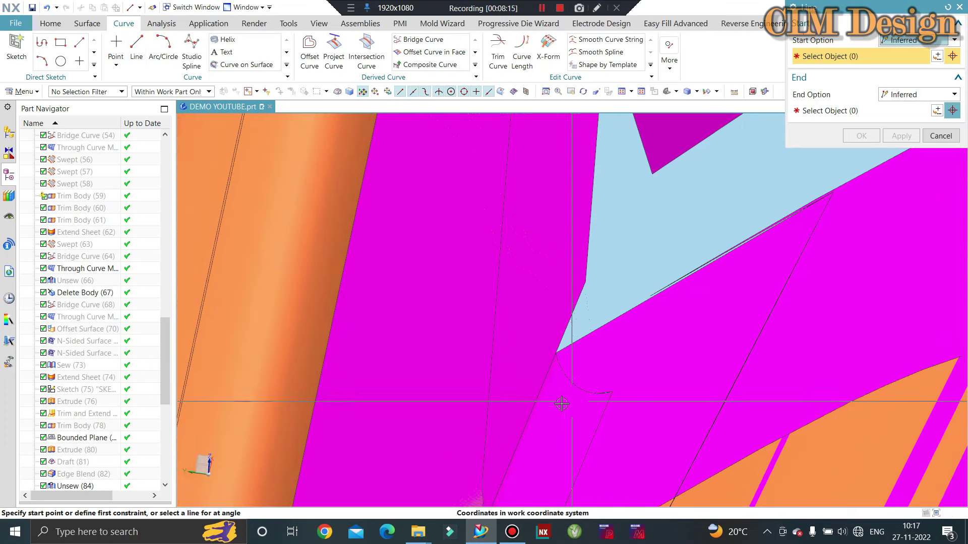
left_click(547, 374)
scroll(547, 373, "down", 2)
scroll(568, 250, "up", 1)
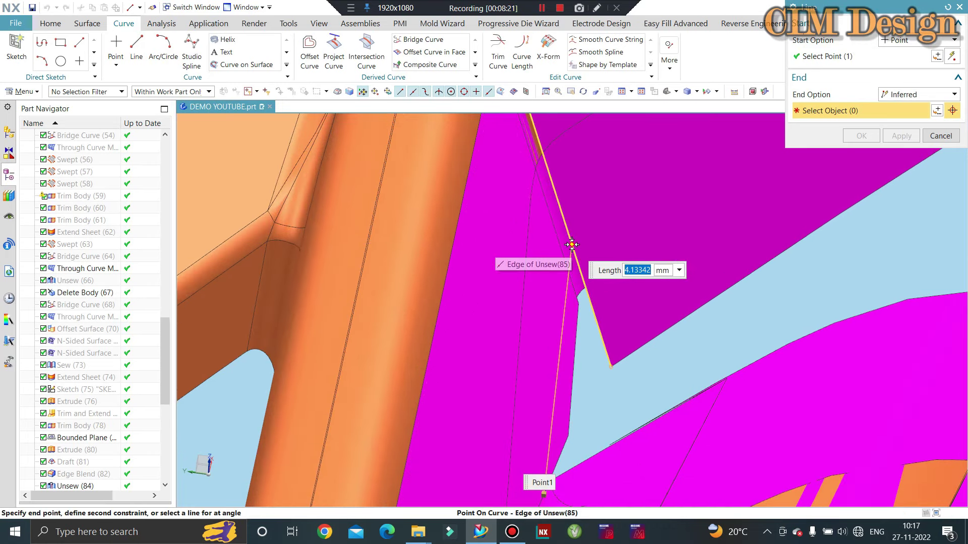
left_click(571, 245)
left_click(655, 254)
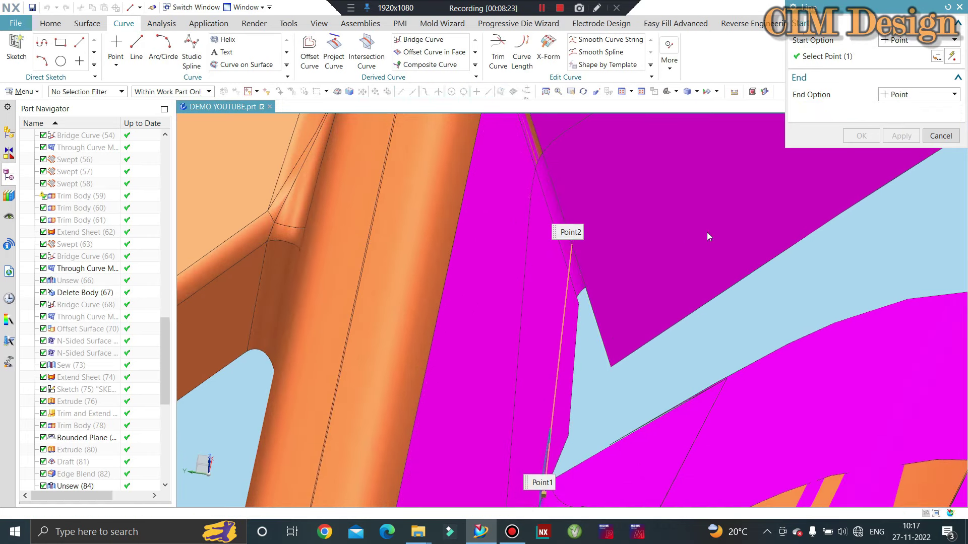
left_click(899, 137)
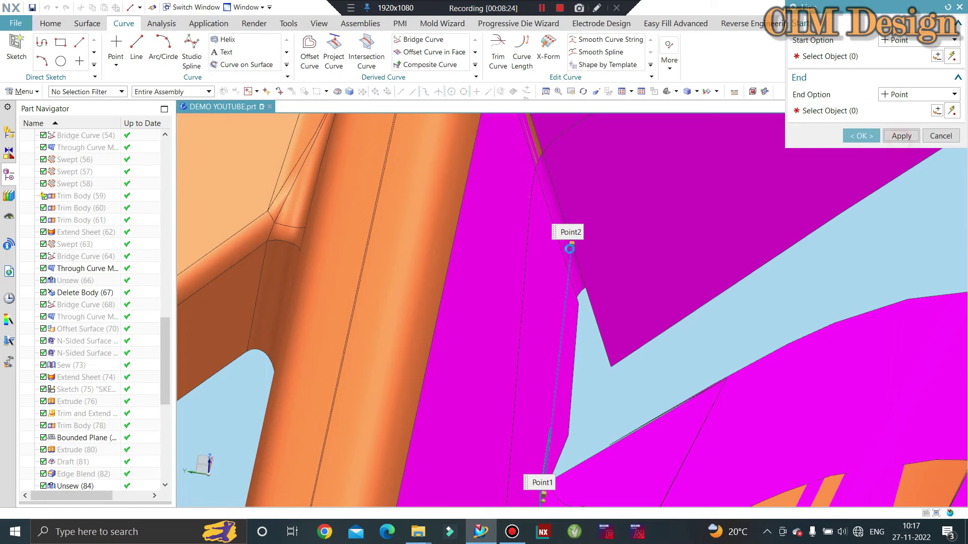
Step: Draw a second line from that sheet edge to the far magenta surface edge
left_click(571, 244)
mouse_move(339, 382)
middle_mouse_down()
mouse_move(571, 296)
mouse_move(687, 205)
middle_mouse_up()
scroll(687, 206, "up", 3)
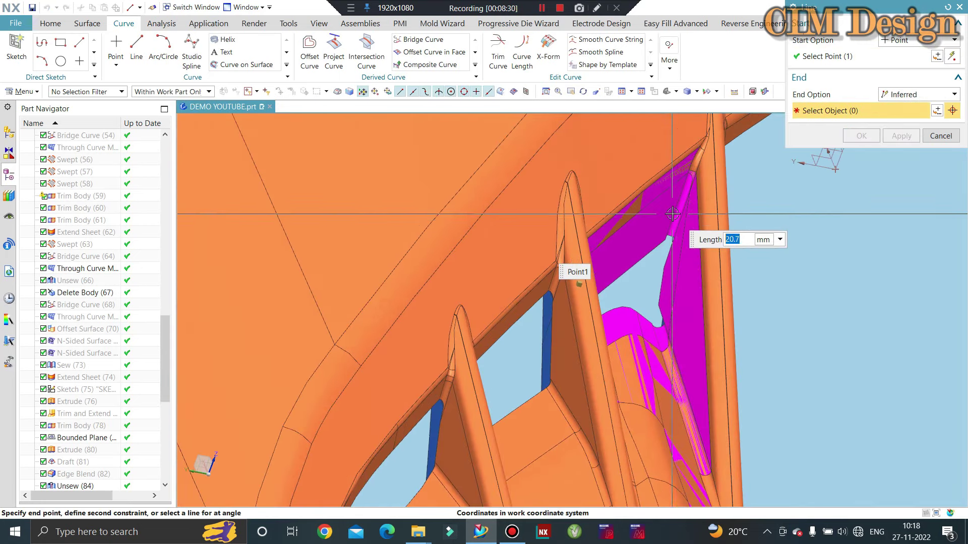
scroll(687, 206, "up", 4)
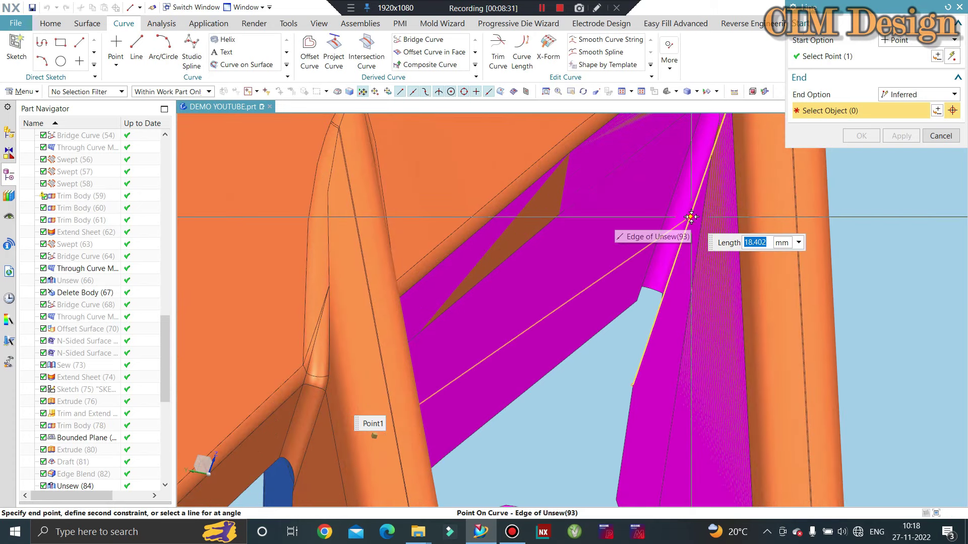
left_click(686, 231)
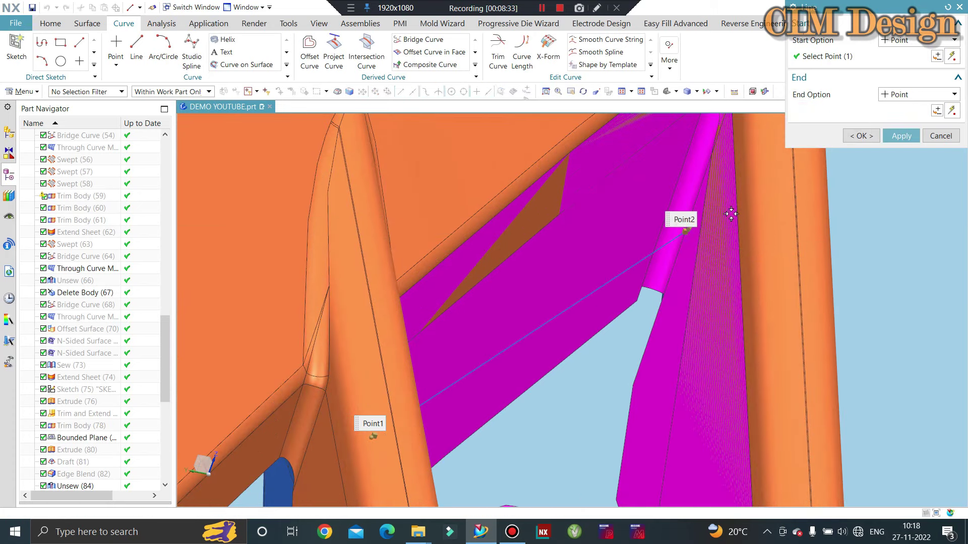
left_click(901, 136)
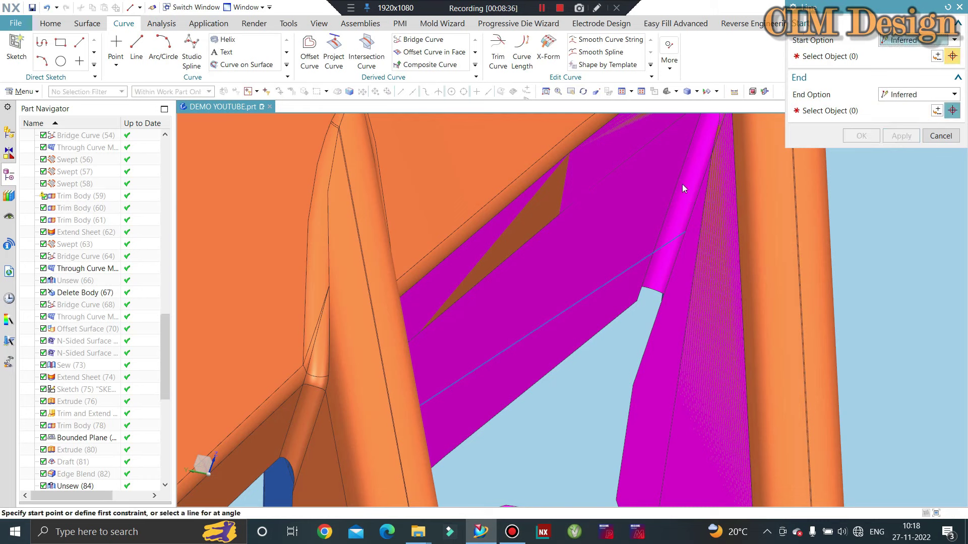
Step: Continue with a line from the previous line's end to the gap's opposite magenta edge
scroll(682, 232, "up", 2)
left_click(680, 216)
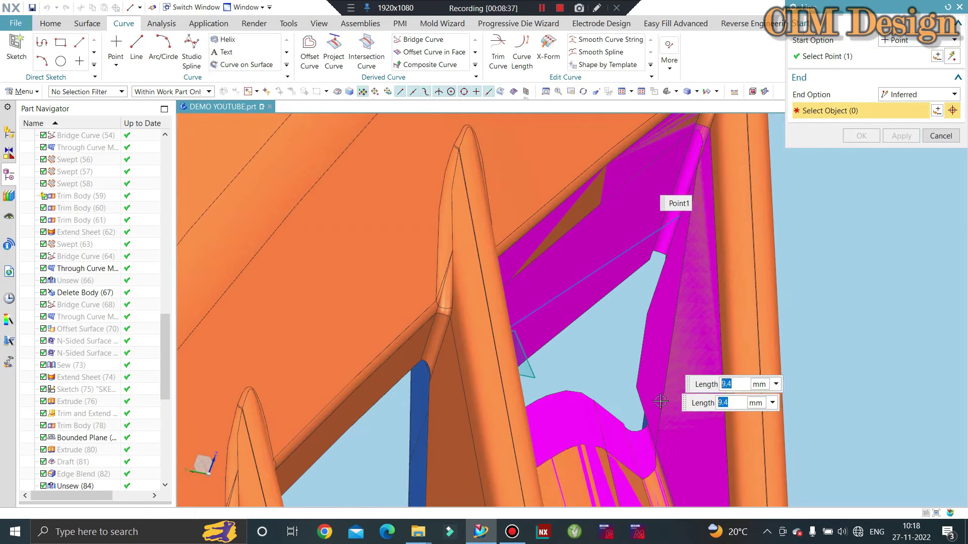
scroll(675, 332, "down", 2)
mouse_move(675, 335)
middle_mouse_down()
mouse_move(701, 269)
mouse_move(700, 305)
middle_mouse_up()
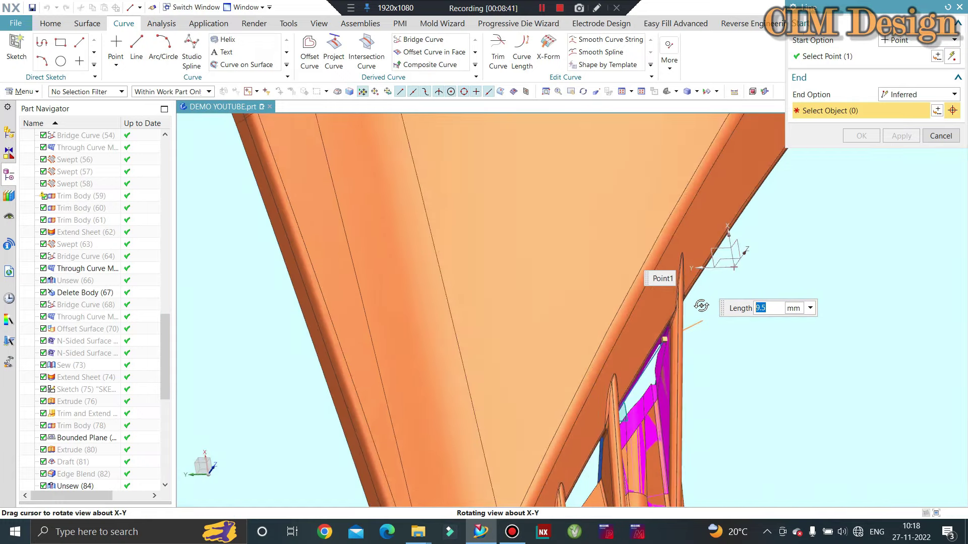
scroll(663, 368, "down", 2)
scroll(649, 444, "down", 2)
scroll(613, 457, "down", 2)
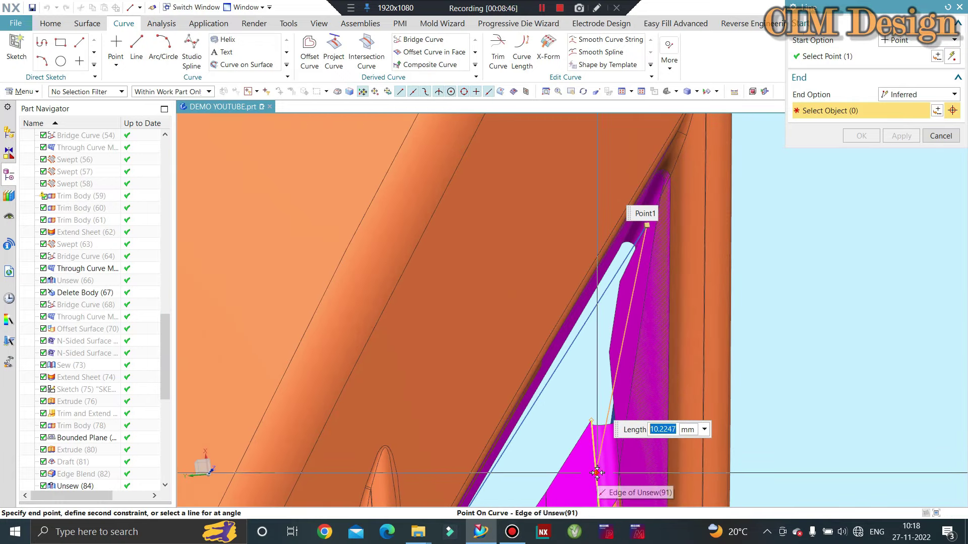
left_click(597, 473)
left_click(906, 145)
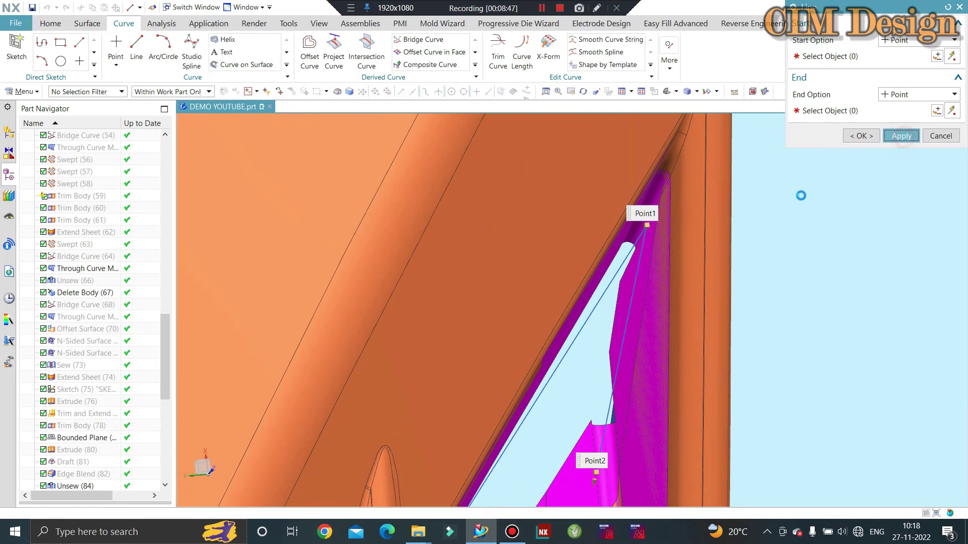
Step: Draw one more line spanning another gap between magenta surface edges
middle_click_drag(756, 204, 694, 294)
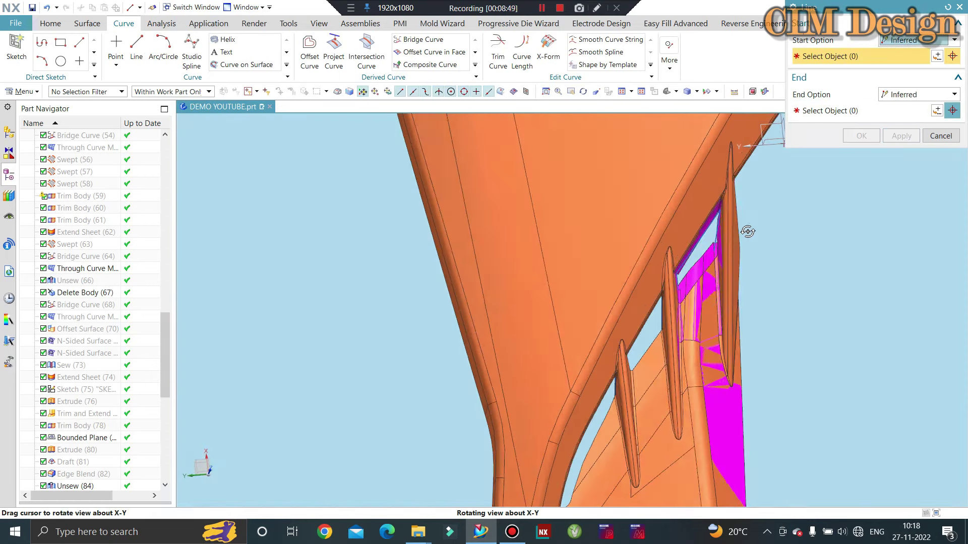
scroll(670, 297, "up", 2)
scroll(613, 304, "up", 2)
scroll(565, 330, "up", 2)
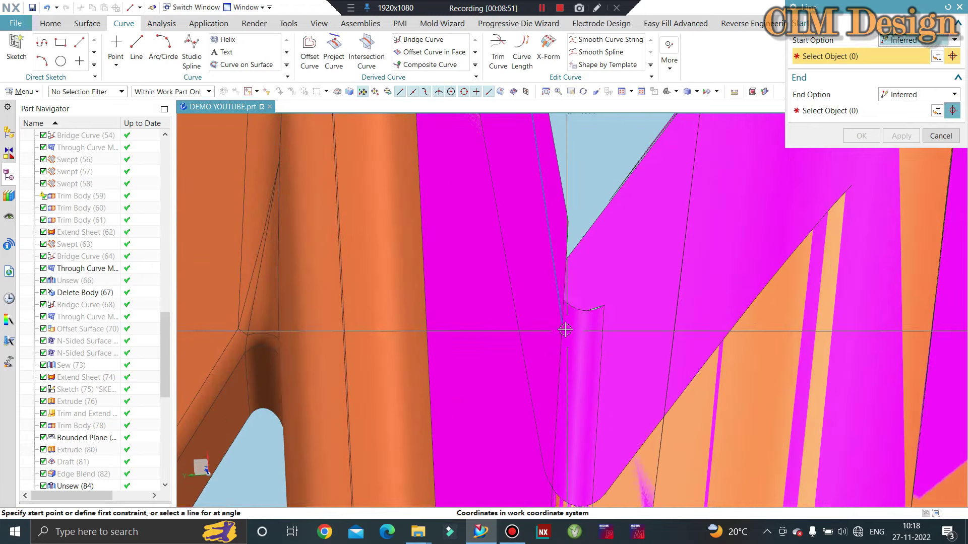
left_click(550, 345)
mouse_move(550, 344)
middle_mouse_down()
mouse_move(701, 259)
mouse_move(638, 302)
middle_mouse_up()
scroll(637, 303, "down", 2)
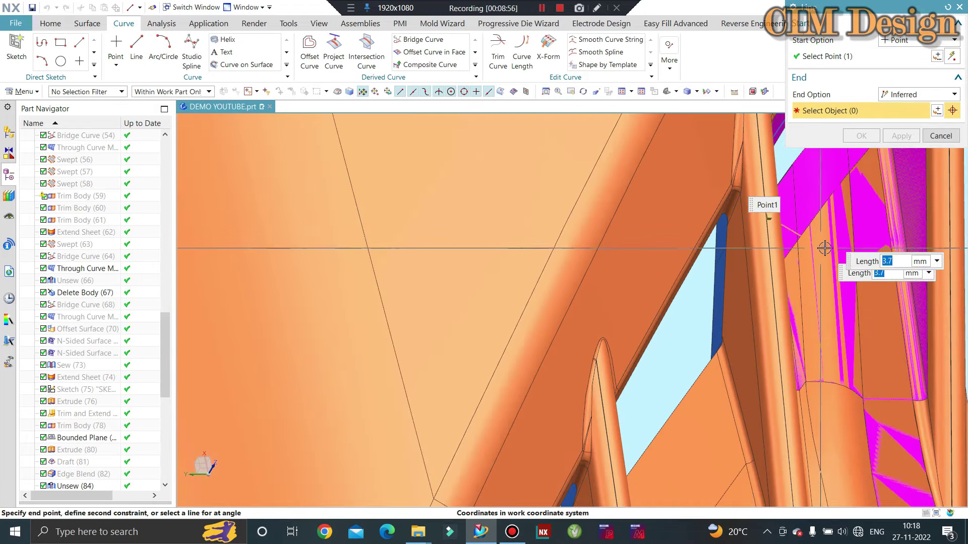
scroll(857, 262, "down", 2)
scroll(797, 279, "down", 2)
scroll(798, 279, "up", 3)
scroll(795, 263, "up", 2)
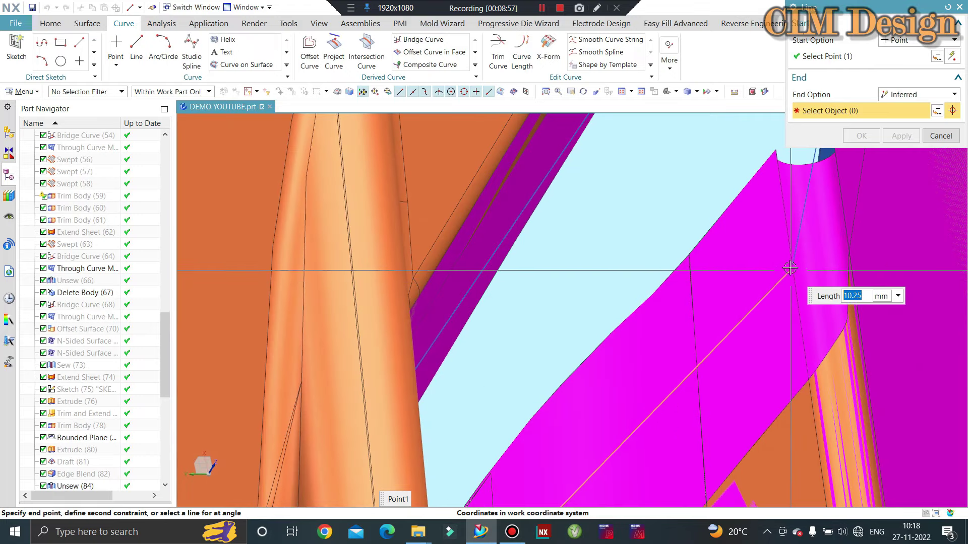
left_click(793, 264)
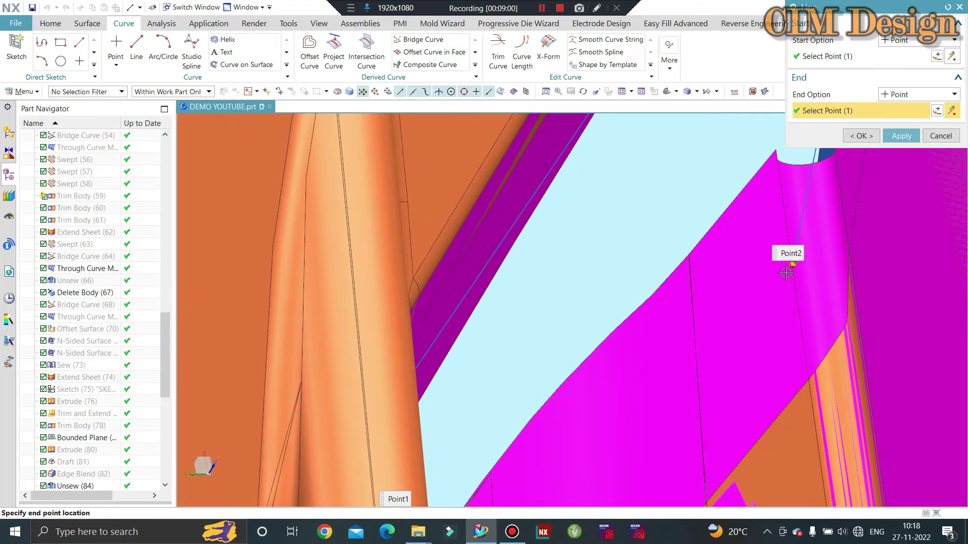
middle_click_drag(763, 273, 694, 266)
middle_click(693, 267)
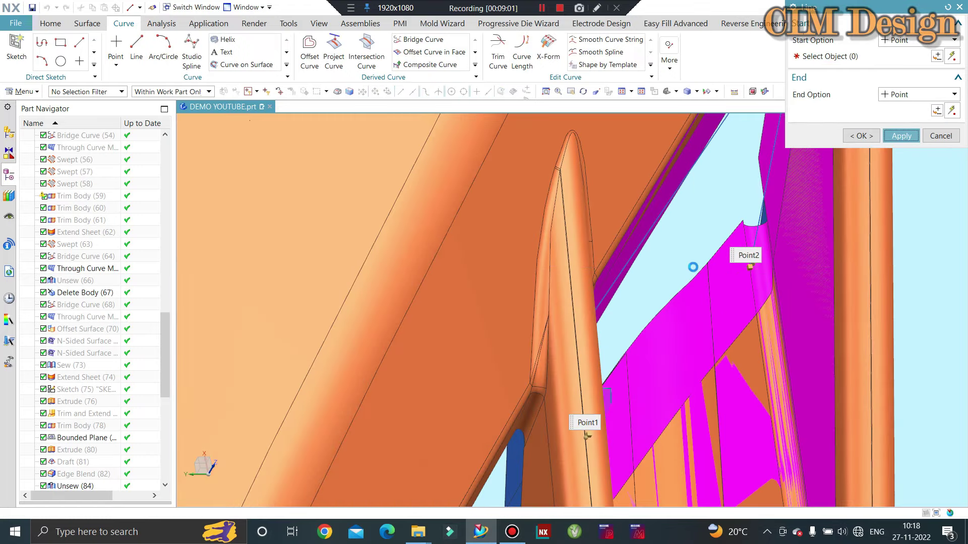
Step: Close the Line tool and start a Bounded Plane patch from the Surface commands
middle_click(772, 212)
mouse_move(772, 212)
middle_mouse_down()
mouse_move(701, 292)
mouse_move(710, 259)
middle_mouse_up()
scroll(542, 292, "down", 3)
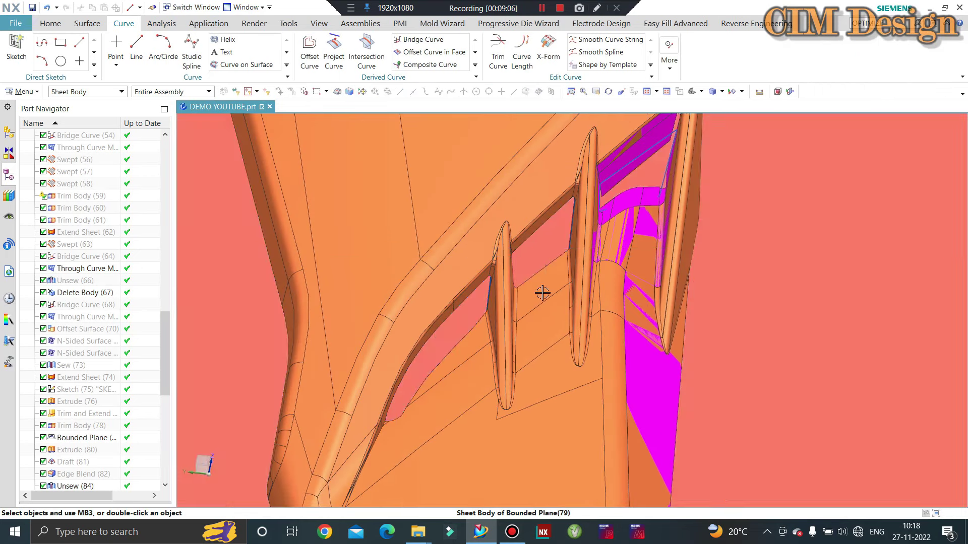
scroll(543, 292, "down", 2)
left_click(88, 25)
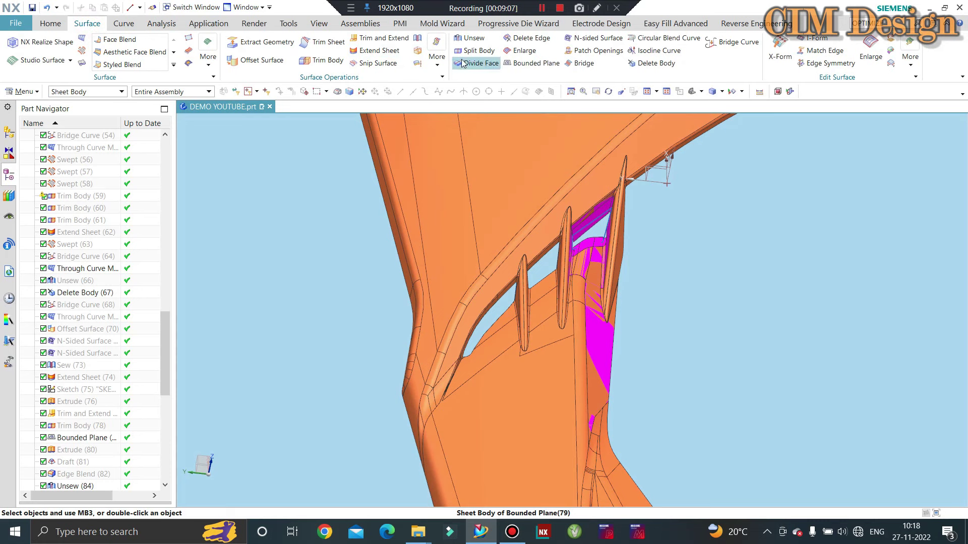
left_click(526, 61)
scroll(560, 229, "up", 3)
scroll(560, 229, "up", 2)
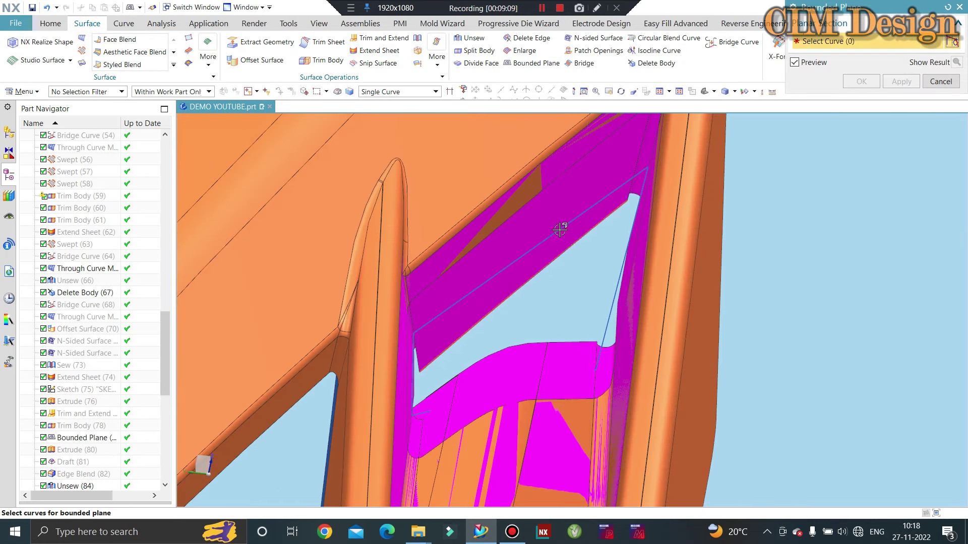
Step: Select the opening's boundary lines, dropping a wrongly picked spline and adding the left line
left_click(415, 398)
scroll(426, 368, "up", 3)
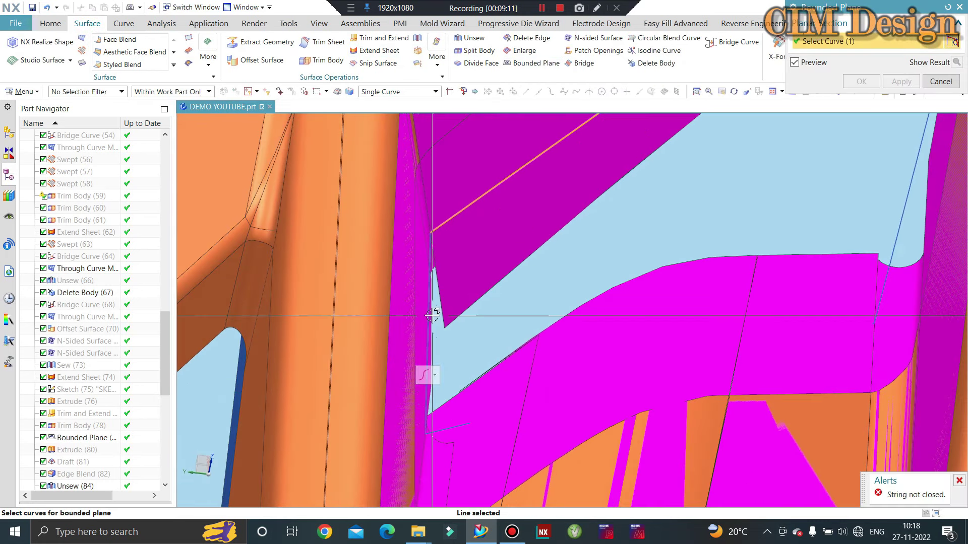
left_click(454, 425)
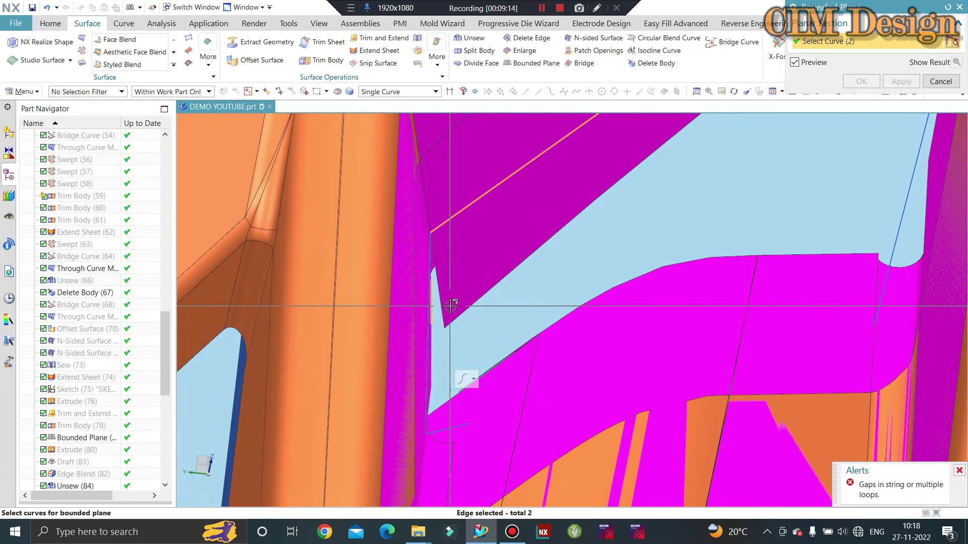
scroll(450, 306, "up", 3)
left_click(413, 308, "shift")
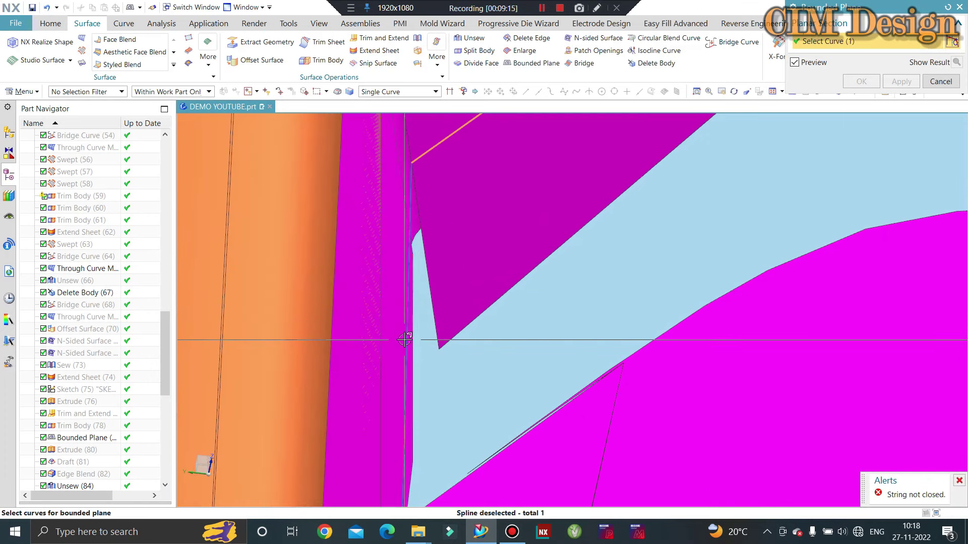
left_click(406, 337)
scroll(456, 196, "down", 3)
scroll(440, 386, "up", 2)
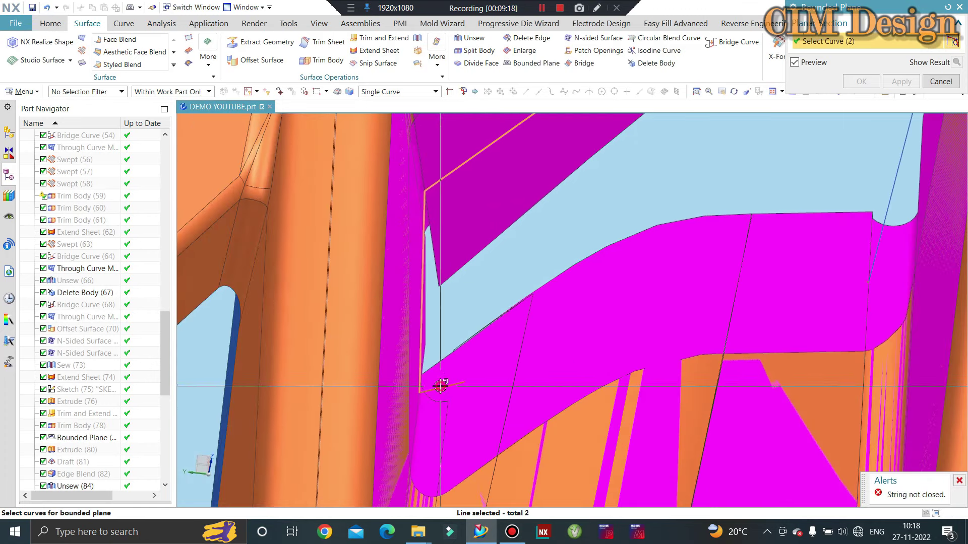
Step: Add the bottom and right-side lines, then abandon the non-coplanar Bounded Plane
left_click(440, 385)
left_click(883, 228)
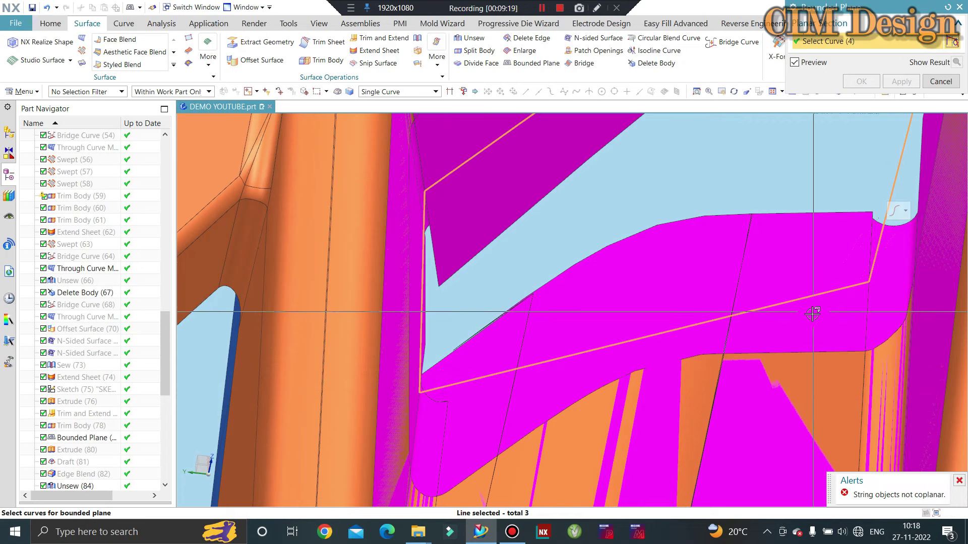
scroll(854, 310, "down", 1)
key("Escape")
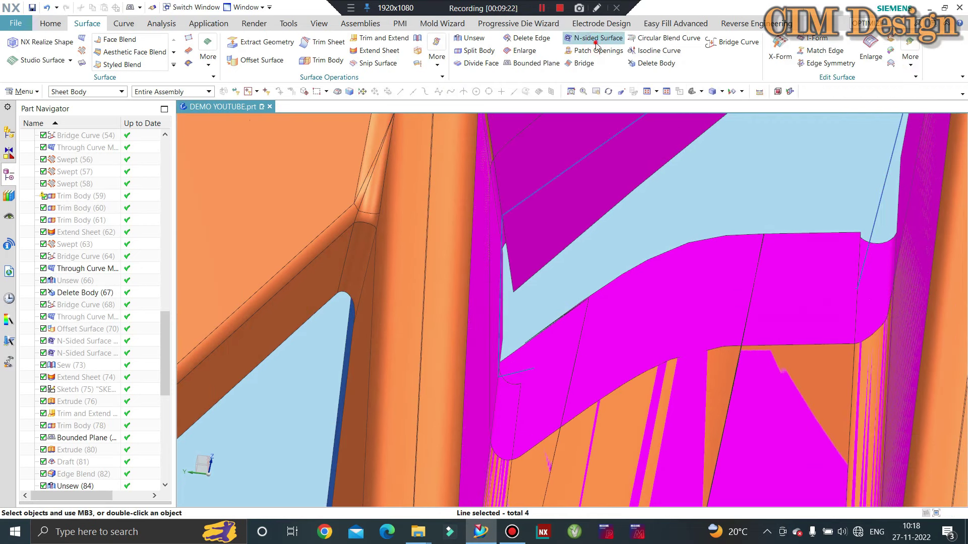
Step: Pick the diagonal, vertical, bottom and right-side edges as the N-sided boundary, dismissing the continuity error
left_click(507, 213)
scroll(495, 275, "up", 2)
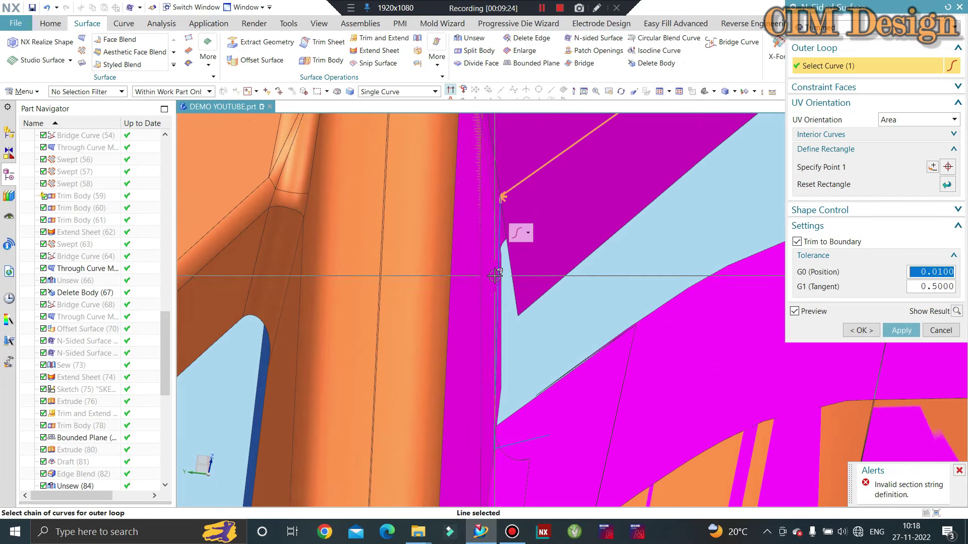
left_click(499, 268)
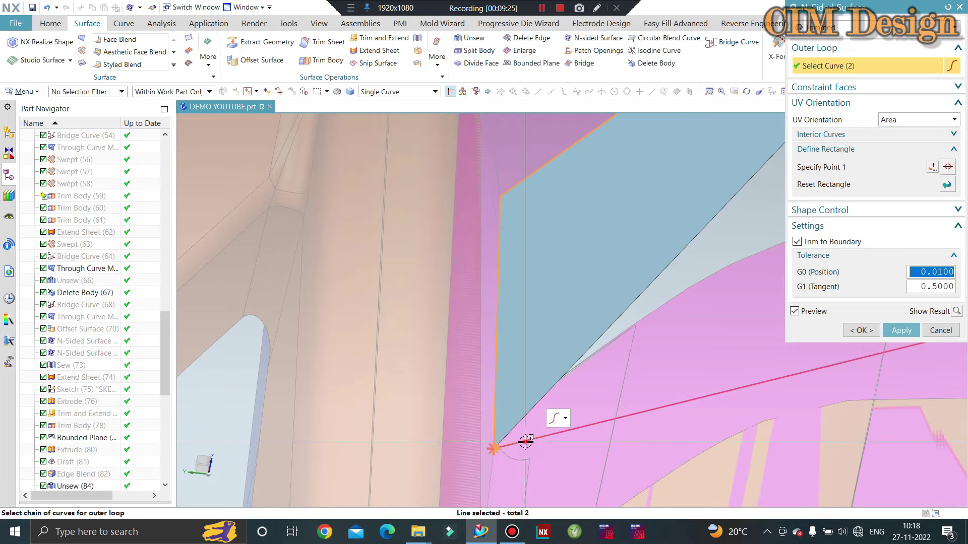
left_click(525, 442)
scroll(525, 442, "down", 3)
scroll(578, 393, "up", 2)
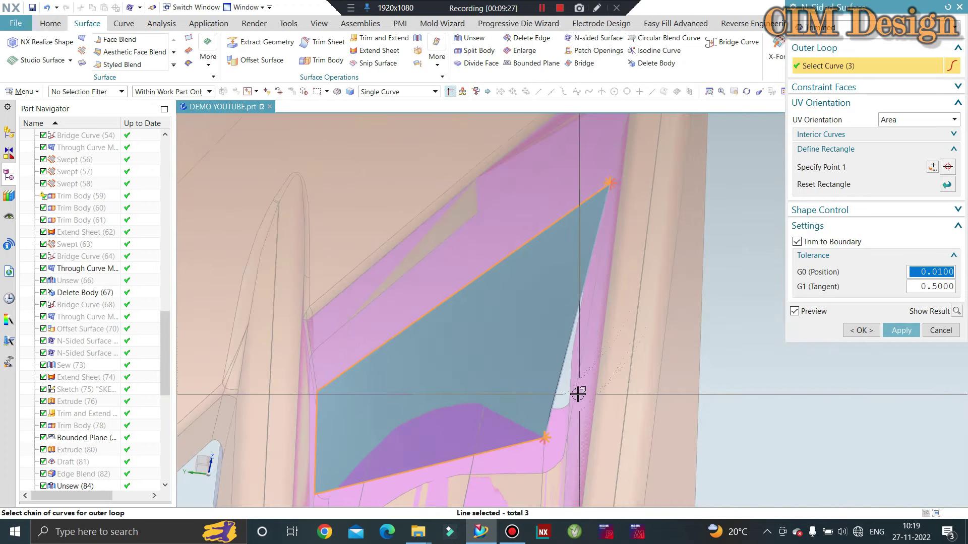
left_click(577, 379)
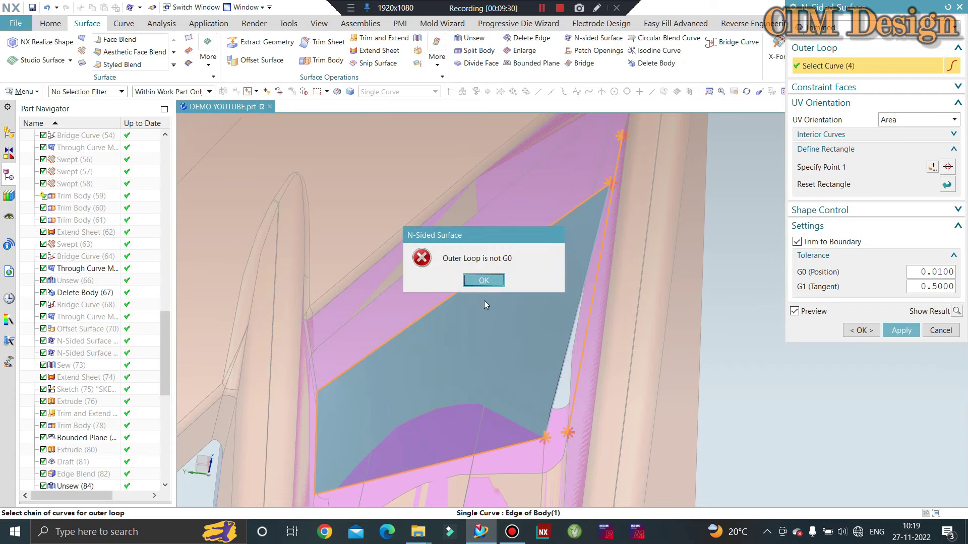
key("Return")
Step: Drop the right-side body edge and create the N-sided patch over the opening
scroll(645, 379, "up", 4)
scroll(646, 379, "up", 2)
scroll(646, 379, "up", 2)
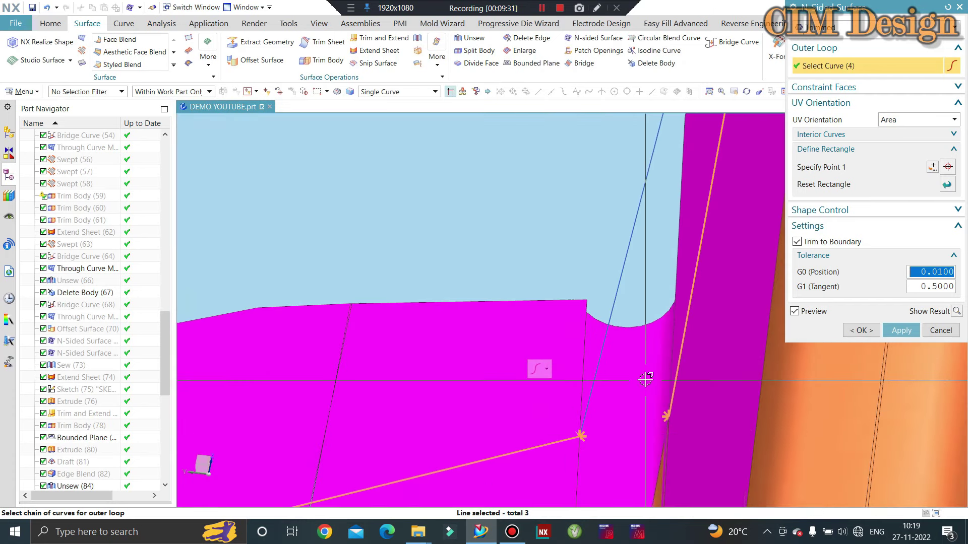
scroll(646, 379, "down", 3)
left_click(680, 287, "shift")
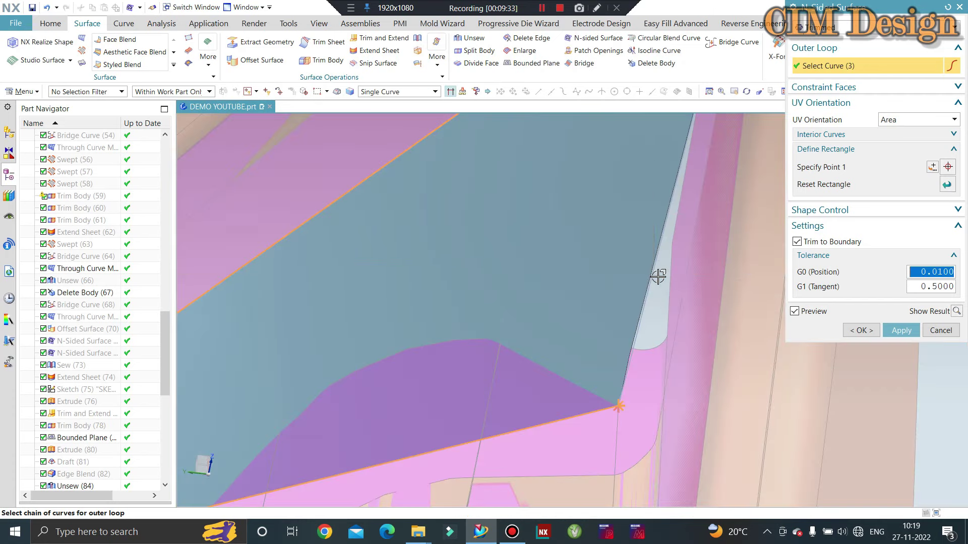
scroll(646, 319, "down", 3)
scroll(640, 319, "down", 3)
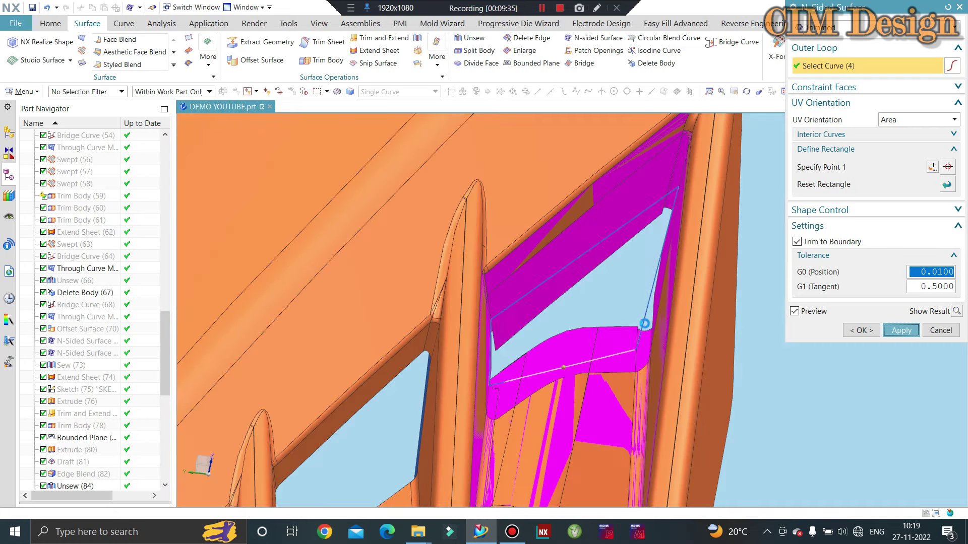
middle_click(636, 320)
mouse_move(635, 319)
middle_mouse_down()
mouse_move(643, 328)
mouse_move(627, 303)
middle_mouse_up()
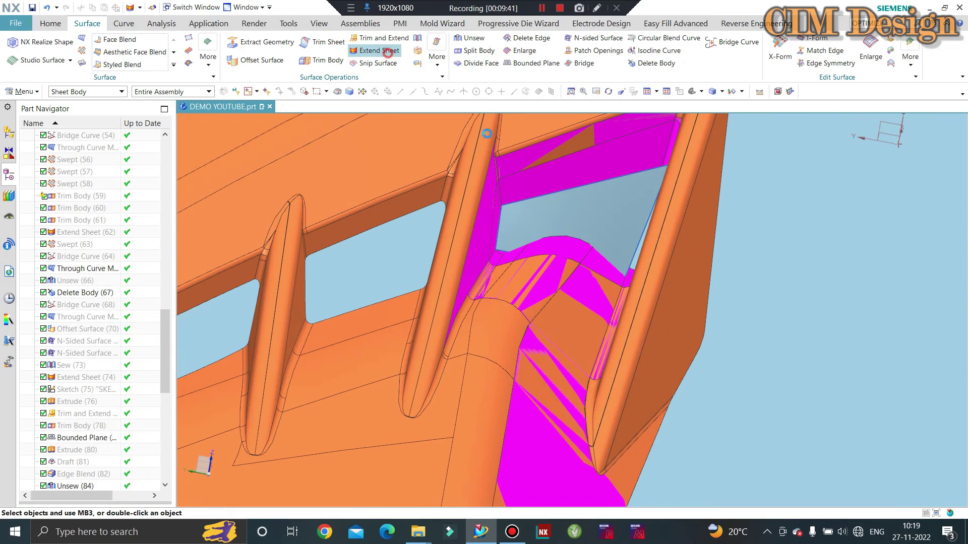
Step: Extend two edges of the N-sided patch by a 2 mm offset and inspect the underside
left_click(387, 53)
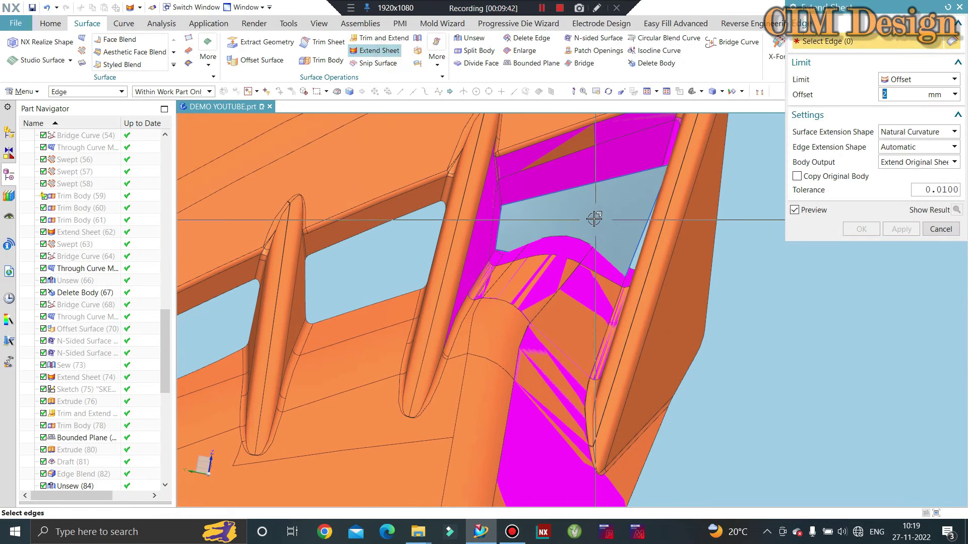
left_click(643, 232)
scroll(589, 186, "up", 3)
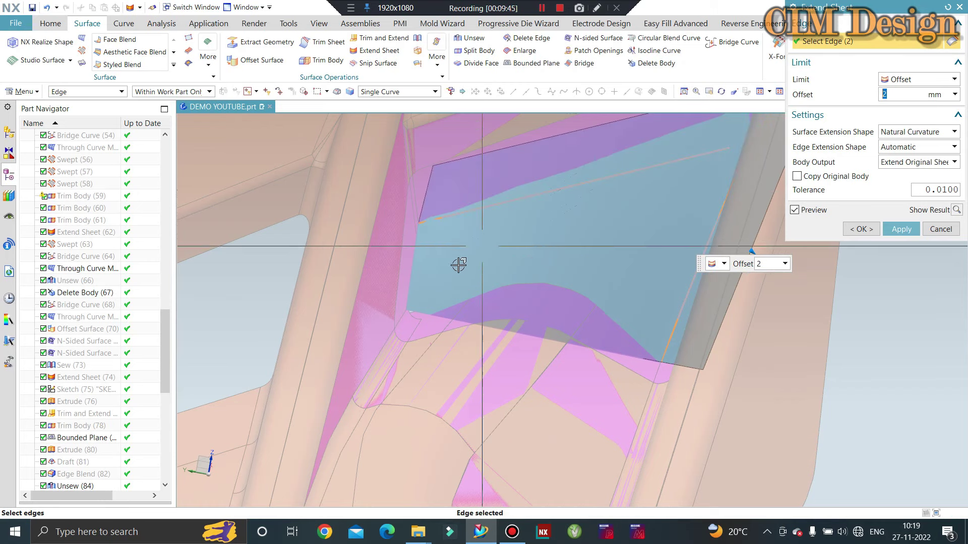
left_click(412, 259)
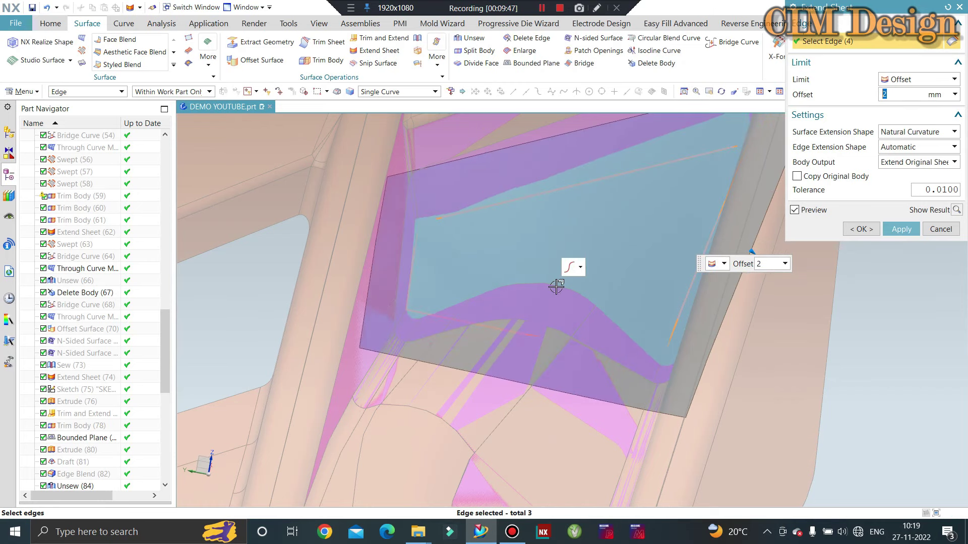
middle_click(555, 282)
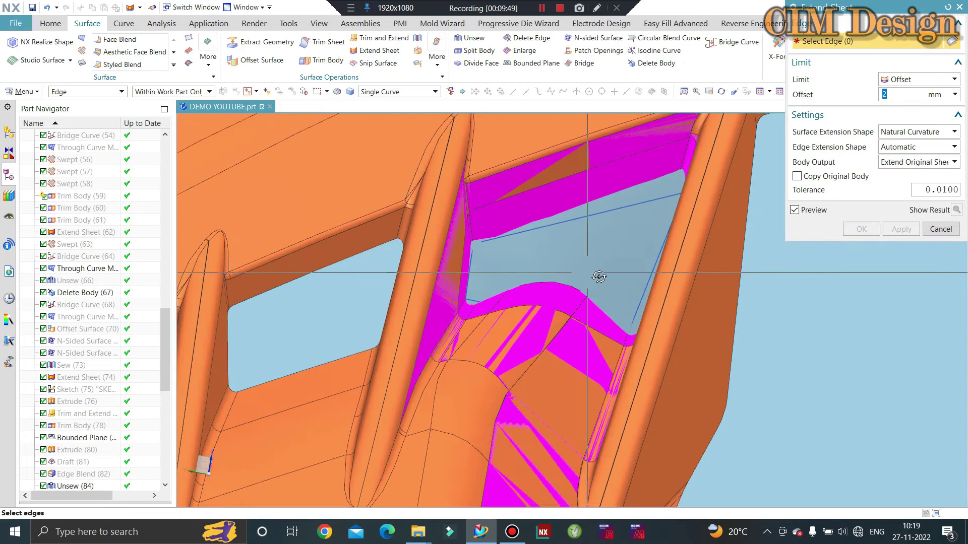
middle_click_drag(599, 276, 834, 357)
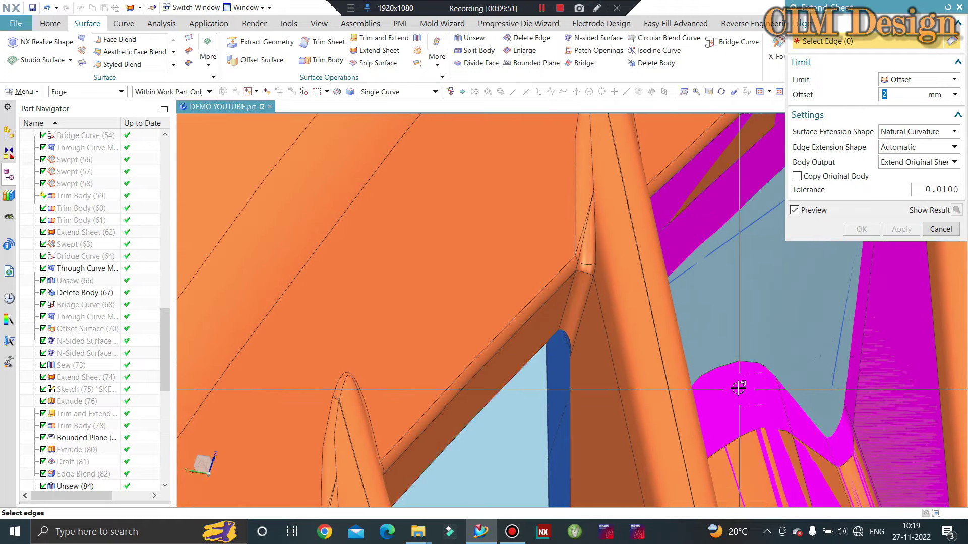
middle_click_drag(738, 388, 813, 343)
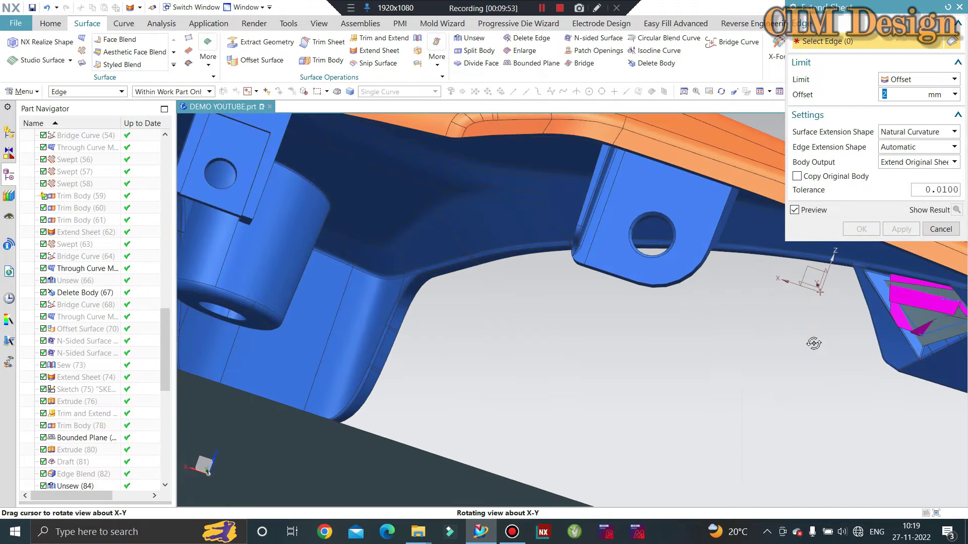
scroll(814, 344, "down", 5)
scroll(644, 360, "down", 3)
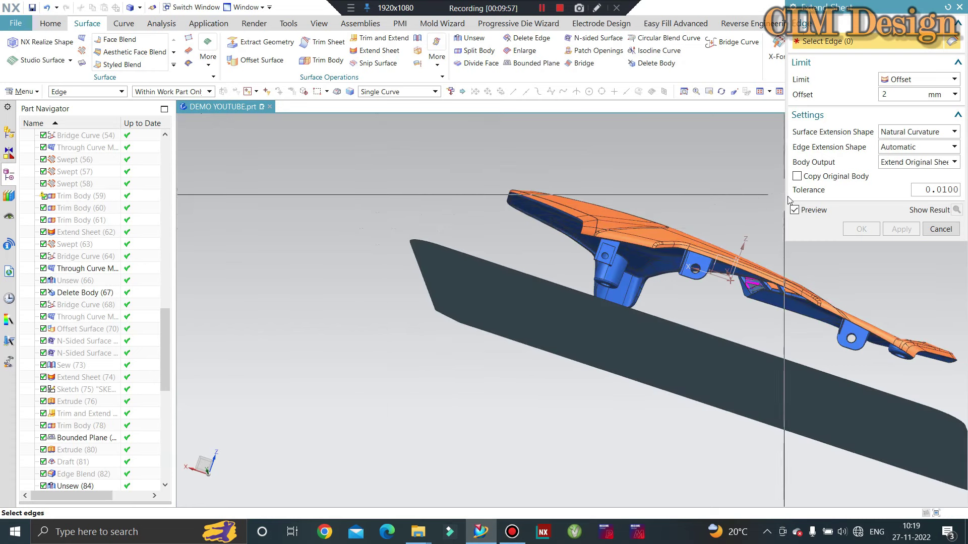
key("Escape")
middle_click_drag(715, 339, 834, 248)
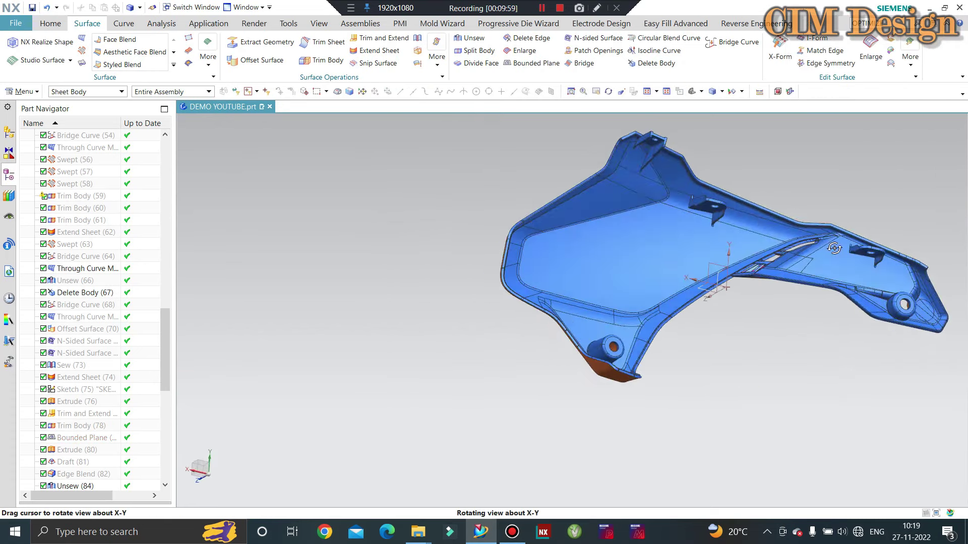
Step: Zoom into the recessed pocket and extend its fin-sheet patch edges by 2 mm
scroll(827, 252, "up", 2)
scroll(787, 272, "up", 3)
scroll(771, 285, "up", 3)
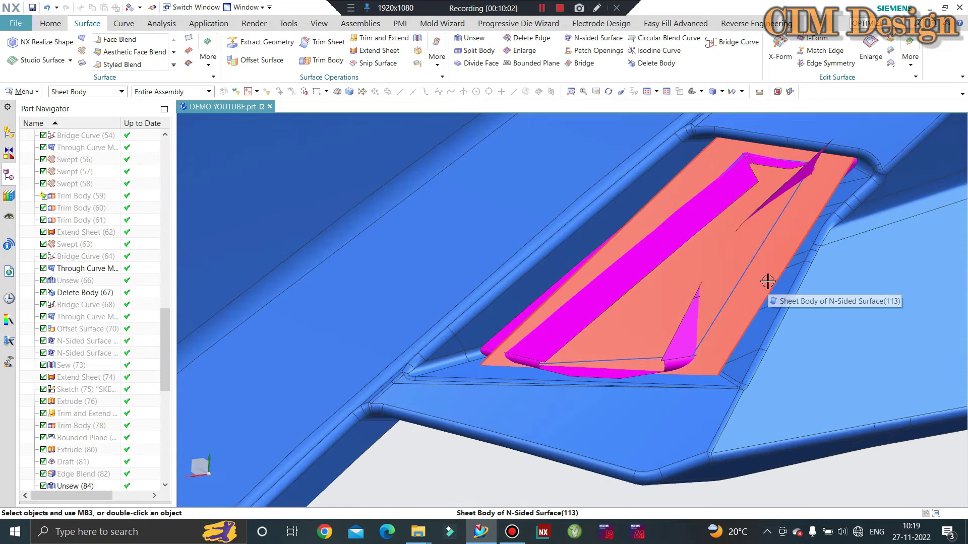
middle_click_drag(737, 294, 718, 287)
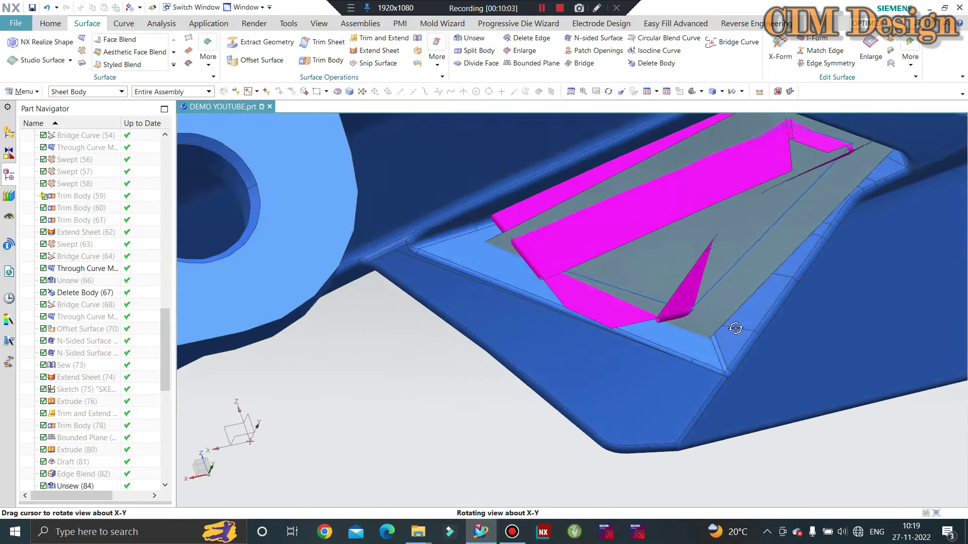
scroll(751, 340, "up", 2)
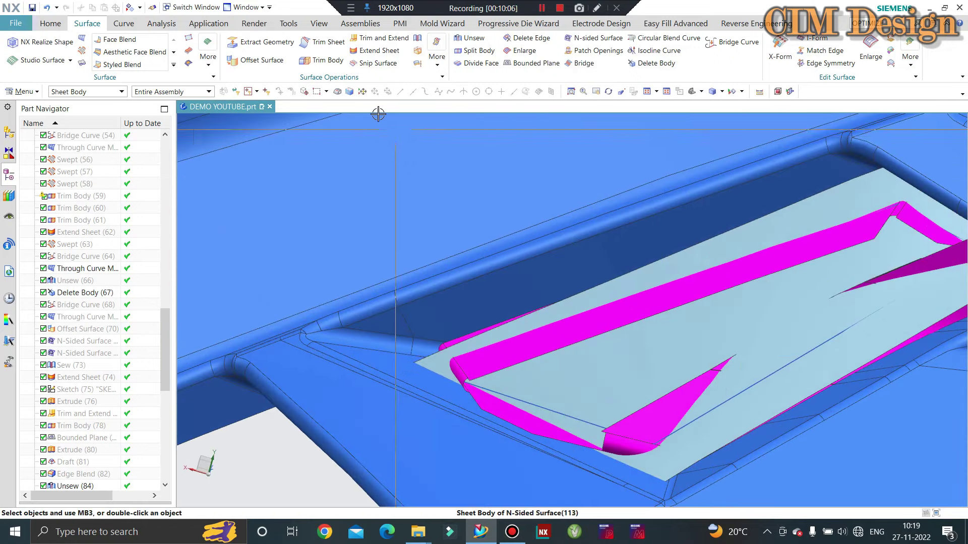
left_click(373, 49)
scroll(708, 353, "up", 3)
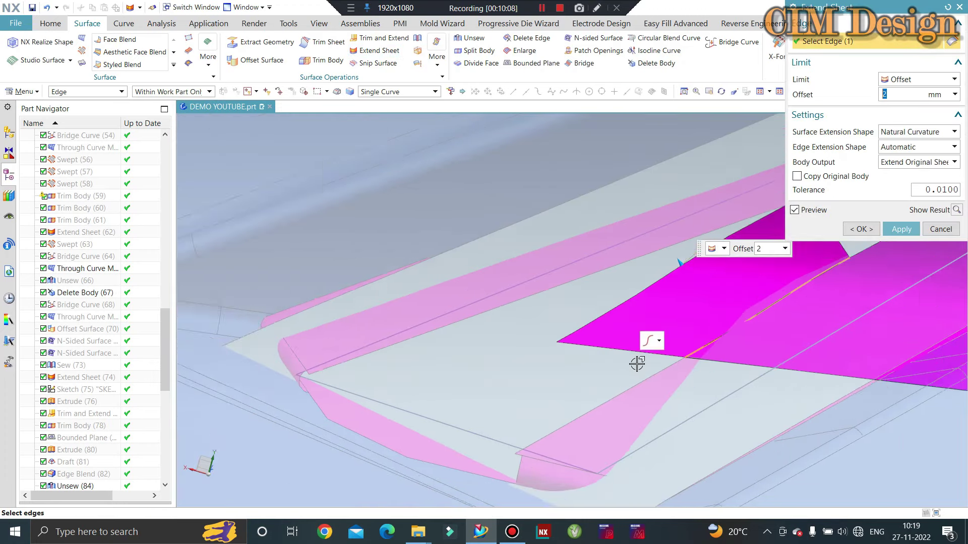
mouse_move(649, 356)
middle_mouse_down()
mouse_move(820, 270)
mouse_move(861, 265)
middle_mouse_up()
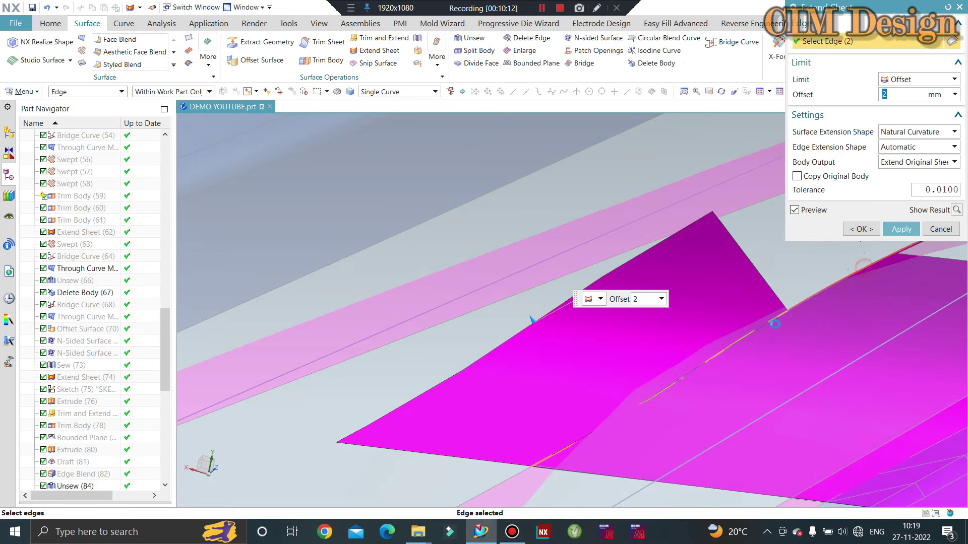
scroll(775, 324, "down", 2)
scroll(728, 324, "down", 2)
middle_click(683, 345)
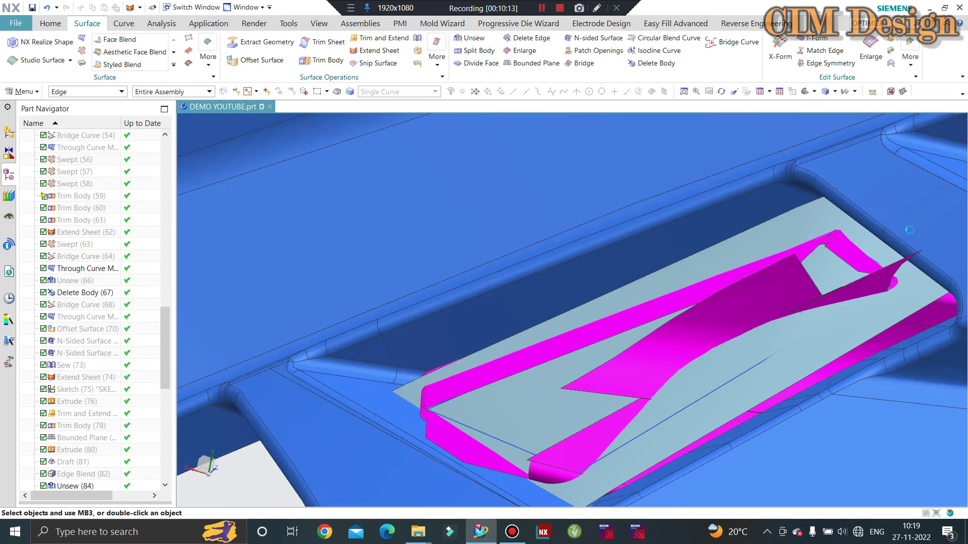
scroll(832, 285, "up", 2)
scroll(474, 281, "down", 3)
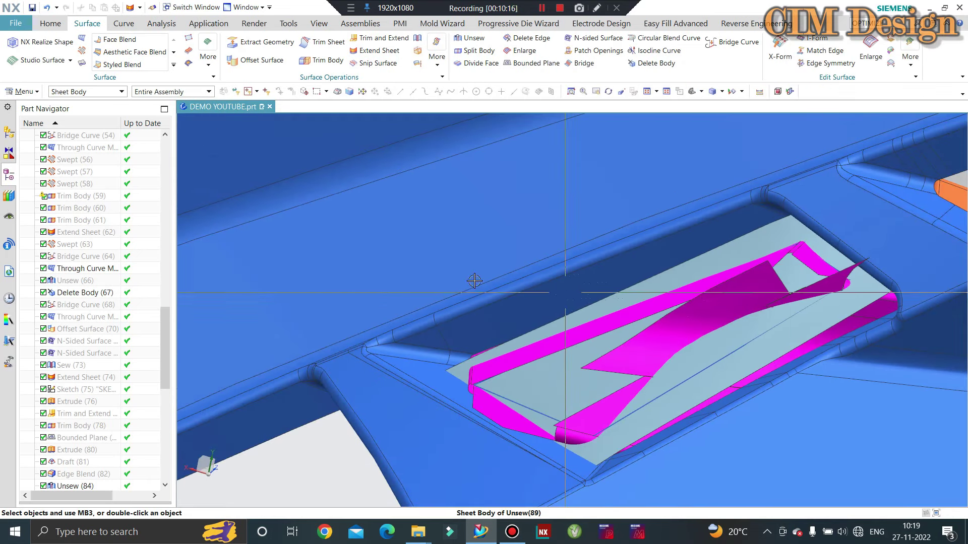
Step: Trim and Extend the pocket patch sheet (target) back to the offset face (tool)
left_click(376, 43)
left_click(543, 373)
middle_click(875, 157)
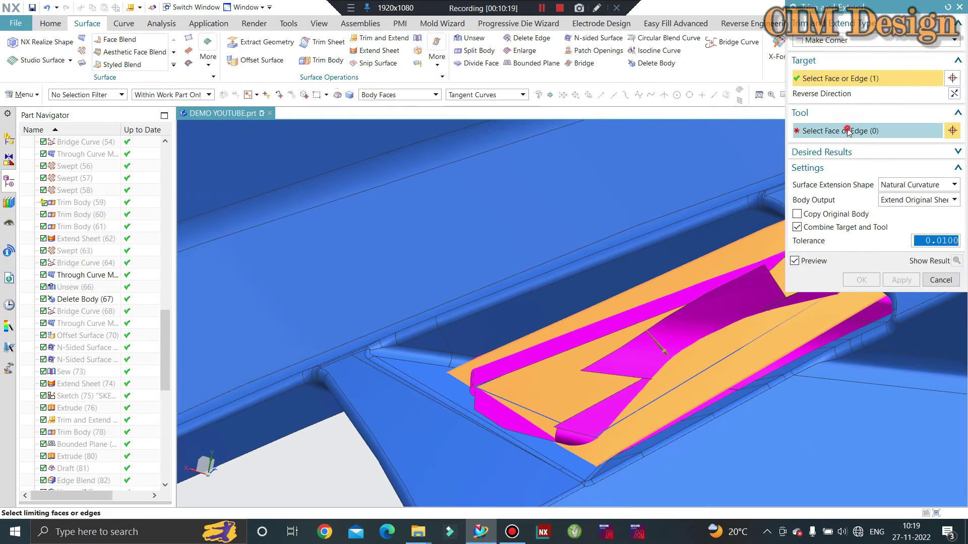
left_click(507, 369)
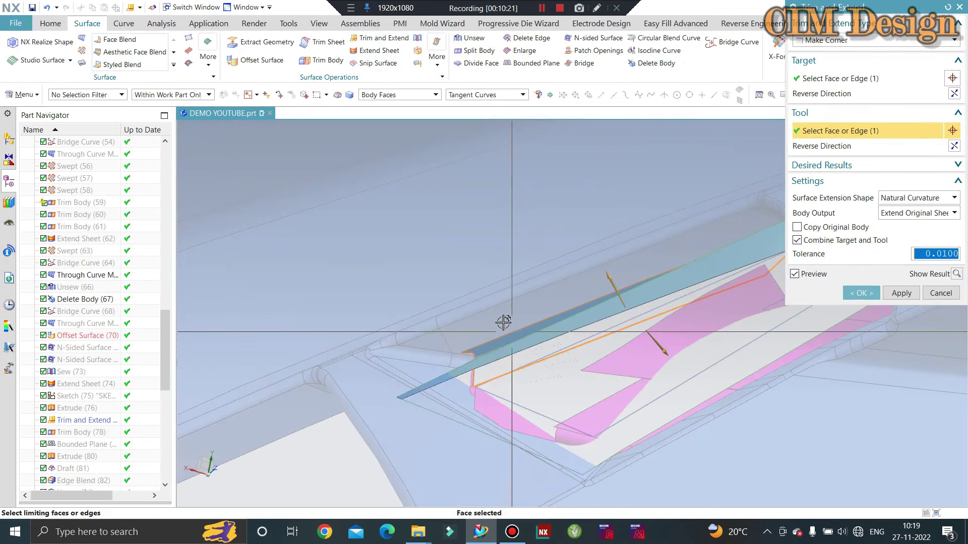
middle_click(555, 358)
mouse_move(554, 358)
middle_mouse_down()
mouse_move(587, 337)
mouse_move(320, 120)
middle_mouse_up()
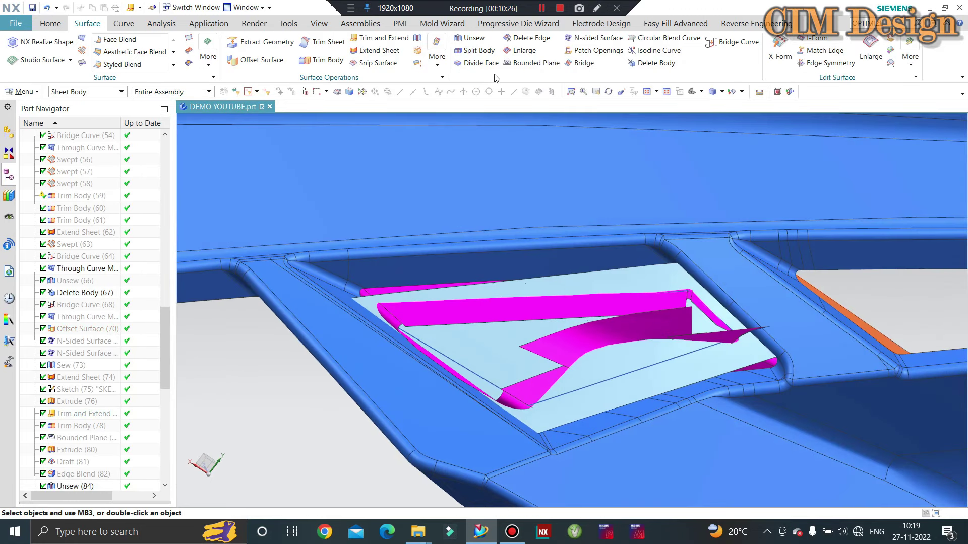
Step: Set the pocket sheet as Sew target and add neighbouring sheets, including the fillet strip
scroll(421, 318, "down", 5)
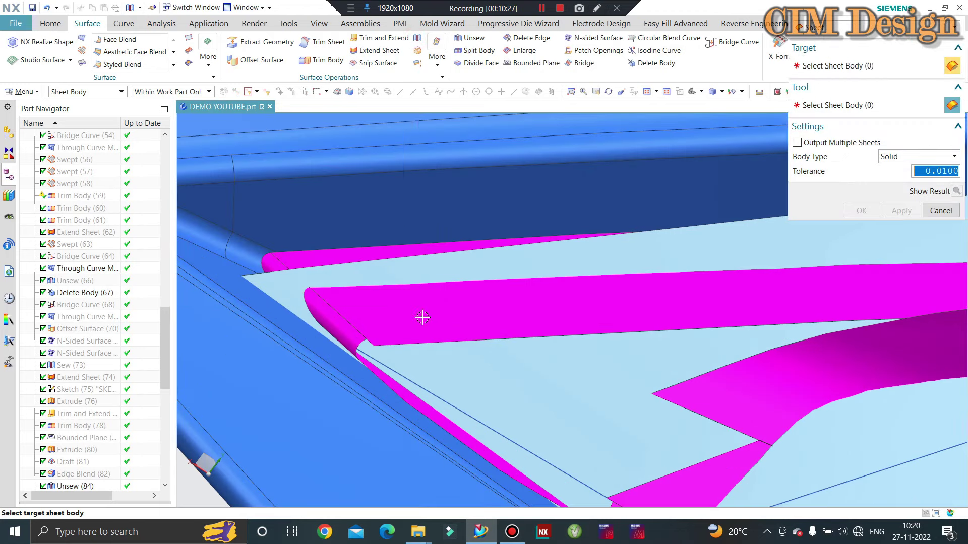
left_click(410, 309)
left_click(388, 340)
mouse_move(388, 340)
middle_mouse_down()
mouse_move(384, 353)
mouse_move(484, 393)
mouse_move(617, 392)
middle_mouse_up()
left_click(484, 393)
scroll(617, 393, "down", 2)
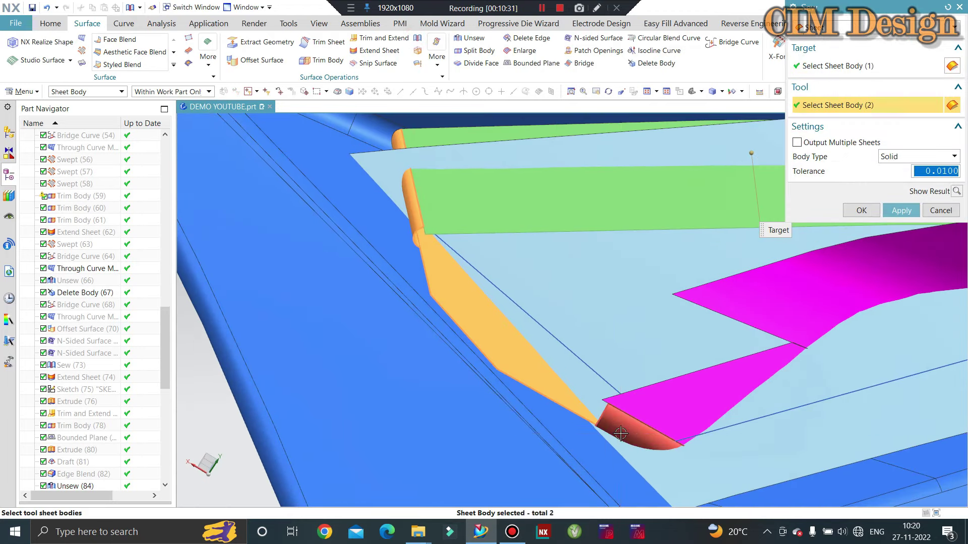
left_click(656, 402)
left_click(760, 288)
Step: Add the remaining and corner sheets, then sew all eight into one sheet body
scroll(581, 428, "up", 3)
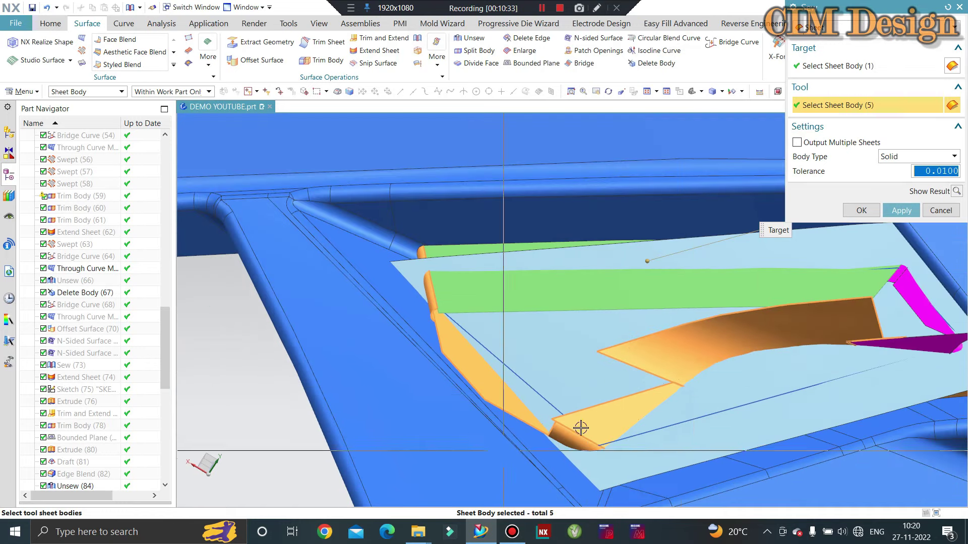
scroll(963, 330, "down", 2)
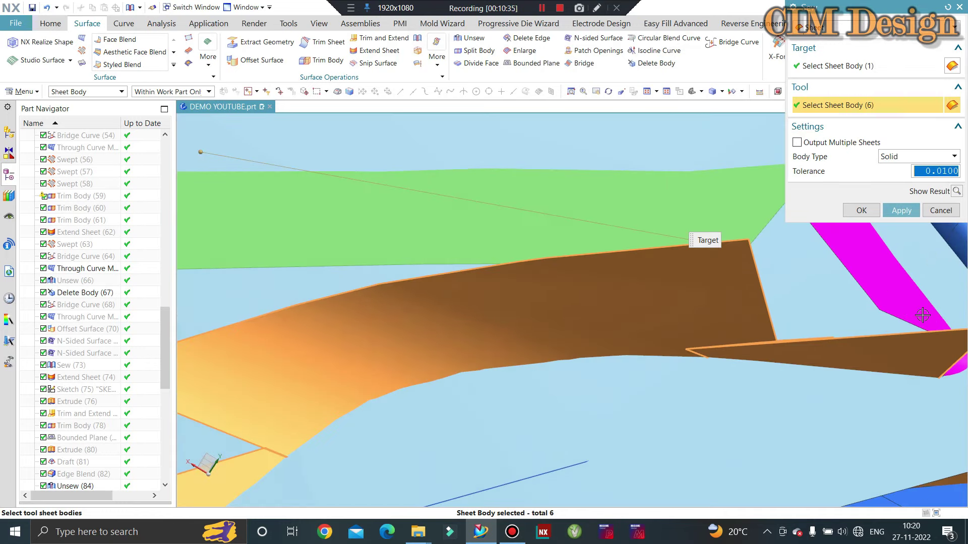
left_click(932, 302)
left_click(852, 341)
scroll(852, 341, "up", 2)
scroll(852, 341, "down", 1)
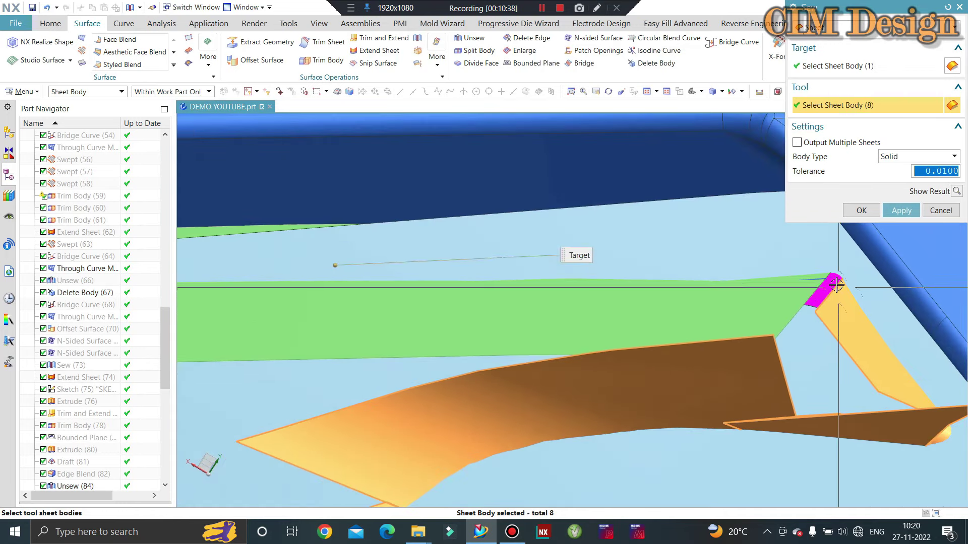
middle_click(817, 310)
scroll(800, 320, "down", 1)
middle_click(540, 126)
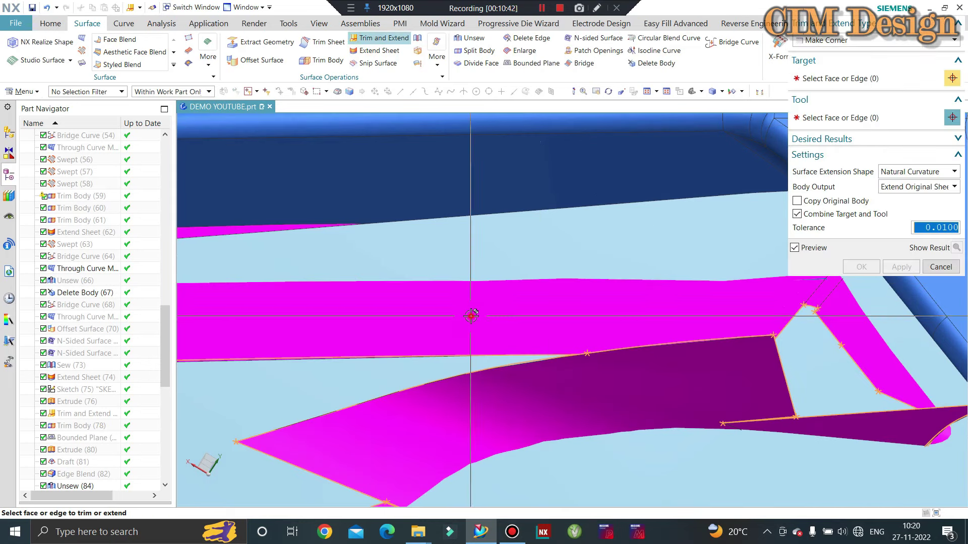
Step: Set the ten sewn faces as Trim and Extend target and the light-blue sheet as tool
left_click(611, 283)
scroll(631, 273, "up", 1)
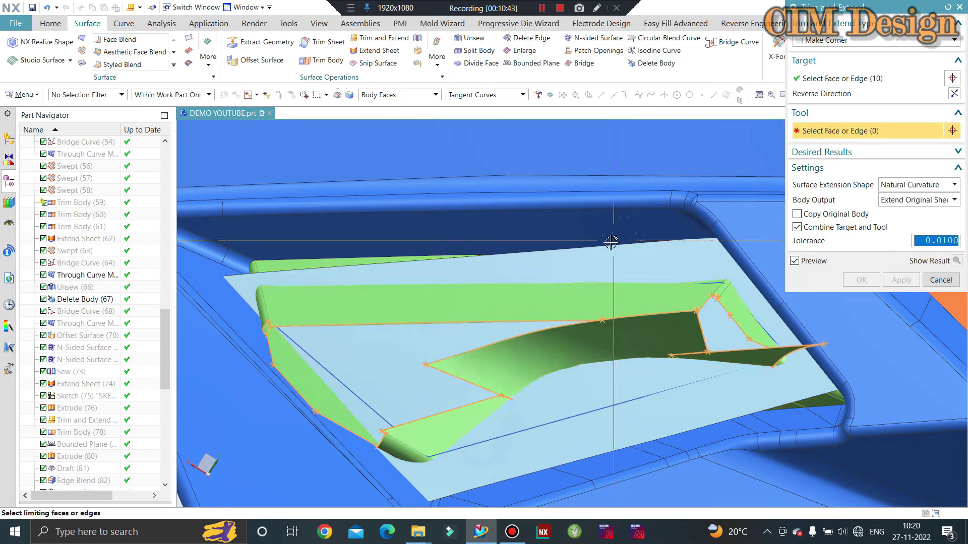
left_click(666, 266)
scroll(661, 323, "down", 3)
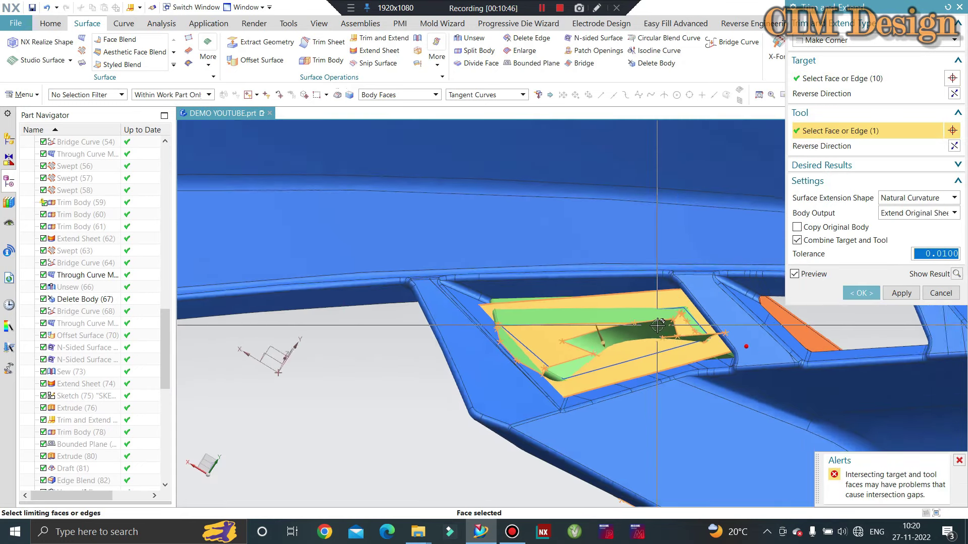
mouse_move(644, 359)
middle_mouse_down()
mouse_move(528, 213)
mouse_move(557, 323)
mouse_move(552, 234)
mouse_move(553, 246)
middle_mouse_up()
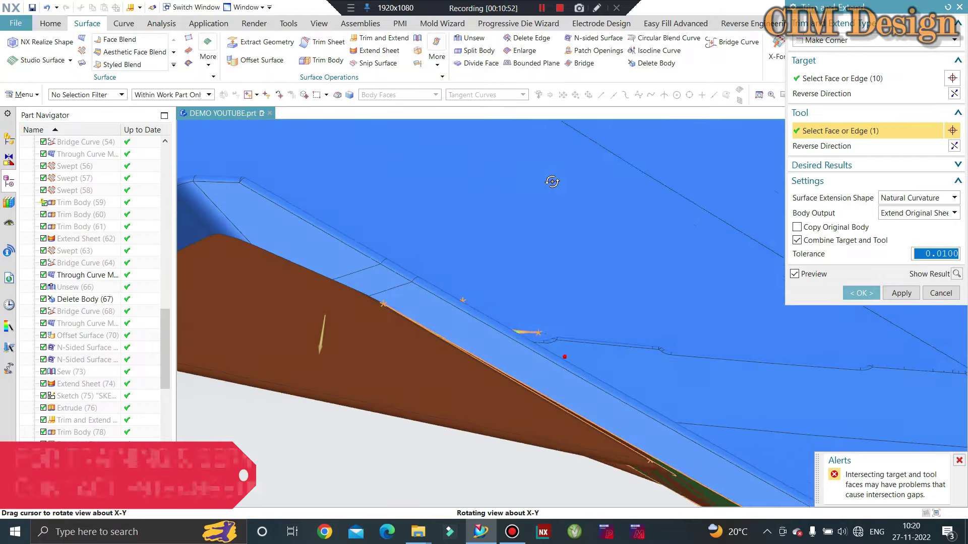
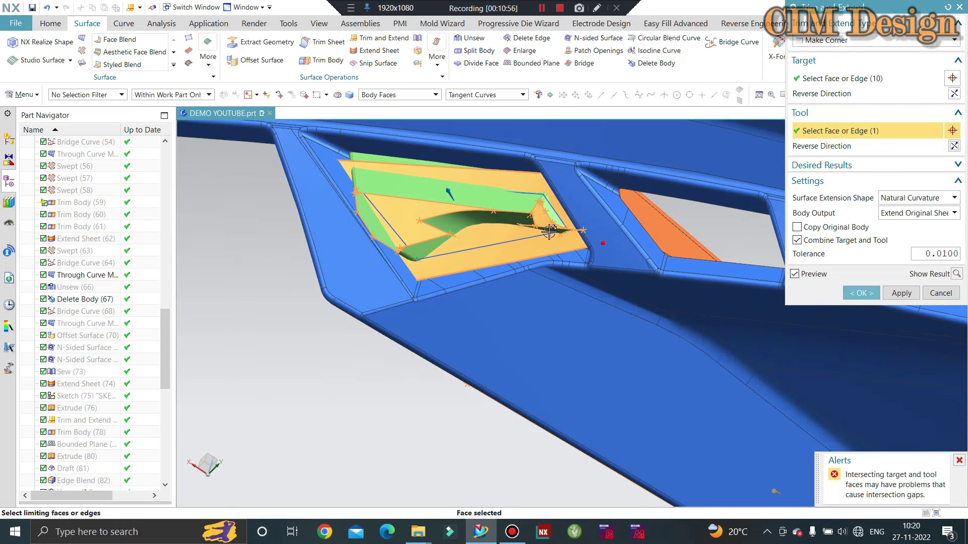
Step: Apply the pending trim-and-extend and orbit to view the vent area
middle_click(661, 201)
middle_click_drag(660, 201, 587, 136)
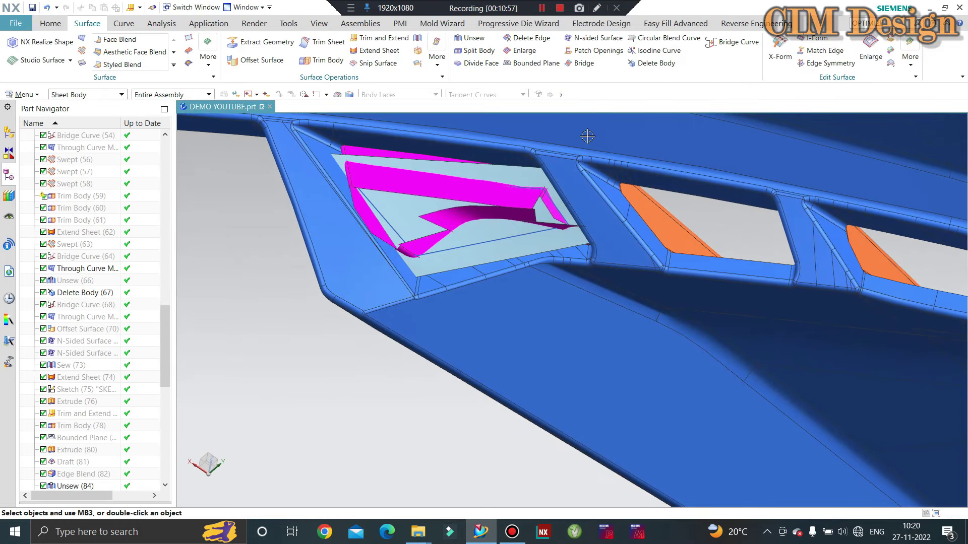
middle_click_drag(586, 271, 501, 253)
middle_click_drag(371, 353, 369, 223)
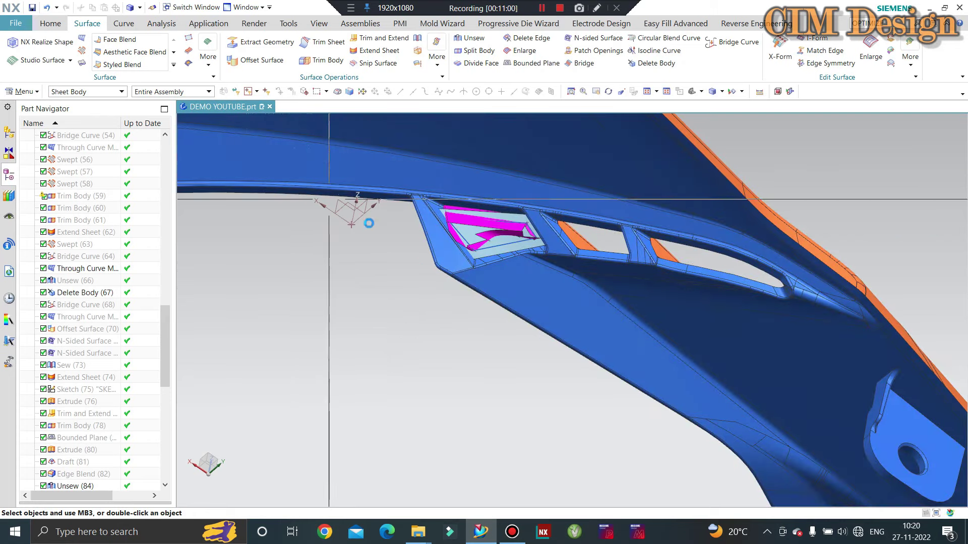
Step: Hide the large blue panel body so only magenta and light-blue surfaces remain
key("ctrl+shift+i")
left_click(303, 134)
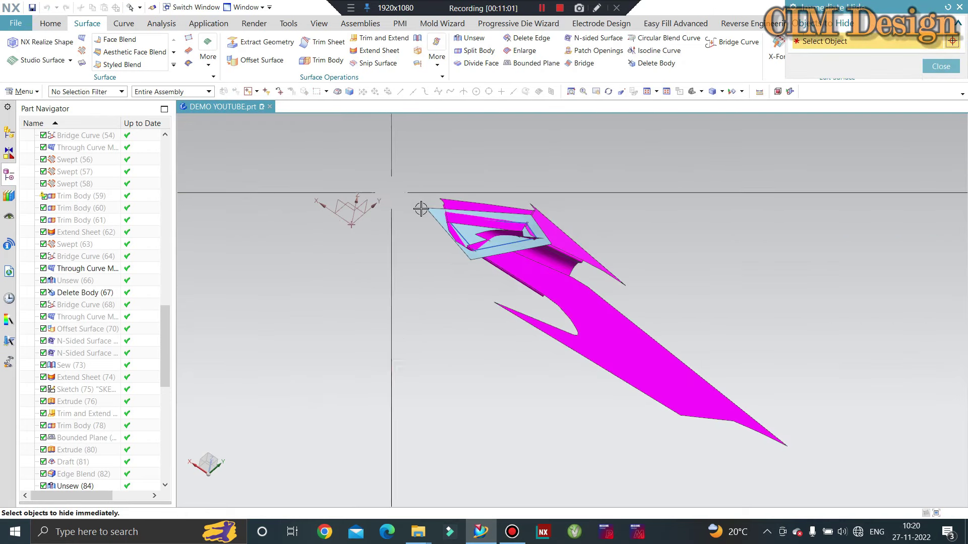
middle_click_drag(482, 279, 464, 352)
scroll(503, 394, "up", 3)
scroll(524, 391, "up", 3)
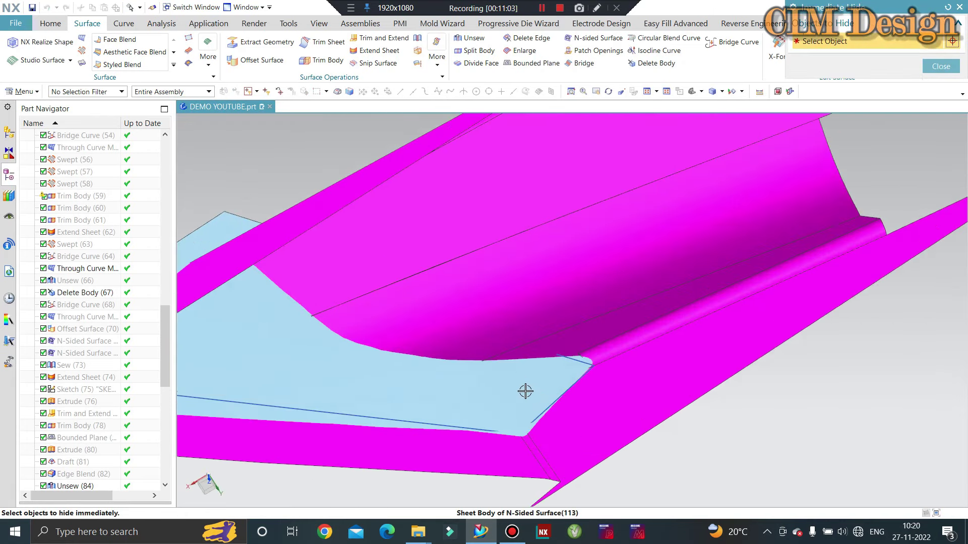
scroll(574, 365, "up", 2)
scroll(574, 360, "up", 2)
scroll(585, 350, "up", 2)
scroll(579, 342, "up", 2)
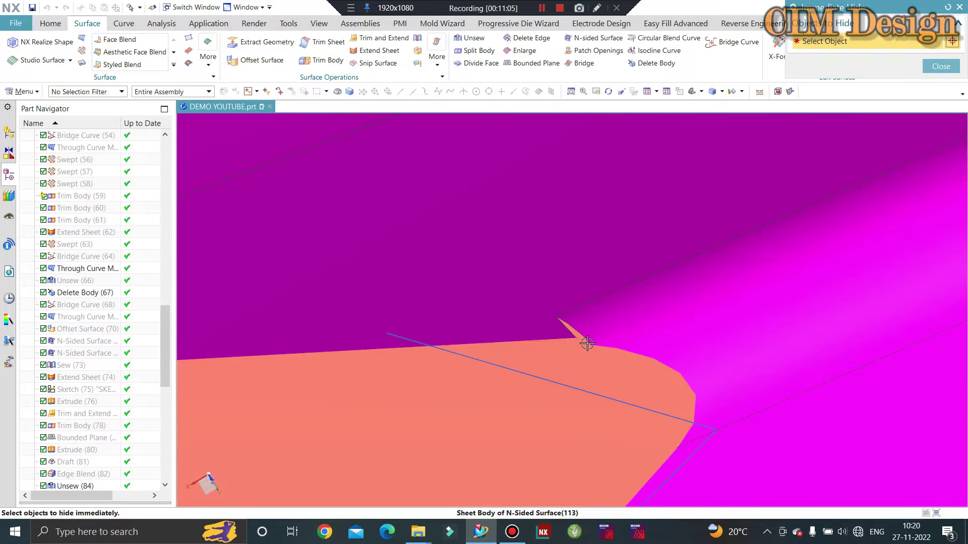
scroll(584, 339, "up", 2)
middle_click(585, 336)
Step: Zoom and orbit to inspect the remaining magenta and light-blue surfaces
scroll(585, 323, "down", 2)
scroll(587, 317, "down", 2)
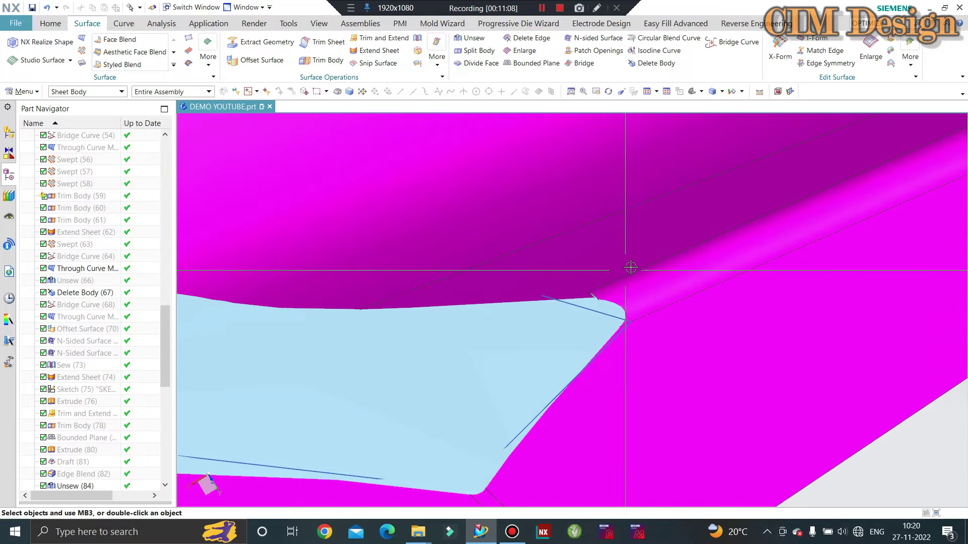
scroll(591, 314, "down", 2)
scroll(594, 312, "down", 2)
scroll(604, 307, "down", 2)
mouse_move(605, 308)
middle_mouse_down()
mouse_move(582, 294)
mouse_move(579, 264)
mouse_move(566, 287)
mouse_move(587, 317)
middle_mouse_up()
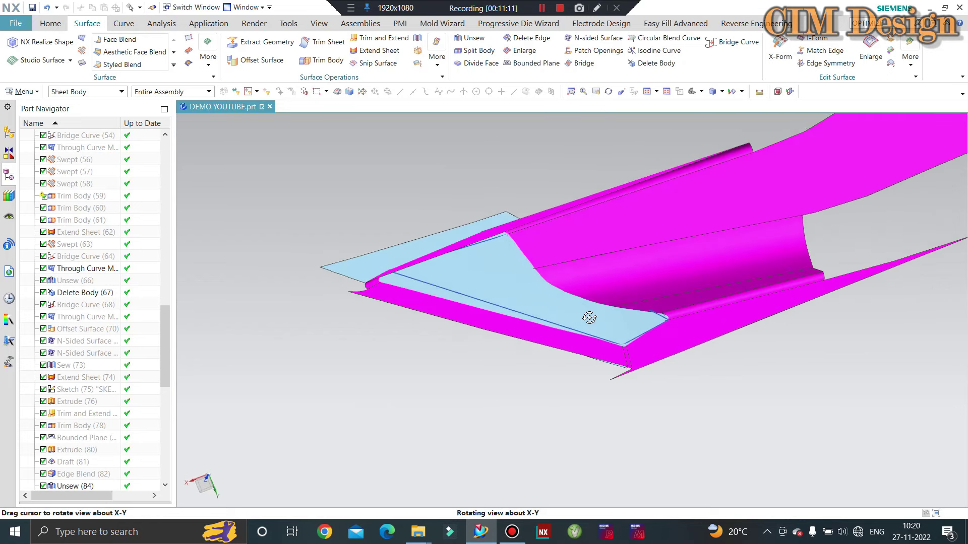
scroll(655, 310, "up", 3)
scroll(664, 310, "up", 2)
scroll(650, 330, "up", 2)
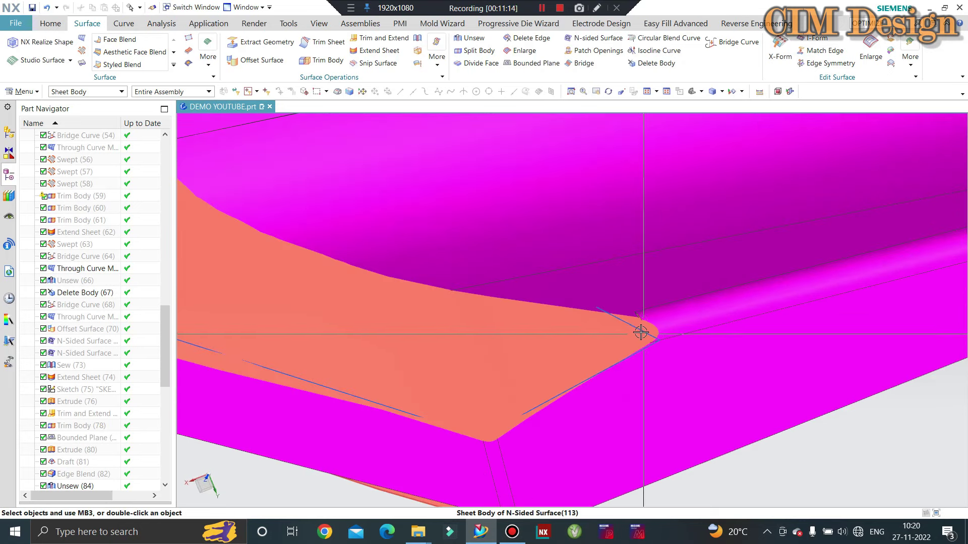
scroll(640, 332, "down", 2)
scroll(625, 338, "down", 2)
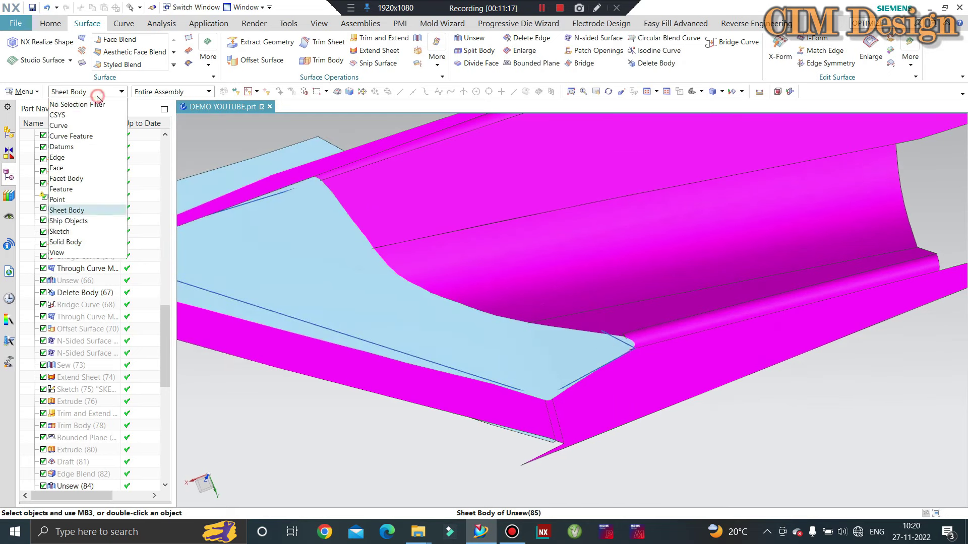
scroll(605, 341, "up", 2)
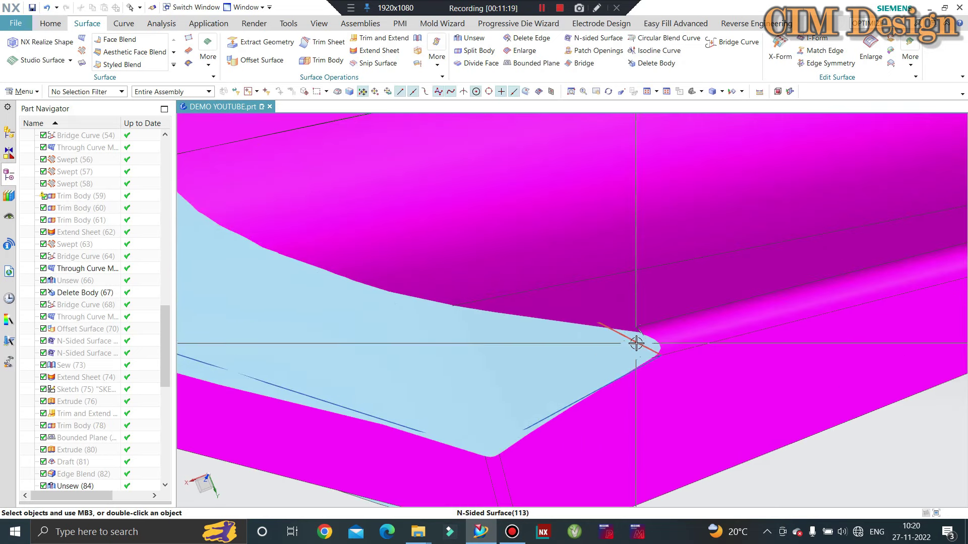
scroll(638, 342, "down", 1)
scroll(563, 349, "down", 1)
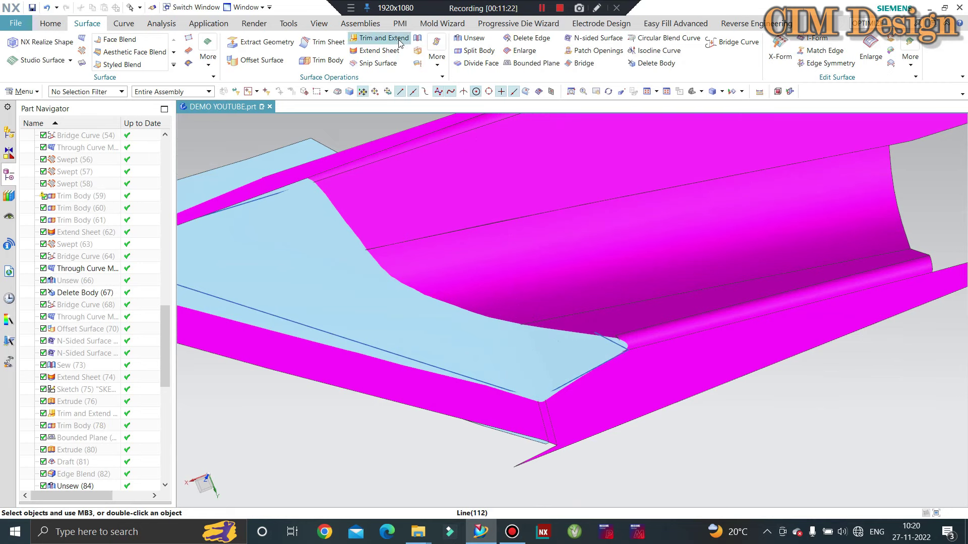
Step: Offset the selected patch face by 0.2 mm into a new surface
left_click(260, 61)
left_click(605, 327)
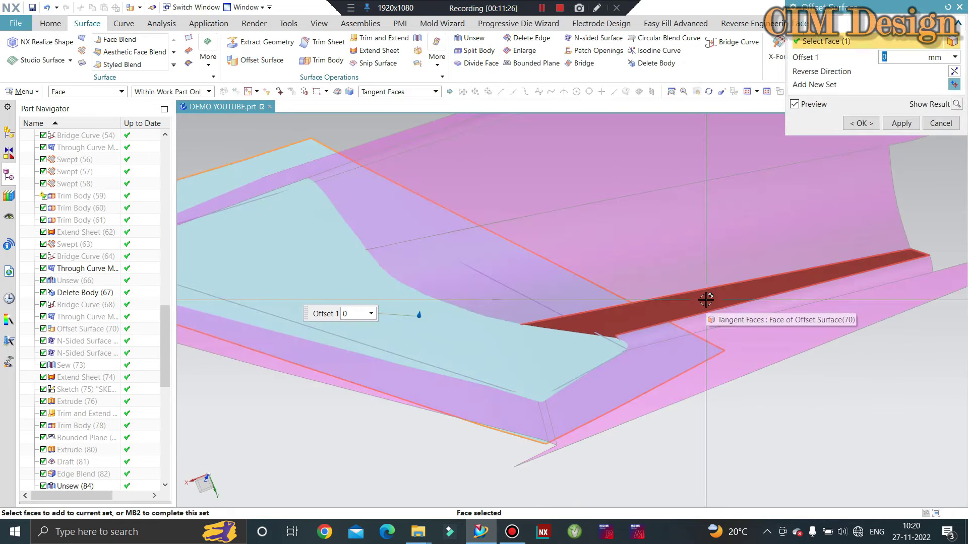
key("Return")
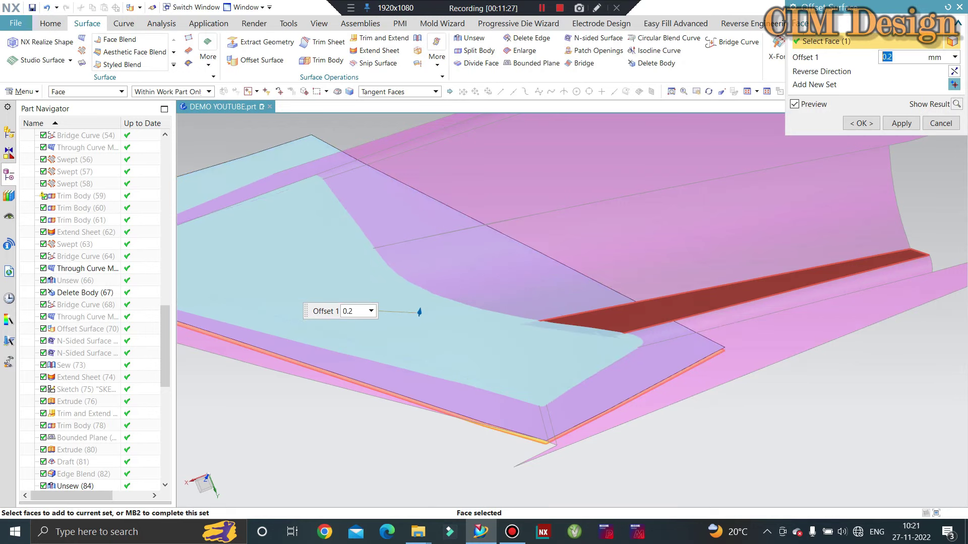
middle_click(626, 339)
scroll(626, 340, "up", 3)
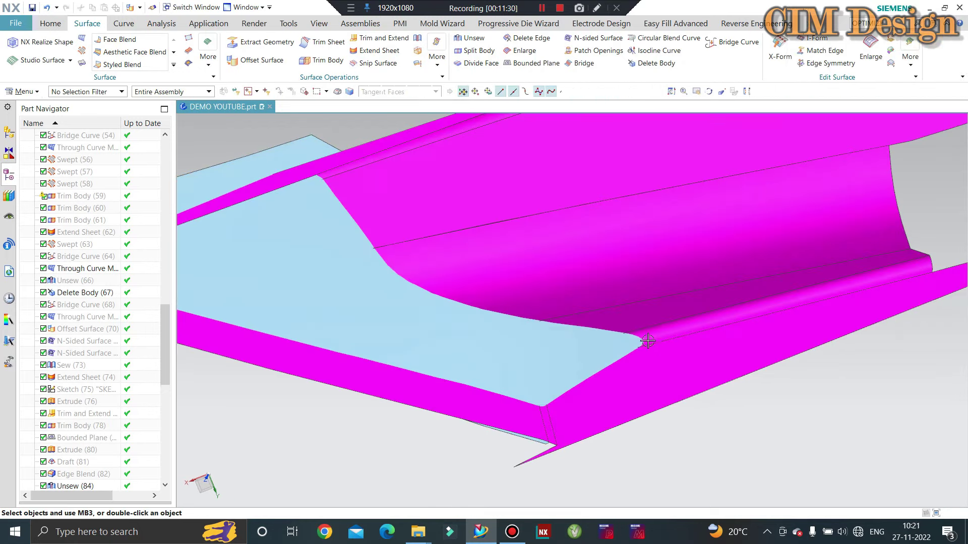
scroll(626, 339, "up", 3)
scroll(638, 341, "down", 5)
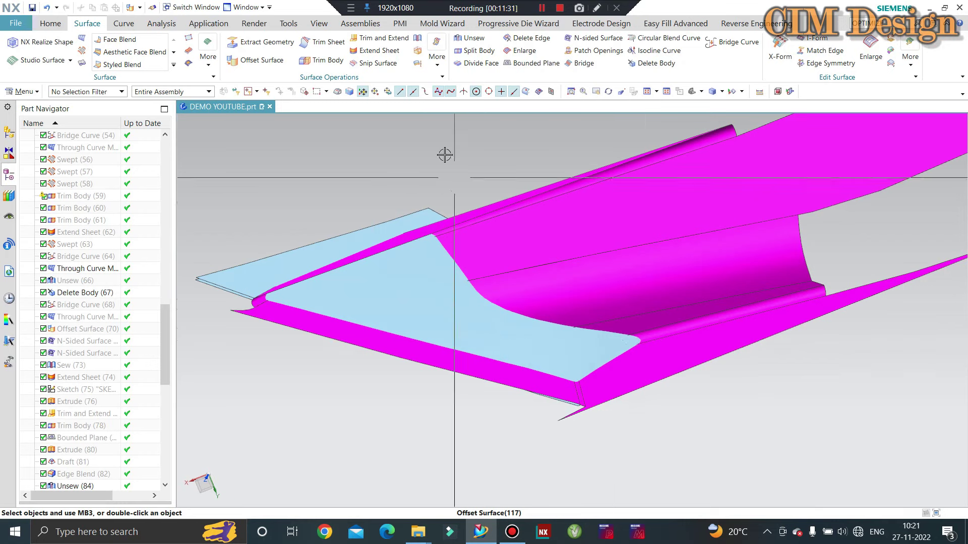
mouse_move(445, 155)
middle_mouse_down()
mouse_move(424, 138)
mouse_move(438, 145)
middle_mouse_up()
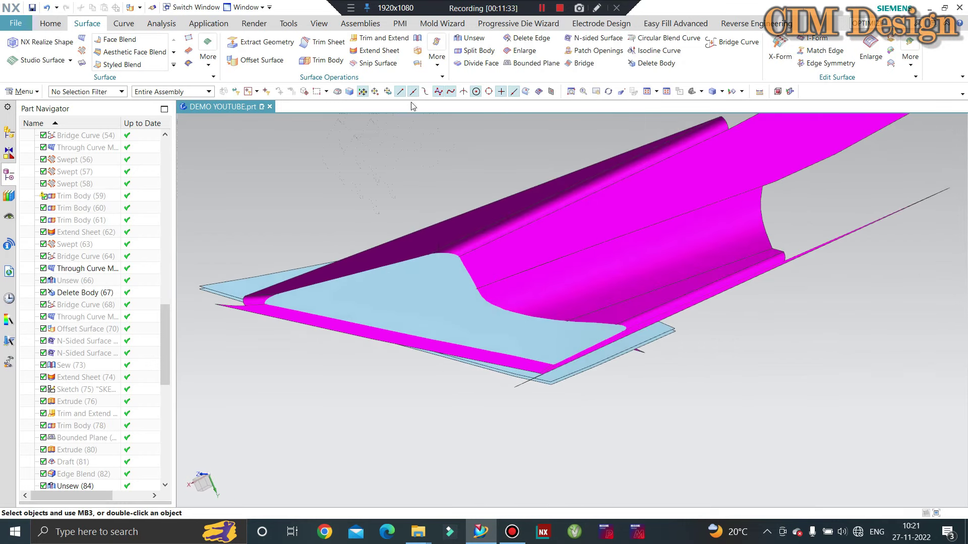
Step: Set up a Make Corner trim with the light-blue sheet as target and magenta faces as tool
left_click(379, 41)
left_click(401, 281)
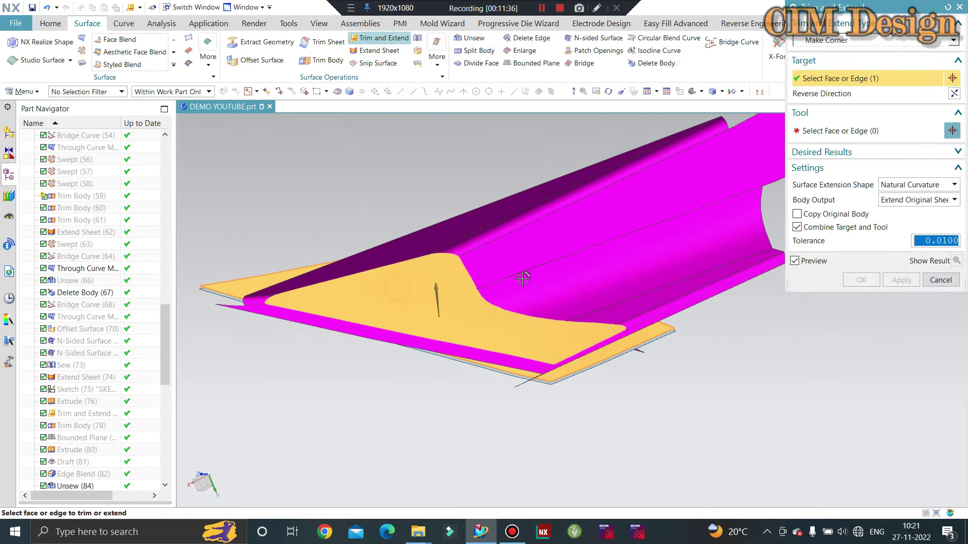
left_click(566, 243)
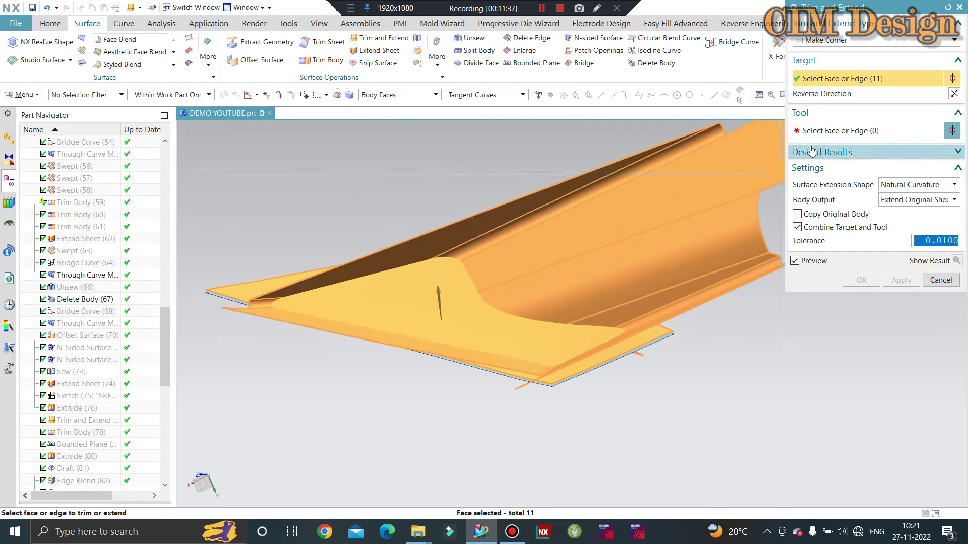
middle_click(599, 255)
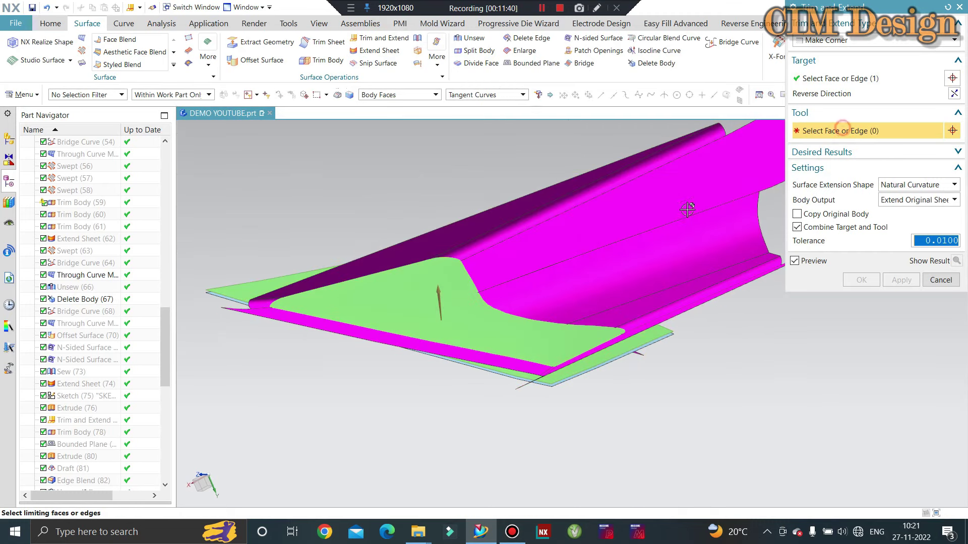
left_click(614, 279)
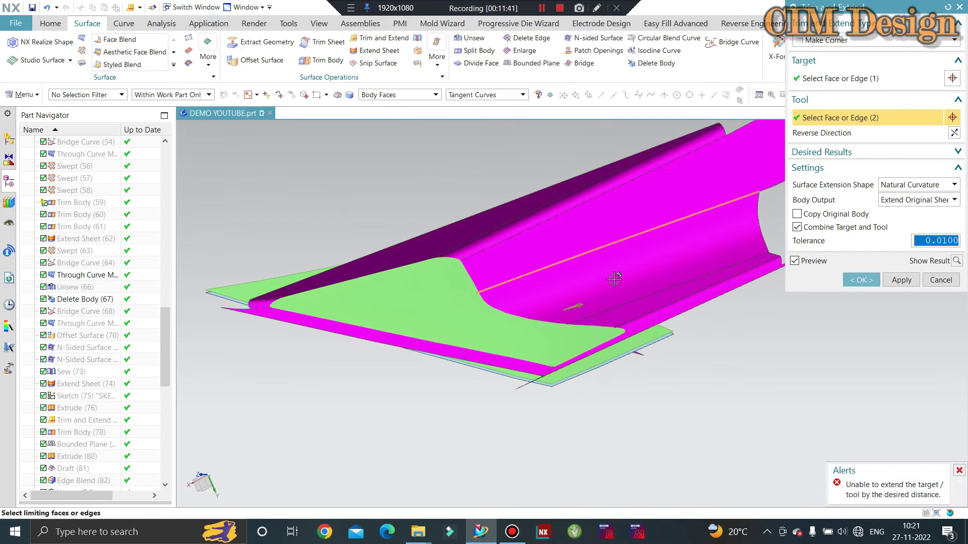
scroll(564, 261, "up", 2)
left_click(537, 258)
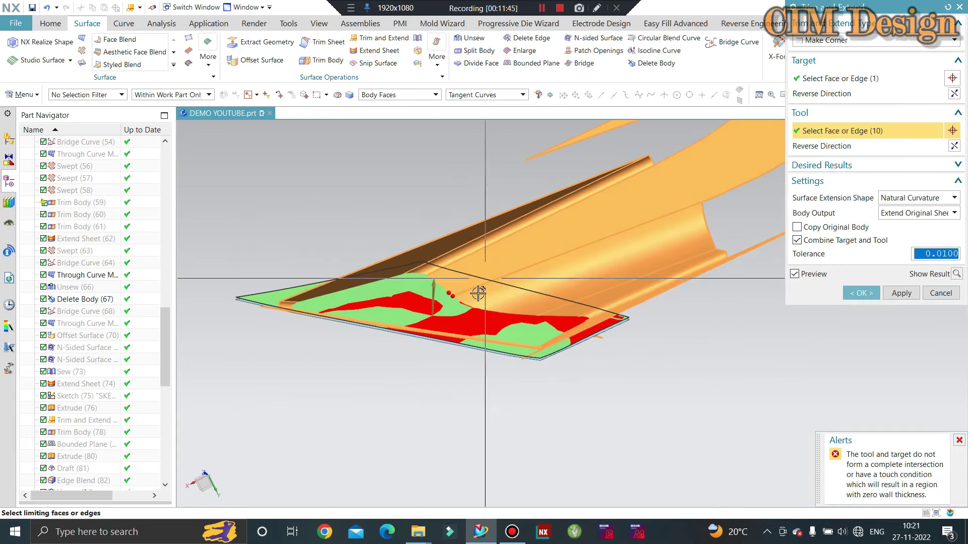
Step: Reverse the trim direction, check the preview and apply the trim
scroll(443, 292, "up", 3)
scroll(423, 302, "up", 2)
scroll(325, 292, "up", 2)
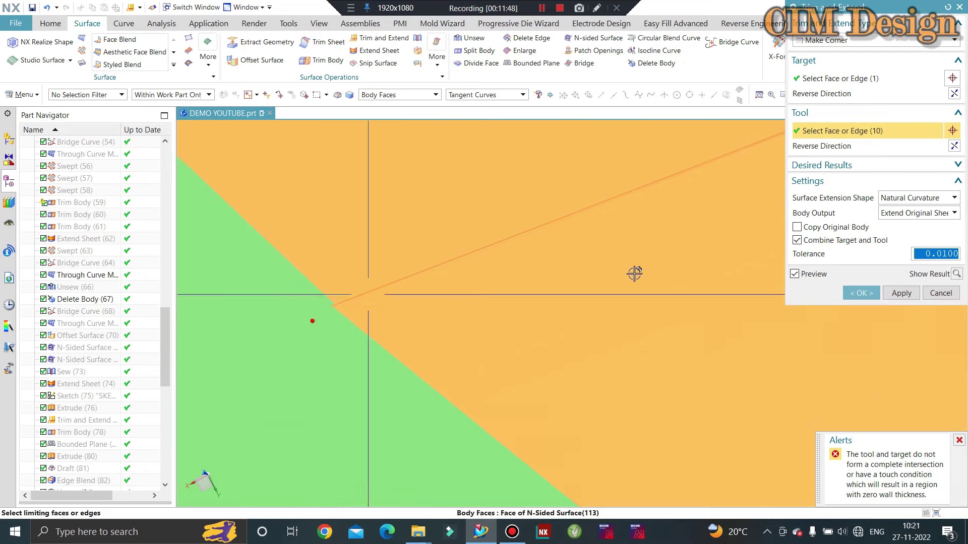
left_click(953, 147)
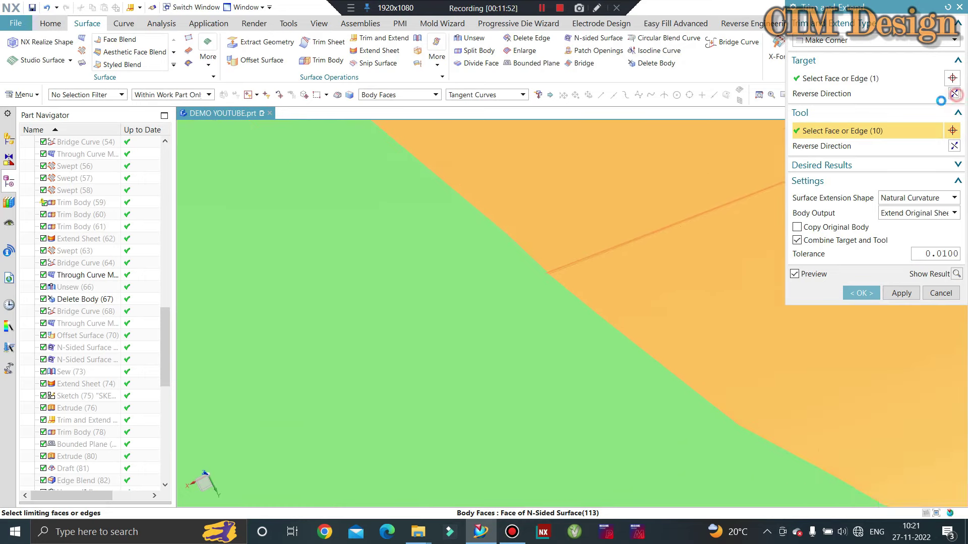
scroll(509, 271, "down", 3)
mouse_move(518, 302)
middle_mouse_down()
mouse_move(516, 313)
mouse_move(544, 183)
middle_mouse_up()
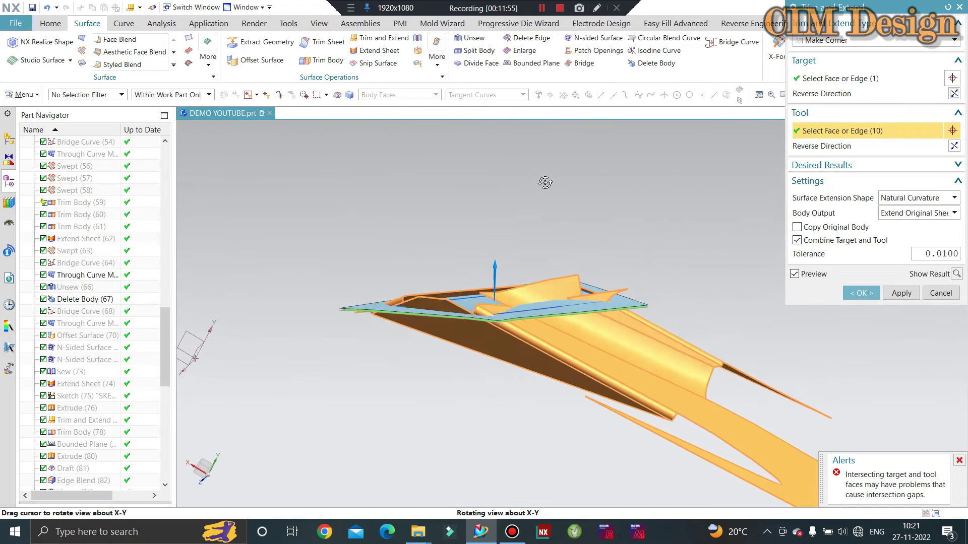
scroll(518, 318, "up", 3)
scroll(518, 318, "up", 3)
middle_click(550, 316)
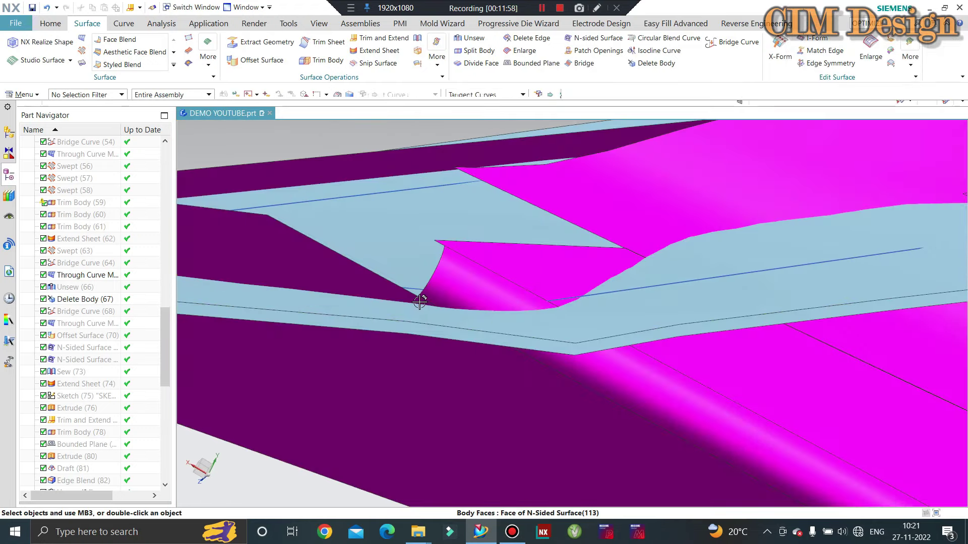
mouse_move(562, 315)
middle_mouse_down()
mouse_move(558, 335)
mouse_move(454, 165)
middle_mouse_up()
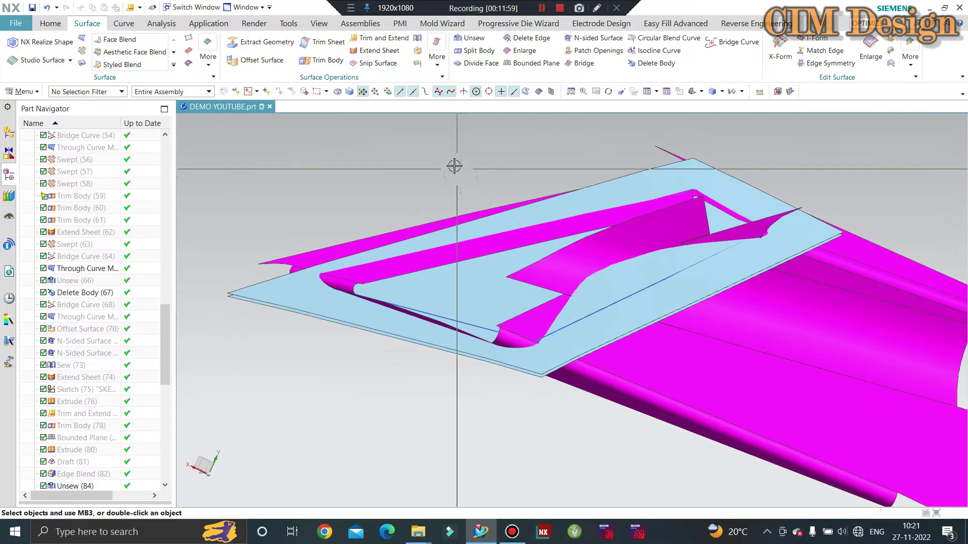
Step: Sew the target sheet body together with the other sheets
left_click(416, 41)
left_click(778, 372)
mouse_move(658, 339)
middle_mouse_down()
mouse_move(640, 408)
mouse_move(648, 488)
mouse_move(637, 443)
mouse_move(563, 384)
middle_mouse_up()
middle_click(563, 384)
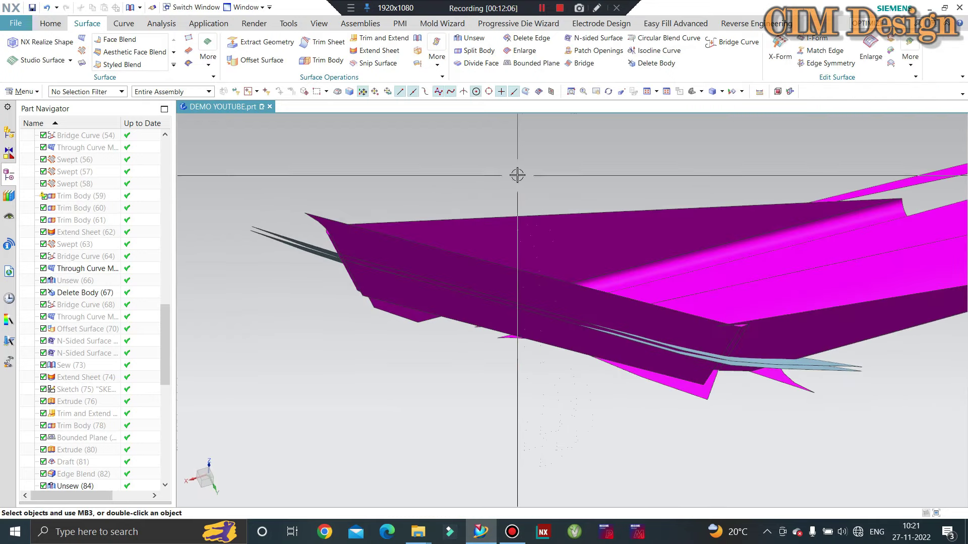
Step: Delete the chosen leftover body
left_click(655, 63)
scroll(301, 248, "up", 3)
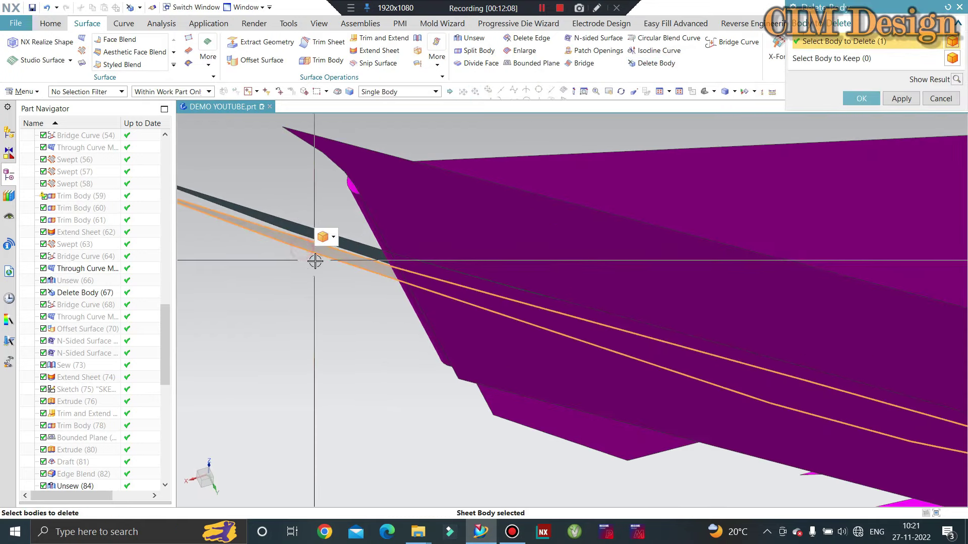
middle_click(315, 261)
Step: Trim and extend the ten magenta target faces up to the selected tool face
left_click(383, 41)
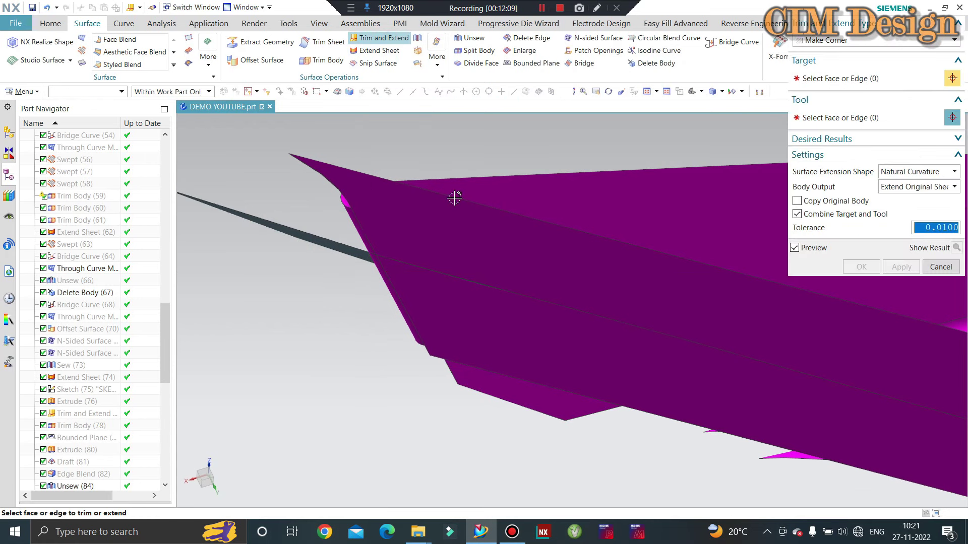
left_click(465, 208)
middle_click(304, 243)
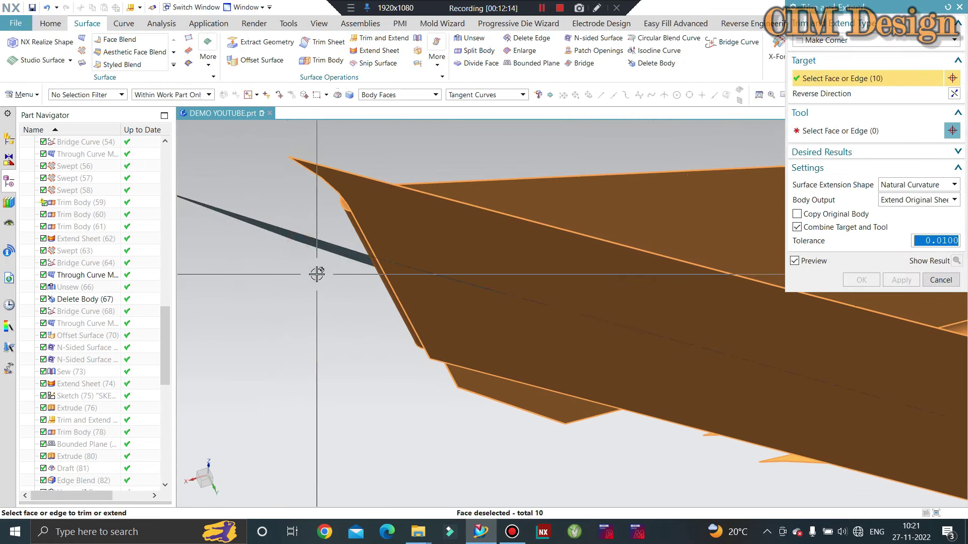
left_click(313, 252)
mouse_move(314, 252)
middle_mouse_down()
mouse_move(423, 246)
mouse_move(486, 277)
mouse_move(501, 320)
mouse_move(453, 441)
middle_mouse_up()
scroll(515, 357, "up", 5)
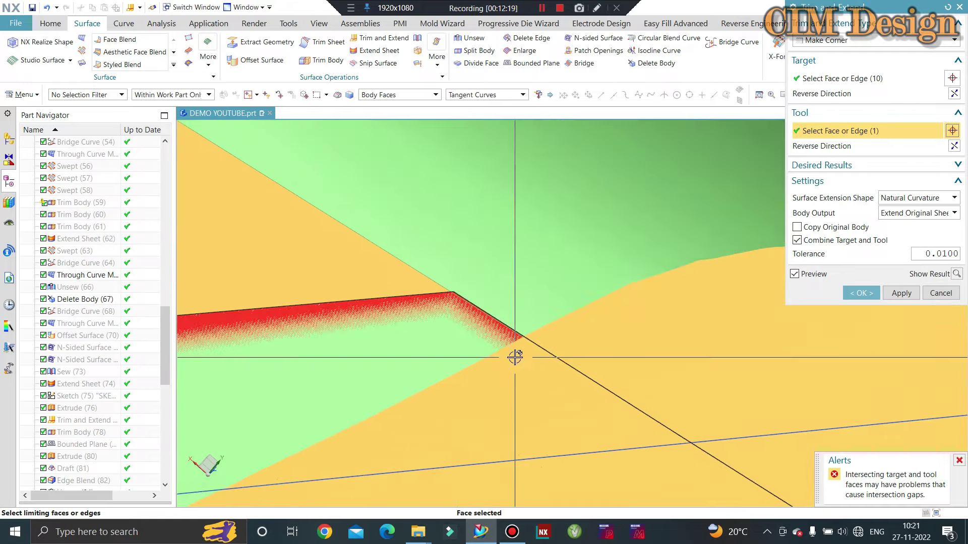
scroll(416, 266, "up", 2)
scroll(352, 227, "up", 3)
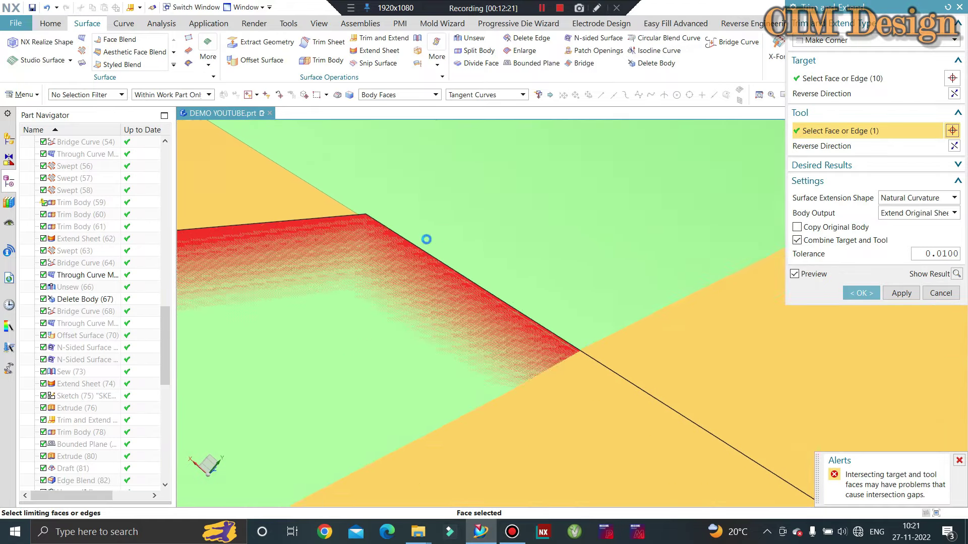
middle_click(425, 240)
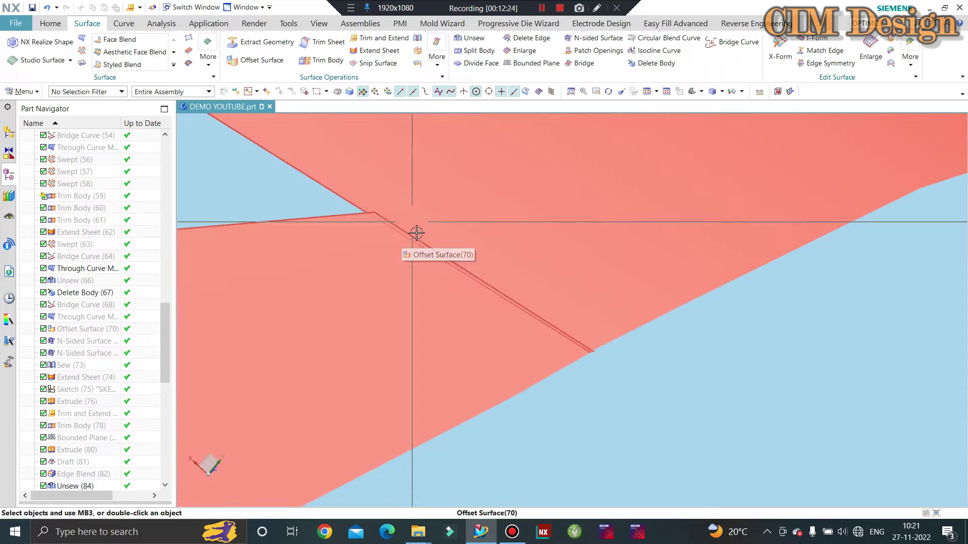
Step: Edit Sew (116) to change its tolerance from 0.0100 to 0.25
scroll(524, 319, "down", 4)
middle_click_drag(525, 319, 503, 302)
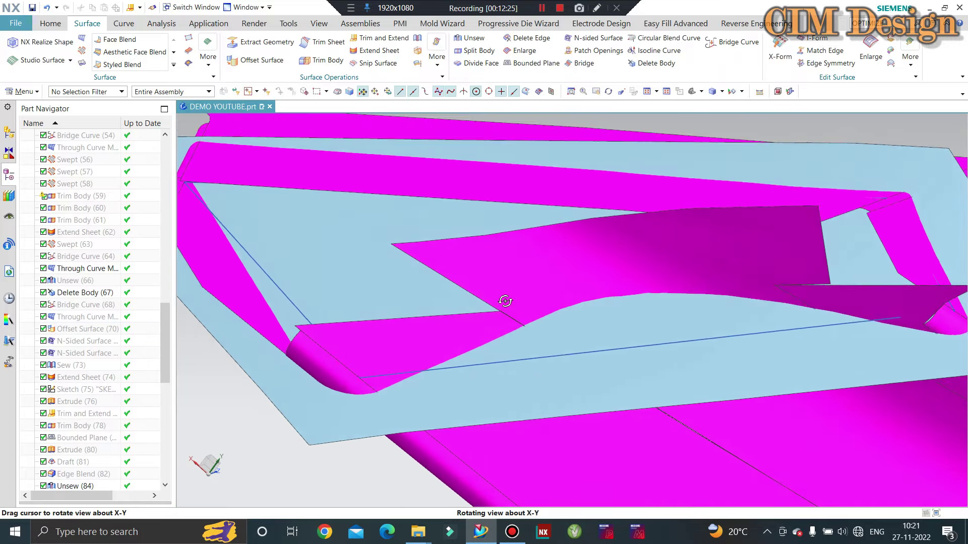
scroll(599, 279, "up", 3)
scroll(599, 279, "down", 5)
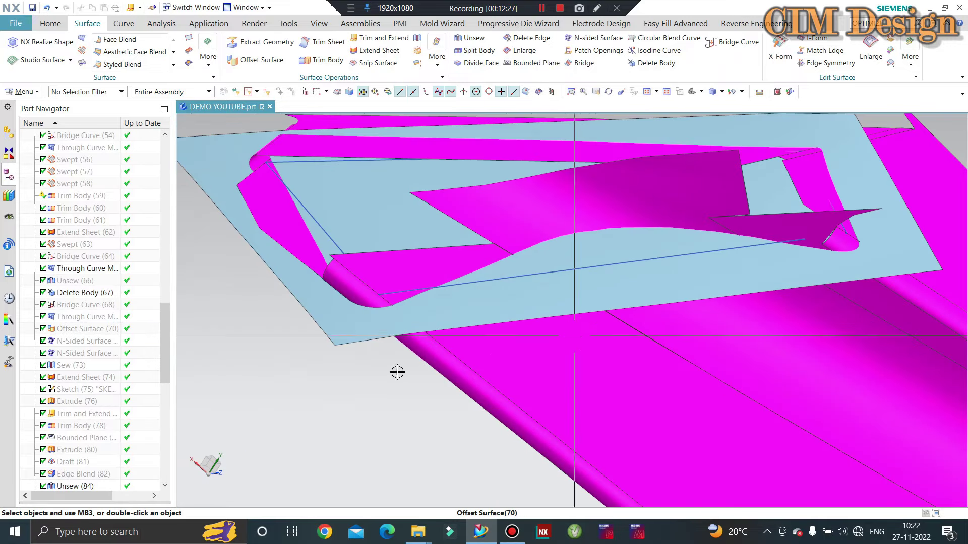
scroll(96, 470, "down", 4)
scroll(75, 448, "down", 4)
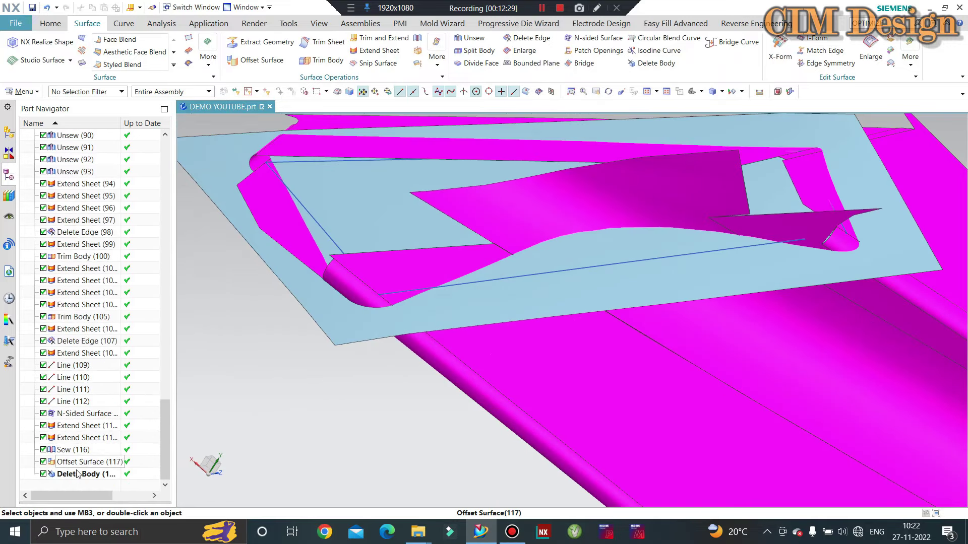
double_click(69, 451)
scroll(499, 252, "up", 5)
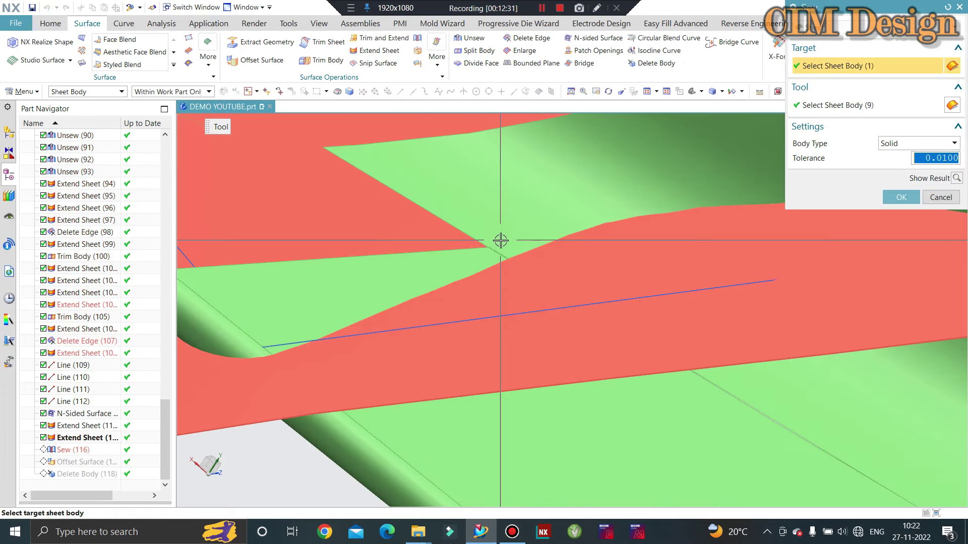
scroll(503, 247, "up", 1)
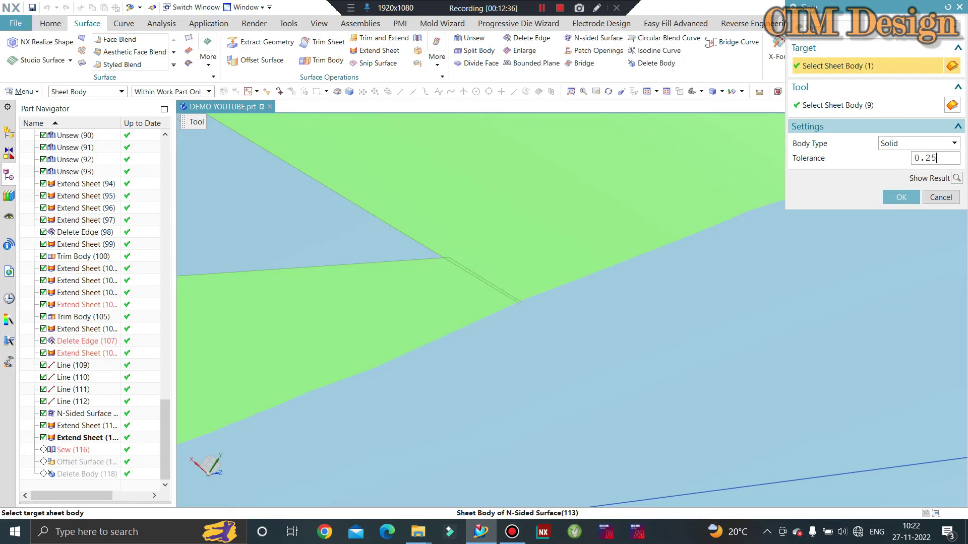
middle_click(956, 121)
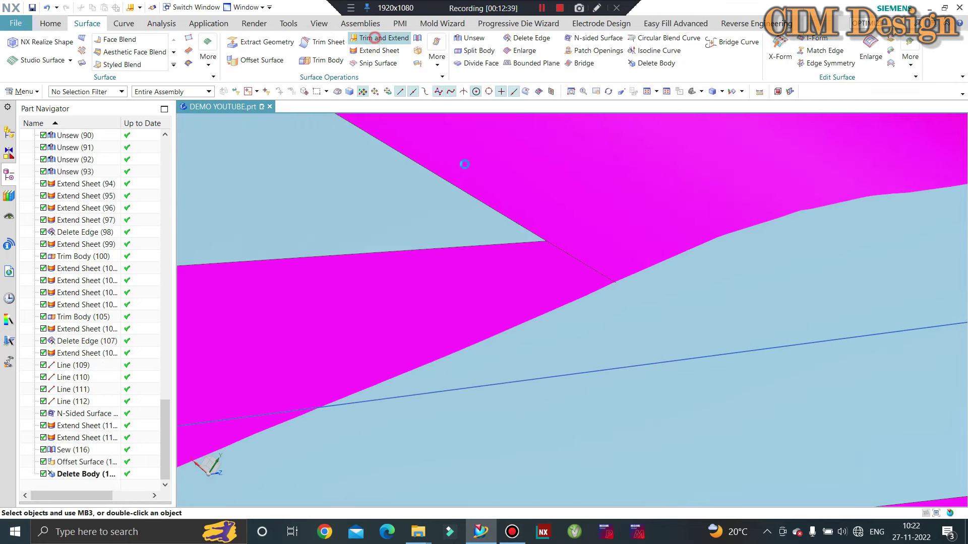
Step: Trim the blue sheet faces against the chosen tool face, then begin picking objects to restyle
left_click(375, 38)
left_click(580, 184)
middle_click(702, 278)
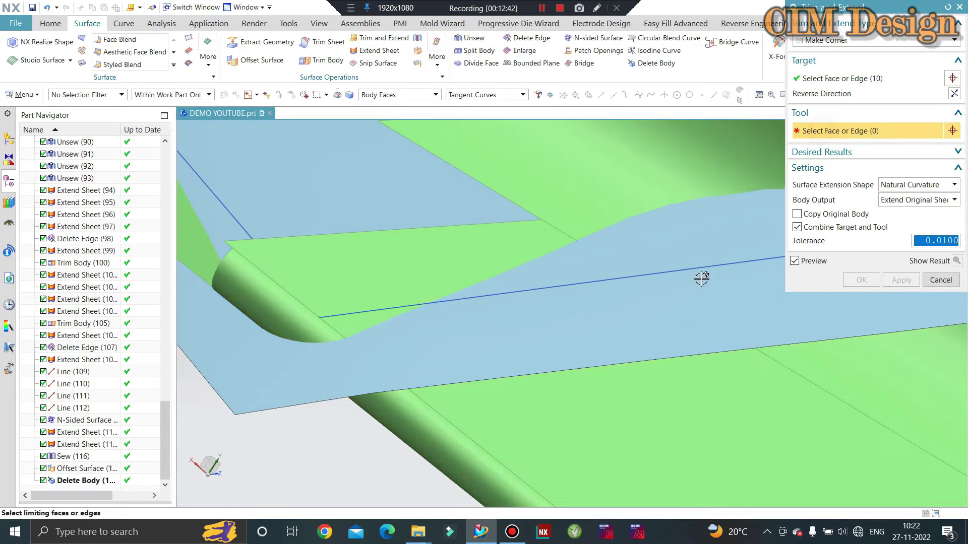
scroll(702, 279, "down", 3)
left_click(706, 280)
scroll(504, 291, "down", 3)
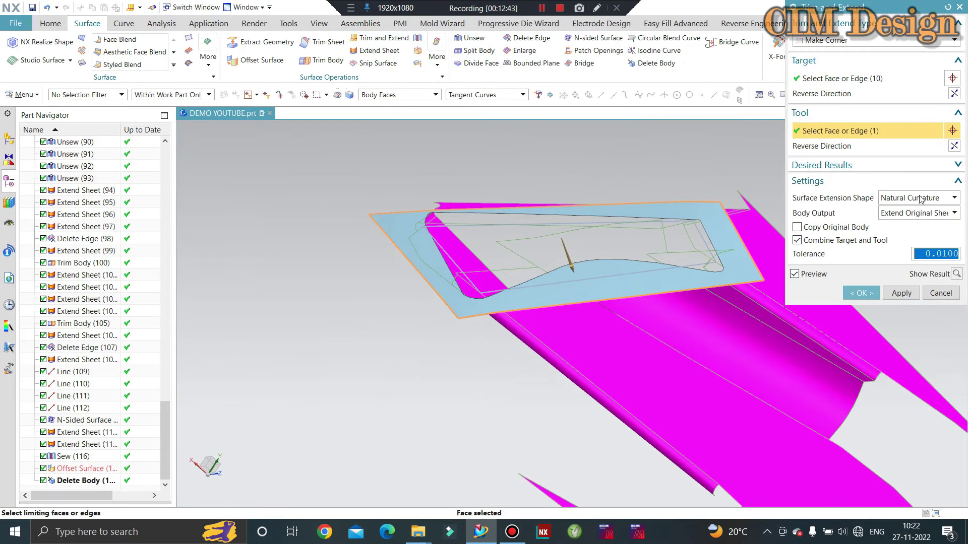
left_click(954, 146)
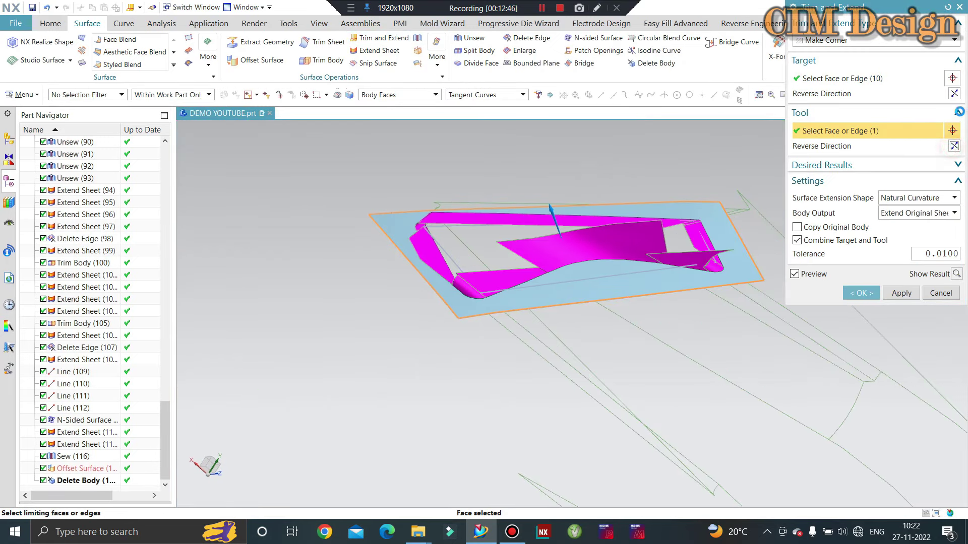
left_click(954, 147)
middle_click(685, 203)
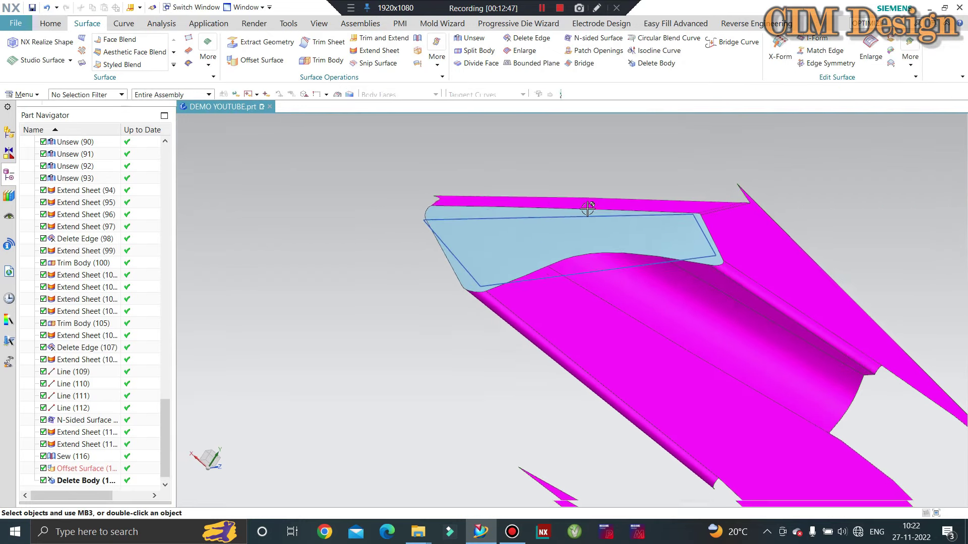
middle_click_drag(685, 204, 611, 237)
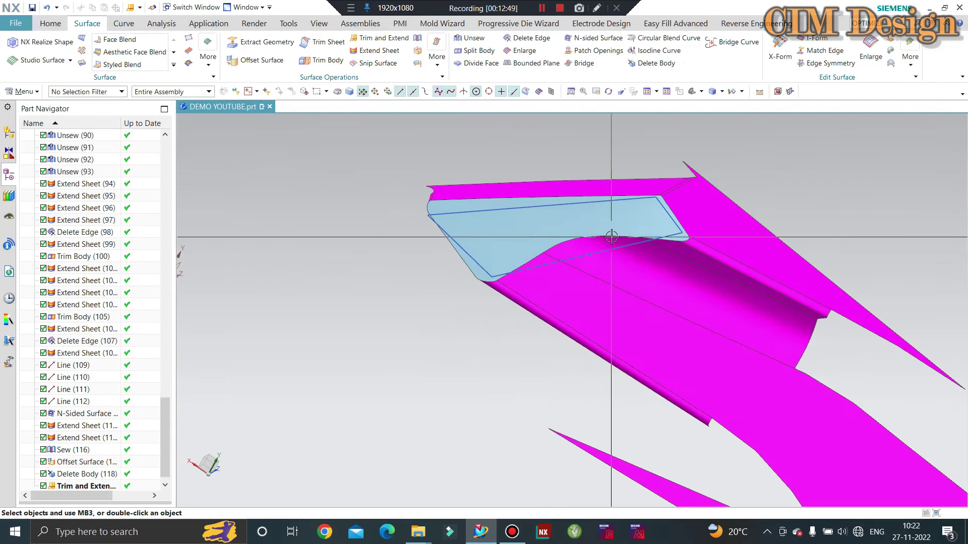
key("ctrl+j")
Step: Move the selected edge lines to layer 1
scroll(504, 256, "down", 2)
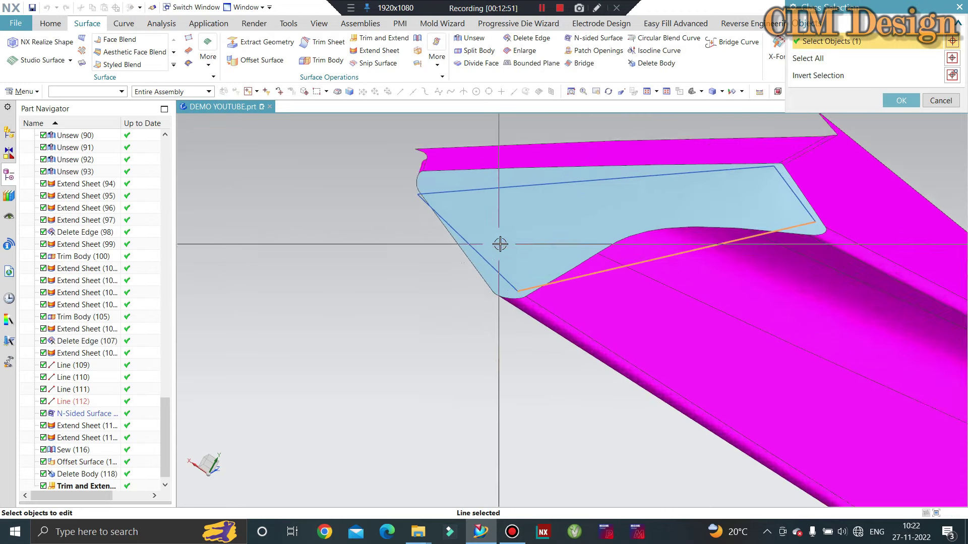
left_click(483, 257)
left_click(501, 188)
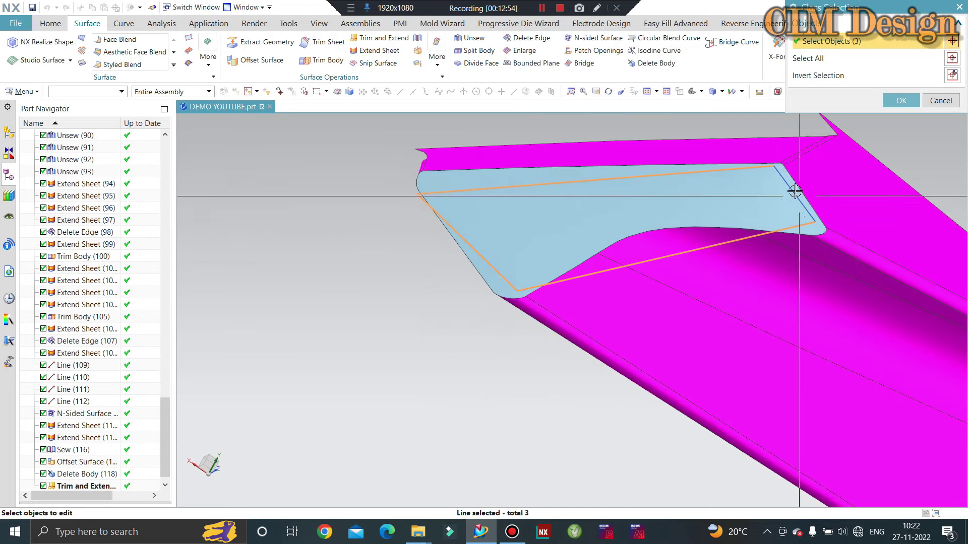
middle_click(728, 217)
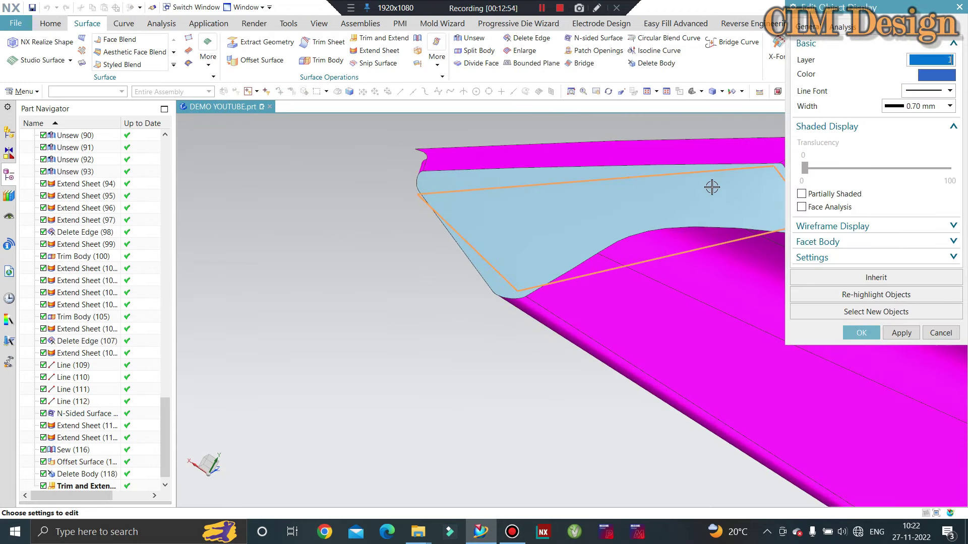
middle_click(931, 70)
Step: Show a hidden body picked from the model
middle_click_drag(511, 204, 457, 244)
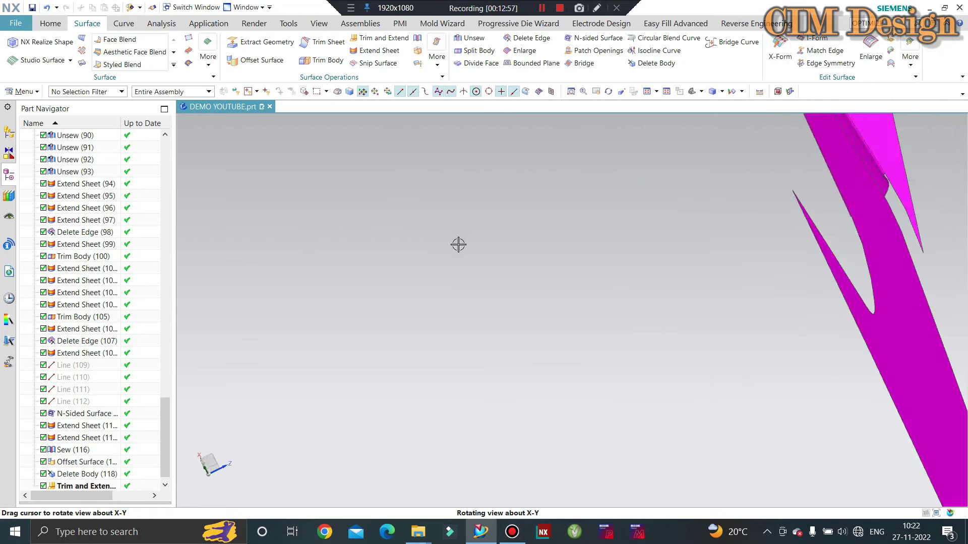
scroll(358, 259, "down", 5)
key("ctrl+w")
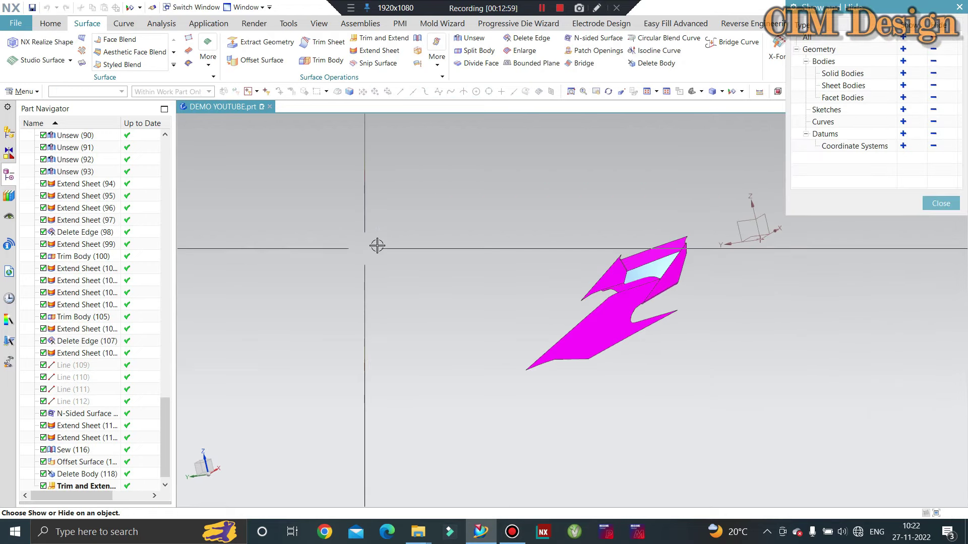
middle_click(752, 218)
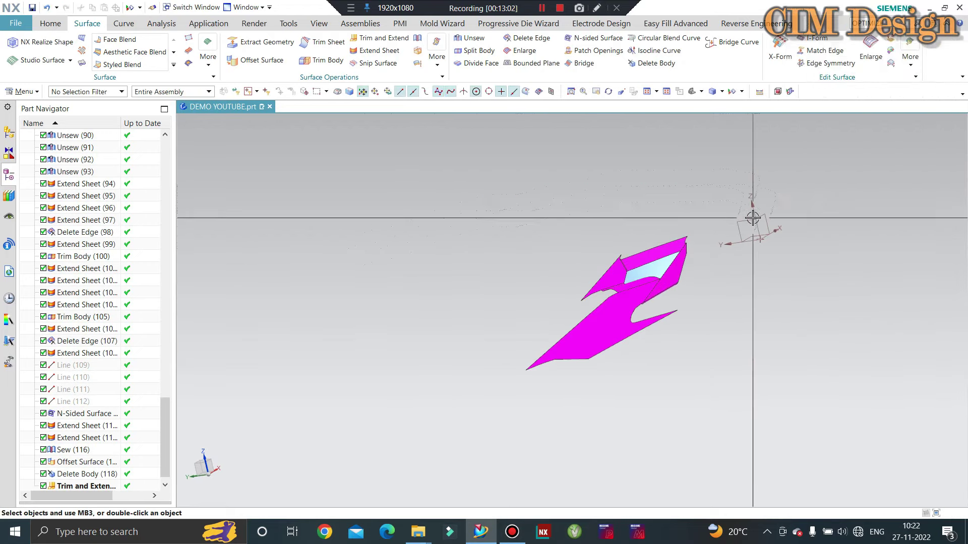
key("ctrl+shift+k")
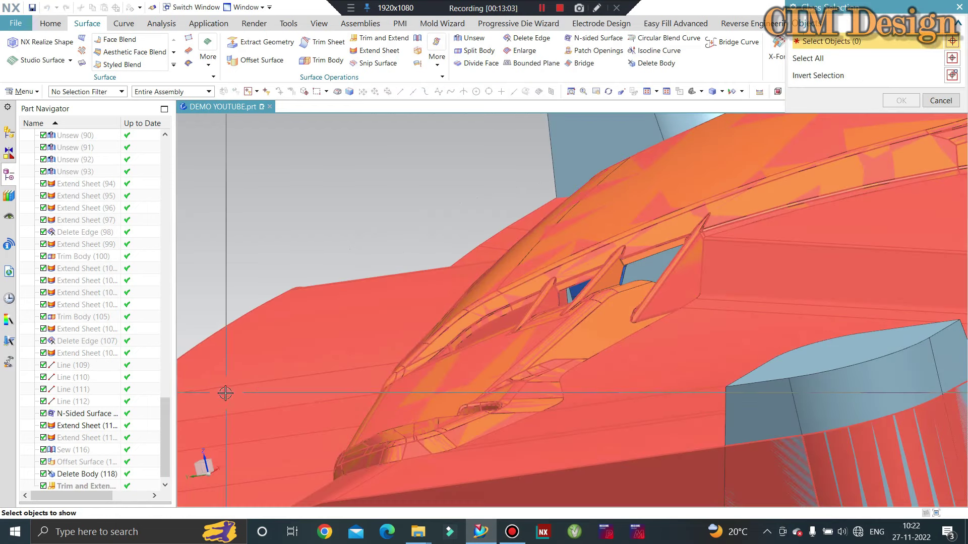
left_click(309, 371)
middle_click(427, 325)
mouse_move(428, 325)
middle_mouse_down()
mouse_move(442, 357)
mouse_move(682, 312)
mouse_move(712, 287)
mouse_move(690, 285)
mouse_move(695, 294)
middle_mouse_up()
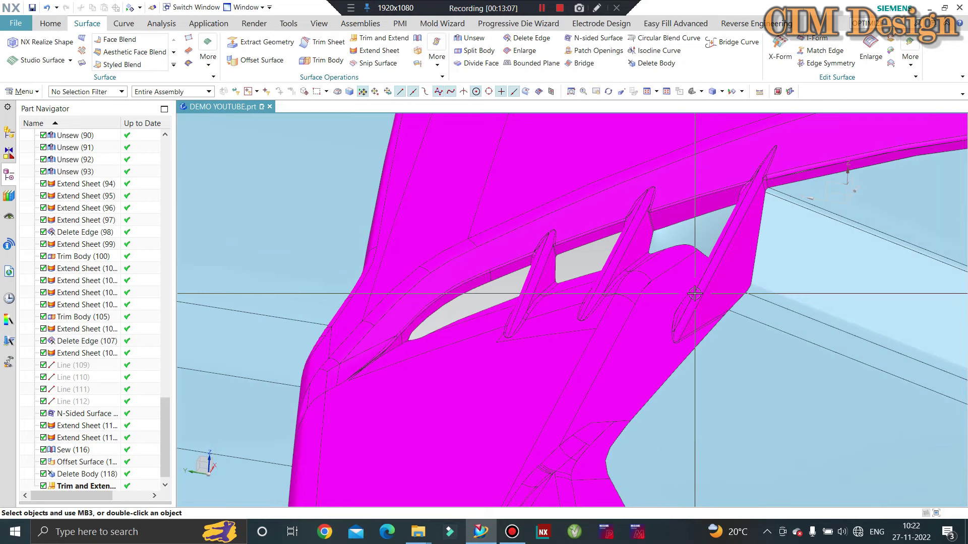
Step: Show the orange body panels alongside the magenta ones around the vent
key("ctrl+shift+k")
double_click(646, 199)
mouse_move(649, 210)
middle_mouse_down()
mouse_move(676, 225)
mouse_move(596, 256)
mouse_move(771, 249)
mouse_move(750, 261)
mouse_move(678, 250)
middle_mouse_up()
scroll(677, 250, "down", 3)
scroll(681, 237, "down", 3)
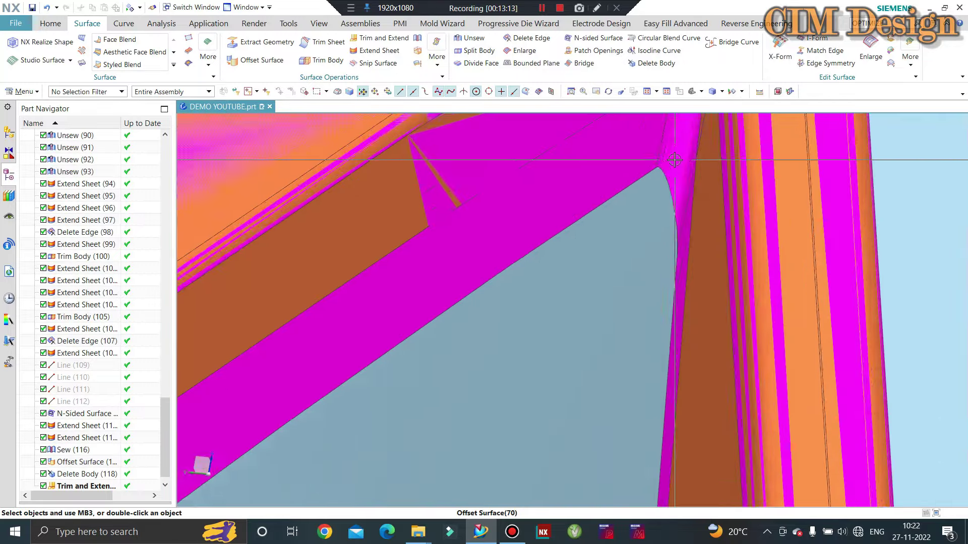
scroll(686, 212, "up", 2)
mouse_move(688, 206)
middle_mouse_down()
mouse_move(781, 270)
mouse_move(746, 250)
mouse_move(799, 227)
mouse_move(611, 227)
mouse_move(666, 244)
middle_mouse_up()
scroll(666, 243, "up", 3)
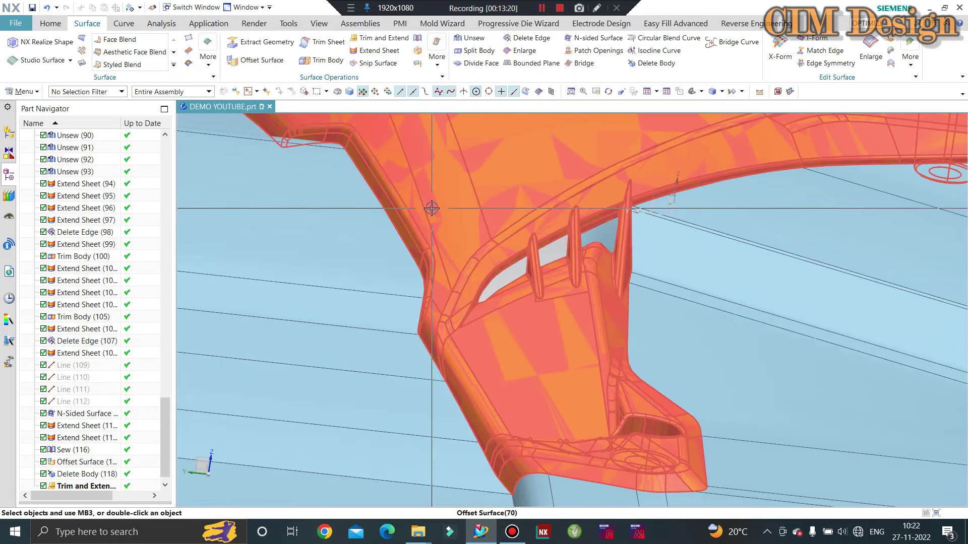
Step: Hide all sheet bodies through Show and Hide
key("ctrl+w")
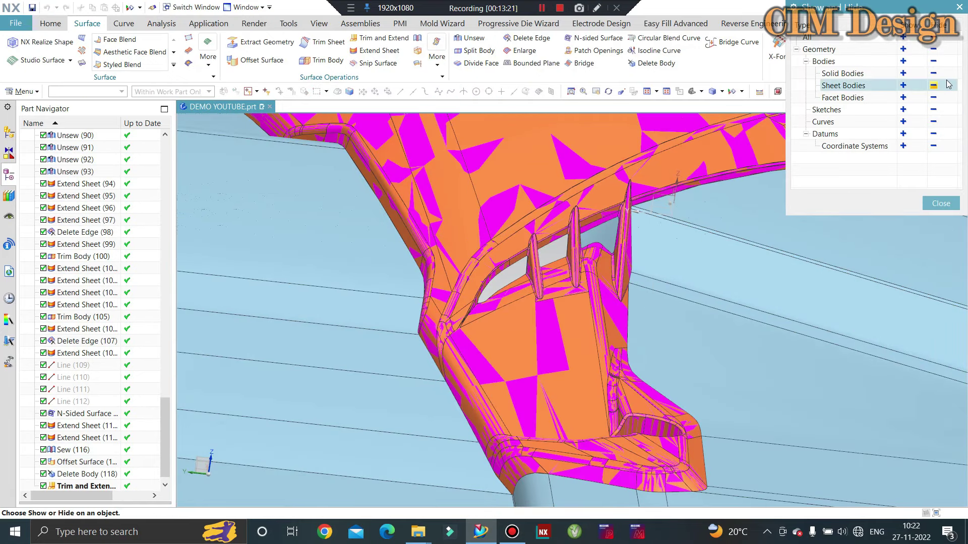
left_click(933, 76)
scroll(583, 238, "down", 2)
scroll(583, 238, "down", 2)
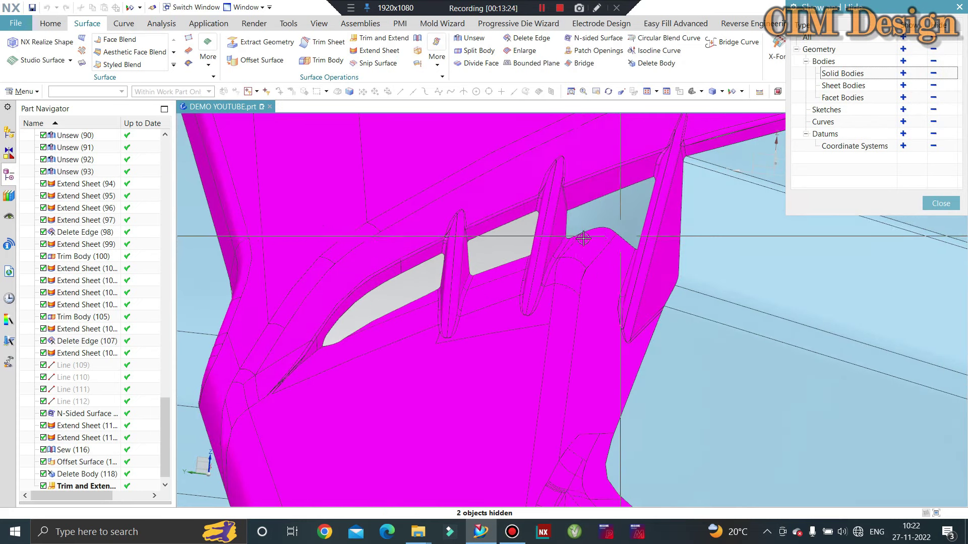
Step: Sew the target sheet body with the vent surfaces to create Sew (120)
left_click(417, 38)
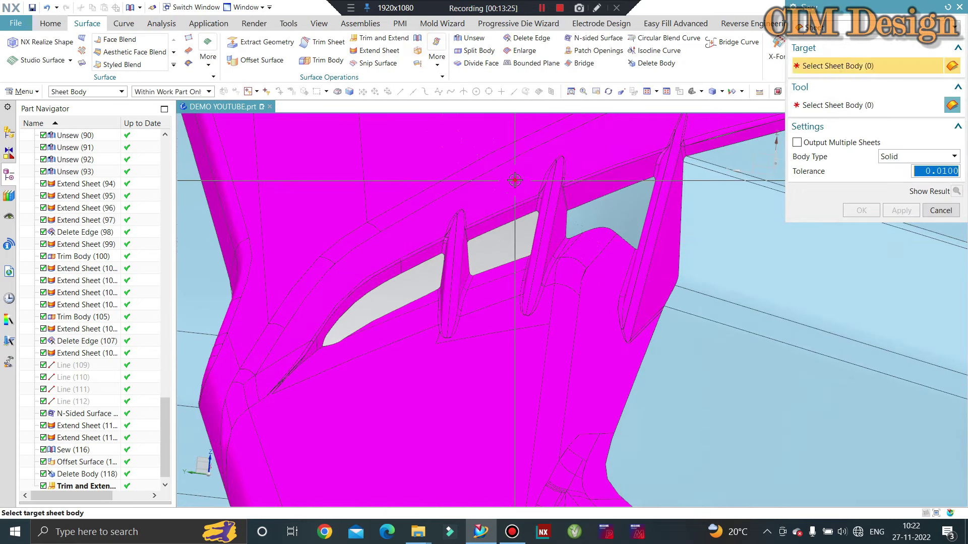
left_click(524, 201)
middle_click(599, 229)
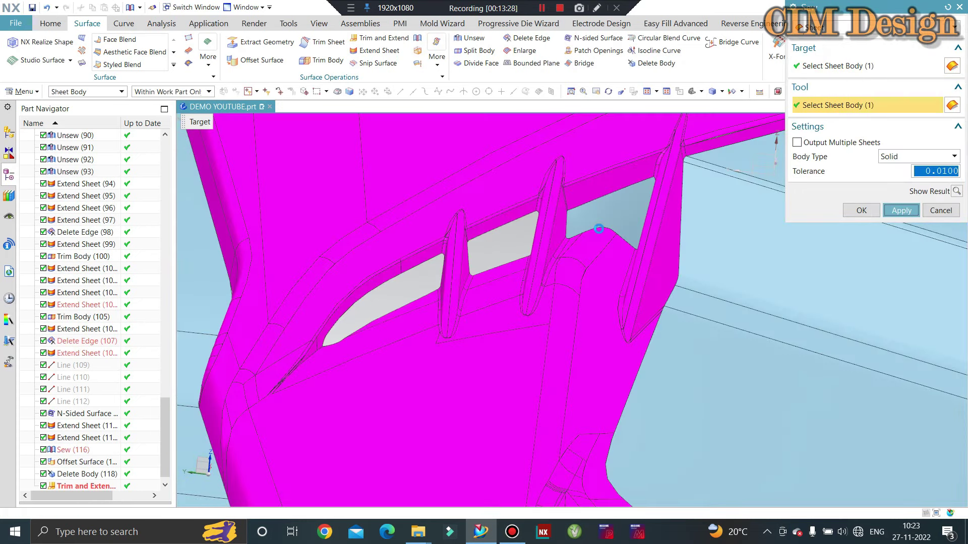
key("Escape")
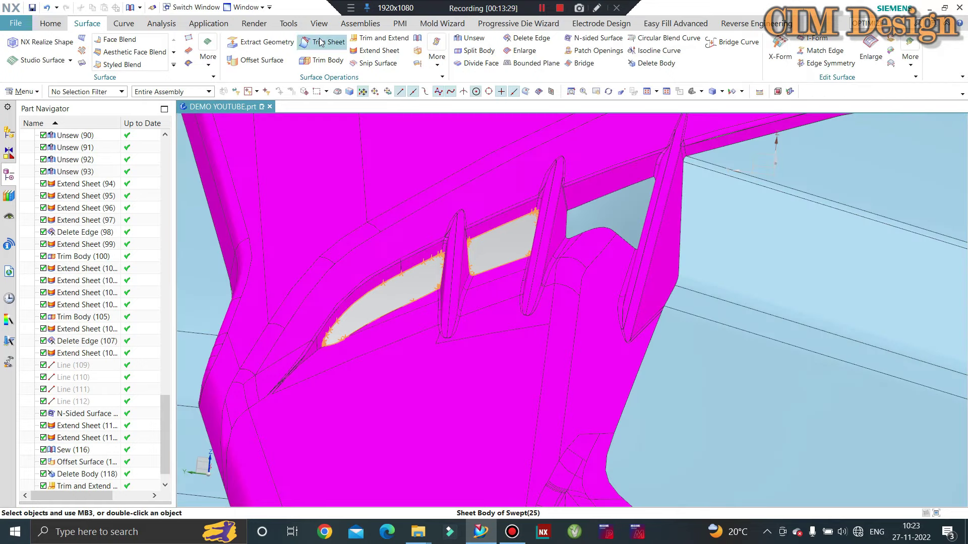
Step: Orbit and zoom around the fins to inspect the patched vent openings
scroll(534, 204, "up", 5)
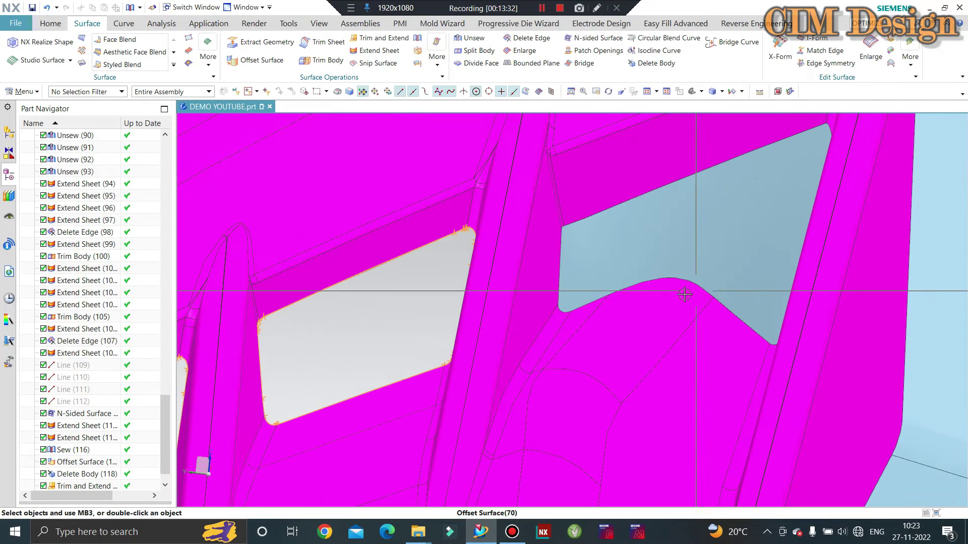
mouse_move(684, 295)
middle_mouse_down()
mouse_move(349, 381)
mouse_move(666, 339)
middle_mouse_up()
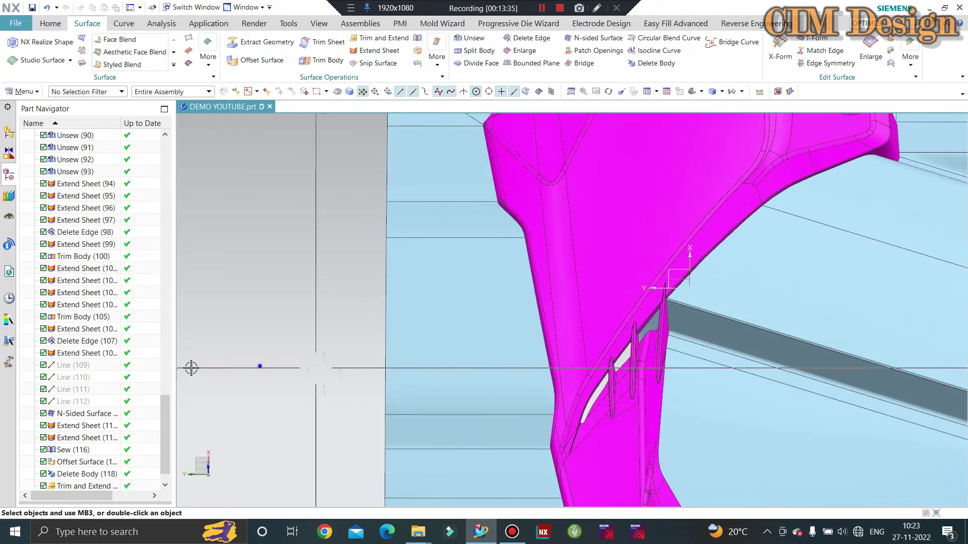
scroll(650, 312, "up", 2)
scroll(626, 343, "up", 3)
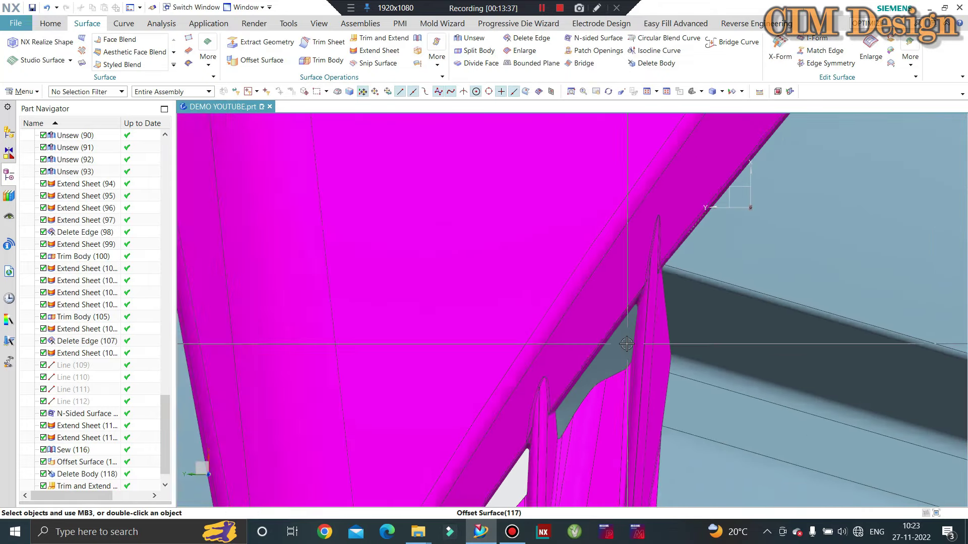
scroll(626, 343, "down", 3)
scroll(630, 285, "down", 2)
middle_click_drag(630, 285, 595, 265)
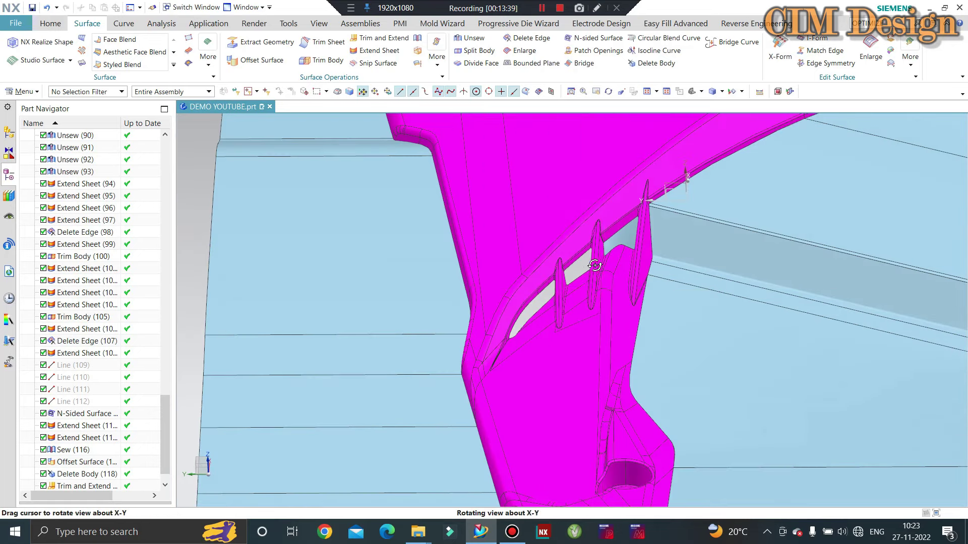
scroll(594, 266, "up", 2)
scroll(613, 213, "up", 2)
scroll(540, 283, "down", 3)
middle_click_drag(540, 283, 566, 289)
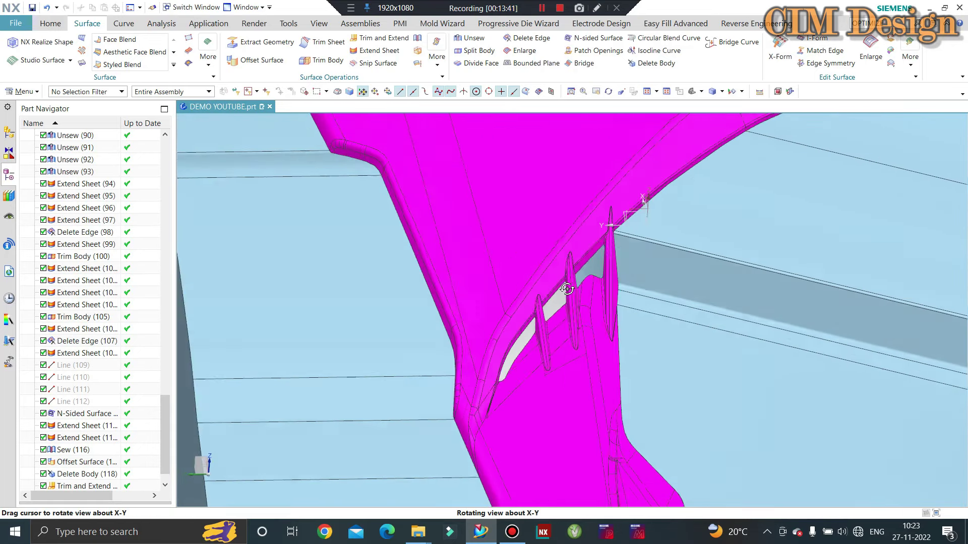
scroll(648, 244, "up", 3)
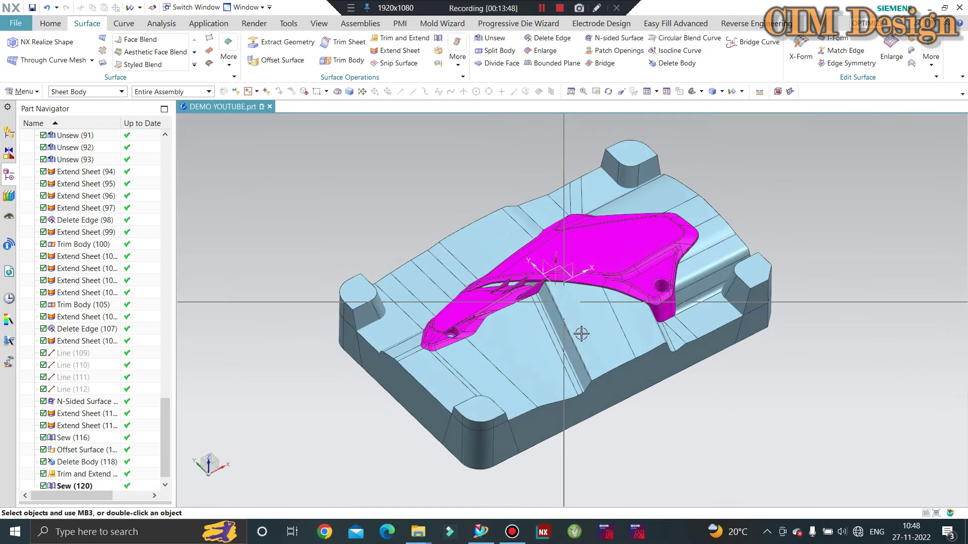
Step: Orbit and zoom in close on the vent slot beside the fins
mouse_move(581, 334)
middle_mouse_down()
mouse_move(544, 268)
mouse_move(488, 255)
mouse_move(554, 282)
middle_mouse_up()
scroll(544, 267, "up", 3)
scroll(504, 262, "up", 3)
scroll(555, 282, "up", 3)
scroll(555, 282, "down", 3)
scroll(588, 327, "up", 3)
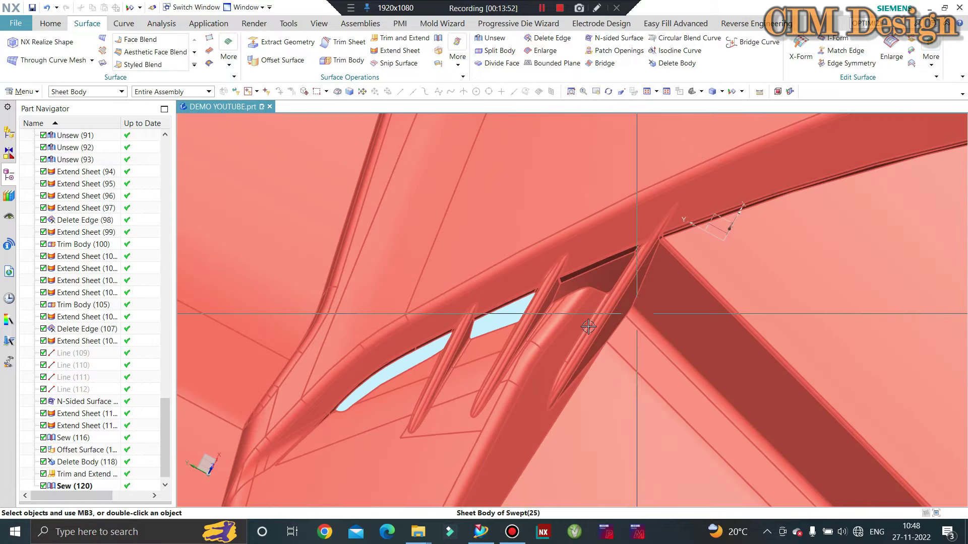
mouse_move(588, 326)
middle_mouse_down()
mouse_move(585, 216)
mouse_move(711, 221)
mouse_move(668, 157)
mouse_move(545, 249)
middle_mouse_up()
scroll(734, 200, "down", 3)
scroll(668, 157, "up", 3)
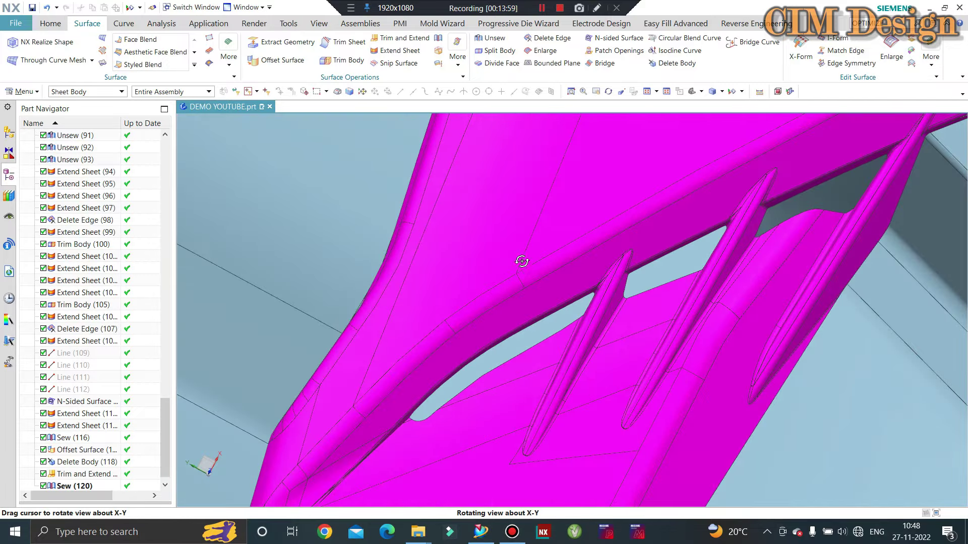
Step: Rotate the view to the blue strip and start Unsew on the sewn sheet body
middle_click_drag(545, 249, 525, 265)
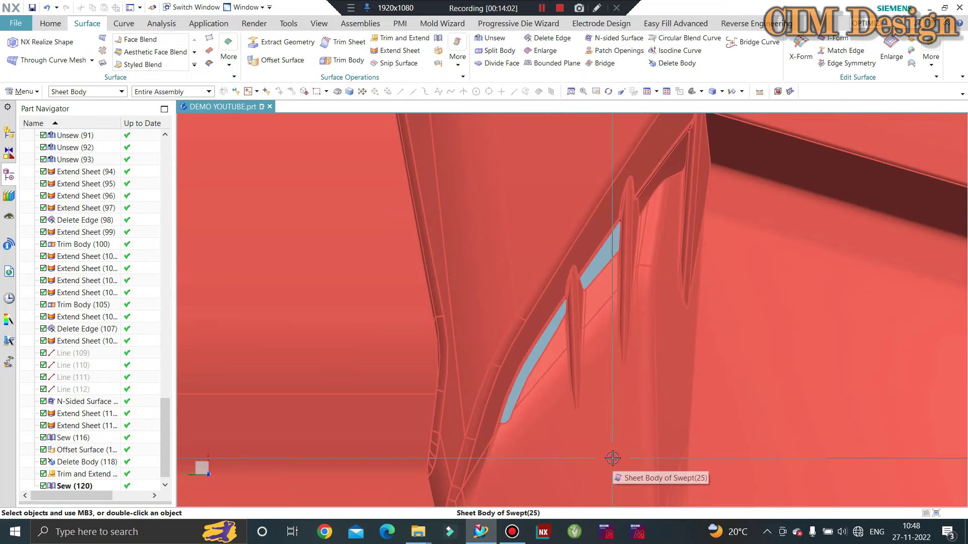
scroll(549, 461, "up", 2)
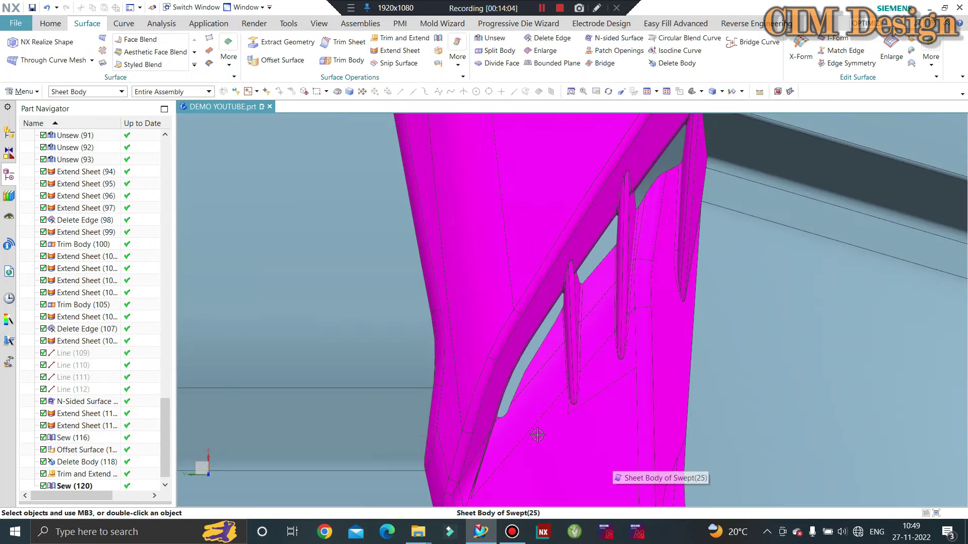
mouse_move(539, 437)
middle_mouse_down()
mouse_move(437, 297)
mouse_move(476, 250)
middle_mouse_up()
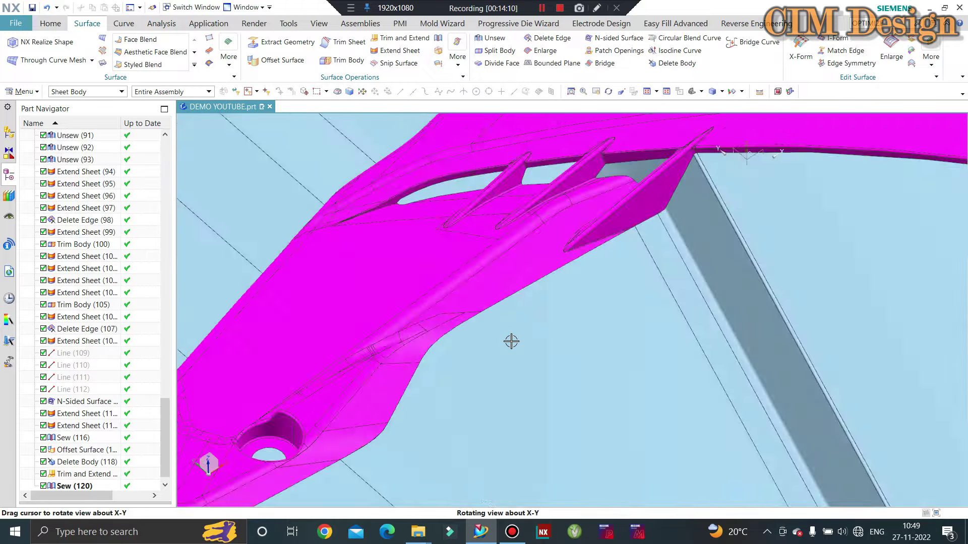
scroll(476, 250, "up", 2)
scroll(512, 270, "up", 1)
scroll(512, 270, "up", 1)
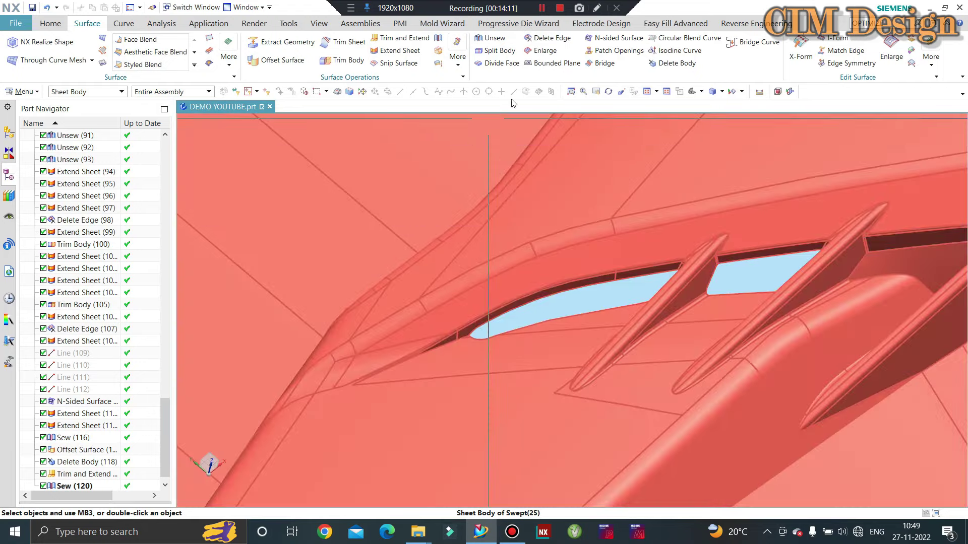
scroll(512, 270, "up", 1)
left_click(493, 38)
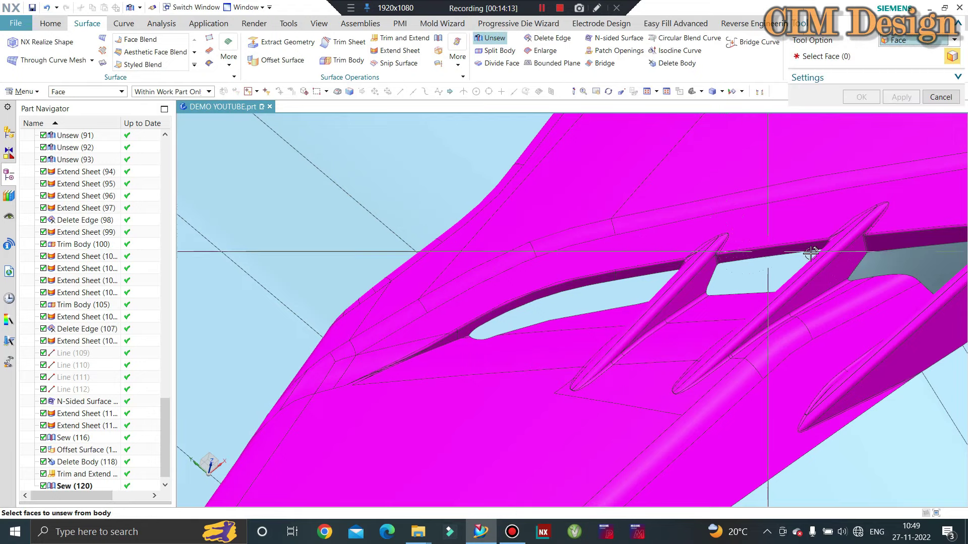
Step: Select the slot-end face and the flat faces below the slot for unsewing
scroll(416, 327, "up", 5)
left_click(415, 327)
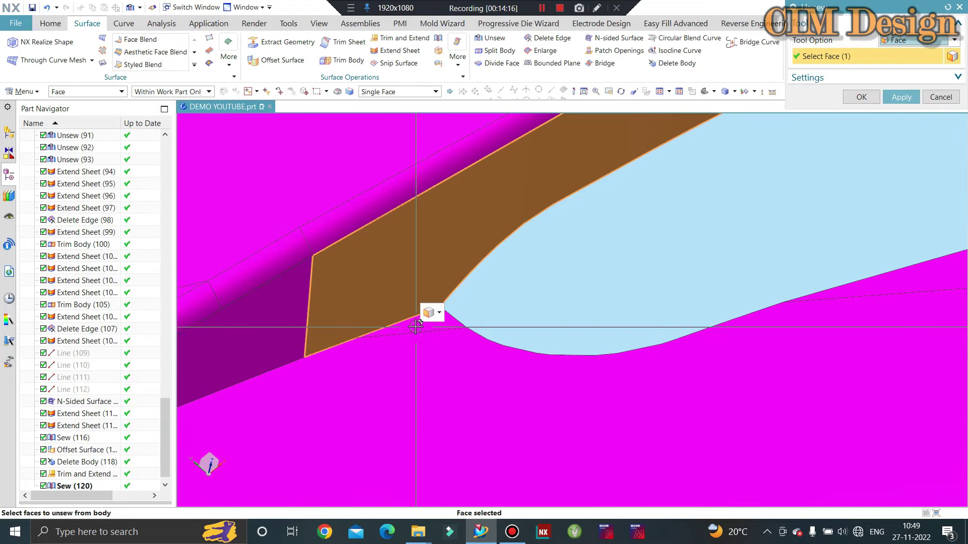
scroll(412, 325, "down", 2)
left_click(402, 373)
scroll(393, 373, "down", 3)
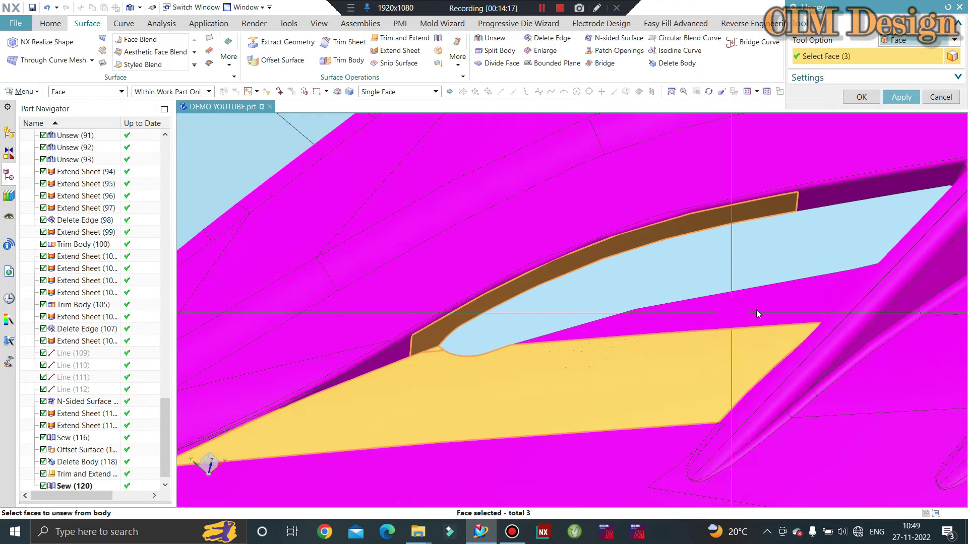
Step: Add the strips along the slot and beside the fin, apply the unsew, and close Unsew
middle_click_drag(624, 368, 746, 309)
scroll(763, 313, "up", 3)
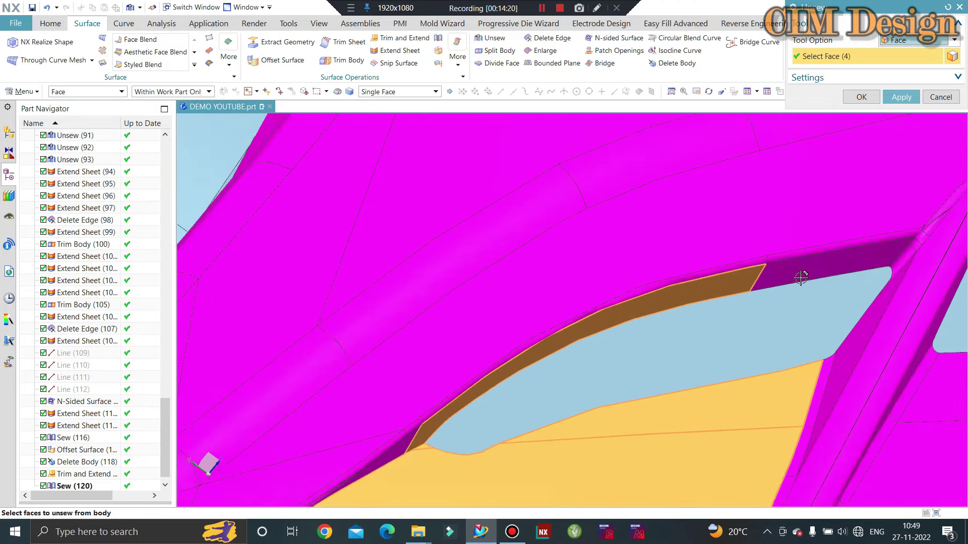
left_click(759, 291)
scroll(758, 291, "down", 3)
left_click(766, 303)
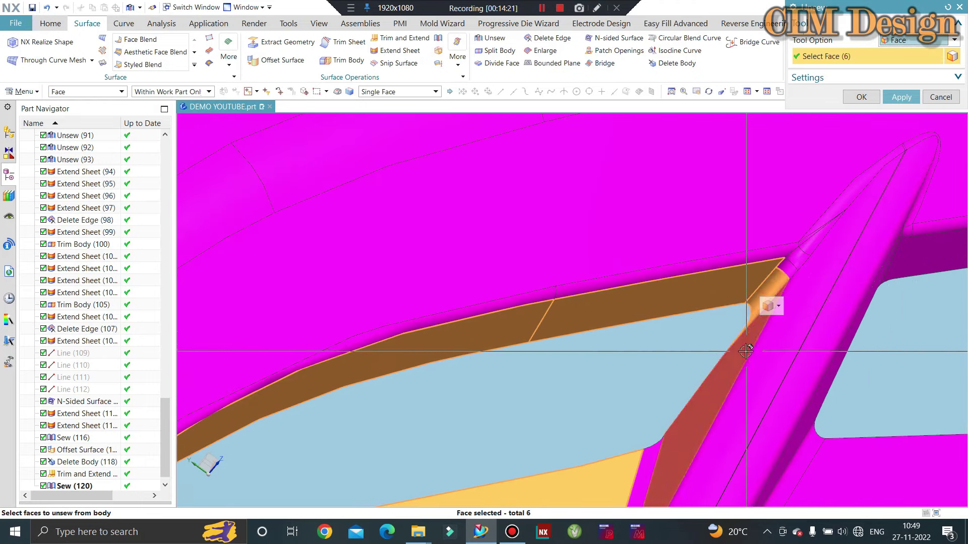
left_click(667, 468)
middle_click(672, 352)
middle_click_drag(672, 353, 437, 329)
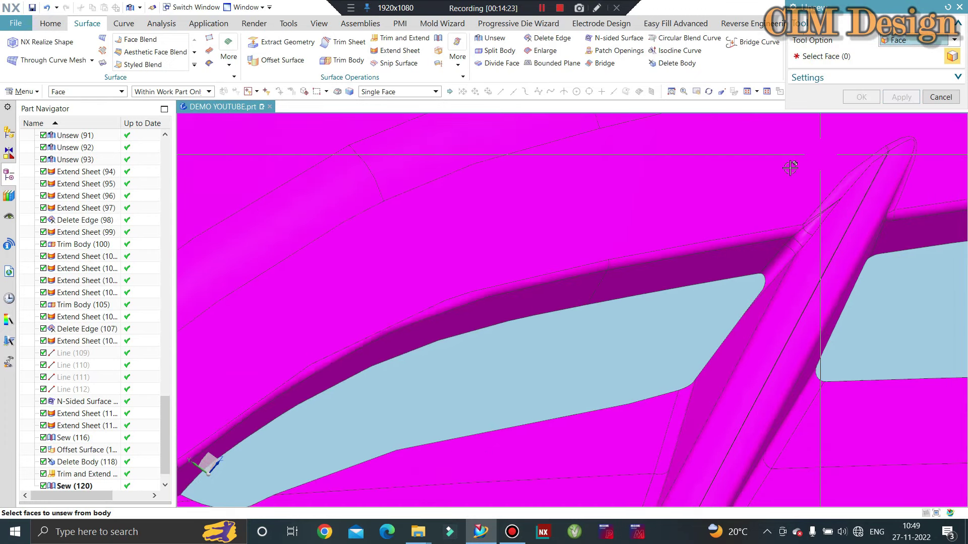
key("Escape")
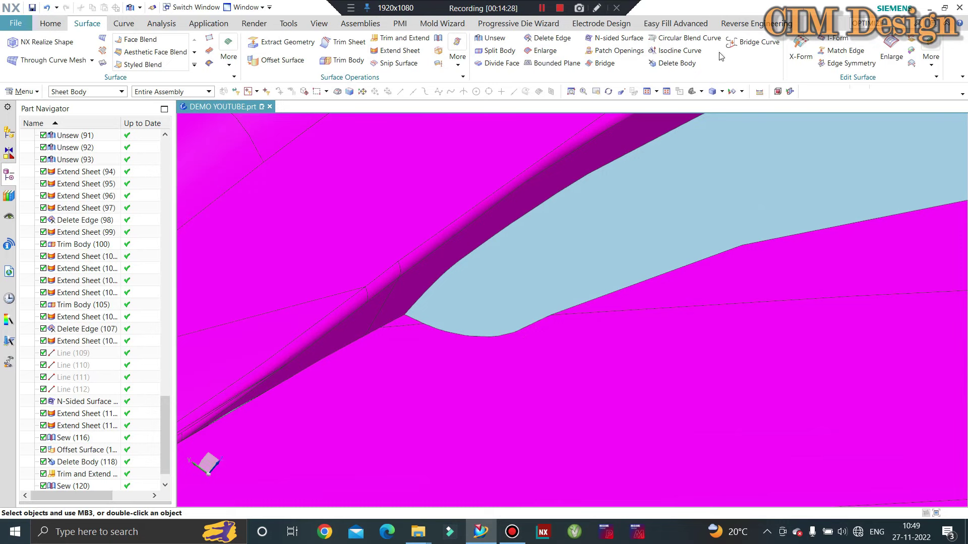
Step: Delete the curved edge under the slot opening together with its adjoining rising edge
left_click(545, 37)
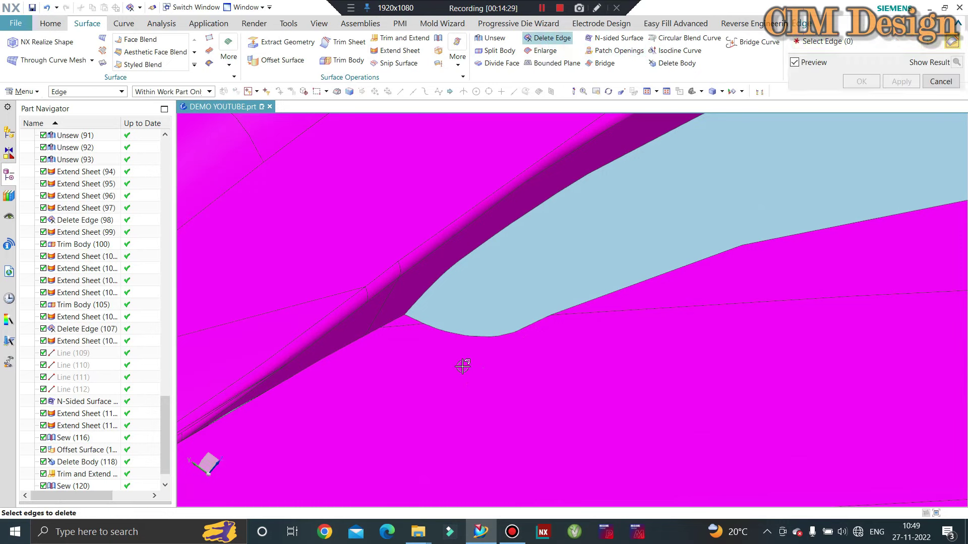
scroll(464, 362, "up", 3)
left_click(427, 298)
left_click(583, 291)
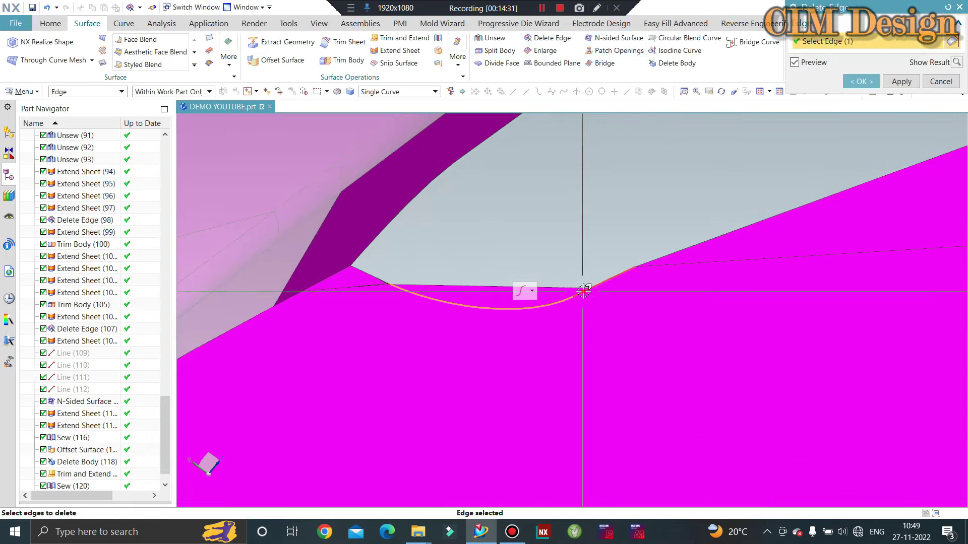
middle_click(726, 317)
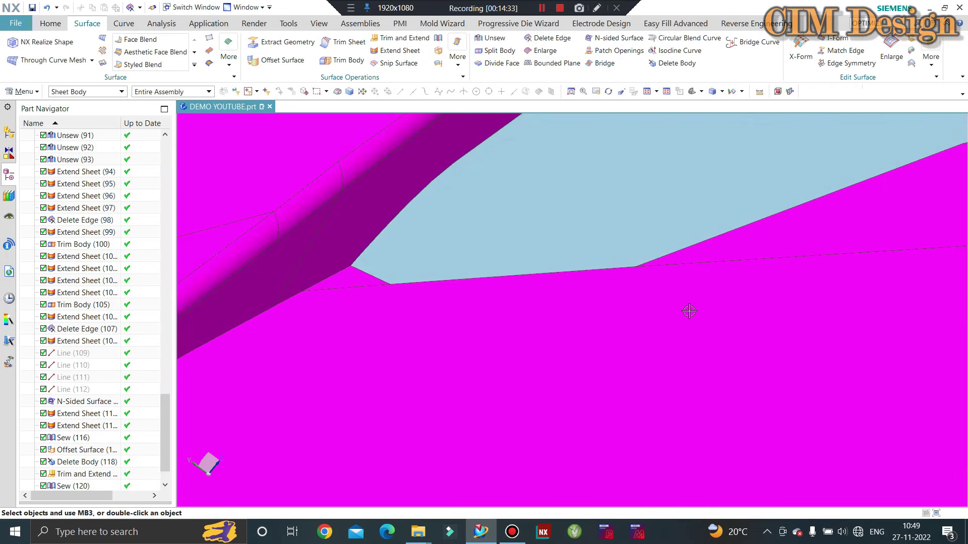
scroll(687, 314, "down", 2)
scroll(615, 270, "down", 2)
mouse_move(615, 270)
middle_mouse_down()
mouse_move(439, 243)
mouse_move(559, 278)
middle_mouse_up()
Step: Hide every body except the unsewn vent sheet
key("ctrl+b")
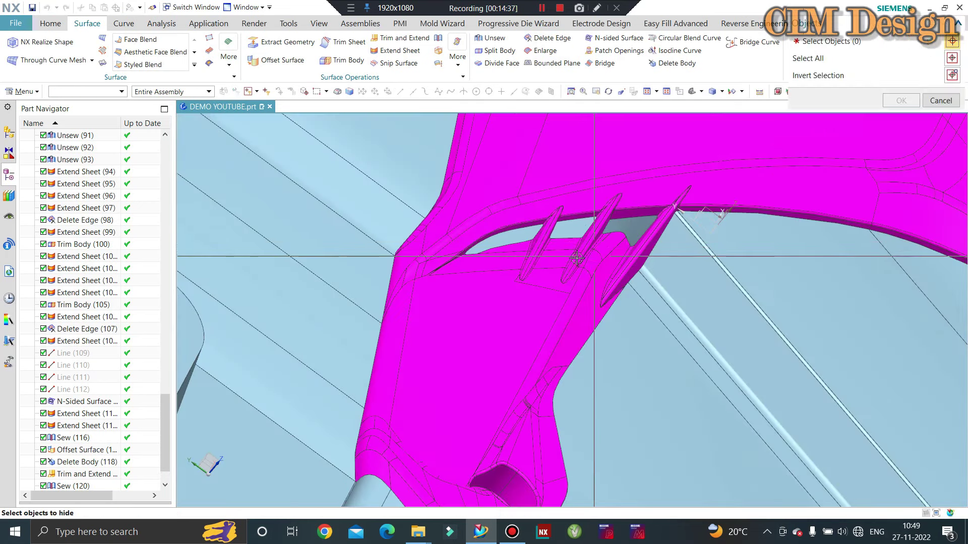
left_click(559, 278)
scroll(559, 277, "down", 3)
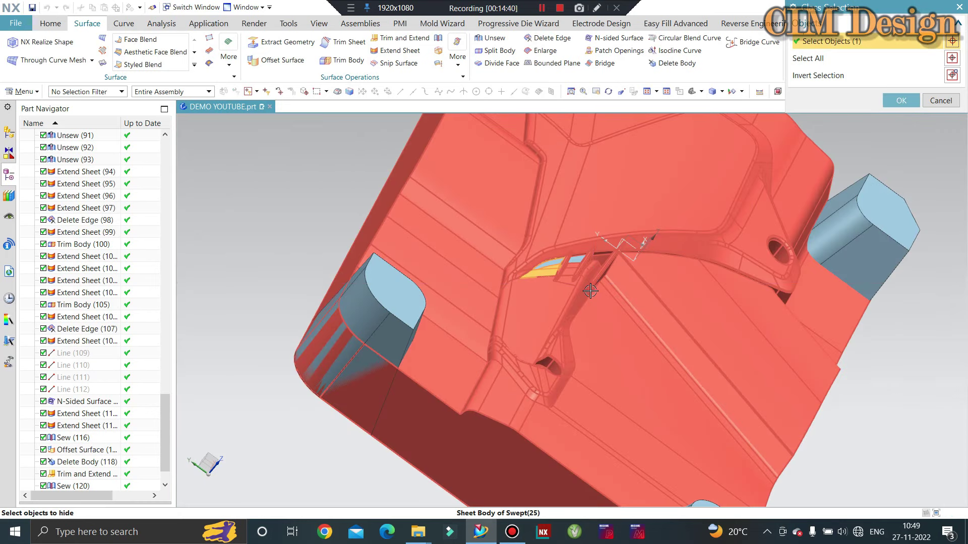
scroll(558, 278, "down", 1)
left_click(952, 75)
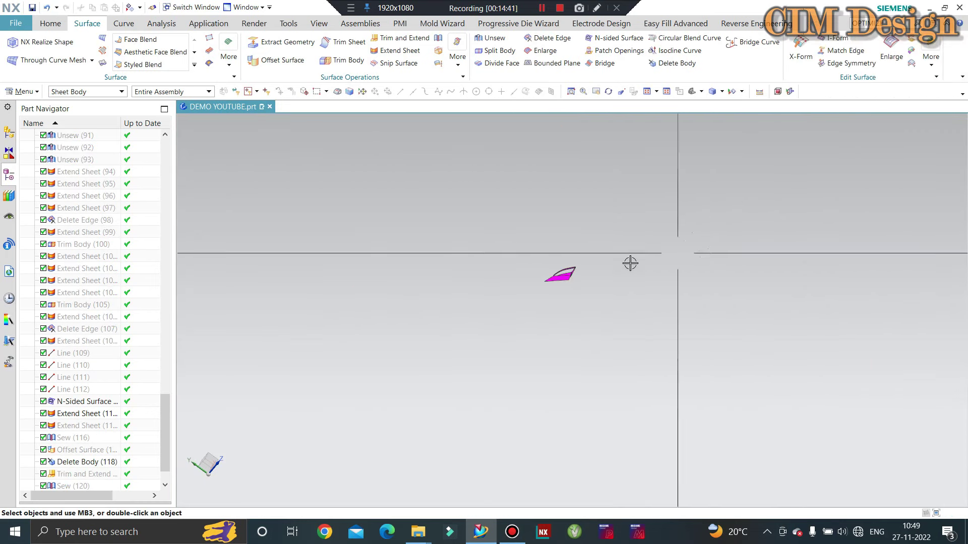
scroll(600, 263, "up", 3)
Step: Review the hidden bodies without showing any, then orbit the isolated sheet
key("ctrl+shift+k")
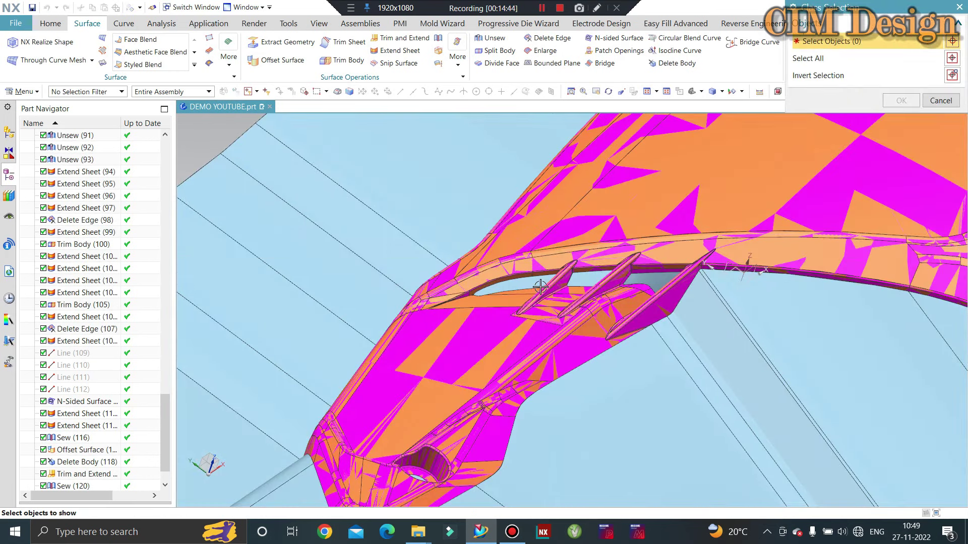
left_click(744, 275)
middle_click(744, 274)
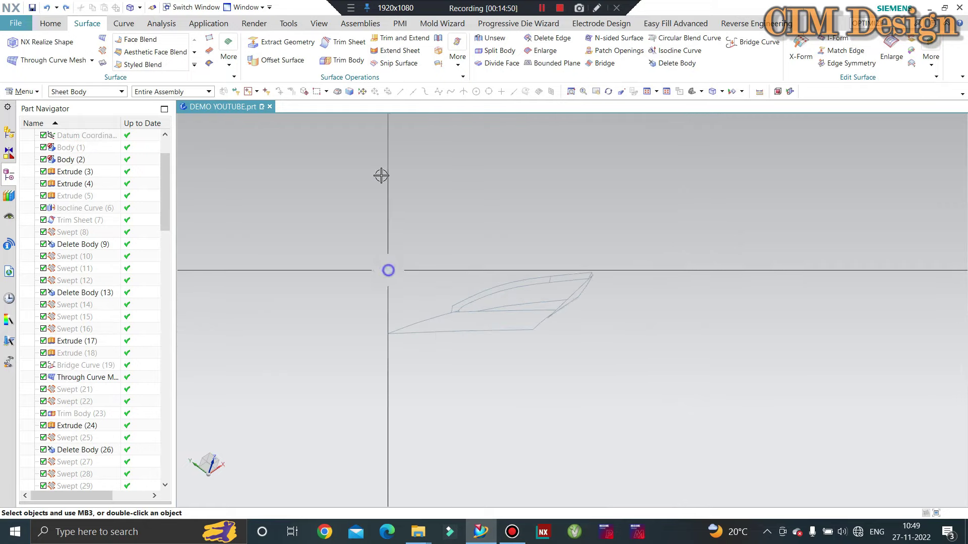
scroll(464, 287, "up", 3)
middle_click_drag(464, 287, 605, 335)
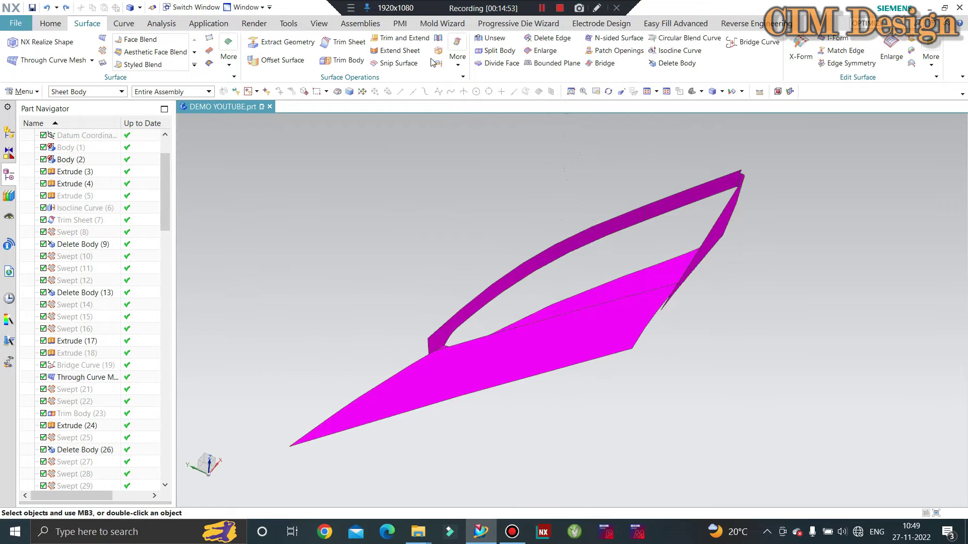
Step: Unsew the lower flat face from the magenta vent sheet
left_click(494, 42)
scroll(475, 285, "up", 3)
left_click(432, 334)
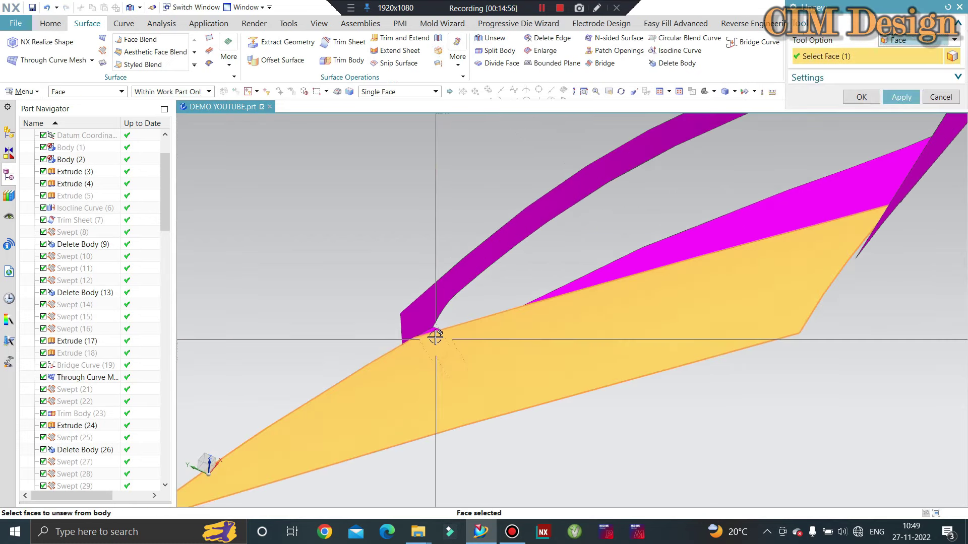
scroll(832, 189, "up", 2)
scroll(832, 189, "down", 3)
left_click(598, 277, "shift")
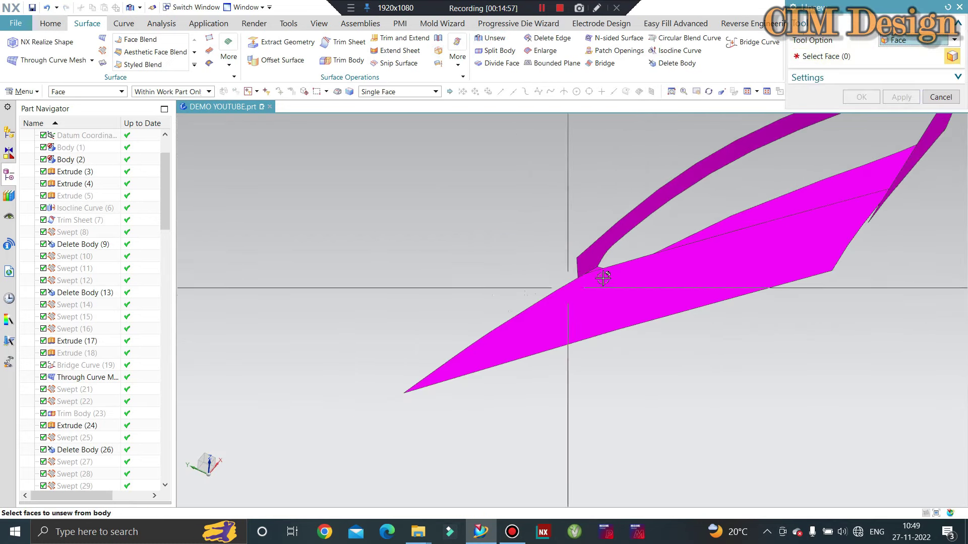
mouse_move(598, 277)
middle_mouse_down()
mouse_move(669, 278)
mouse_move(695, 237)
middle_mouse_up()
Step: Unsew the thin end face and the wide band face from the sheet
scroll(702, 232, "up", 2)
scroll(765, 224, "up", 1)
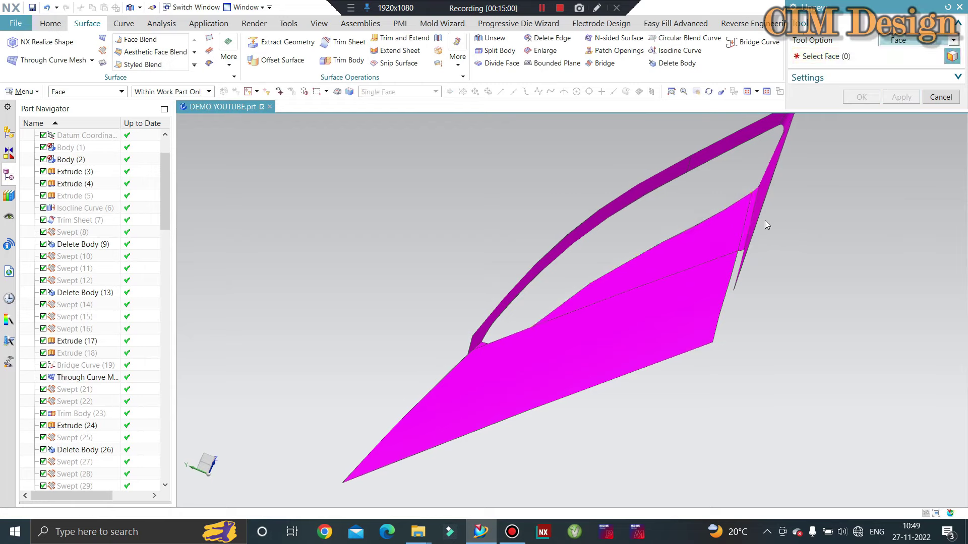
scroll(749, 204, "up", 2)
left_click(748, 205)
scroll(751, 242, "down", 3)
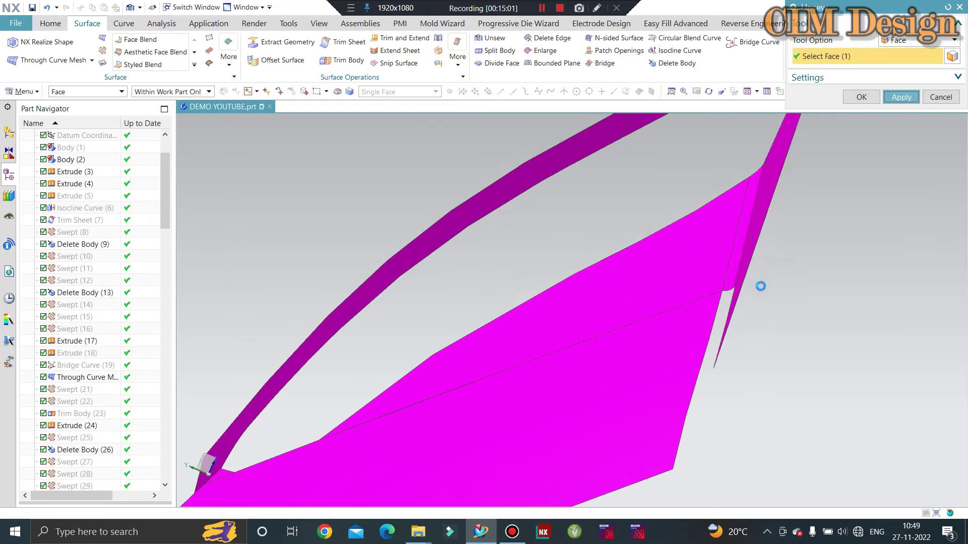
scroll(742, 244, "up", 3)
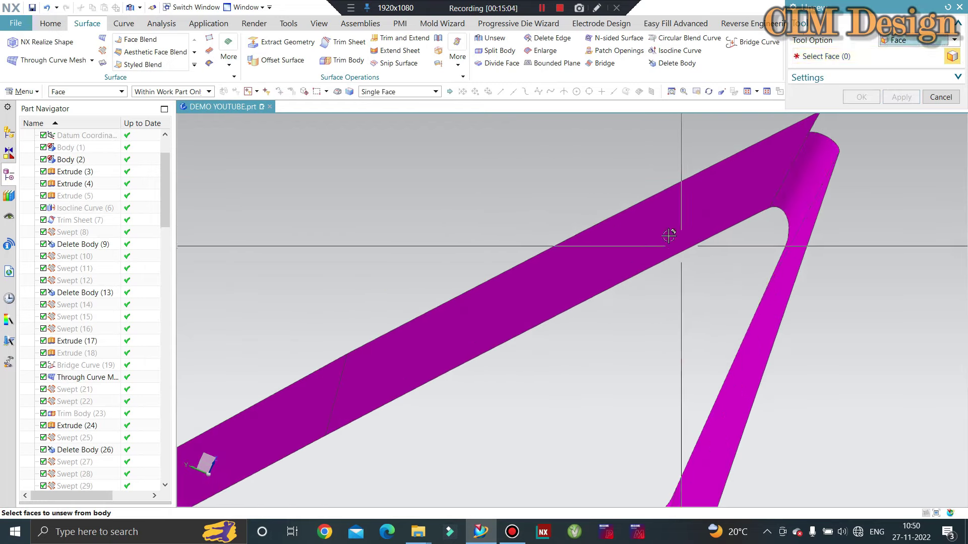
left_click(697, 244)
middle_click(744, 200)
Step: Close Unsew and orbit to view the whole vent sheet
scroll(705, 227, "down", 3)
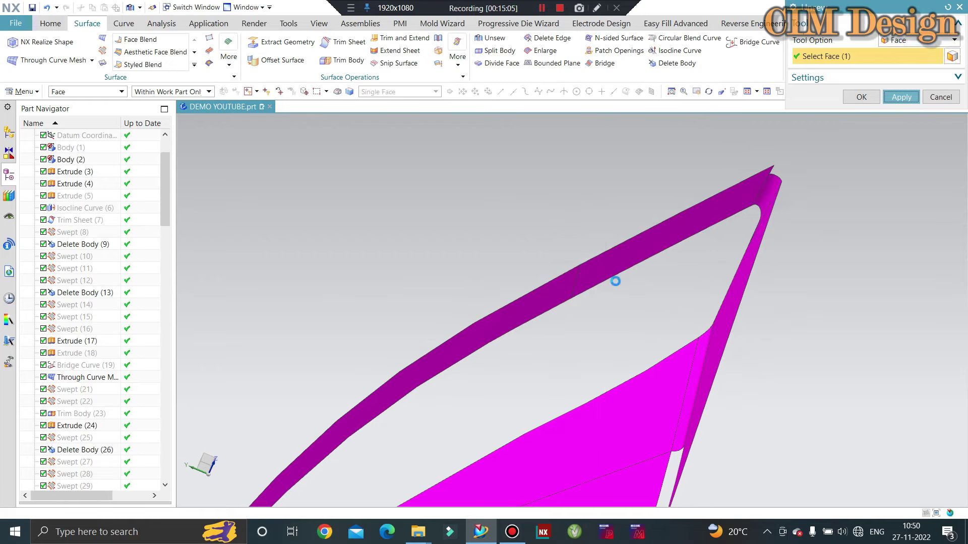
scroll(508, 302, "down", 1)
scroll(423, 375, "up", 2)
scroll(421, 374, "up", 2)
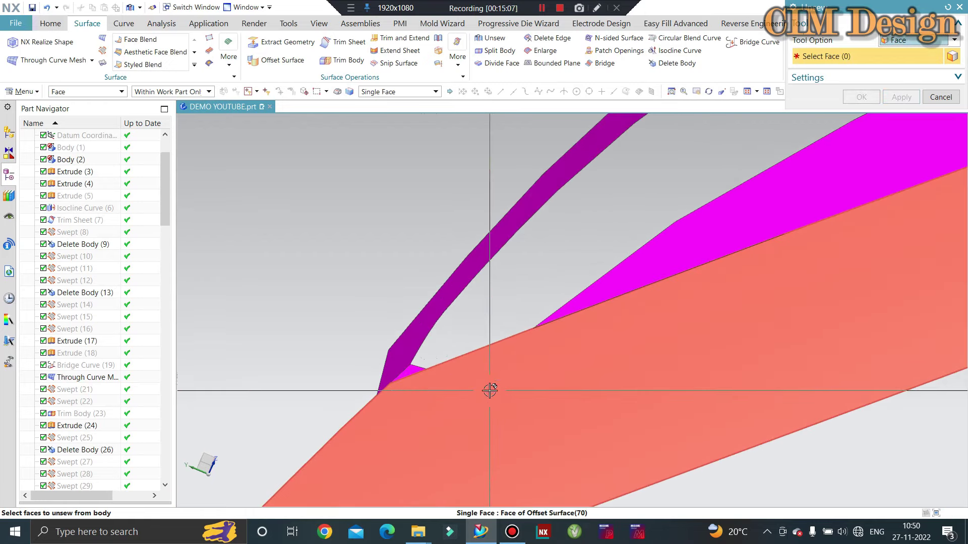
key("Escape")
scroll(490, 391, "down", 3)
middle_click_drag(627, 287, 661, 266)
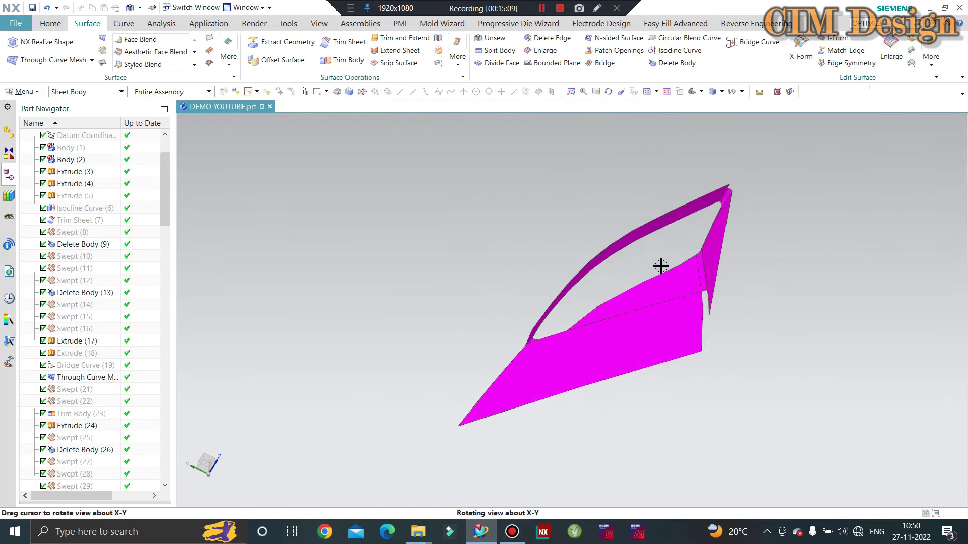
scroll(750, 193, "up", 3)
scroll(750, 193, "up", 2)
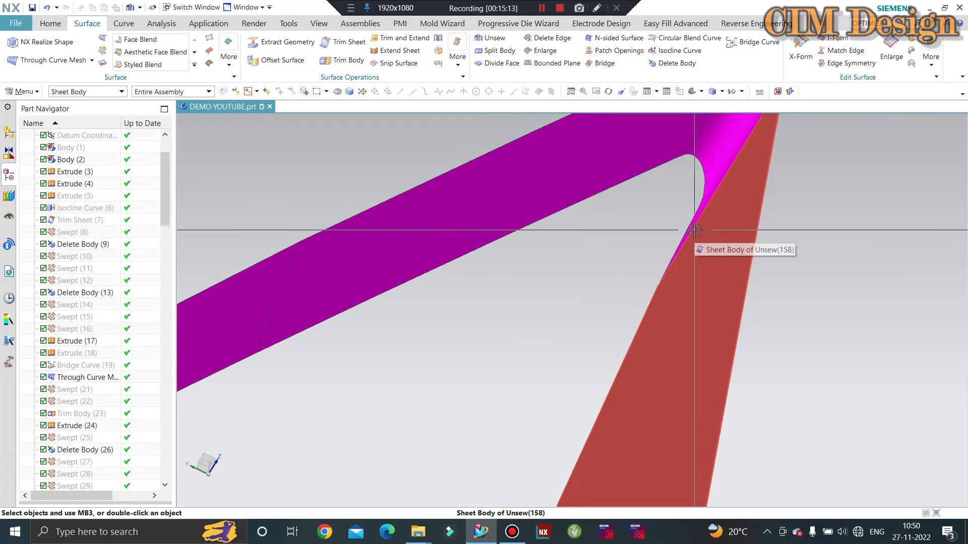
Step: Extend Sheet on the rounded corner edge and its adjoining edge with a 2 mm offset
left_click(406, 52)
left_click(691, 222)
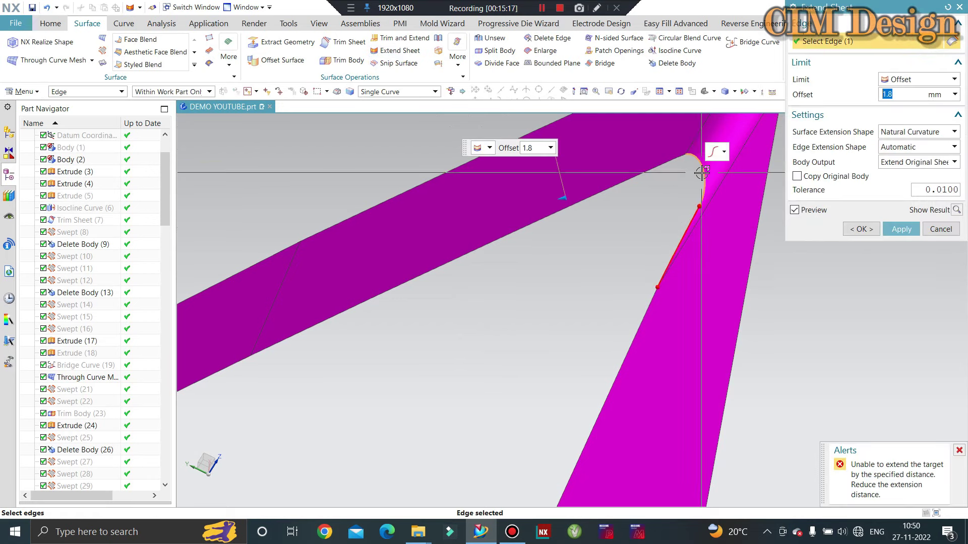
left_click(674, 246)
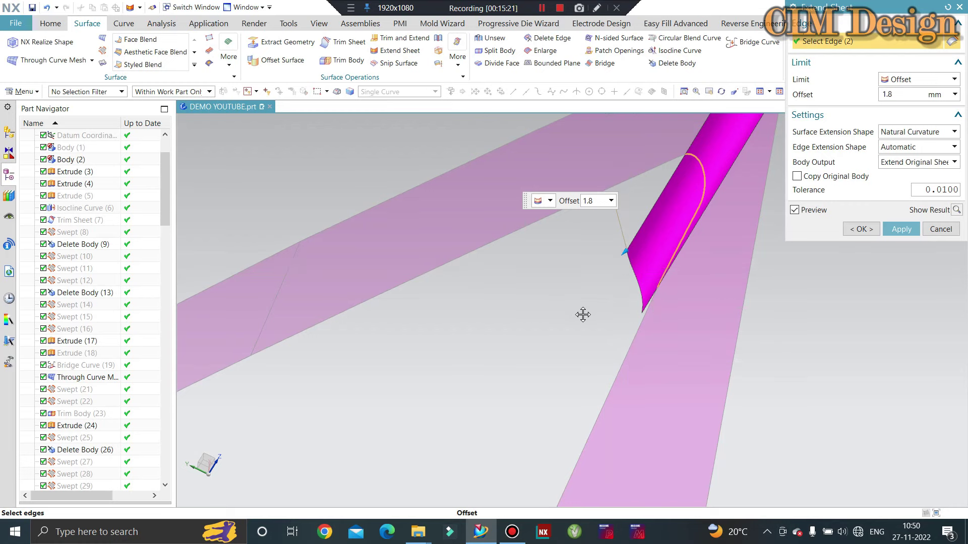
left_click_drag(582, 315, 572, 327)
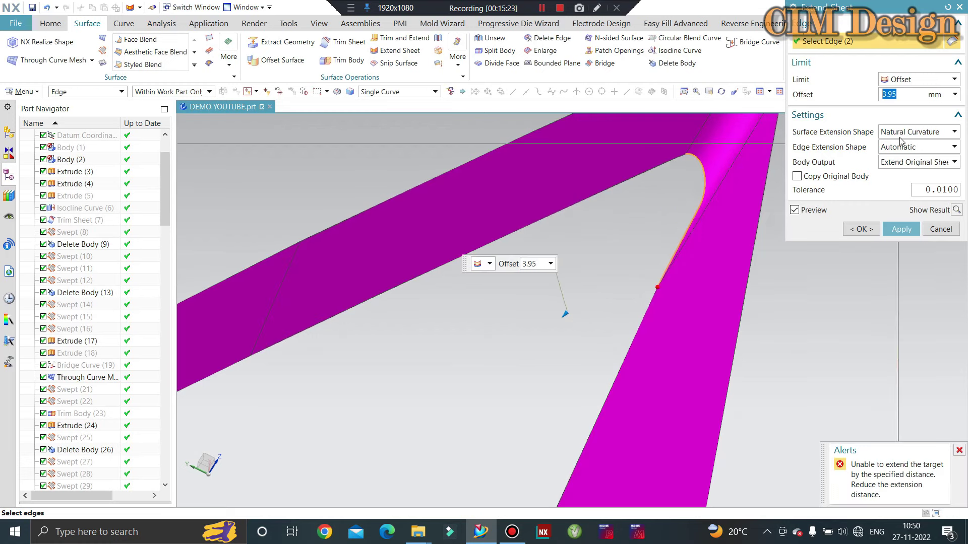
type("2")
key("Return")
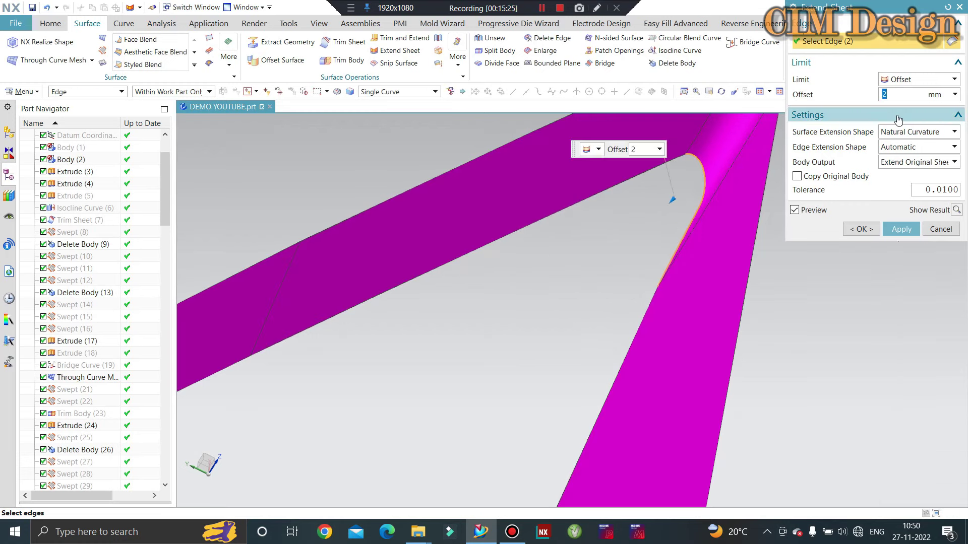
Step: Try offsets of 3, 4 and 1 mm, attempt the extension, then abandon it after it fails
type("3")
key("Return")
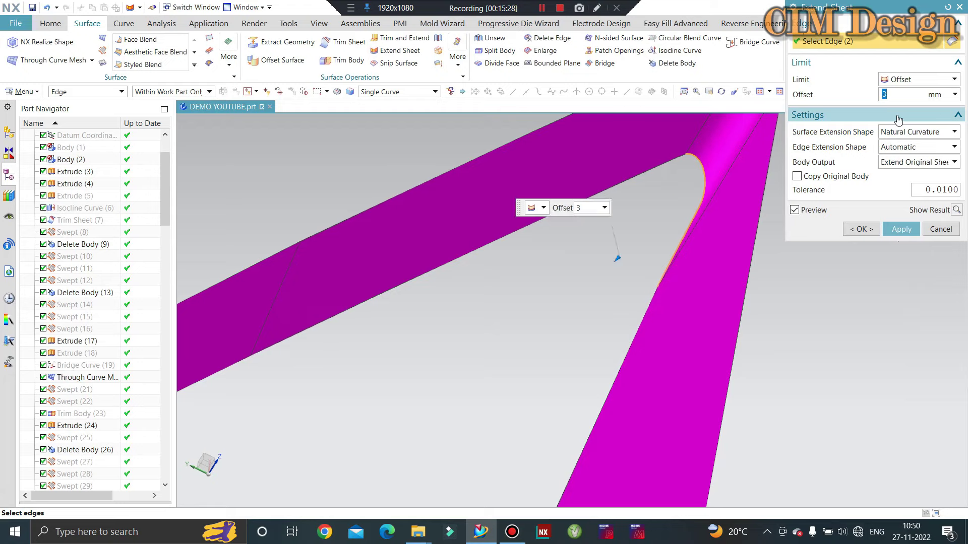
type("4")
key("Return")
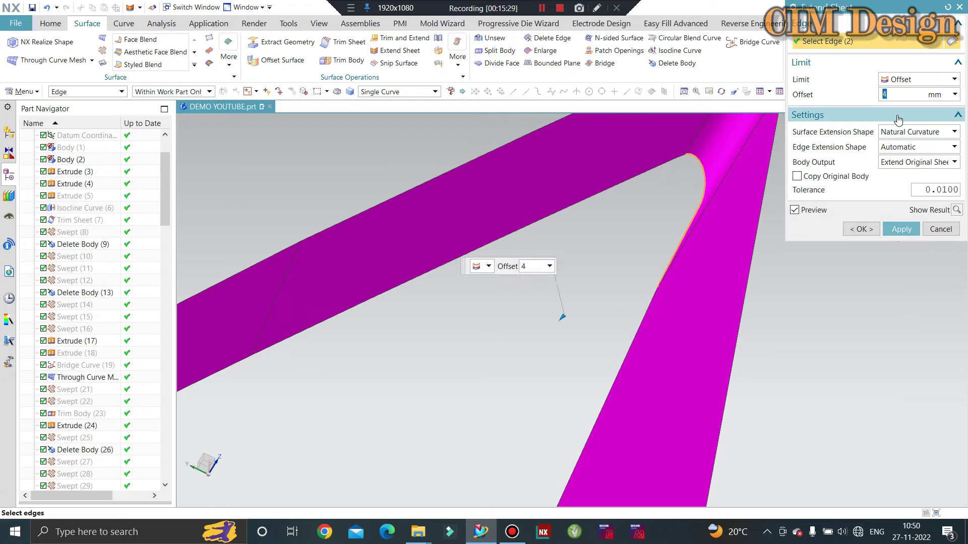
type("1")
key("Return")
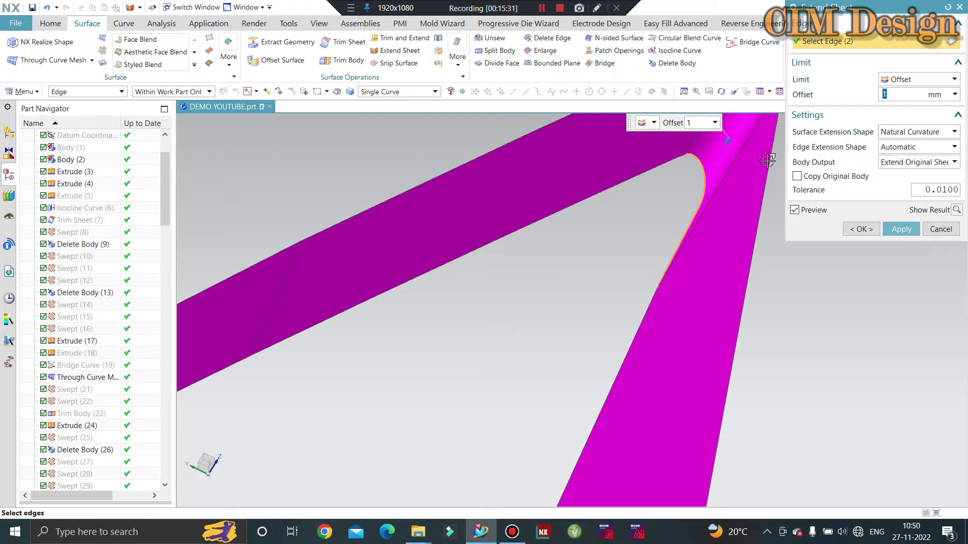
mouse_move(696, 172)
left_mouse_down()
mouse_move(653, 212)
mouse_move(620, 277)
mouse_move(578, 306)
left_mouse_up()
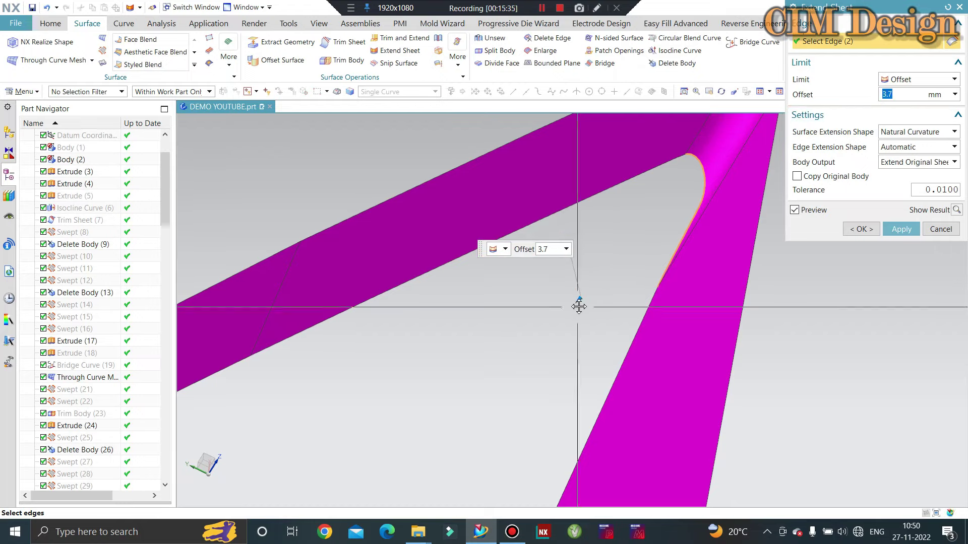
middle_click(658, 291)
key("Escape")
mouse_move(576, 302)
middle_mouse_down()
mouse_move(620, 168)
mouse_move(656, 195)
mouse_move(362, 40)
middle_mouse_up()
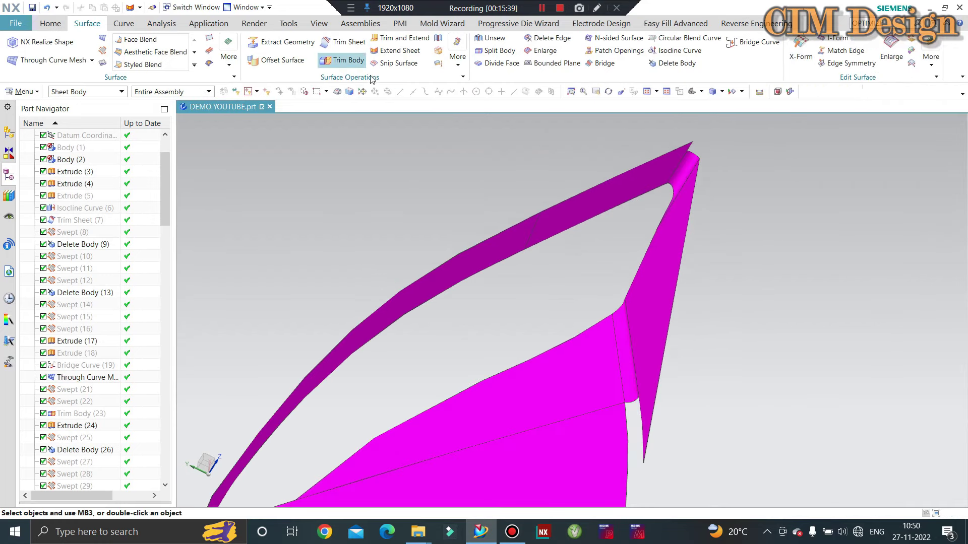
Step: Extend the rounded corner edge and its adjoining edge by 1.8 mm
left_click(389, 51)
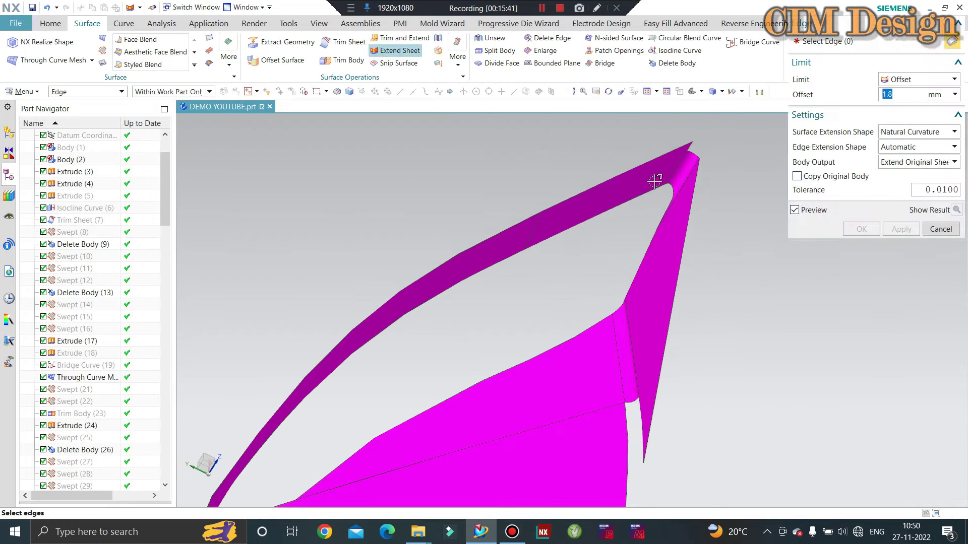
scroll(695, 190, "up", 3)
left_click(695, 199)
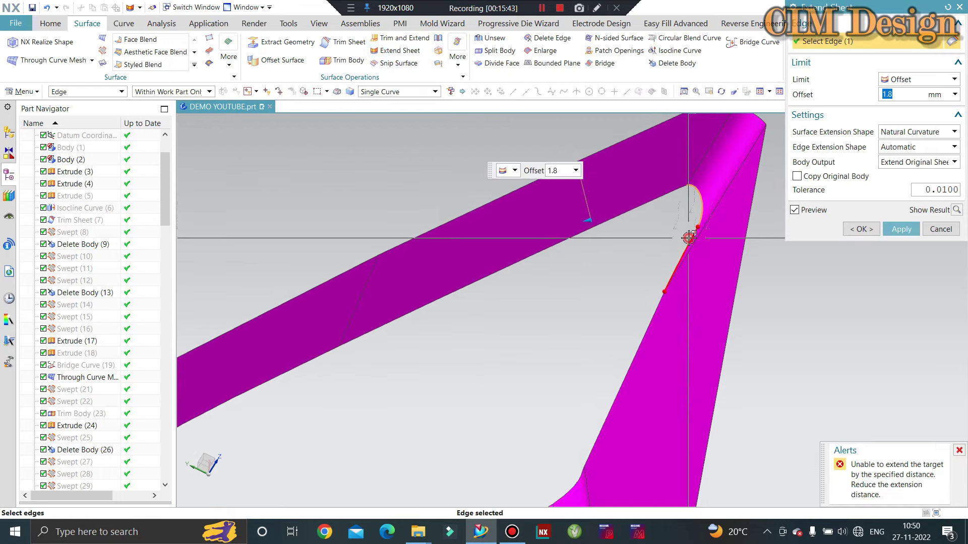
left_click(655, 272)
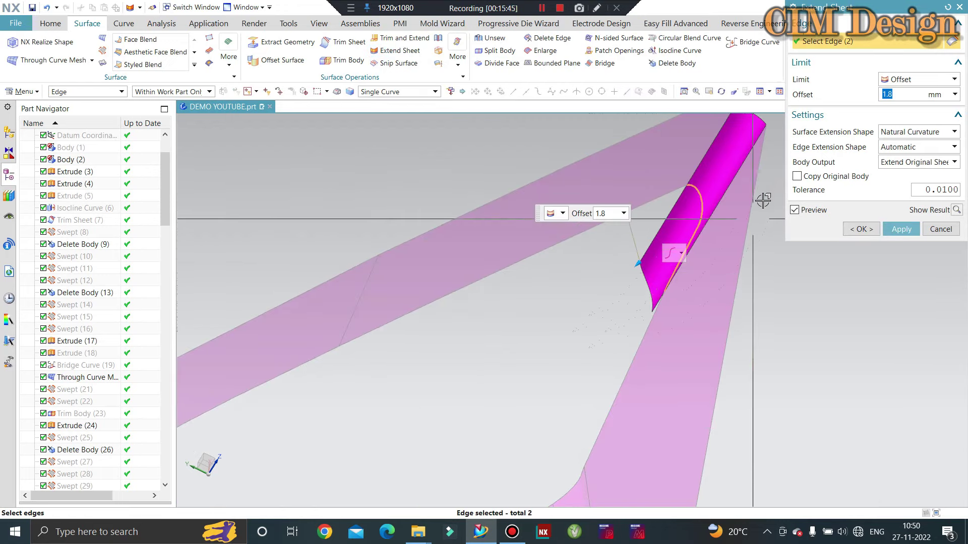
middle_click(716, 249)
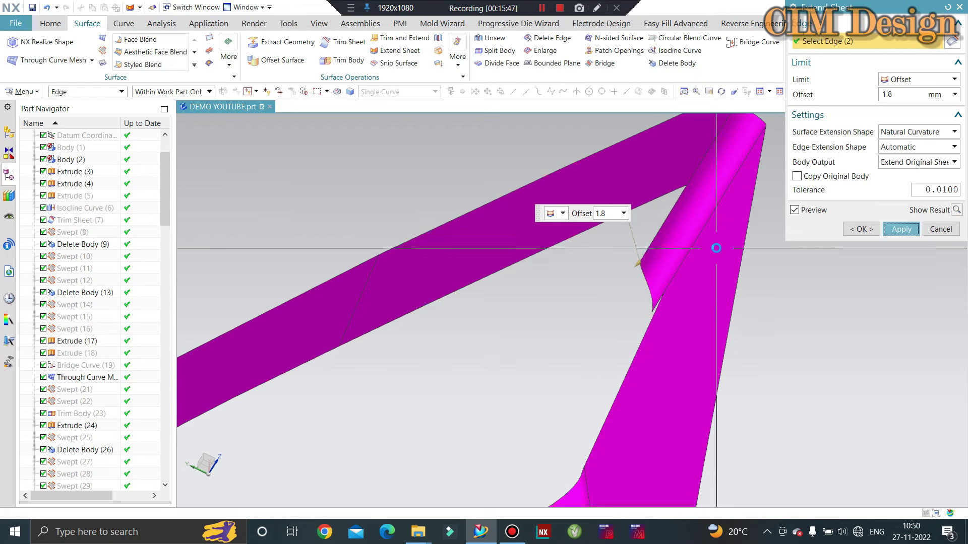
mouse_move(695, 277)
middle_mouse_down()
mouse_move(568, 202)
mouse_move(665, 244)
middle_mouse_up()
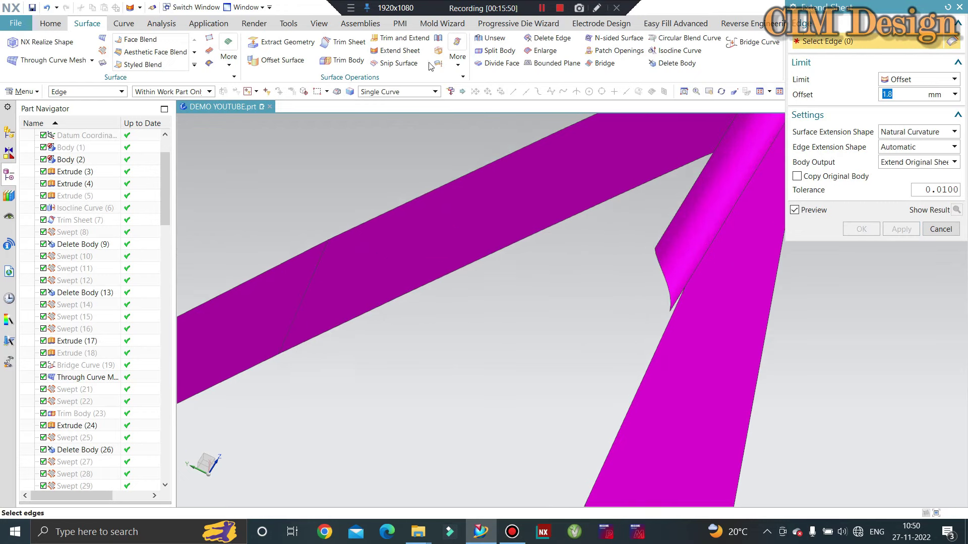
Step: Extend the strip's end edge by 1.8 mm and close Extend Sheet
left_click(410, 53)
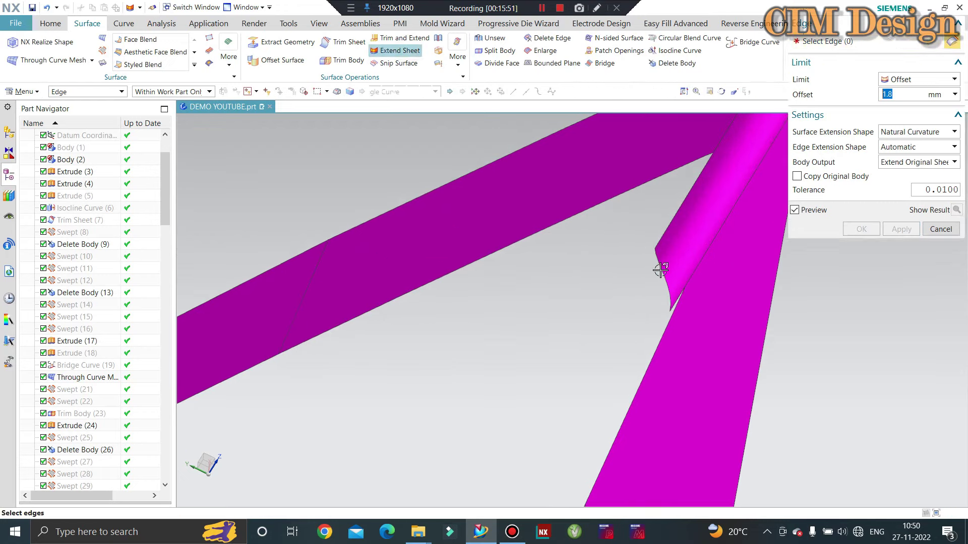
left_click(649, 282)
middle_click_drag(649, 281, 633, 244)
middle_click(644, 301)
scroll(644, 302, "up", 2)
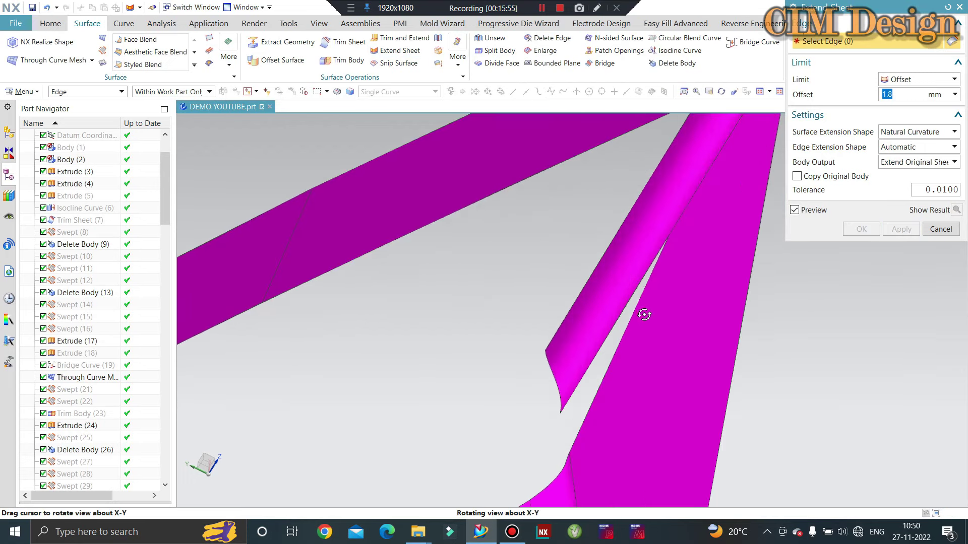
mouse_move(644, 315)
middle_mouse_down()
mouse_move(657, 319)
mouse_move(625, 307)
middle_mouse_up()
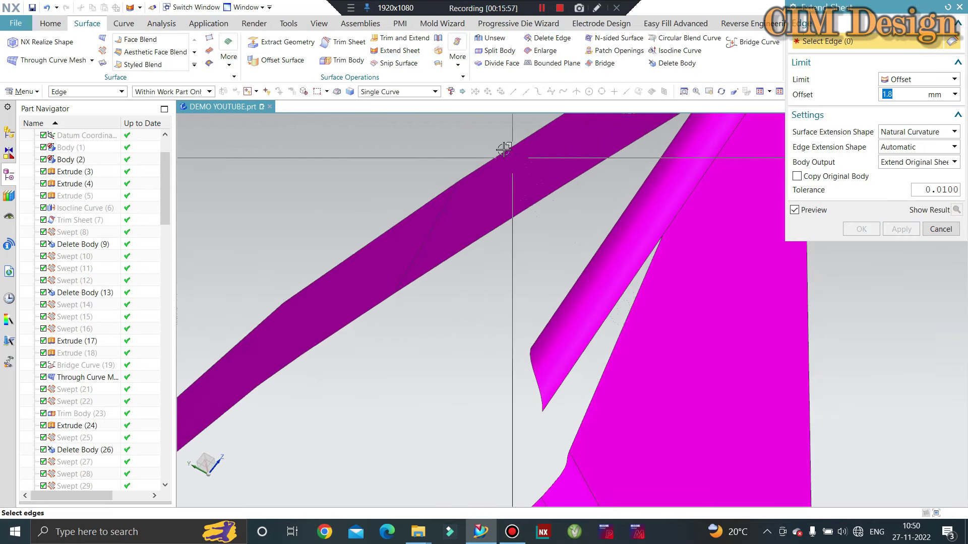
left_click(935, 228)
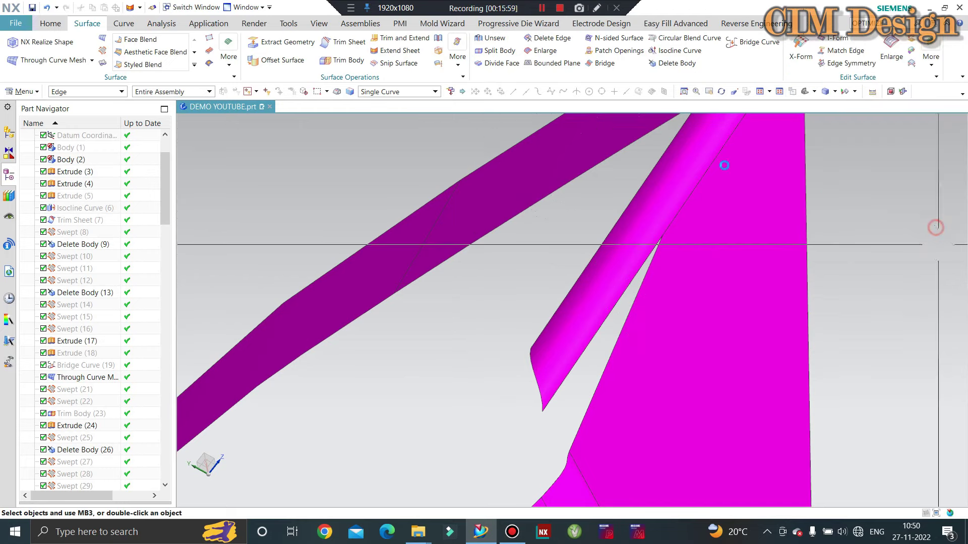
Step: Pick a panel sheet edge for another extension, then cancel it
left_click(392, 55)
left_click(622, 324)
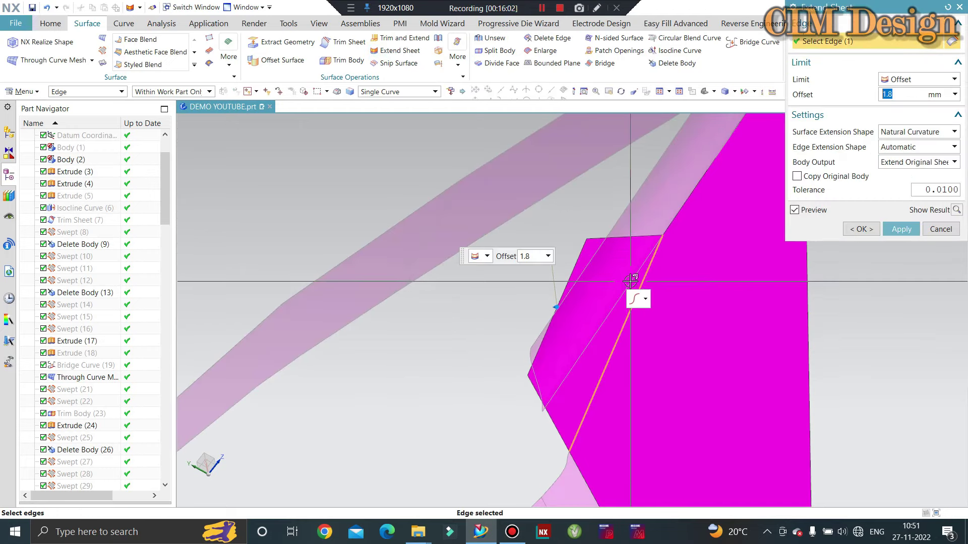
mouse_move(594, 356)
middle_mouse_down()
mouse_move(557, 384)
mouse_move(597, 181)
middle_mouse_up()
left_click(557, 384, "shift")
key("Escape")
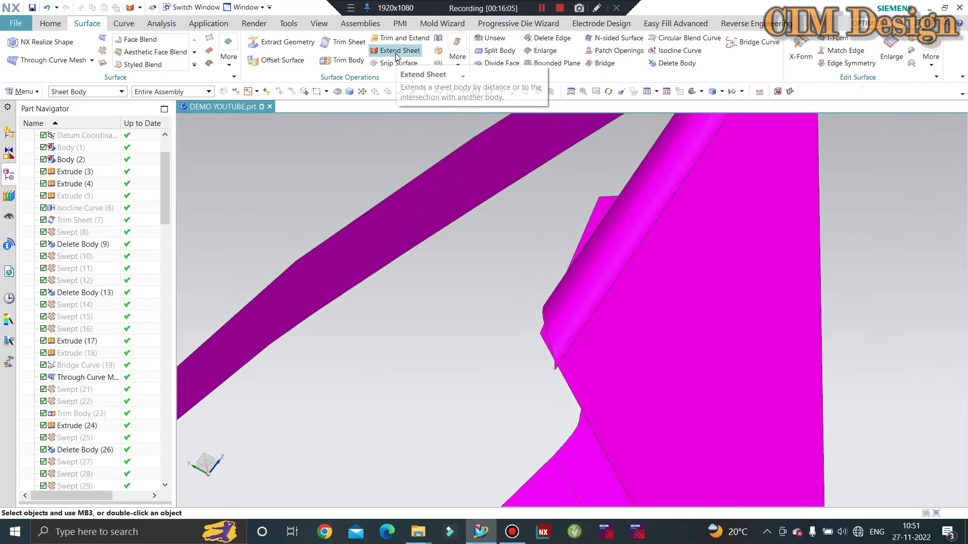
Step: Start a Trim Sheet on the large panel sheet, then cancel it
left_click(349, 44)
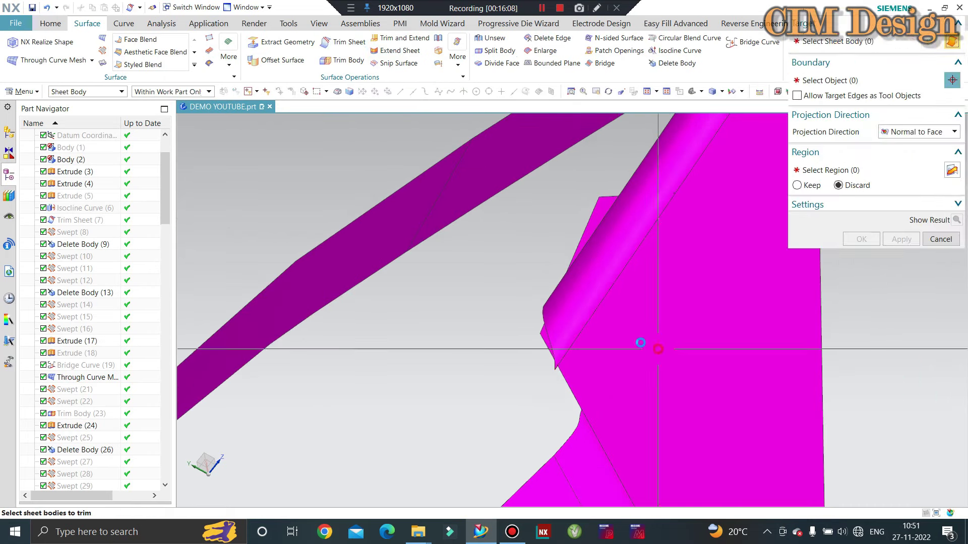
left_click(597, 310)
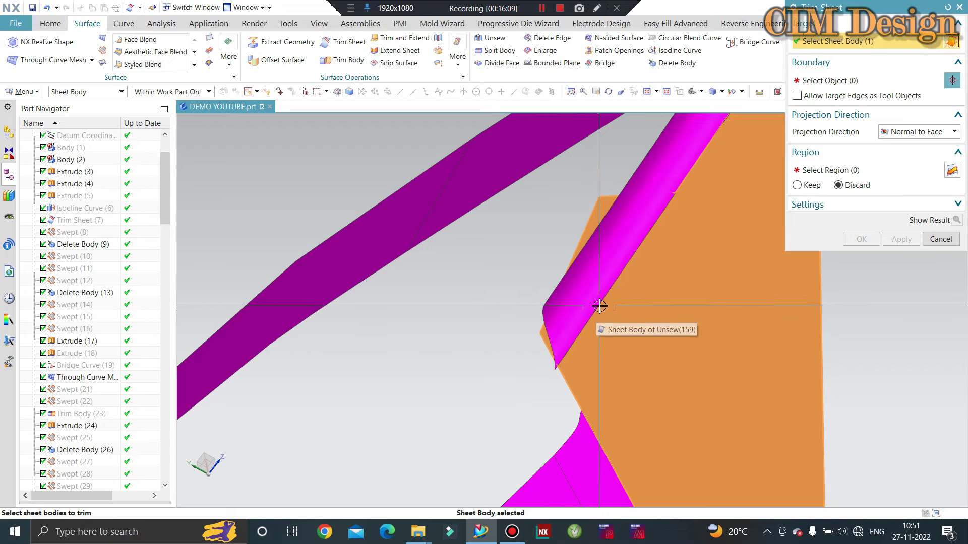
key("Escape")
Step: Trim and extend with the panel face as target and tube edge as tool, direction reversed
left_click(400, 37)
left_click(661, 308)
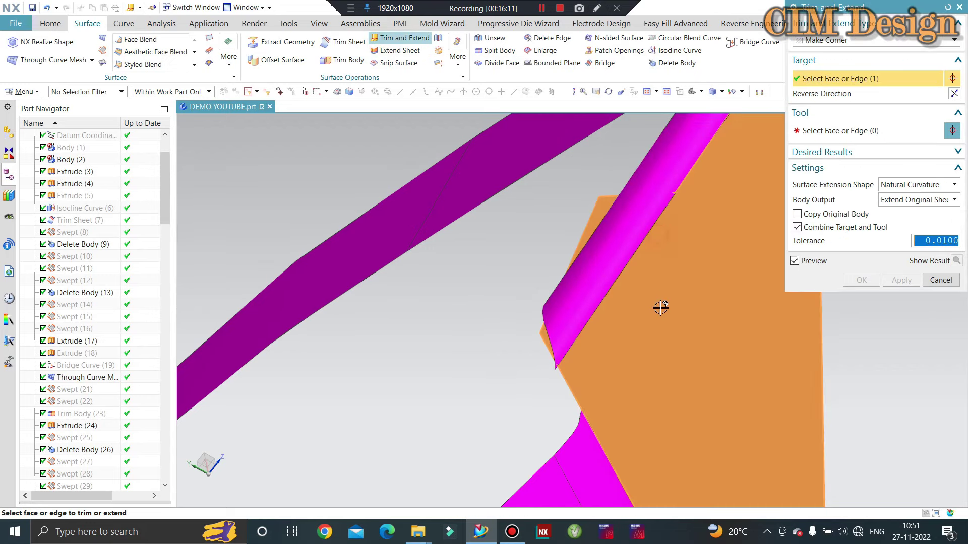
middle_click(624, 274)
left_click(634, 286)
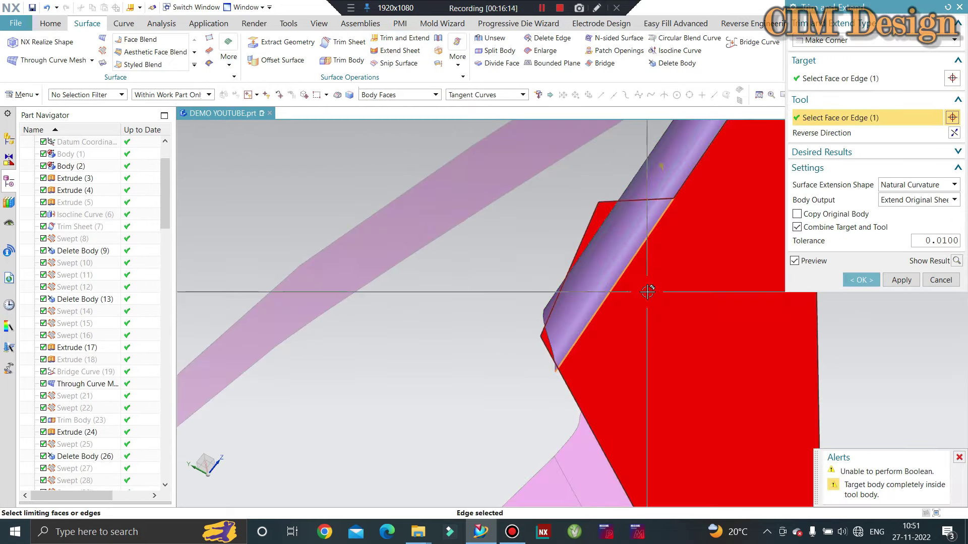
left_click(953, 133)
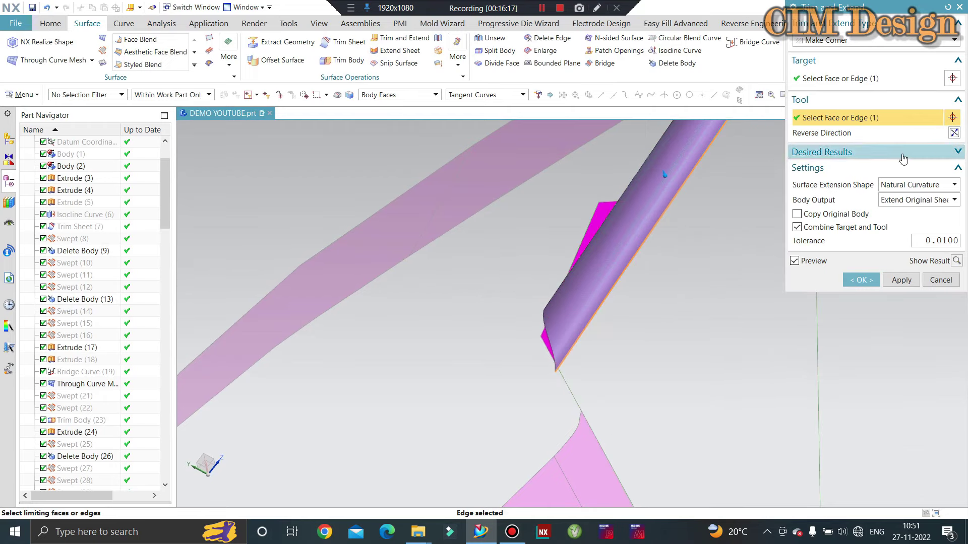
left_click(837, 84)
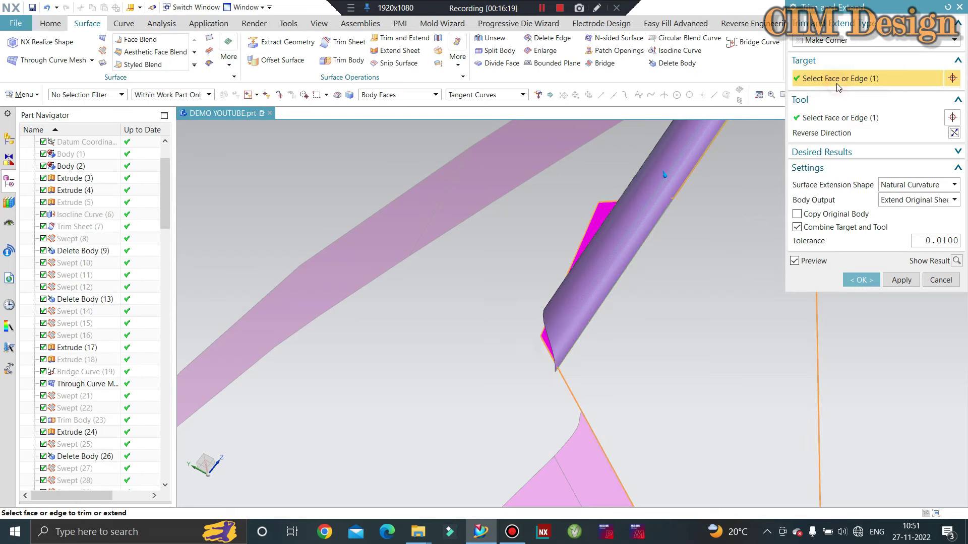
left_click(954, 132)
middle_click(581, 265)
mouse_move(582, 264)
middle_mouse_down()
mouse_move(583, 246)
mouse_move(558, 244)
middle_mouse_up()
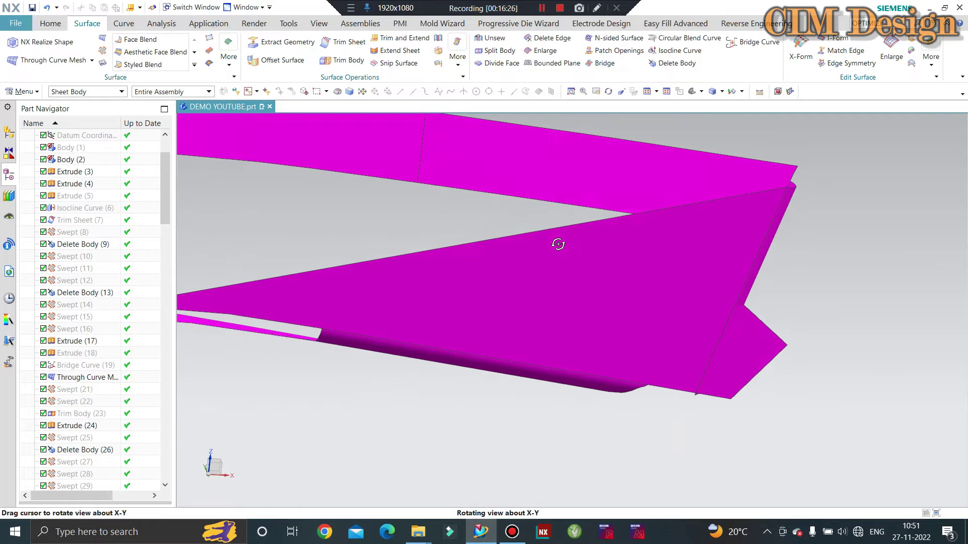
Step: Try trimming the large panel face against the red tool face, flipping directions, then cancel
left_click(418, 44)
left_click(466, 357)
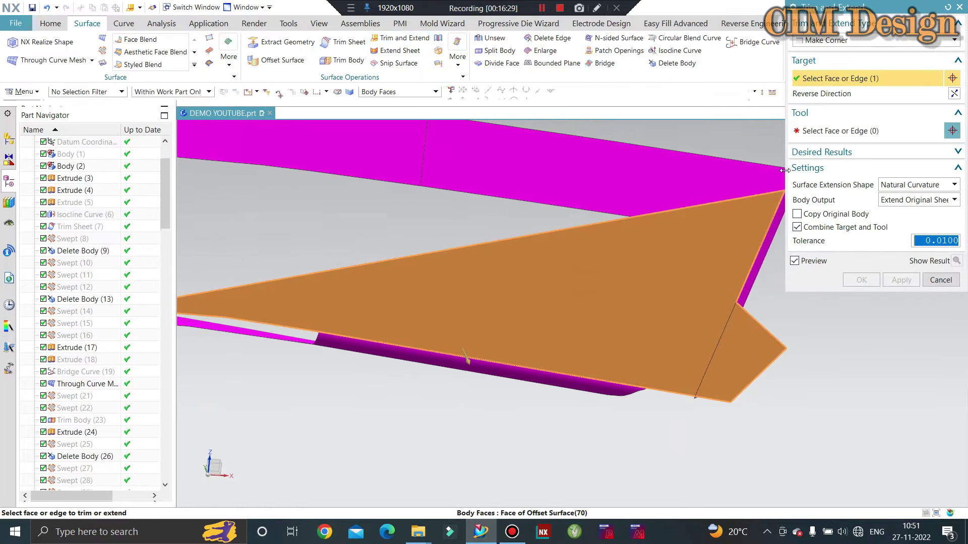
left_click(823, 126)
left_click(752, 274)
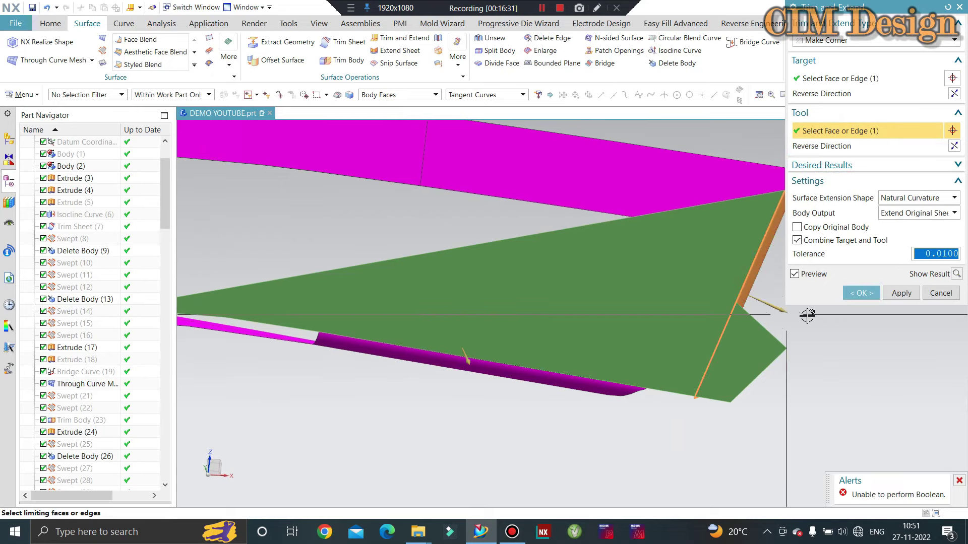
left_click(954, 94)
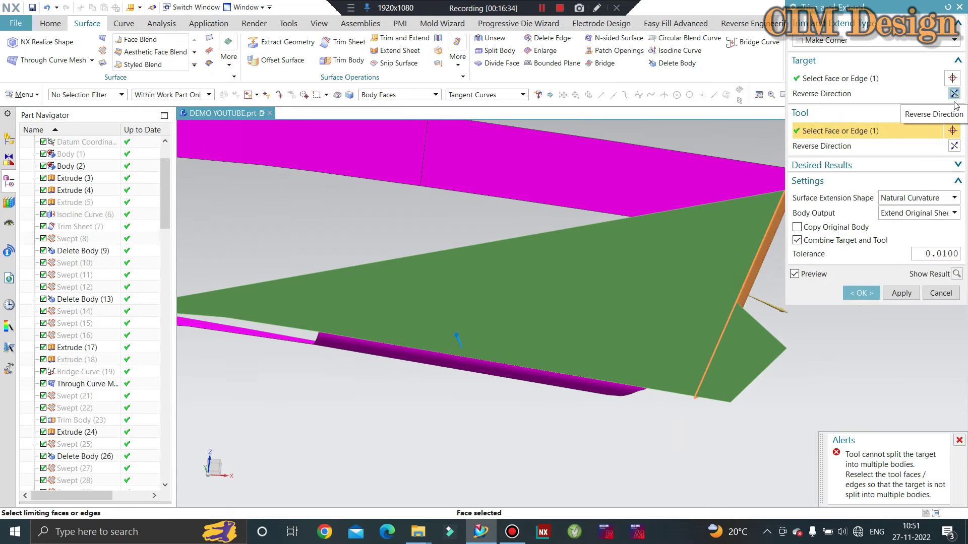
left_click(953, 146)
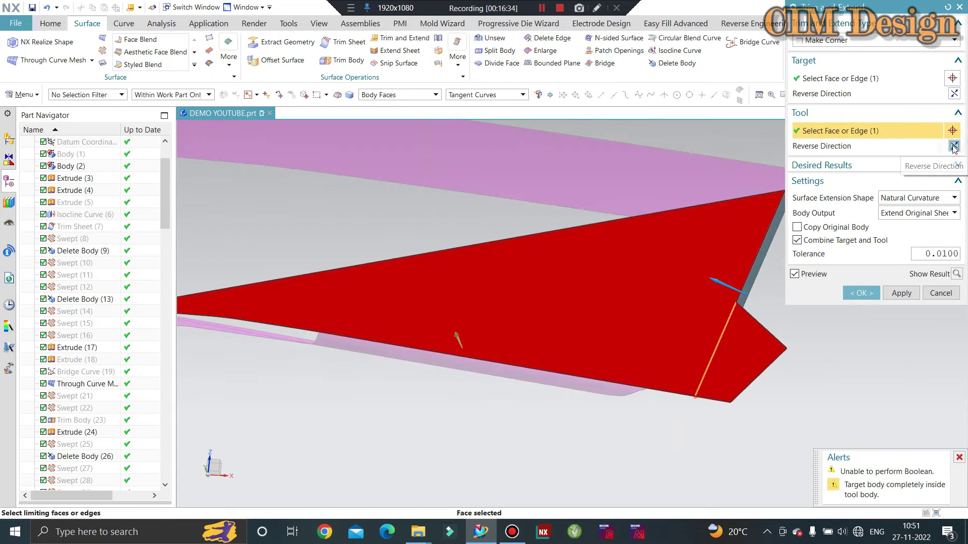
left_click(957, 113)
left_click(953, 95)
mouse_move(769, 301)
middle_mouse_down()
mouse_move(684, 368)
mouse_move(710, 370)
mouse_move(687, 270)
middle_mouse_up()
key("Escape")
Step: Zoom in and out around the band's lower junction
scroll(686, 271, "up", 5)
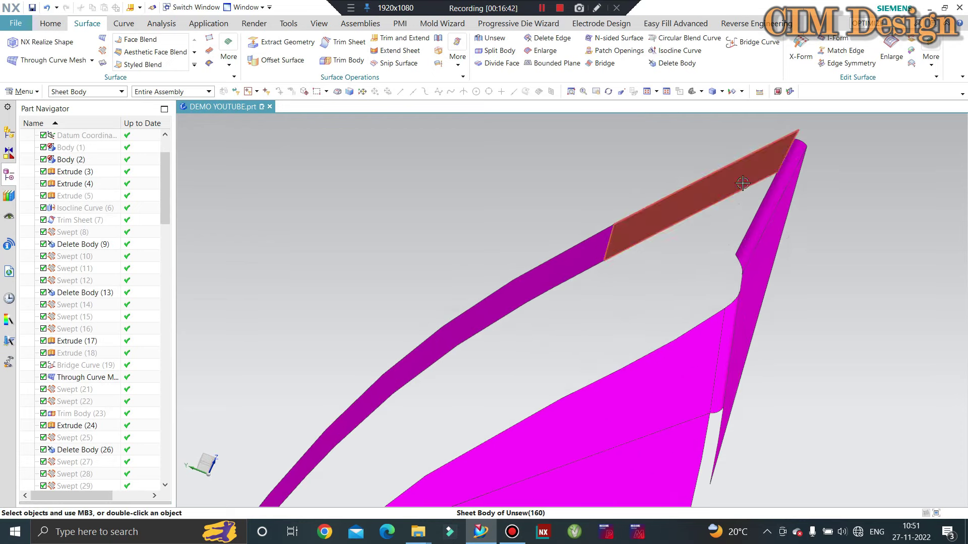
scroll(607, 339, "down", 5)
scroll(443, 347, "up", 3)
scroll(435, 349, "up", 2)
scroll(435, 350, "down", 1)
scroll(459, 393, "up", 1)
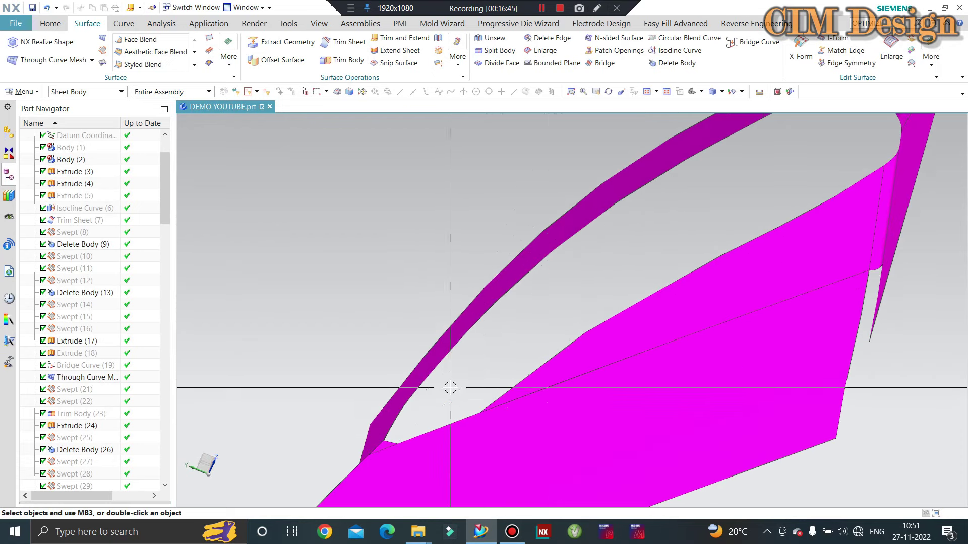
scroll(474, 389, "down", 2)
scroll(429, 412, "up", 2)
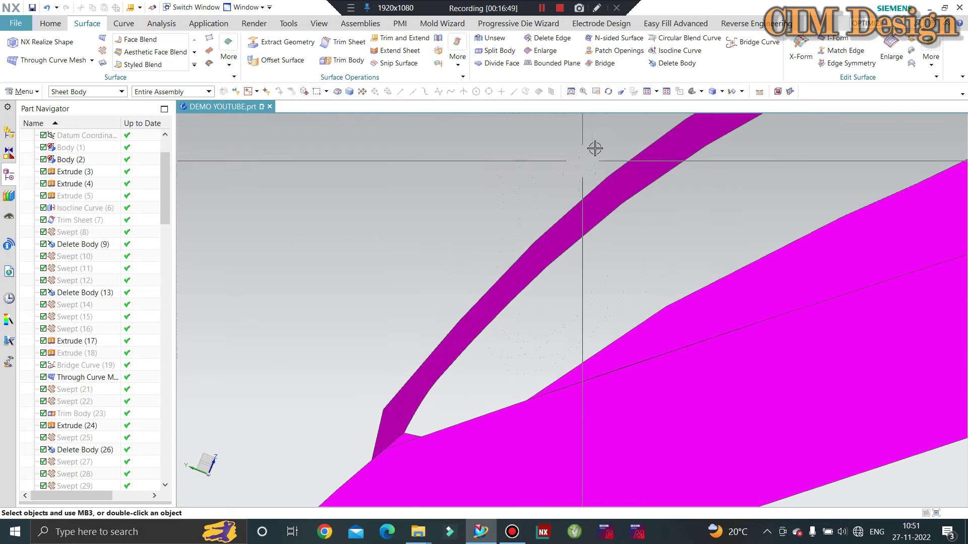
Step: Create a G1 bridge curve from the magenta band's lower tip to the offset surface edge
left_click(752, 41)
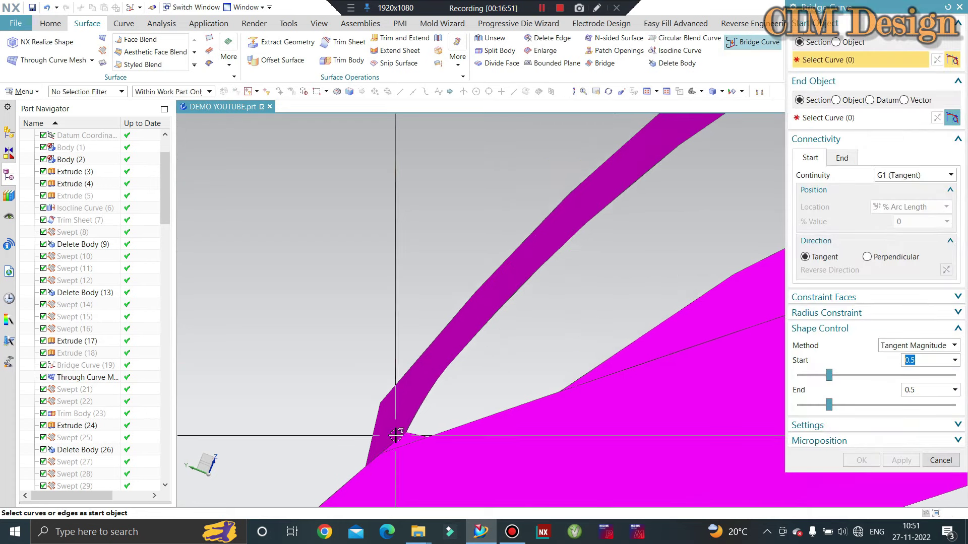
scroll(405, 439, "up", 2)
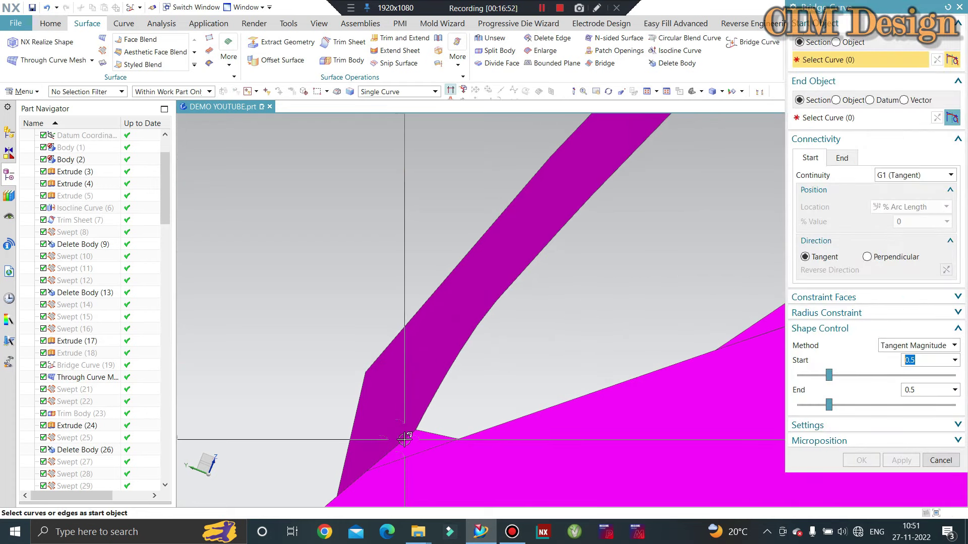
left_click(845, 121)
middle_click_drag(510, 317, 430, 331, "shift")
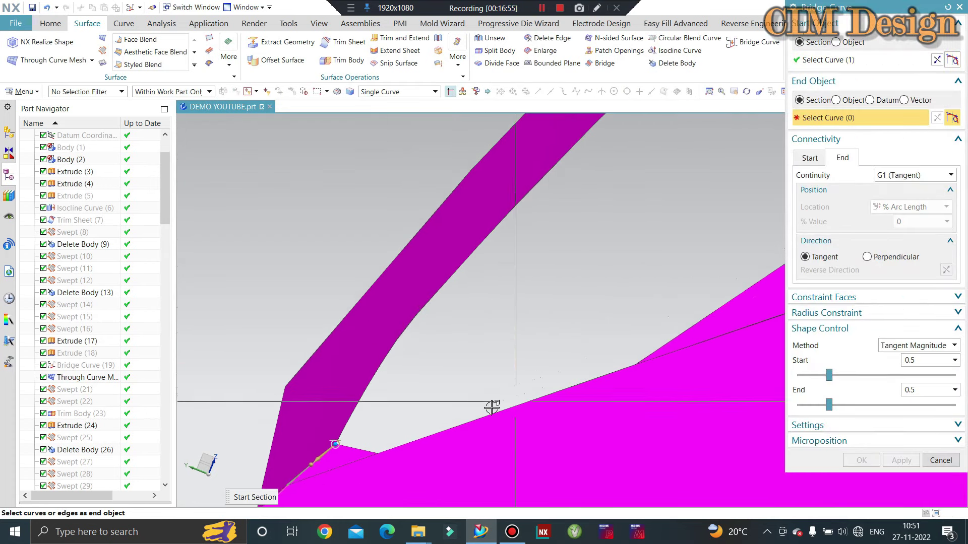
scroll(492, 408, "down", 4)
scroll(707, 287, "down", 1)
scroll(697, 286, "down", 1)
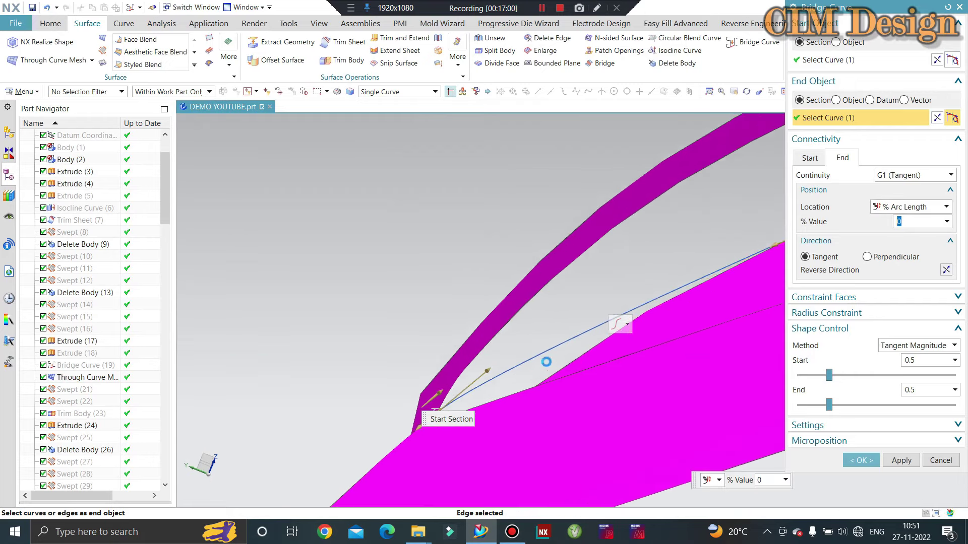
scroll(657, 358, "up", 3)
middle_click(646, 282)
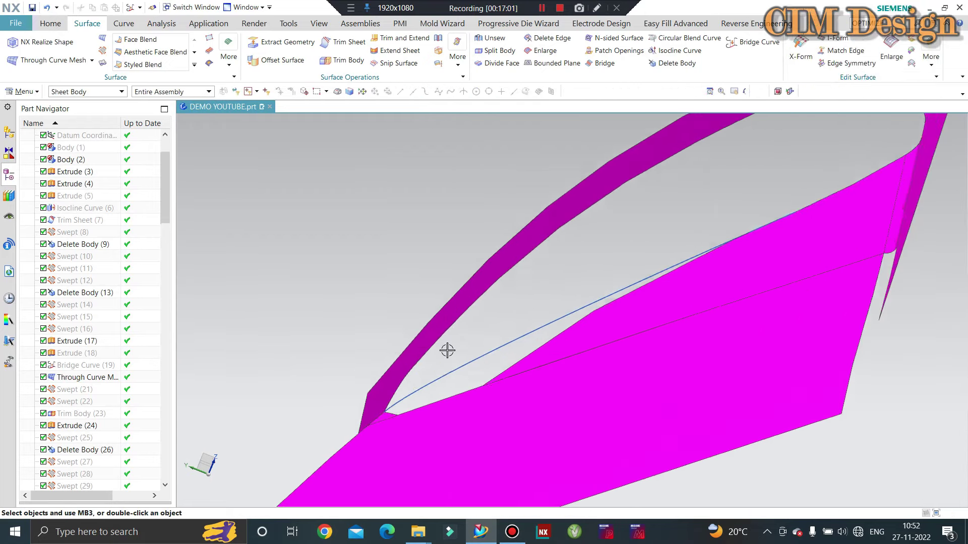
scroll(533, 313, "up", 2)
scroll(496, 376, "up", 2)
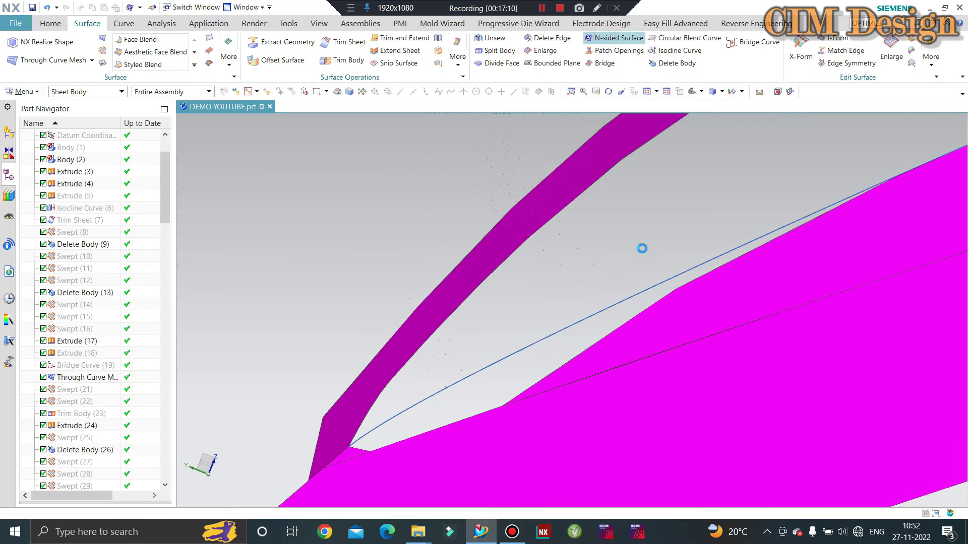
Step: Start the N-sided outer loop with the bridge curve and first panel edges, dismissing G0 errors
left_click(615, 329)
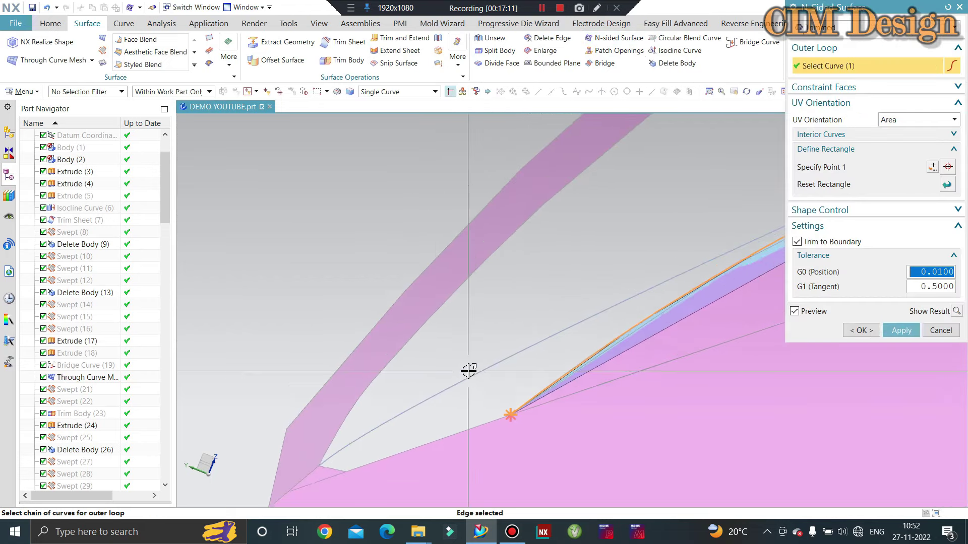
scroll(468, 371, "up", 1)
scroll(439, 393, "down", 2)
scroll(368, 426, "up", 1)
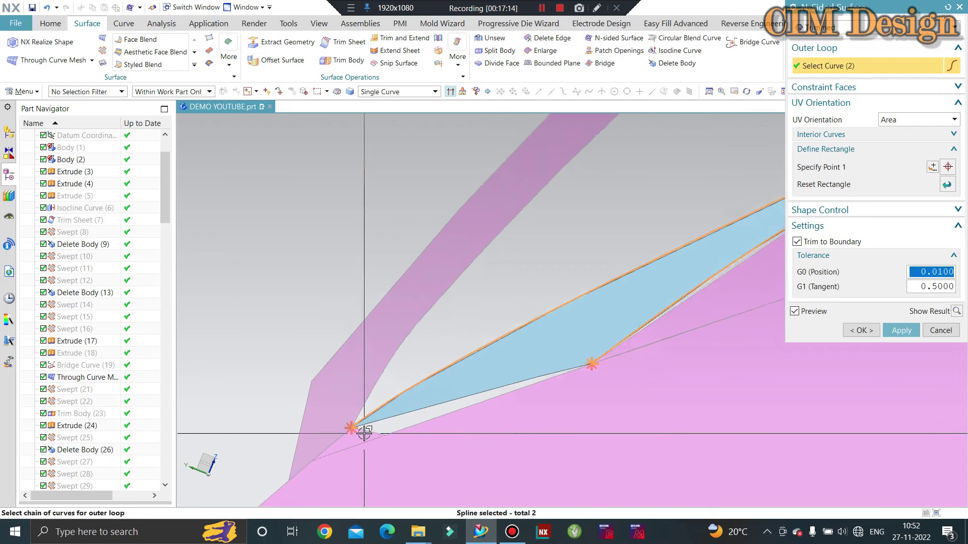
scroll(348, 425, "up", 1)
left_click(390, 430)
left_click(502, 281)
scroll(490, 276, "up", 1)
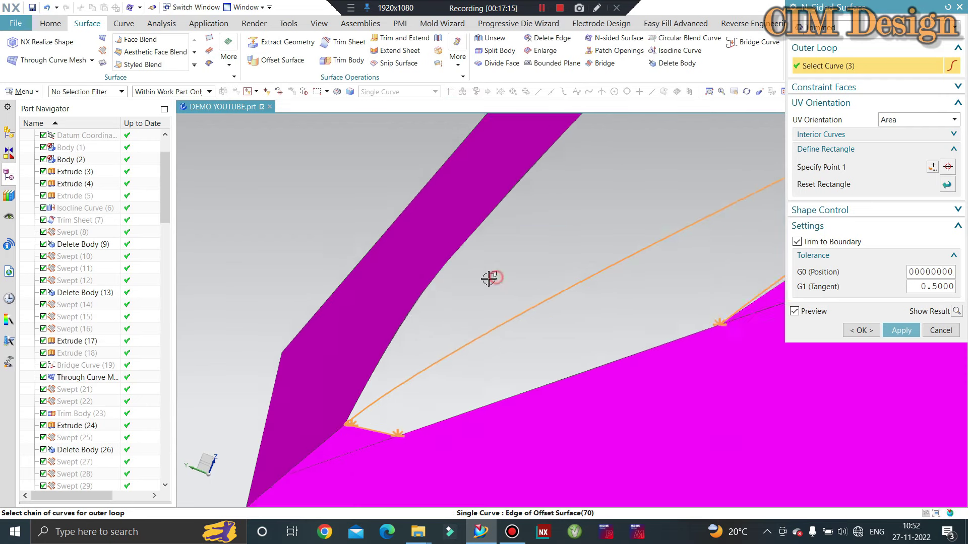
scroll(346, 410, "up", 1)
scroll(348, 403, "up", 1)
scroll(348, 401, "up", 1)
left_click(348, 401)
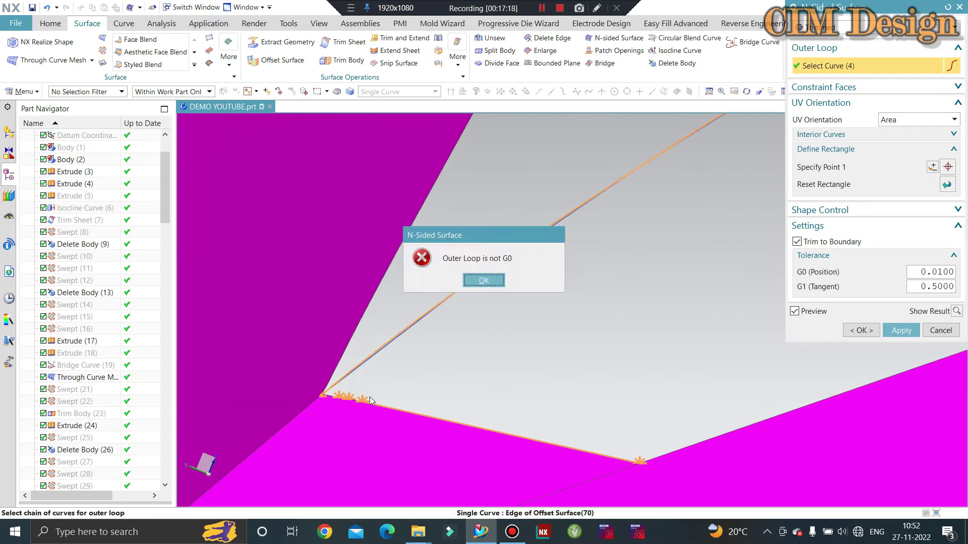
left_click(483, 281)
Step: Add the remaining panel edges to close the seven-curve loop and create the N-sided surface
scroll(332, 366, "up", 2)
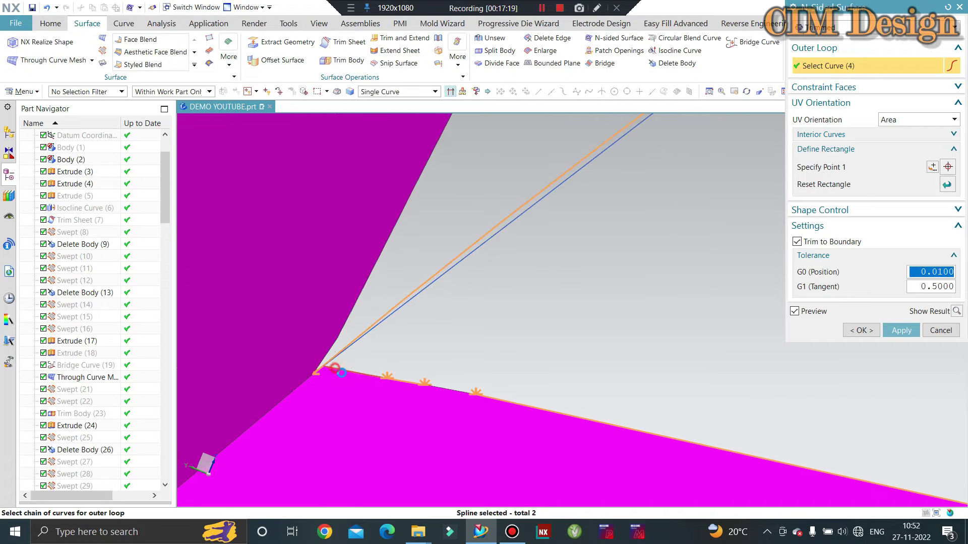
left_click(403, 373)
left_click(487, 280)
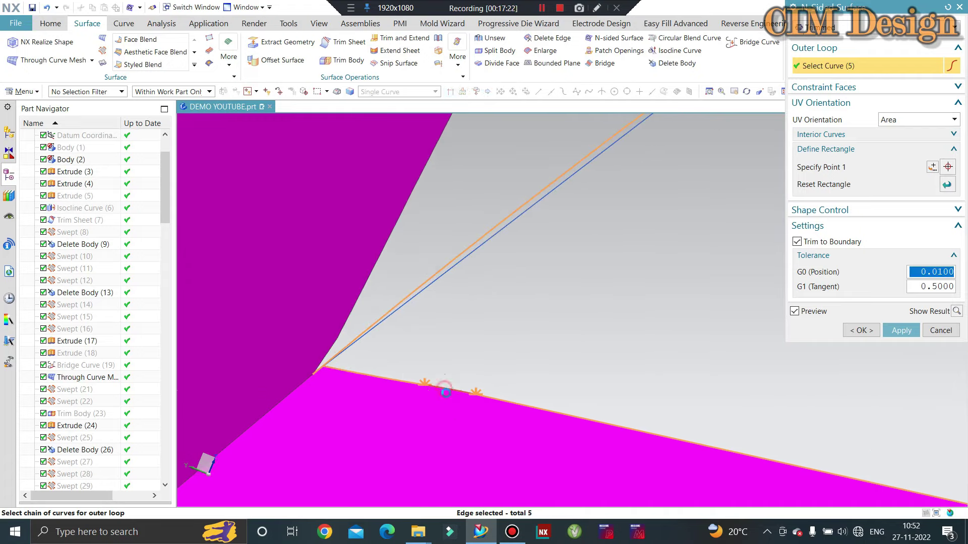
left_click(443, 388)
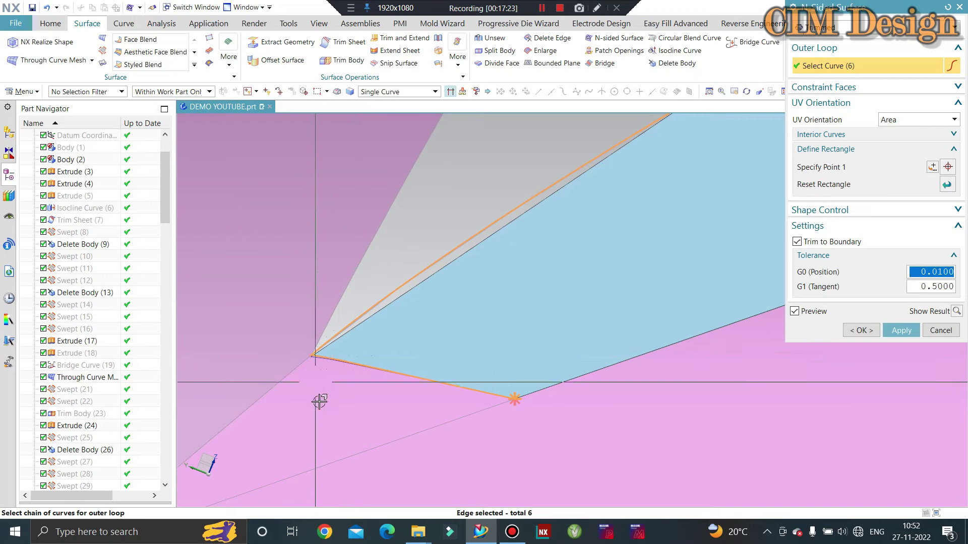
scroll(319, 402, "up", 3)
scroll(457, 363, "up", 3)
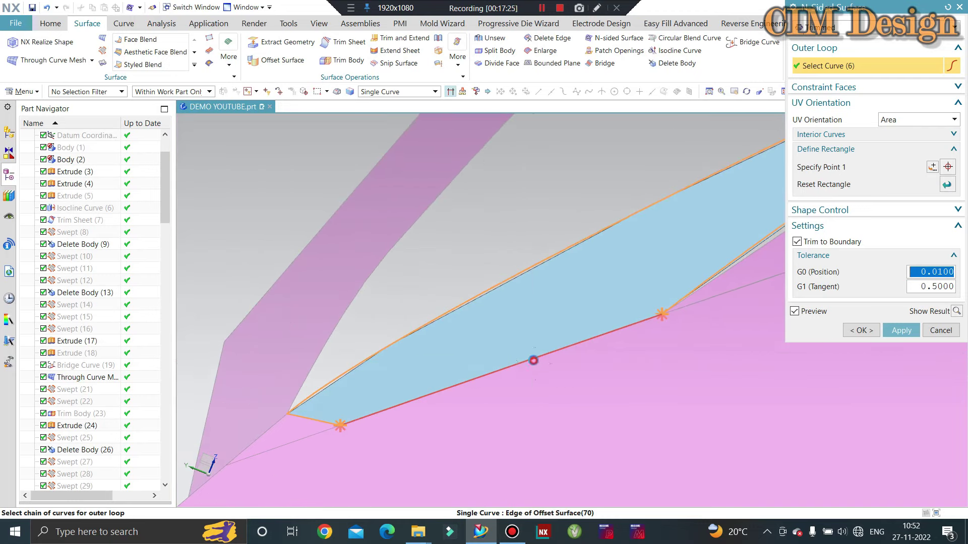
scroll(469, 377, "up", 2)
left_click(855, 331)
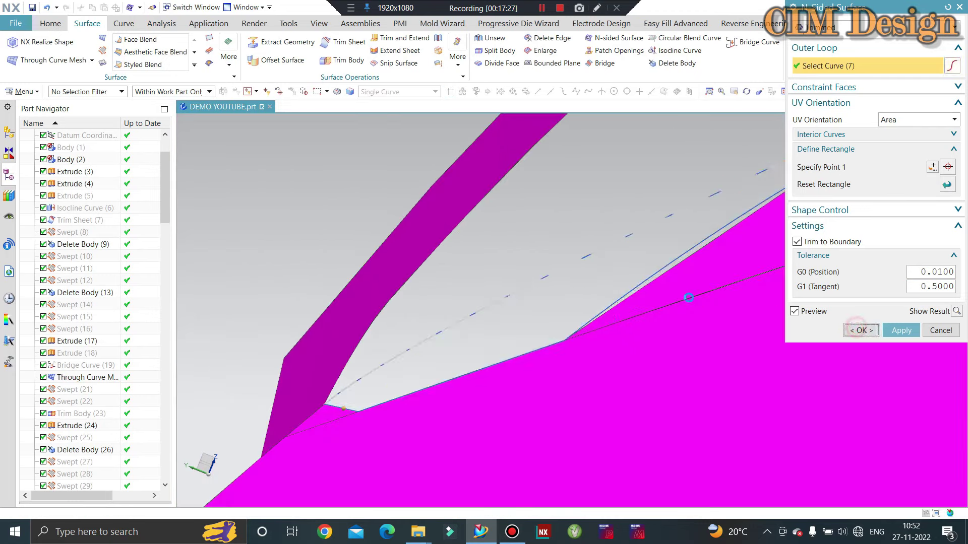
scroll(610, 265, "up", 3)
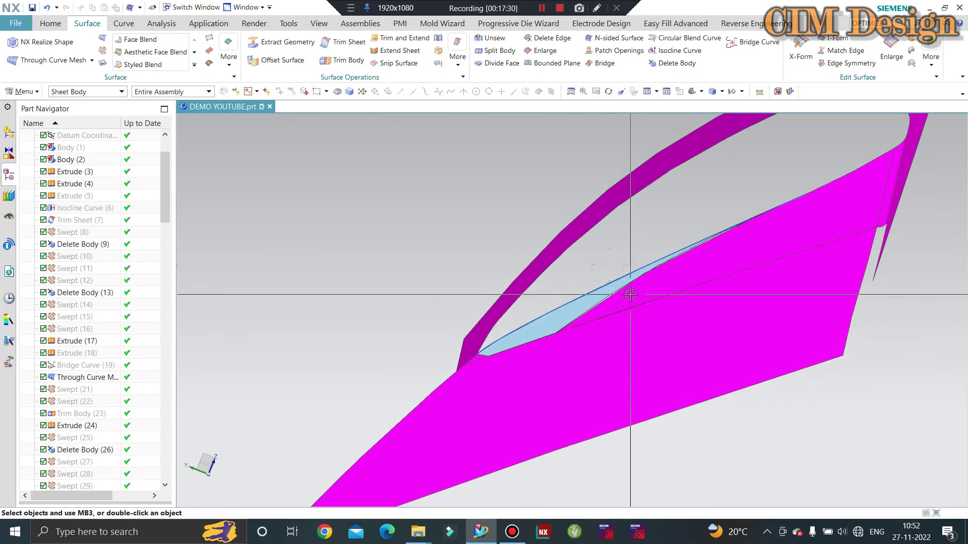
scroll(630, 294, "down", 2)
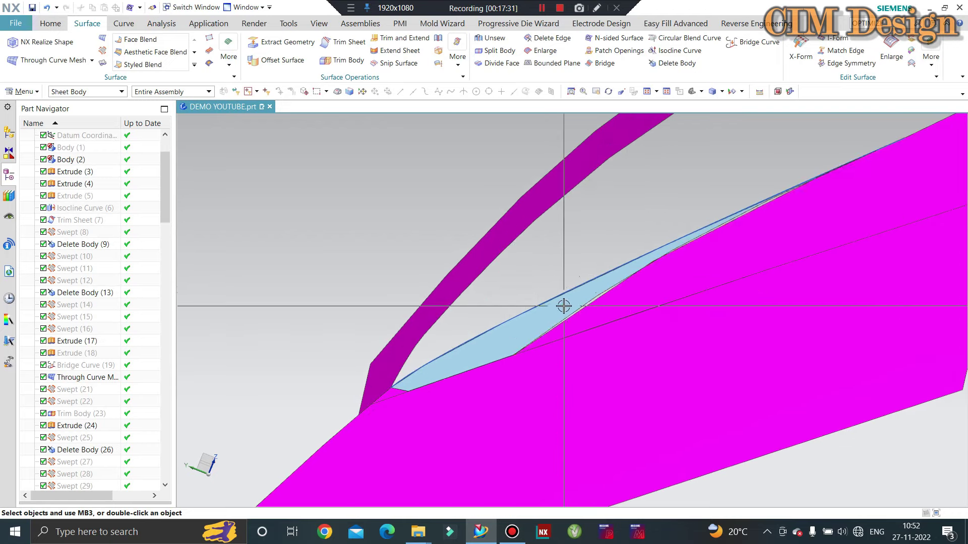
Step: Sew the new N-sided patch to its neighbouring sheet at 0.25 tolerance
left_click(445, 43)
left_click(547, 317)
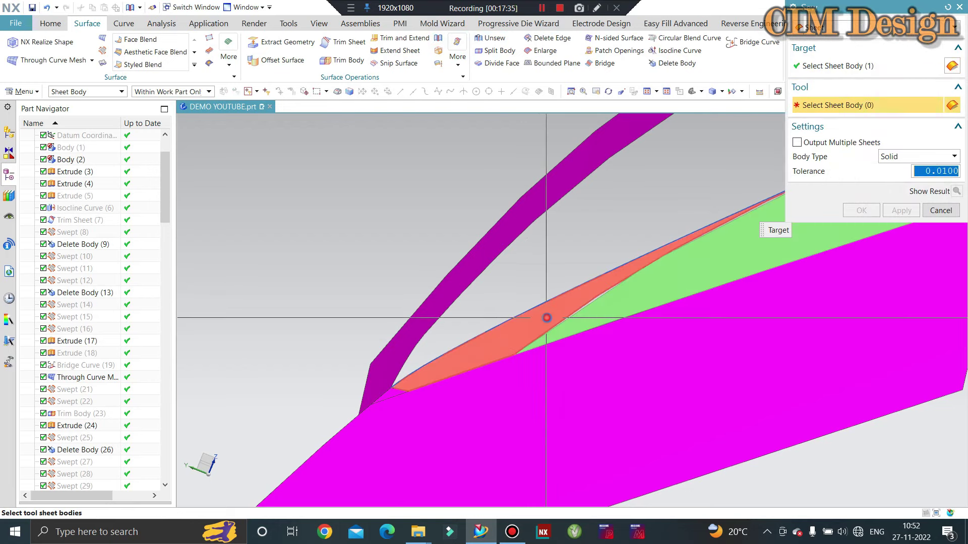
middle_click(738, 242)
left_click(501, 283)
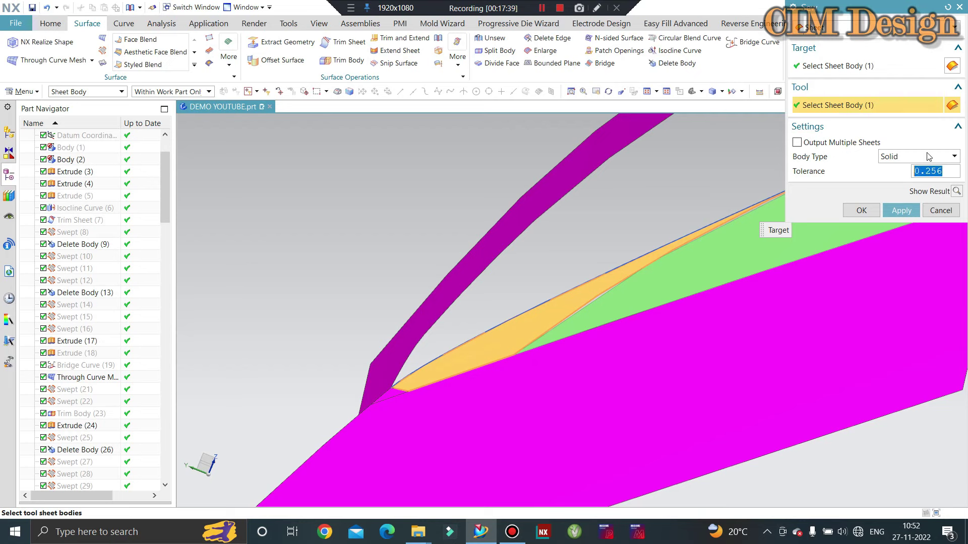
scroll(542, 282, "up", 2)
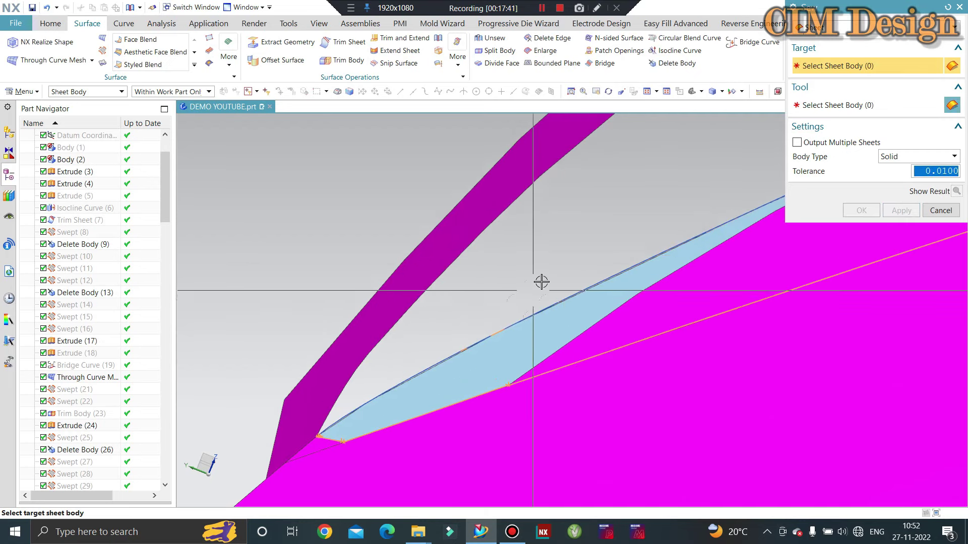
Step: Zoom out and orbit the model to inspect the sewn sheets
right_click(585, 209)
left_click(615, 291)
scroll(598, 281, "down", 2)
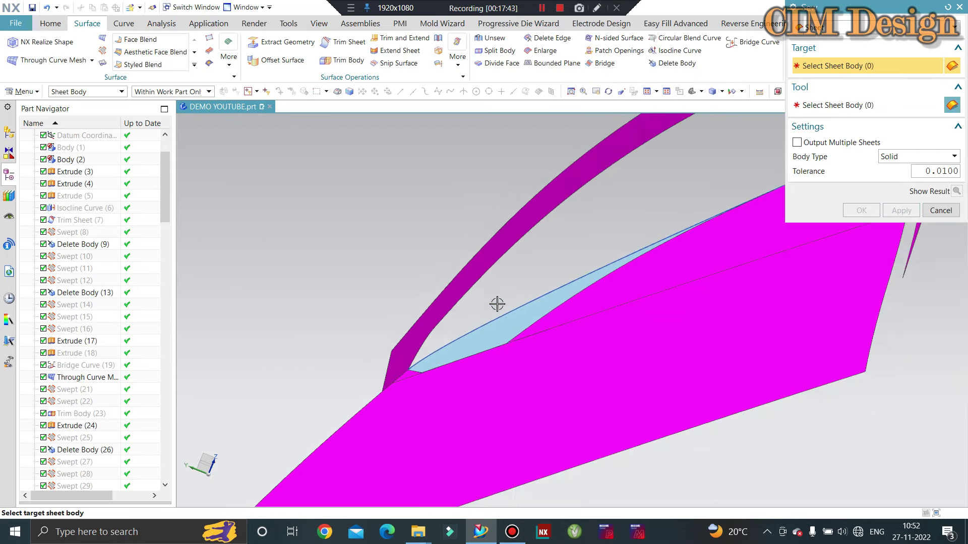
mouse_move(664, 288)
middle_mouse_down()
mouse_move(670, 301)
mouse_move(643, 319)
middle_mouse_up()
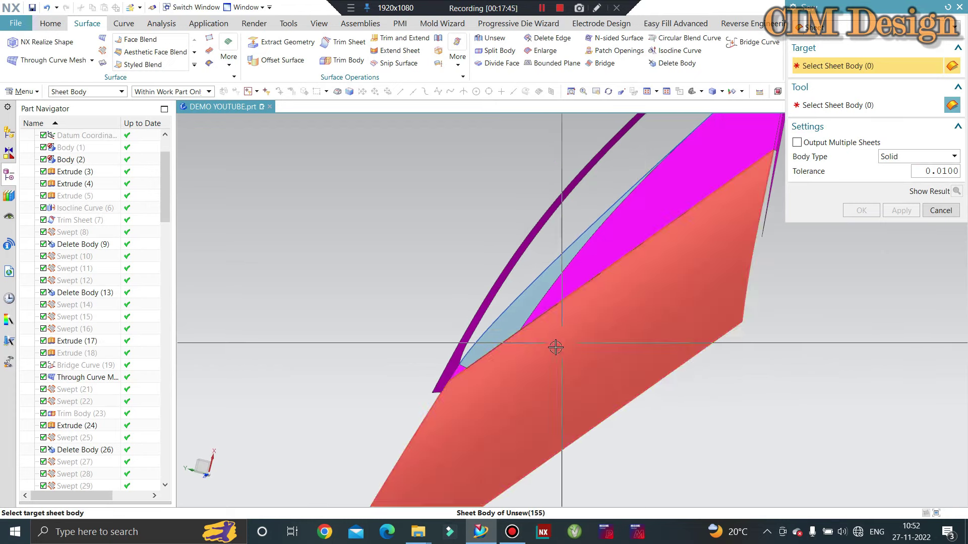
middle_click_drag(556, 347, 576, 283)
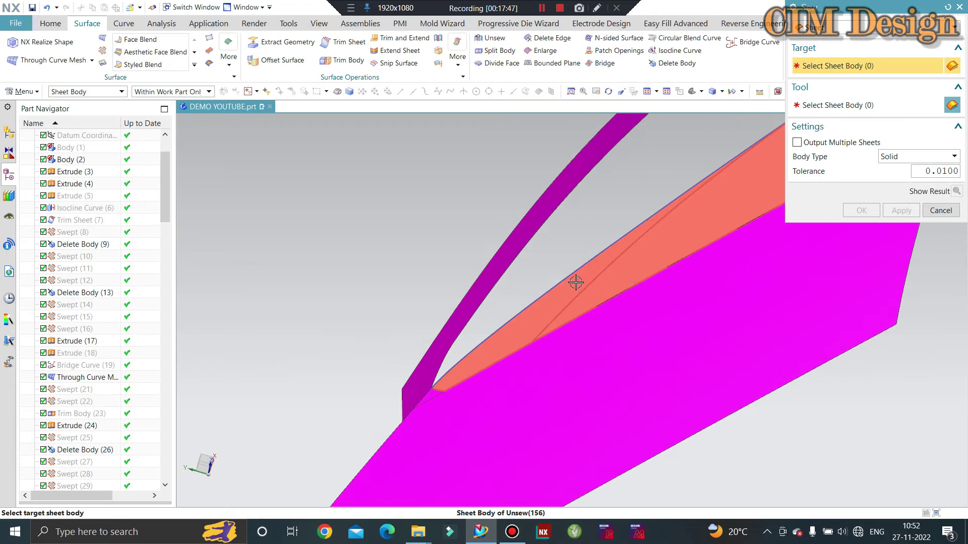
Step: Edit the patch sheet's object display, then orbit to look along the vent opening
key("ctrl+j")
left_click(547, 287)
middle_click(548, 286)
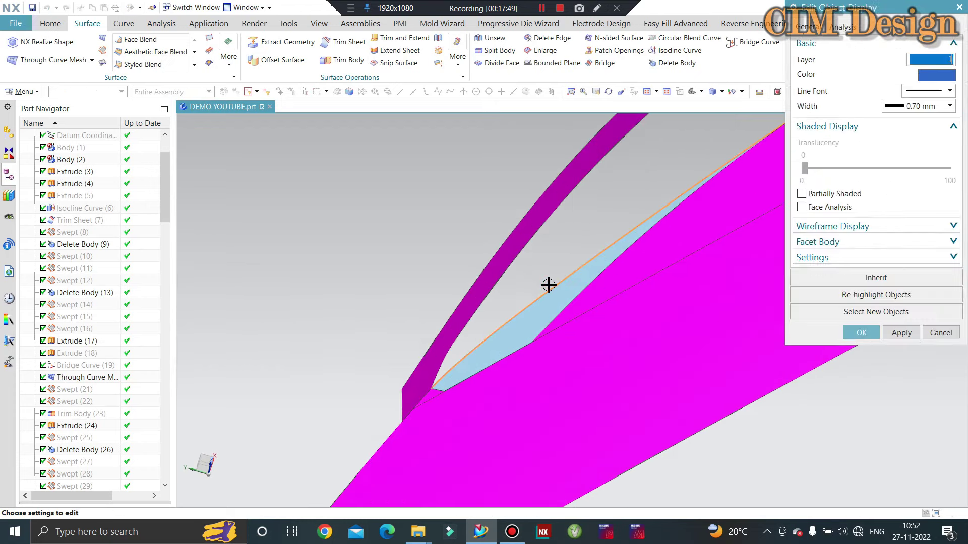
middle_click(548, 286)
mouse_move(548, 286)
middle_mouse_down()
mouse_move(585, 235)
mouse_move(542, 337)
middle_mouse_up()
mouse_move(609, 281)
middle_mouse_down()
mouse_move(648, 255)
mouse_move(443, 109)
middle_mouse_up()
Step: Try extending a patch edge with Extend Sheet, then cancel the failed extension
left_click(399, 51)
left_click(380, 413)
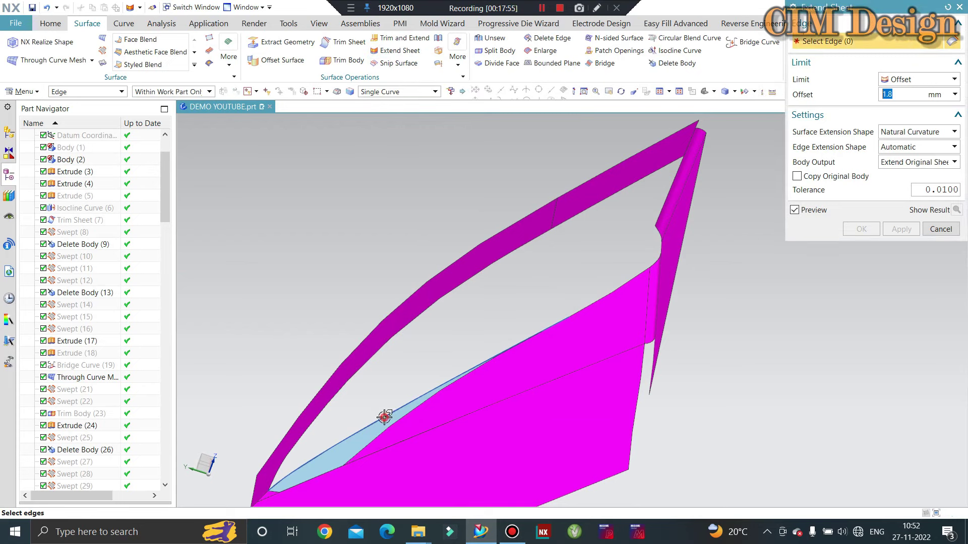
scroll(595, 306, "up", 3)
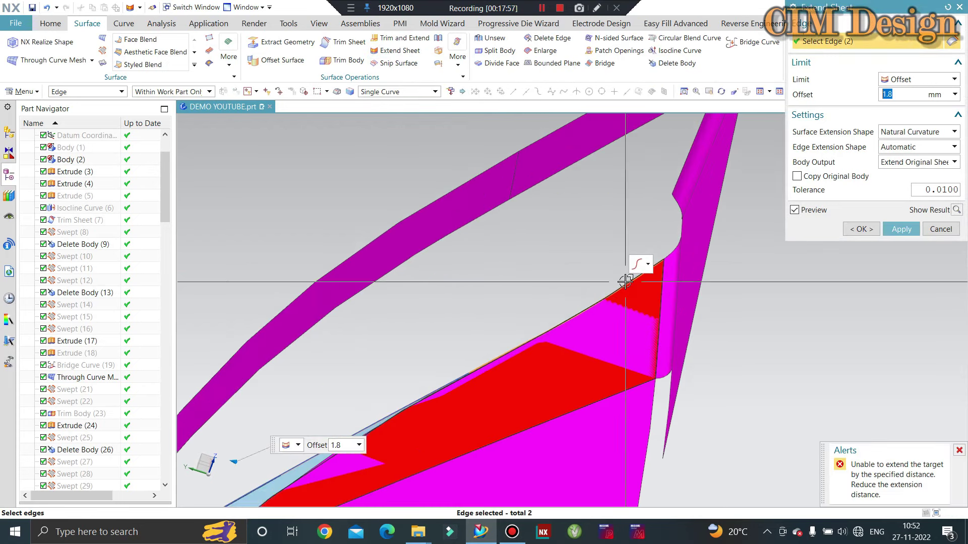
scroll(635, 272, "down", 1)
scroll(645, 268, "up", 3)
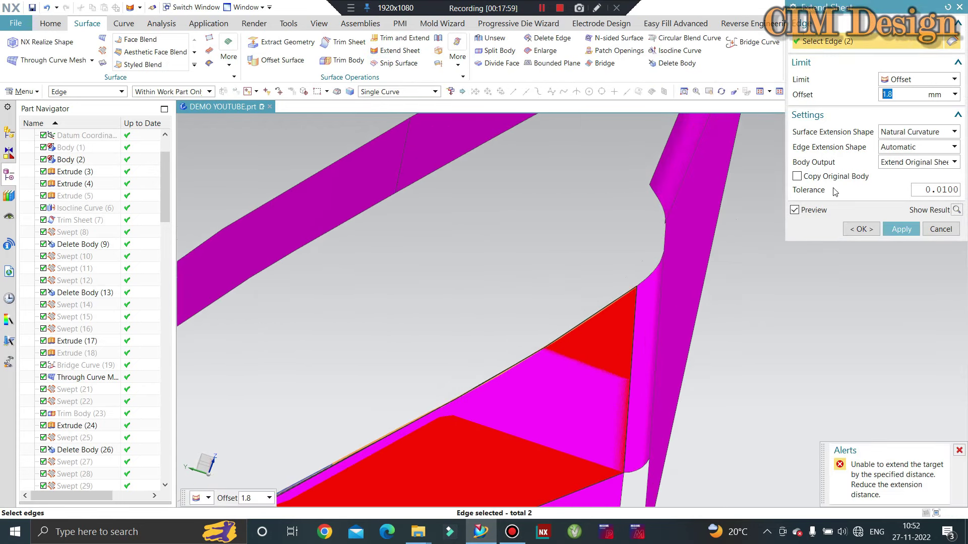
left_click(861, 228)
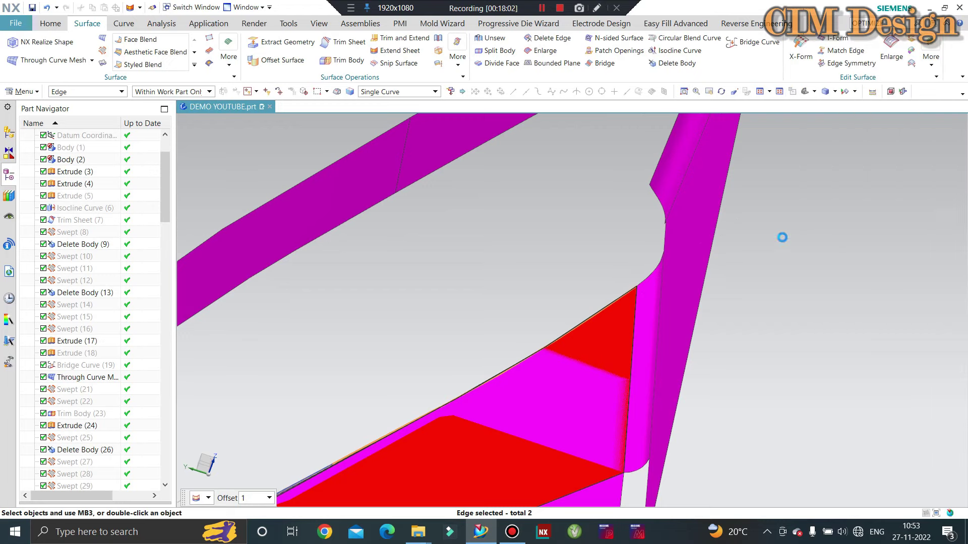
scroll(674, 259, "down", 3)
scroll(589, 324, "up", 3)
Step: Move the patch boundary curve to layer 100 and delete an extra N-sided patch edge
key("ctrl+j")
type("100")
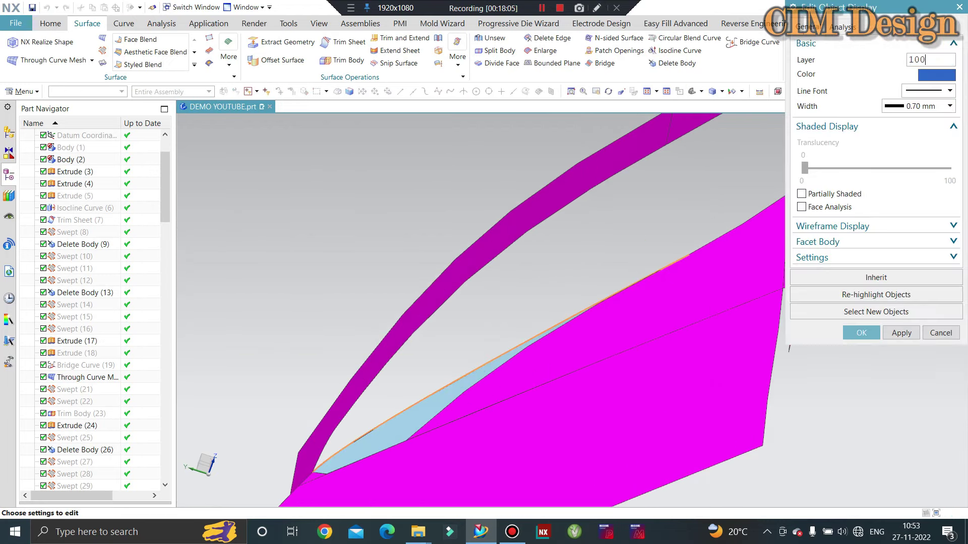
key("Return")
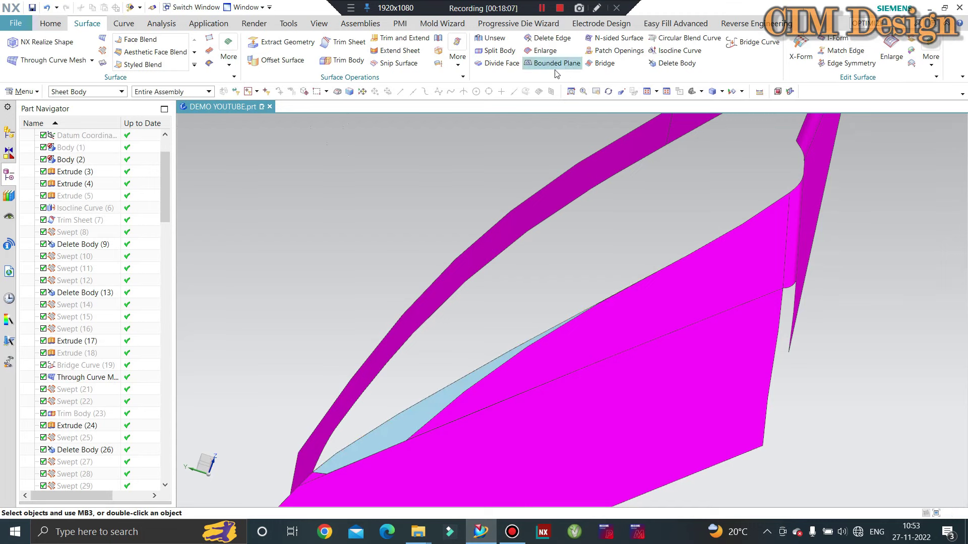
left_click(513, 346)
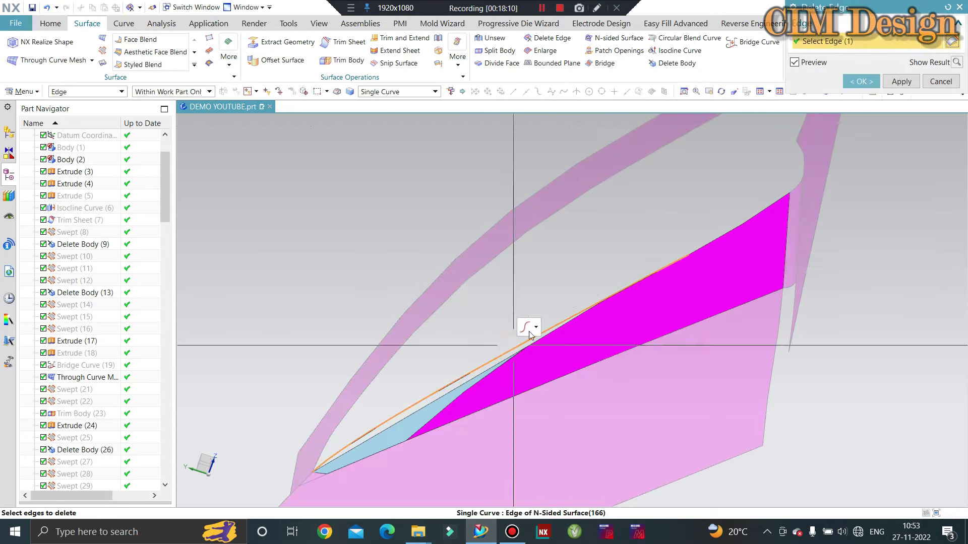
middle_click(595, 250)
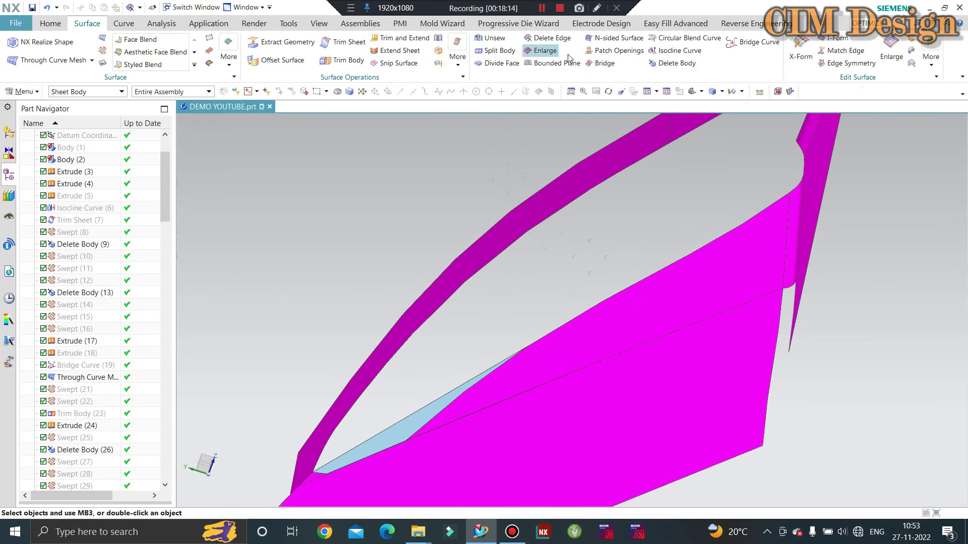
Step: Extend the edge beside the light-blue face and the magenta sheet's top edge by 1.8 mm
left_click(434, 401)
left_click(581, 320)
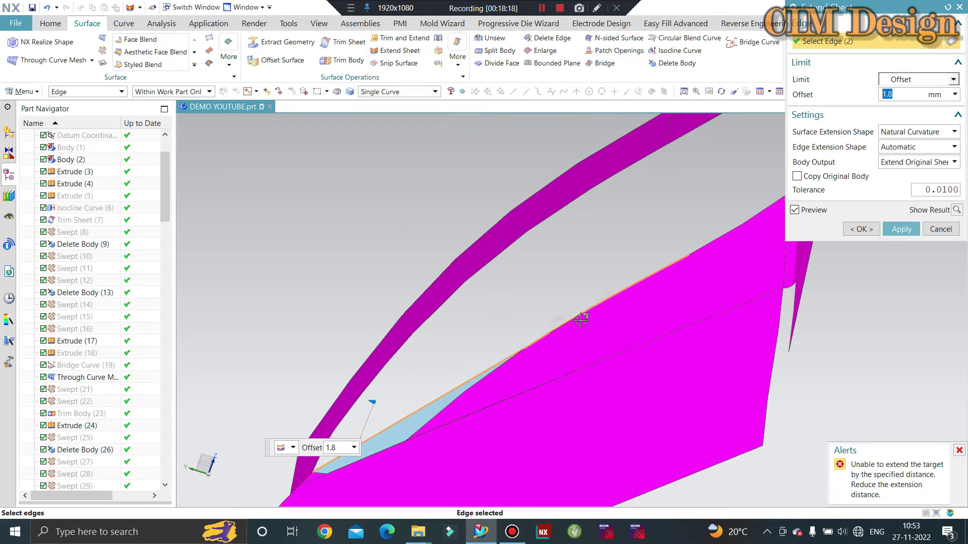
middle_click_drag(513, 349, 650, 266)
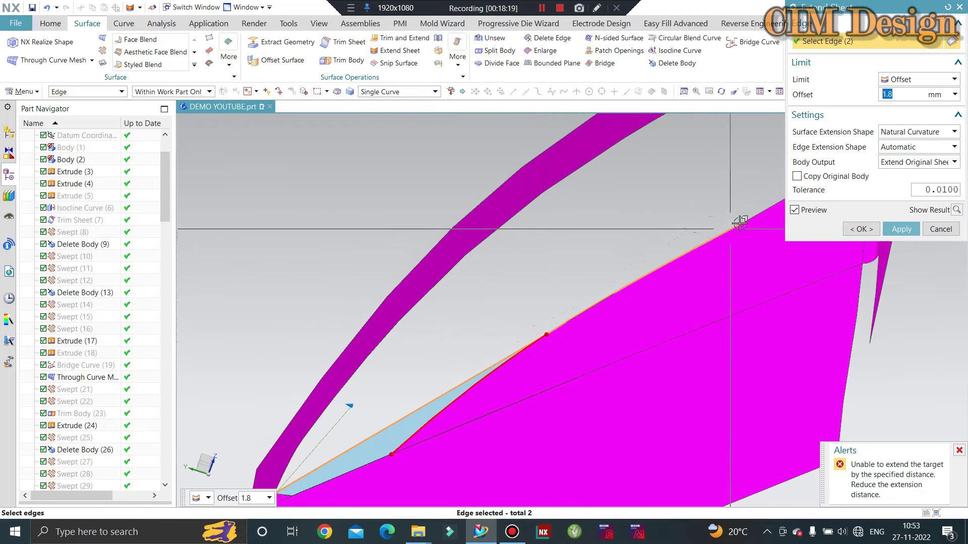
left_click(740, 222)
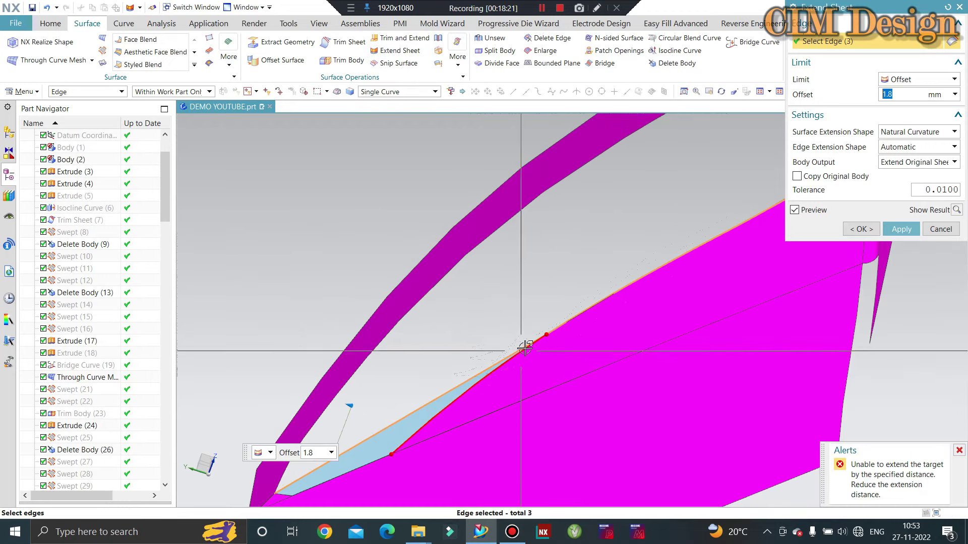
left_click(590, 313, "shift")
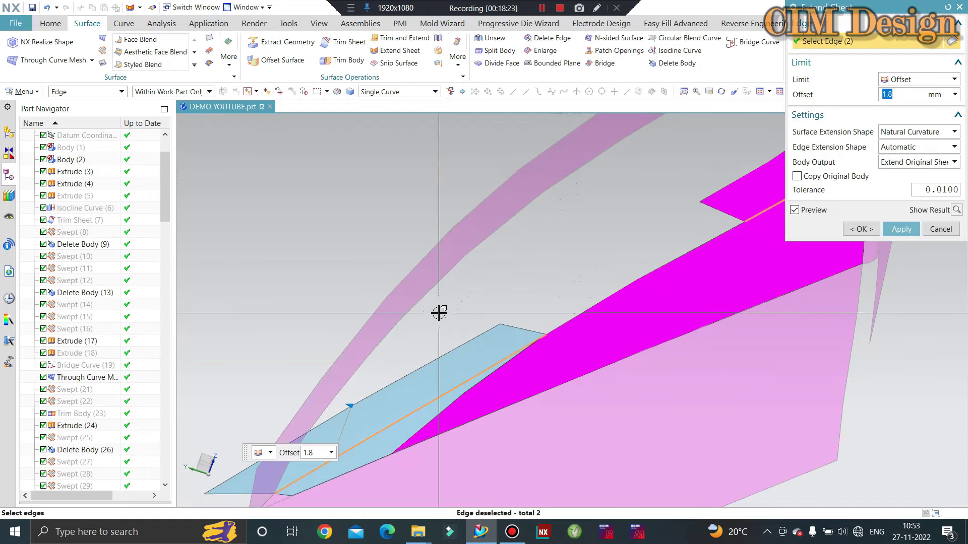
middle_click_drag(439, 313, 616, 232)
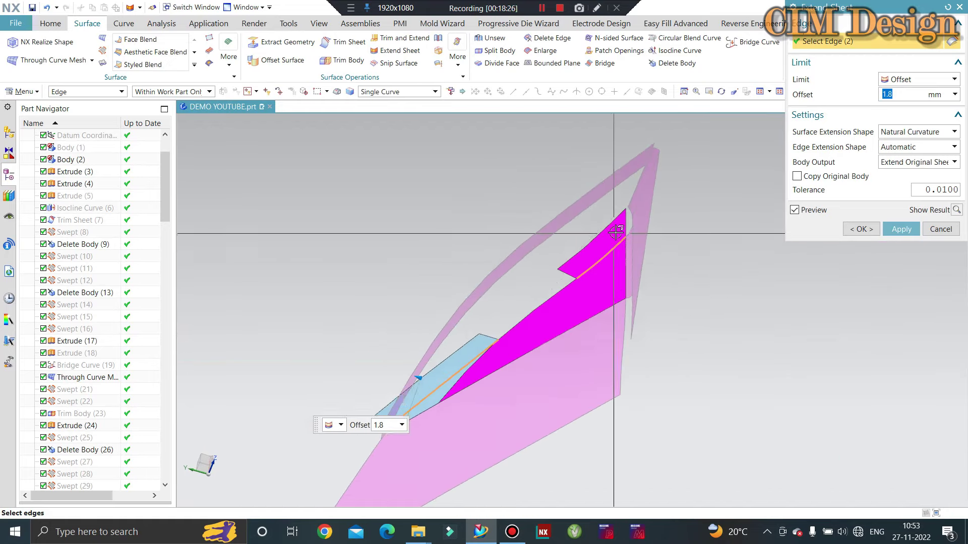
mouse_move(616, 231)
middle_mouse_down()
mouse_move(520, 305)
mouse_move(486, 204)
middle_mouse_up()
middle_click(534, 309)
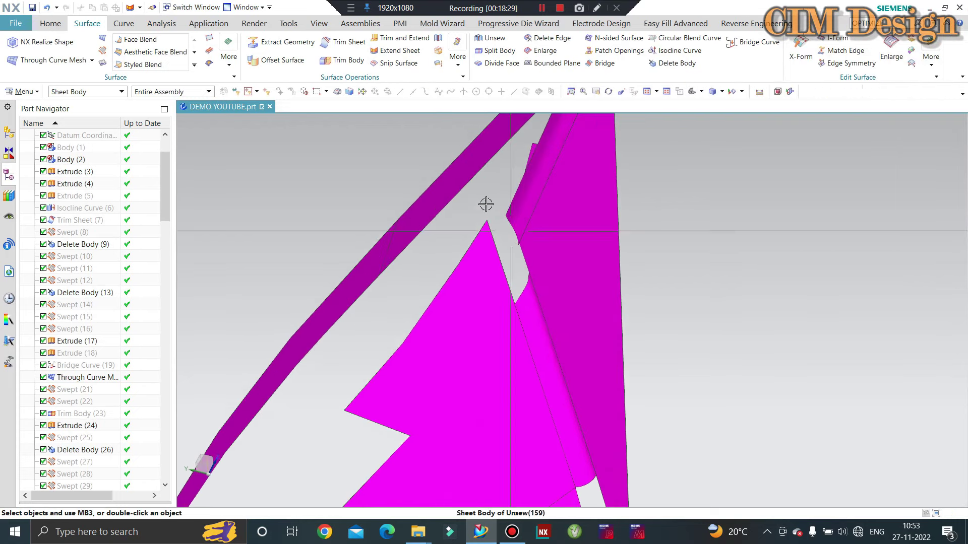
Step: Extend three more patch edges by 1.8 mm, then close Extend Sheet
left_click(399, 51)
scroll(525, 315, "down", 2)
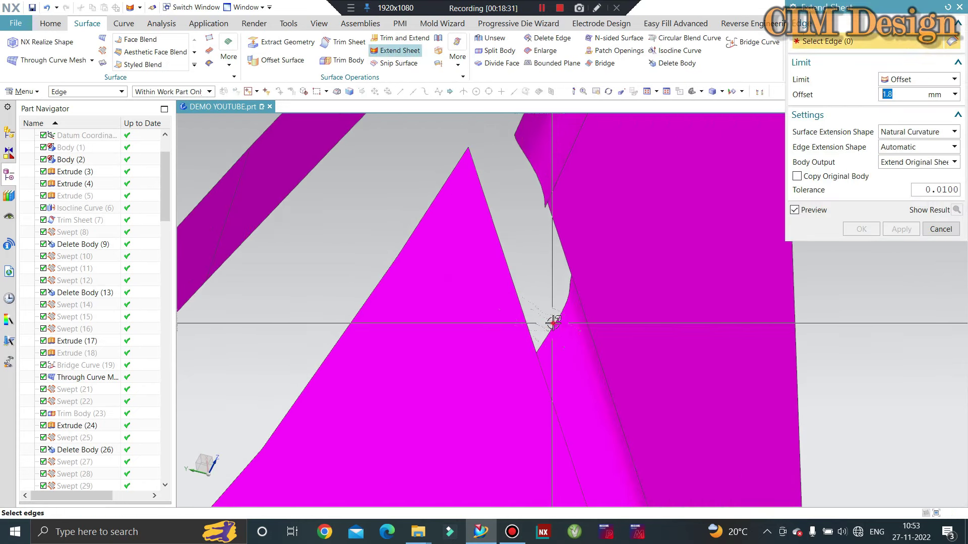
left_click(567, 300)
left_click(565, 317)
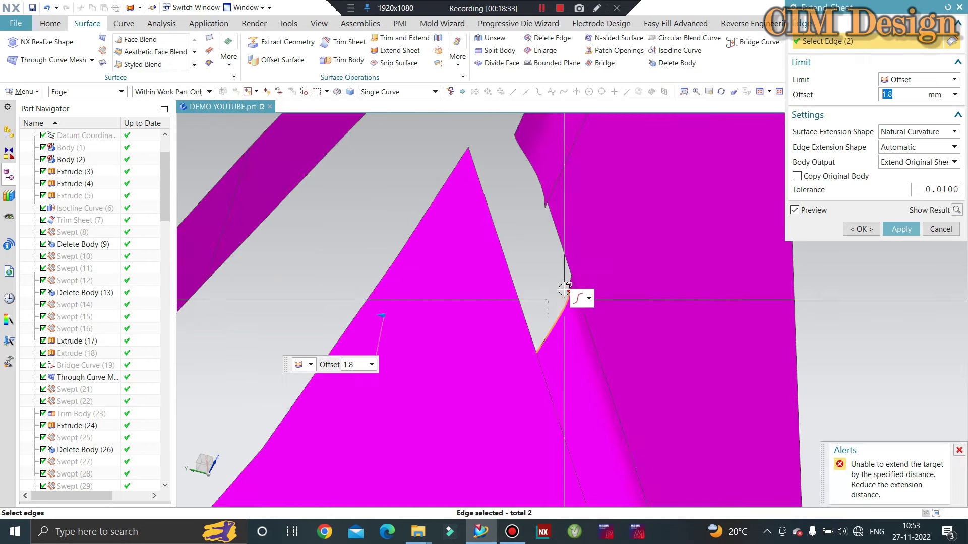
middle_click_drag(564, 290, 571, 274)
left_click(557, 310)
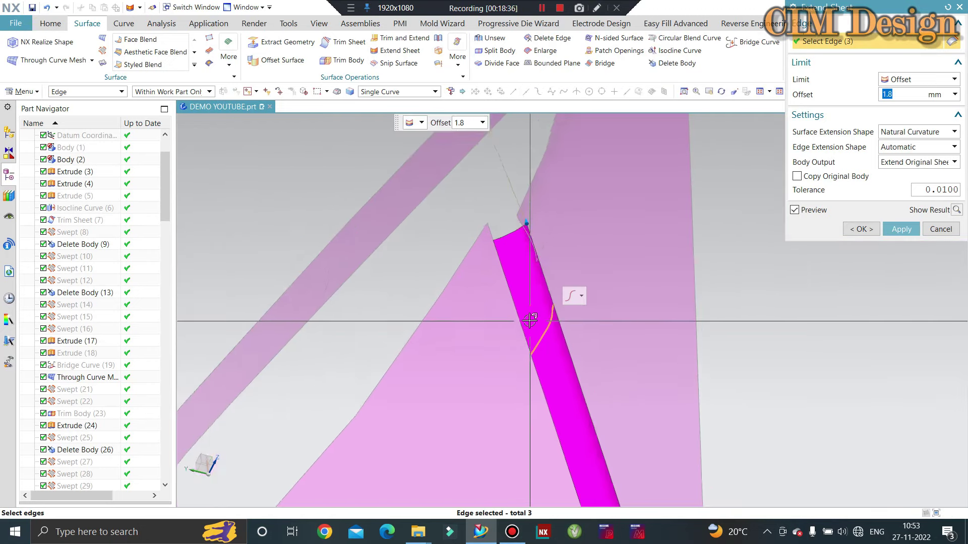
middle_click(530, 321)
mouse_move(535, 318)
middle_mouse_down()
mouse_move(543, 299)
mouse_move(590, 330)
mouse_move(492, 286)
mouse_move(497, 294)
mouse_move(531, 287)
mouse_move(492, 293)
mouse_move(591, 249)
middle_mouse_up()
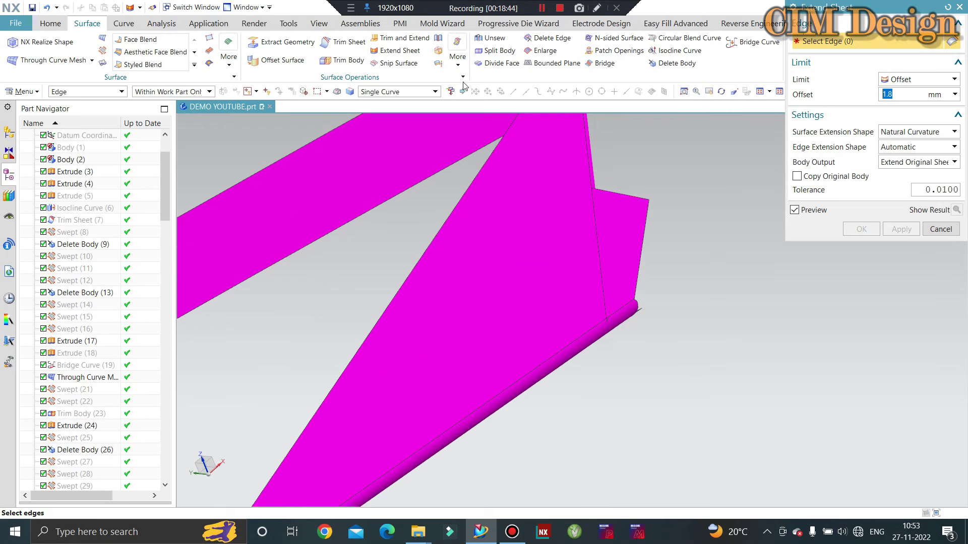
key("Escape")
Step: Trim the extended sheet against one band boundary face, discarding the overhanging region
left_click(338, 49)
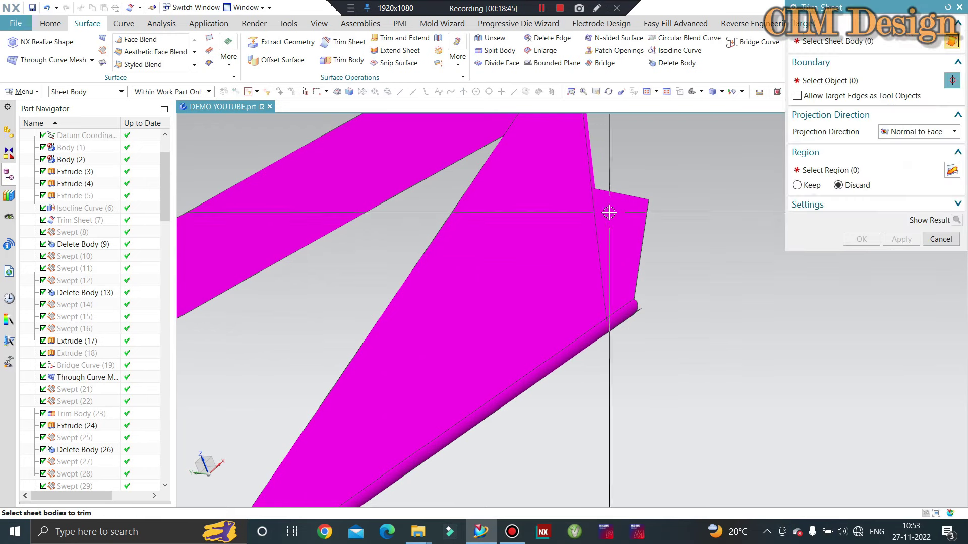
left_click(609, 212)
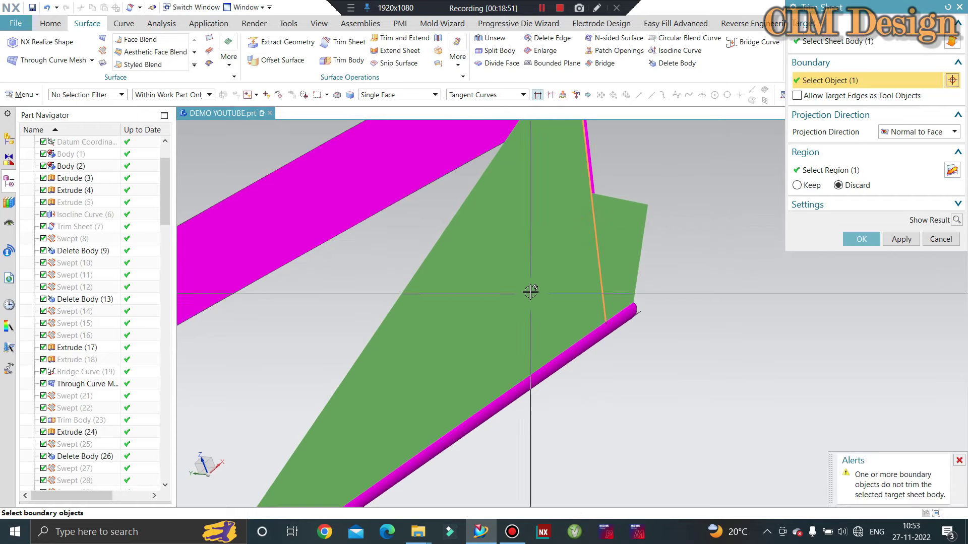
key("Escape")
mouse_move(529, 287)
middle_mouse_down()
mouse_move(649, 288)
mouse_move(584, 297)
mouse_move(571, 275)
mouse_move(559, 287)
mouse_move(583, 268)
mouse_move(549, 262)
middle_mouse_up()
scroll(577, 288, "down", 5)
scroll(579, 282, "up", 5)
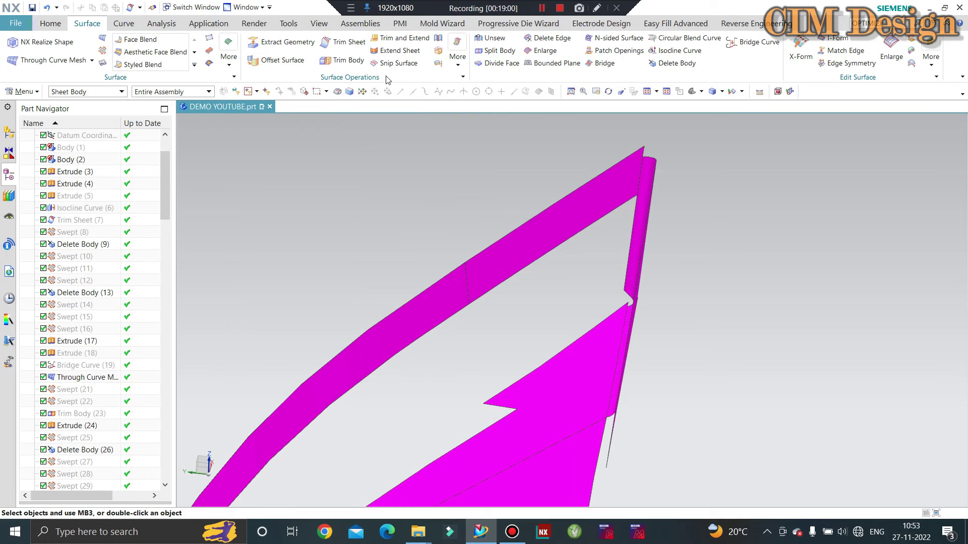
Step: Extend the band's lower and middle edges with a 3 mm offset
left_click(566, 242)
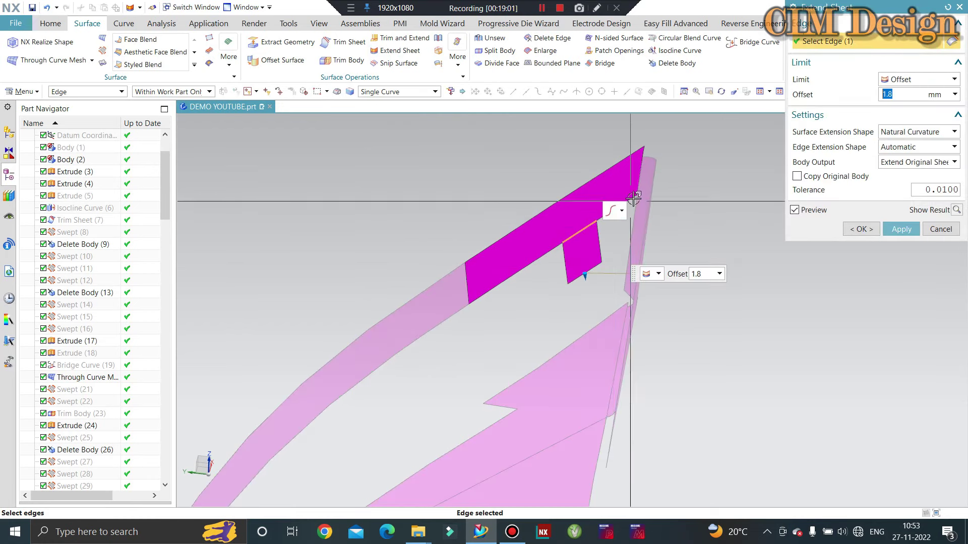
scroll(636, 194, "up", 3)
type("3")
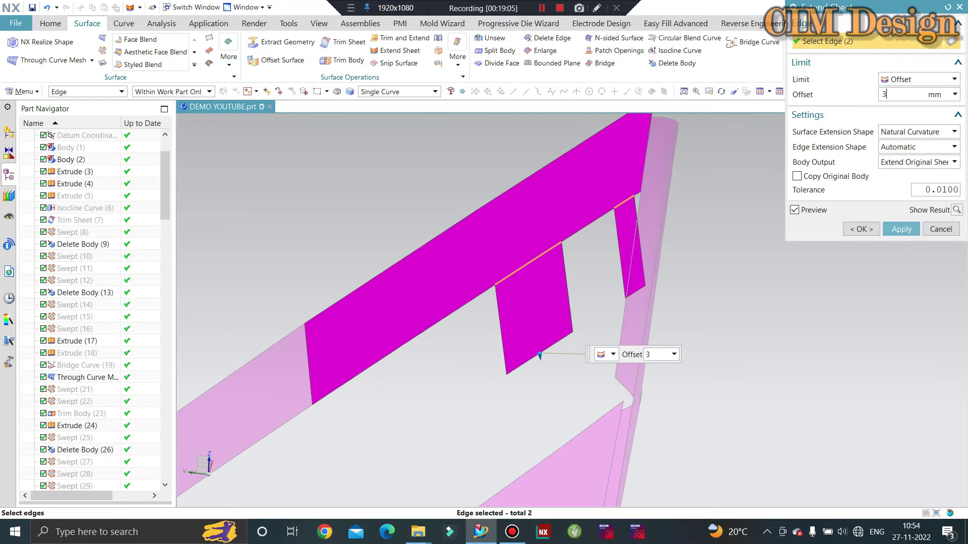
key("Return")
scroll(629, 194, "up", 2)
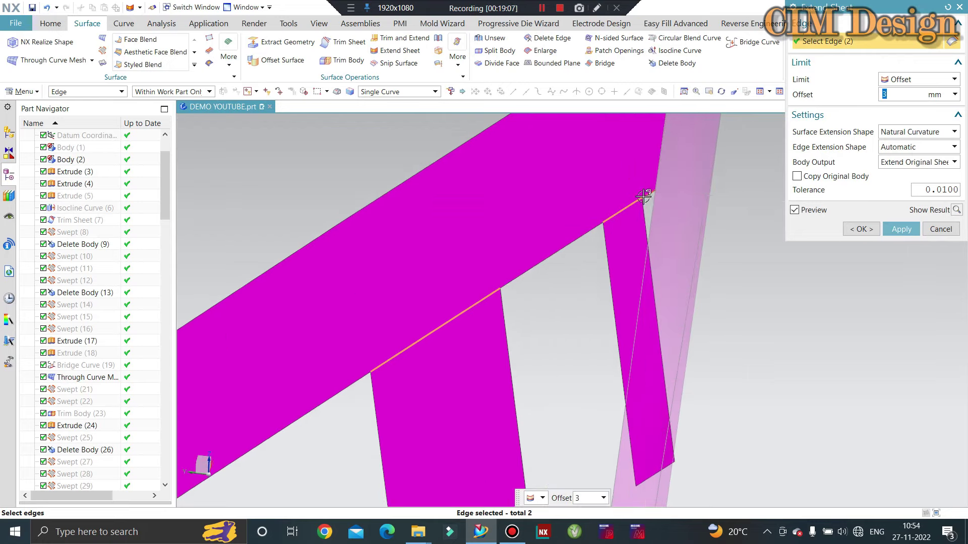
left_click(570, 243)
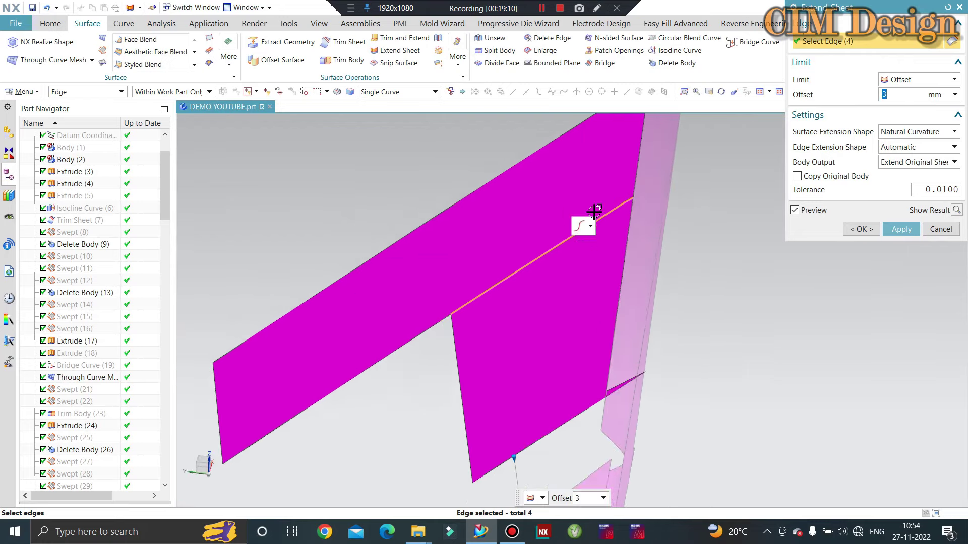
middle_click(425, 327)
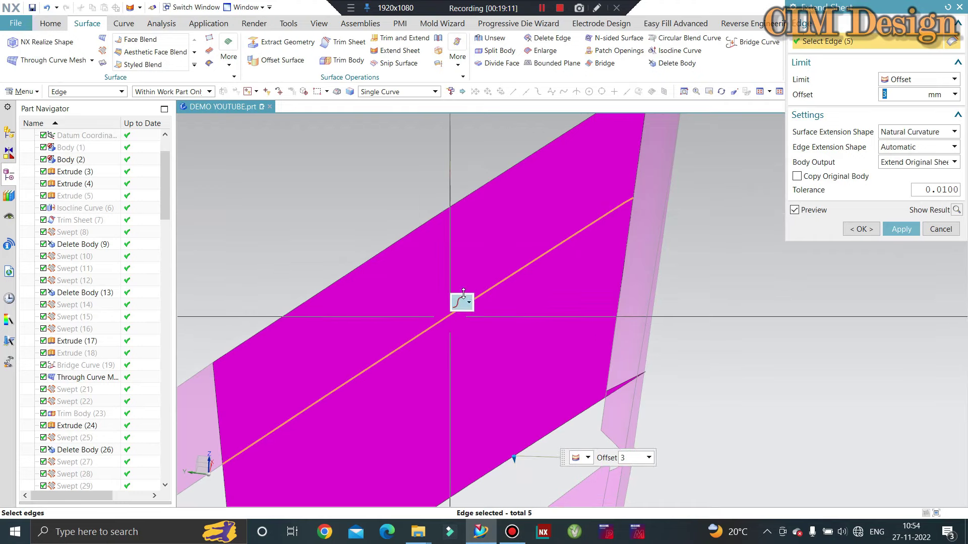
mouse_move(460, 303)
middle_mouse_down()
mouse_move(685, 294)
mouse_move(695, 302)
mouse_move(635, 294)
mouse_move(699, 302)
mouse_move(529, 324)
mouse_move(531, 274)
mouse_move(714, 220)
mouse_move(600, 290)
mouse_move(601, 305)
mouse_move(529, 292)
middle_mouse_up()
Step: Extend further magenta band edges by 3 mm, then close Extend Sheet
left_click(537, 250)
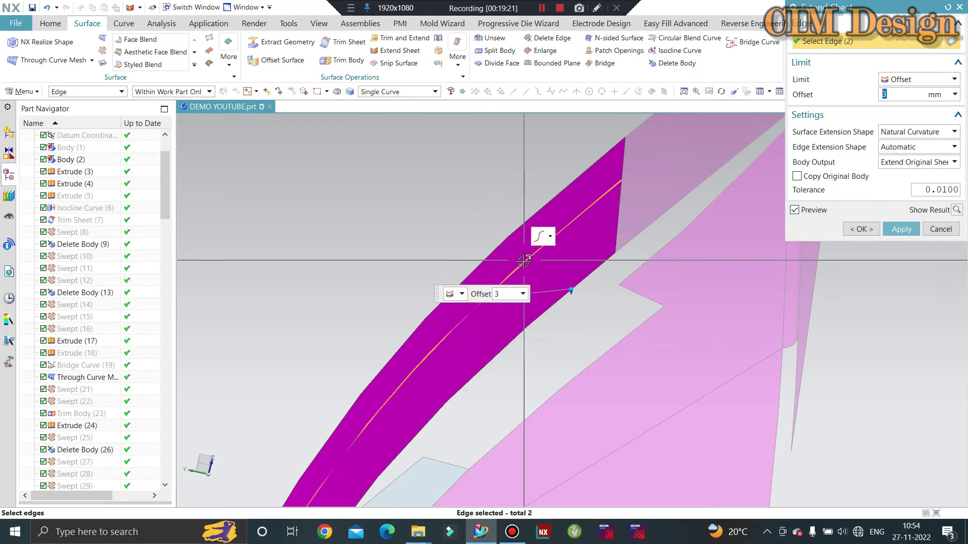
mouse_move(540, 230)
middle_mouse_down()
mouse_move(424, 410)
mouse_move(434, 376)
middle_mouse_up()
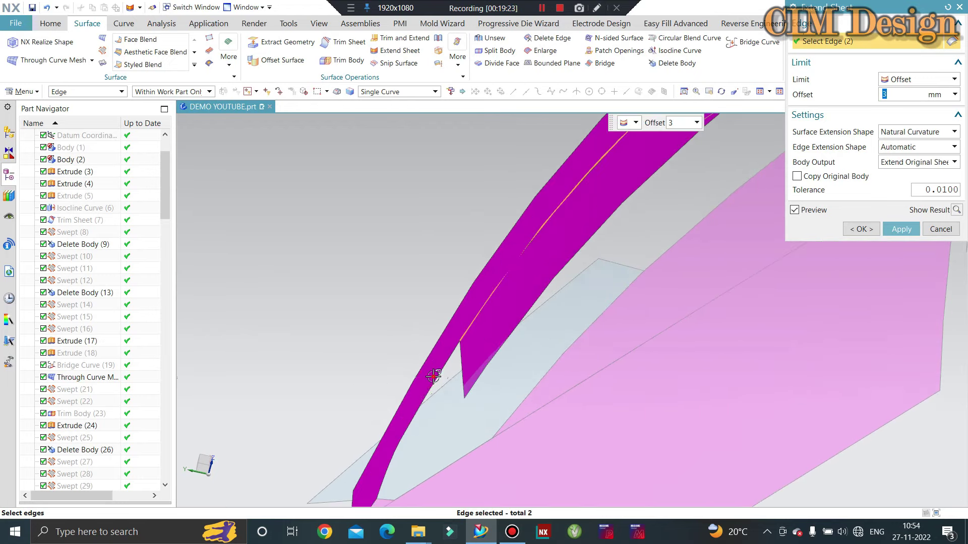
mouse_move(472, 275)
middle_mouse_down()
mouse_move(428, 356)
mouse_move(478, 252)
mouse_move(438, 316)
middle_mouse_up()
left_click(461, 266)
middle_click_drag(497, 243, 412, 389)
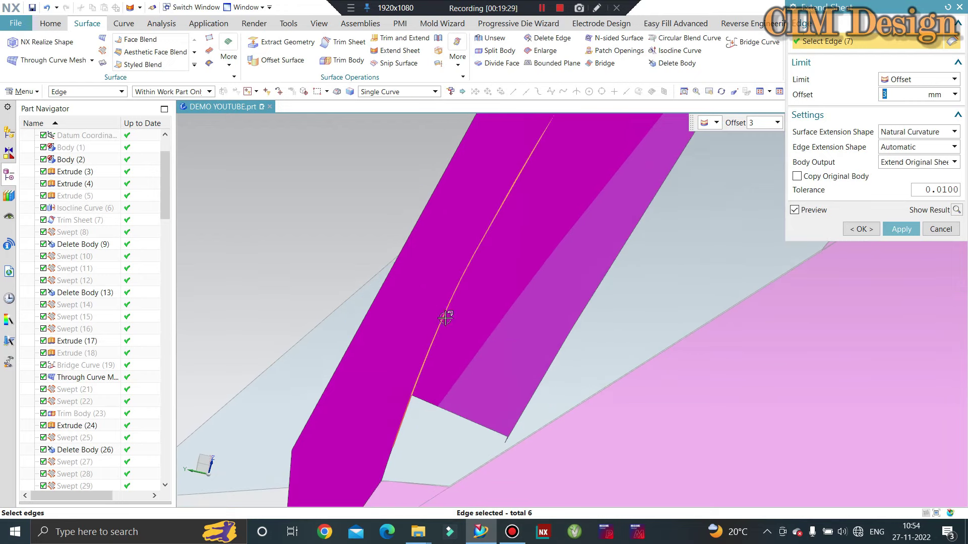
mouse_move(434, 287)
middle_mouse_down()
mouse_move(431, 328)
mouse_move(399, 425)
mouse_move(392, 414)
middle_mouse_up()
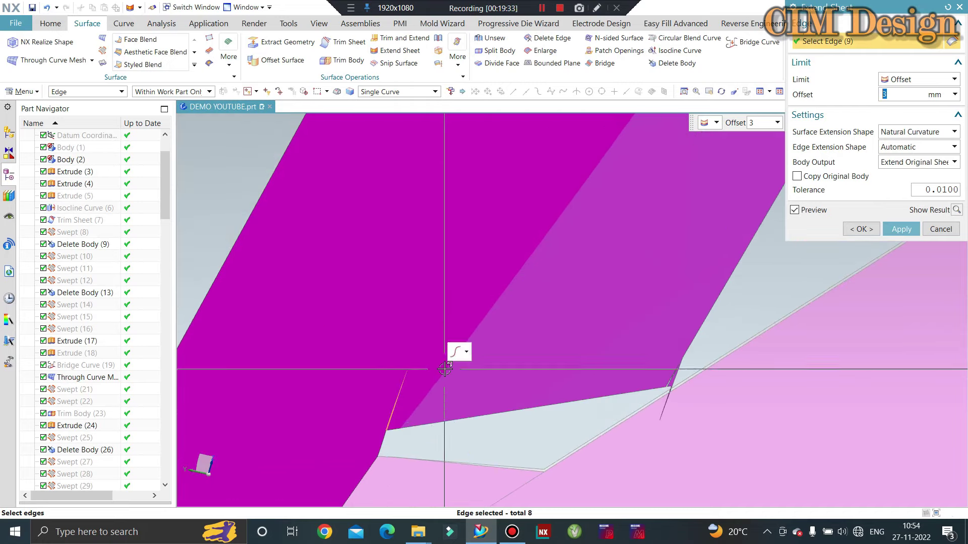
scroll(402, 441, "up", 3)
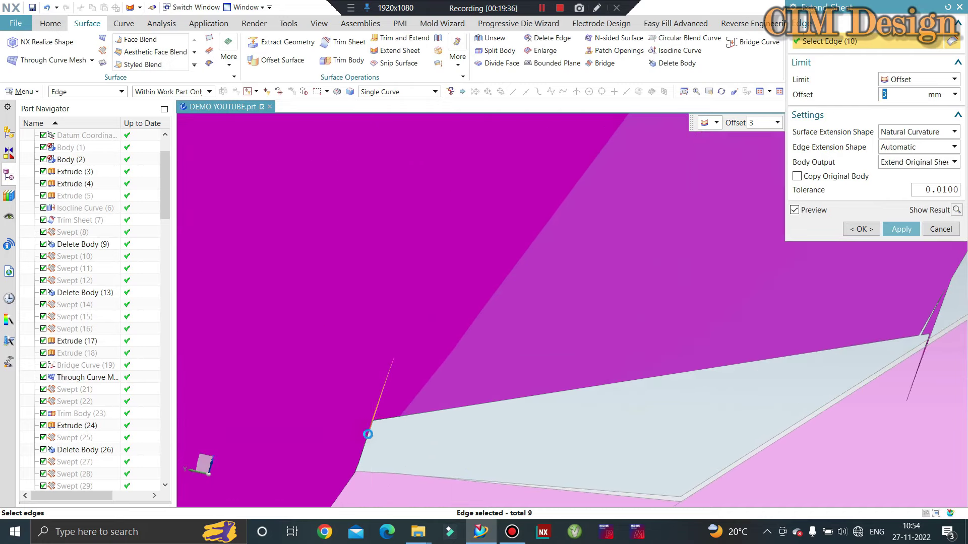
scroll(368, 435, "up", 2)
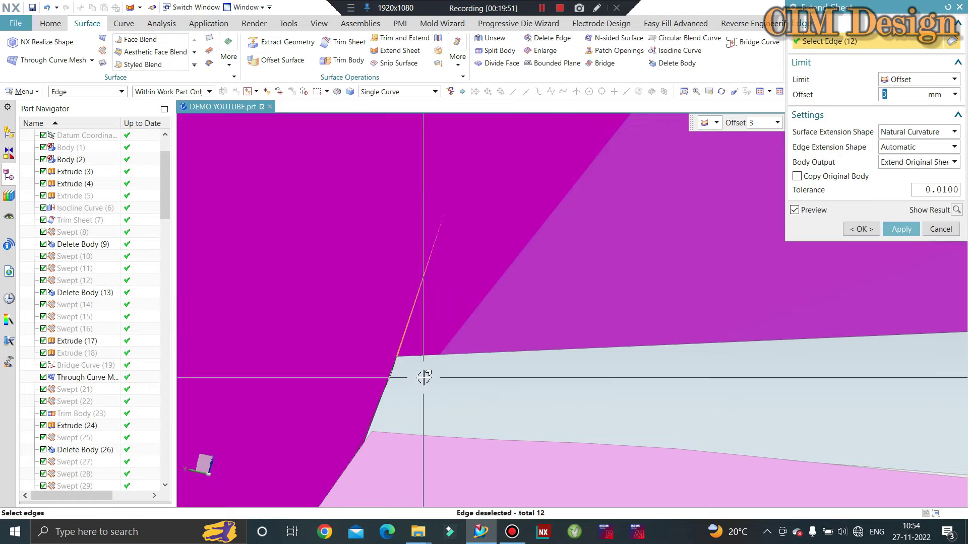
middle_click(424, 377)
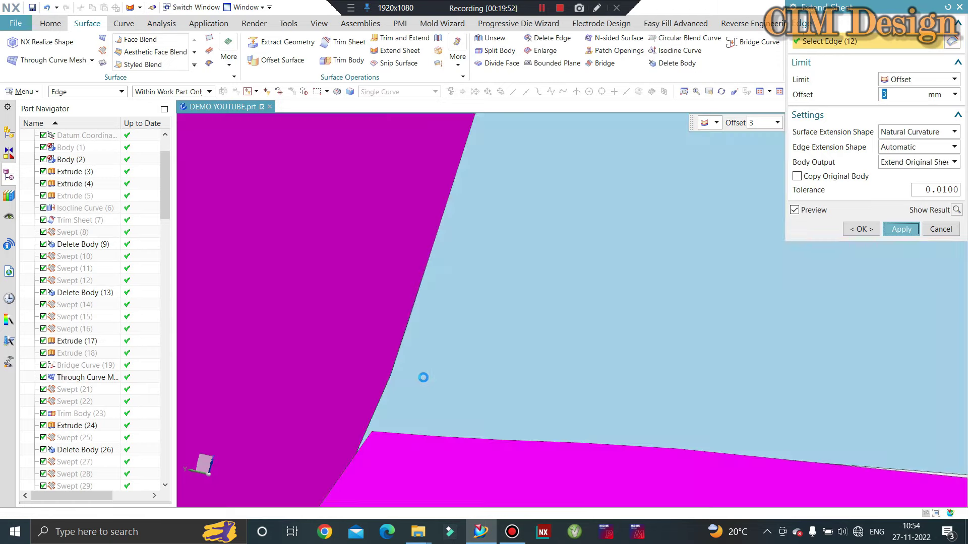
scroll(436, 393, "up", 3)
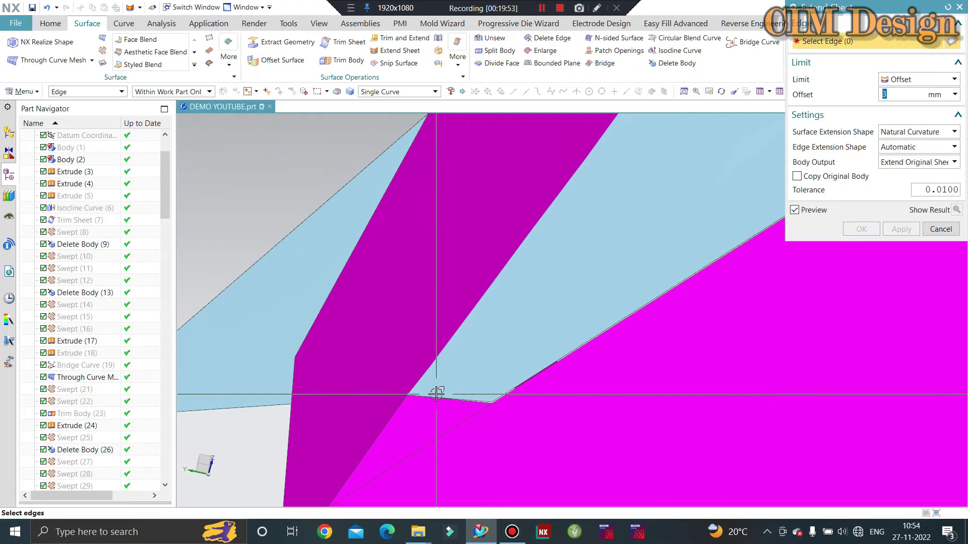
mouse_move(445, 410)
middle_mouse_down()
mouse_move(473, 382)
mouse_move(483, 299)
mouse_move(455, 277)
mouse_move(576, 356)
mouse_move(570, 459)
mouse_move(549, 417)
middle_mouse_up()
scroll(549, 417, "down", 3)
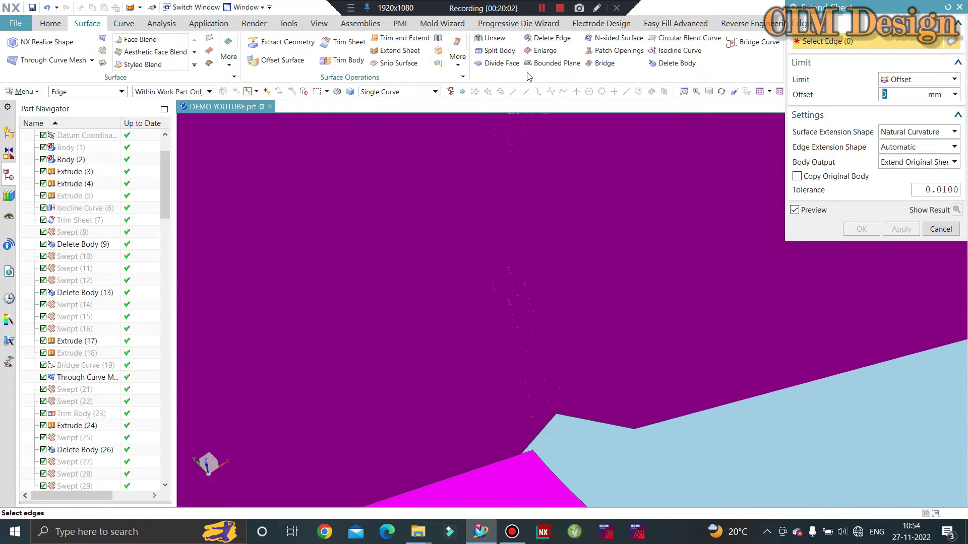
key("Escape")
Step: Delete the corner and slanted edges on the light-blue sheet, then zoom out to the whole part
left_click(527, 43)
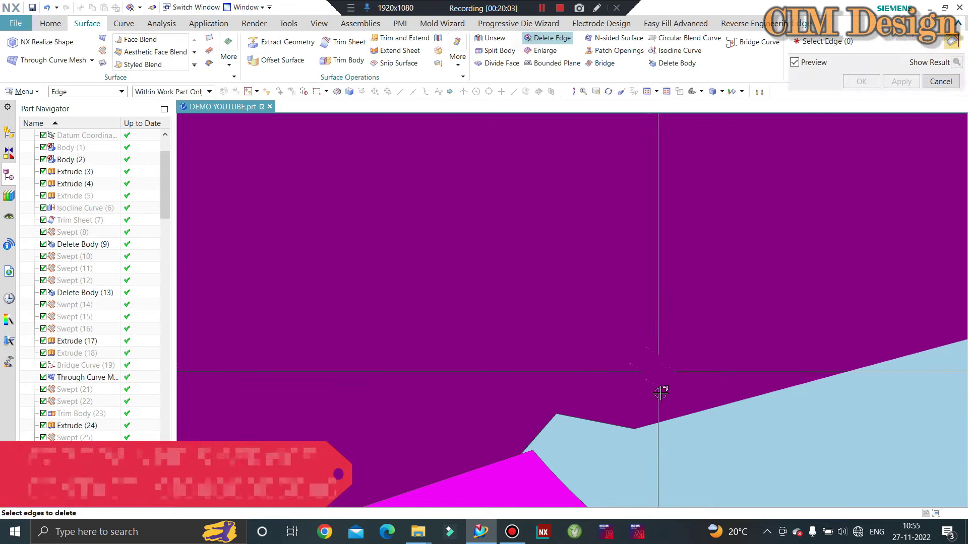
left_click(560, 419)
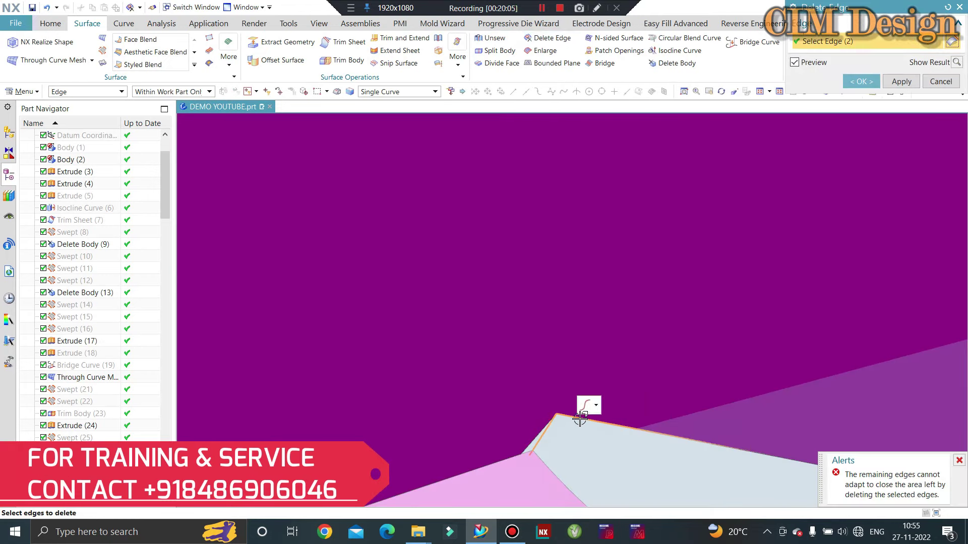
left_click(523, 425)
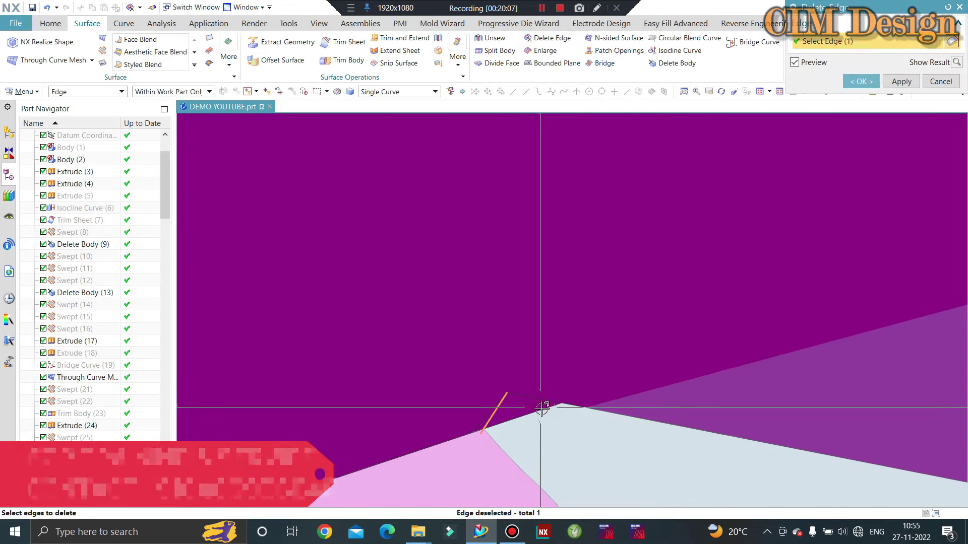
middle_click(568, 411)
middle_click_drag(578, 395, 554, 398)
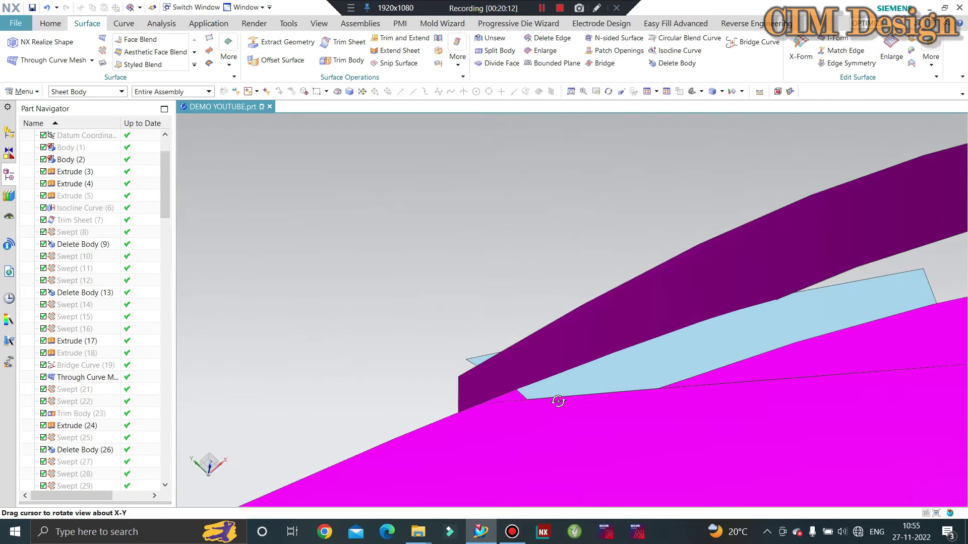
scroll(481, 385, "down", 5)
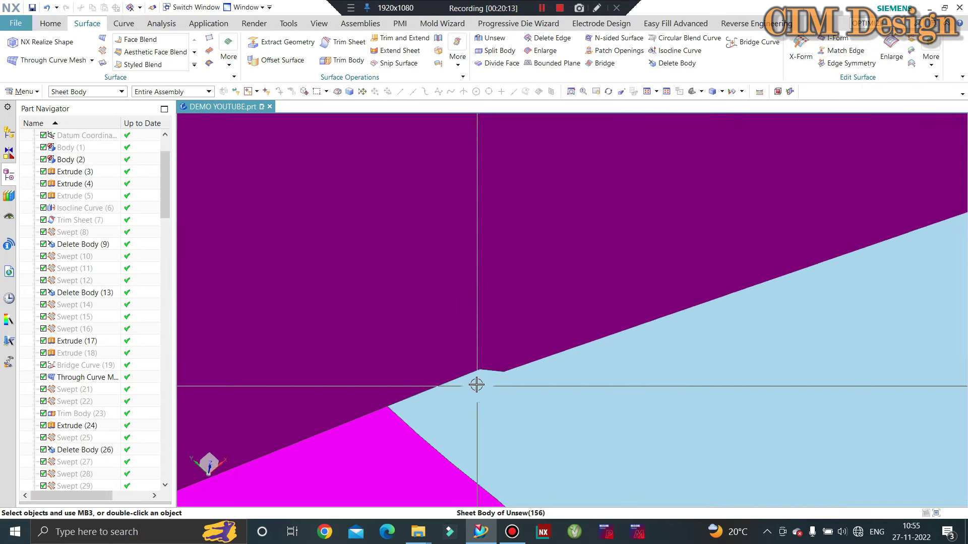
scroll(417, 351, "up", 3)
scroll(439, 343, "up", 2)
scroll(447, 335, "up", 3)
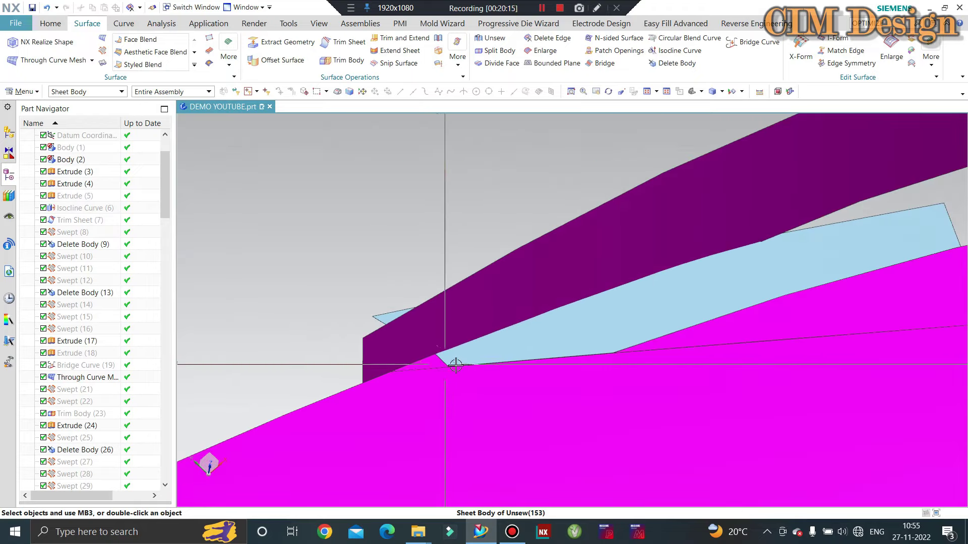
scroll(447, 335, "up", 3)
mouse_move(446, 335)
middle_mouse_down()
mouse_move(588, 350)
mouse_move(569, 354)
middle_mouse_up()
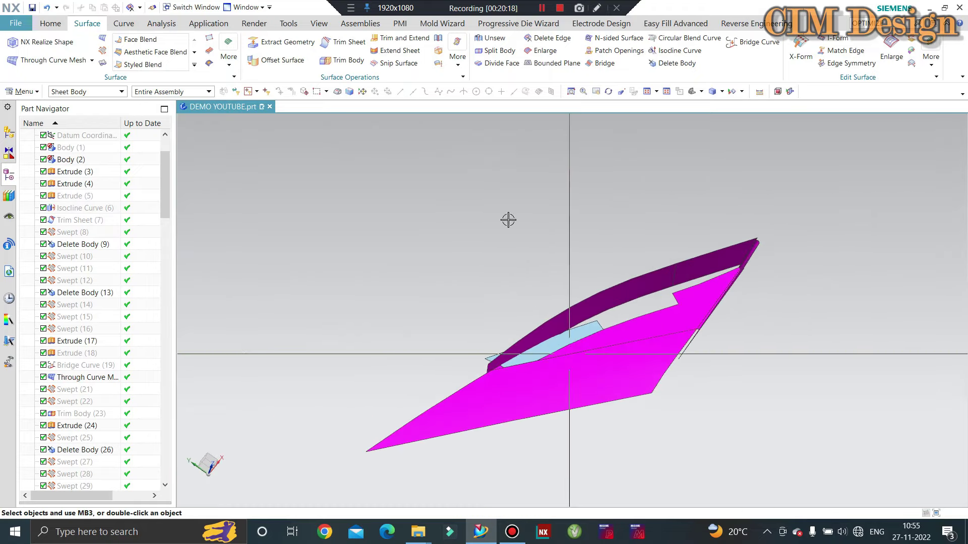
Step: Sew five tool sheets, including the light-blue patch, onto the target sheet body
left_click(438, 39)
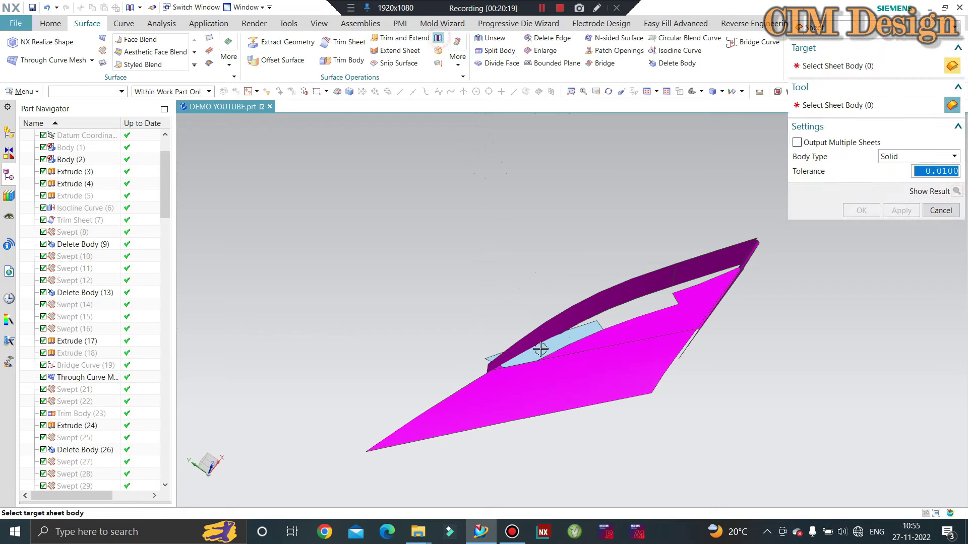
scroll(464, 353, "down", 3)
scroll(464, 353, "down", 3)
left_click(462, 347)
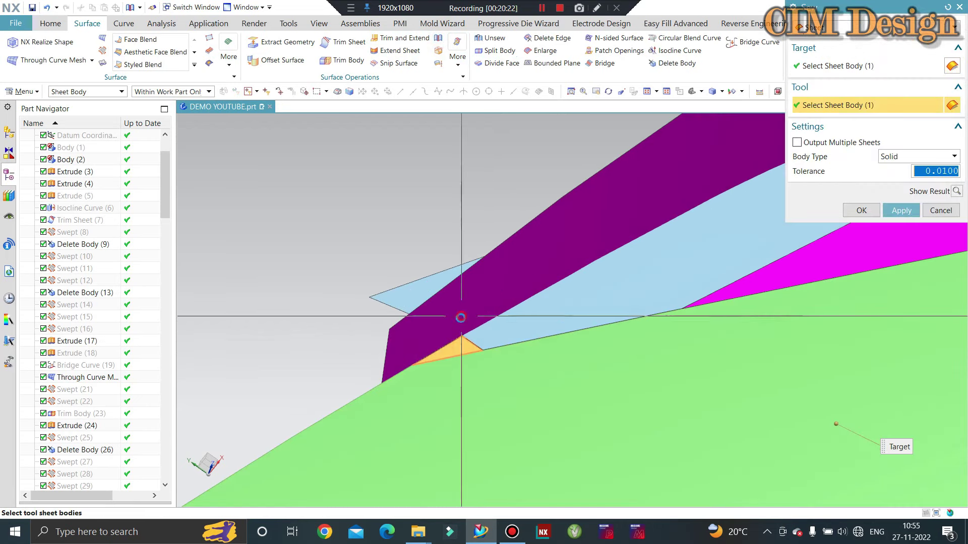
scroll(461, 317, "up", 3)
left_click(471, 367)
left_click(589, 348)
mouse_move(762, 272)
middle_mouse_down()
mouse_move(665, 302)
mouse_move(663, 288)
mouse_move(499, 354)
mouse_move(620, 379)
mouse_move(594, 356)
middle_mouse_up()
scroll(665, 303, "down", 3)
left_click(726, 313)
left_click(641, 315)
middle_click(663, 288)
Step: Orbit to check the sewn sheet, then close Sew and turn toward the light-blue sheet
scroll(263, 426, "down", 5)
scroll(264, 427, "up", 3)
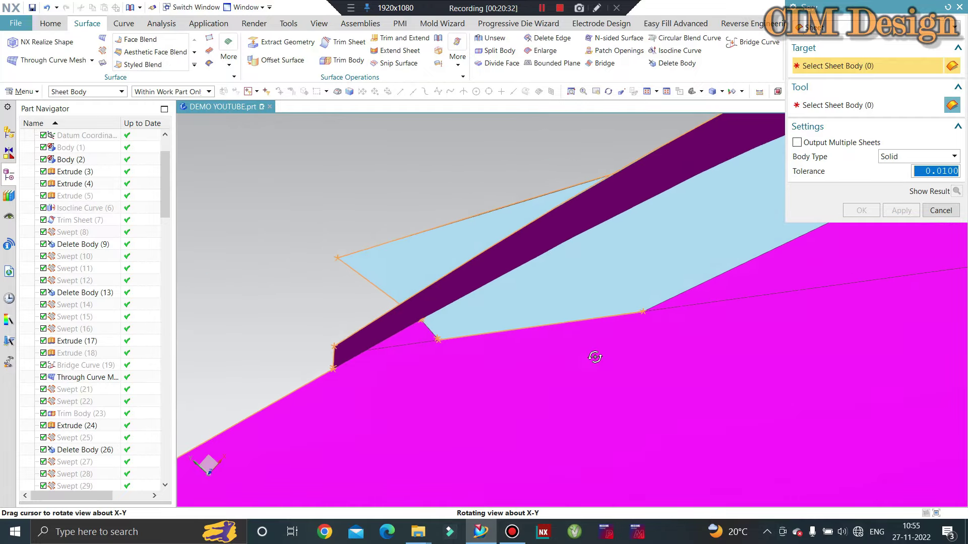
scroll(594, 356, "down", 2)
scroll(572, 345, "down", 3)
middle_click_drag(437, 309, 460, 316)
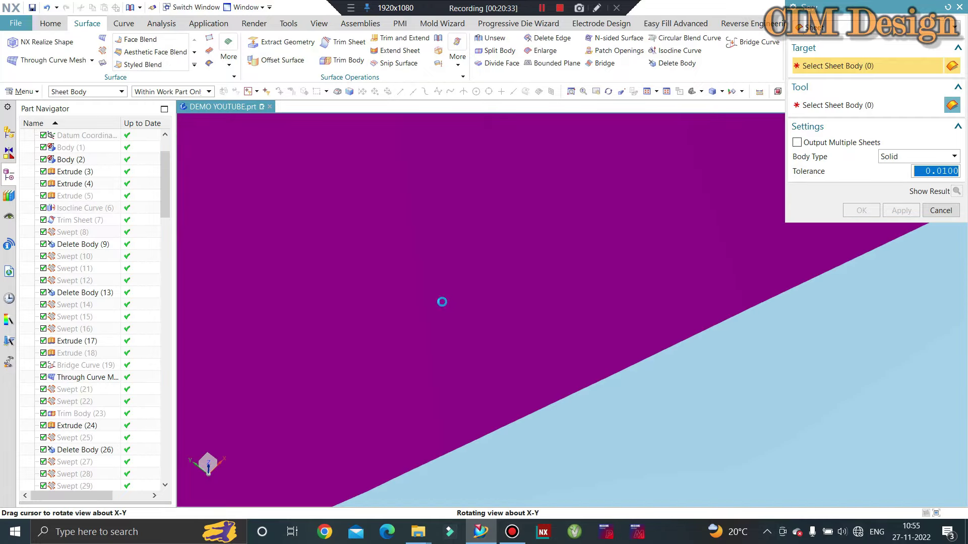
key("Escape")
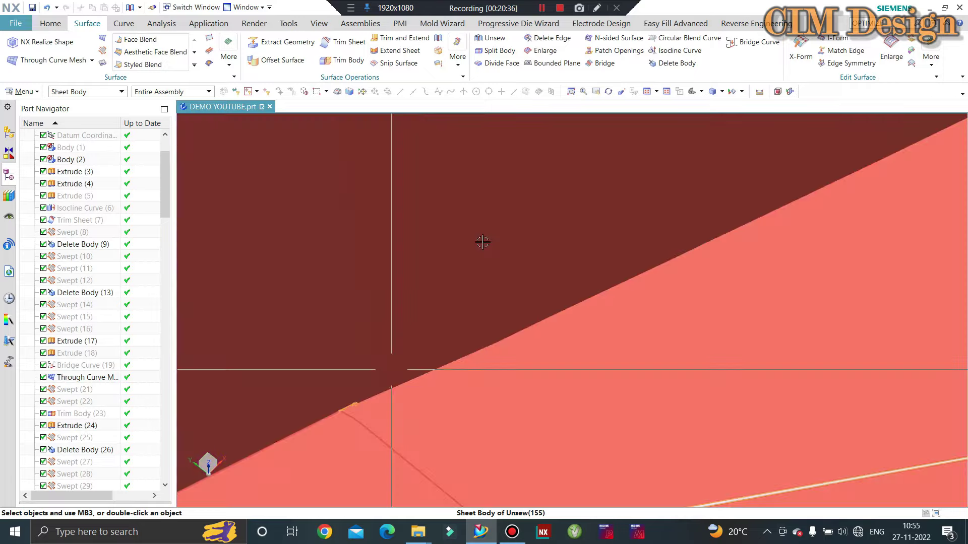
middle_click_drag(484, 242, 553, 72)
Step: Try deleting the short corner edge and then the step edge, cancelling after the can't-close-area alert
left_click(547, 38)
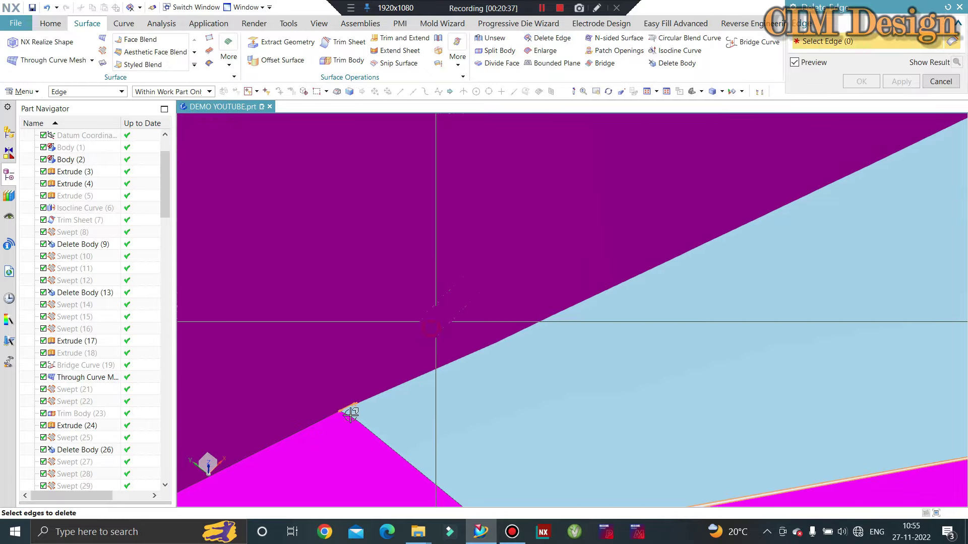
left_click_drag(435, 322, 301, 434)
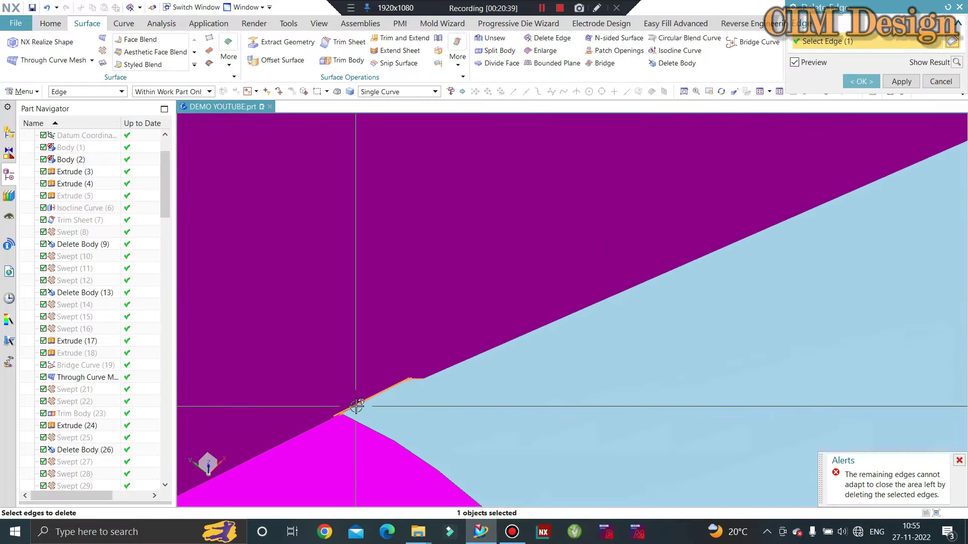
middle_click(470, 387)
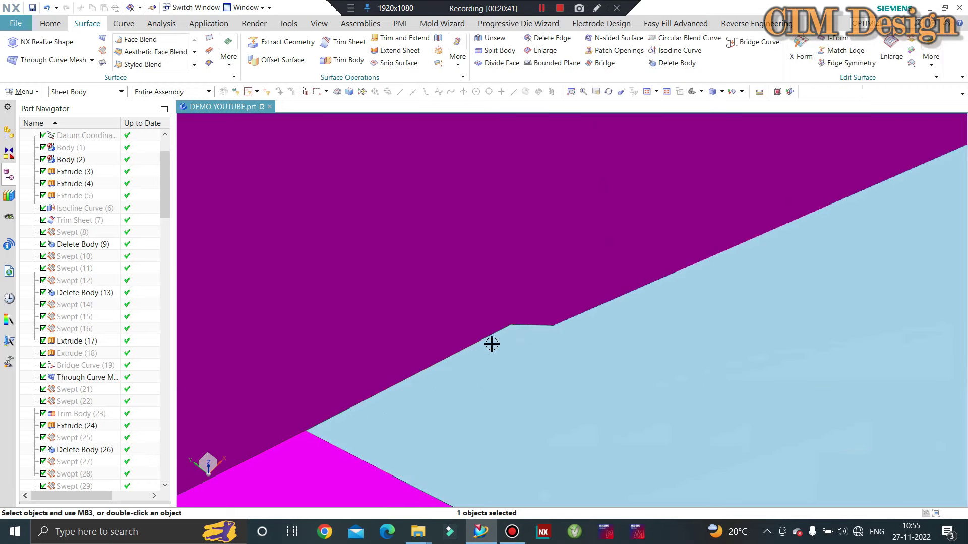
left_click(550, 38)
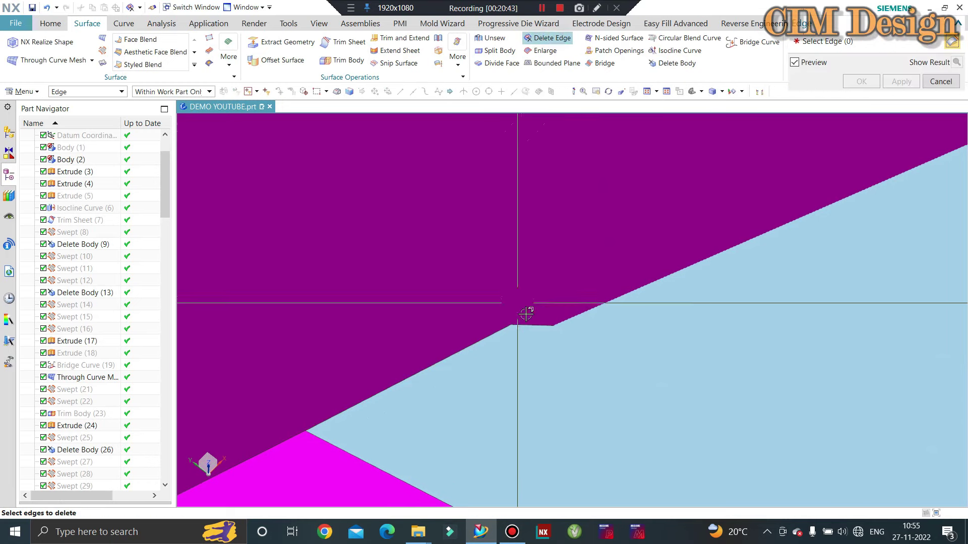
left_click(532, 327)
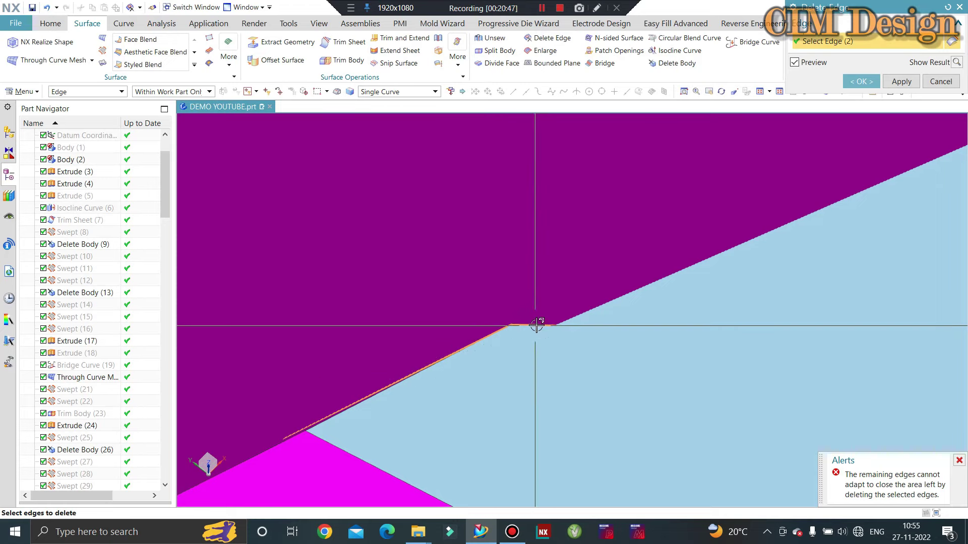
key("Escape")
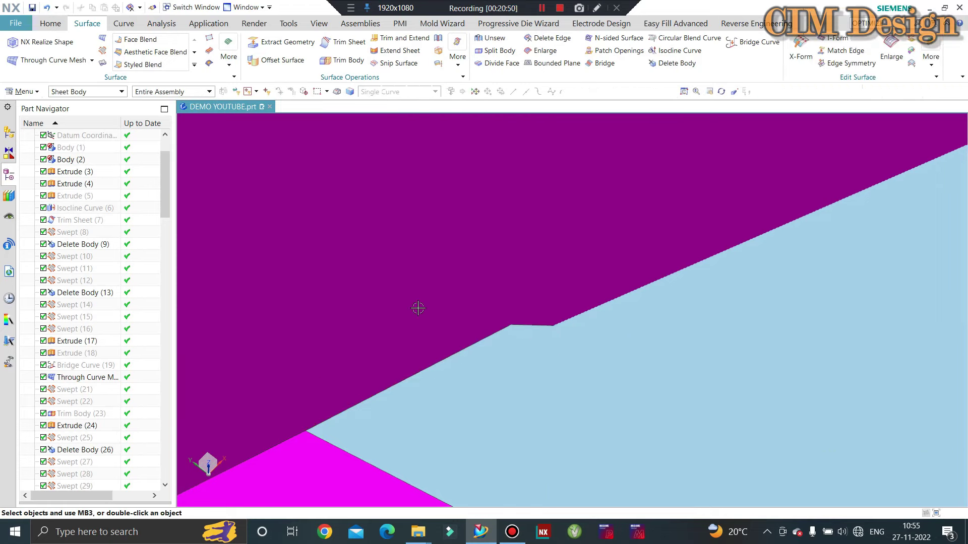
middle_click_drag(417, 306, 494, 368)
scroll(494, 367, "up", 3)
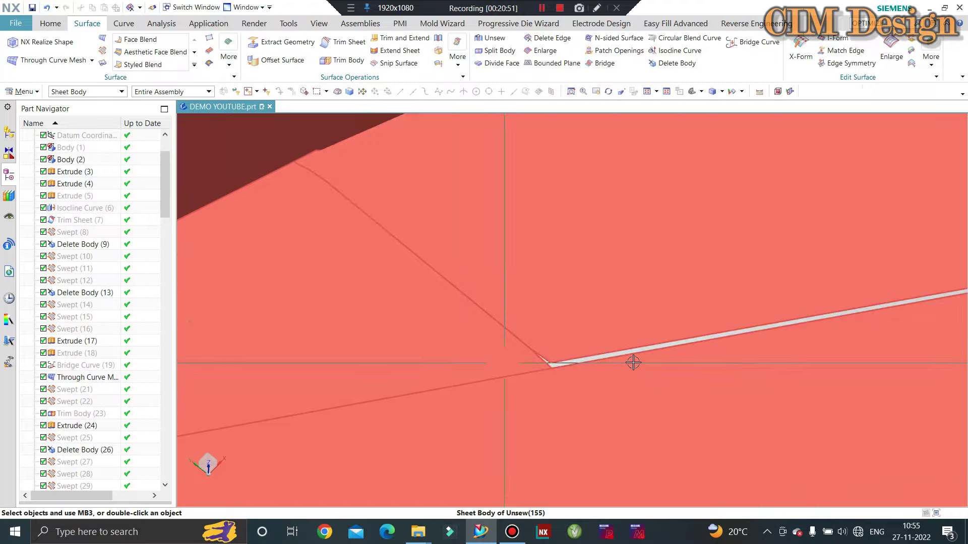
scroll(633, 361, "up", 2)
scroll(626, 363, "down", 5)
middle_click_drag(497, 306, 614, 297)
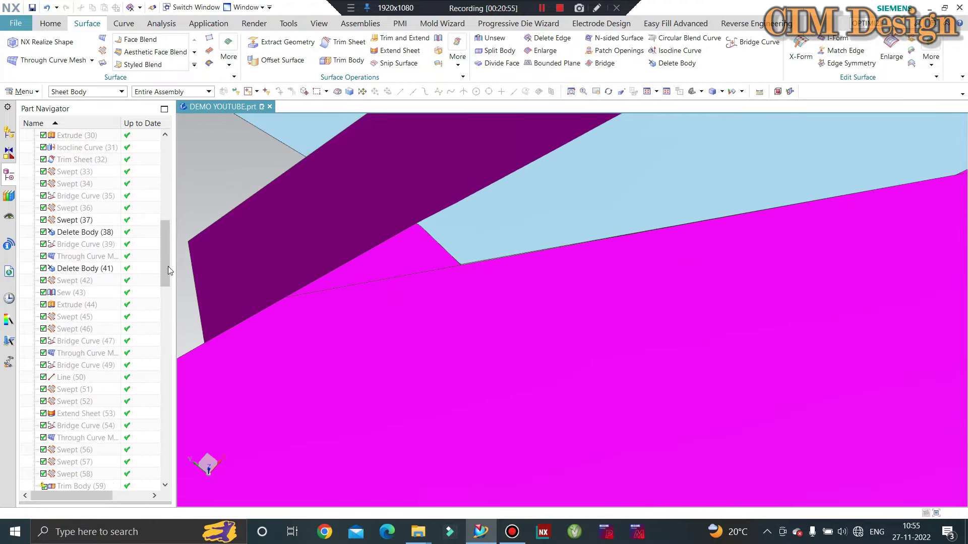
Step: Reopen the Sew (175) feature for review and close it unchanged
left_click_drag(167, 202, 174, 464)
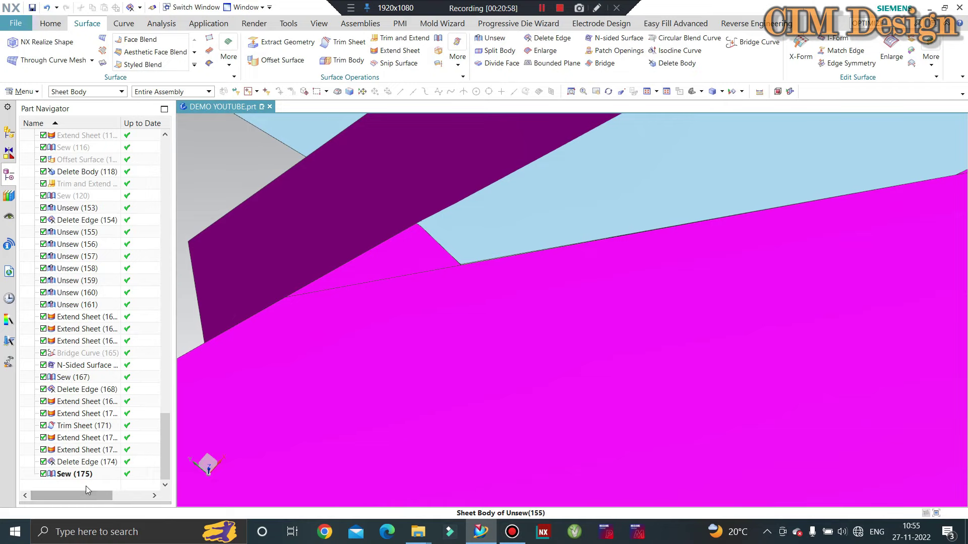
double_click(75, 474)
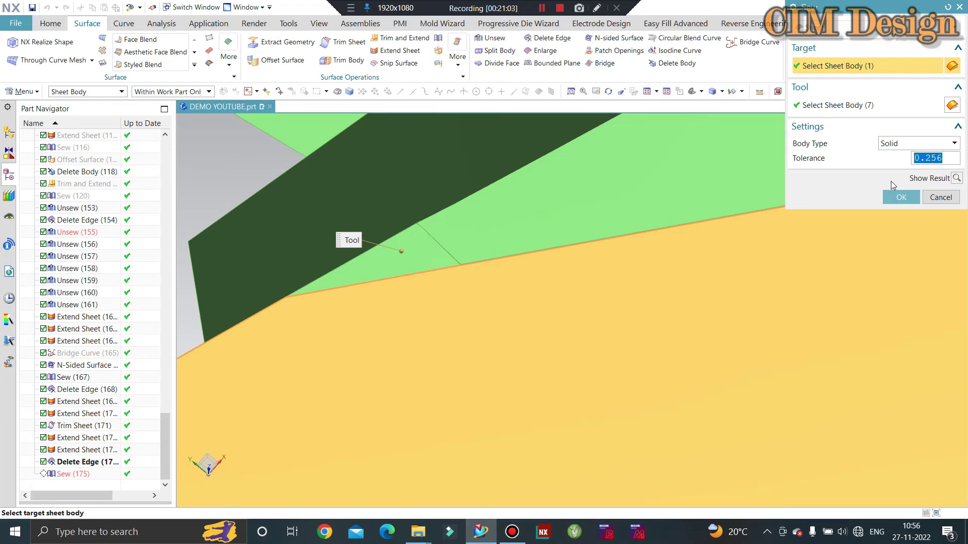
left_click(900, 197)
scroll(425, 220, "up", 4)
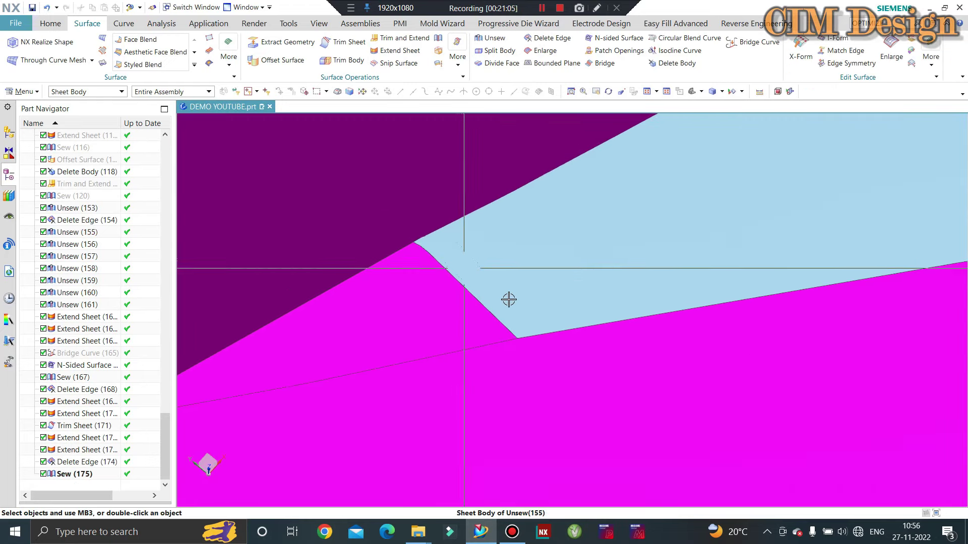
mouse_move(508, 300)
middle_mouse_down()
mouse_move(510, 277)
mouse_move(585, 207)
middle_mouse_up()
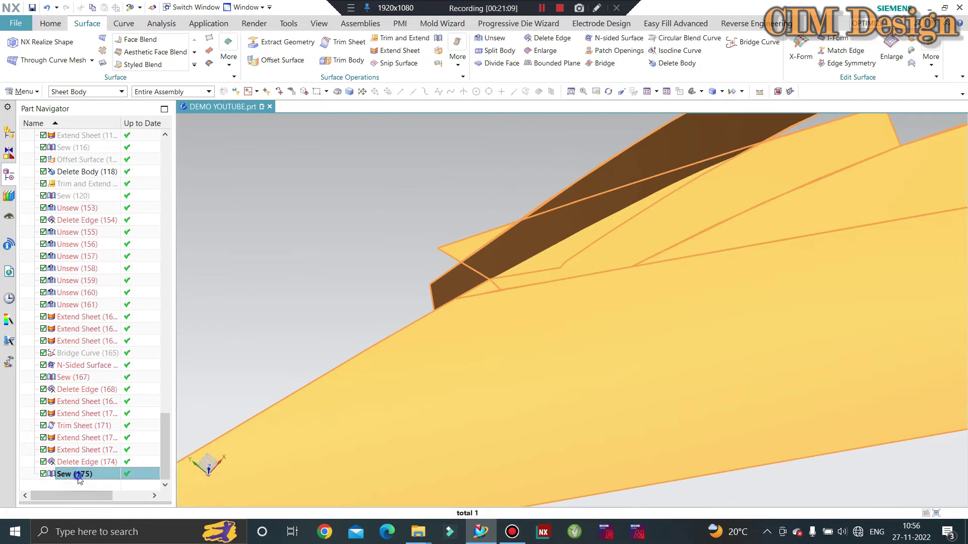
Step: Delete Sew (175) and start a new sew with the purple sheet as target
right_click(71, 473)
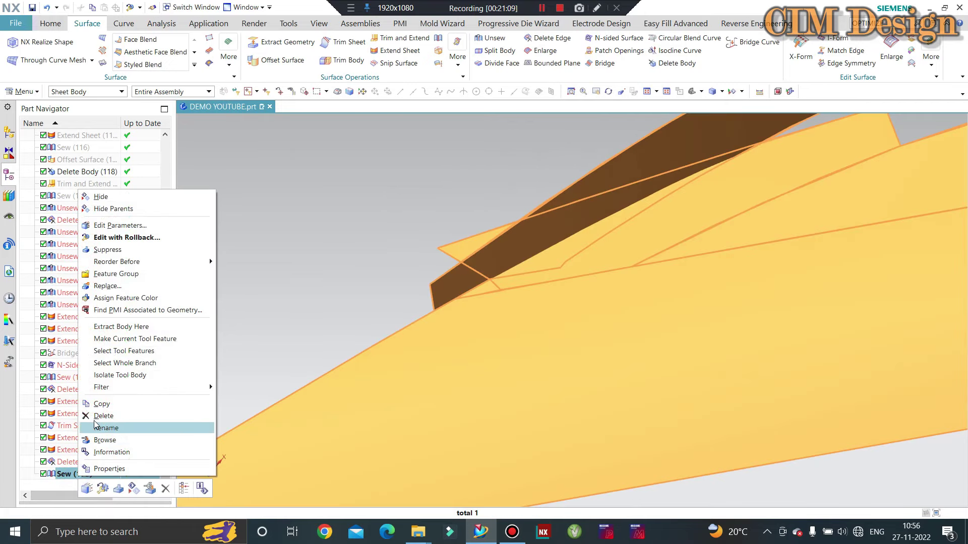
left_click(103, 416)
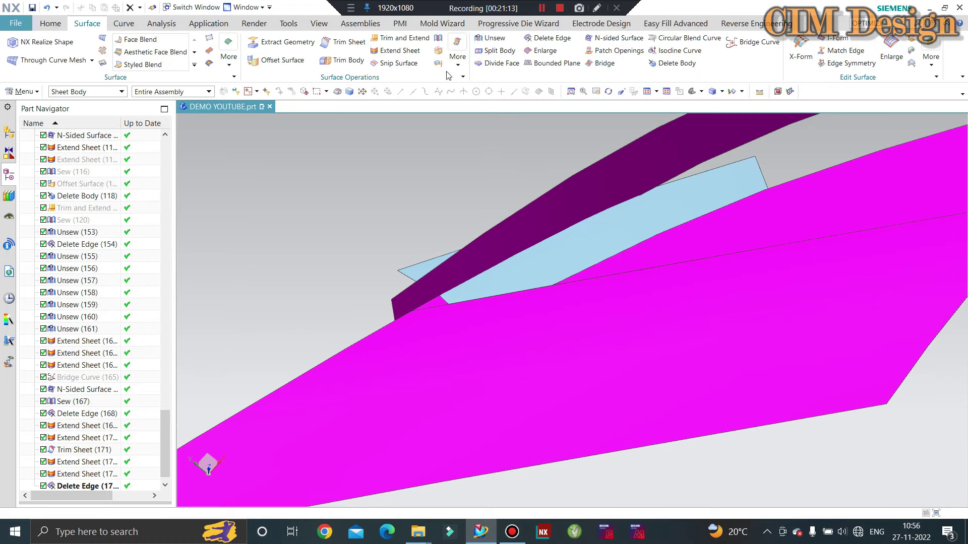
left_click(438, 48)
left_click(443, 281)
Step: Box-select the seven surrounding sheets as tools and apply the sew to the purple target
scroll(443, 281, "down", 5)
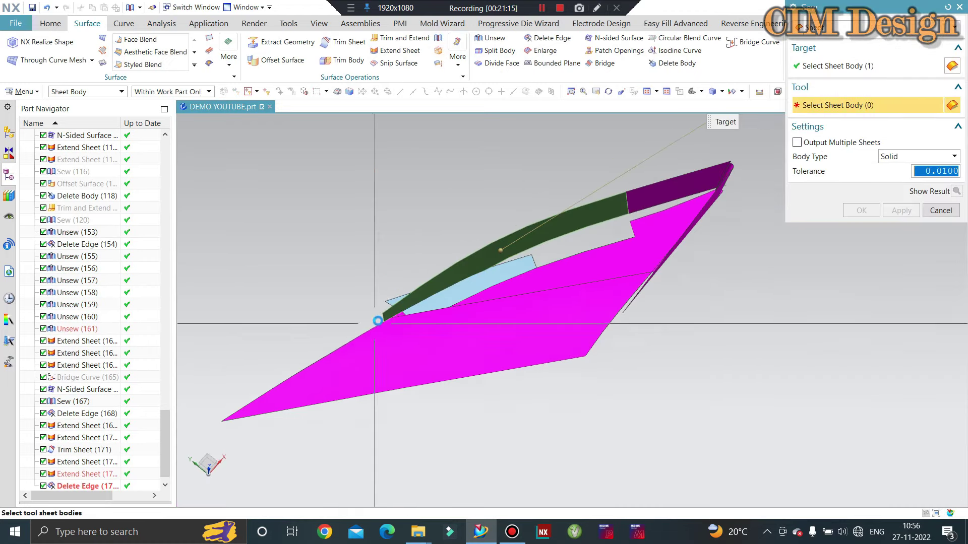
left_click_drag(625, 117, 274, 438)
type("0.256")
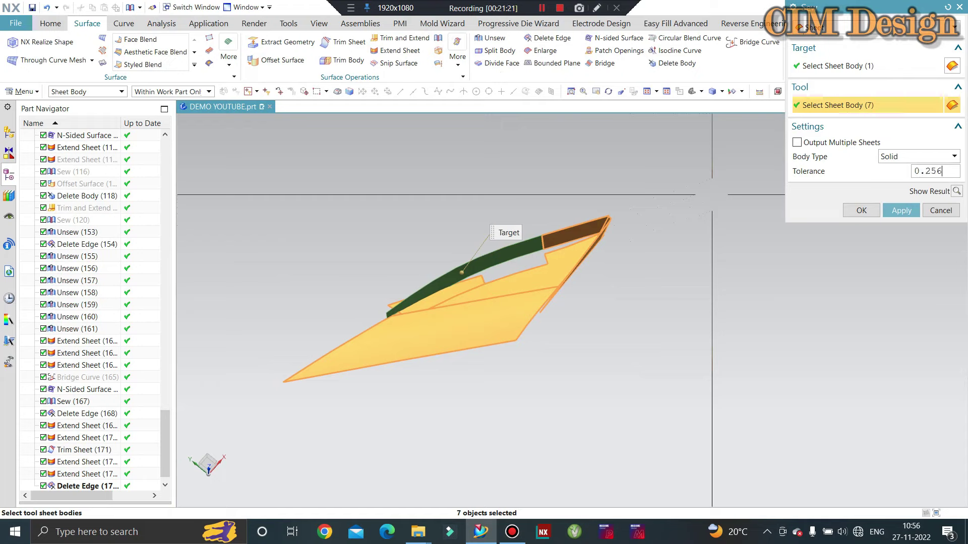
middle_click(638, 227)
scroll(339, 329, "up", 3)
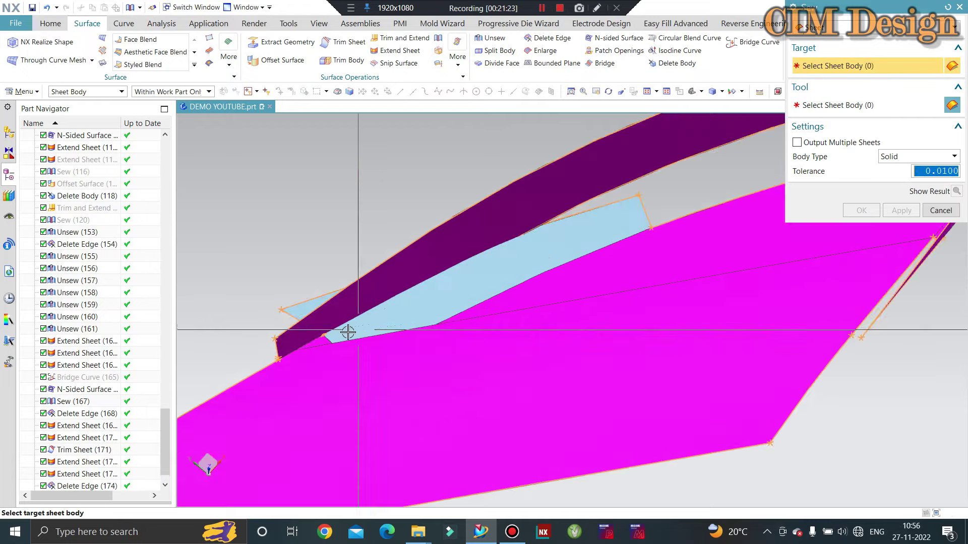
scroll(340, 329, "up", 2)
scroll(518, 291, "down", 3)
scroll(501, 277, "down", 2)
middle_click_drag(501, 277, 610, 283)
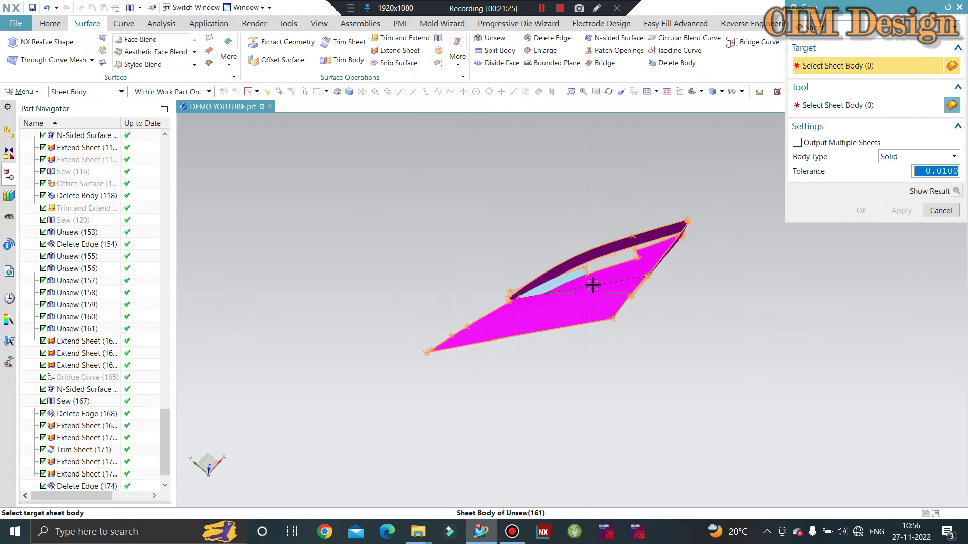
scroll(583, 277, "up", 2)
scroll(555, 270, "up", 2)
scroll(367, 352, "up", 2)
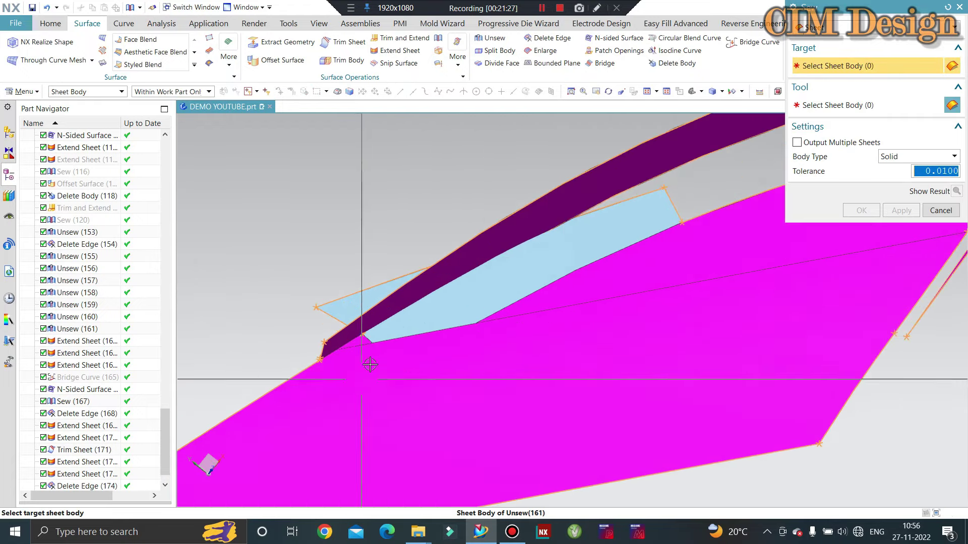
scroll(347, 350, "up", 2)
scroll(319, 319, "up", 2)
scroll(335, 320, "up", 1)
key("Escape")
scroll(345, 320, "up", 2)
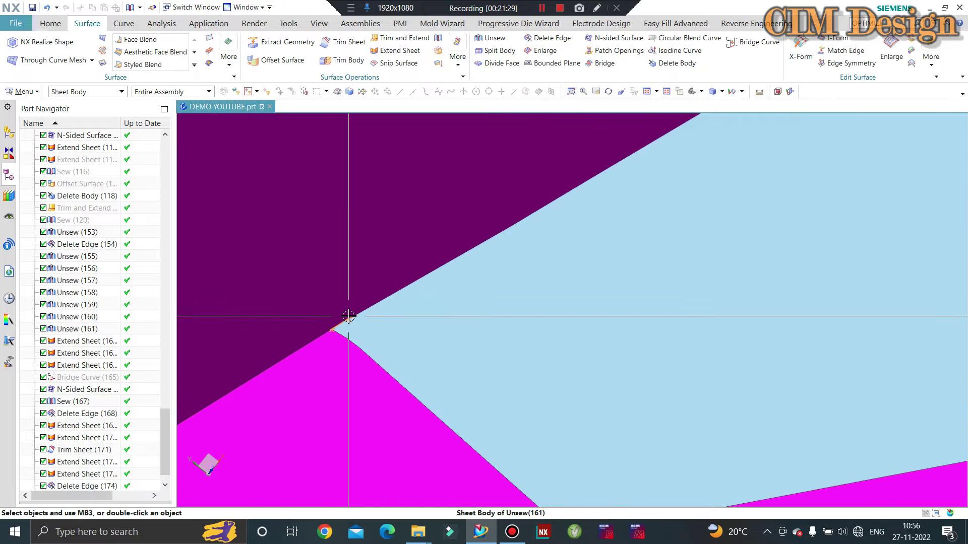
Step: Make Delete Edge (174) the current feature in the history
left_click(80, 462)
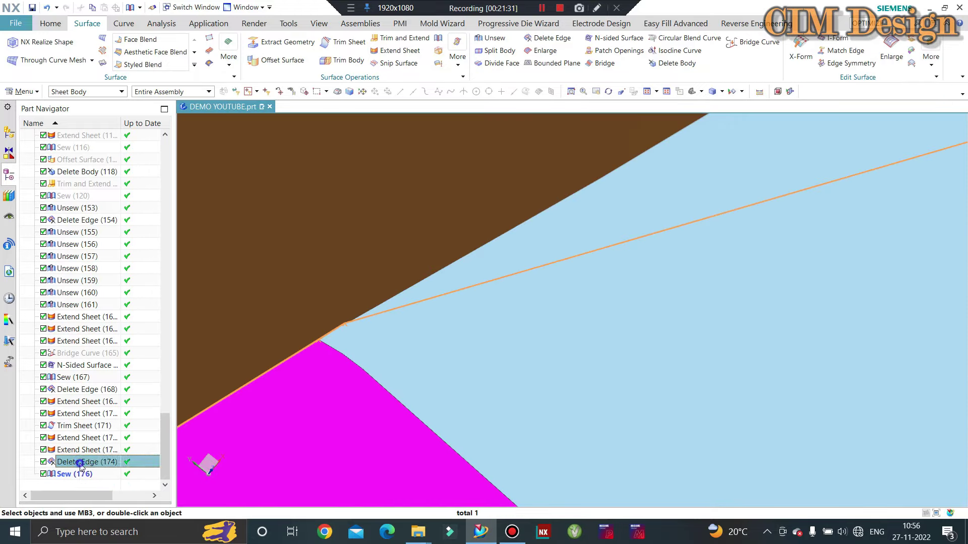
right_click(79, 463)
left_click(126, 341)
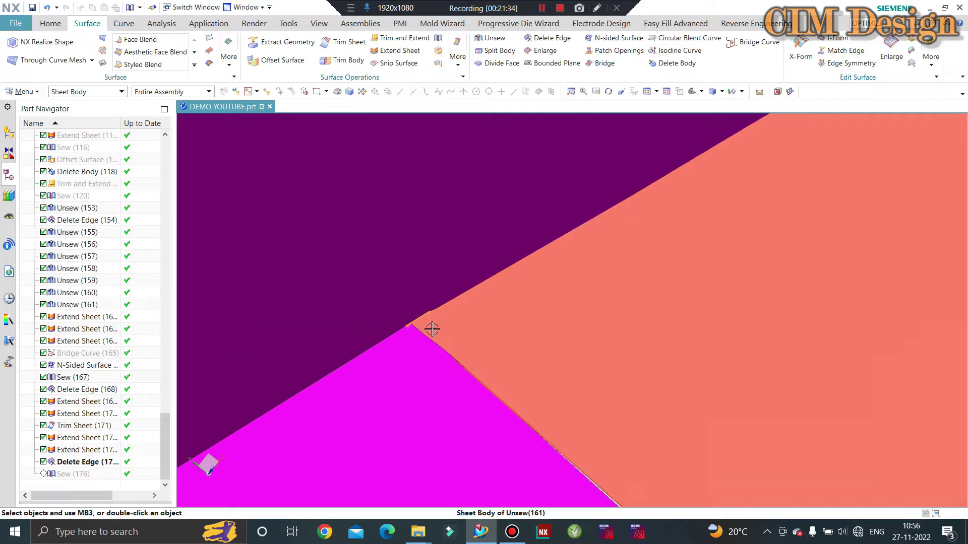
Step: Extend the grey sheet's corner edge by a 3 mm offset
mouse_move(430, 329)
middle_mouse_down()
mouse_move(442, 333)
mouse_move(343, 350)
middle_mouse_up()
mouse_move(215, 343)
middle_mouse_down()
mouse_move(350, 339)
mouse_move(255, 303)
middle_mouse_up()
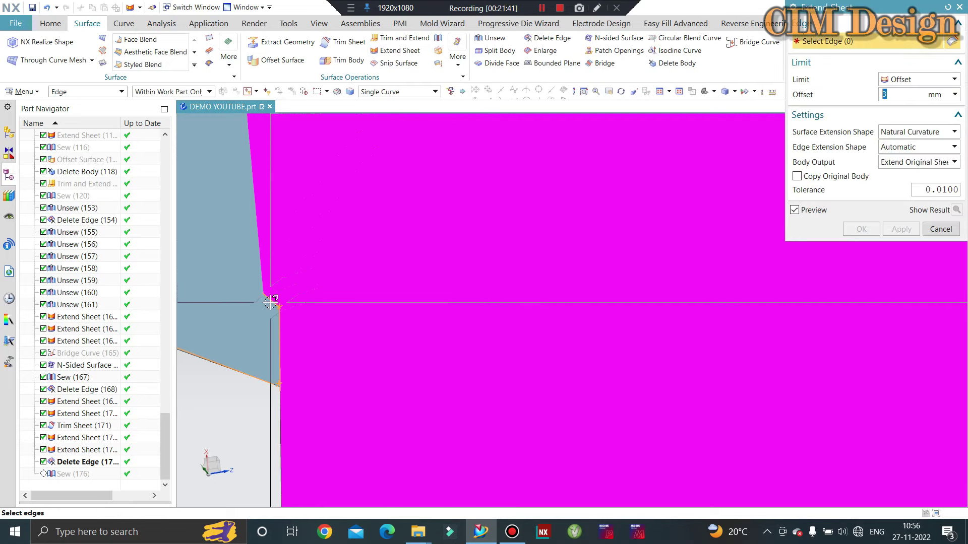
left_click(280, 322)
scroll(378, 249, "down", 2)
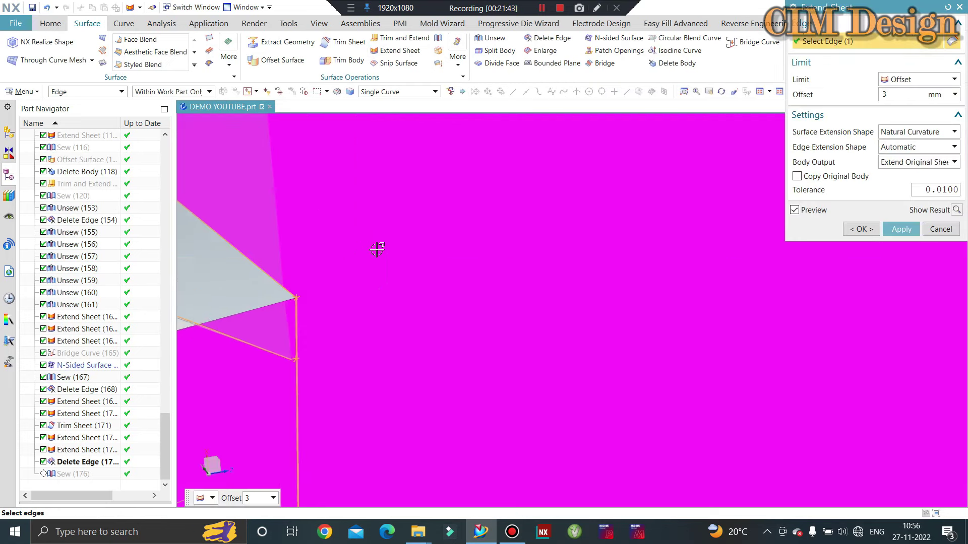
scroll(434, 266, "down", 2)
scroll(418, 264, "down", 2)
scroll(430, 270, "down", 2)
middle_click(428, 265)
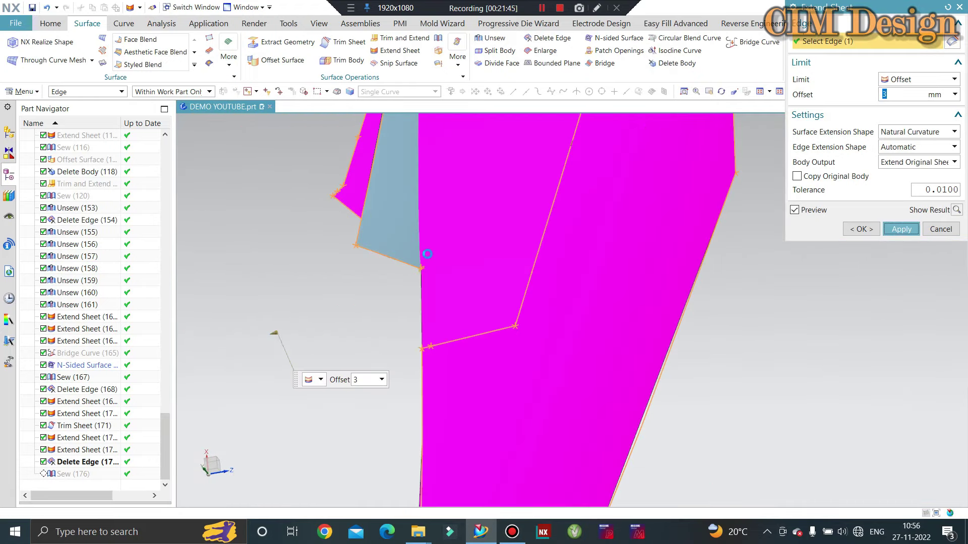
scroll(432, 264, "up", 2)
scroll(419, 261, "up", 2)
scroll(437, 243, "up", 2)
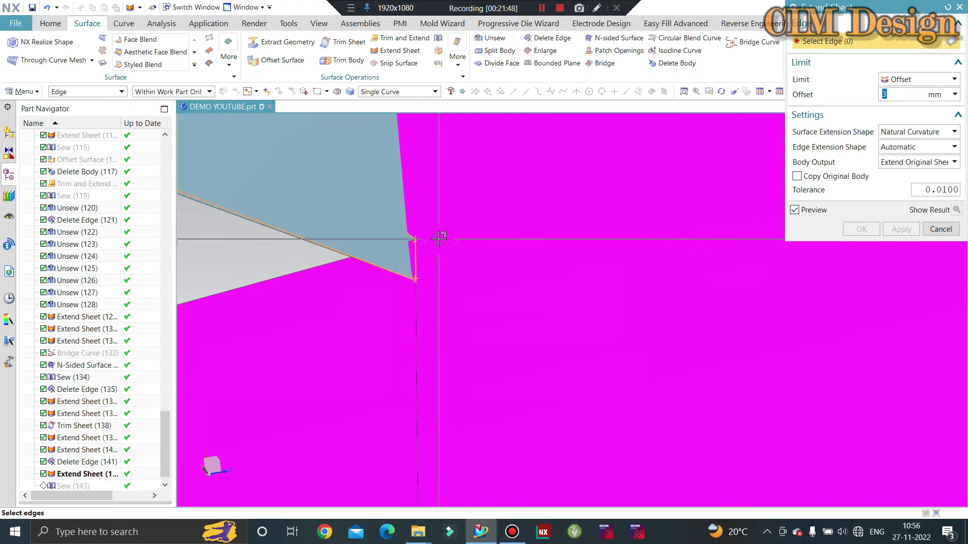
middle_click(439, 238)
scroll(421, 239, "up", 4)
Step: Remove the stray corner edge from the Extend Sheet body with Delete Edge
scroll(407, 263, "down", 1)
left_click(407, 264)
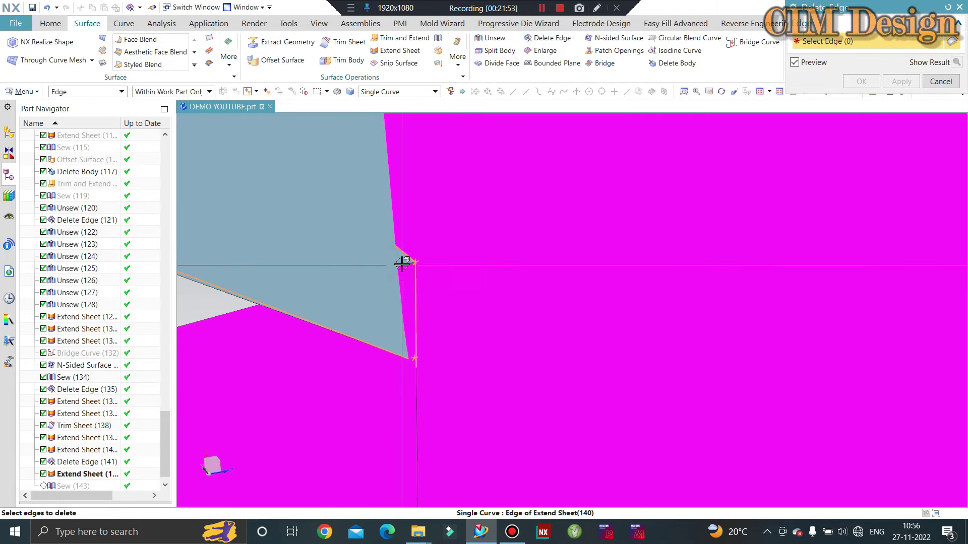
scroll(356, 260, "down", 2)
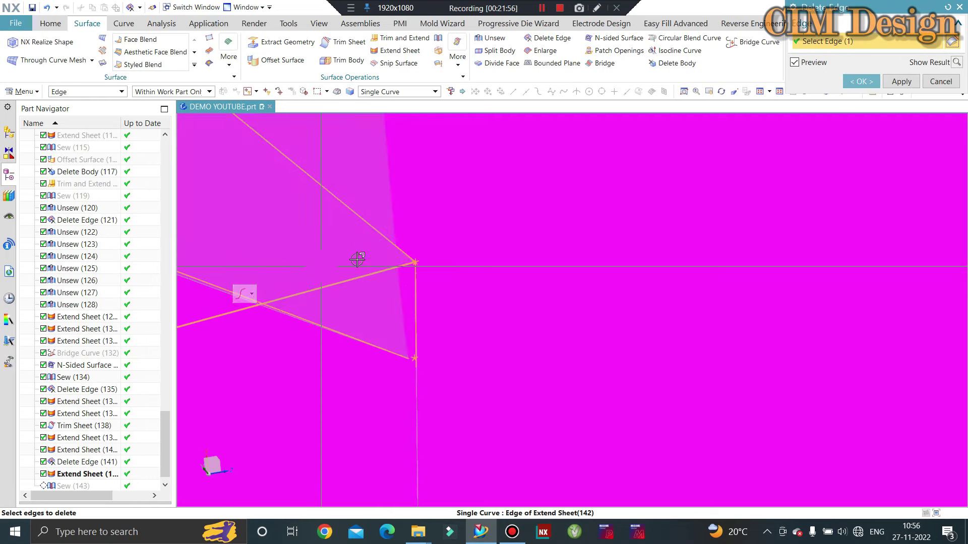
left_click(399, 276)
scroll(493, 283, "up", 2)
scroll(523, 302, "up", 2)
scroll(523, 301, "down", 2)
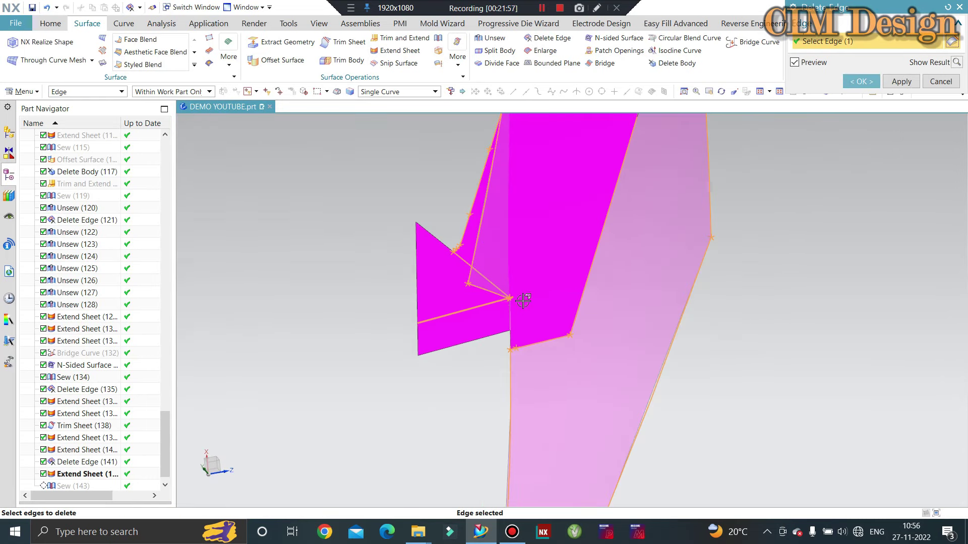
middle_click(520, 297)
right_click(350, 237)
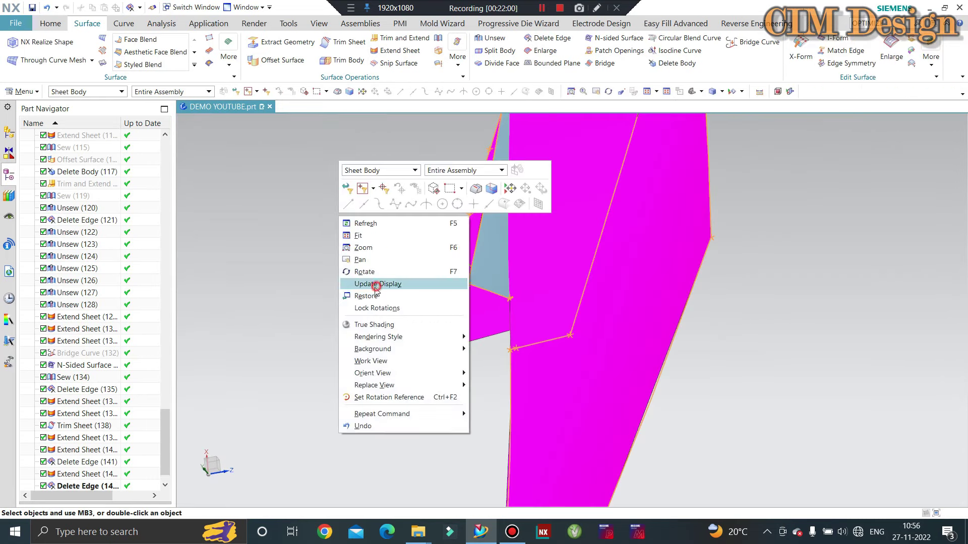
left_click(374, 283)
mouse_move(374, 283)
left_mouse_down()
mouse_move(445, 281)
mouse_move(434, 264)
left_mouse_up()
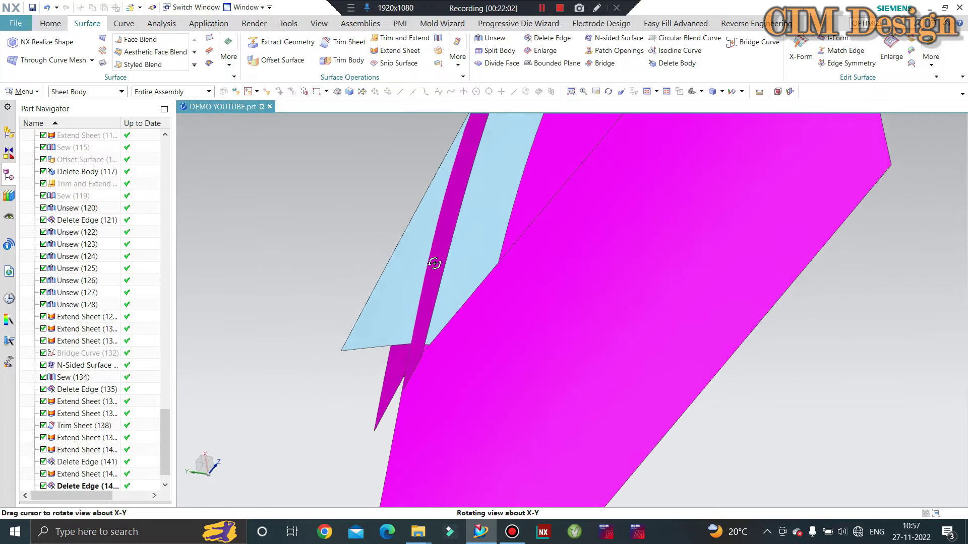
Step: Trim and extend the light blue face against its neighbouring face into a corner
left_click(412, 44)
left_click(446, 217)
left_click(391, 295)
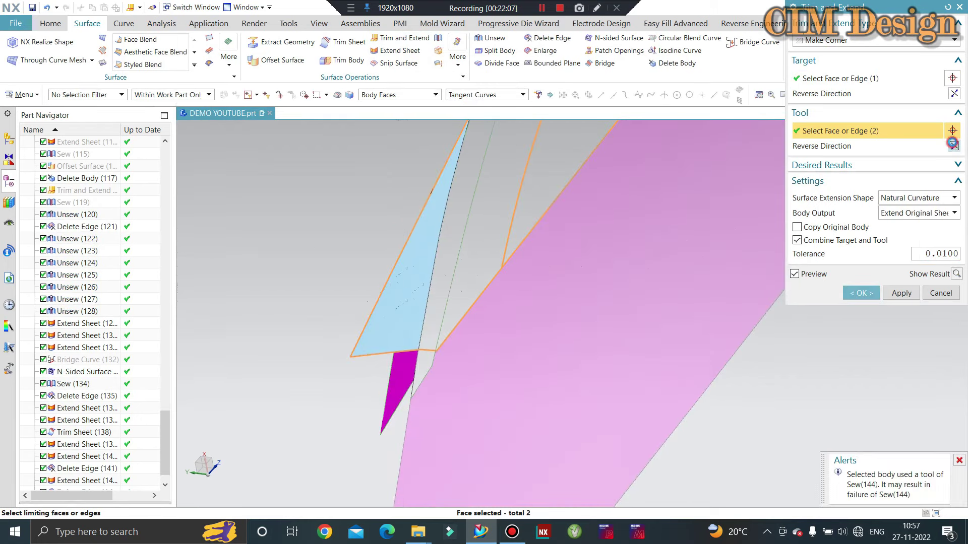
middle_click(648, 252)
mouse_move(578, 267)
middle_mouse_down()
mouse_move(503, 261)
mouse_move(447, 336)
mouse_move(512, 249)
middle_mouse_up()
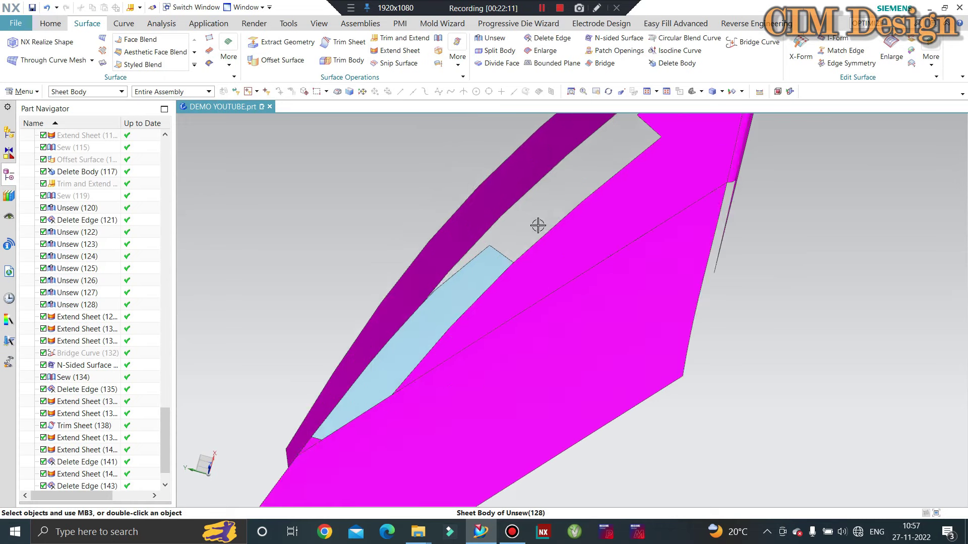
scroll(519, 270, "down", 2)
scroll(544, 244, "up", 2)
scroll(497, 245, "up", 2)
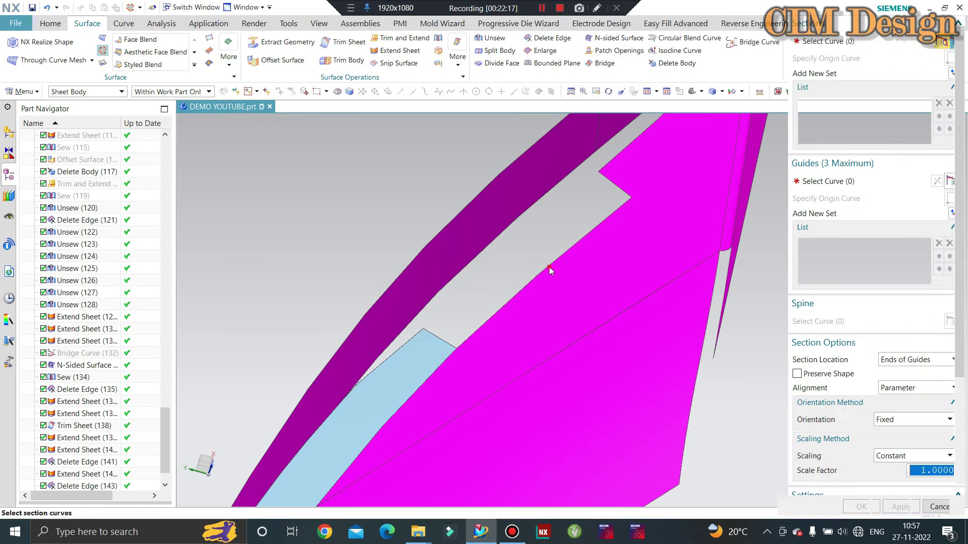
Step: Create a swept surface using the upper edge as section and two guide edges
left_click(549, 267)
left_click(807, 181)
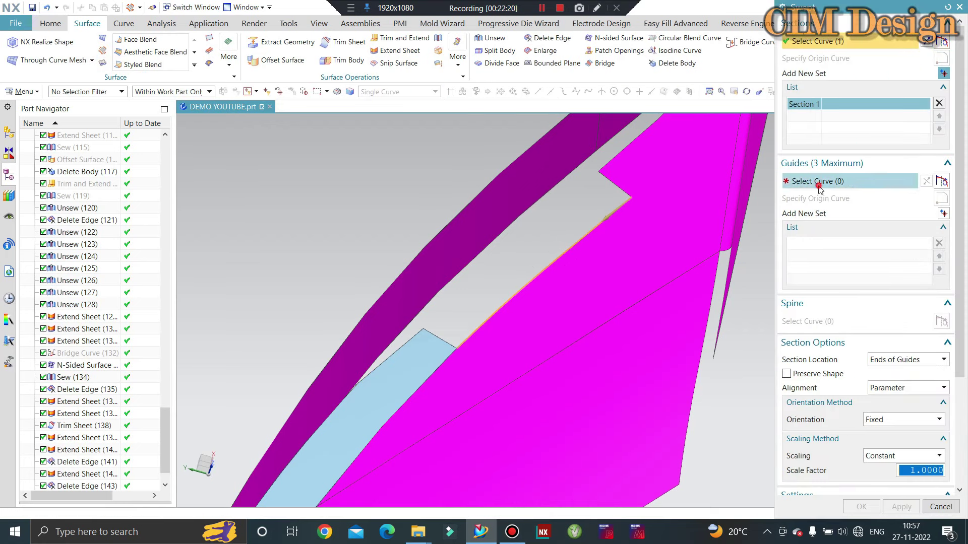
left_click(619, 184)
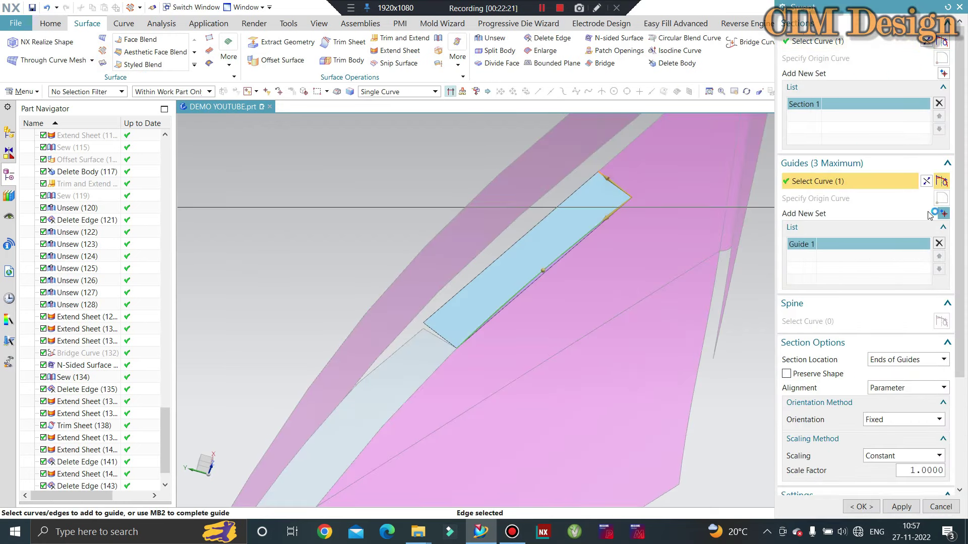
left_click(944, 215)
left_click(439, 336)
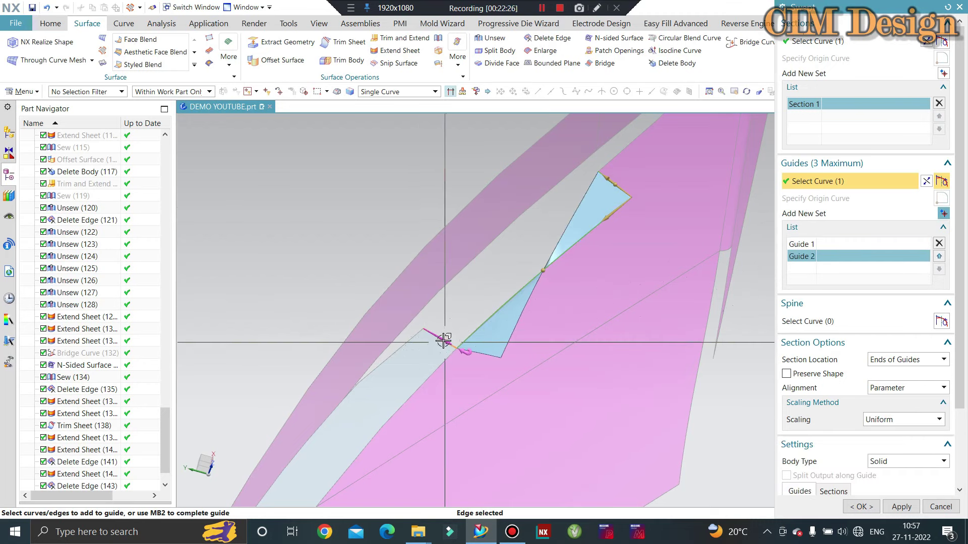
middle_click(596, 309)
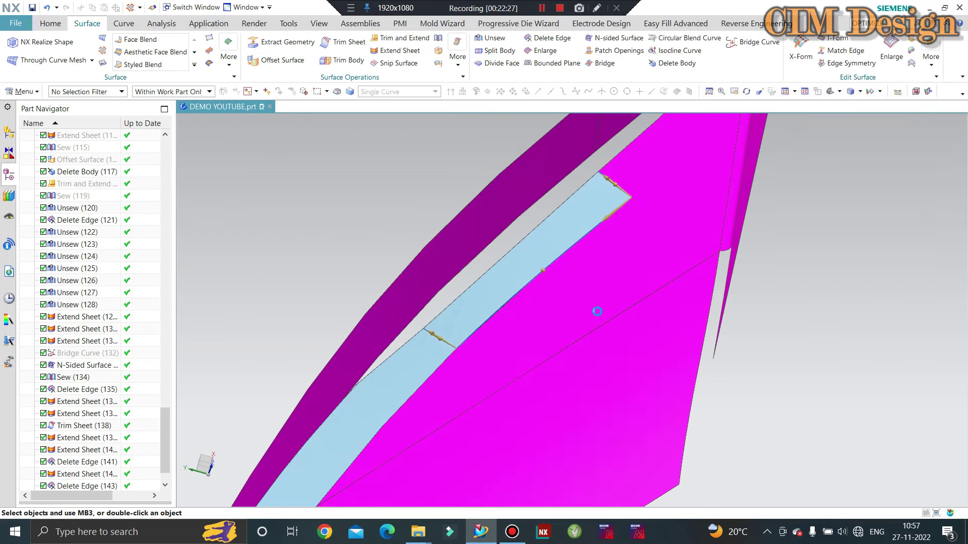
Step: Sew the box-selected neighbouring sheets onto the target sheet body
middle_click_drag(533, 267, 547, 262, "shift")
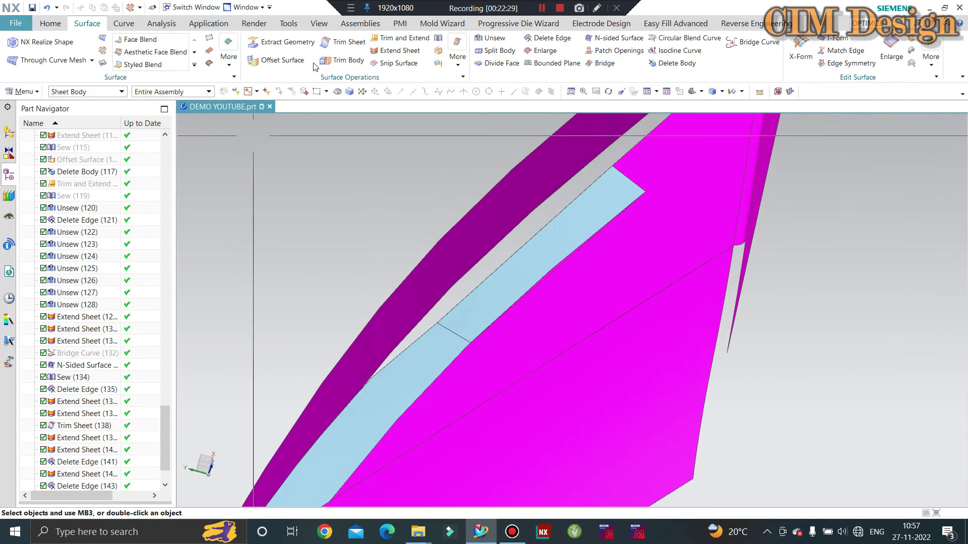
left_click(444, 46)
left_click(486, 237)
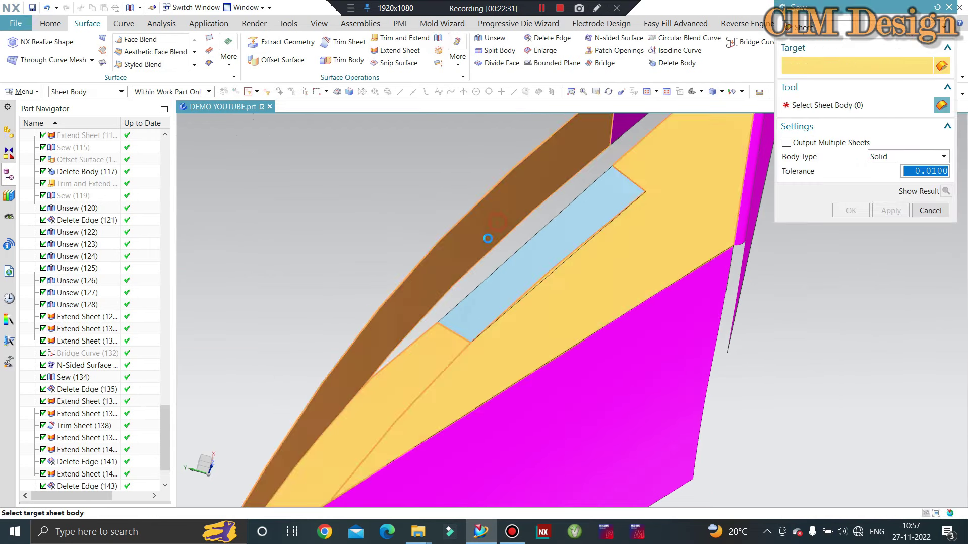
scroll(542, 245, "down", 5)
left_click_drag(584, 129, 287, 497)
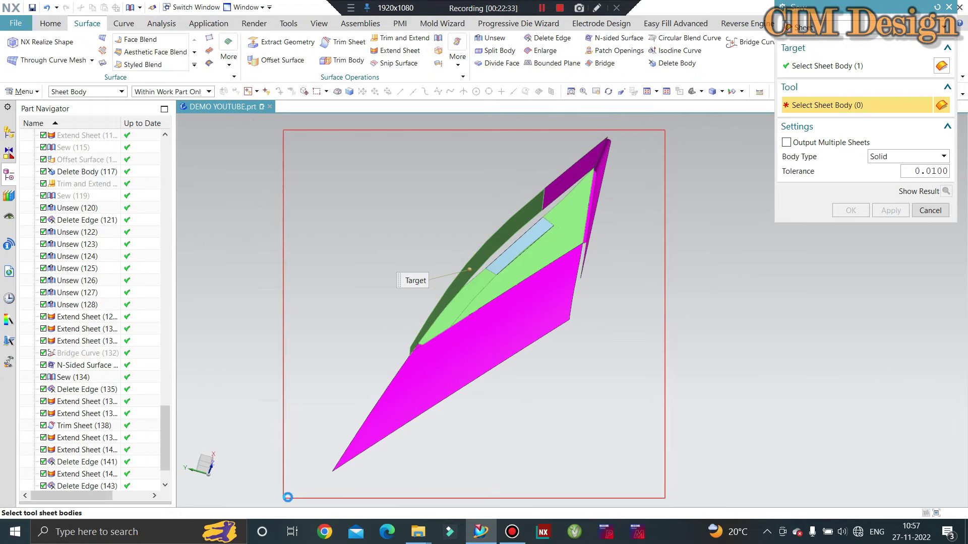
middle_click(504, 322)
scroll(523, 266, "up", 5)
scroll(396, 410, "up", 2)
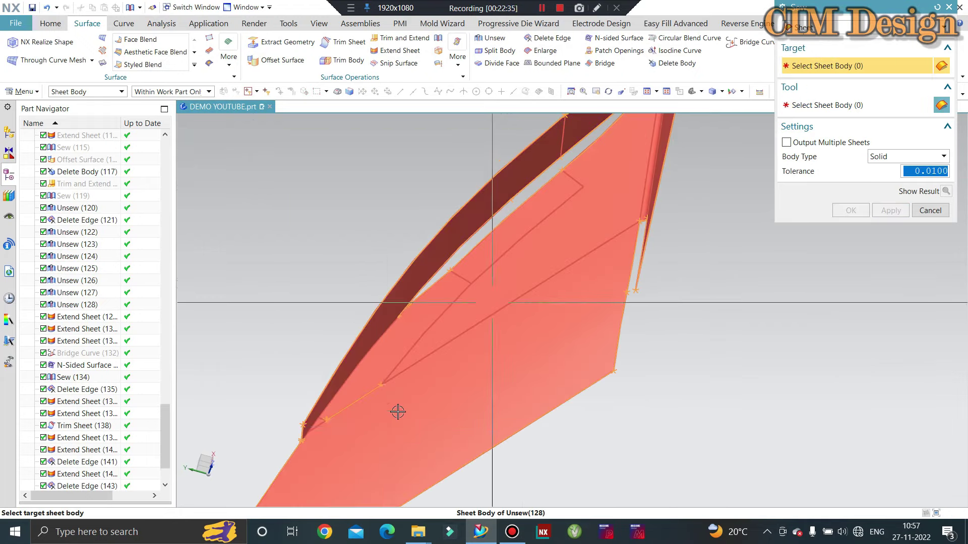
scroll(262, 413, "up", 2)
scroll(264, 417, "up", 2)
scroll(256, 419, "up", 2)
scroll(256, 419, "up", 2)
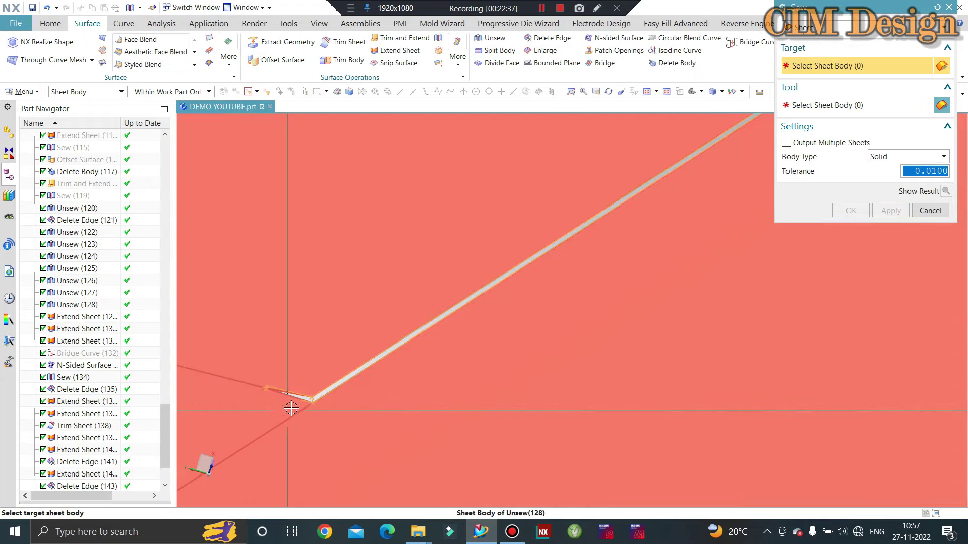
key("Escape")
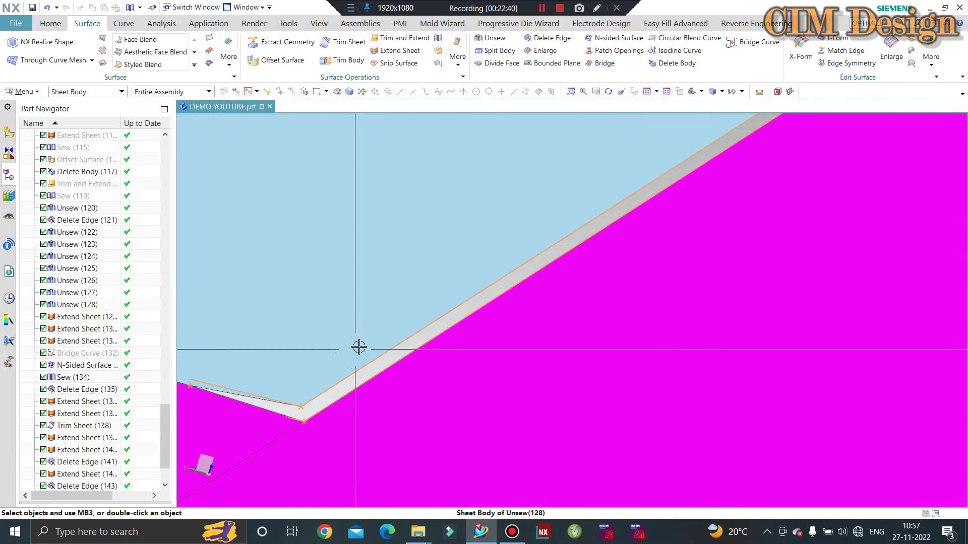
scroll(467, 305, "up", 2)
middle_click_drag(468, 306, 713, 168)
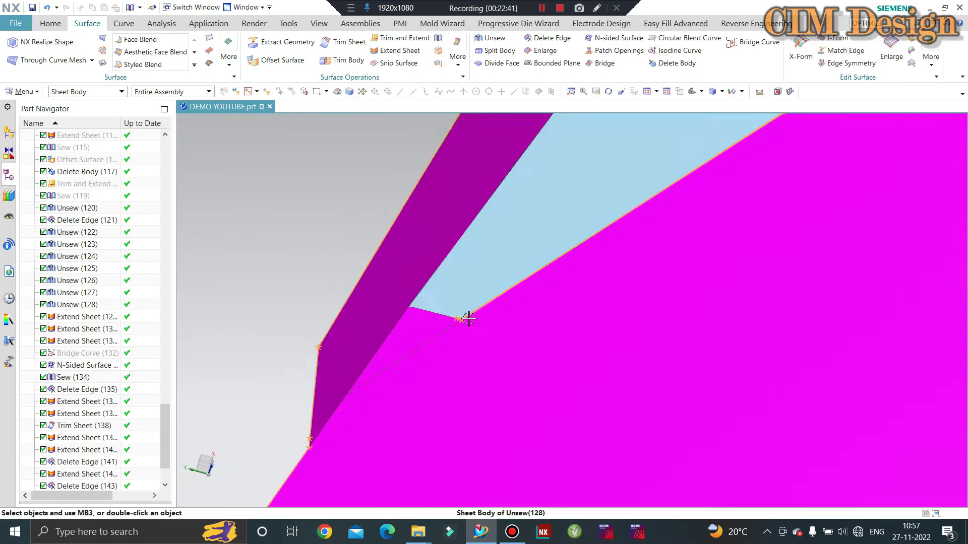
scroll(94, 480, "down", 2)
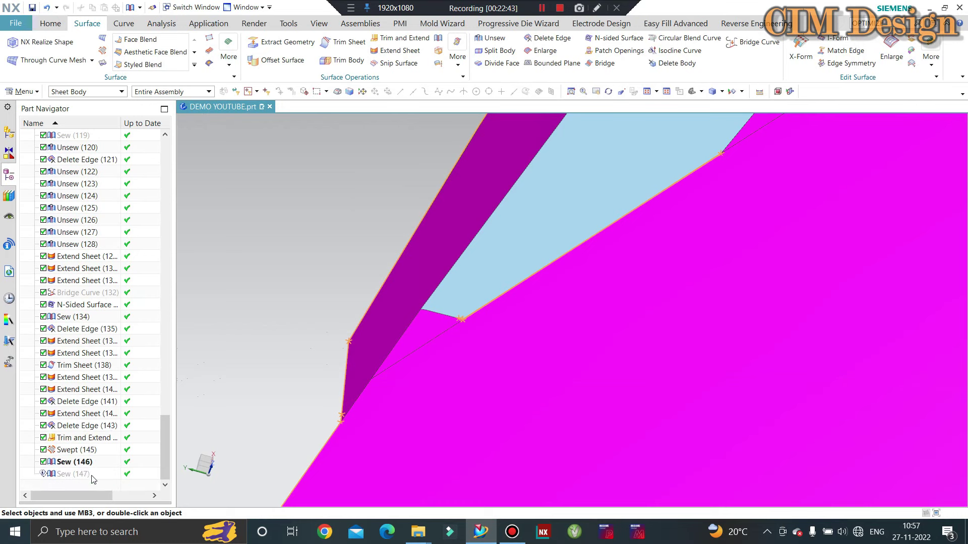
Step: Delete the Sew (146) and Sew (147) features from the Part Navigator
left_click(75, 462)
right_click(76, 461)
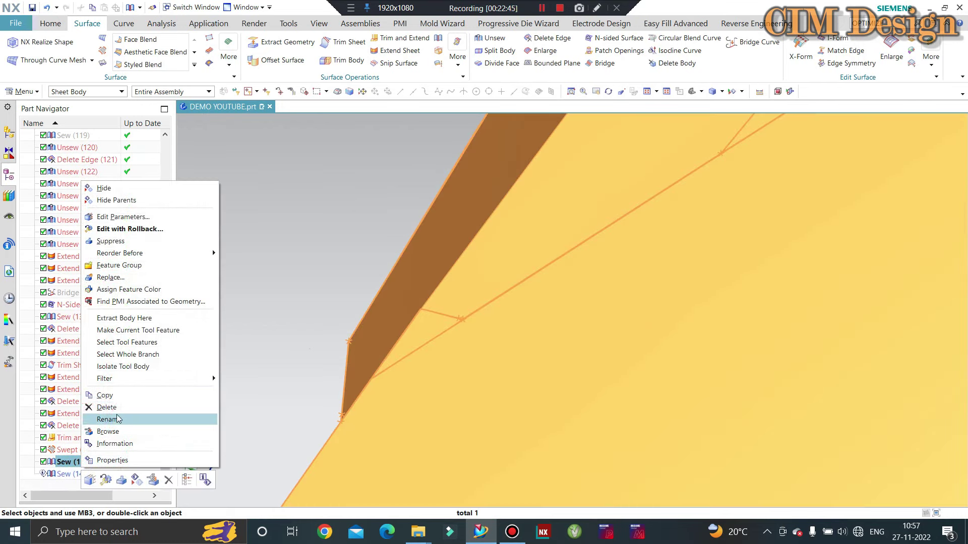
left_click(116, 417)
scroll(60, 484, "down", 1)
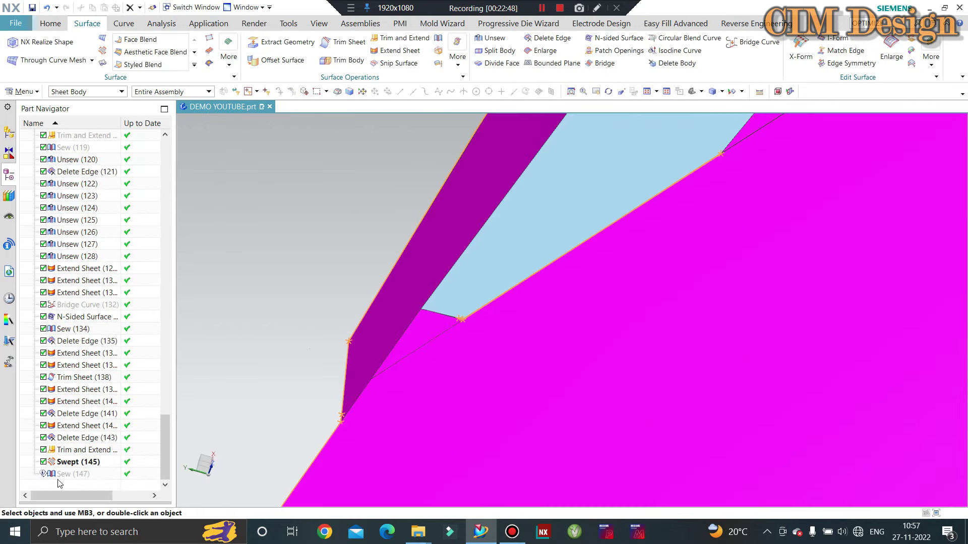
right_click(56, 478)
left_click(85, 417)
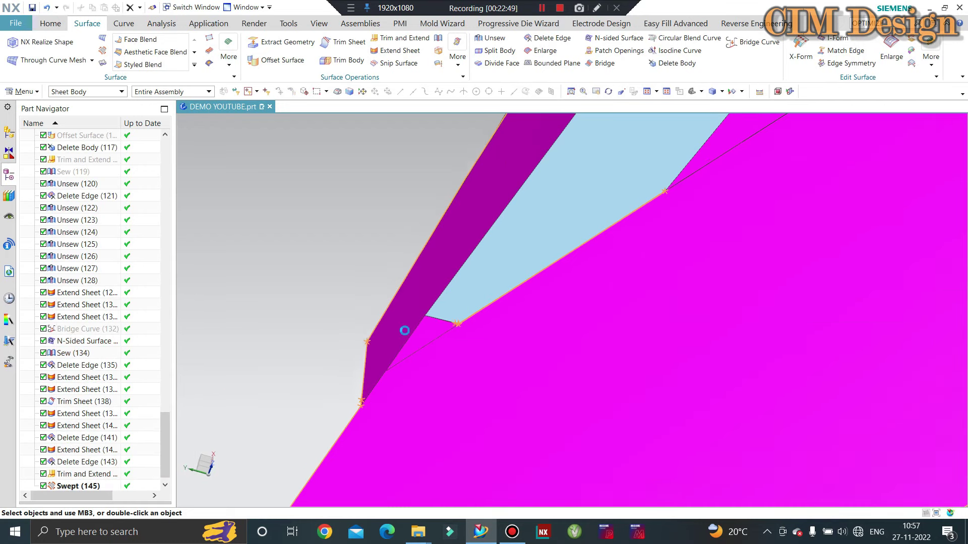
scroll(403, 328, "down", 3)
Step: Pick the target sheet, box-select seven tool sheets and apply the sew at 0.256 tolerance
scroll(458, 261, "down", 2)
scroll(440, 361, "up", 1)
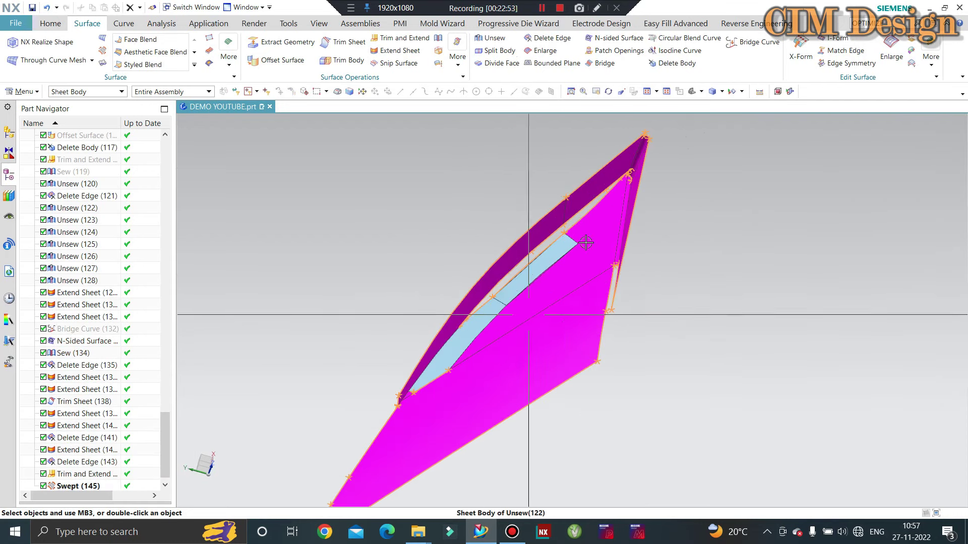
scroll(596, 270, "down", 2)
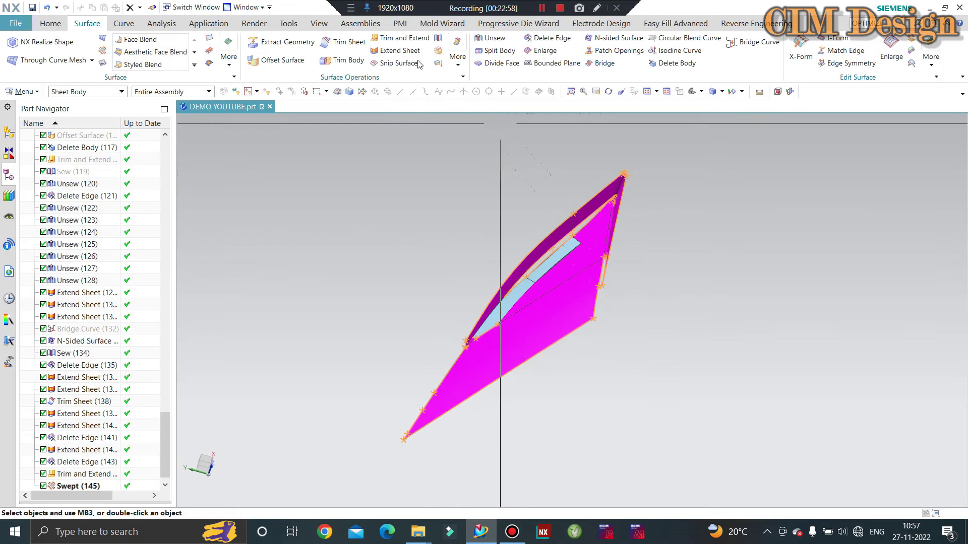
left_click(436, 45)
left_click(568, 210)
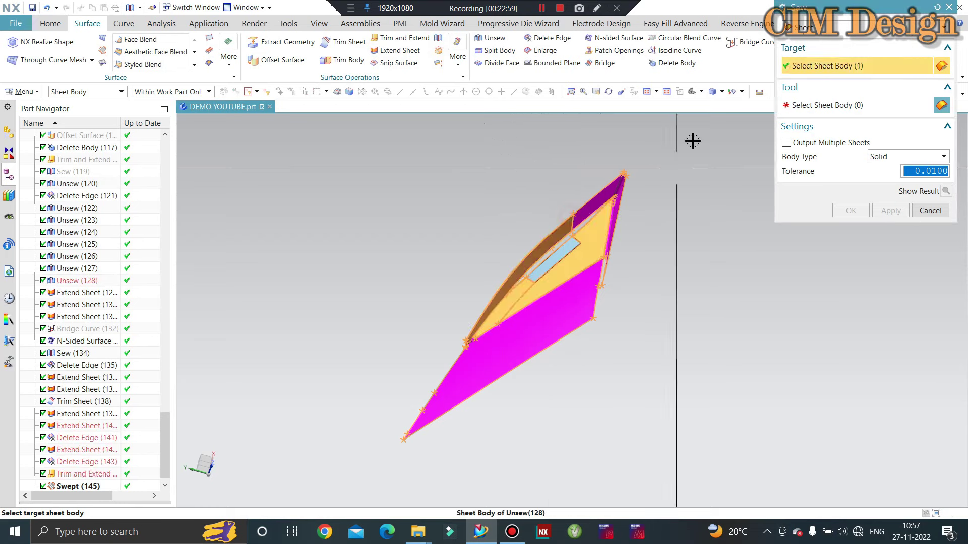
middle_click(692, 129)
left_click_drag(355, 482, 349, 477)
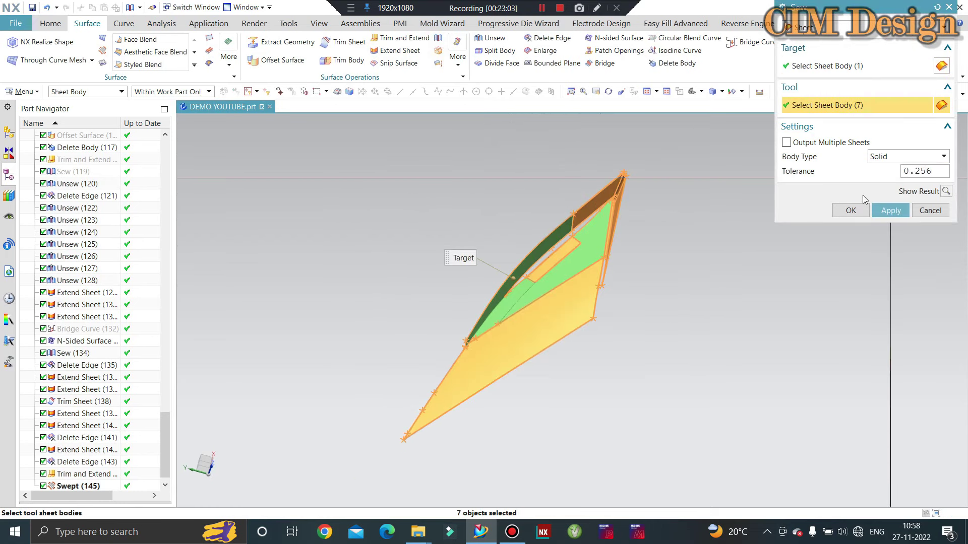
left_click(890, 210)
scroll(760, 268, "up", 2)
scroll(760, 268, "up", 2)
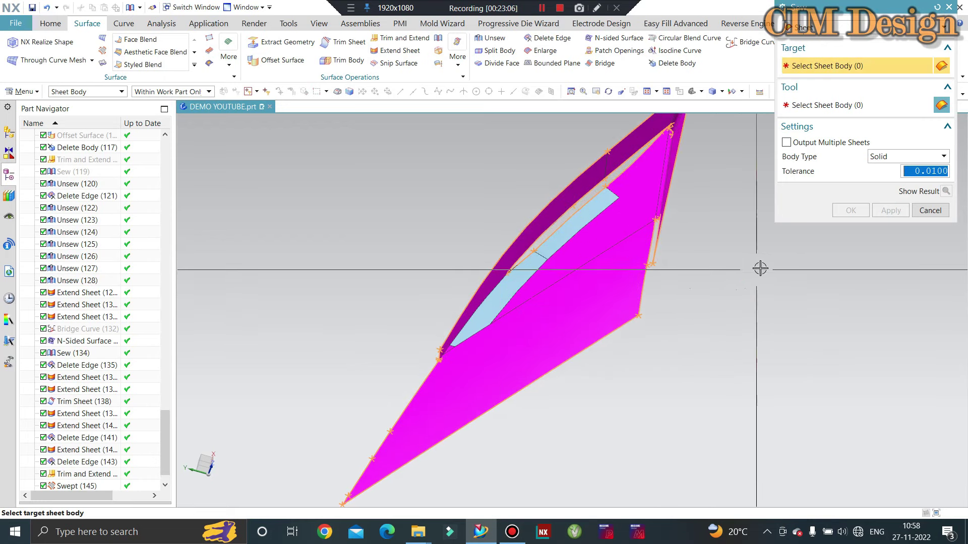
key("Escape")
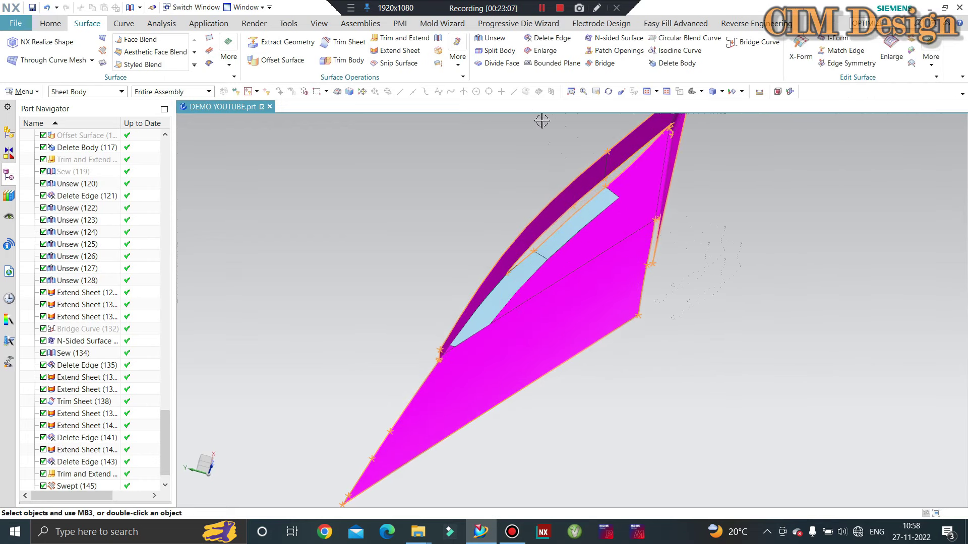
key("ctrl+b")
Step: Recolour the sewn sheet body magenta by inheriting display from the magenta object
scroll(506, 296, "up", 3)
left_click(505, 296)
middle_click(507, 285)
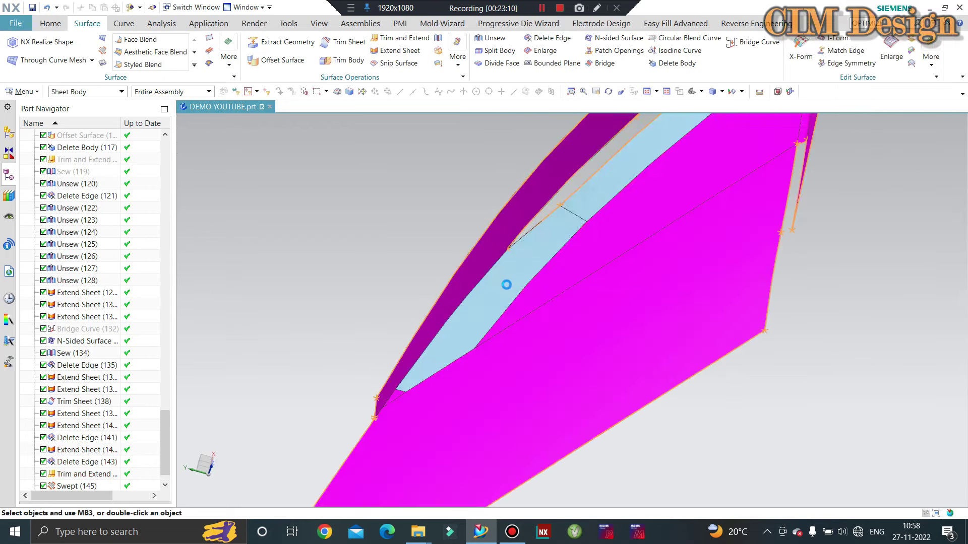
key("ctrl+j")
left_click(496, 228)
middle_click(561, 287)
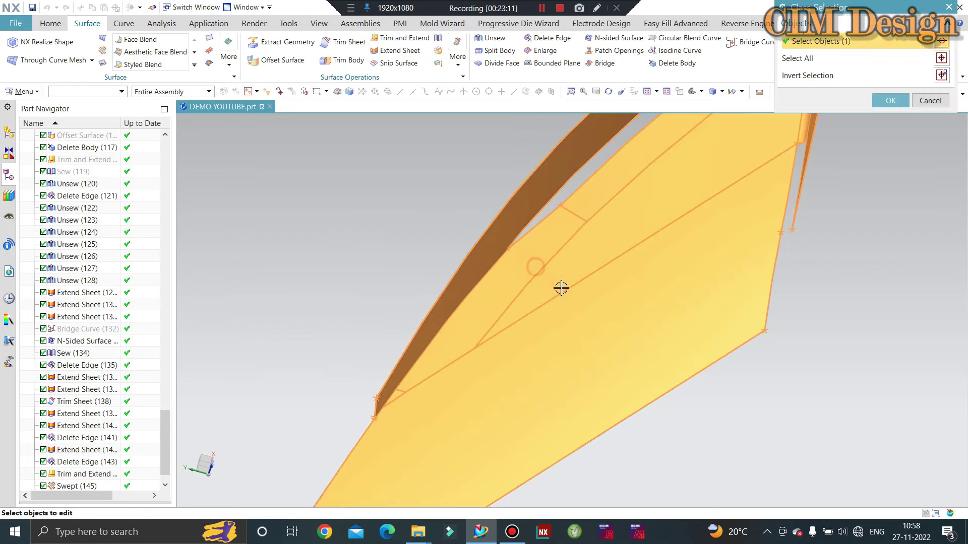
left_click(814, 277)
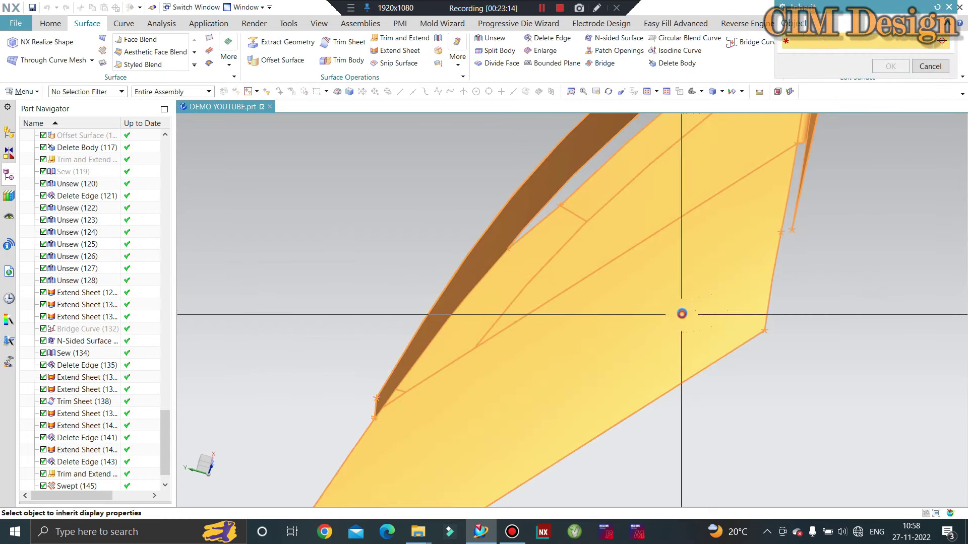
left_click(682, 313)
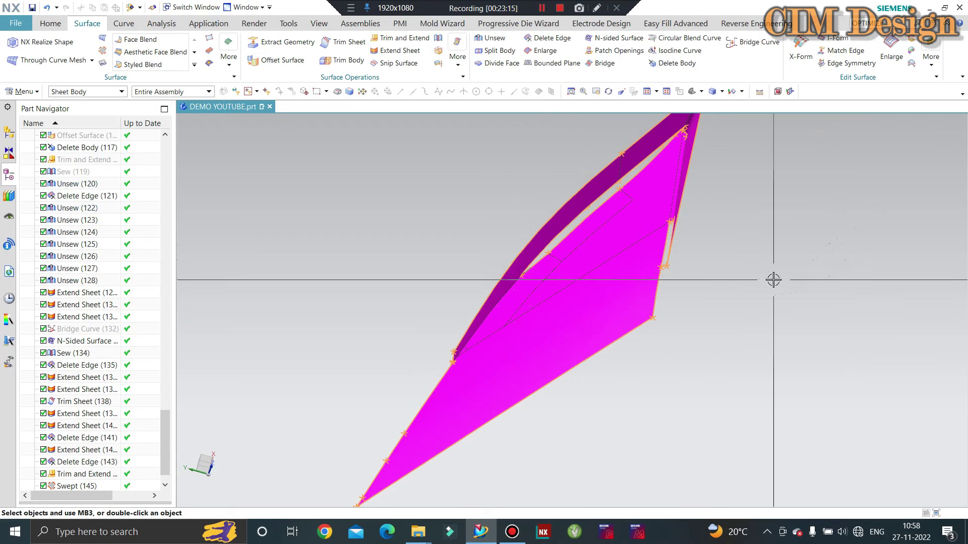
mouse_move(773, 280)
middle_mouse_down()
mouse_move(677, 268)
mouse_move(680, 255)
middle_mouse_up()
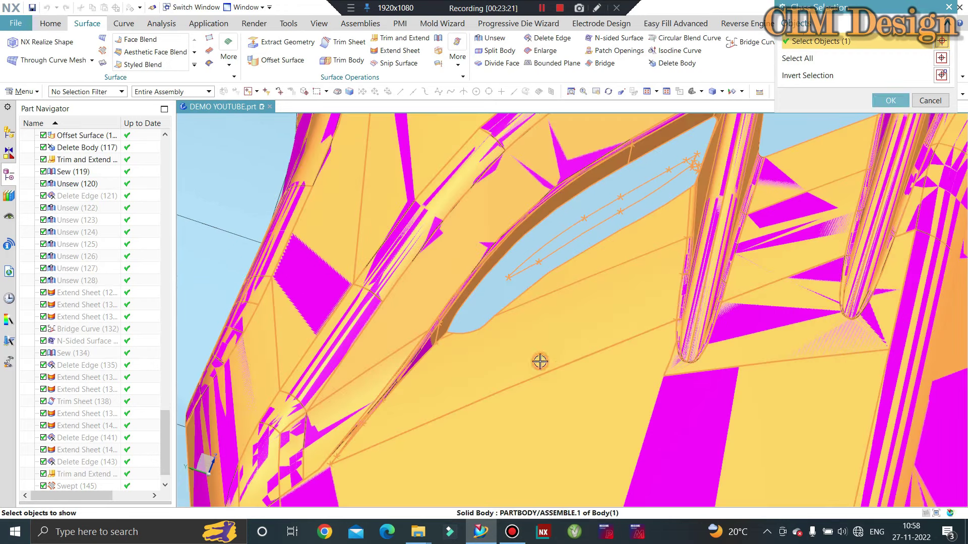
Step: Redisplay the orange body panel around the magenta vent sheet and orbit to check the patch's fit
middle_click(540, 362)
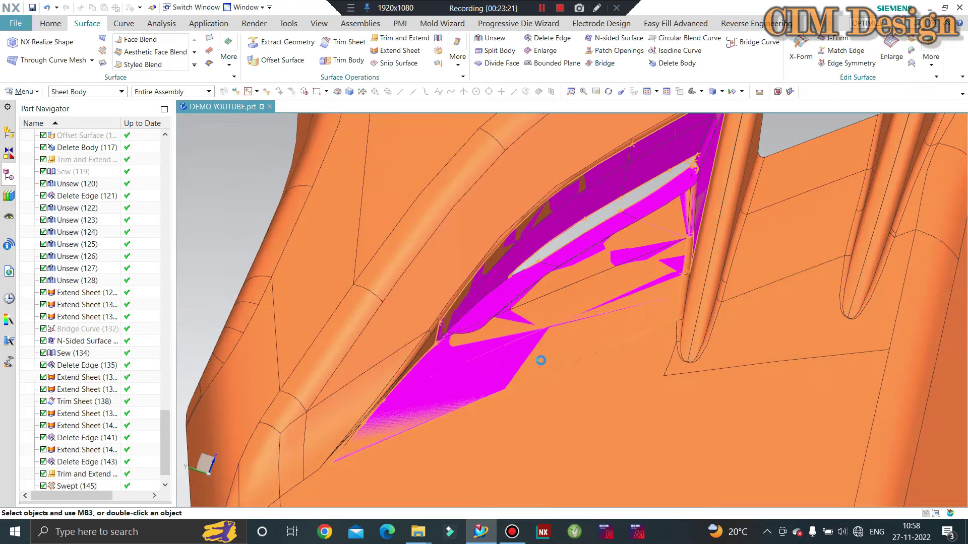
mouse_move(545, 263)
middle_mouse_down()
mouse_move(476, 292)
mouse_move(712, 224)
middle_mouse_up()
scroll(475, 292, "down", 3)
scroll(652, 223, "up", 3)
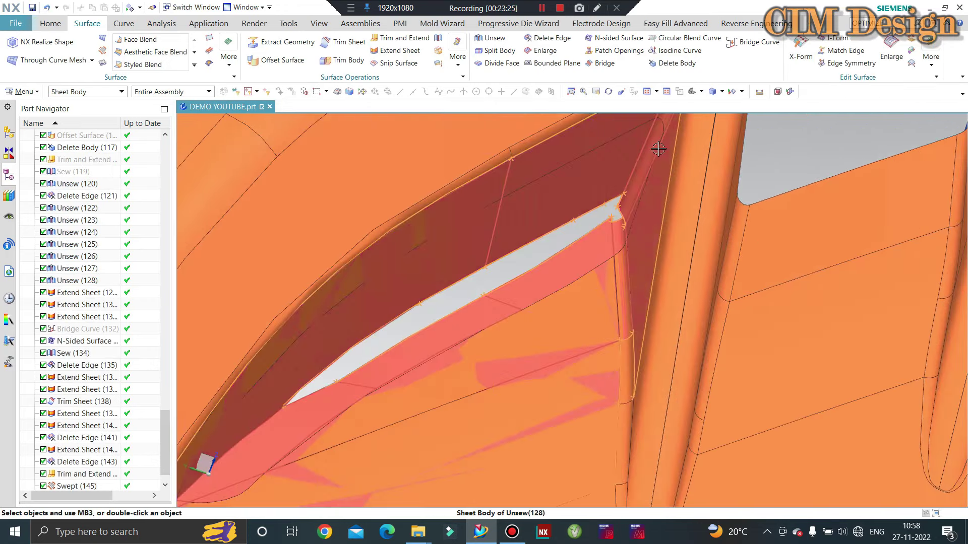
mouse_move(652, 223)
middle_mouse_down()
mouse_move(688, 190)
mouse_move(495, 146)
middle_mouse_up()
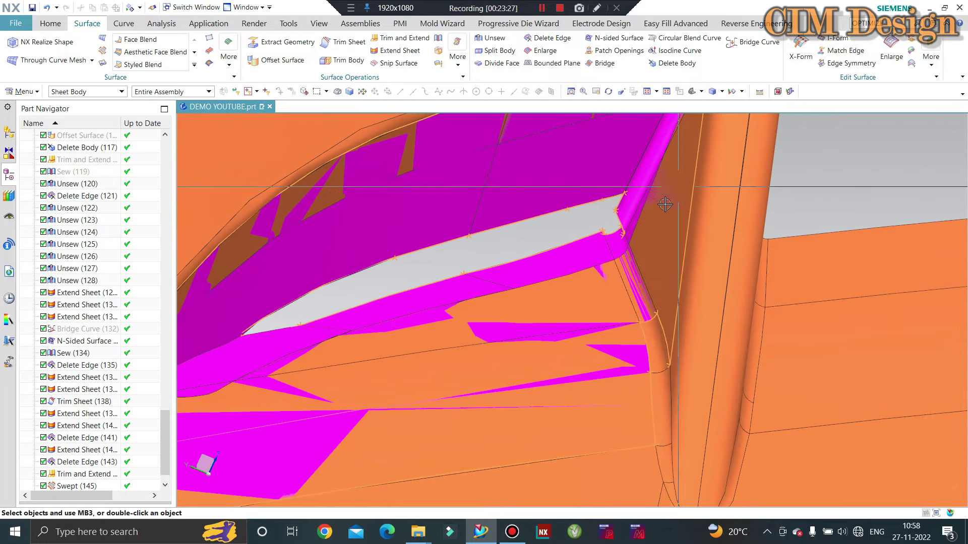
scroll(495, 146, "down", 3)
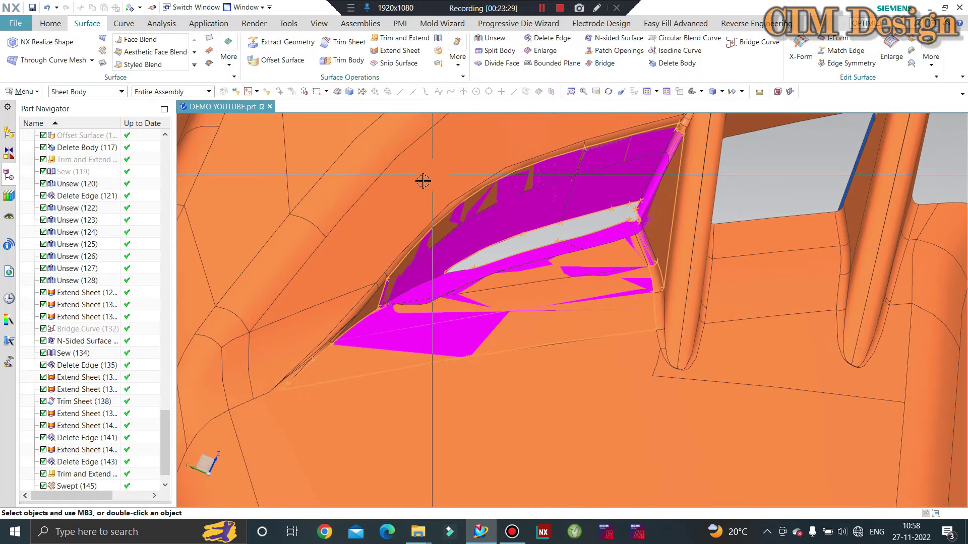
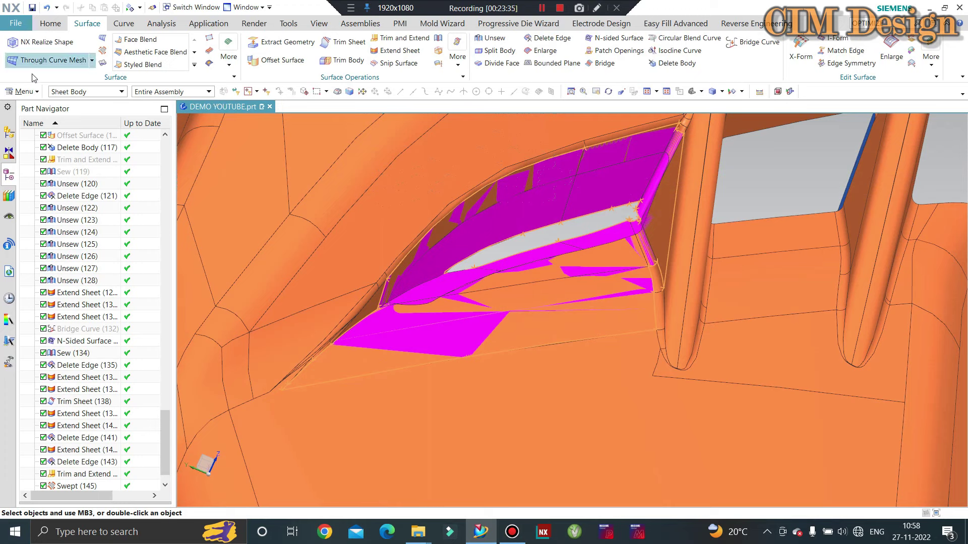
Step: Start a Four Point Surface and orbit toward the magenta sheets in the slot
left_click(22, 91)
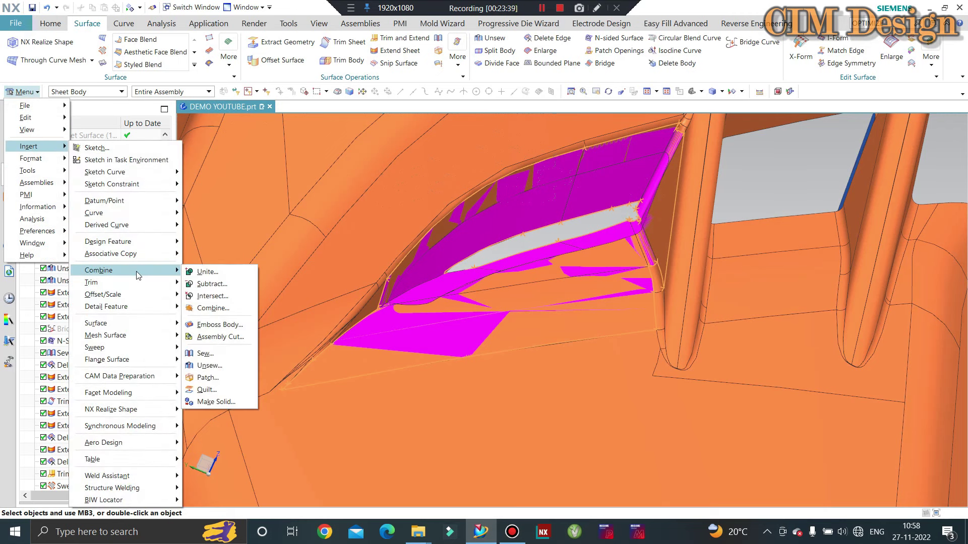
mouse_move(96, 322)
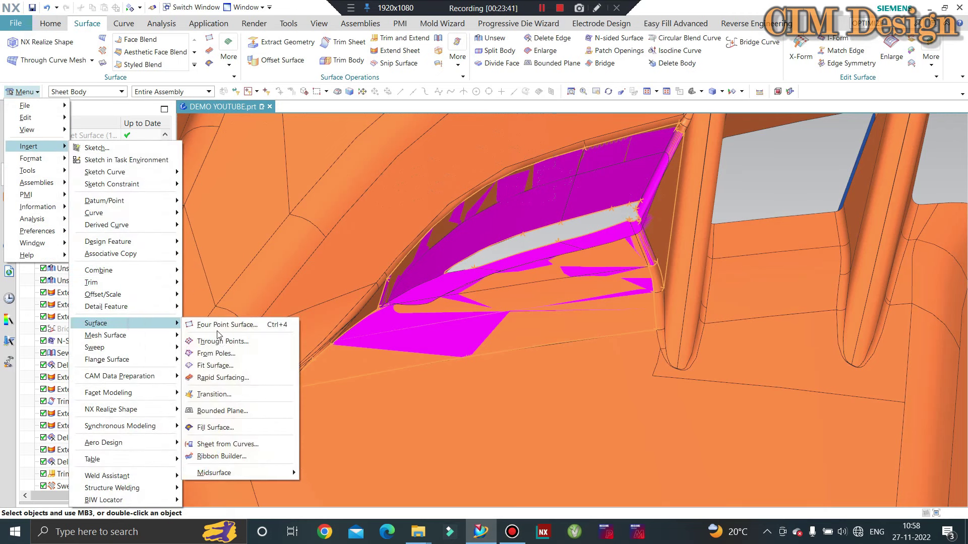
left_click(217, 324)
middle_click_drag(455, 262, 436, 267)
scroll(437, 268, "up", 3)
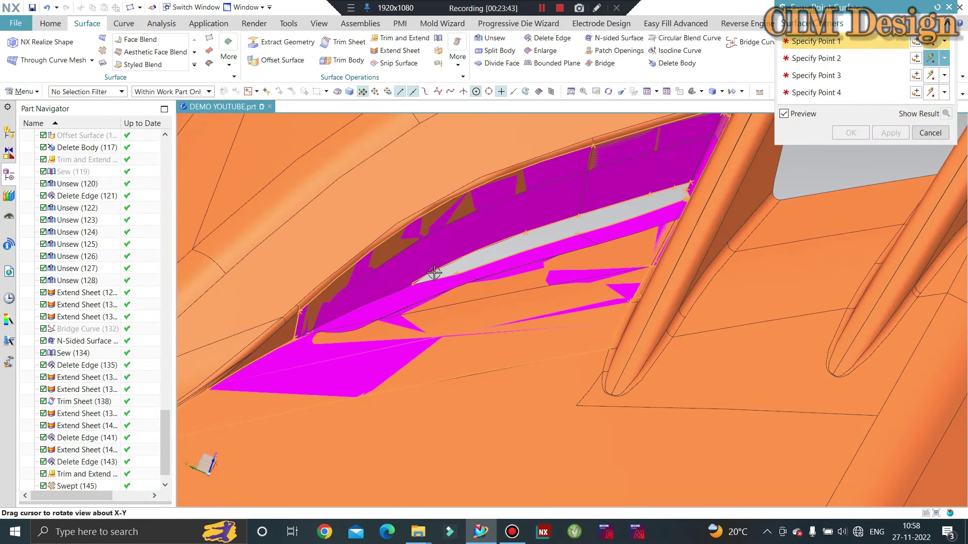
scroll(364, 311, "up", 3)
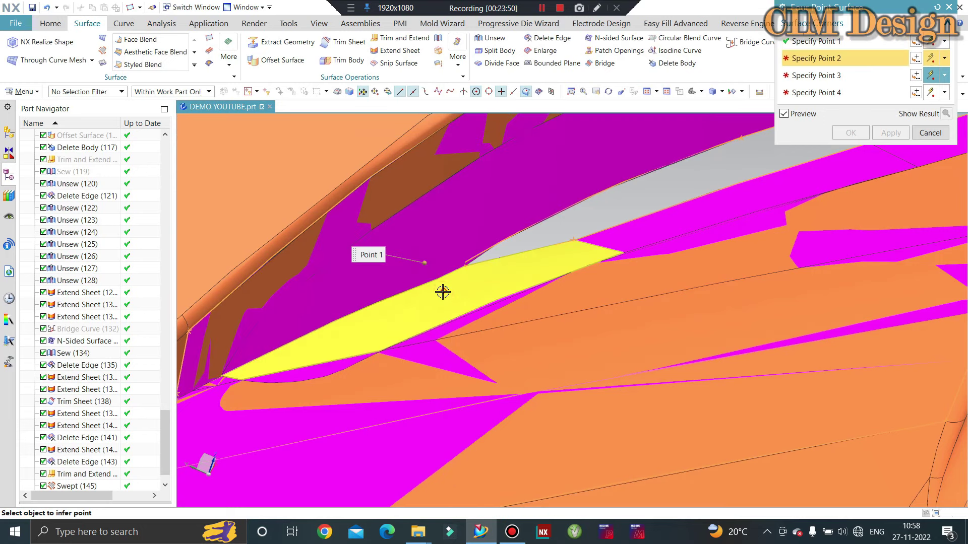
Step: Pick the corner points on the offset sheet faces and create the four-point surface
mouse_move(368, 323)
middle_mouse_down()
mouse_move(629, 205)
mouse_move(611, 244)
mouse_move(642, 251)
middle_mouse_up()
scroll(643, 251, "up", 1)
scroll(656, 237, "up", 2)
scroll(664, 218, "up", 2)
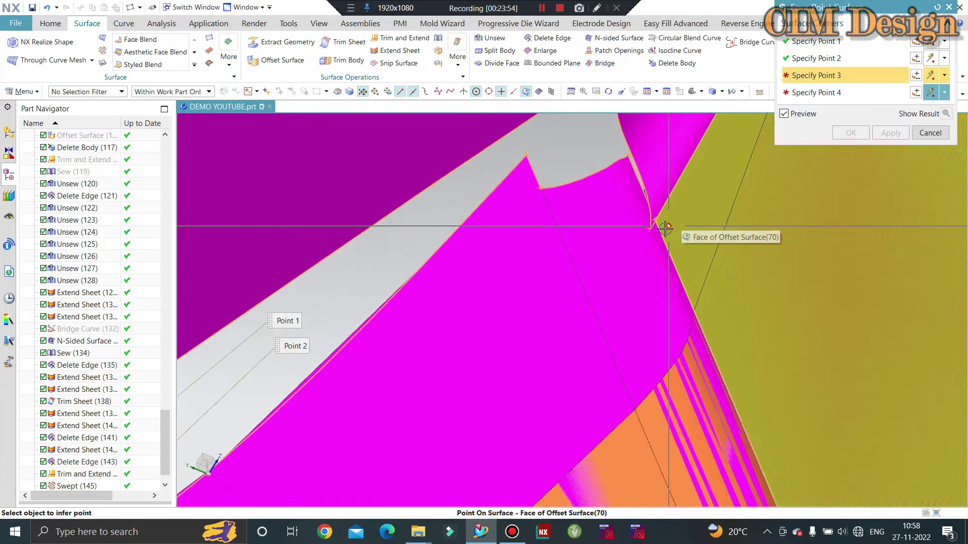
scroll(660, 230, "up", 2)
left_click(660, 229)
scroll(658, 282, "down", 2)
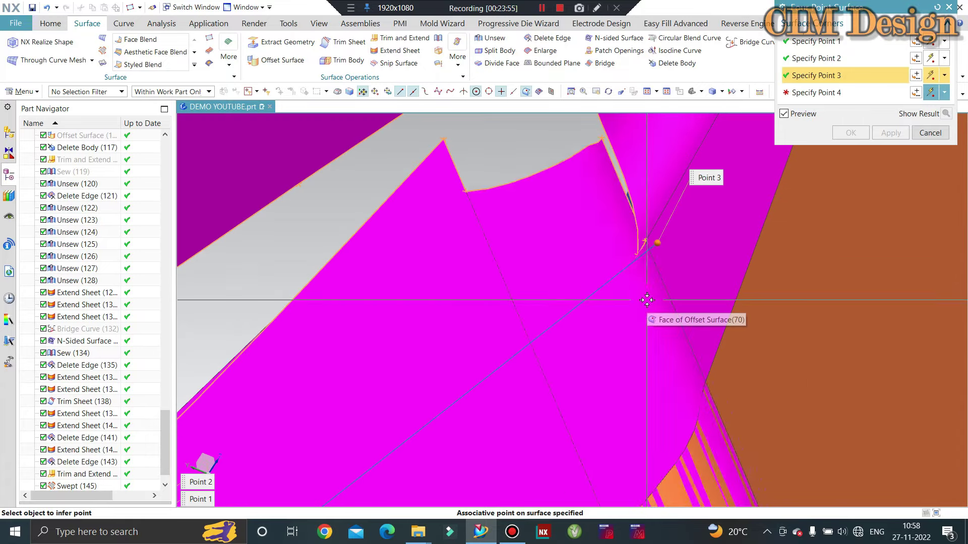
scroll(653, 322, "down", 1)
mouse_move(653, 334)
middle_mouse_down()
mouse_move(685, 198)
mouse_move(527, 276)
mouse_move(512, 289)
mouse_move(516, 305)
mouse_move(501, 279)
middle_mouse_up()
left_click(684, 201)
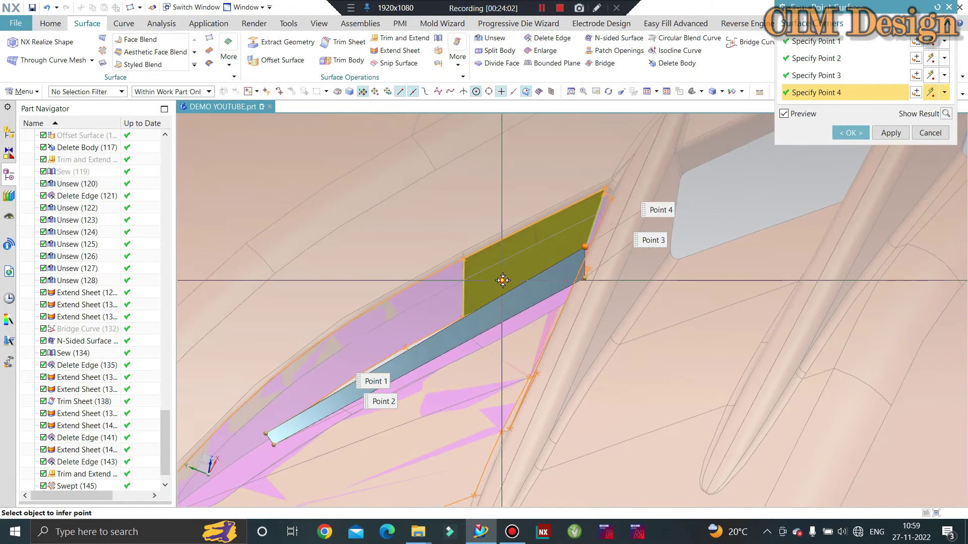
middle_click(511, 267)
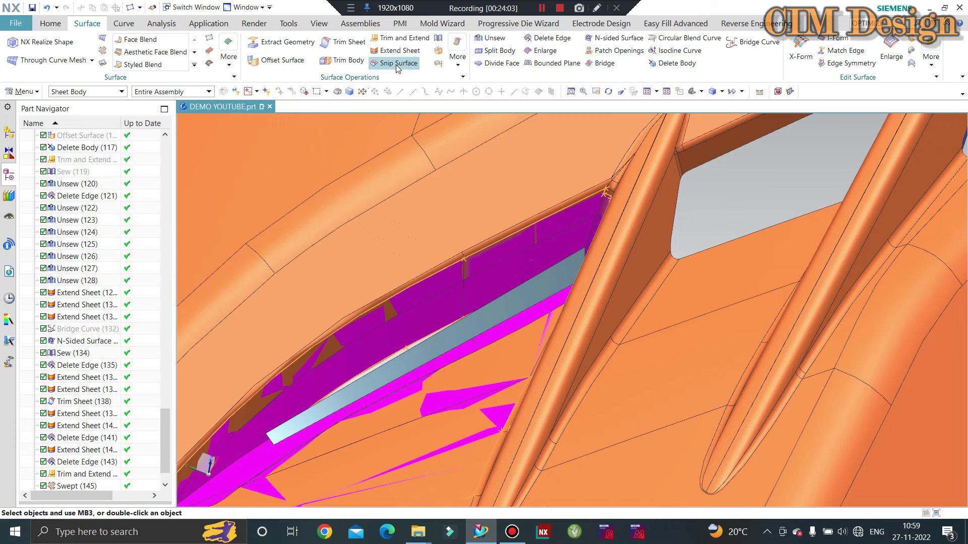
Step: Select the first patch edges for a 3 mm Extend Sheet
scroll(378, 341, "up", 2)
scroll(378, 341, "up", 2)
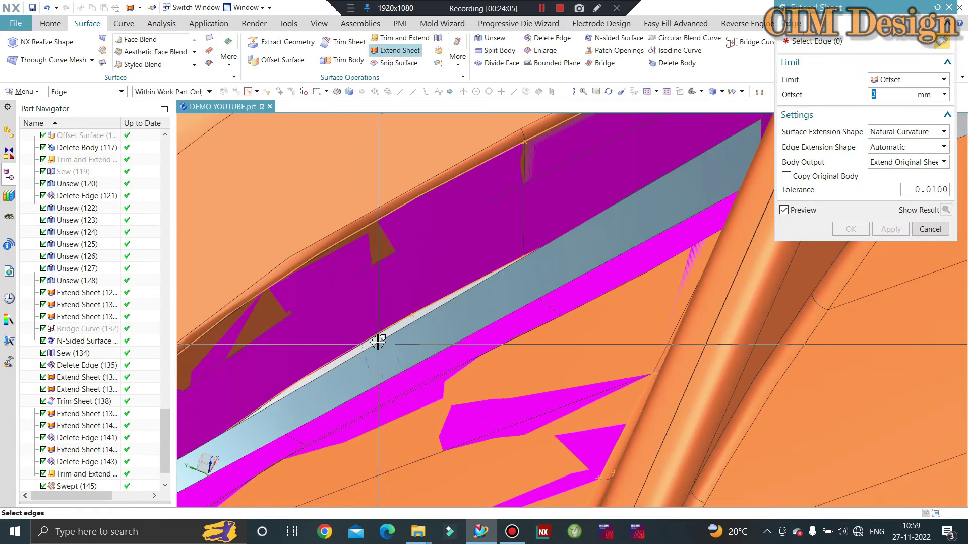
left_click(378, 342)
scroll(413, 319, "up", 3)
scroll(542, 255, "down", 3)
scroll(429, 347, "down", 2)
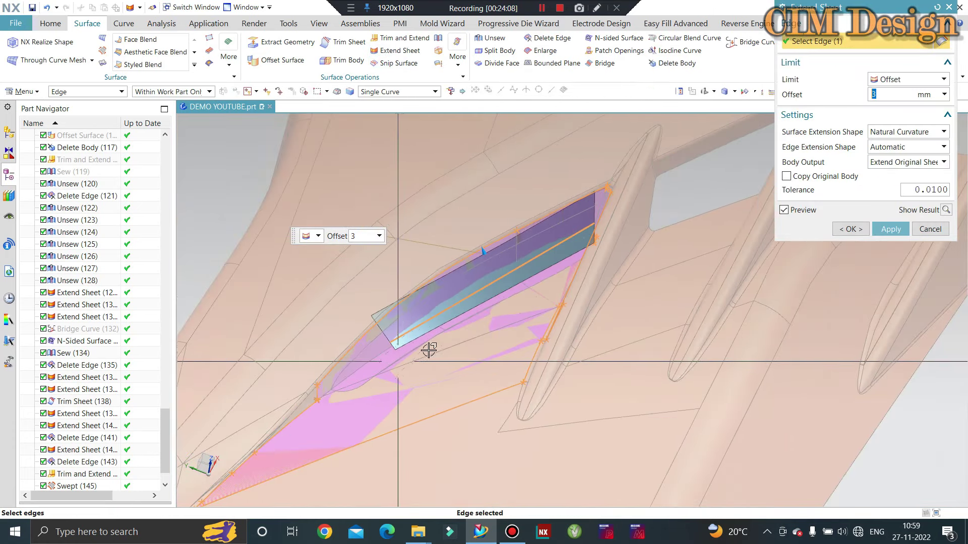
scroll(398, 334, "up", 2)
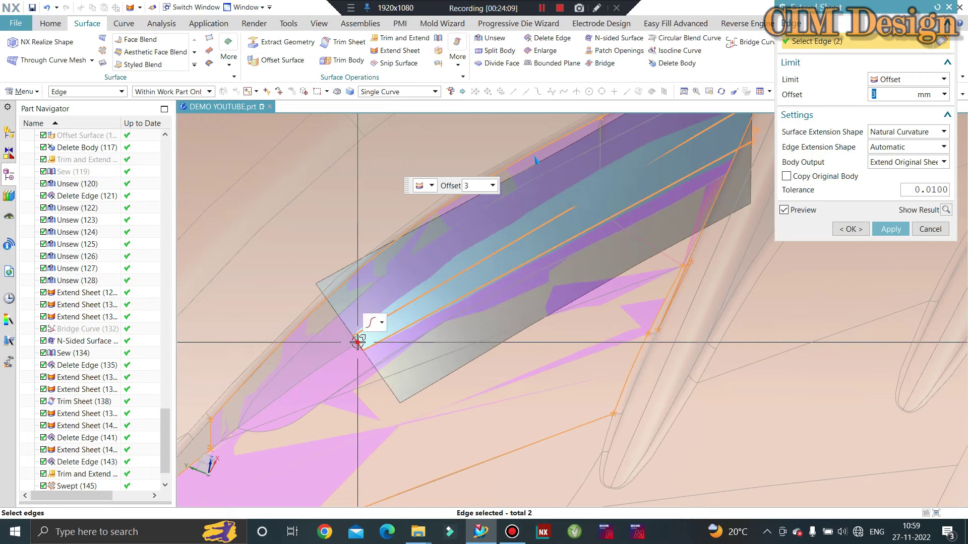
left_click(370, 384)
Step: Add the fourth patch edge and apply the 3 mm edge extension
scroll(424, 349, "down", 2)
middle_click_drag(458, 337, 466, 333)
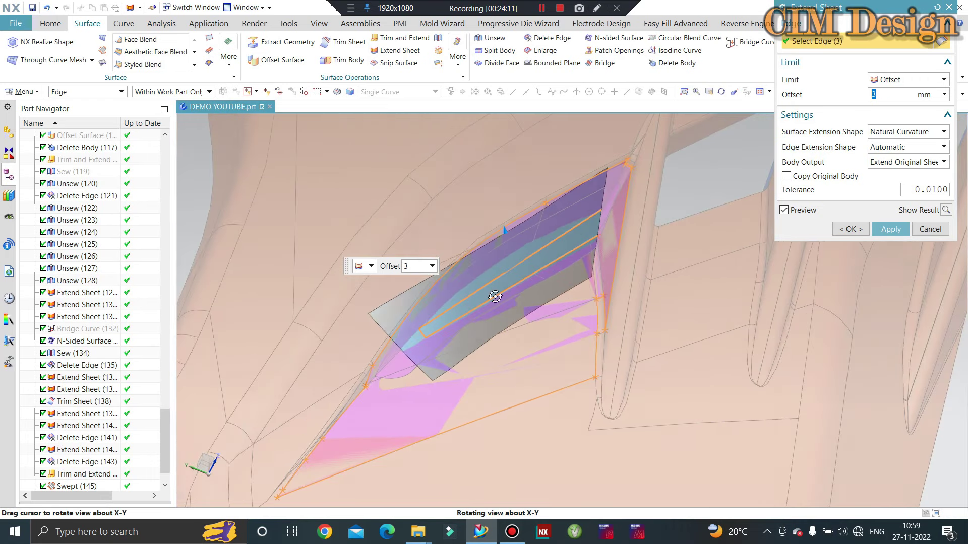
scroll(579, 232, "up", 2)
scroll(544, 268, "up", 2)
scroll(543, 273, "up", 2)
left_click(543, 273)
scroll(554, 262, "down", 2)
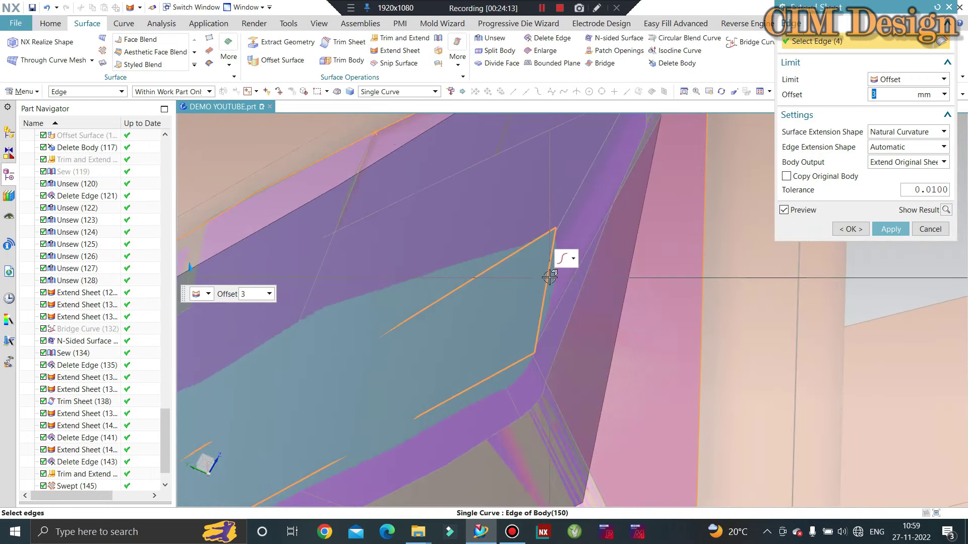
scroll(640, 224, "down", 2)
middle_click_drag(640, 225, 263, 446)
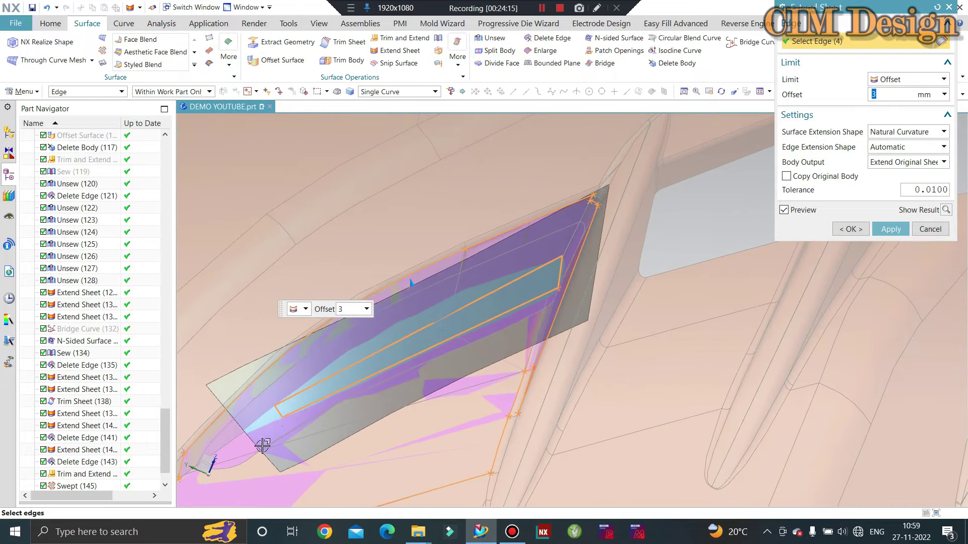
scroll(248, 425, "down", 3)
middle_click(249, 424)
Step: Inspect the extended patch and close Extend Sheet
mouse_move(302, 383)
middle_mouse_down()
mouse_move(464, 315)
mouse_move(514, 259)
middle_mouse_up()
scroll(581, 266, "up", 4)
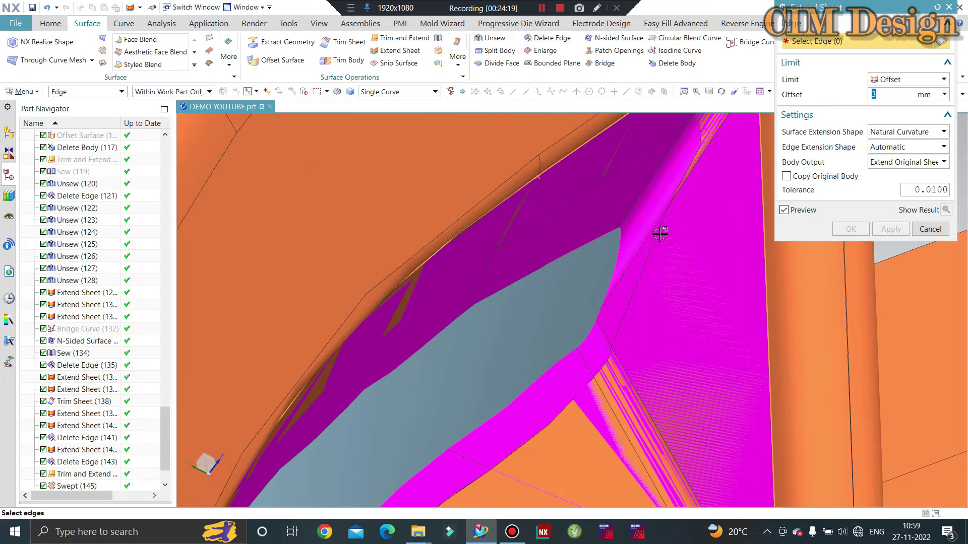
scroll(661, 234, "down", 5)
scroll(534, 295, "up", 3)
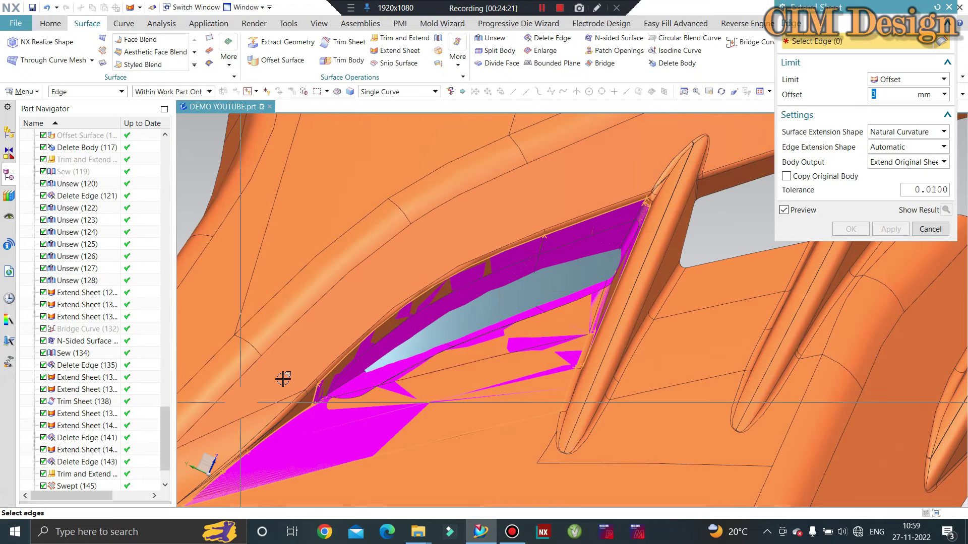
scroll(283, 378, "up", 2)
key("Escape")
Step: Reopen Extend Sheet, inspect the patch tip, and cancel without changes
left_click(403, 52)
scroll(425, 373, "up", 3)
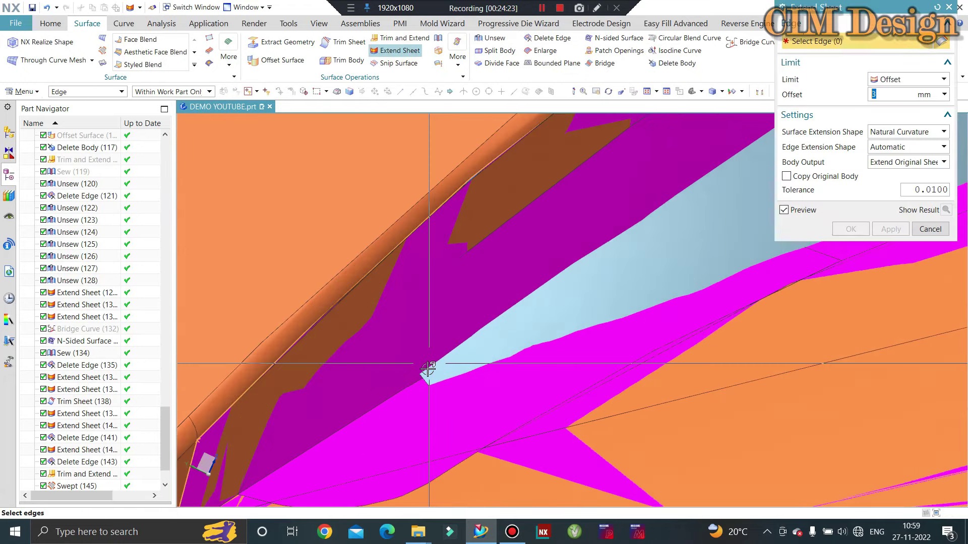
scroll(427, 383, "up", 2)
scroll(423, 386, "down", 3)
middle_click_drag(335, 400, 422, 342)
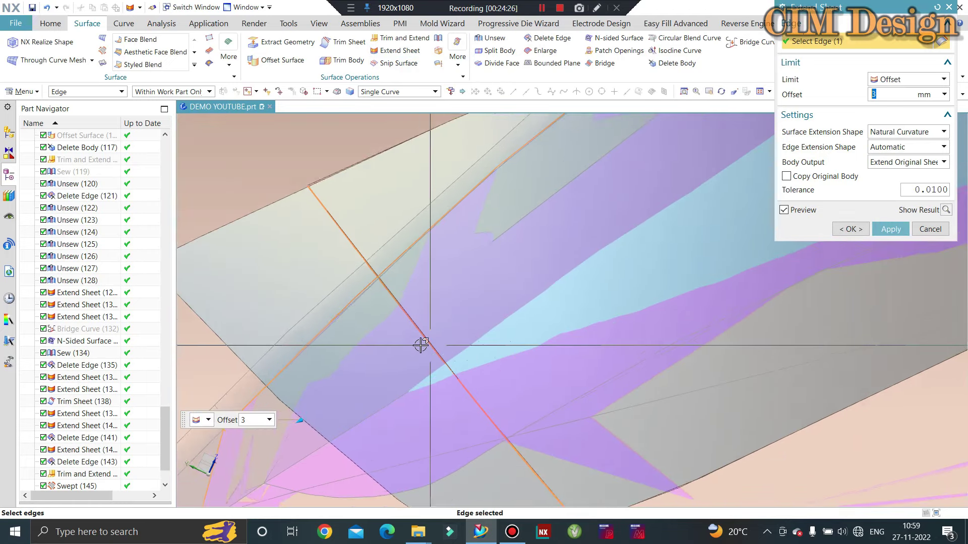
scroll(415, 363, "up", 3)
key("Escape")
scroll(403, 371, "down", 1)
scroll(529, 306, "down", 2)
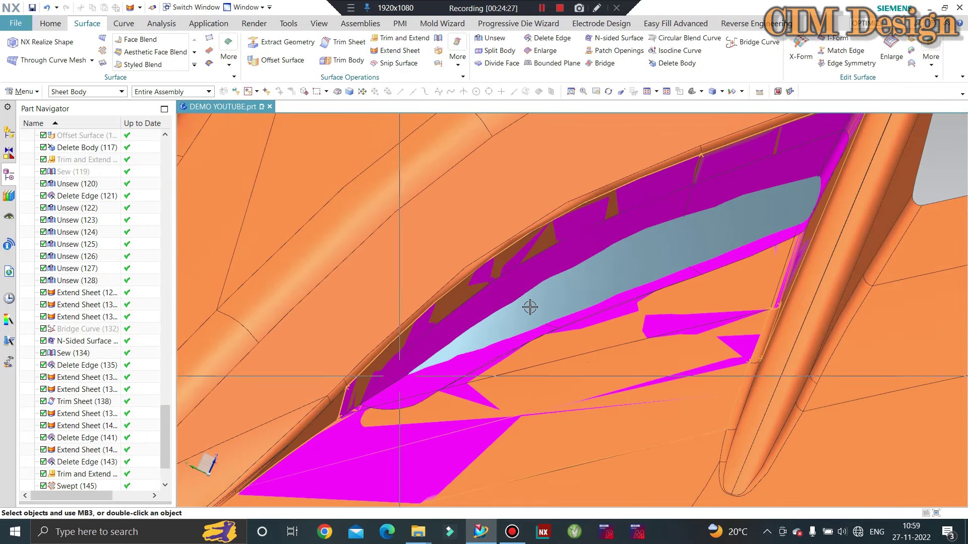
scroll(488, 200, "down", 2)
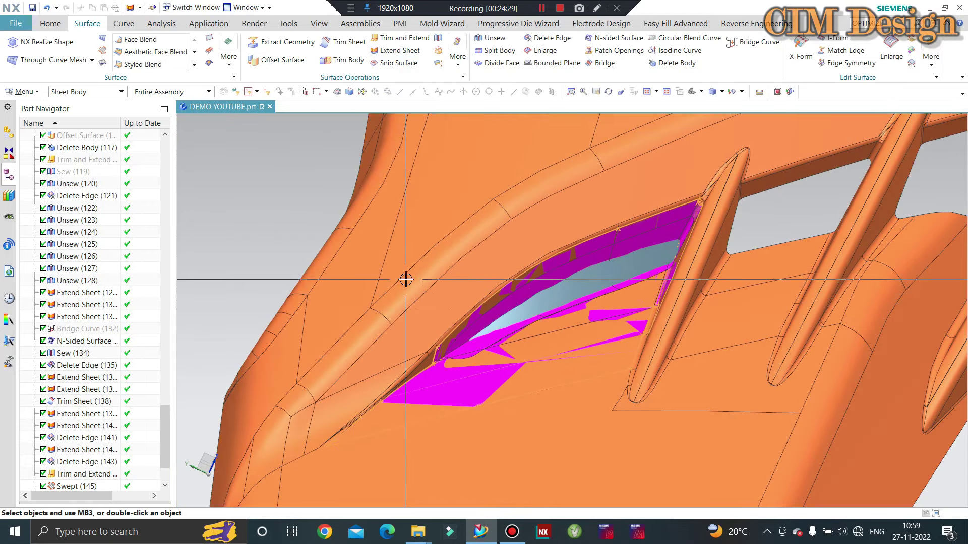
Step: Hide the orange cavity body to expose the magenta sheets
key("ctrl+shift+i")
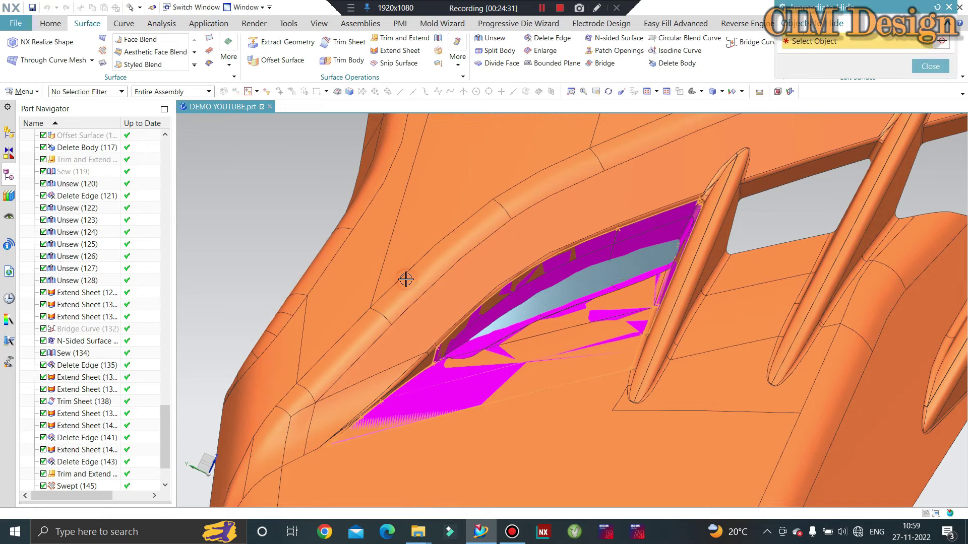
left_click(405, 279)
middle_click(405, 280)
scroll(453, 283, "up", 2)
mouse_move(456, 320)
middle_mouse_down()
mouse_move(594, 320)
mouse_move(584, 313)
mouse_move(645, 332)
middle_mouse_up()
scroll(645, 332, "up", 2)
scroll(672, 255, "up", 3)
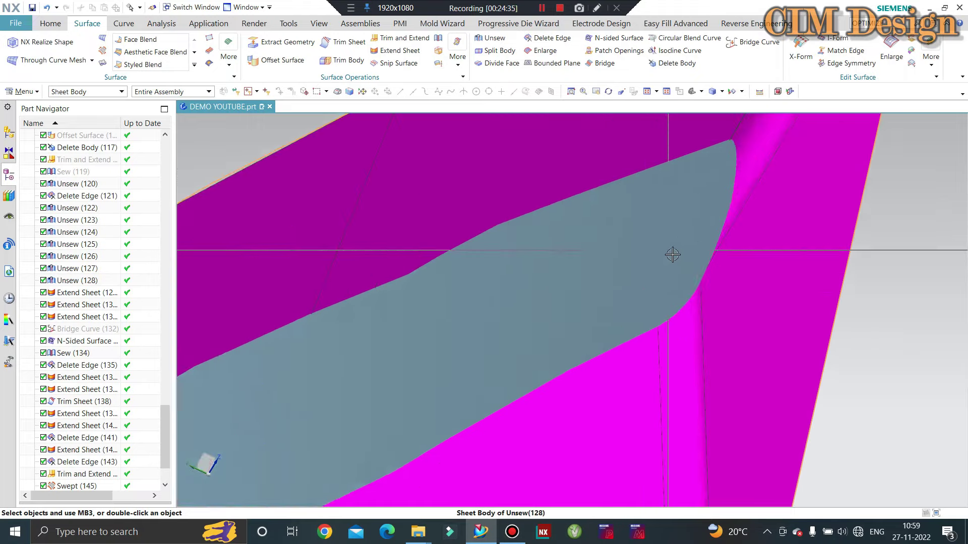
scroll(672, 255, "down", 3)
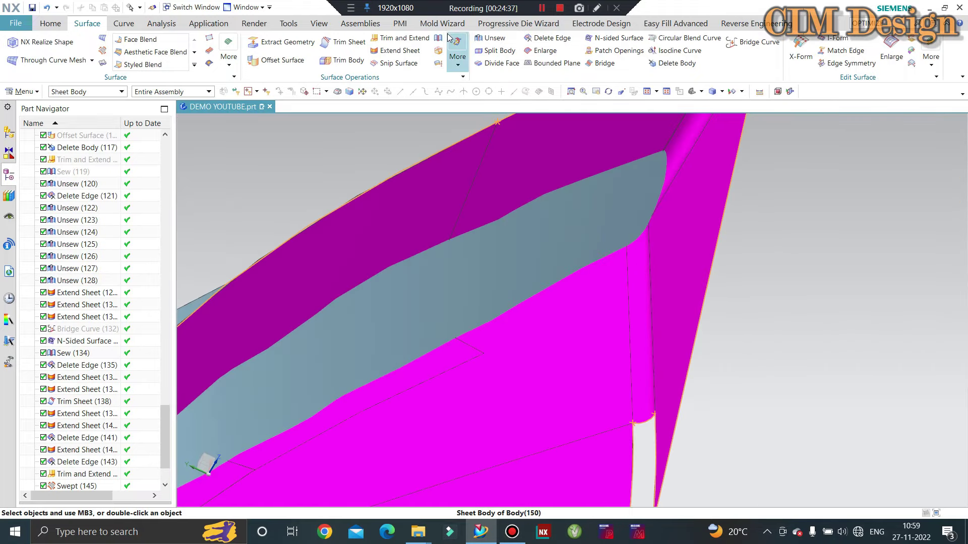
Step: Make Corner Trim and Extend joining the patch with the magenta sheets, flipping sides as needed
left_click(389, 53)
key("Escape")
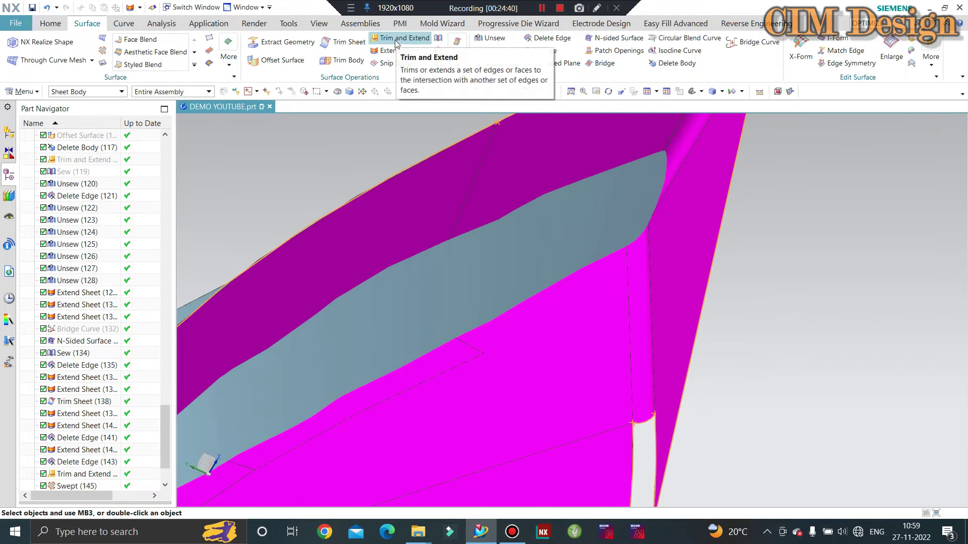
left_click(737, 202)
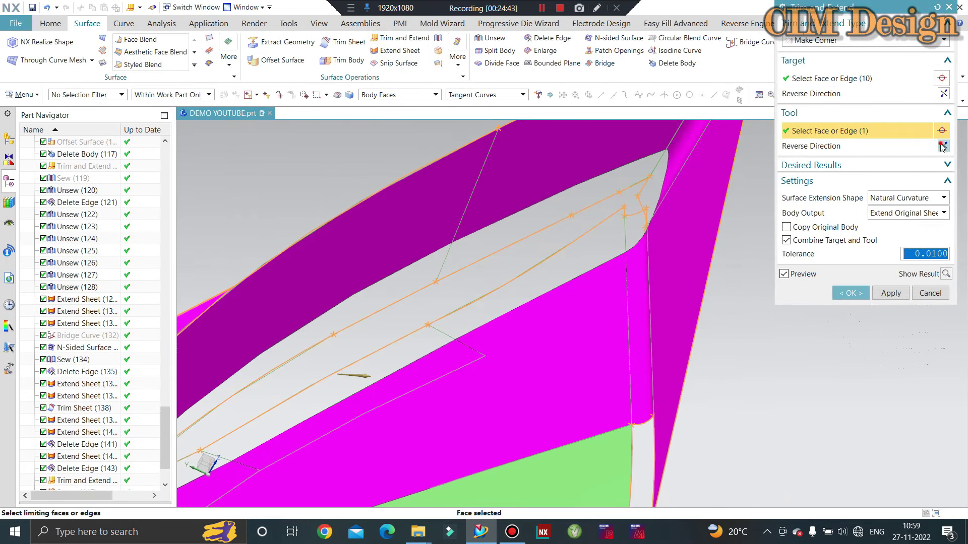
left_click(942, 146)
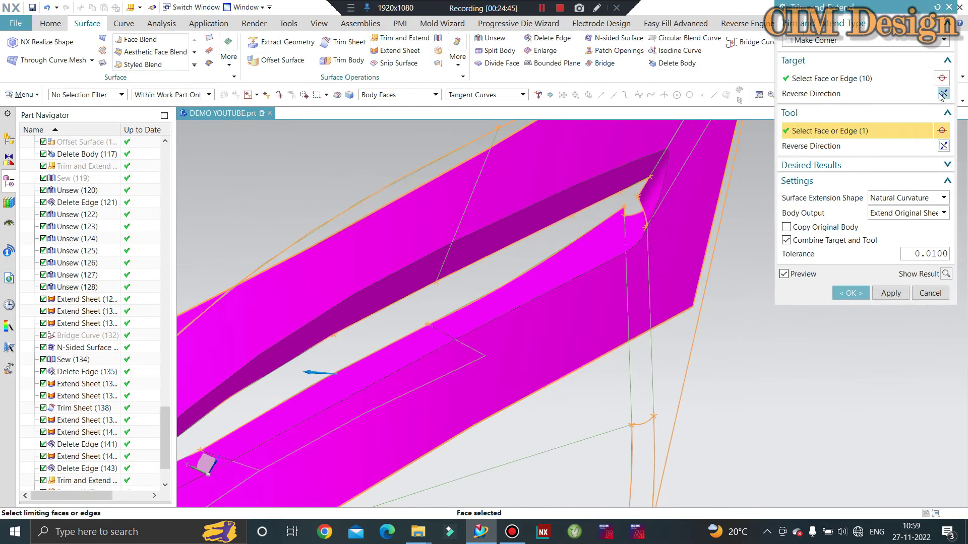
left_click(941, 94)
left_click(943, 147)
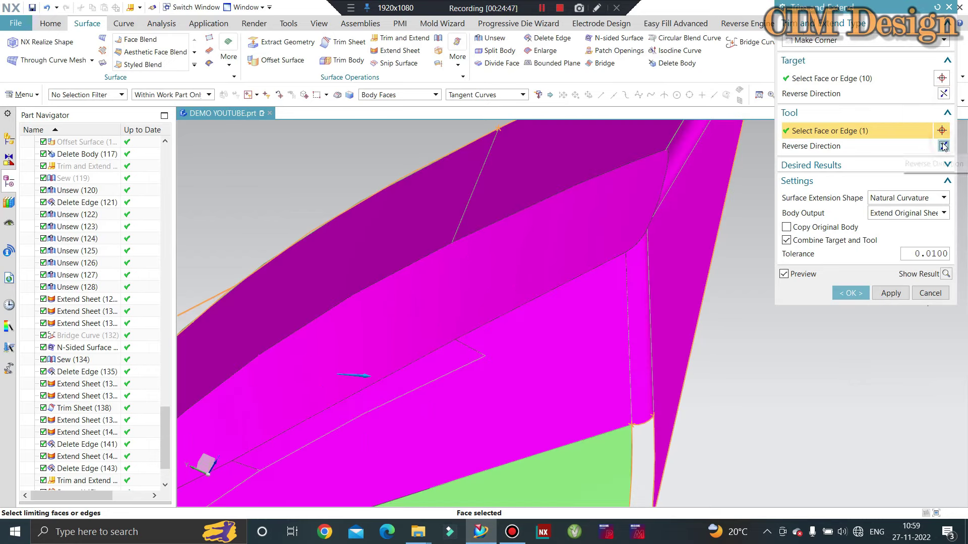
scroll(556, 278, "down", 5)
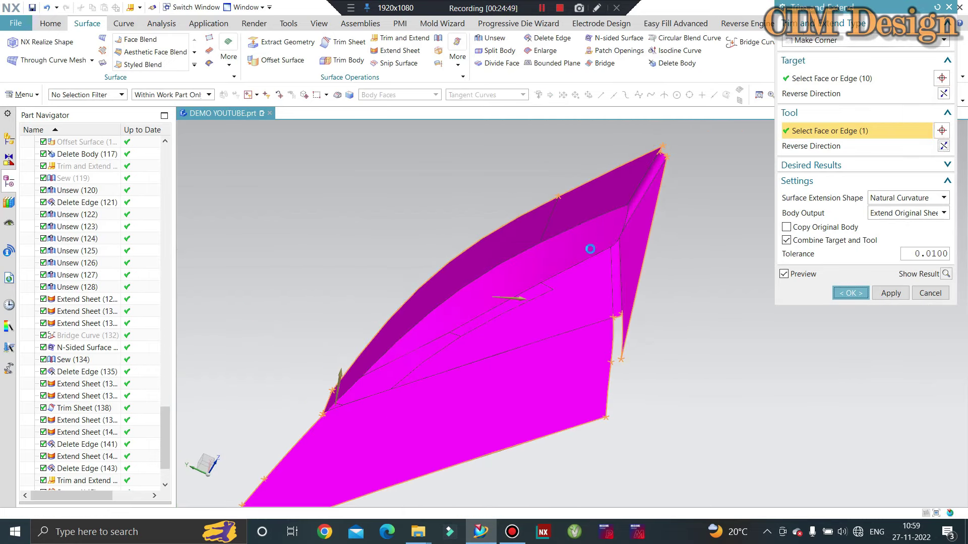
middle_click(556, 279)
Step: Orbit to the joined sheet body and refresh the display
middle_click_drag(556, 279, 551, 264)
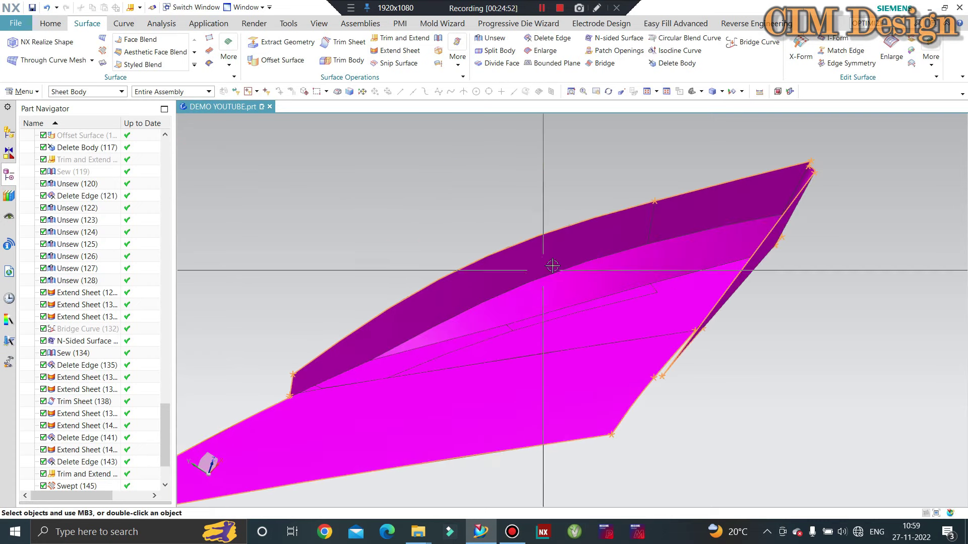
right_click(430, 196)
left_click(457, 258)
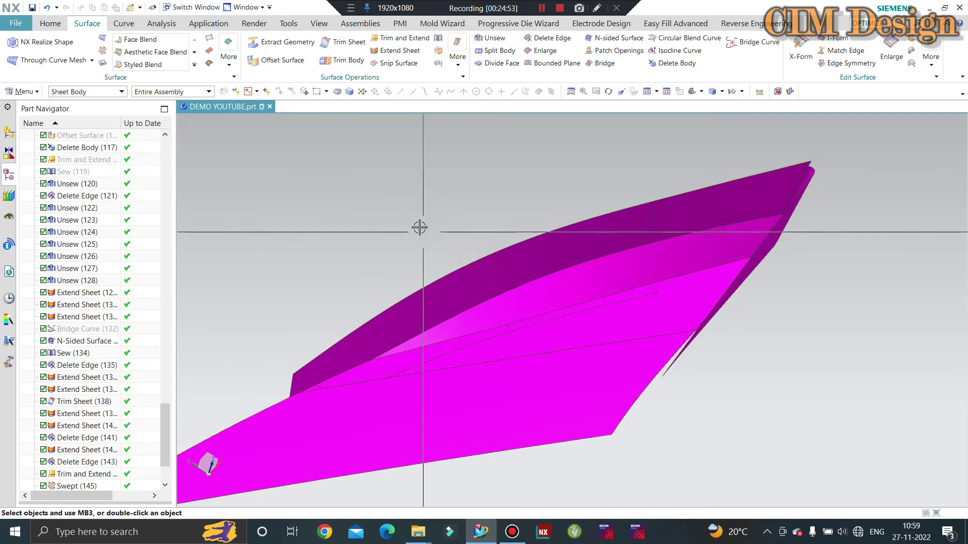
scroll(417, 211, "down", 1)
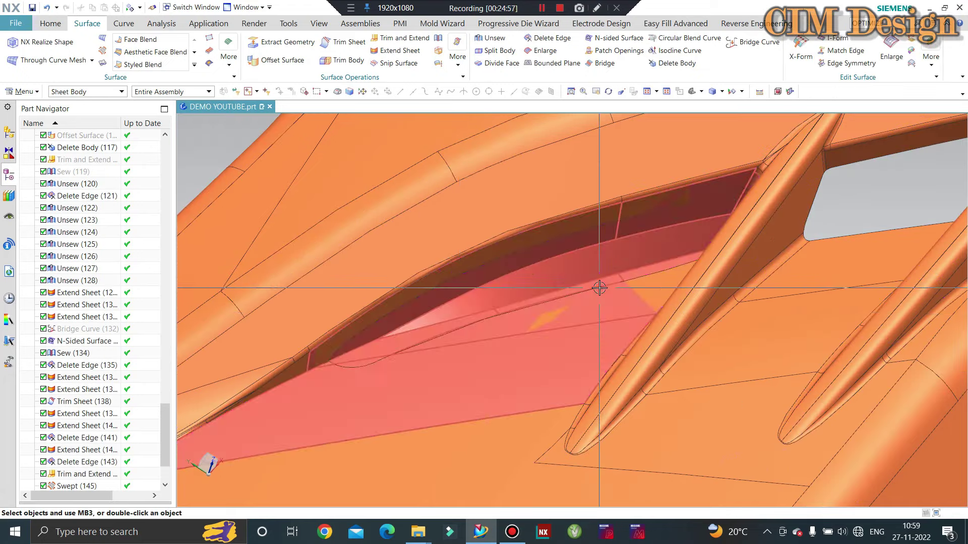
Step: Hide all solid bodies via Show and Hide (Ctrl+W), leaving the magenta and light-blue sheets
middle_click_drag(600, 286, 592, 268)
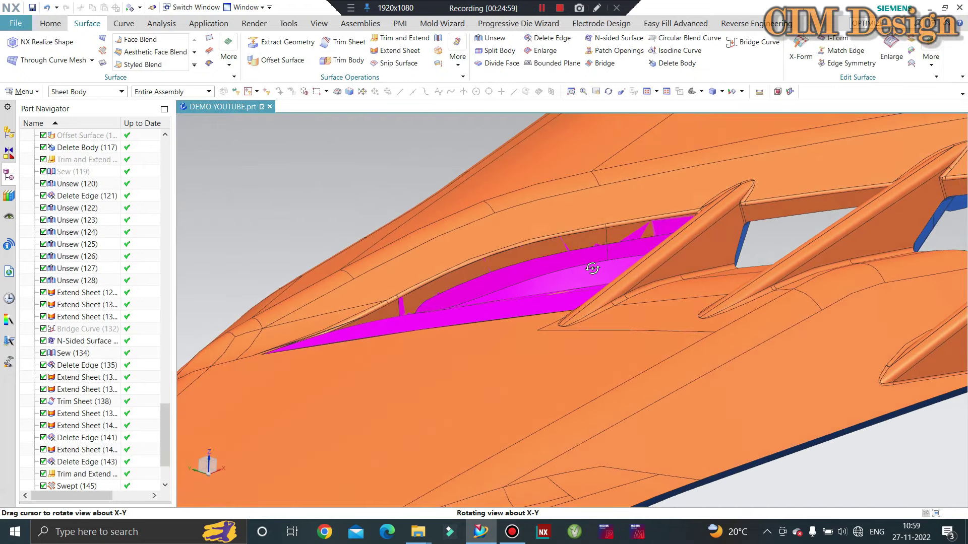
key("ctrl+w")
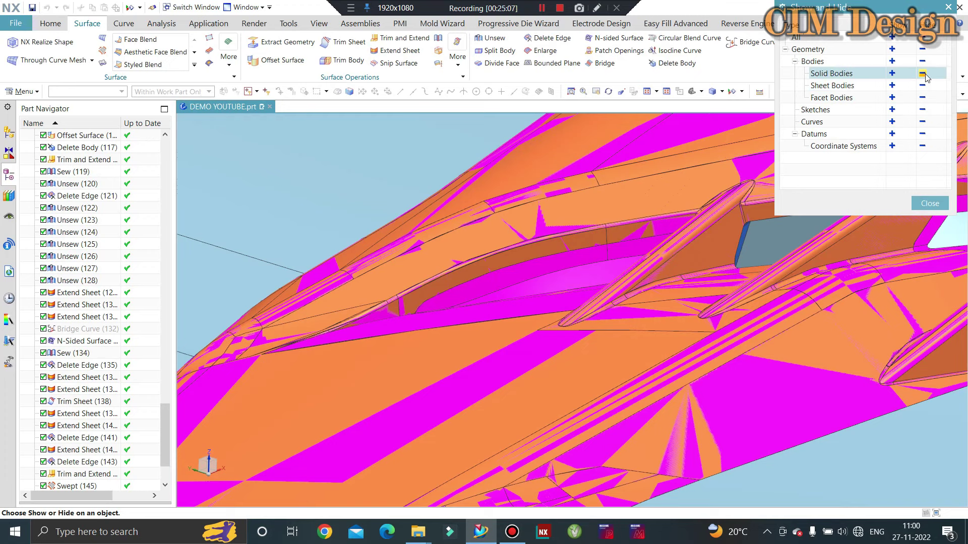
mouse_move(702, 210)
middle_mouse_down()
mouse_move(665, 244)
mouse_move(573, 223)
mouse_move(724, 302)
mouse_move(708, 294)
mouse_move(538, 299)
middle_mouse_up()
middle_click_drag(514, 332, 525, 339)
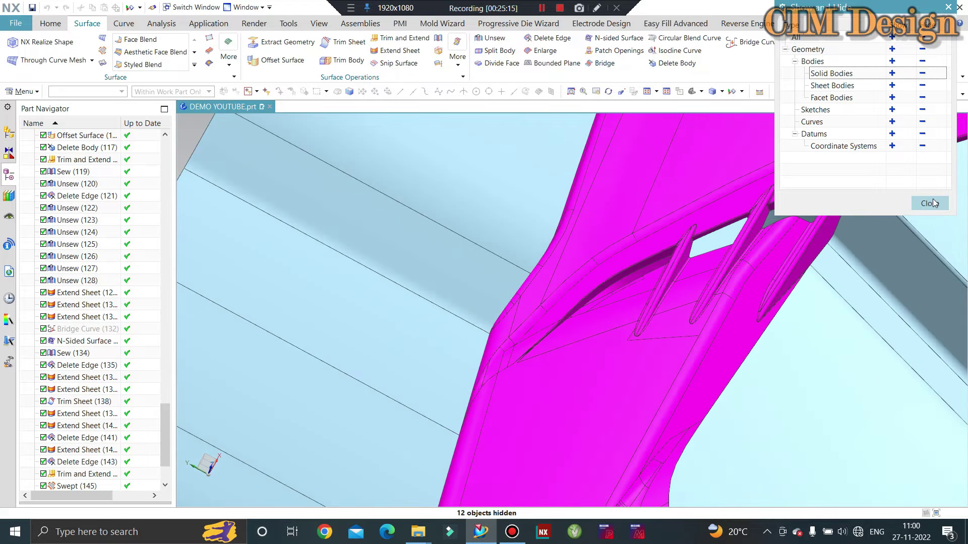
left_click(933, 203)
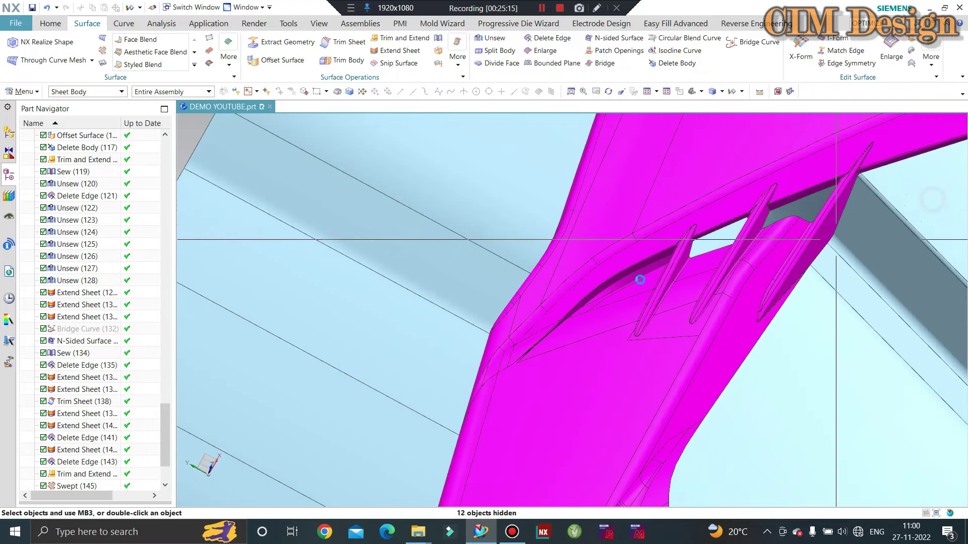
scroll(415, 309, "down", 3)
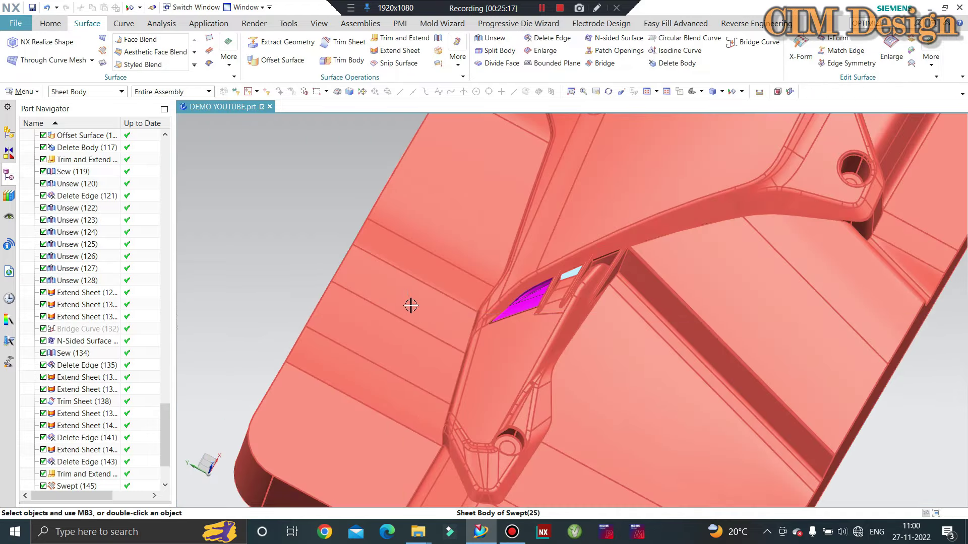
middle_click_drag(410, 306, 393, 292)
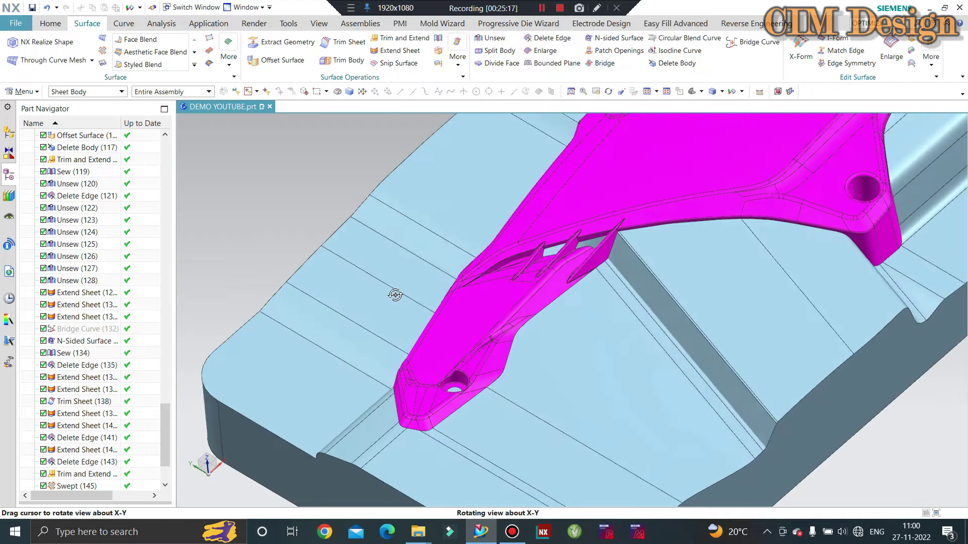
Step: Run Sew with a target sheet and the magenta tool sheet, then close it
left_click(436, 41)
left_click(497, 255)
scroll(497, 302, "up", 5)
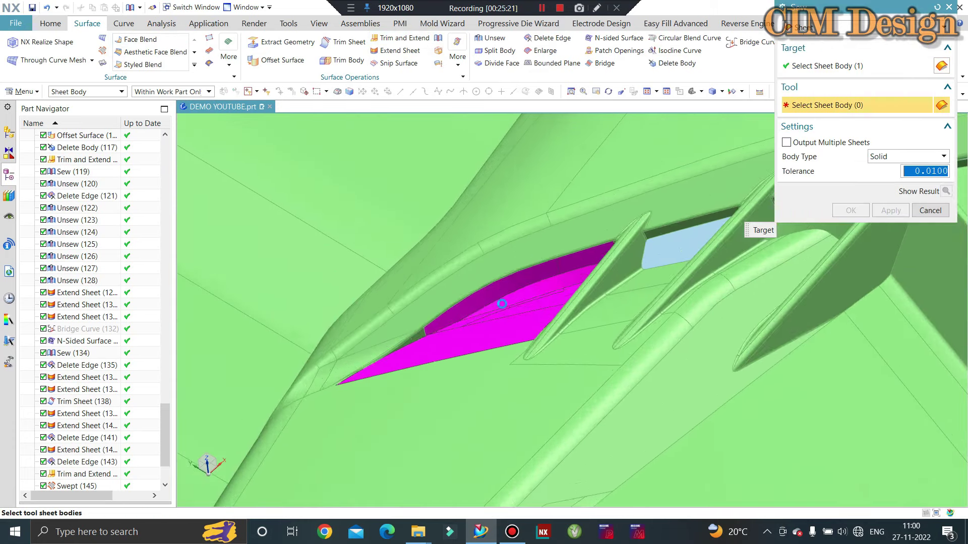
left_click(529, 319)
middle_click(552, 296)
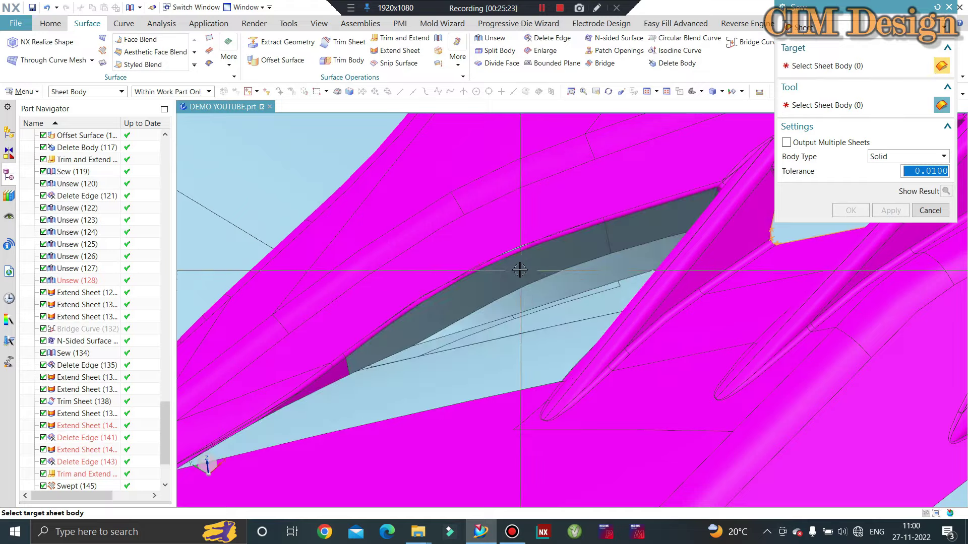
scroll(599, 280, "down", 4)
key("Escape")
Step: Orbit and zoom around the fin opening to check the sheets
middle_click_drag(674, 216, 529, 282)
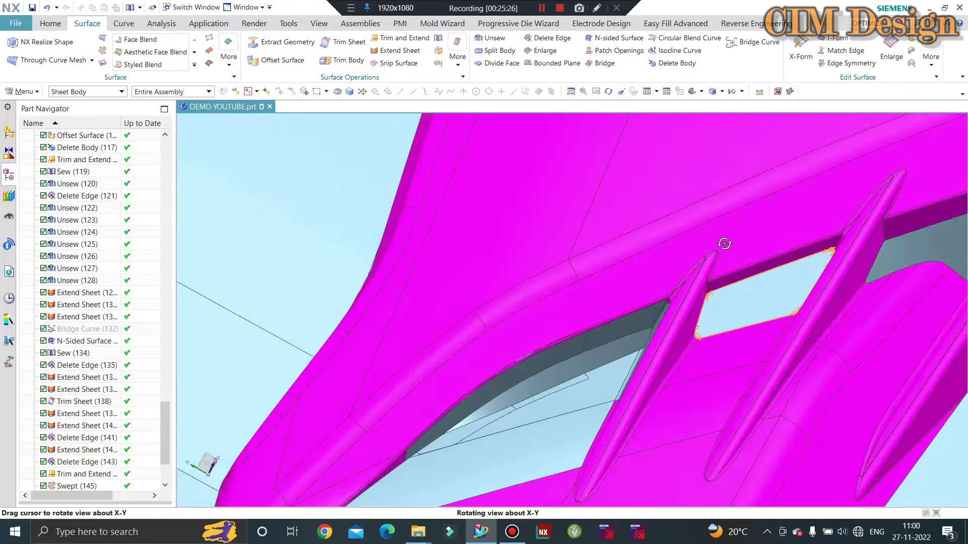
scroll(529, 282, "up", 3)
scroll(365, 322, "up", 3)
scroll(360, 323, "down", 2)
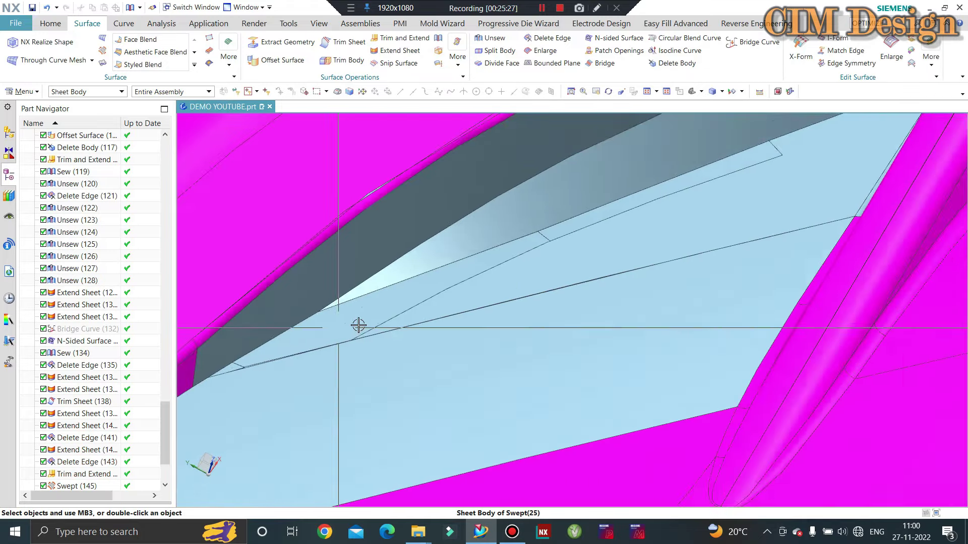
scroll(544, 264, "down", 2)
scroll(587, 168, "down", 2)
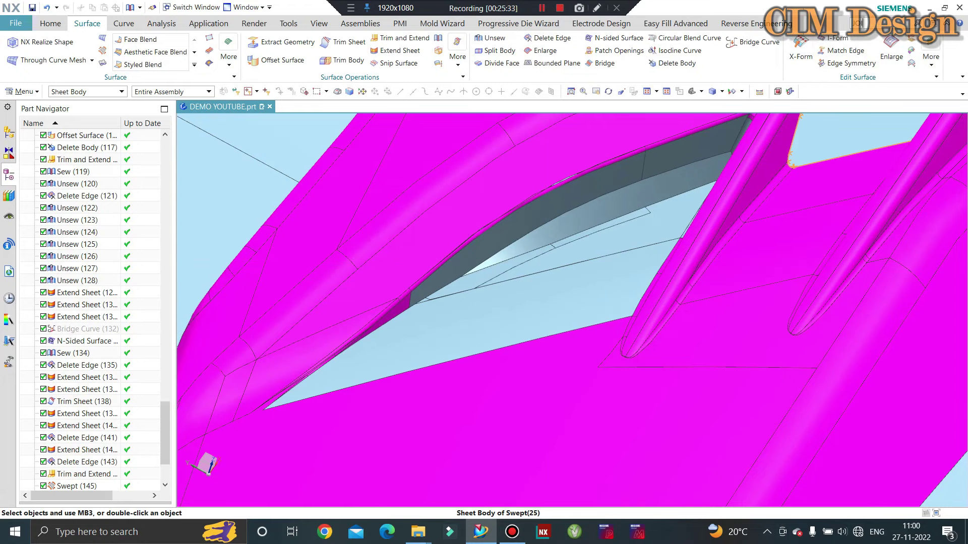
Step: Find Join Face (Legacy) via Command Finder 'JOIN FACE', choose the method, and pick the sheet body
key("Return")
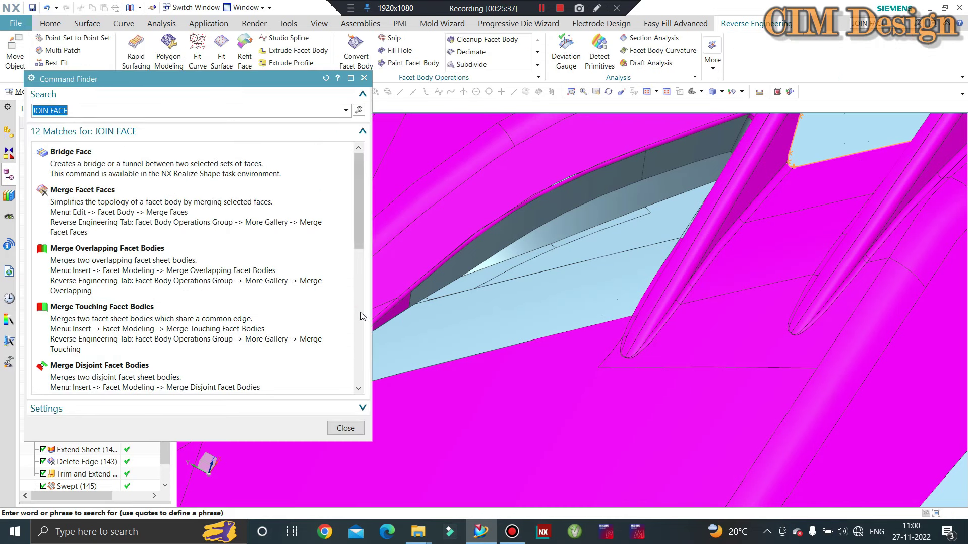
scroll(304, 342, "down", 3)
left_click(165, 348)
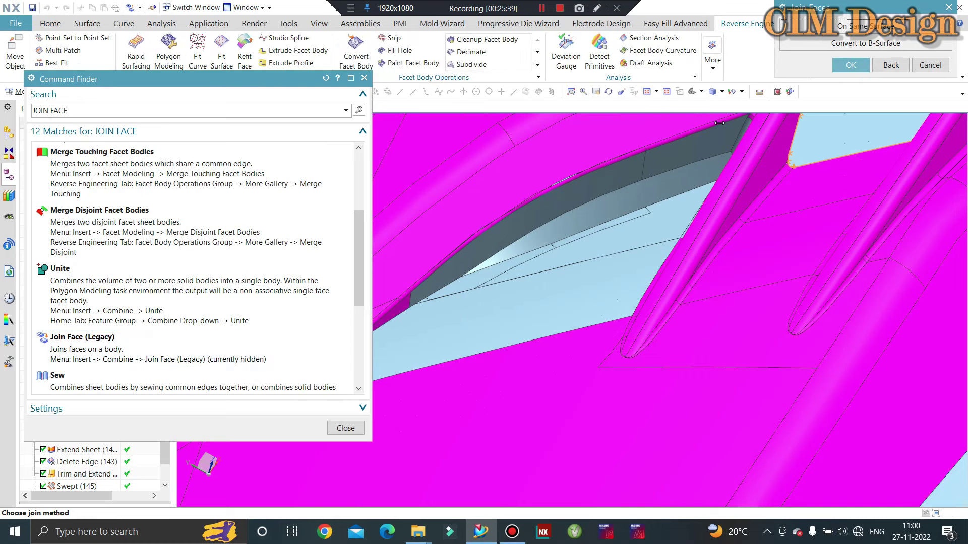
left_click(865, 26)
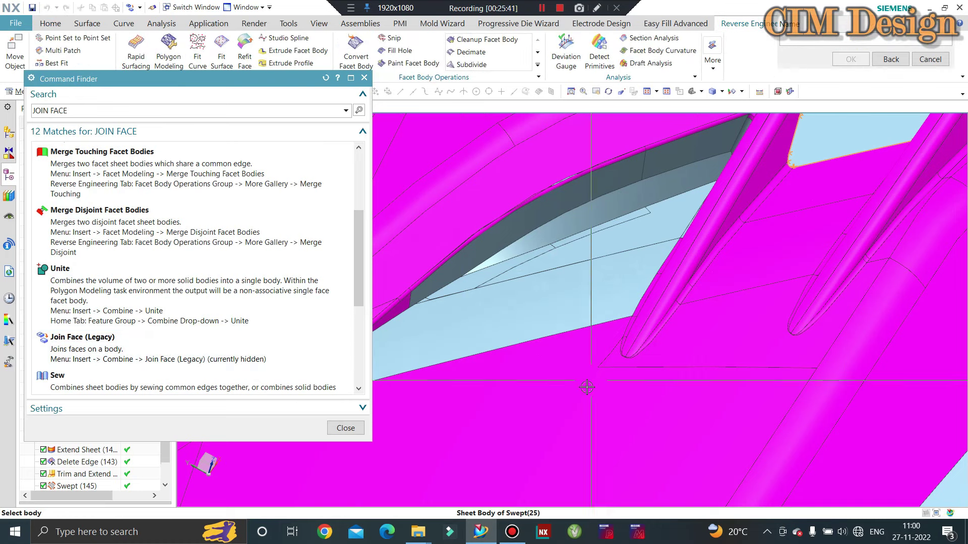
scroll(554, 267, "up", 3)
left_click(581, 256)
scroll(595, 293, "up", 5)
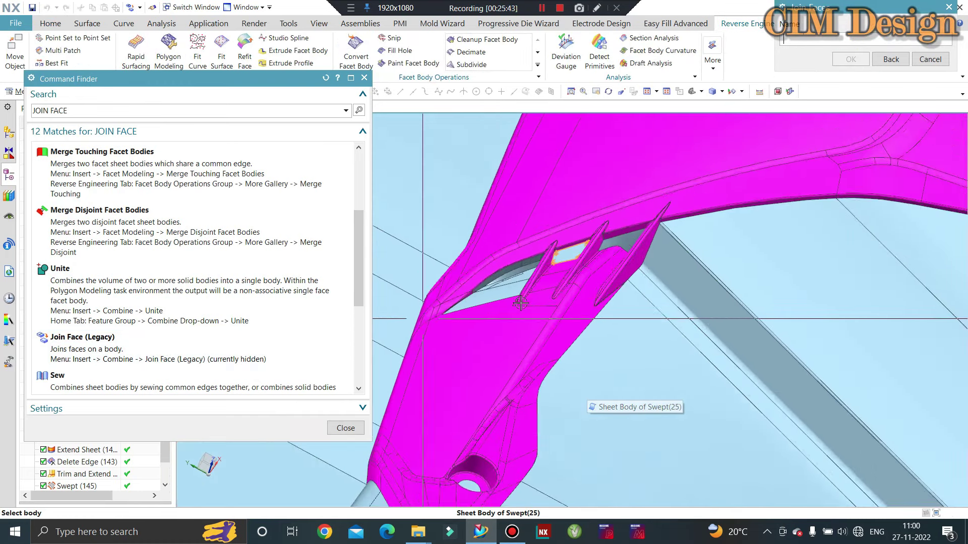
Step: Close the Command Finder results and zoom around the sheets
left_click(345, 429)
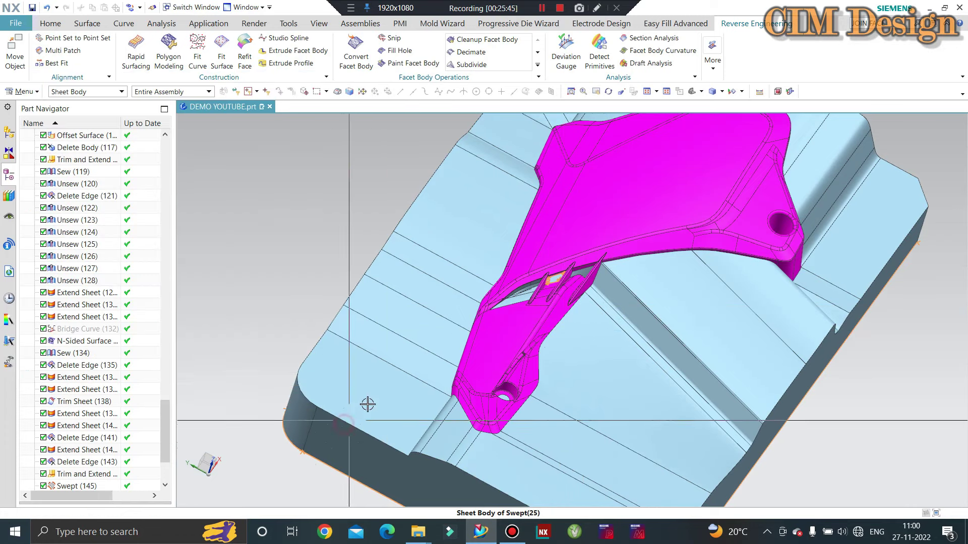
scroll(589, 278, "down", 3)
scroll(504, 313, "down", 3)
scroll(477, 335, "up", 2)
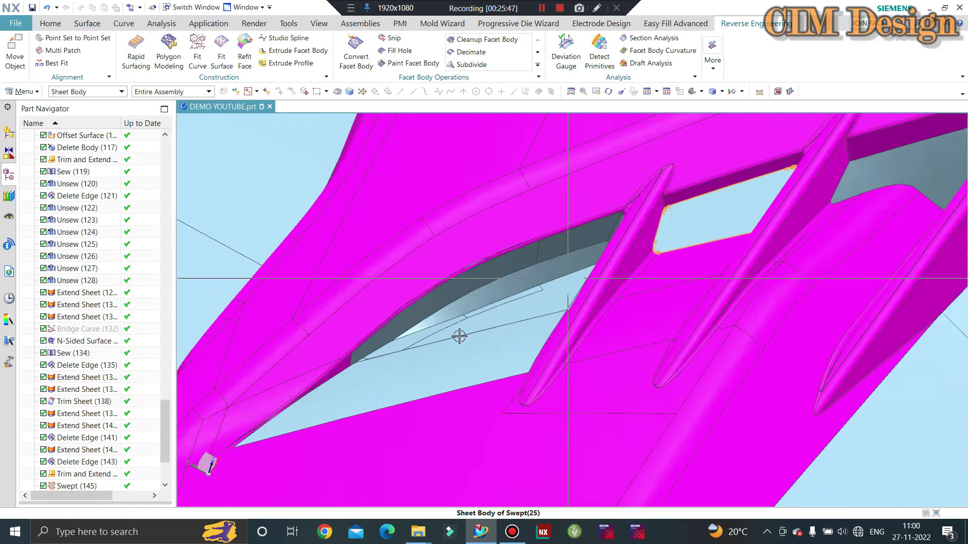
scroll(440, 329, "down", 3)
scroll(440, 328, "down", 2)
scroll(510, 264, "down", 2)
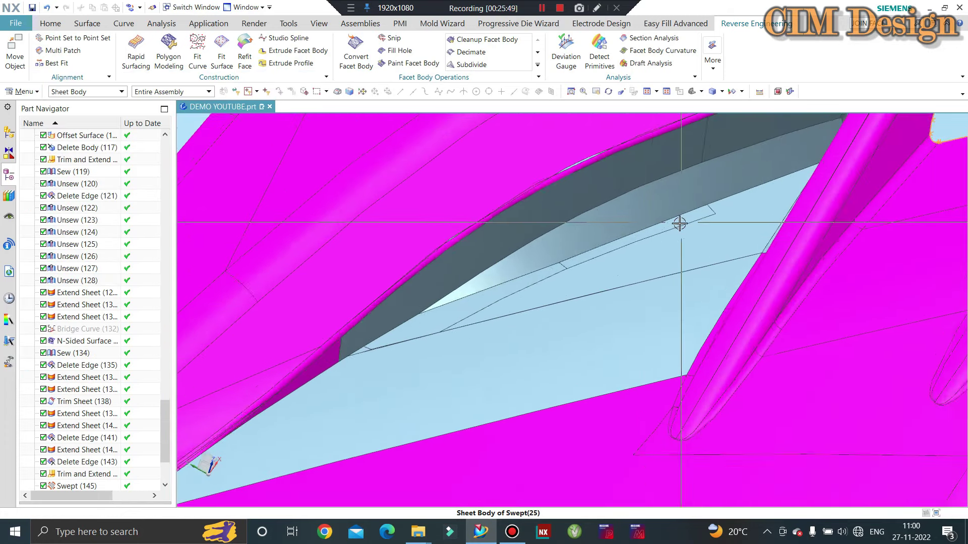
scroll(715, 246, "up", 1)
scroll(503, 325, "down", 2)
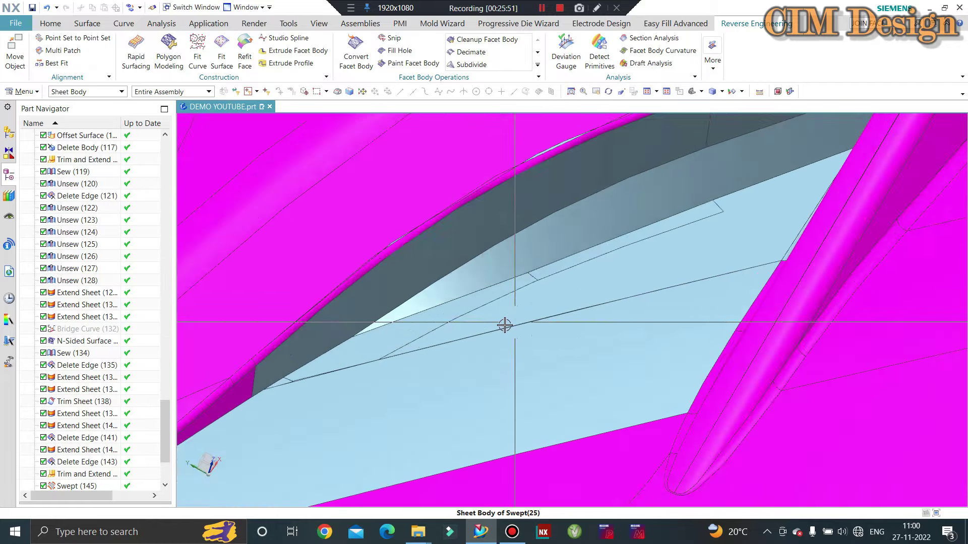
scroll(557, 288, "up", 3)
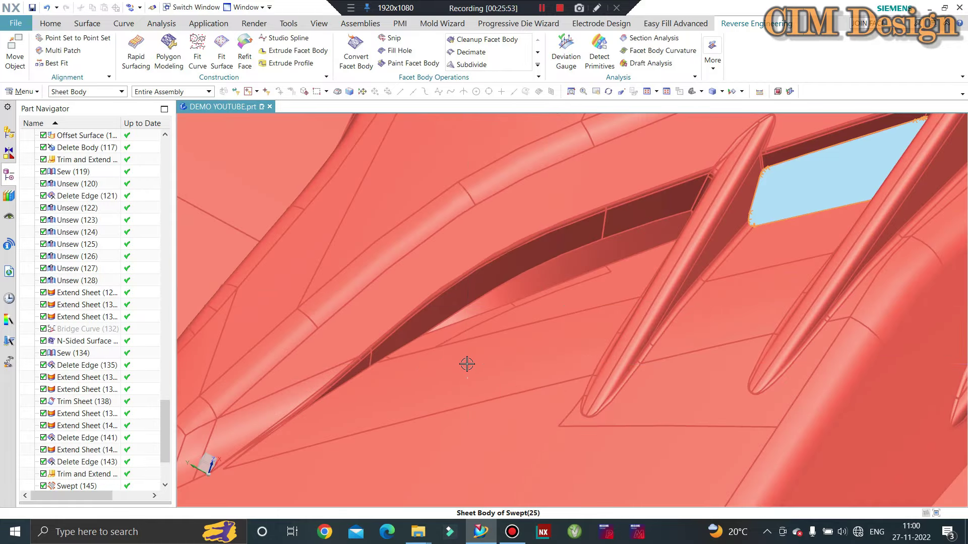
scroll(467, 364, "up", 3)
scroll(466, 364, "up", 3)
scroll(467, 364, "up", 3)
Step: Orbit around the fins, then fit the whole mold in trimetric view
middle_click_drag(467, 364, 459, 238)
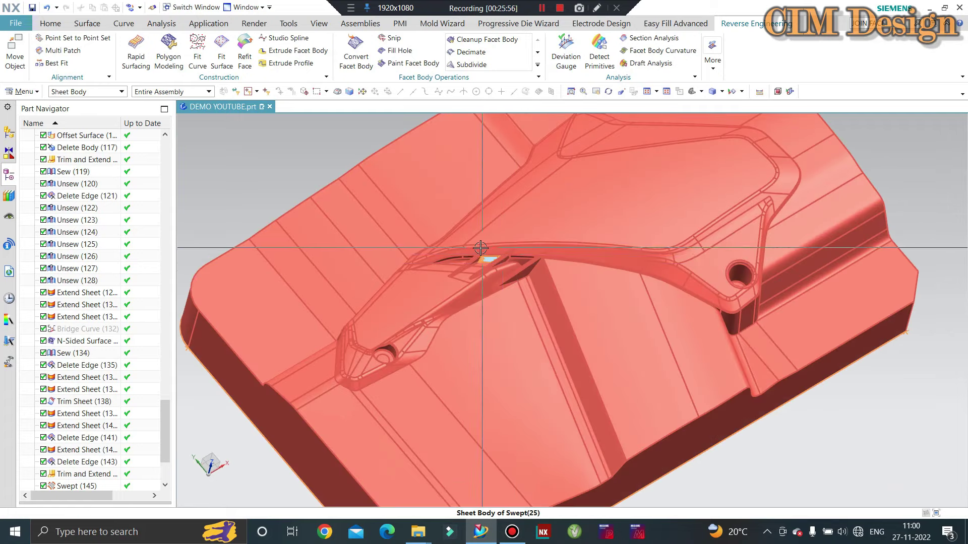
scroll(493, 271, "down", 3)
middle_click_drag(493, 271, 472, 234)
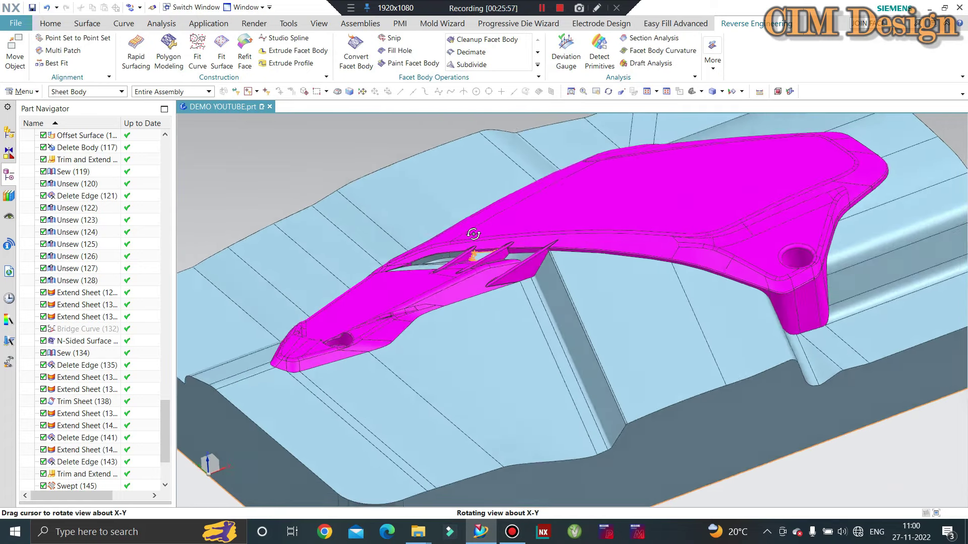
scroll(558, 235, "up", 5)
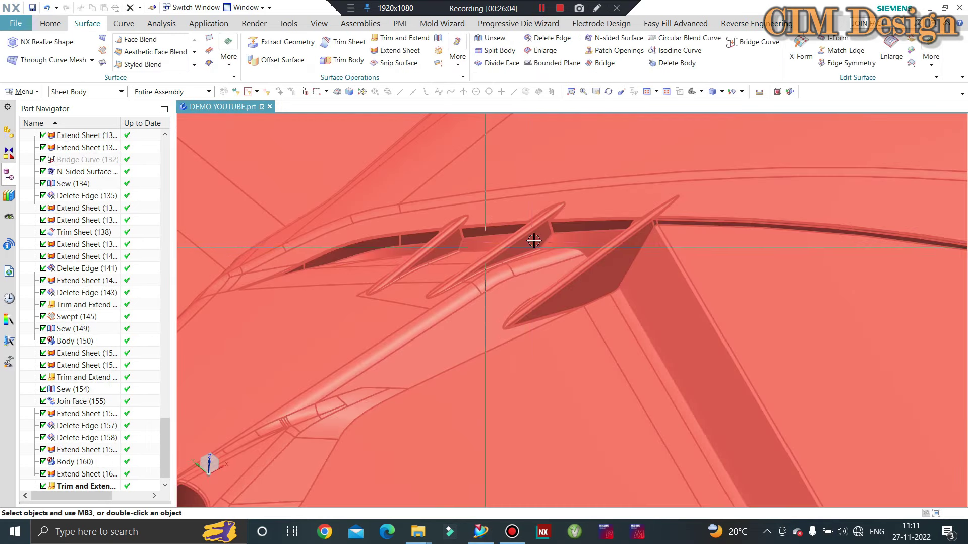
middle_click_drag(534, 240, 389, 271)
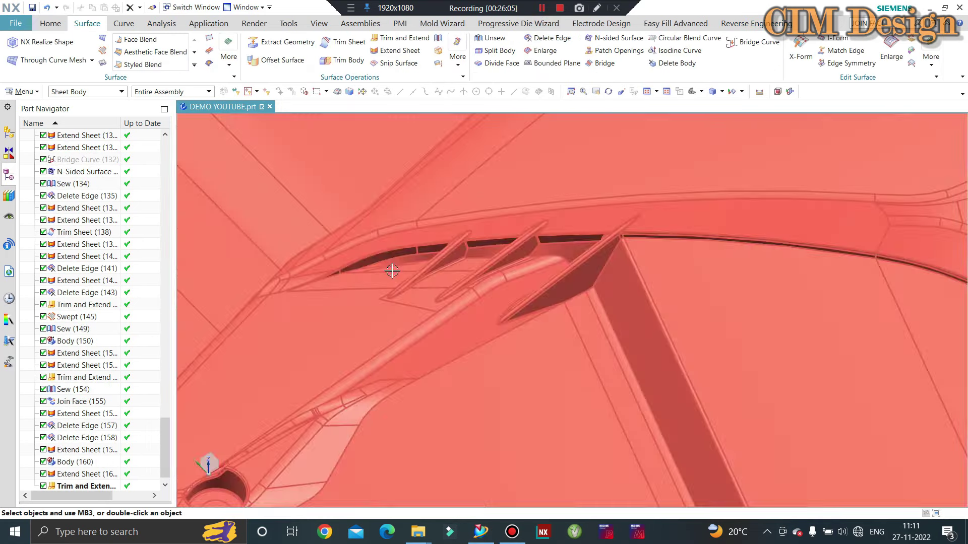
scroll(389, 270, "down", 3)
mouse_move(660, 195)
middle_mouse_down()
mouse_move(580, 238)
mouse_move(661, 284)
middle_mouse_up()
scroll(580, 238, "down", 3)
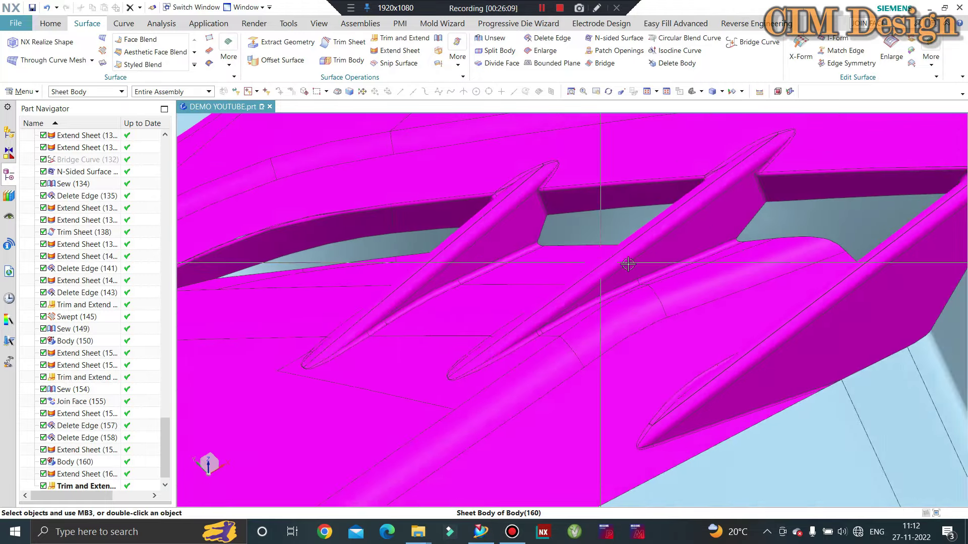
scroll(661, 284, "up", 3)
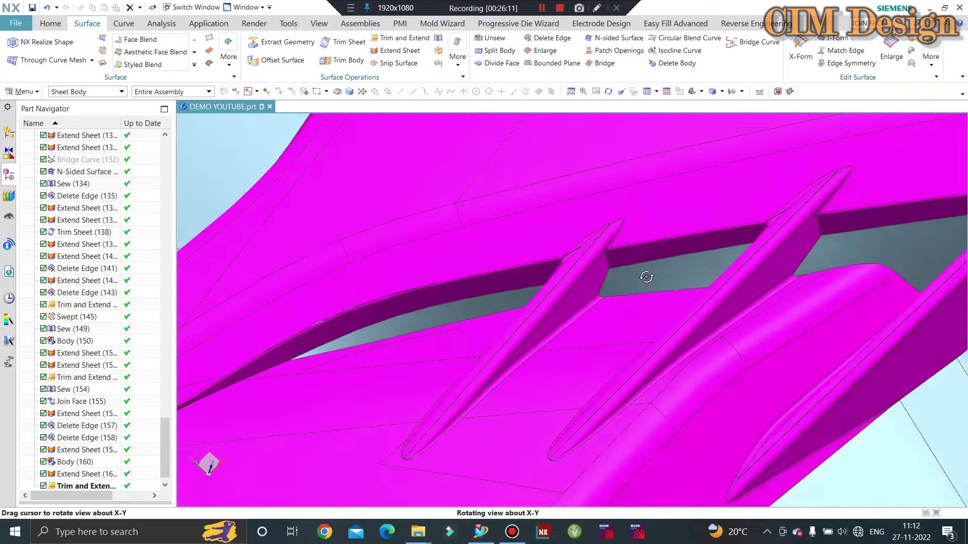
mouse_move(644, 275)
middle_mouse_down()
mouse_move(908, 245)
mouse_move(670, 287)
mouse_move(579, 248)
mouse_move(480, 255)
mouse_move(484, 225)
middle_mouse_up()
key("Home")
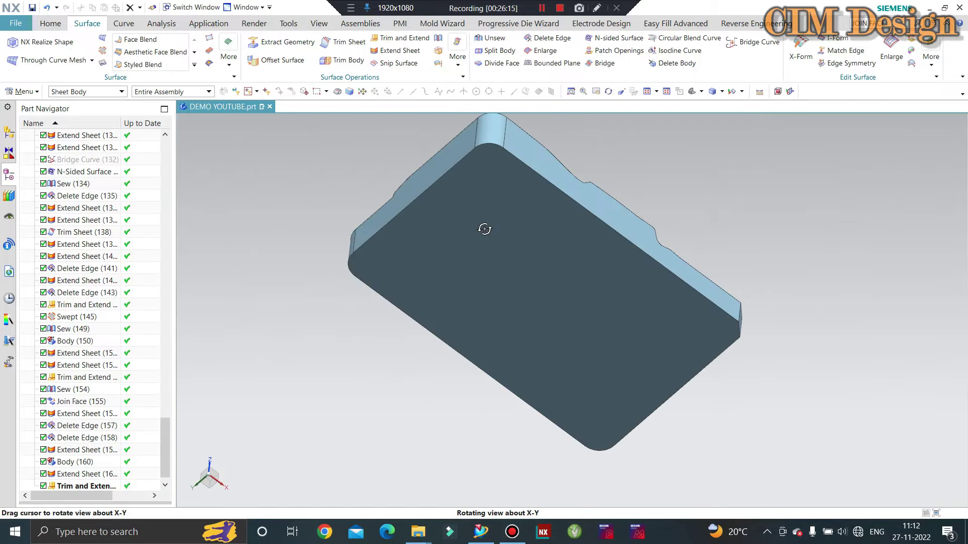
key("Home")
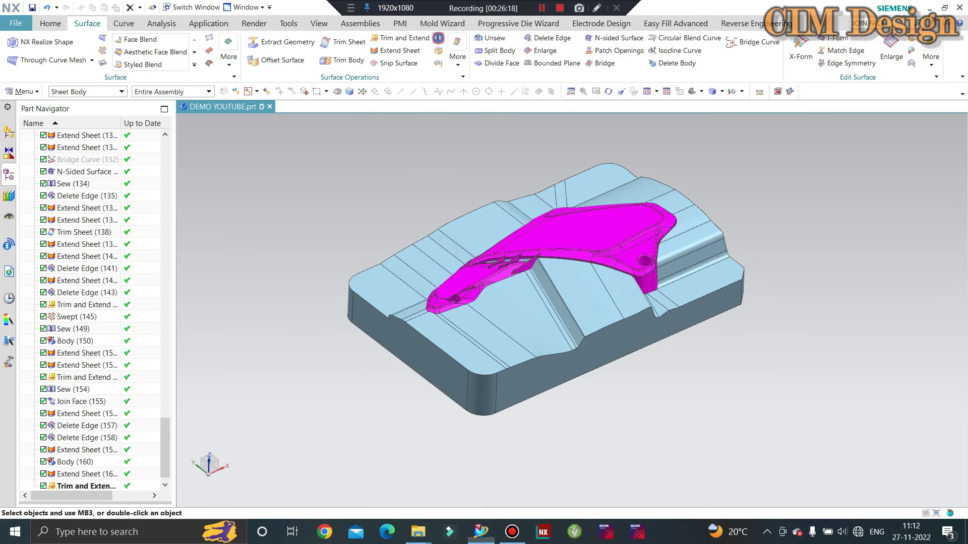
Step: Sew the mold cavity sheet (target) with the underside tool sheet into a solid body
left_click(438, 38)
left_click(519, 270)
scroll(645, 205, "up", 2)
left_click_drag(691, 153, 323, 416)
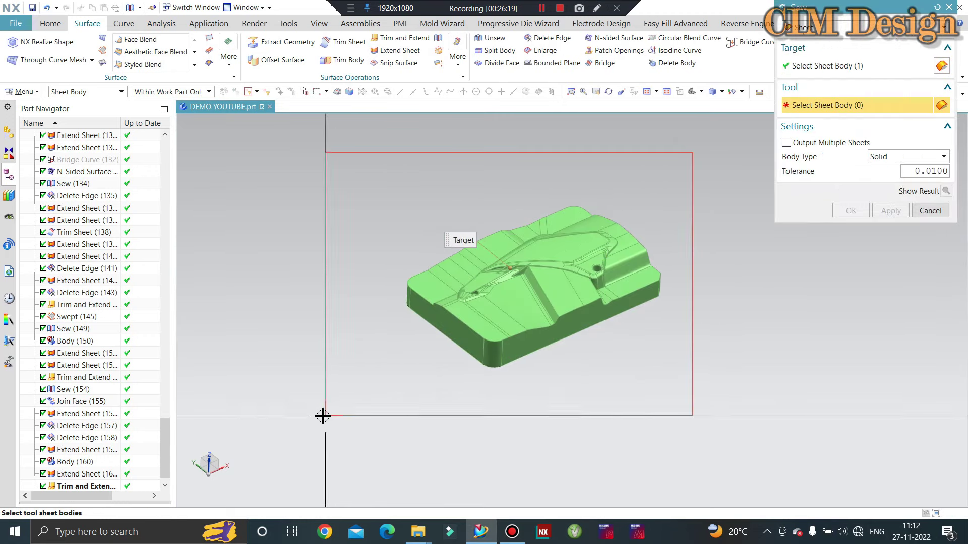
middle_click_drag(350, 407, 396, 308)
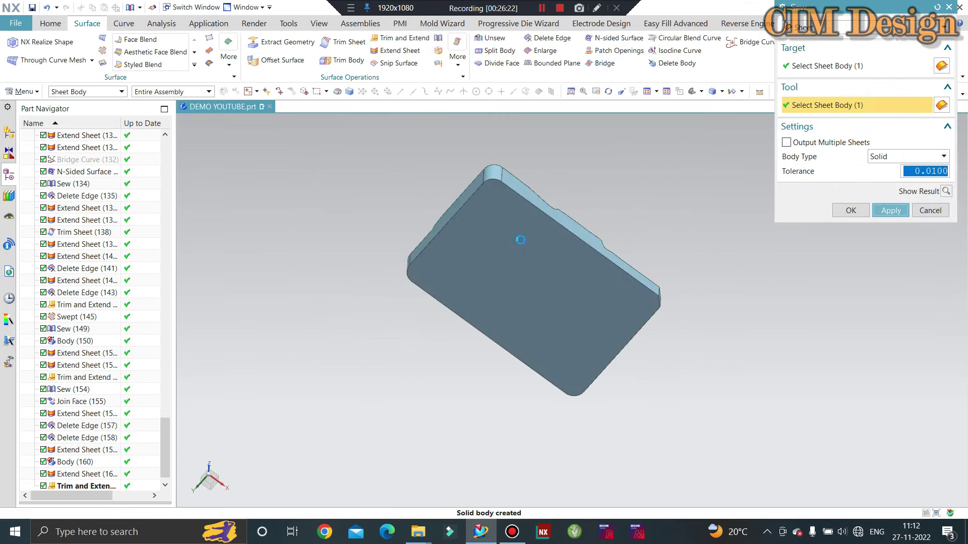
mouse_move(503, 316)
middle_mouse_down()
mouse_move(488, 335)
mouse_move(487, 264)
middle_mouse_up()
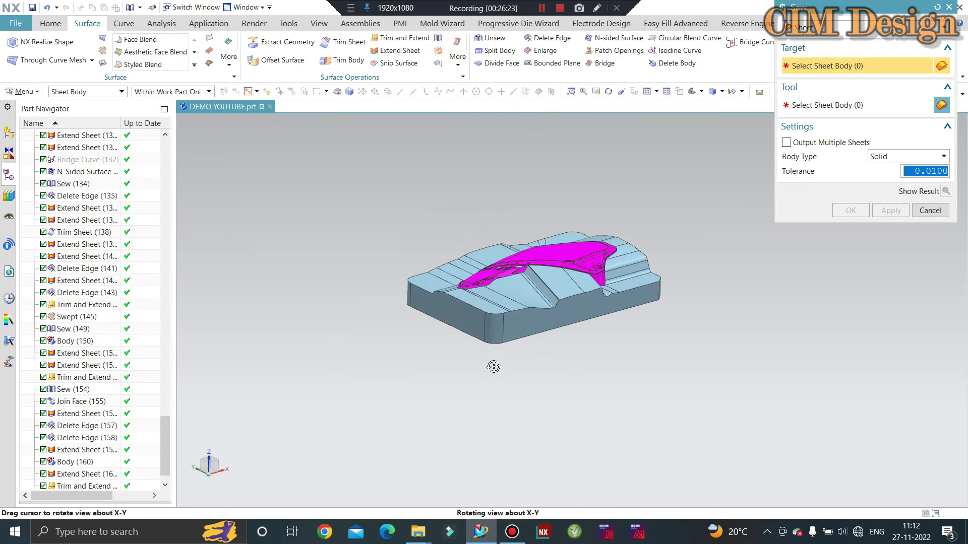
scroll(487, 264, "down", 5)
scroll(487, 264, "down", 3)
middle_click(487, 264)
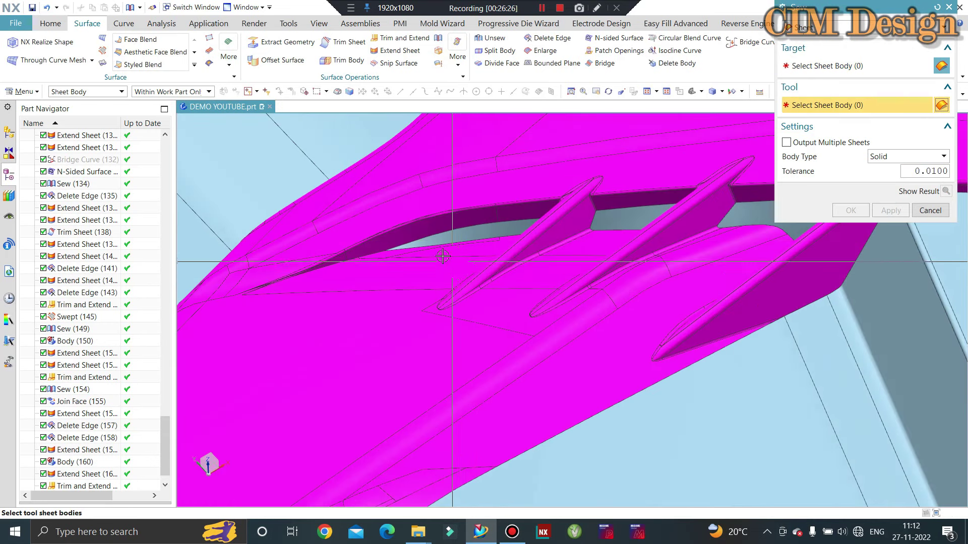
key("Escape")
mouse_move(488, 263)
middle_mouse_down()
mouse_move(430, 291)
mouse_move(363, 292)
middle_mouse_up()
scroll(363, 292, "down", 2)
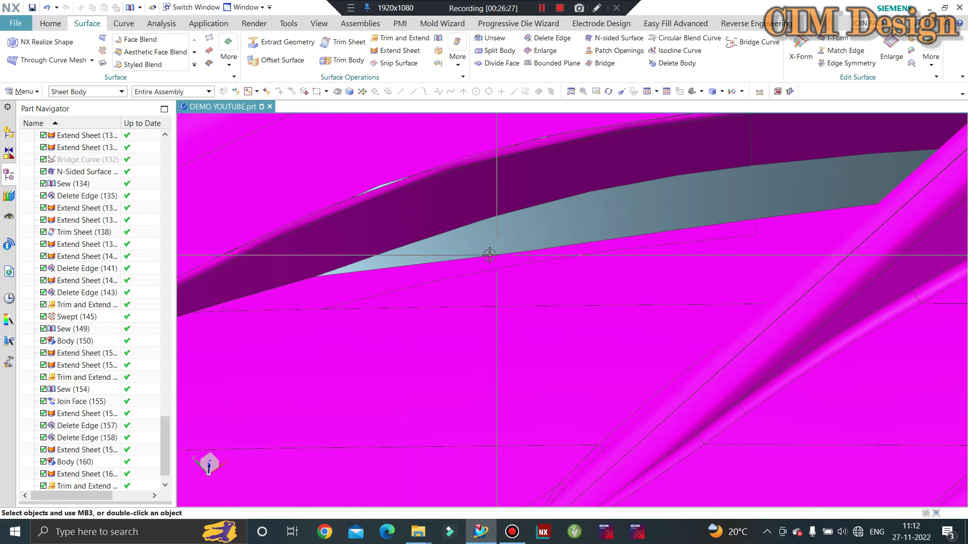
left_click(53, 29)
left_click(403, 51)
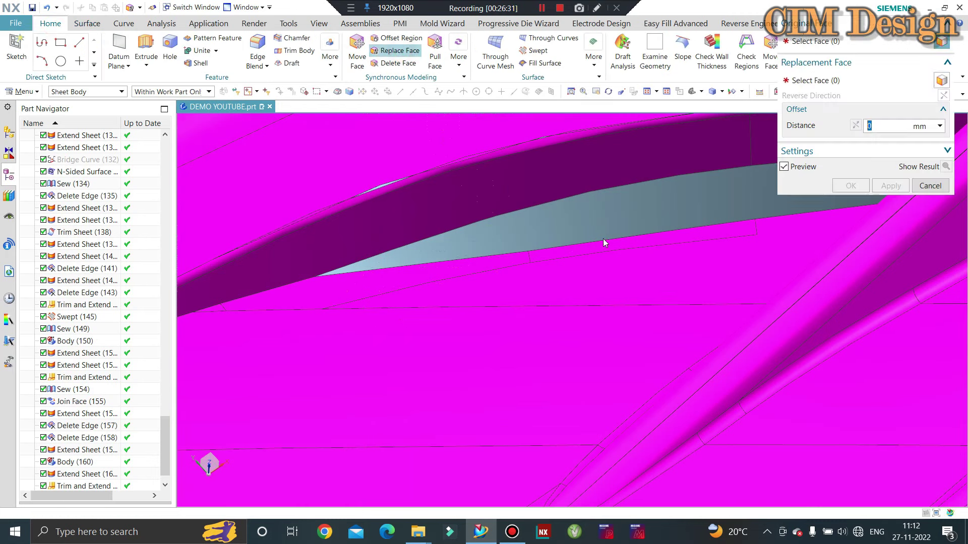
left_click(583, 255)
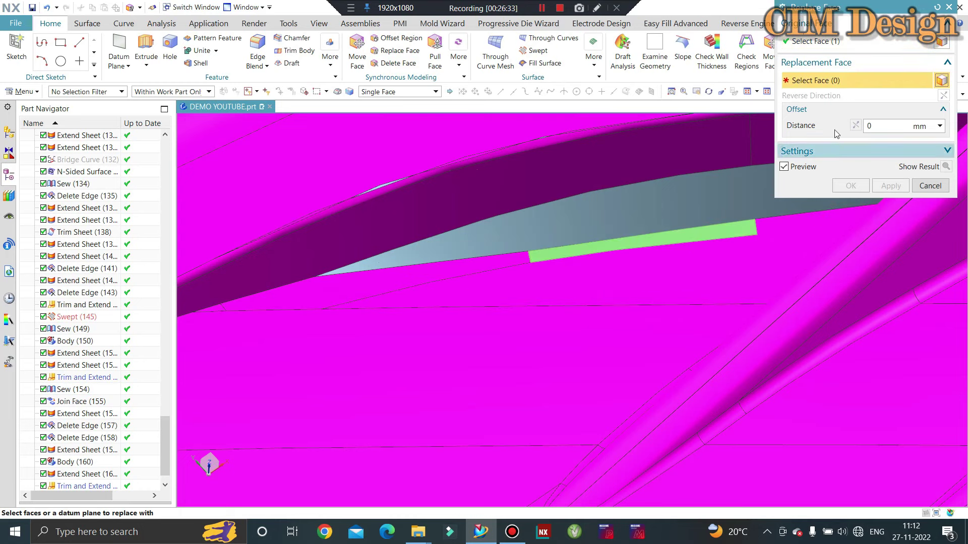
left_click(641, 272)
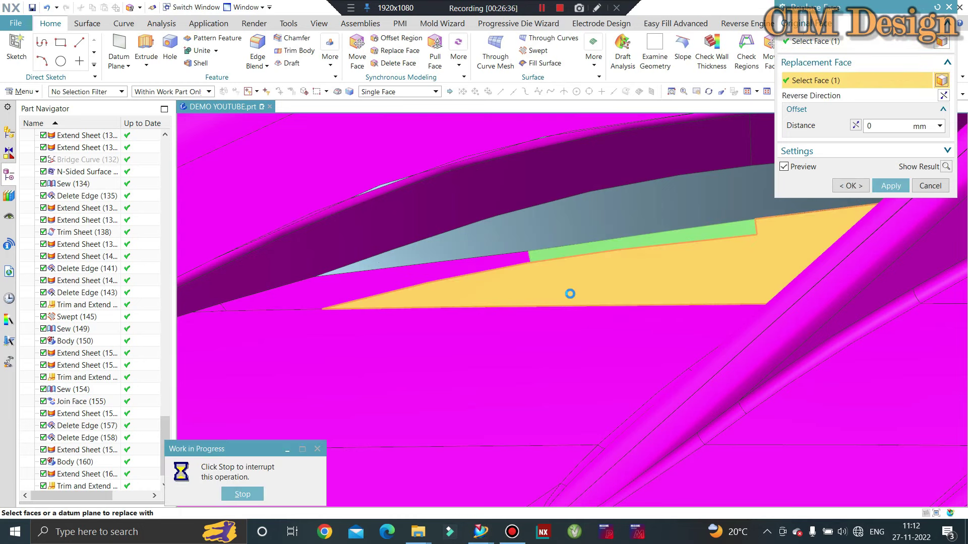
middle_click(623, 256)
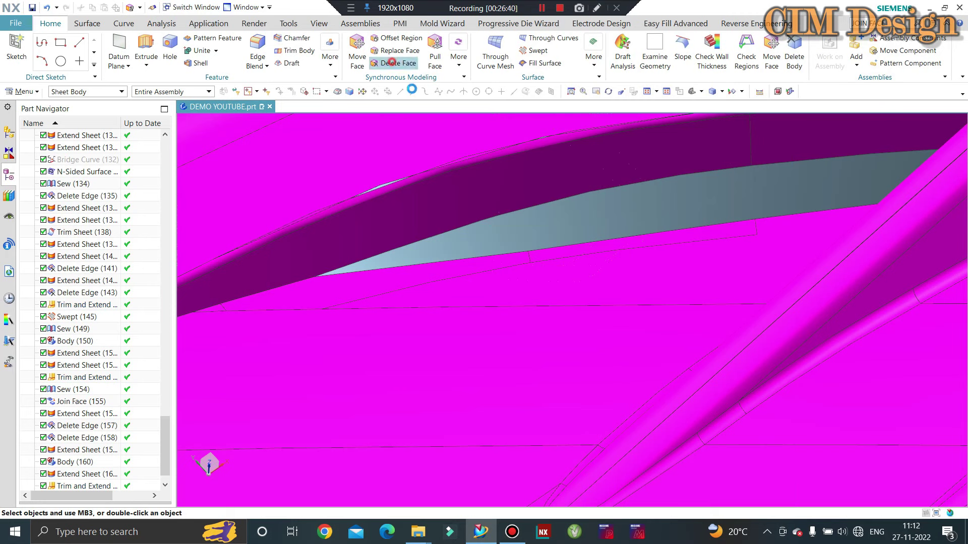
left_click(392, 61)
left_click(656, 246)
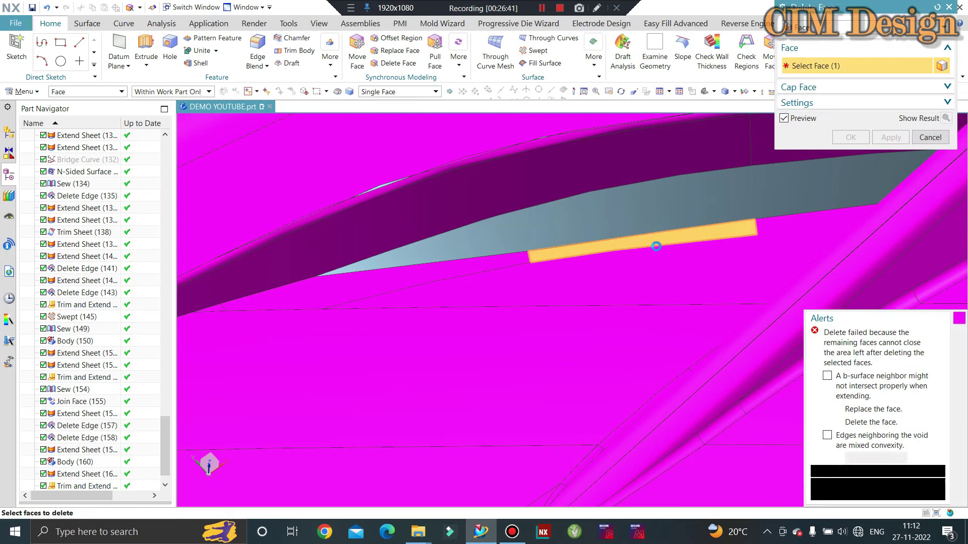
middle_click(656, 246)
mouse_move(656, 246)
middle_mouse_down()
mouse_move(525, 214)
mouse_move(538, 291)
middle_mouse_up()
scroll(526, 215, "down", 5)
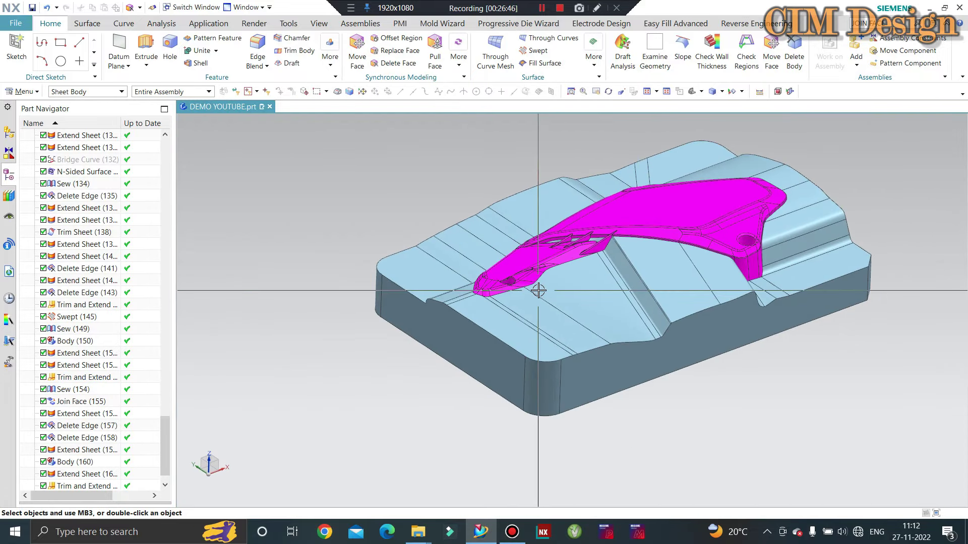
Step: Show the four hidden corner blocks again
key("ctrl+shift+k")
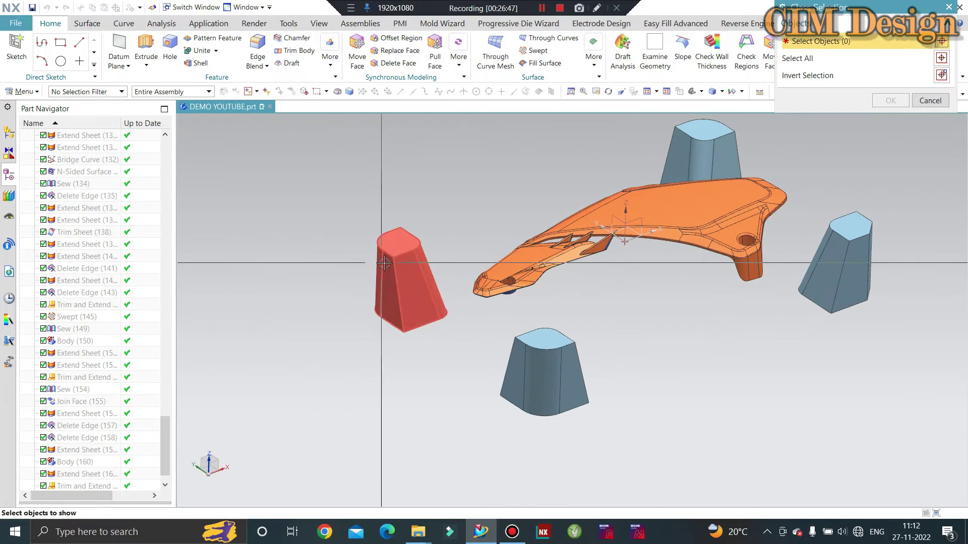
left_click(409, 282)
left_click(701, 151)
left_click(820, 251)
left_click(544, 373)
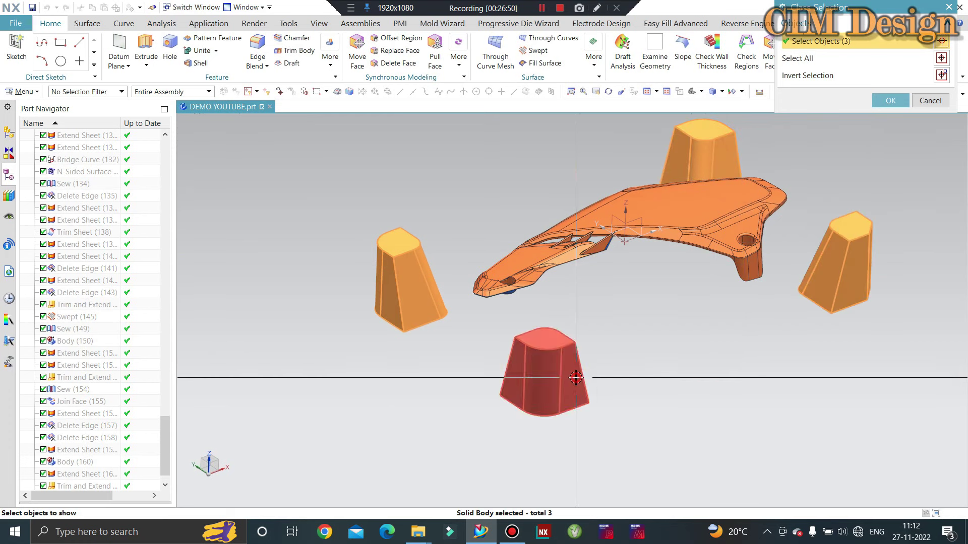
middle_click(337, 261)
Step: With the filter set to Solid Body, unite the corner blocks into the cavity block
left_click(72, 92)
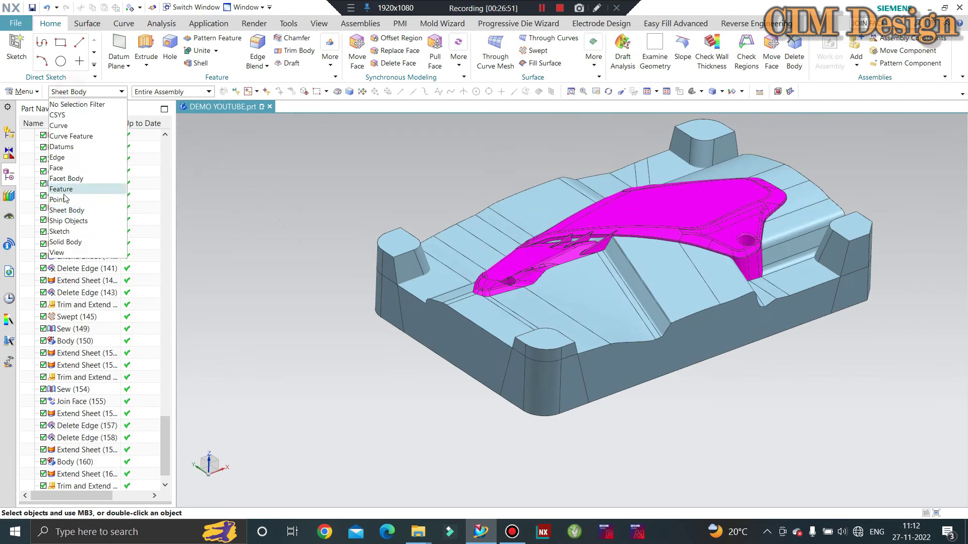
left_click(70, 242)
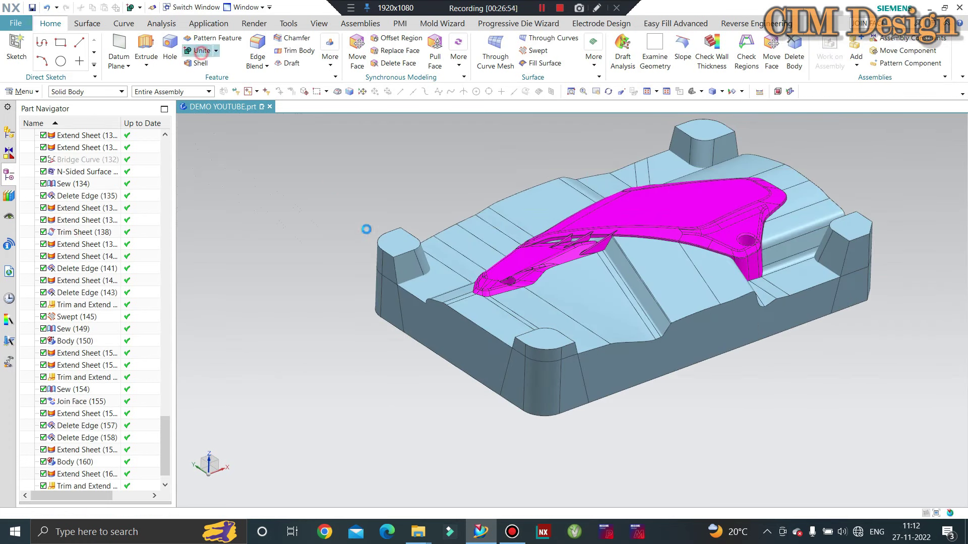
left_click(620, 301)
left_click(551, 358)
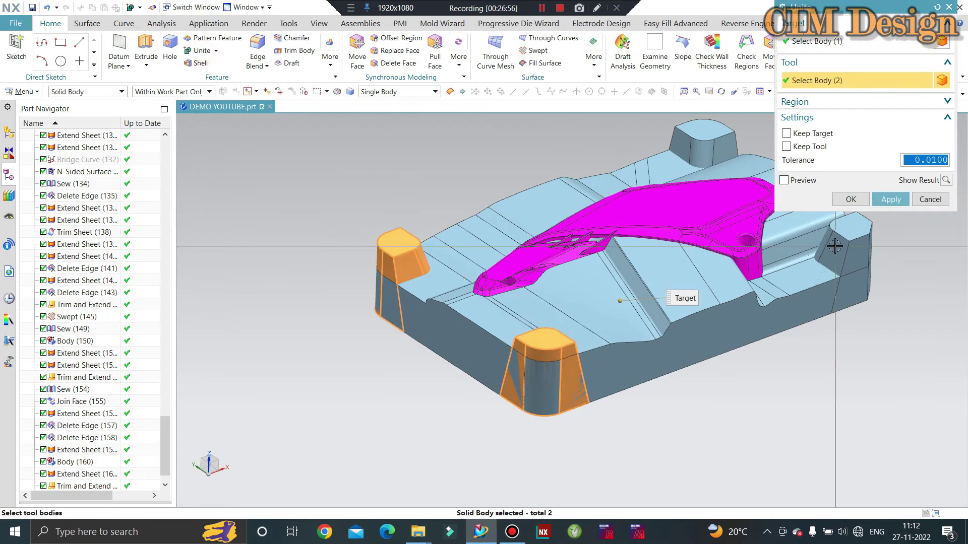
left_click(852, 252)
middle_click_drag(852, 252, 738, 207)
middle_click(738, 208)
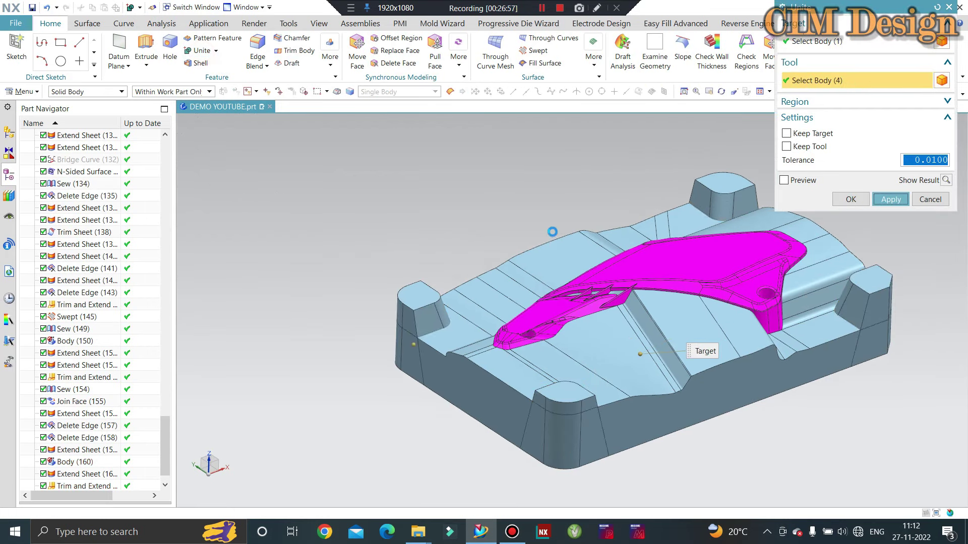
scroll(361, 210, "down", 3)
middle_click(696, 197)
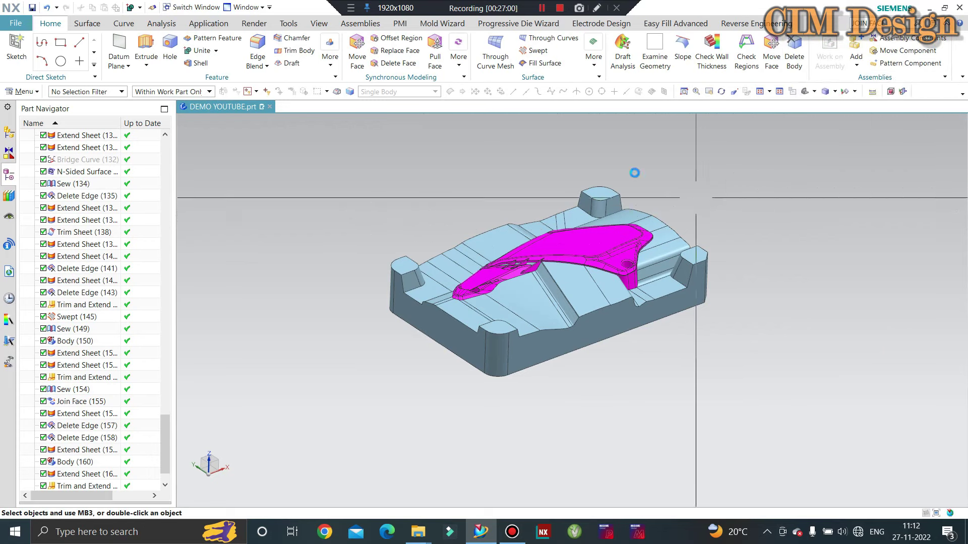
Step: Round the tangent edges around all four corner blocks with a 6 mm edge blend
scroll(433, 276, "up", 4)
left_click(404, 285)
scroll(328, 300, "down", 3)
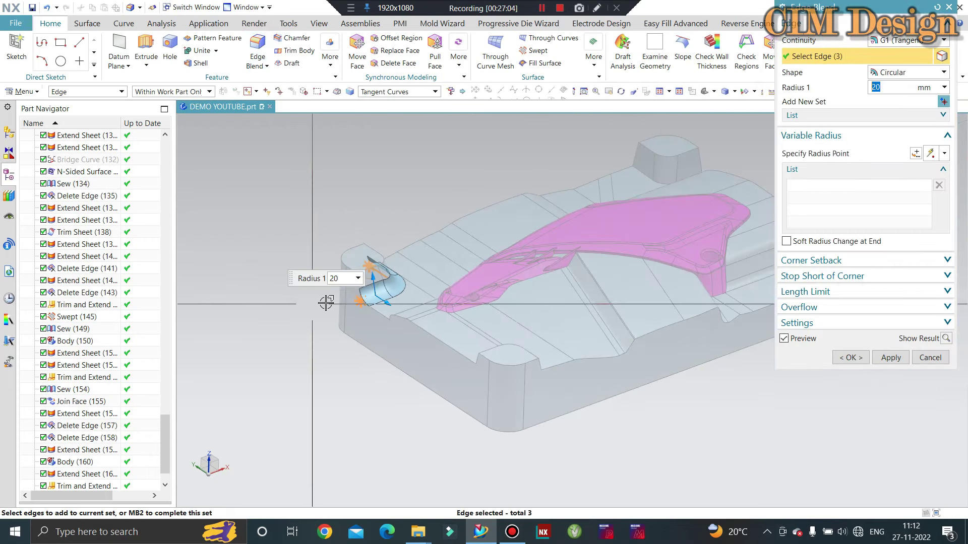
scroll(443, 212, "up", 2)
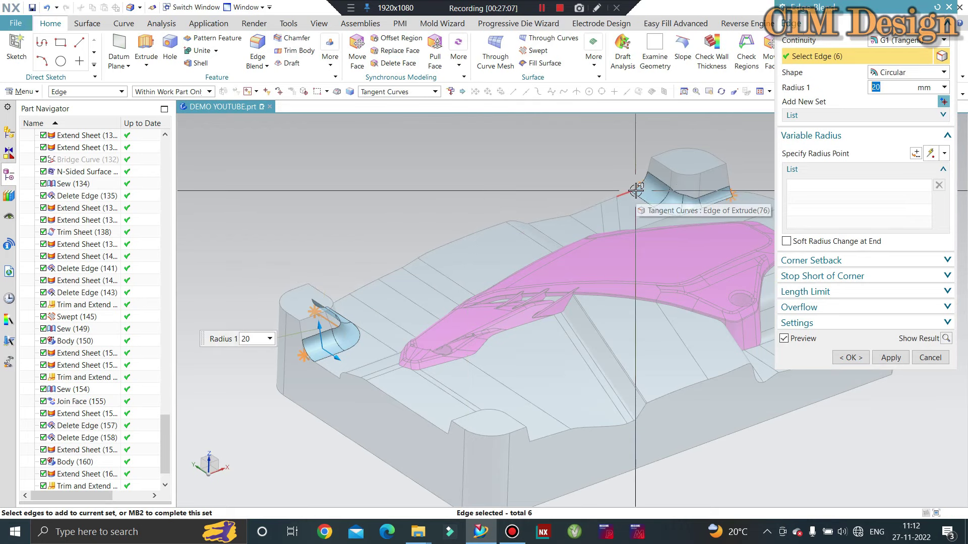
type("6")
key("Return")
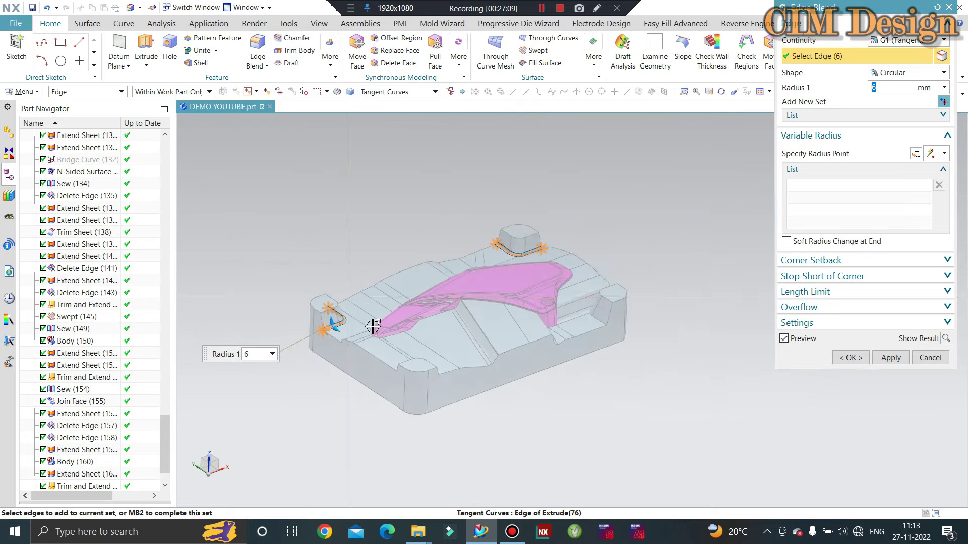
middle_click_drag(372, 324, 400, 410)
scroll(404, 452, "up", 2)
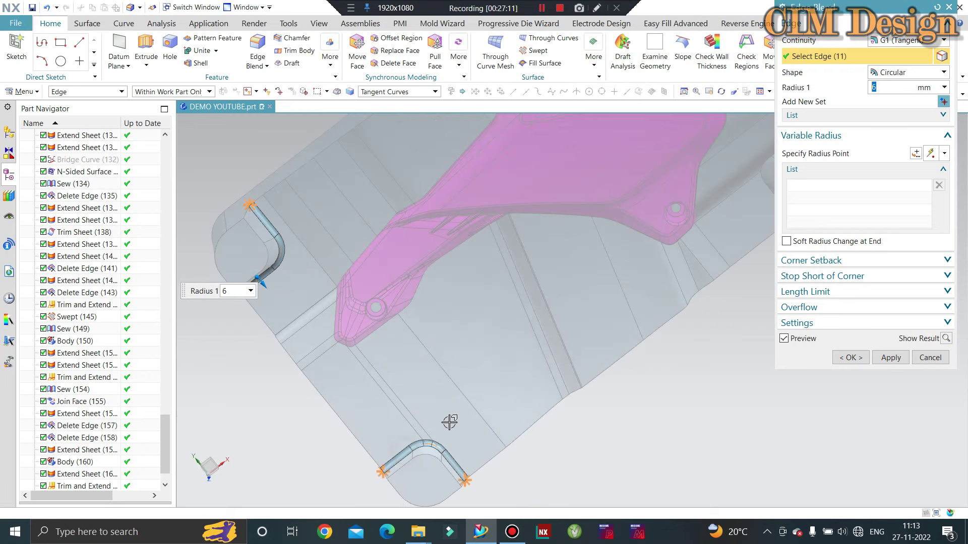
scroll(637, 285, "up", 2)
scroll(709, 210, "up", 1)
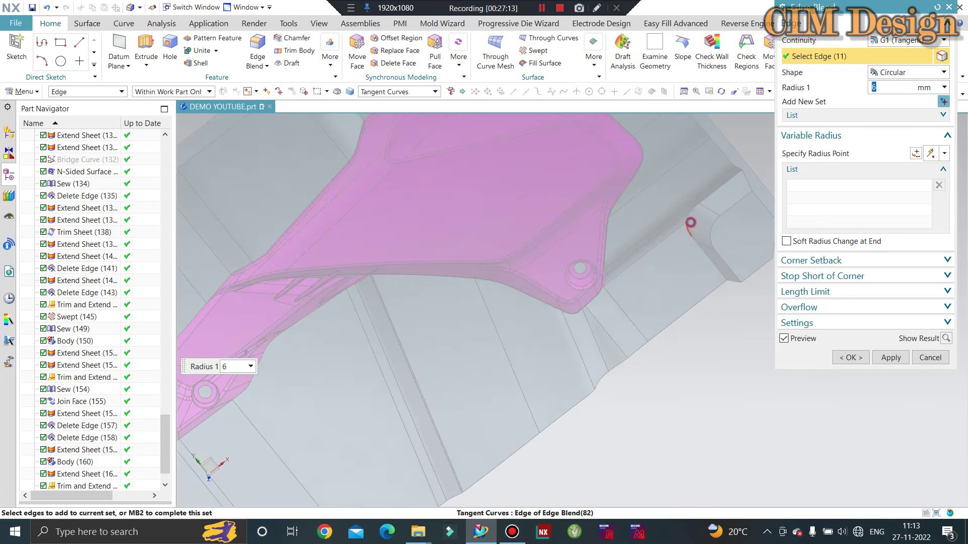
middle_click(683, 270)
scroll(640, 227, "down", 5)
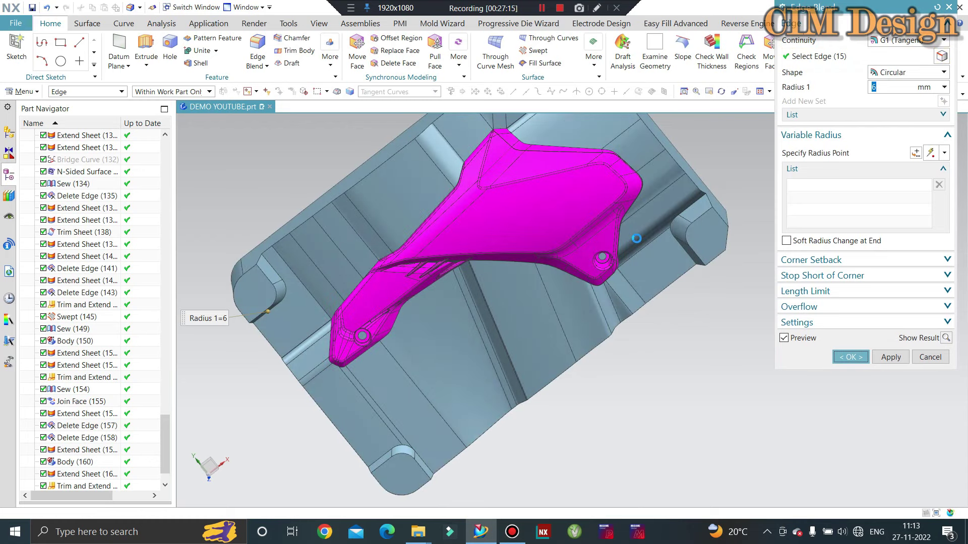
middle_click(637, 239)
scroll(637, 238, "down", 2)
Step: Orbit and snap between top and front views to inspect the blended corner blocks
middle_click_drag(636, 238, 791, 187)
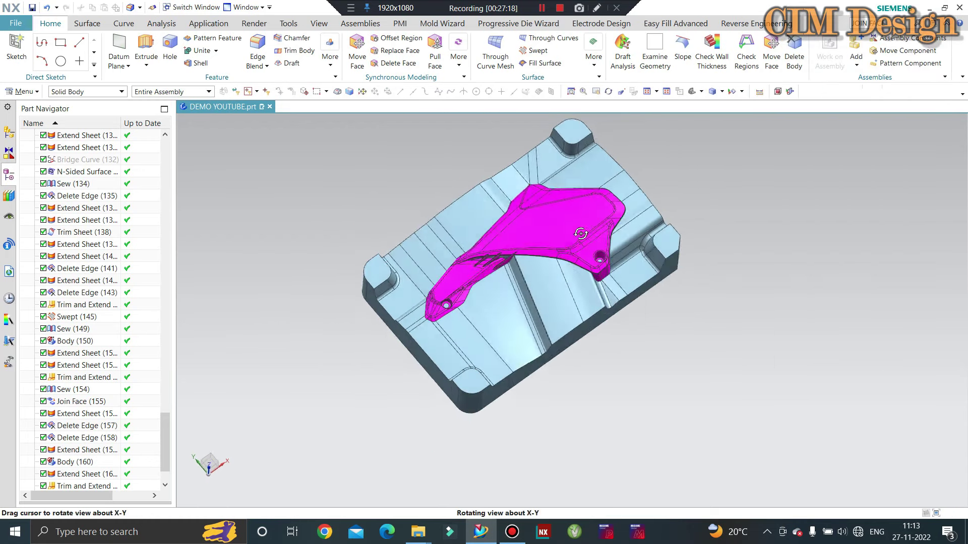
key("ctrl+alt+t")
scroll(633, 345, "up", 4)
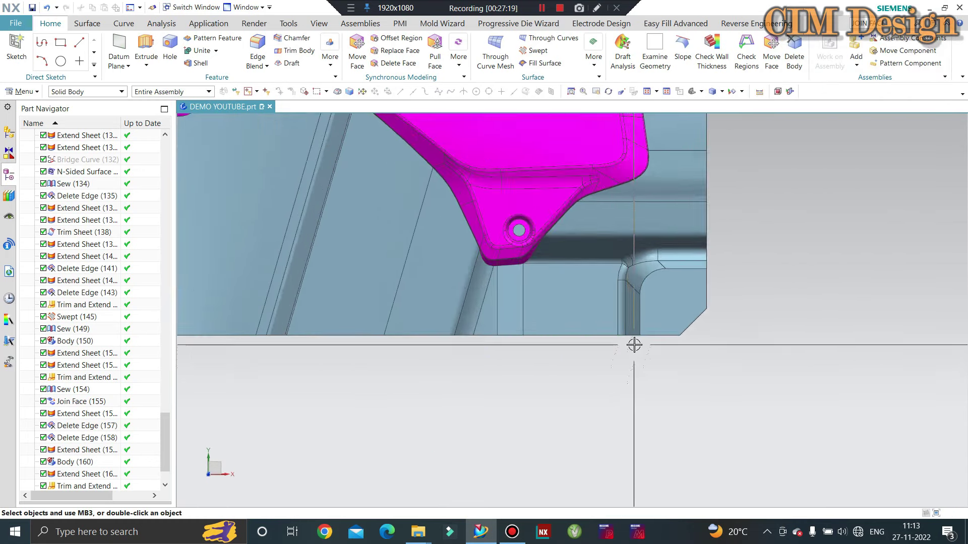
scroll(596, 343, "down", 6)
mouse_move(597, 343)
middle_mouse_down()
mouse_move(583, 303)
mouse_move(414, 207)
mouse_move(239, 201)
middle_mouse_up()
scroll(583, 303, "up", 2)
key("ctrl+alt+f")
middle_click_drag(573, 235, 281, 193)
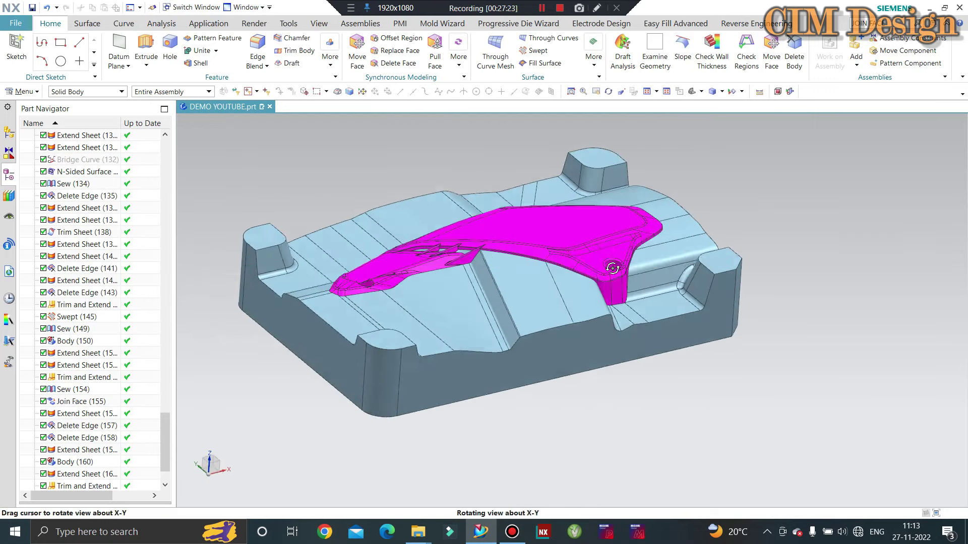
key("ctrl+alt+f")
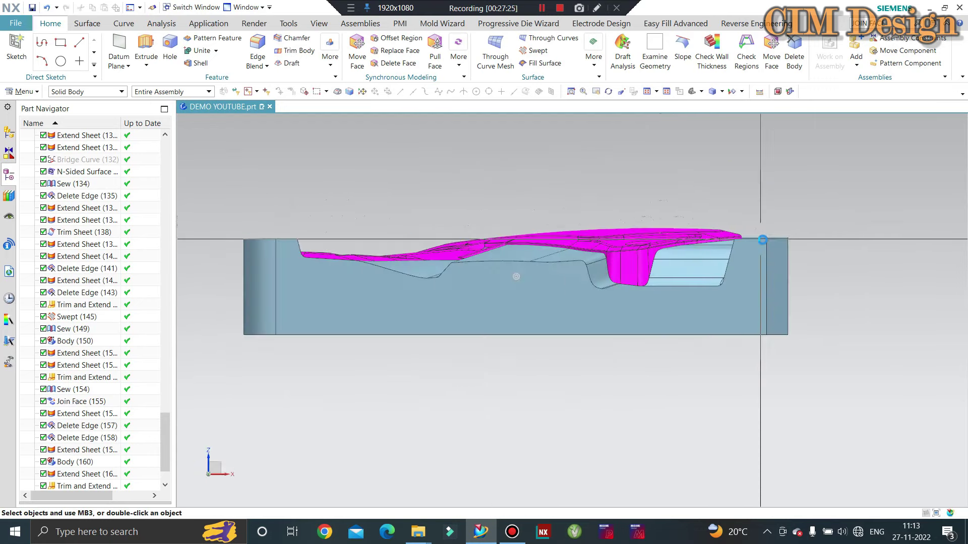
scroll(749, 244, "up", 3)
scroll(768, 253, "down", 1)
scroll(806, 201, "up", 2)
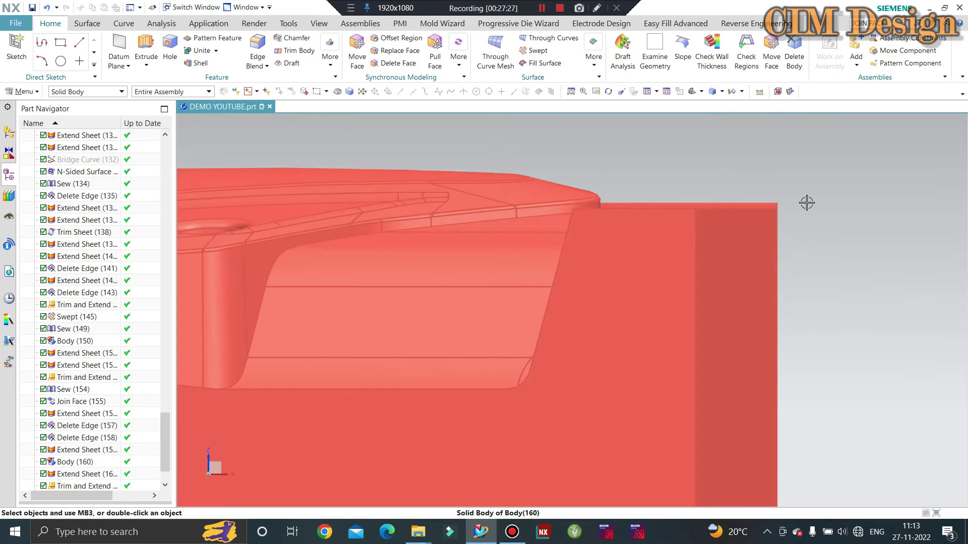
scroll(816, 208, "down", 2)
mouse_move(816, 208)
middle_mouse_down()
mouse_move(774, 208)
mouse_move(512, 339)
middle_mouse_up()
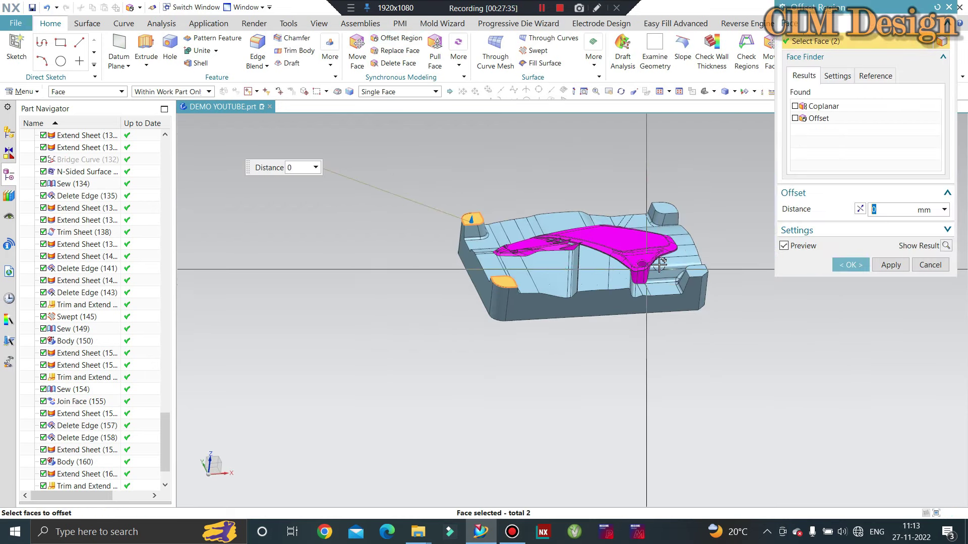
Step: Cancel the face offset and close the Show dialog without showing anything
middle_click_drag(582, 273, 674, 179)
key("Escape")
key("ctrl+shift+k")
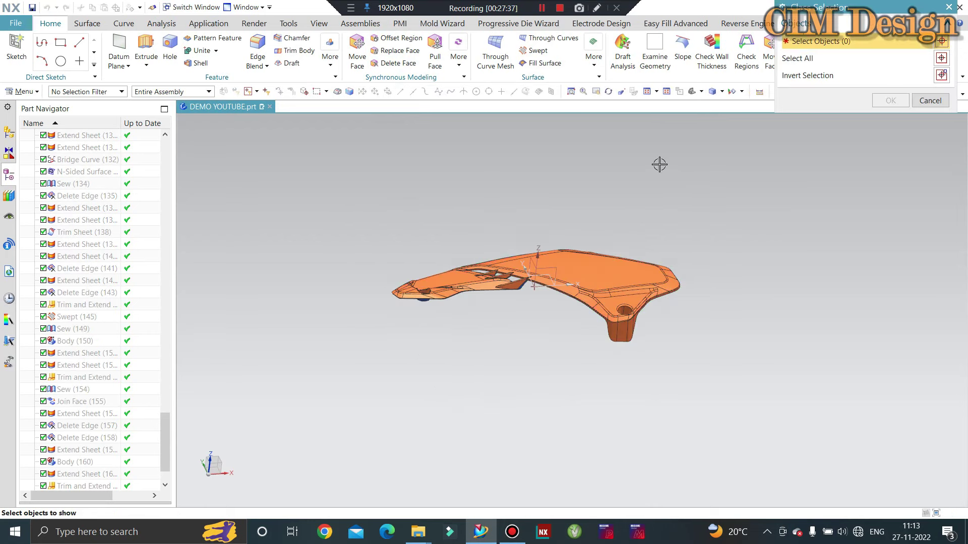
key("Escape")
Step: Orbit and zoom around the blended mold block to inspect it
mouse_move(621, 267)
middle_mouse_down()
mouse_move(576, 276)
mouse_move(532, 248)
middle_mouse_up()
scroll(462, 283, "up", 2)
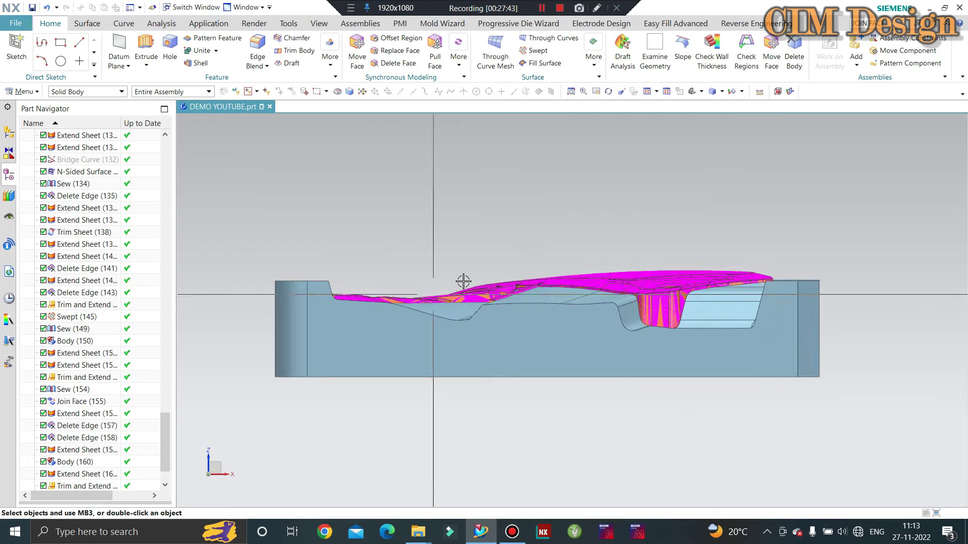
scroll(607, 280, "up", 3)
scroll(545, 262, "up", 2)
mouse_move(471, 255)
middle_mouse_down()
mouse_move(641, 233)
mouse_move(633, 262)
mouse_move(642, 273)
middle_mouse_up()
scroll(645, 274, "up", 2)
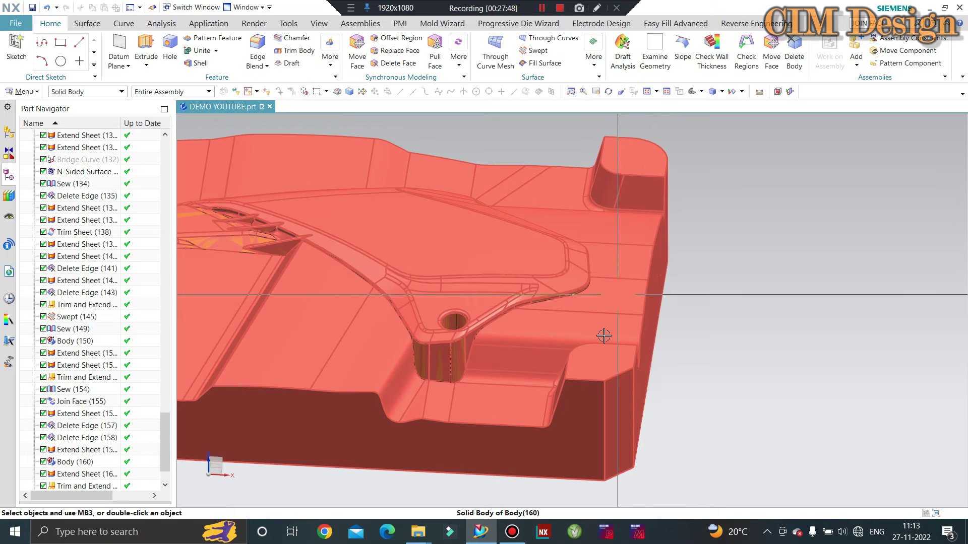
scroll(604, 335, "down", 5)
mouse_move(604, 322)
middle_mouse_down()
mouse_move(546, 242)
mouse_move(580, 233)
mouse_move(542, 210)
mouse_move(539, 260)
mouse_move(543, 216)
mouse_move(550, 254)
mouse_move(538, 242)
middle_mouse_up()
left_click(543, 15)
scroll(553, 223, "down", 2)
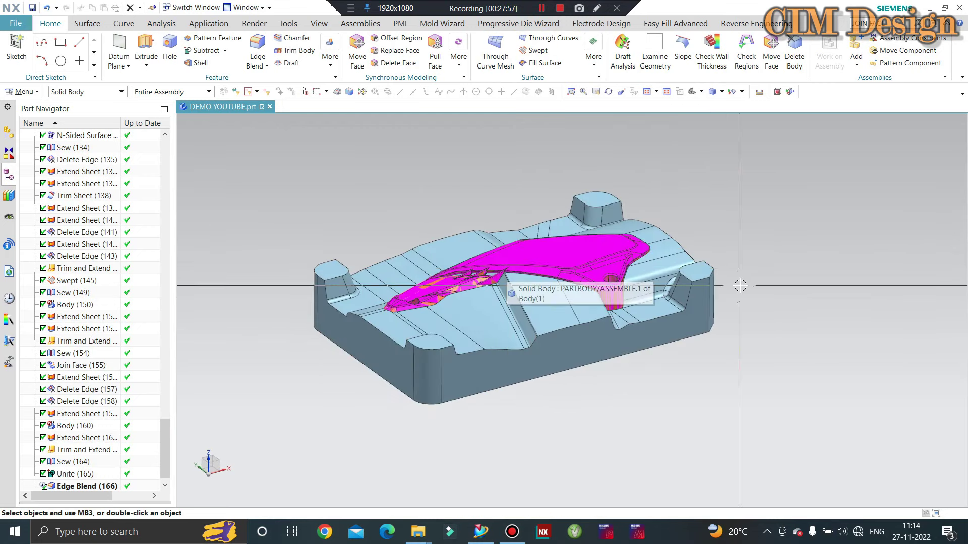
scroll(611, 226, "up", 2)
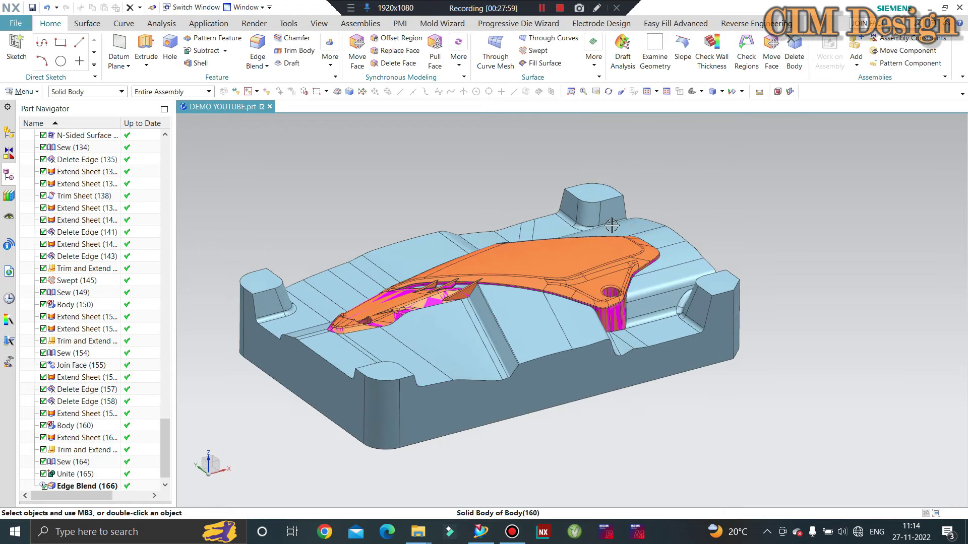
scroll(499, 164, "down", 2)
Step: Subtract the part body from the mold block with Keep Tool on
mouse_move(495, 158)
middle_mouse_down()
mouse_move(356, 164)
mouse_move(400, 190)
middle_mouse_up()
left_click(193, 51)
scroll(514, 217, "up", 3)
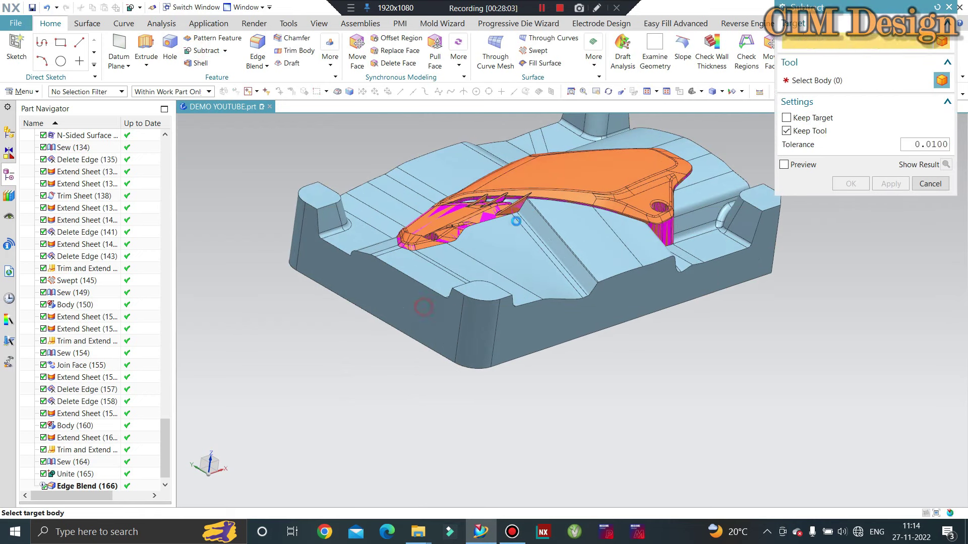
left_click(528, 263)
left_click(575, 169)
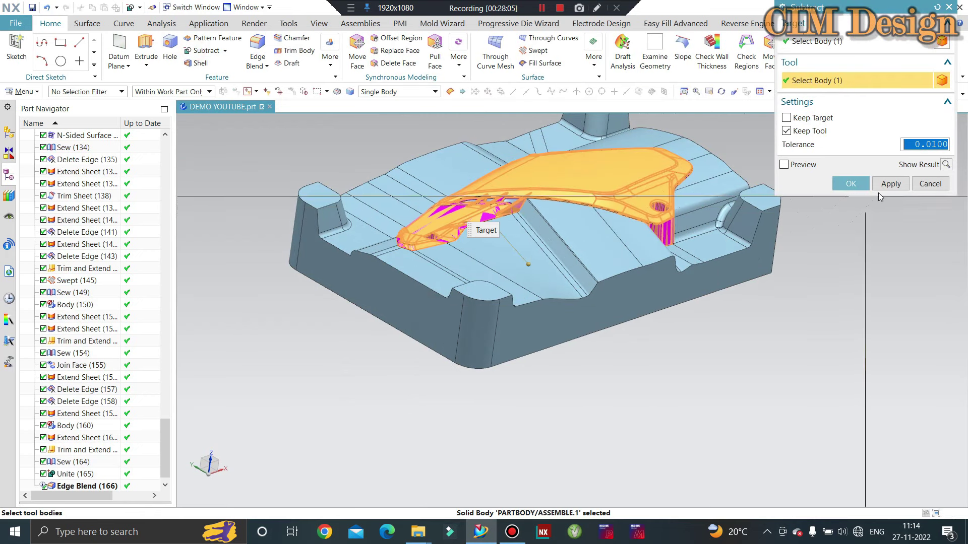
left_click(853, 184)
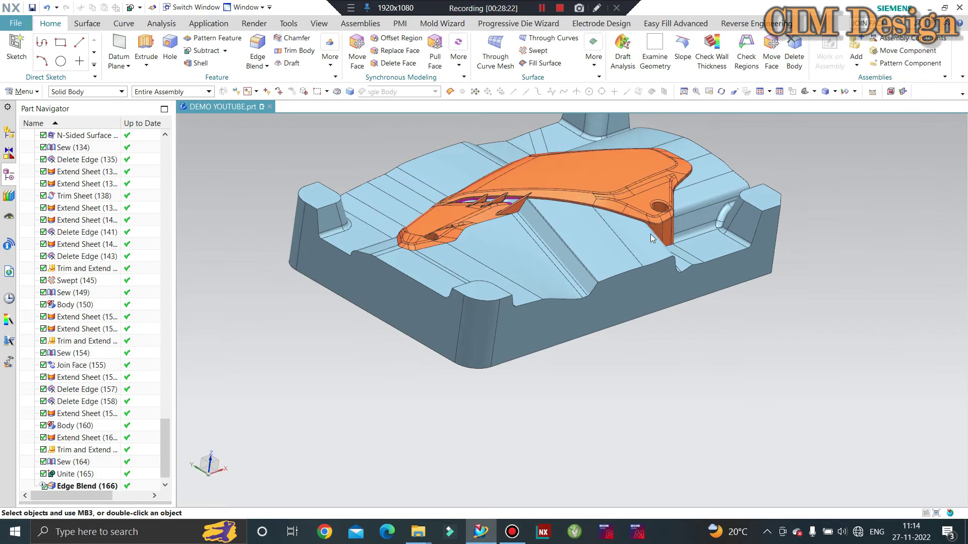
Step: Hide a body with Ctrl+B and view the cavity cut into the block
scroll(651, 234, "up", 2)
key("ctrl+b")
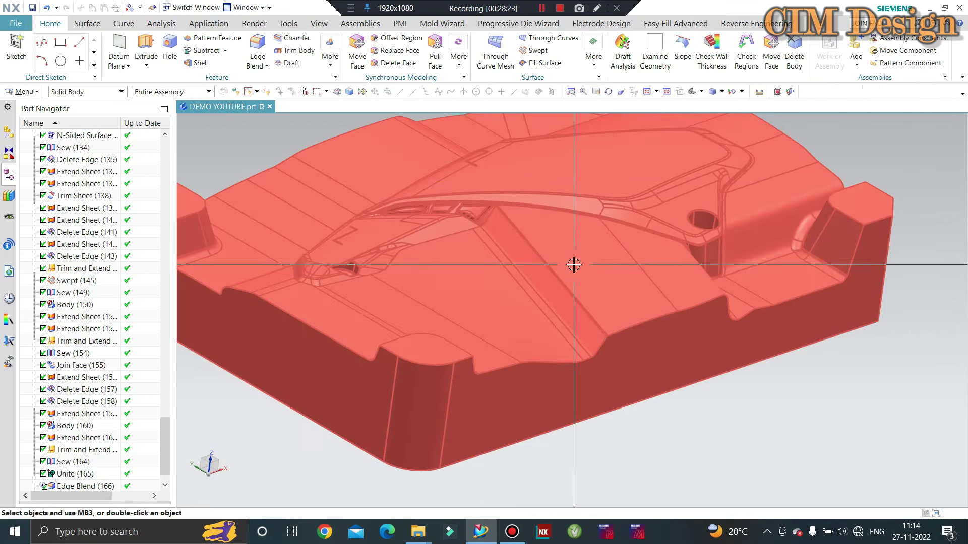
scroll(633, 264, "down", 2)
middle_click_drag(590, 286, 572, 302)
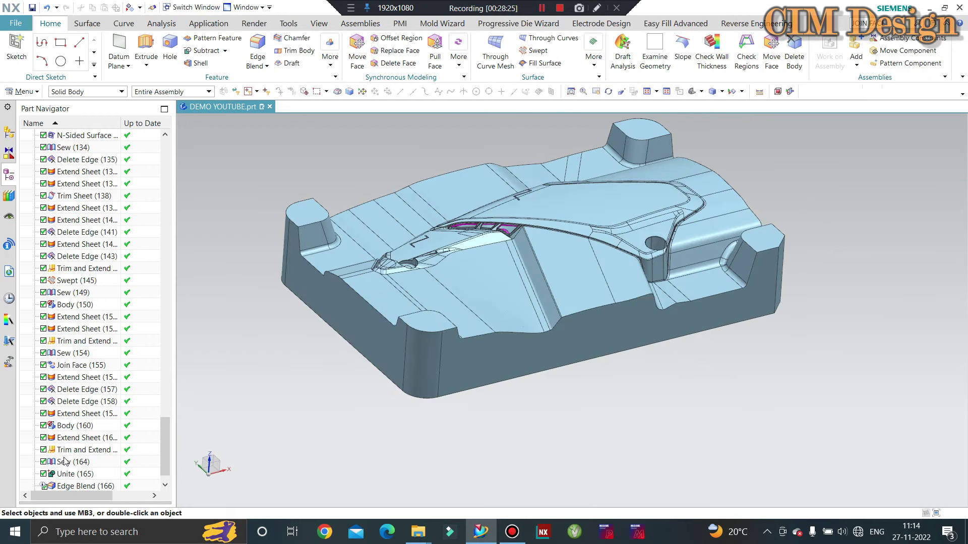
scroll(64, 481, "down", 2)
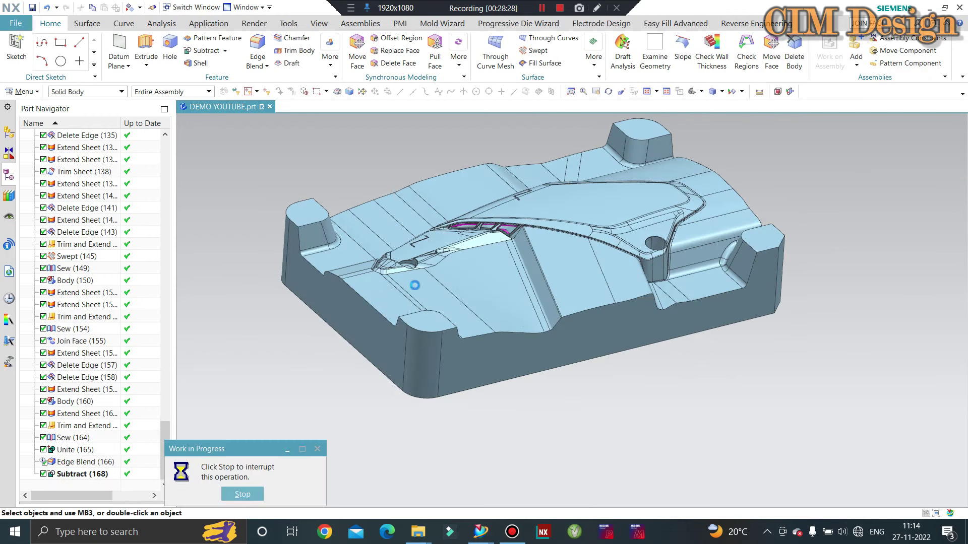
Step: Assign yellow as the feature colour of Subtract (168) from the Part Navigator
left_click(101, 473)
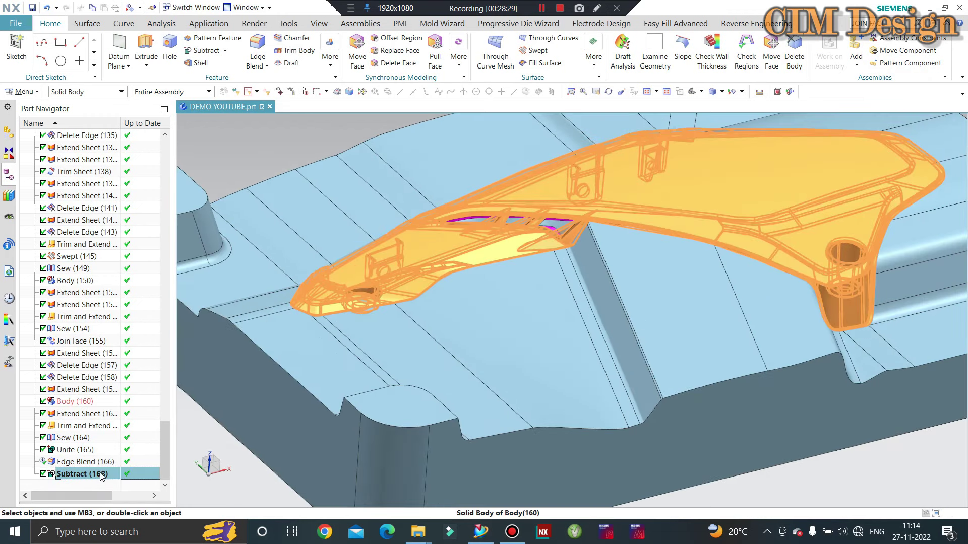
right_click(102, 476)
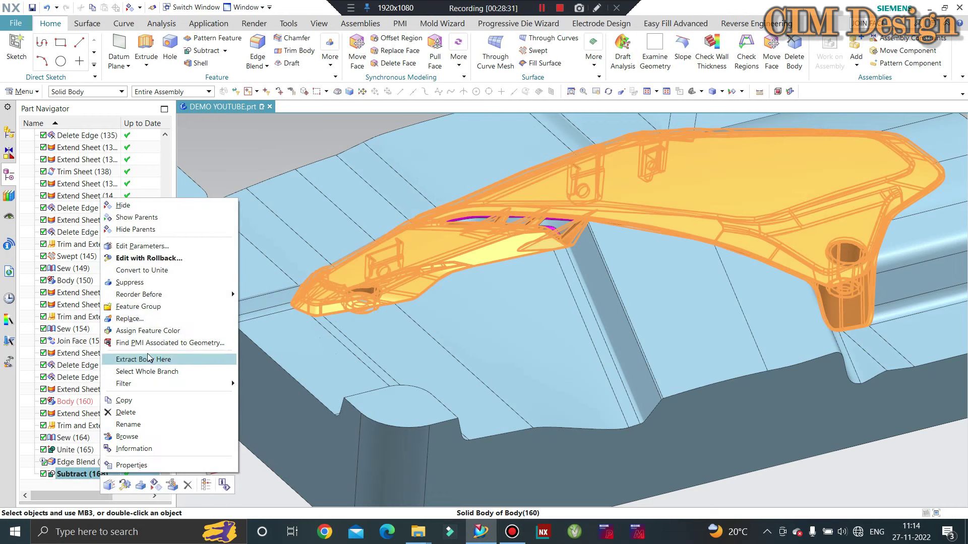
left_click(147, 330)
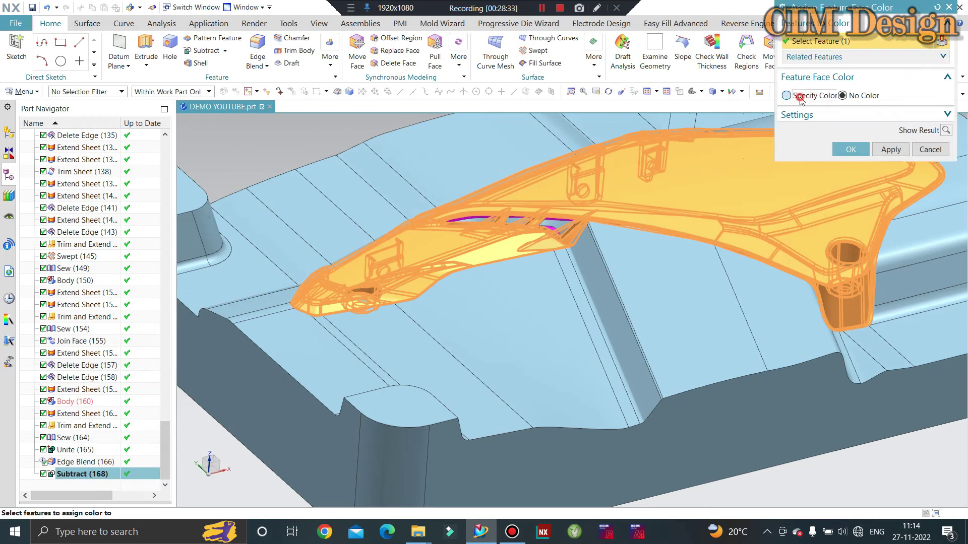
left_click(800, 96)
left_click(922, 114)
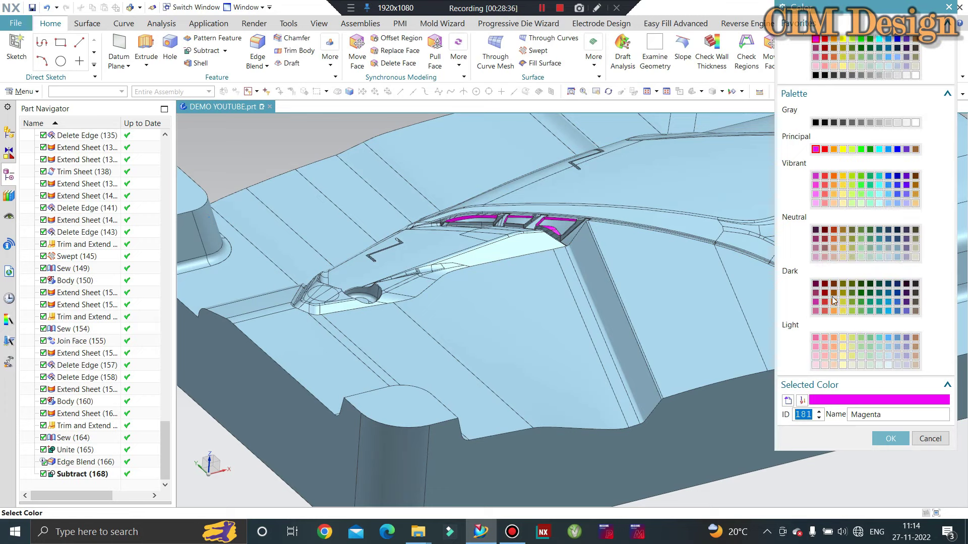
double_click(843, 302)
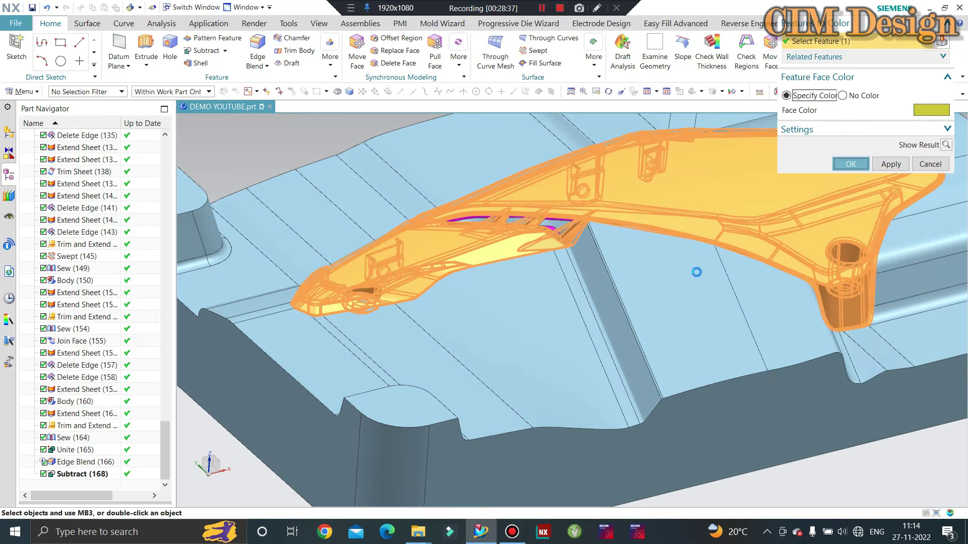
middle_click(637, 272)
mouse_move(683, 277)
middle_mouse_down()
mouse_move(674, 352)
mouse_move(658, 296)
mouse_move(648, 303)
mouse_move(658, 342)
mouse_move(651, 341)
mouse_move(504, 217)
mouse_move(443, 145)
mouse_move(467, 152)
mouse_move(547, 255)
middle_mouse_up()
scroll(504, 216, "down", 5)
scroll(533, 244, "down", 3)
scroll(533, 244, "down", 3)
scroll(533, 244, "up", 4)
scroll(670, 296, "down", 3)
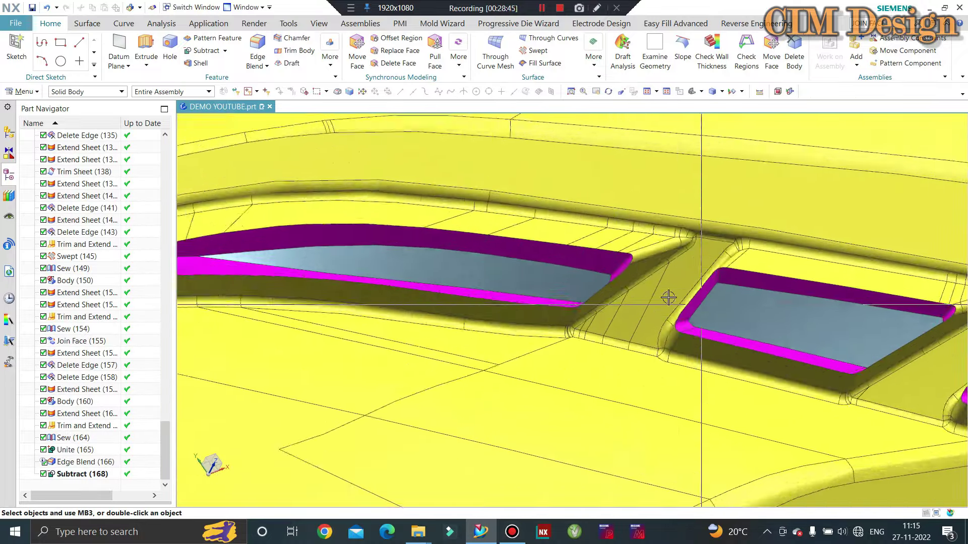
scroll(672, 245, "down", 2)
scroll(672, 245, "up", 5)
middle_click_drag(672, 245, 679, 272)
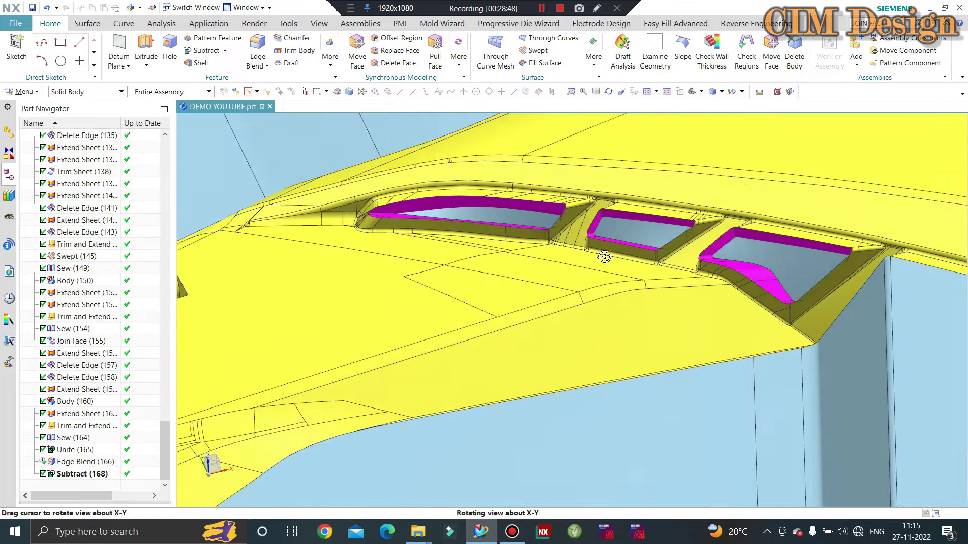
scroll(803, 221, "down", 3)
scroll(803, 221, "up", 4)
mouse_move(804, 220)
middle_mouse_down()
mouse_move(728, 260)
mouse_move(559, 260)
mouse_move(574, 277)
middle_mouse_up()
scroll(728, 260, "down", 3)
scroll(728, 259, "up", 4)
scroll(559, 260, "down", 4)
scroll(593, 283, "down", 3)
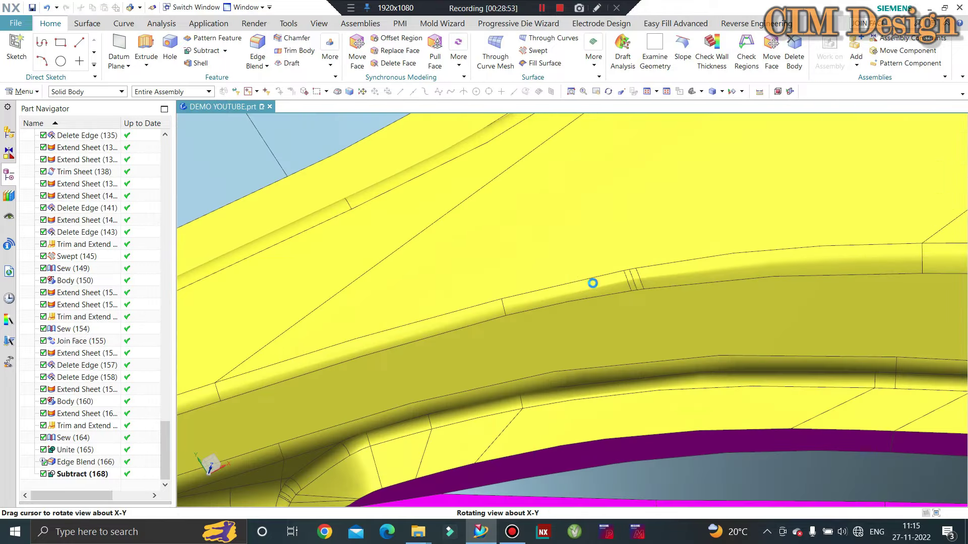
scroll(603, 264, "up", 2)
scroll(705, 338, "down", 4)
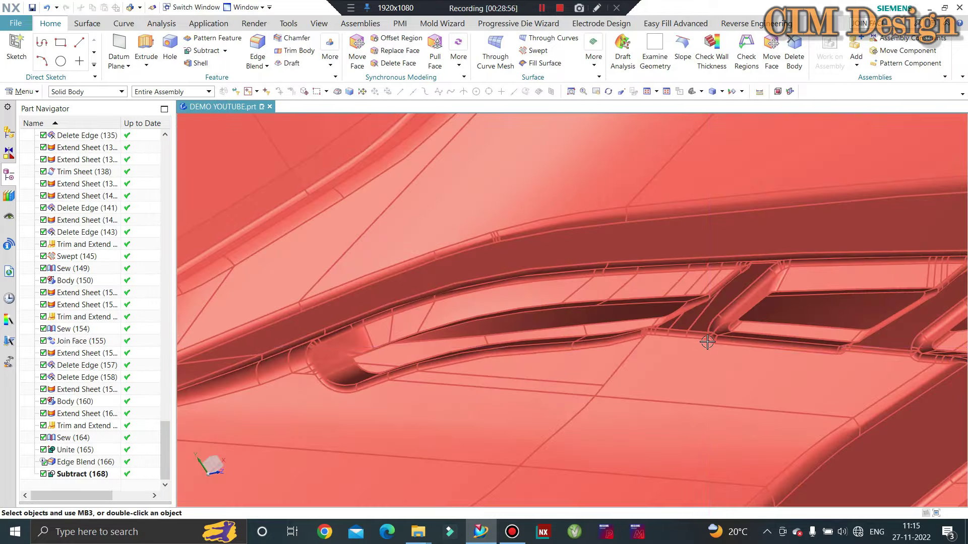
scroll(713, 335, "down", 2)
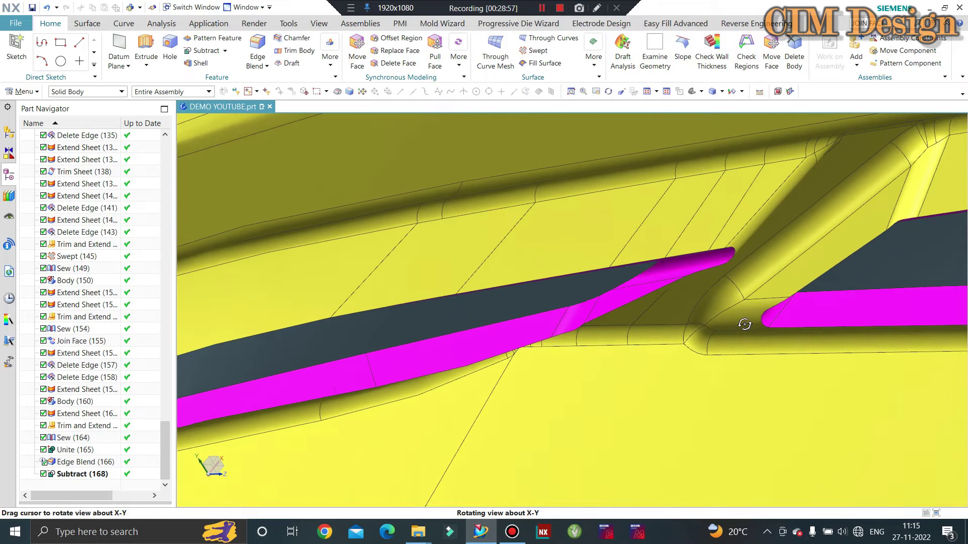
middle_click_drag(735, 315, 718, 302)
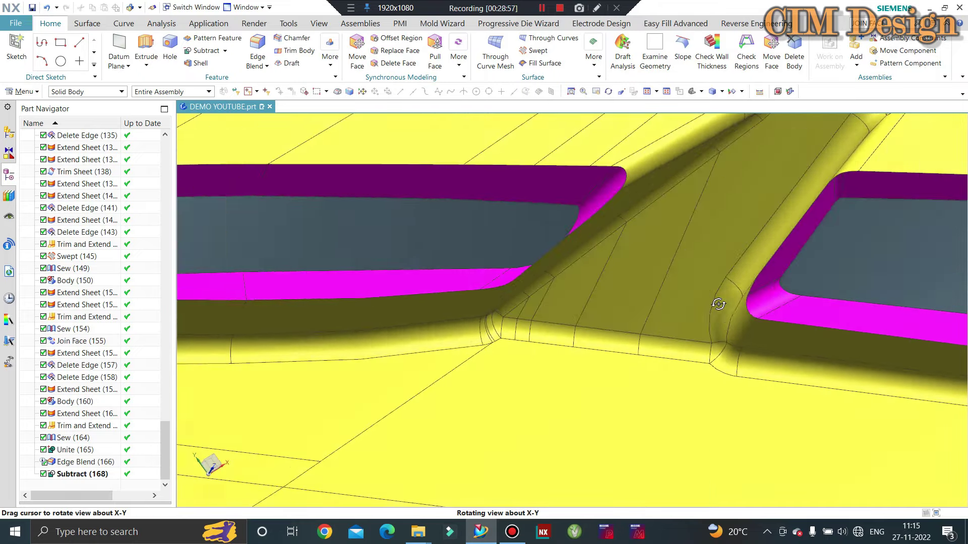
scroll(506, 257, "up", 3)
middle_click_drag(506, 257, 523, 269)
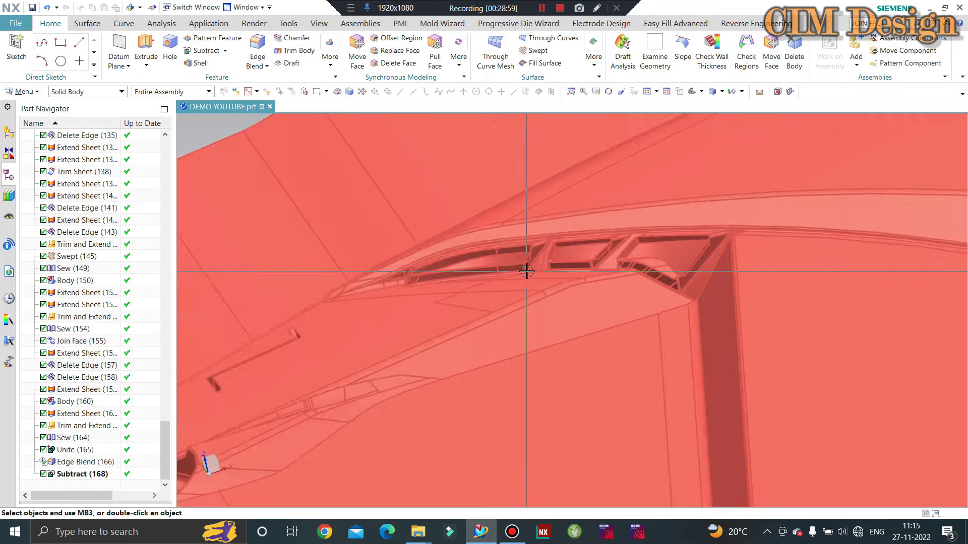
scroll(523, 269, "down", 3)
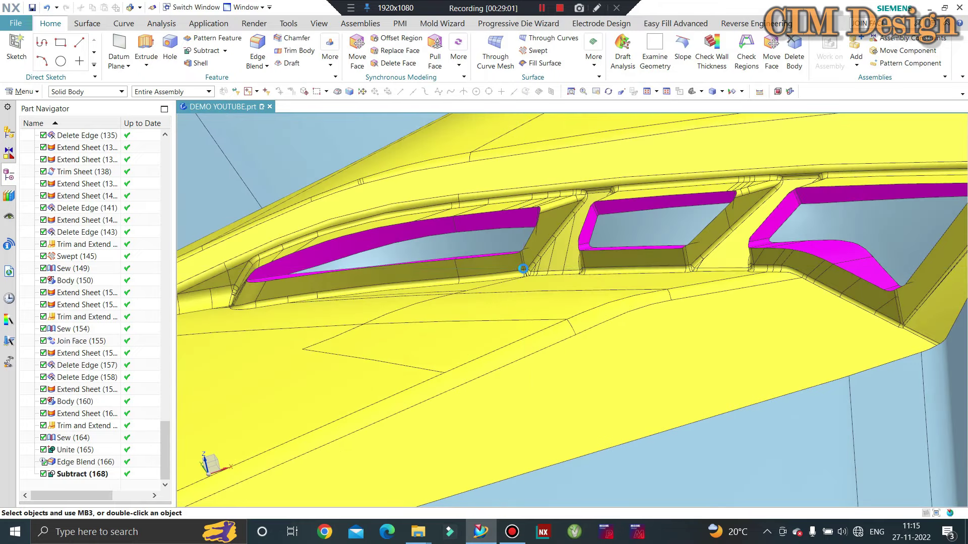
mouse_move(523, 268)
middle_mouse_down()
mouse_move(494, 228)
mouse_move(514, 231)
middle_mouse_up()
scroll(807, 308, "down", 4)
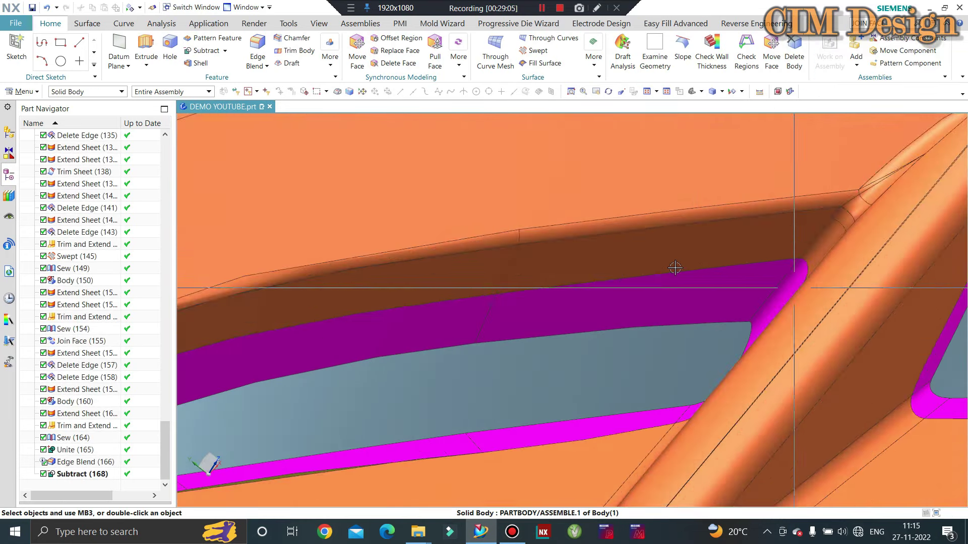
middle_click_drag(675, 268, 706, 297)
scroll(468, 244, "up", 3)
scroll(468, 244, "up", 2)
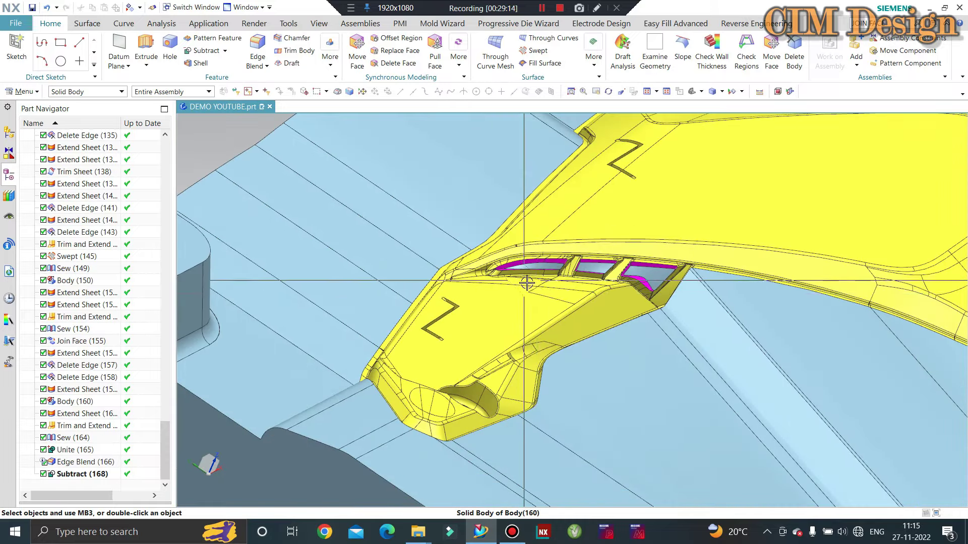
scroll(467, 244, "up", 5)
middle_click_drag(467, 244, 557, 222)
scroll(560, 222, "down", 5)
scroll(560, 222, "down", 2)
scroll(558, 223, "down", 2)
scroll(504, 282, "up", 3)
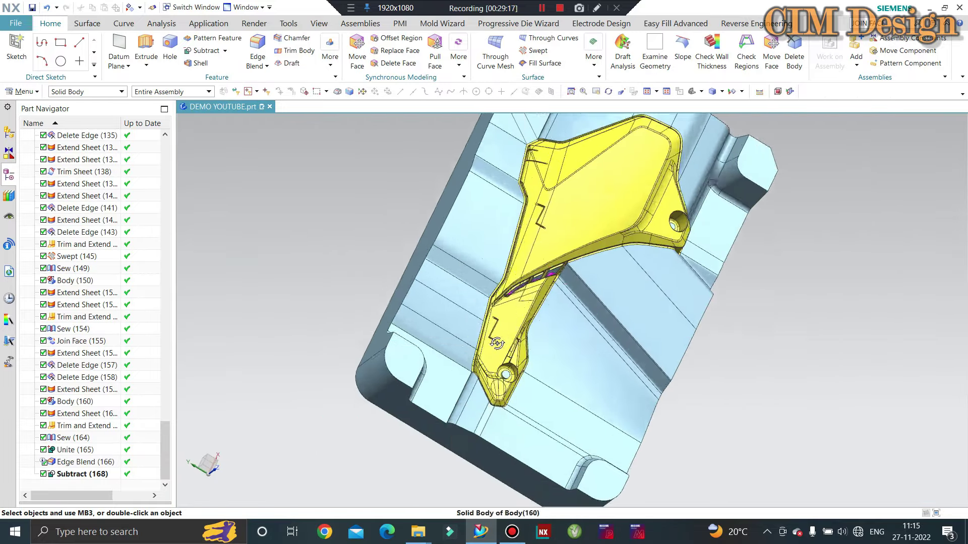
scroll(473, 332, "down", 4)
scroll(473, 332, "up", 3)
mouse_move(525, 335)
middle_mouse_down()
mouse_move(535, 250)
mouse_move(432, 220)
middle_mouse_up()
scroll(696, 270, "down", 3)
scroll(676, 253, "down", 2)
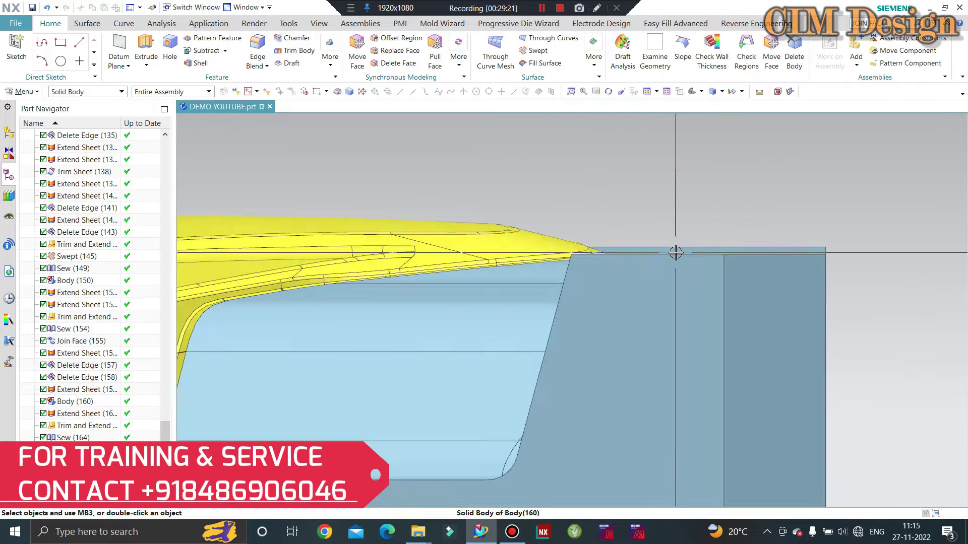
scroll(676, 223, "down", 2)
scroll(675, 223, "up", 3)
middle_click_drag(698, 268, 630, 211)
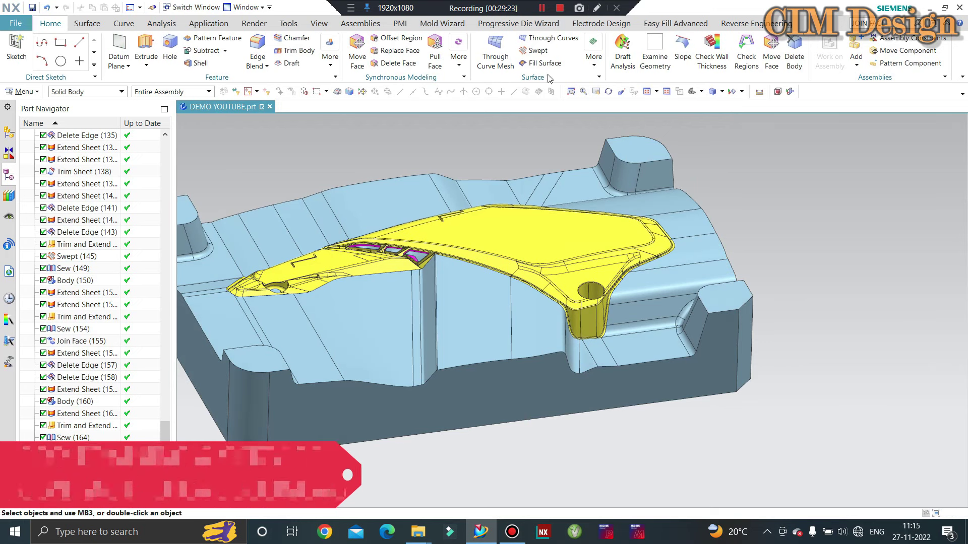
Step: Select the top faces of the left and right bosses for a face offset
left_click(390, 40)
left_click(636, 152)
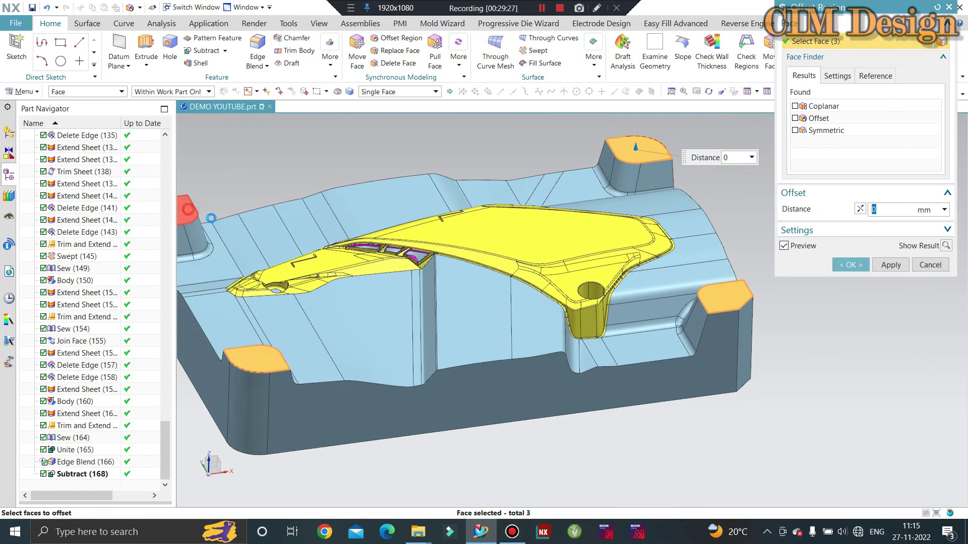
left_click(200, 234)
scroll(623, 275, "up", 2)
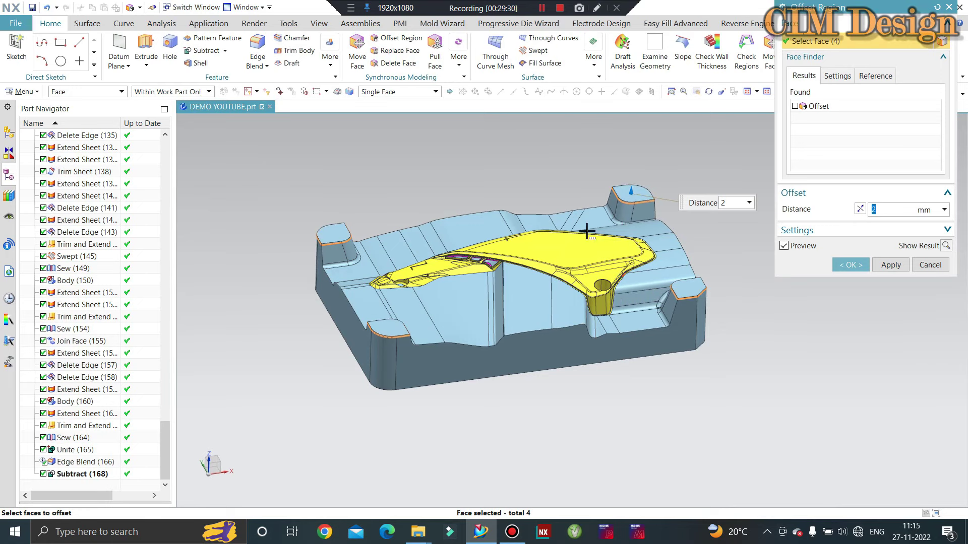
middle_click(566, 183)
key("ctrl+alt+f")
scroll(704, 271, "down", 3)
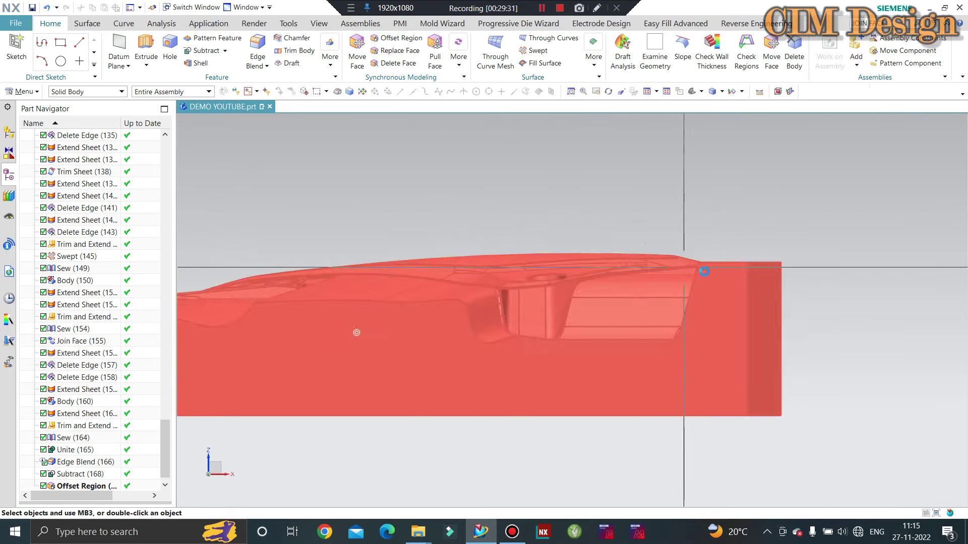
scroll(704, 271, "down", 1)
scroll(702, 261, "up", 2)
scroll(655, 267, "up", 2)
scroll(586, 285, "up", 1)
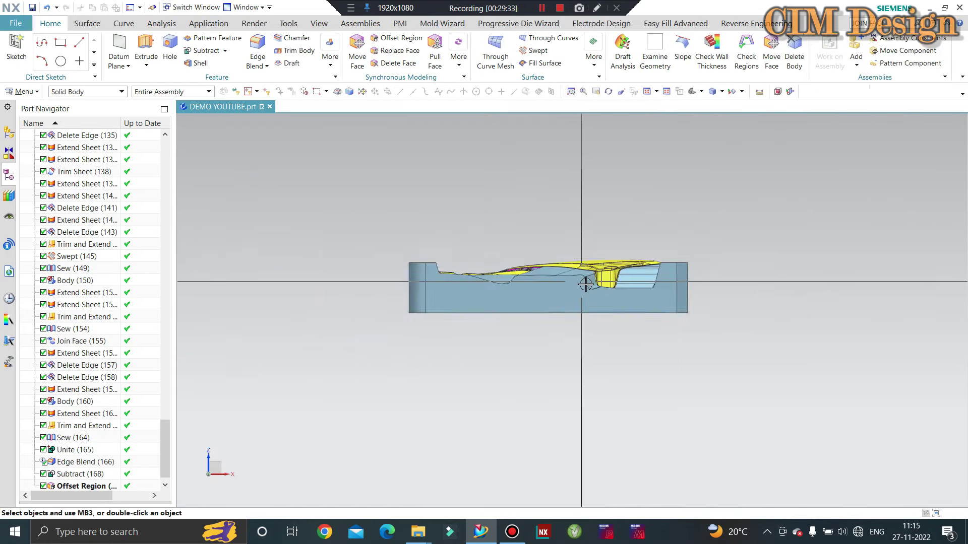
Step: Check the bosses from side views and accept the 5 mm face offset
middle_click_drag(586, 285, 462, 225)
scroll(659, 223, "down", 2)
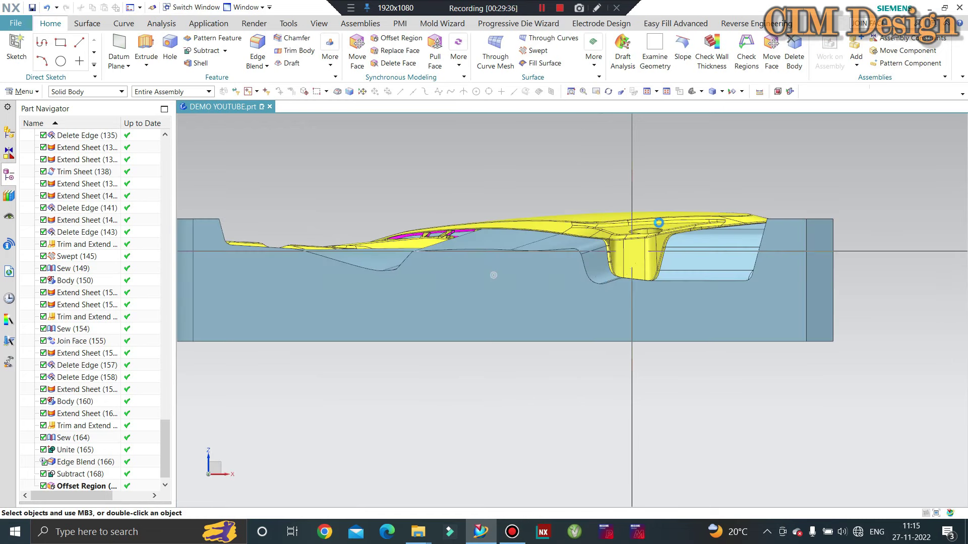
scroll(658, 223, "down", 2)
scroll(714, 195, "down", 1)
scroll(669, 258, "up", 1)
scroll(730, 217, "down", 2)
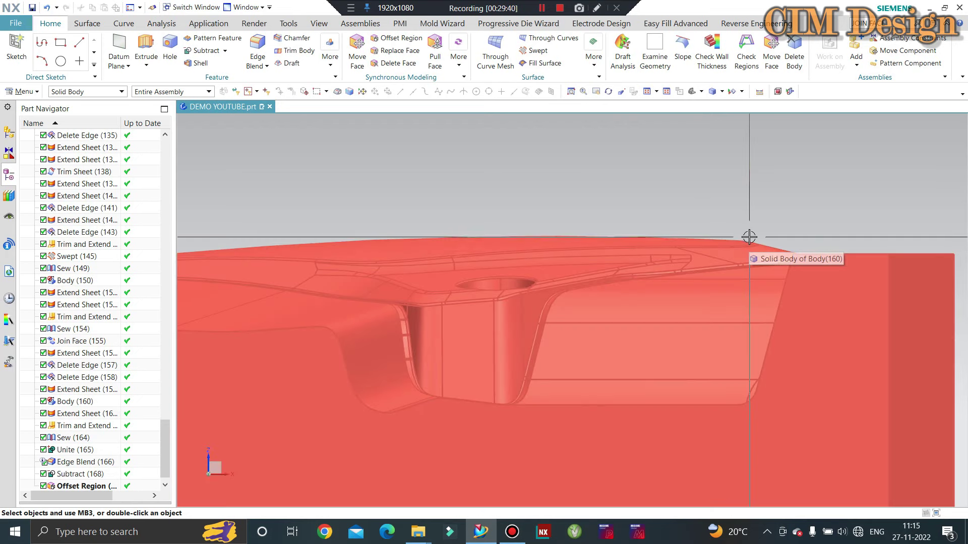
scroll(83, 483, "down", 1)
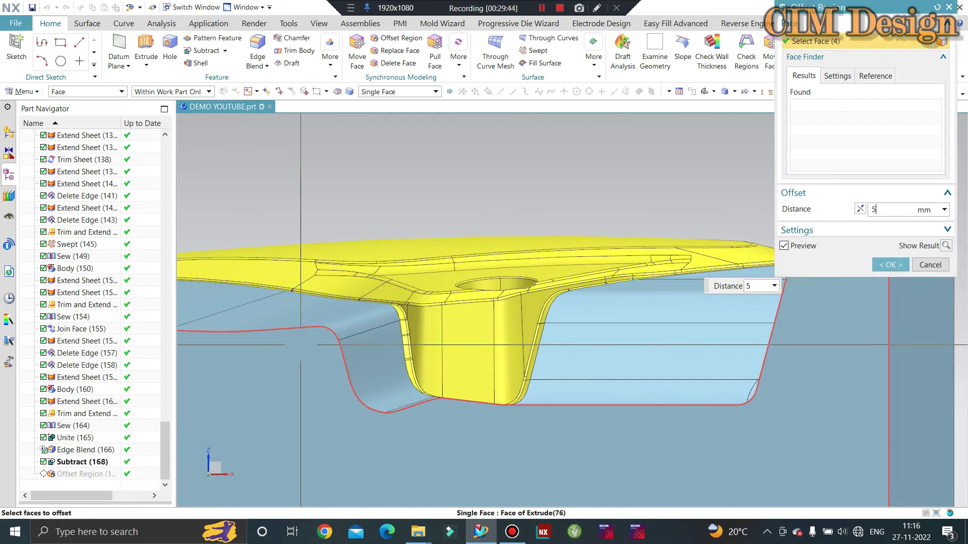
mouse_move(486, 328)
middle_mouse_down()
mouse_move(557, 288)
mouse_move(650, 305)
mouse_move(665, 299)
middle_mouse_up()
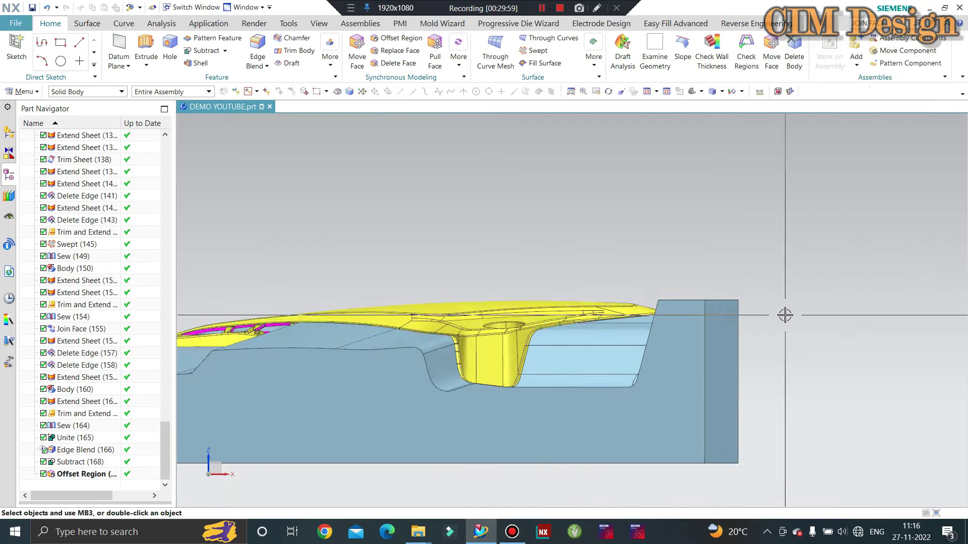
key("Home")
mouse_move(795, 336)
middle_mouse_down()
mouse_move(761, 285)
mouse_move(572, 335)
mouse_move(508, 223)
mouse_move(476, 264)
middle_mouse_up()
scroll(467, 341, "down", 3)
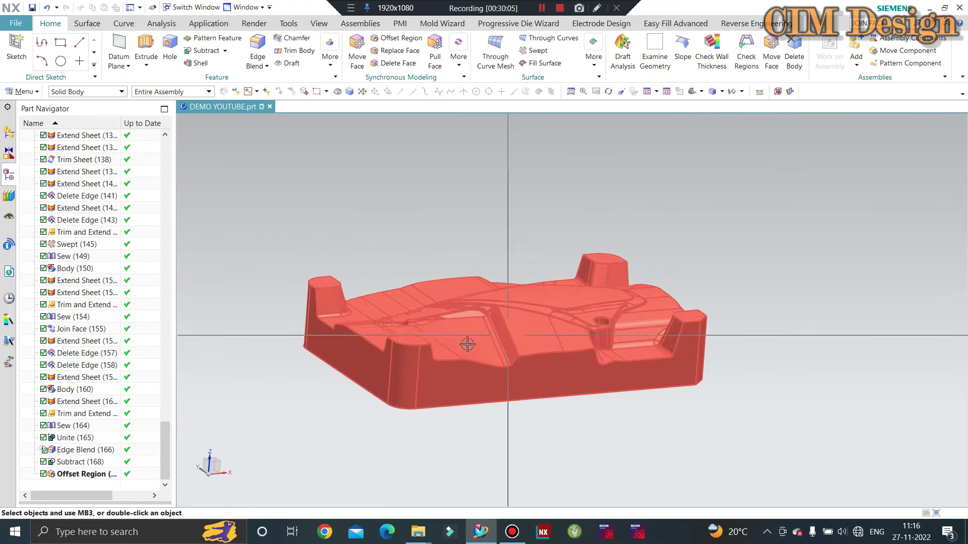
middle_click_drag(467, 341, 424, 297)
Step: Offset the mold block's front face by 12 mm
left_click(406, 45)
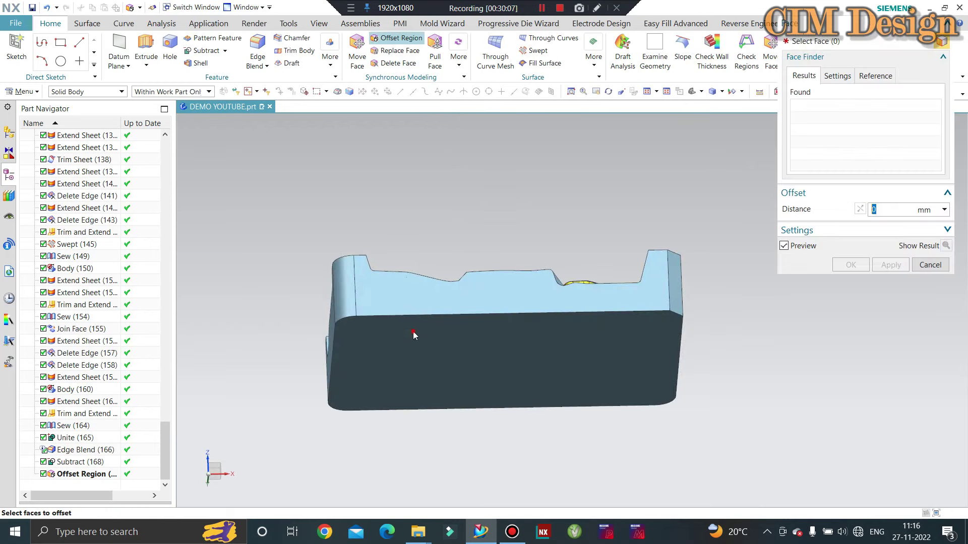
key("Escape")
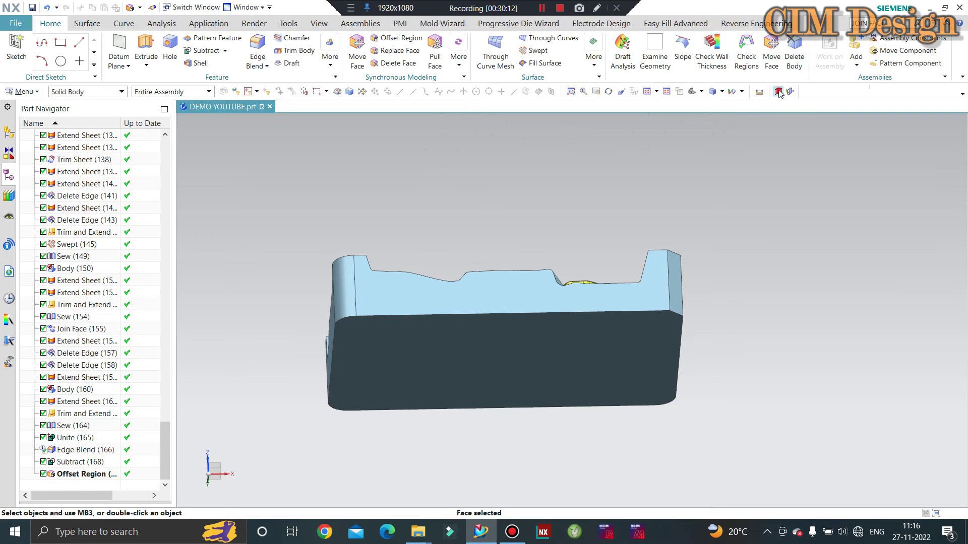
left_click(527, 298)
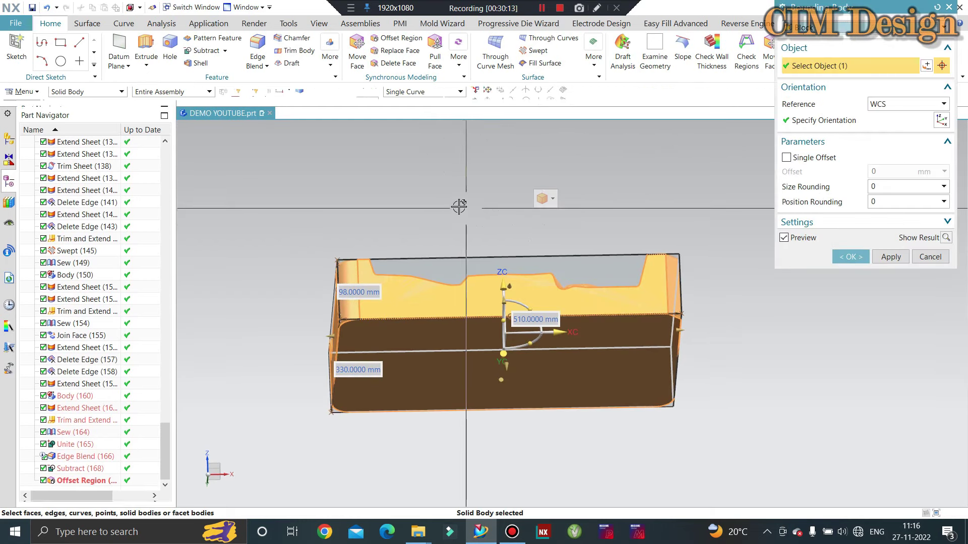
key("F8")
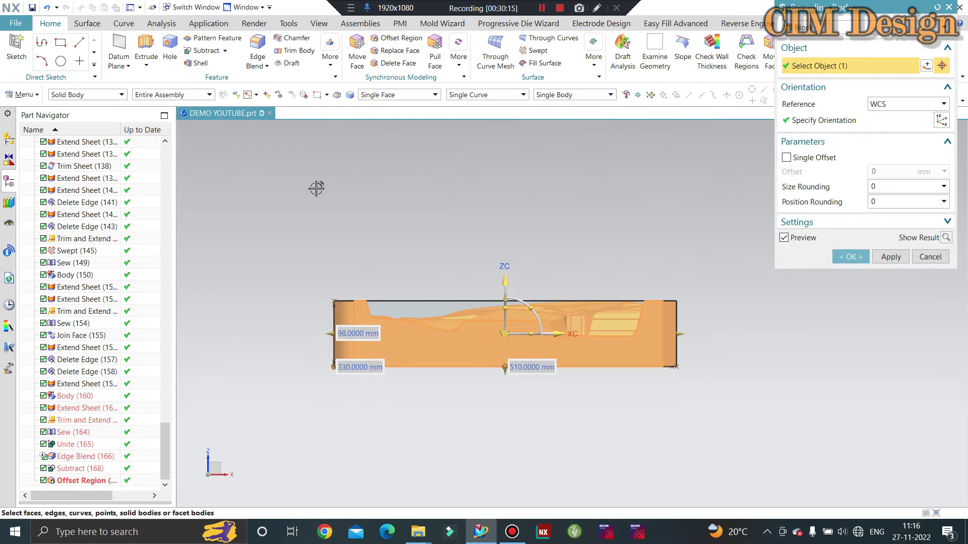
key("Escape")
mouse_move(624, 227)
middle_mouse_down()
mouse_move(506, 218)
mouse_move(504, 201)
mouse_move(508, 252)
middle_mouse_up()
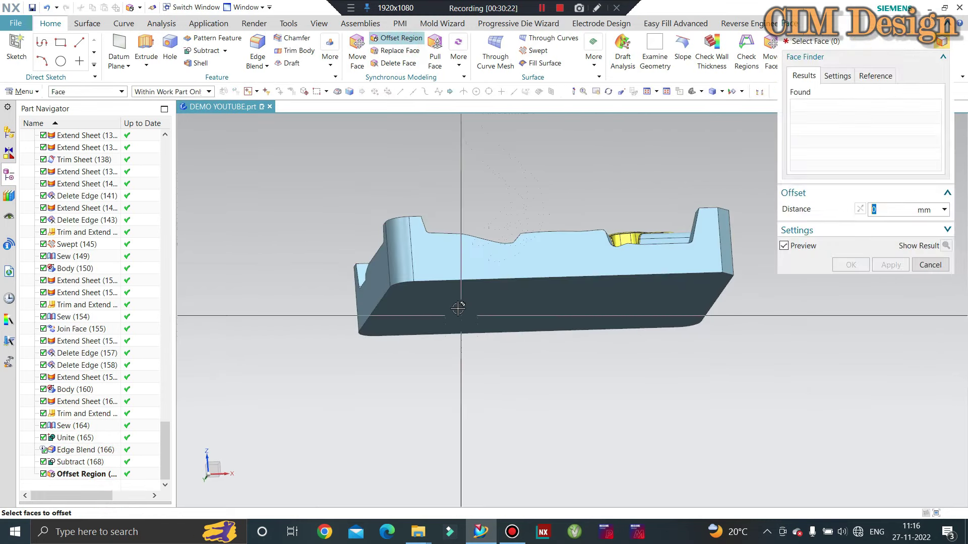
left_click(719, 282)
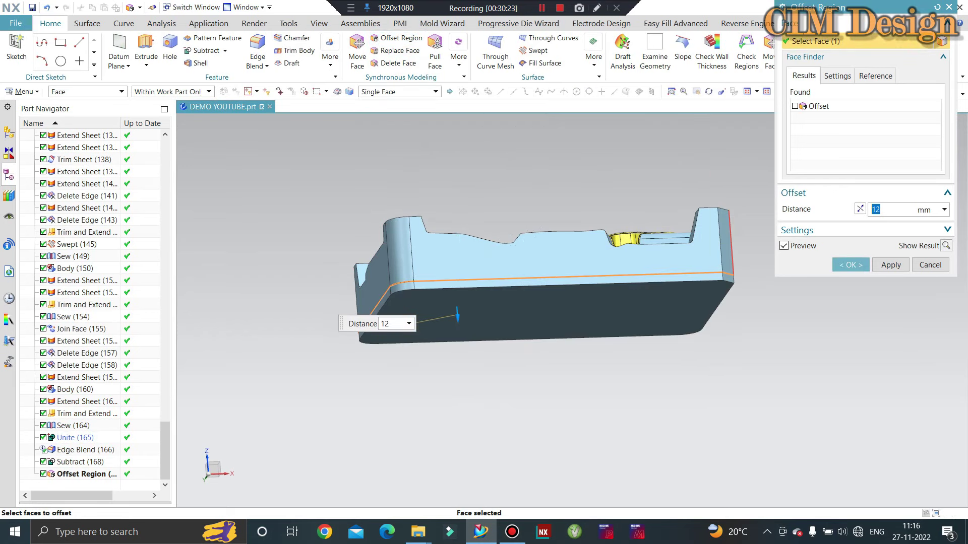
middle_click(709, 293)
mouse_move(709, 293)
middle_mouse_down()
mouse_move(694, 345)
mouse_move(819, 391)
mouse_move(830, 356)
middle_mouse_up()
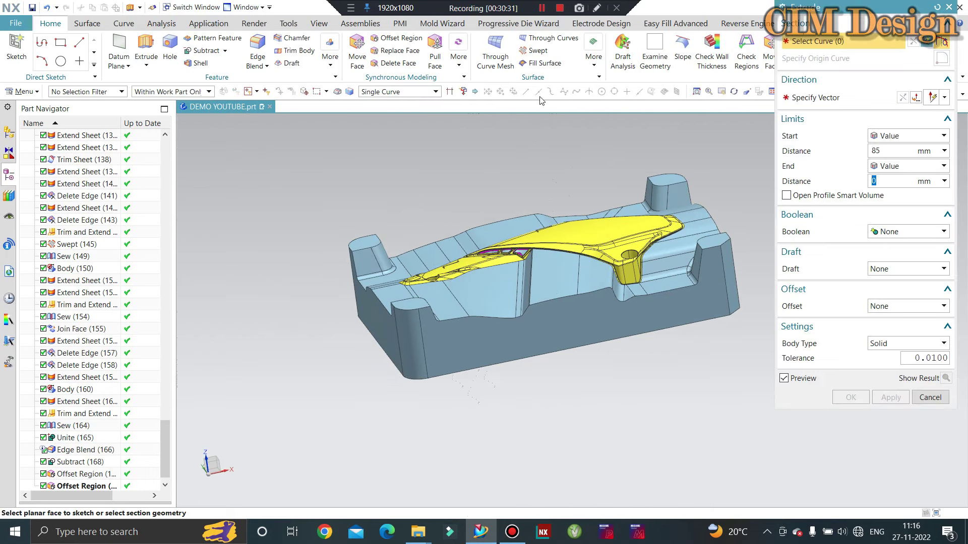
Step: Select the block's full bottom edge loop using the Tangent Curves rule
left_click(398, 94)
left_click(392, 127)
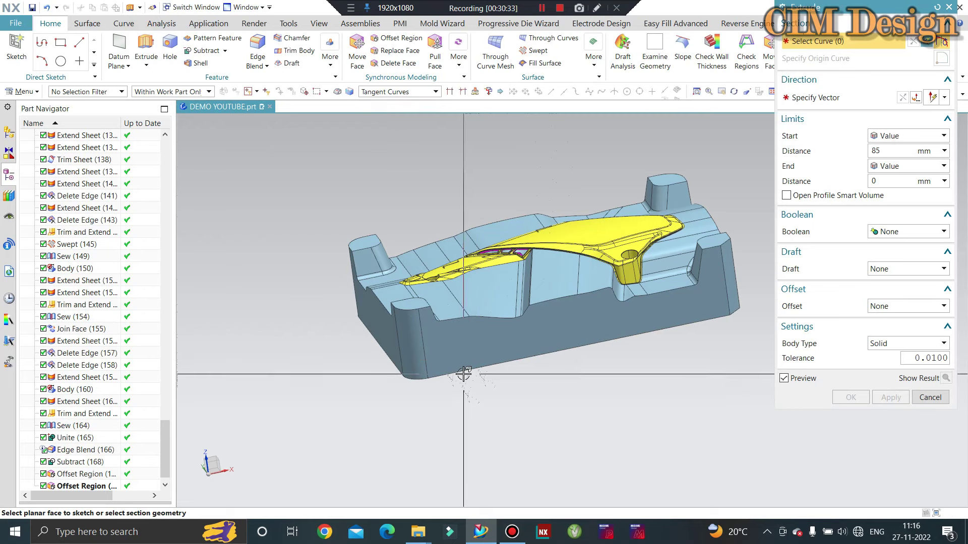
left_click(463, 374)
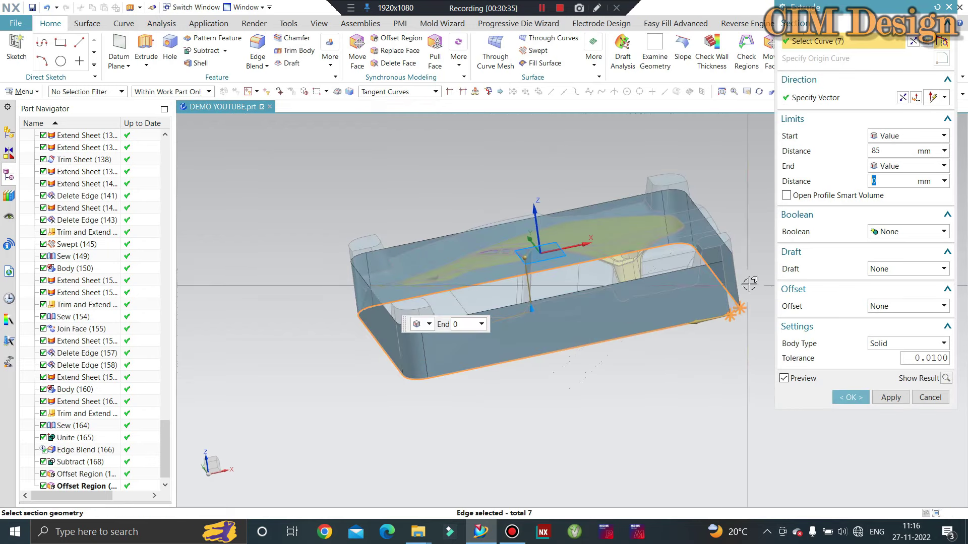
scroll(739, 298, "up", 2)
scroll(731, 302, "up", 2)
left_click(724, 305)
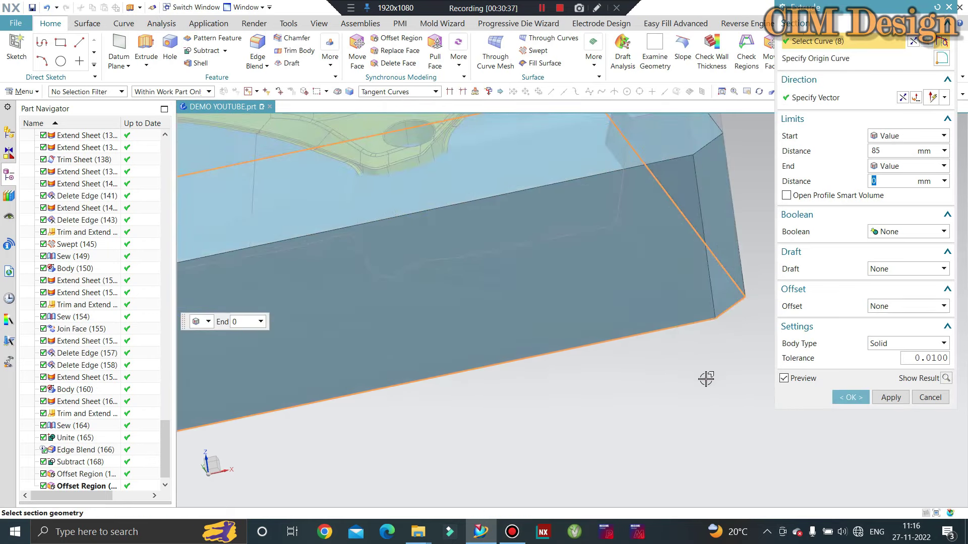
scroll(524, 222, "down", 3)
key("ctrl+alt+f")
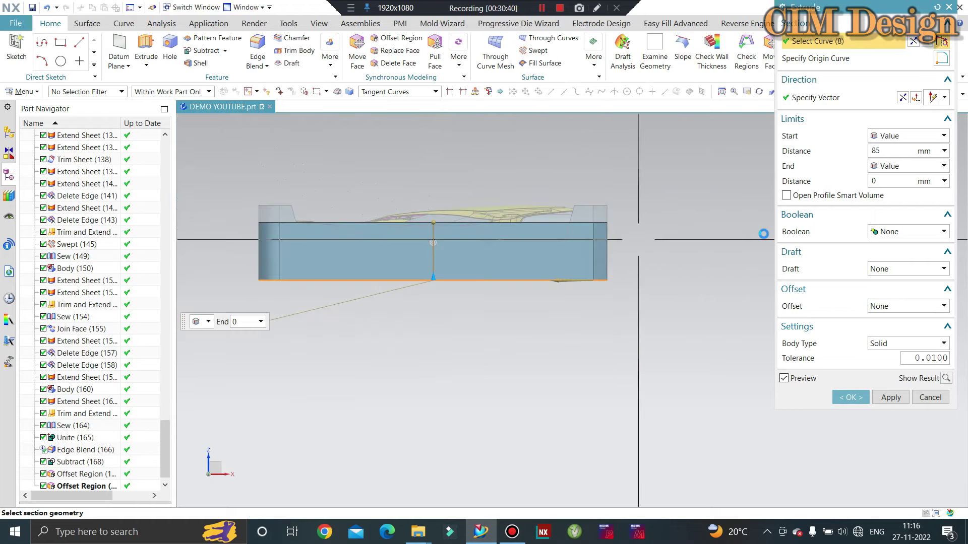
Step: Set the extrusion start distance to 160 mm and apply it
left_click(888, 152)
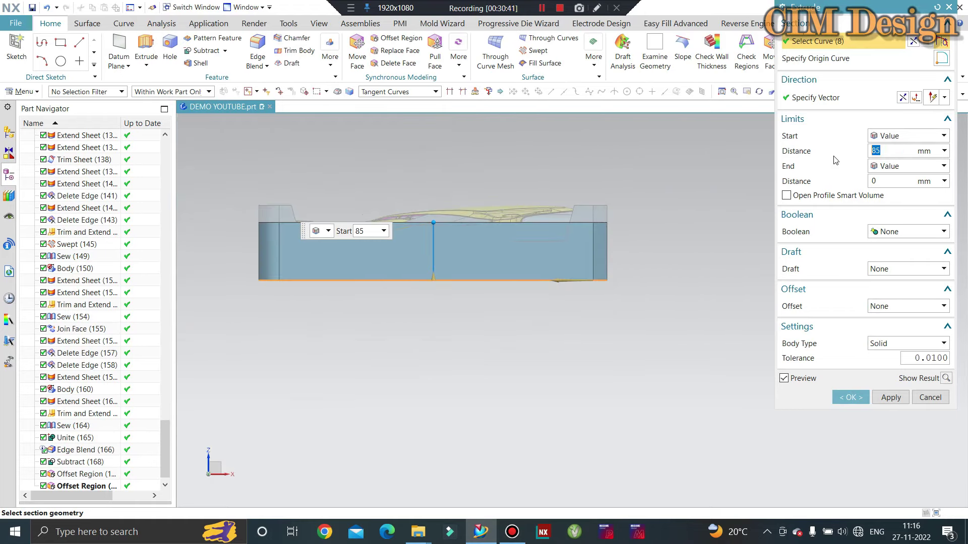
type("120")
type("150")
key("Return")
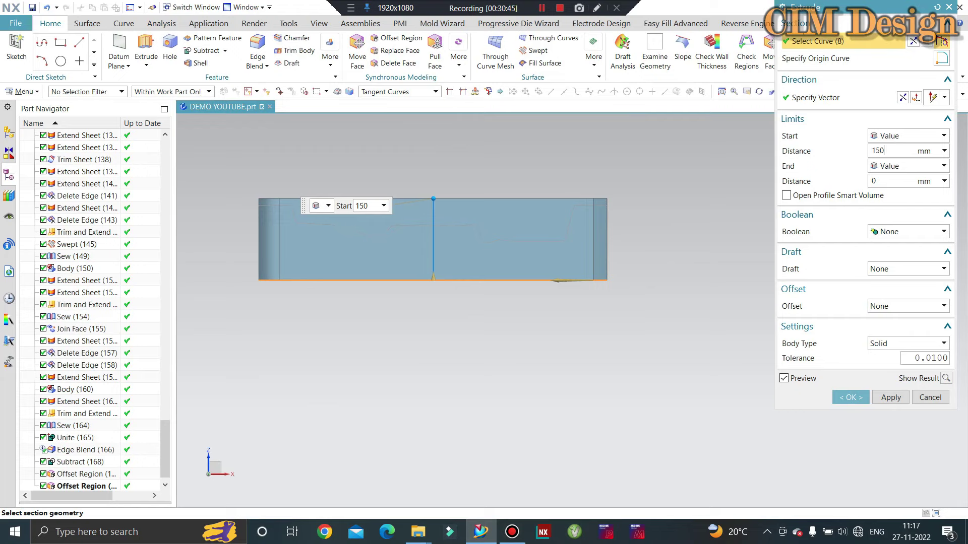
key("Return")
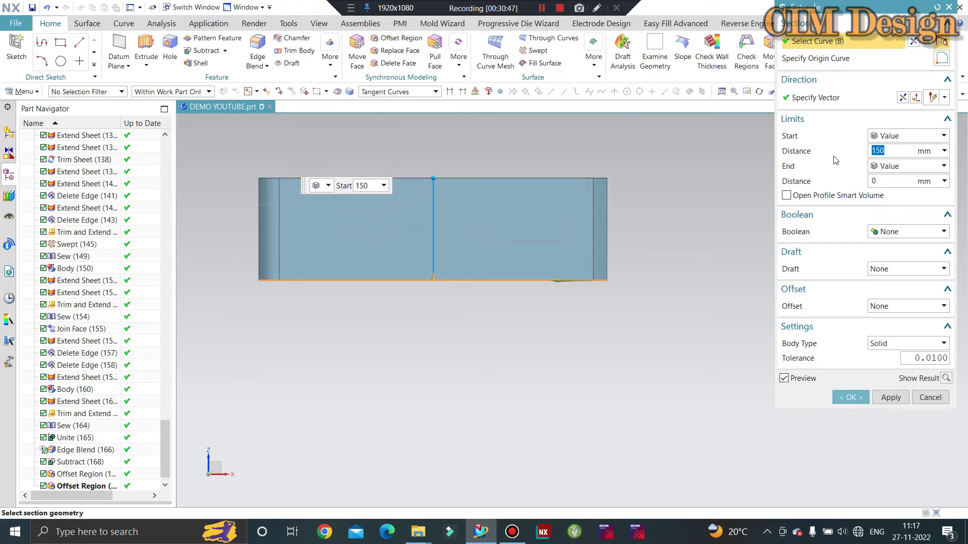
type("160")
key("Return")
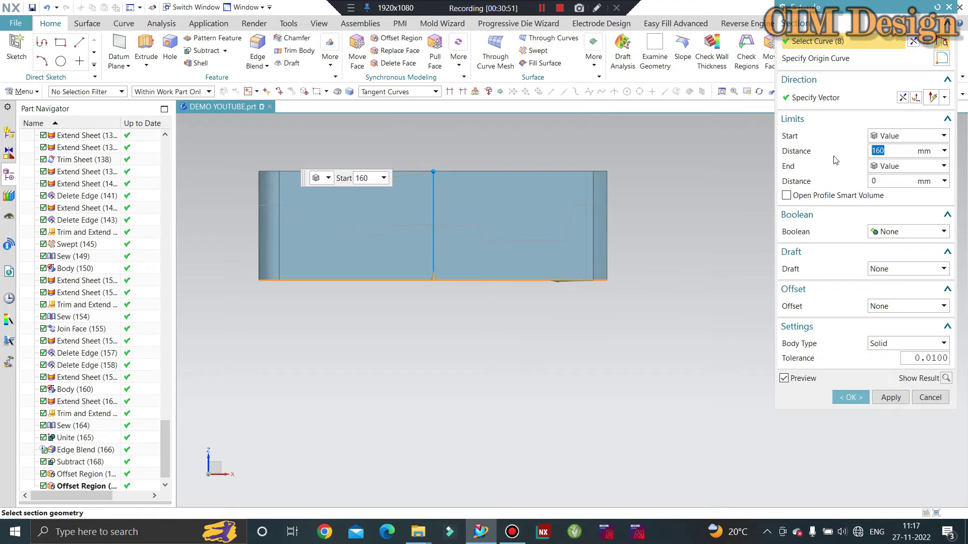
left_click(852, 398)
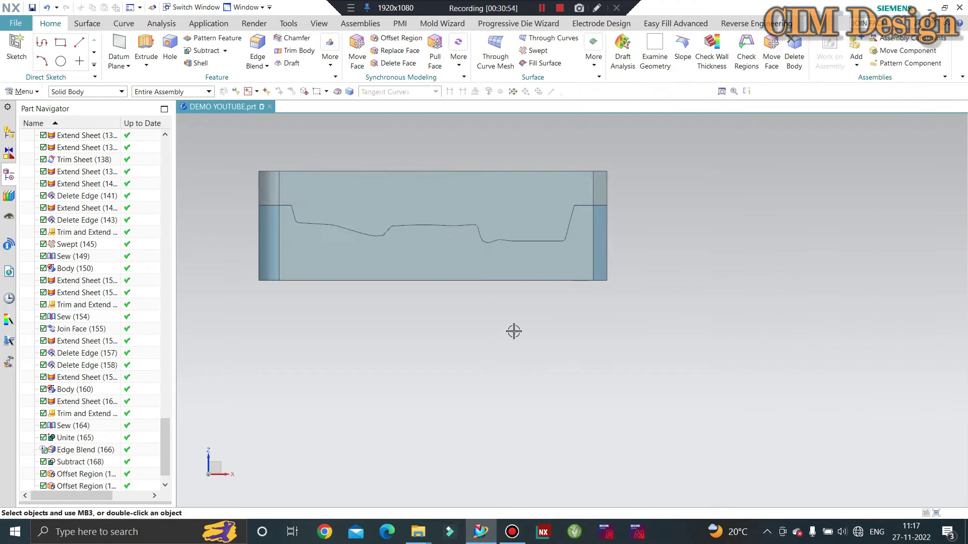
Step: Subtract the lower block from the extruded solid, then show the hidden part body
left_click(199, 52)
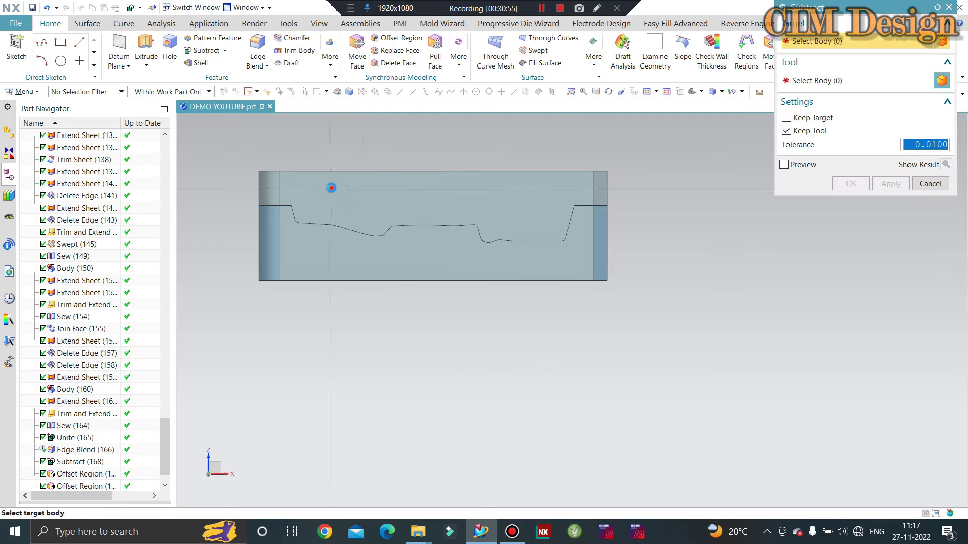
left_click(330, 187)
left_click(274, 231)
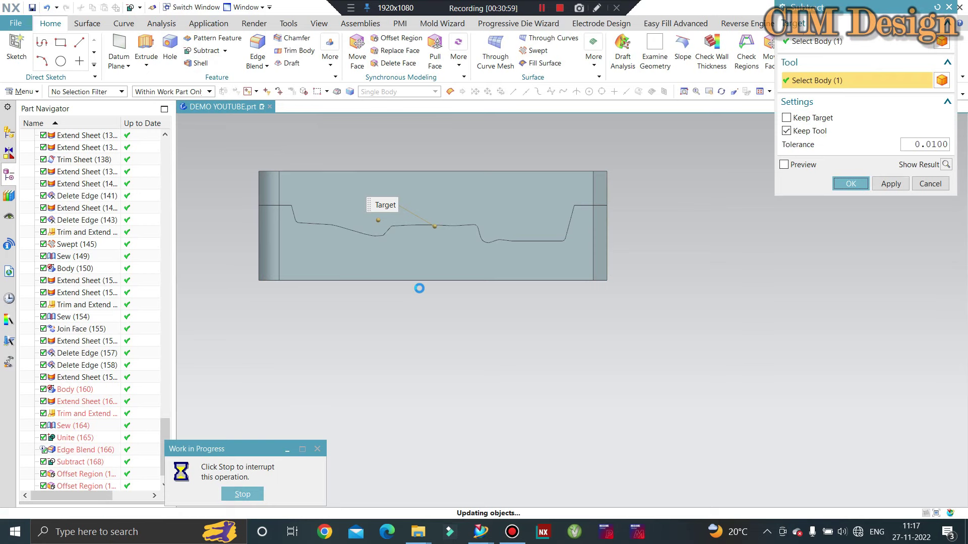
mouse_move(410, 252)
middle_mouse_down()
mouse_move(460, 192)
mouse_move(516, 287)
middle_mouse_up()
key("ctrl+shift+k")
scroll(516, 287, "down", 3)
scroll(516, 287, "up", 5)
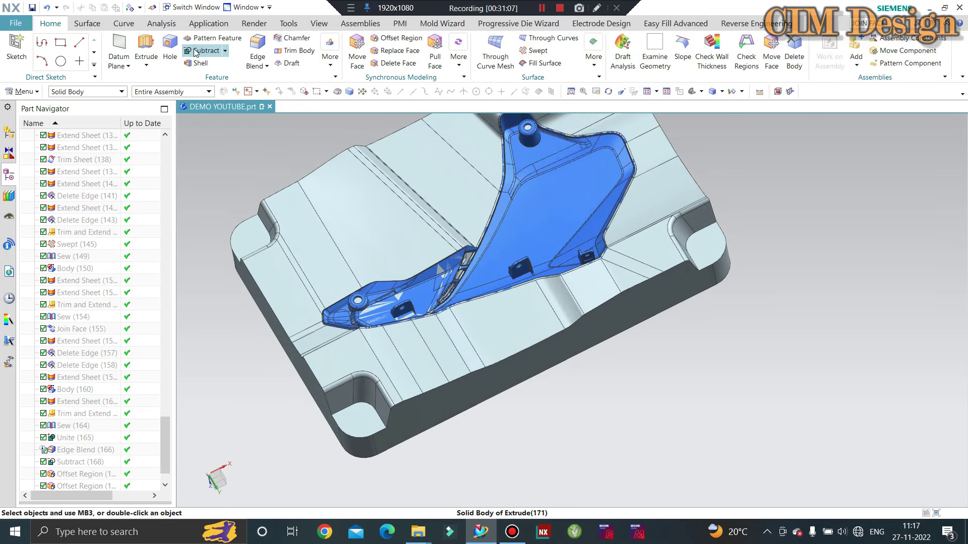
Step: Subtract the part from the mold block to cut its cavity pocket
left_click(195, 51)
left_click(416, 133)
left_click(588, 255)
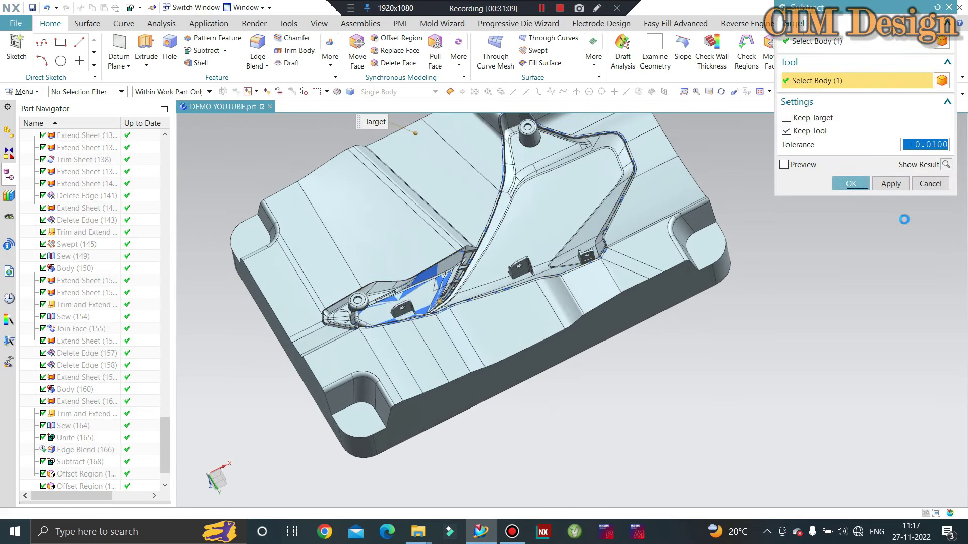
left_click(850, 183)
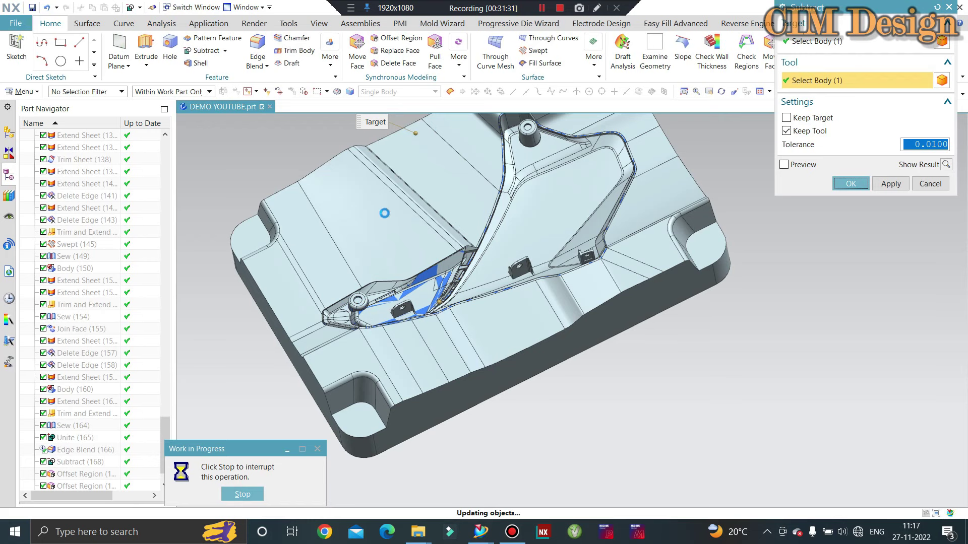
scroll(654, 283, "down", 2)
scroll(524, 269, "up", 3)
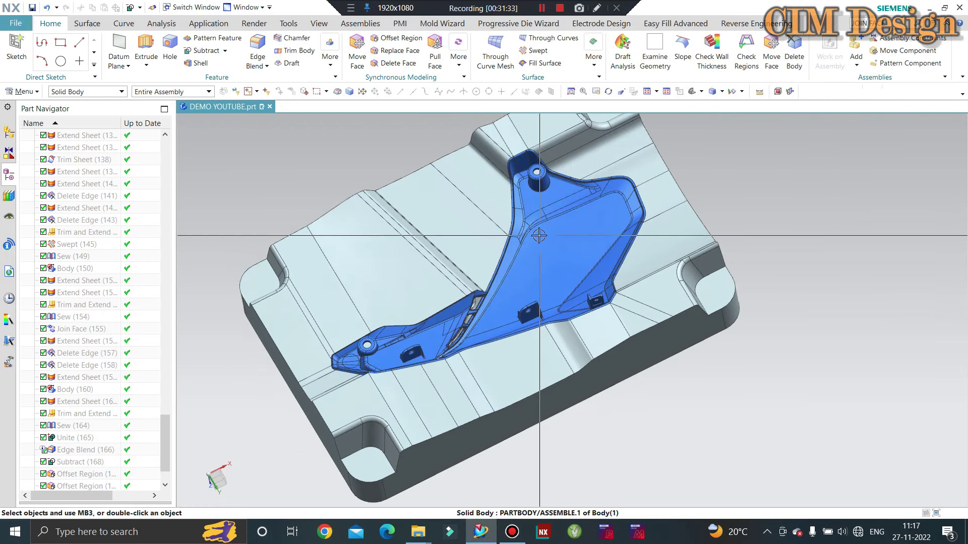
scroll(524, 269, "down", 1)
middle_click_drag(524, 270, 519, 263)
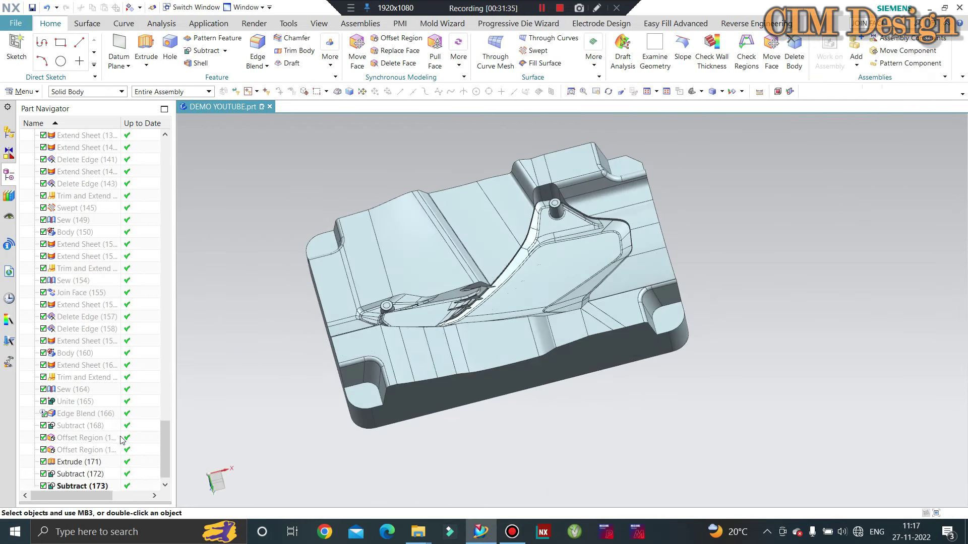
Step: Give the latest Subtract feature's cut faces their own yellow colour
scroll(87, 478, "down", 2)
right_click(86, 473)
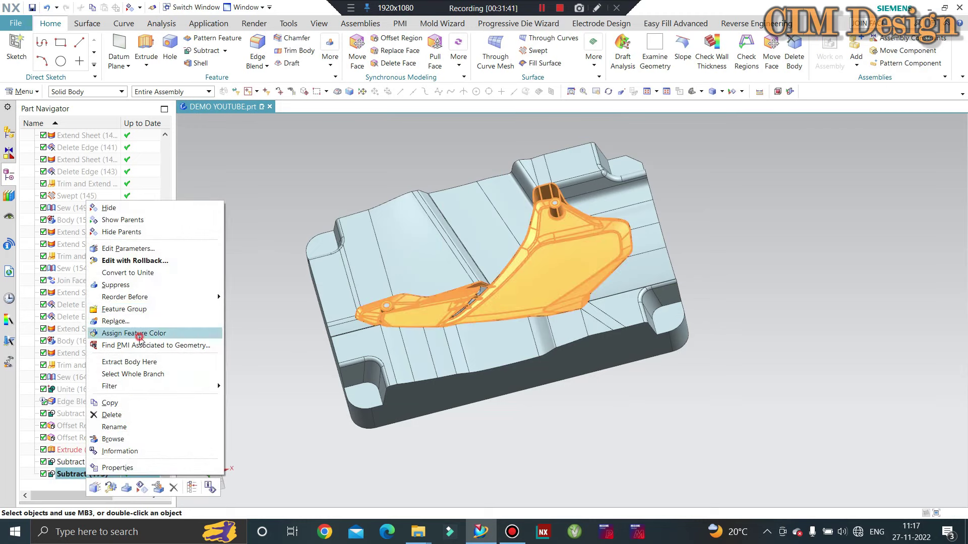
left_click(137, 334)
left_click(815, 97)
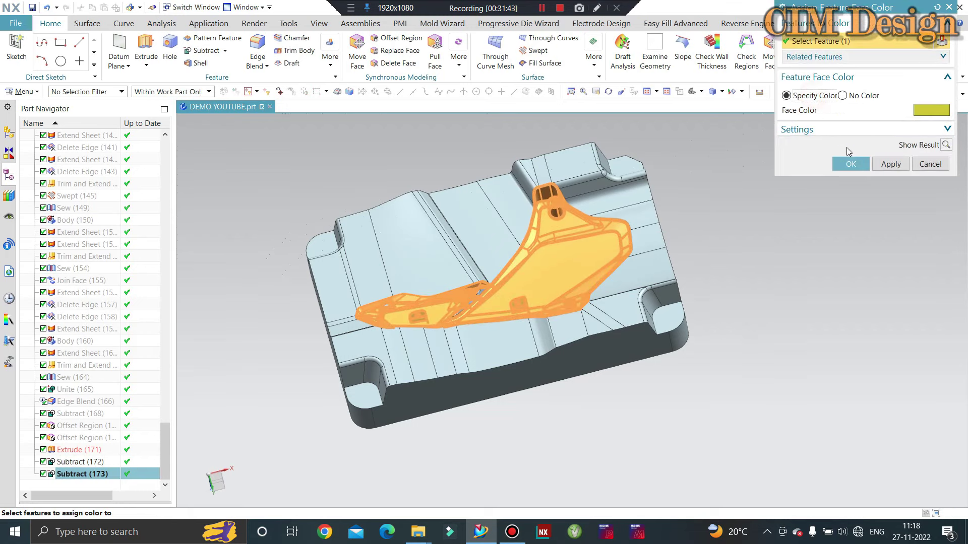
left_click(853, 162)
Step: Orbit and zoom around the yellow slots, ending on a view of the whole mold plate
mouse_move(698, 188)
middle_mouse_down()
mouse_move(717, 228)
mouse_move(691, 194)
middle_mouse_up()
scroll(497, 342, "down", 3)
scroll(475, 272, "down", 3)
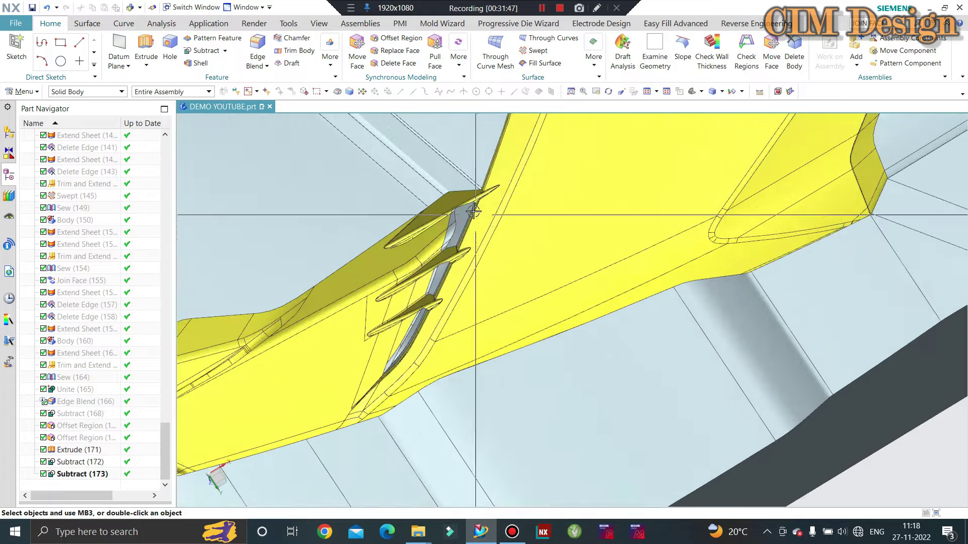
scroll(454, 203, "down", 3)
scroll(454, 203, "down", 2)
middle_click_drag(436, 216, 504, 172)
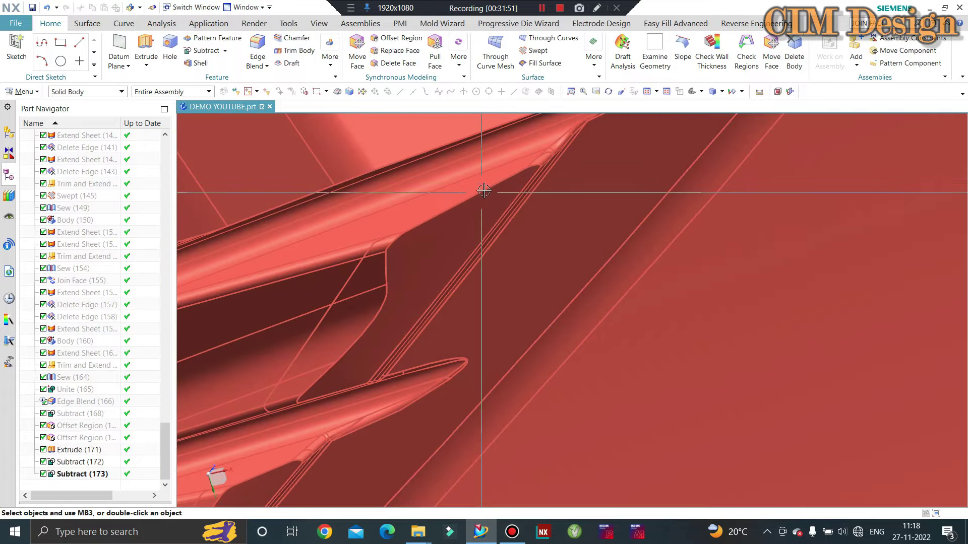
scroll(504, 171, "up", 3)
mouse_move(460, 205)
middle_mouse_down()
mouse_move(465, 158)
mouse_move(408, 297)
middle_mouse_up()
scroll(363, 295, "down", 3)
scroll(349, 274, "down", 3)
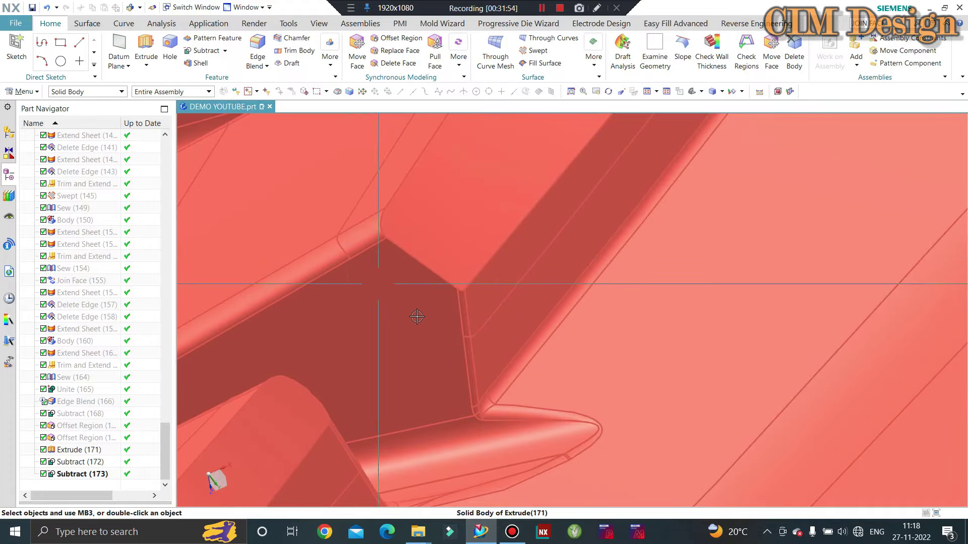
scroll(439, 283, "up", 3)
scroll(437, 290, "up", 2)
middle_click_drag(437, 289, 437, 329)
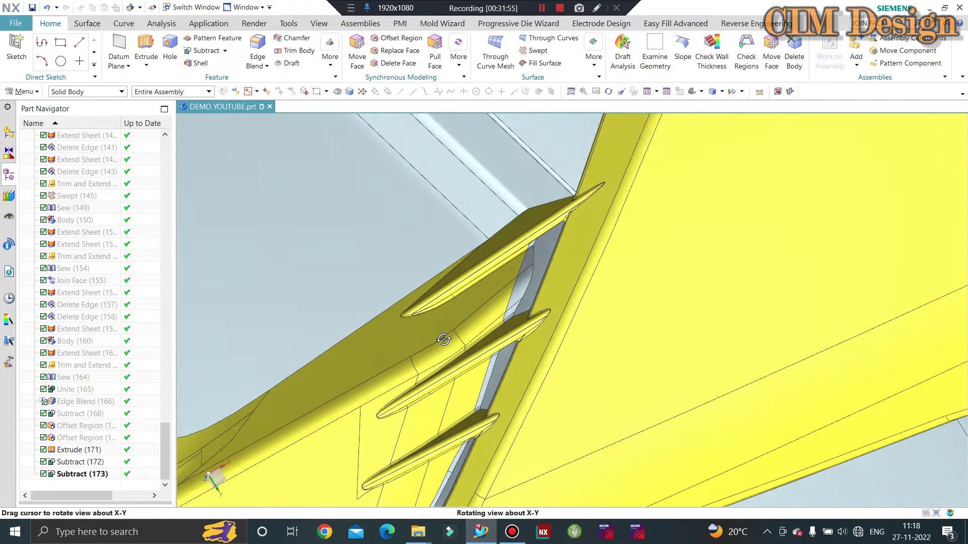
scroll(436, 328, "down", 2)
scroll(473, 249, "down", 2)
mouse_move(518, 339)
middle_mouse_down()
mouse_move(537, 251)
mouse_move(538, 271)
middle_mouse_up()
scroll(534, 262, "down", 2)
scroll(549, 255, "down", 2)
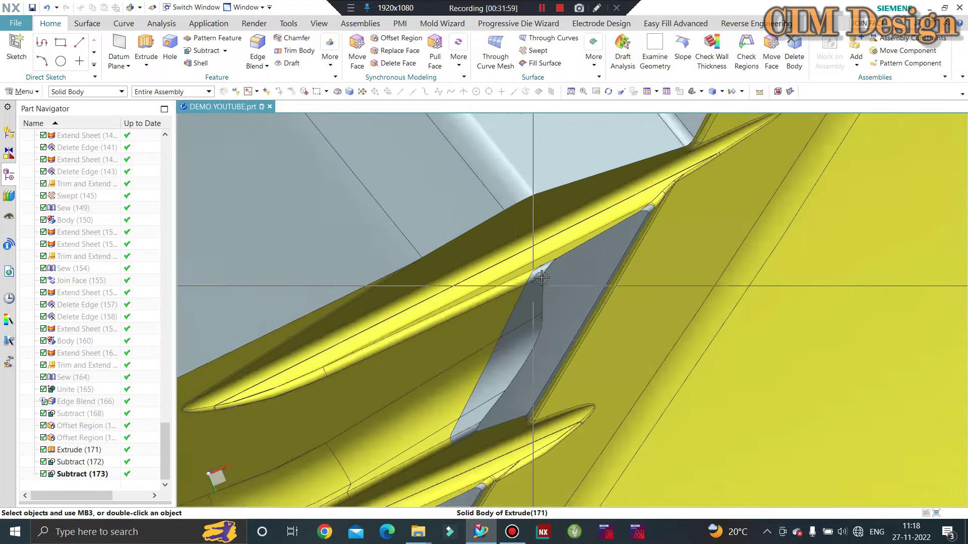
scroll(568, 246, "down", 3)
scroll(568, 246, "up", 3)
scroll(568, 245, "up", 2)
scroll(568, 245, "up", 3)
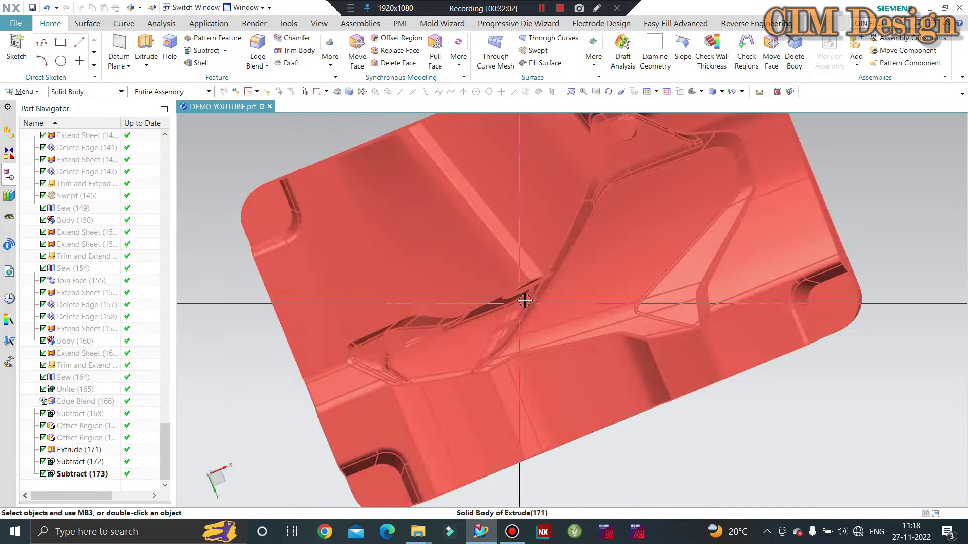
mouse_move(568, 246)
middle_mouse_down()
mouse_move(519, 256)
mouse_move(535, 302)
mouse_move(479, 177)
middle_mouse_up()
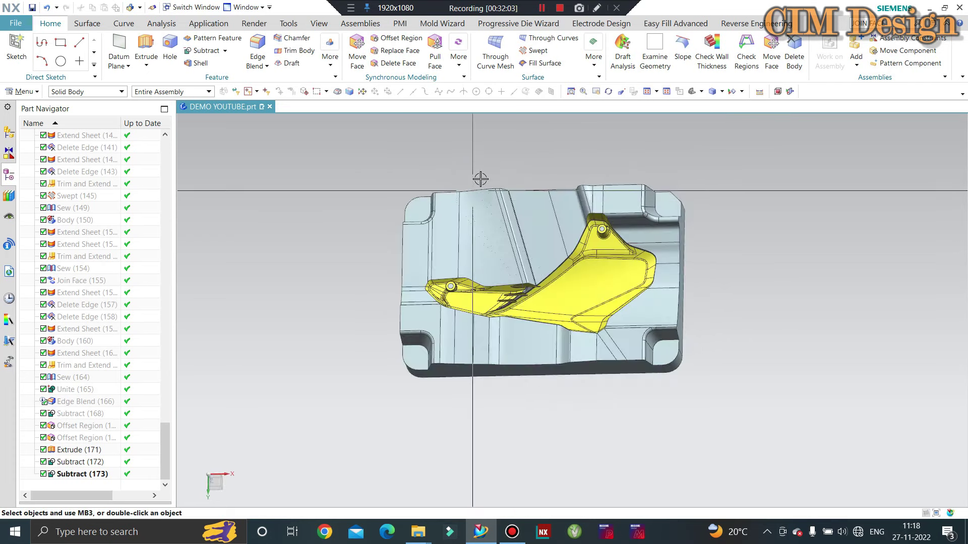
scroll(450, 189, "down", 3)
Step: Cancel the Extrude command and undo the last change
key("x")
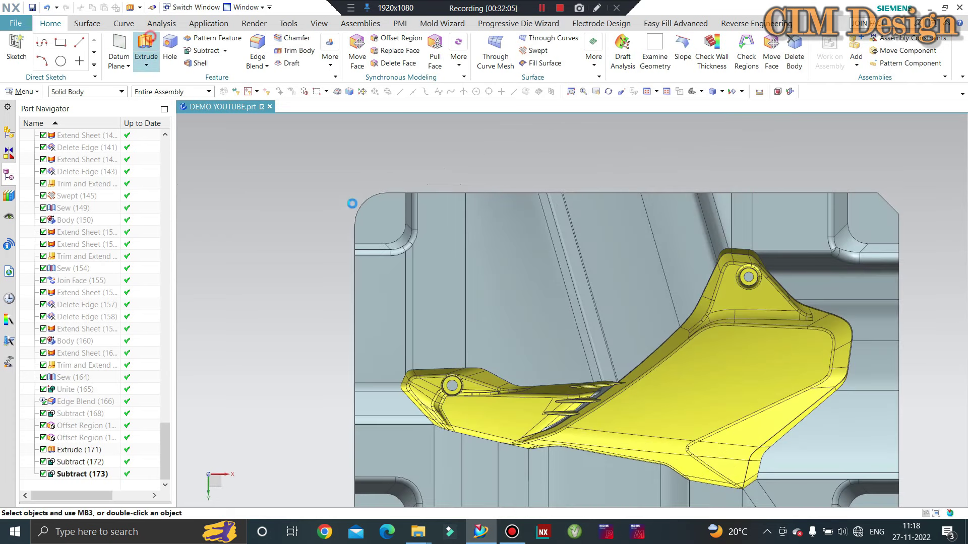
key("Escape")
key("ctrl+z")
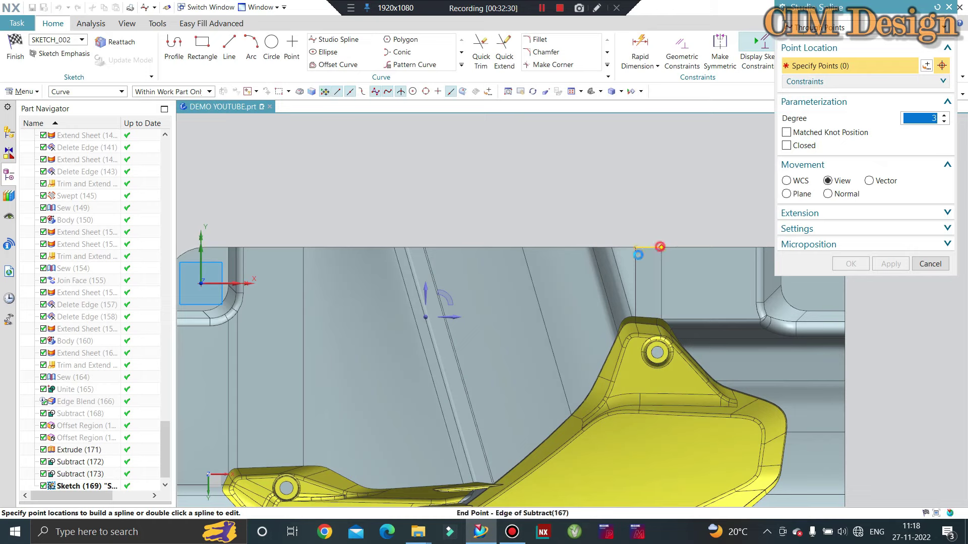
Step: Begin a Studio Spline on the plate, placing points from the top edge down to the lower left
left_click(590, 296)
left_click(661, 247)
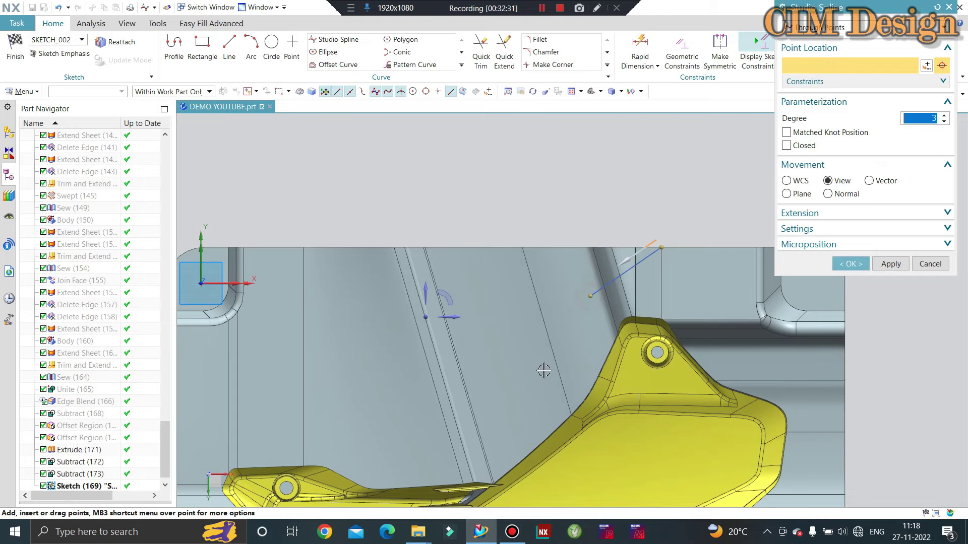
left_click(519, 393)
left_click(431, 436)
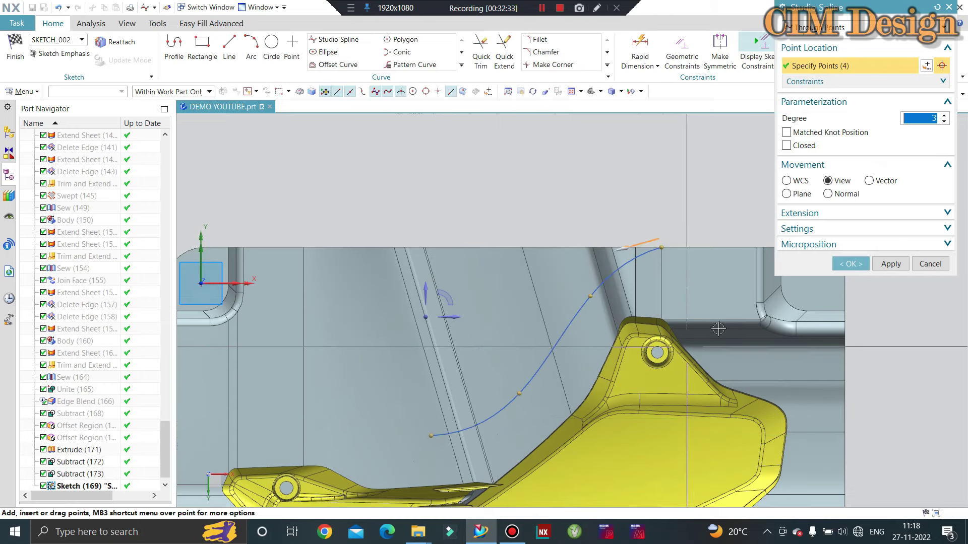
scroll(719, 329, "down", 1)
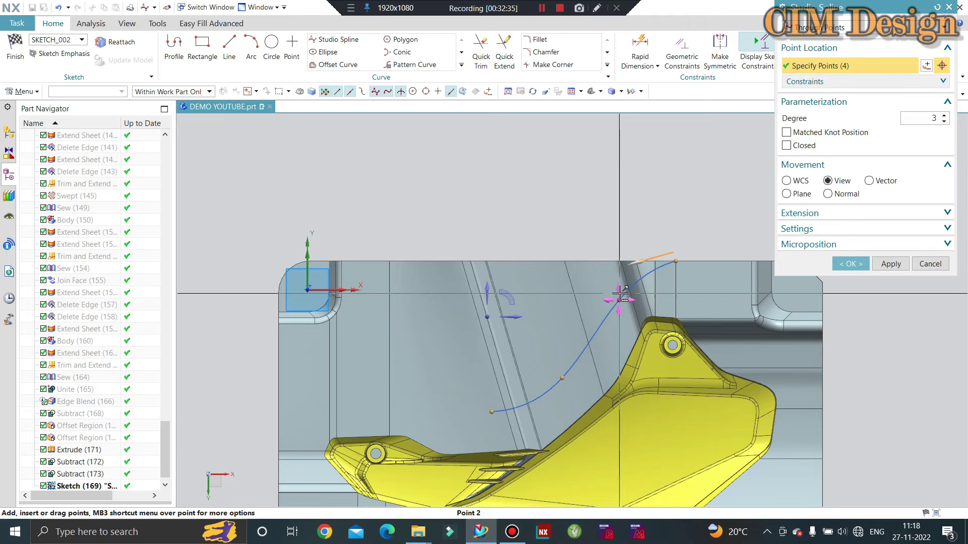
right_click(618, 309)
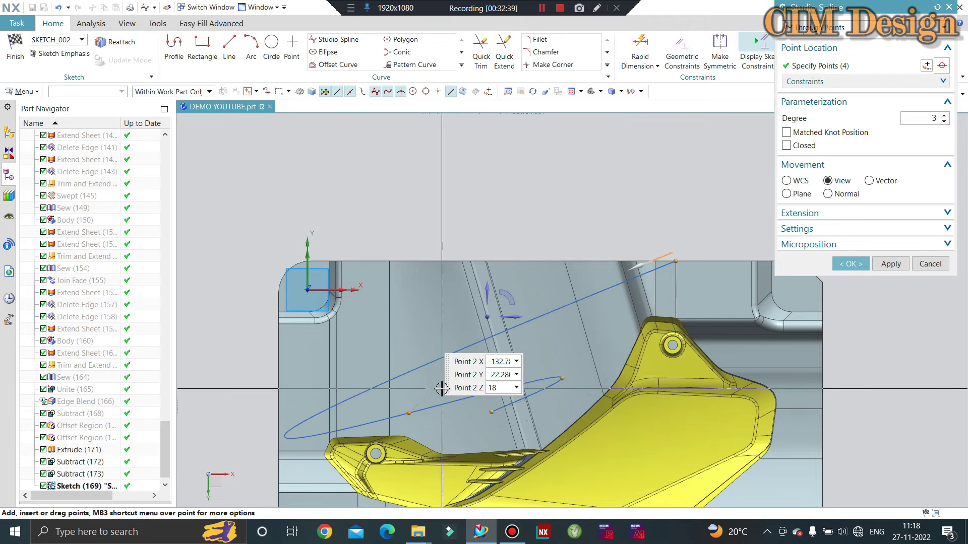
key("Escape")
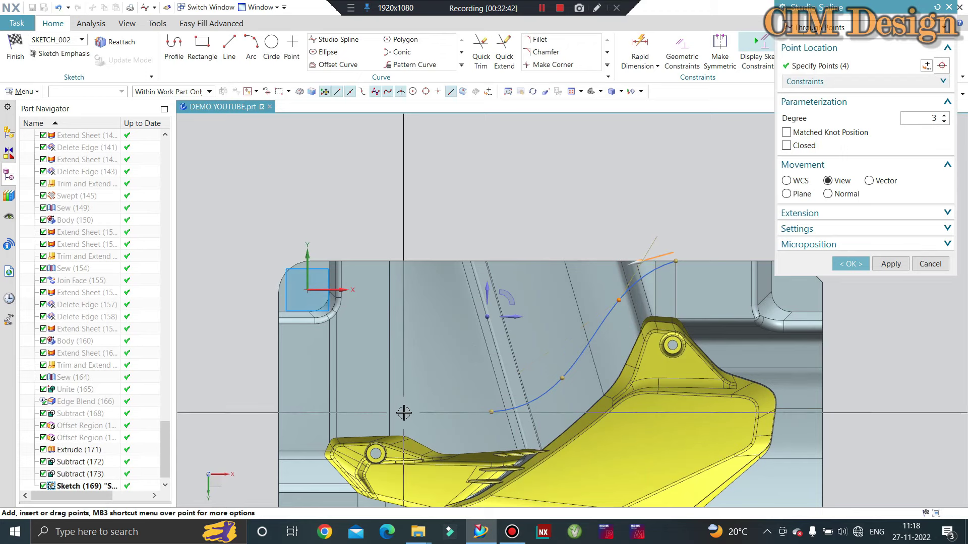
Step: Finish the seven-point spline, curving it up the left side to end on the top edge
left_click(620, 300)
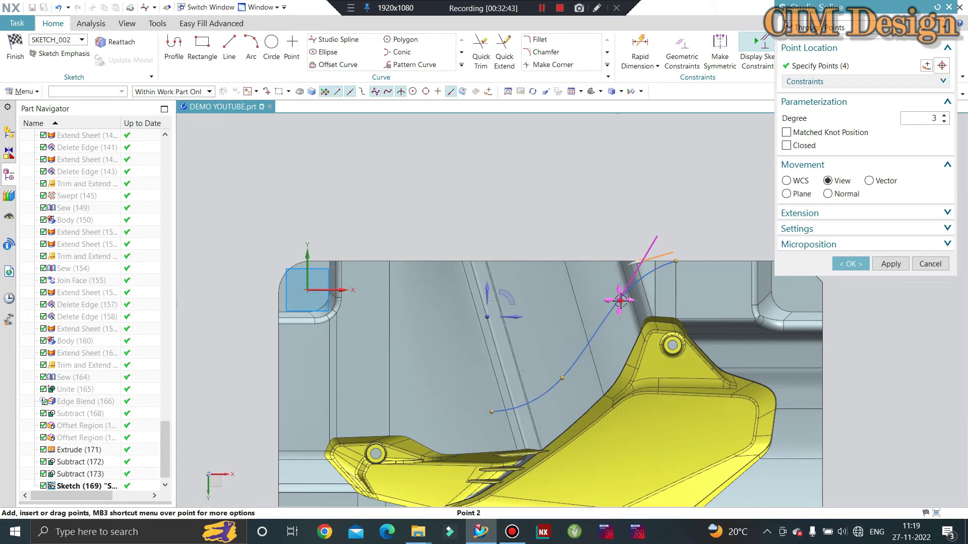
left_click(419, 408)
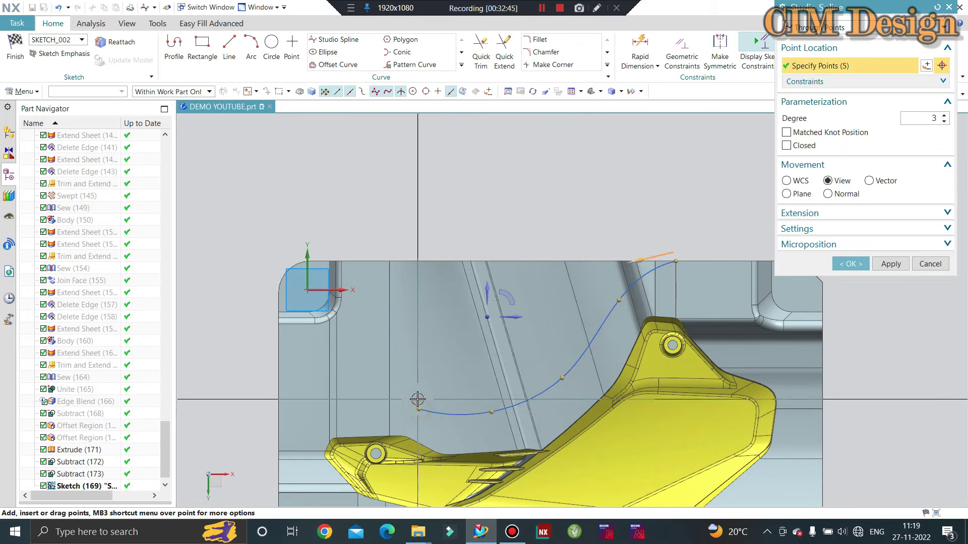
left_click(381, 339)
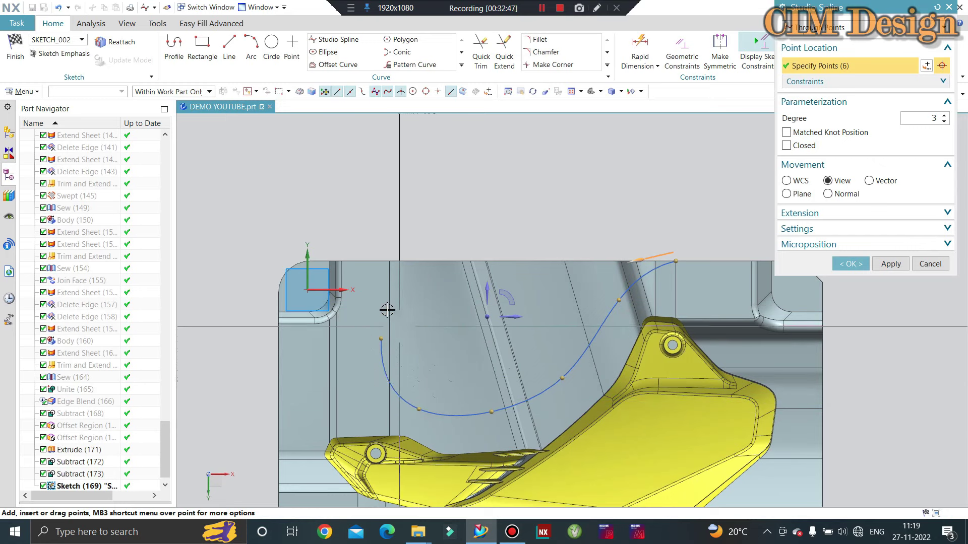
left_click(369, 270)
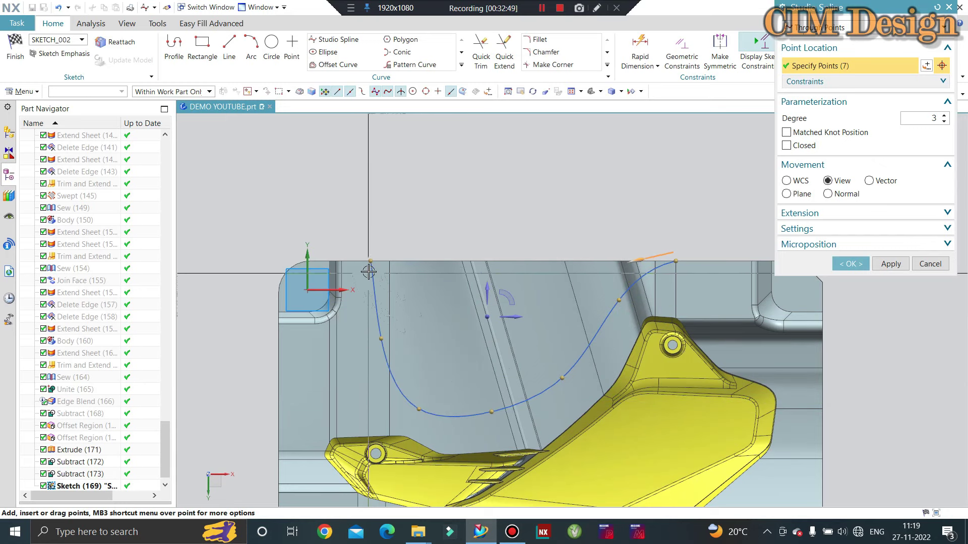
left_click_drag(374, 321, 375, 315)
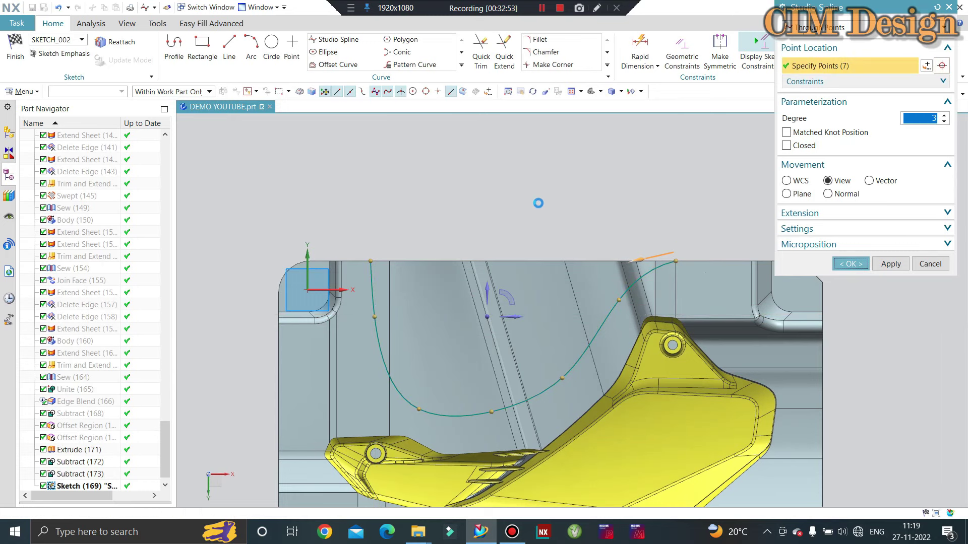
scroll(651, 259, "up", 1)
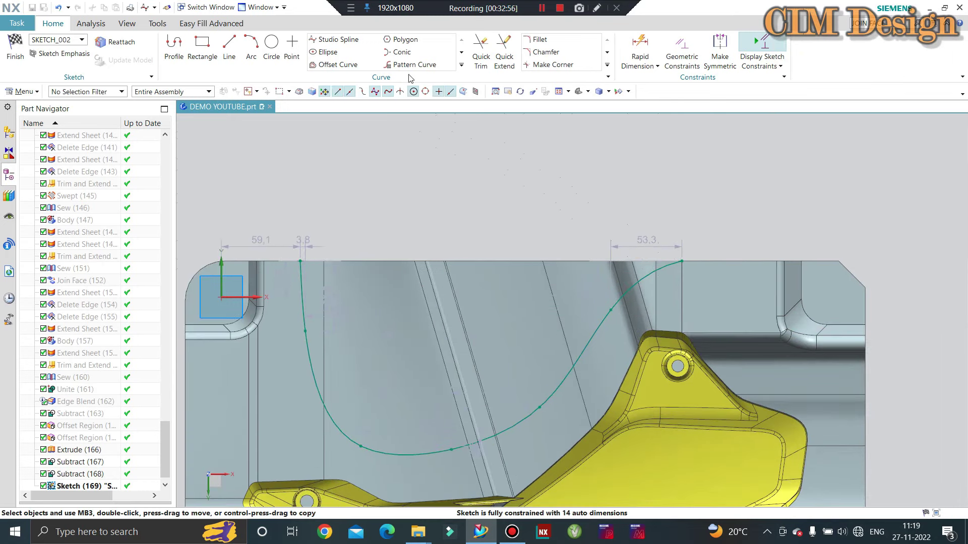
Step: Abandon a dimension attempt and drag the spline's lowest point upward to reshape it
key("d")
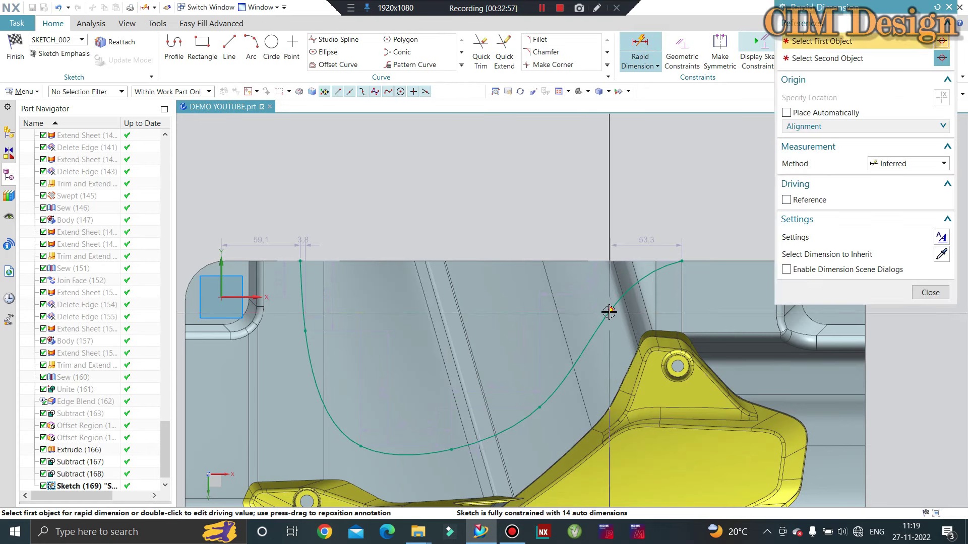
left_click(609, 310)
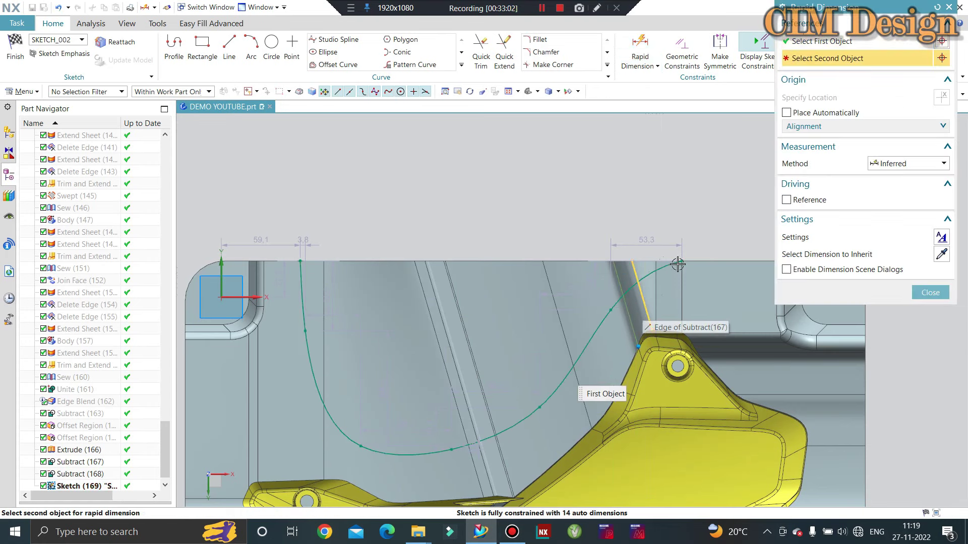
scroll(672, 268, "down", 1)
scroll(631, 247, "down", 1)
key("Escape")
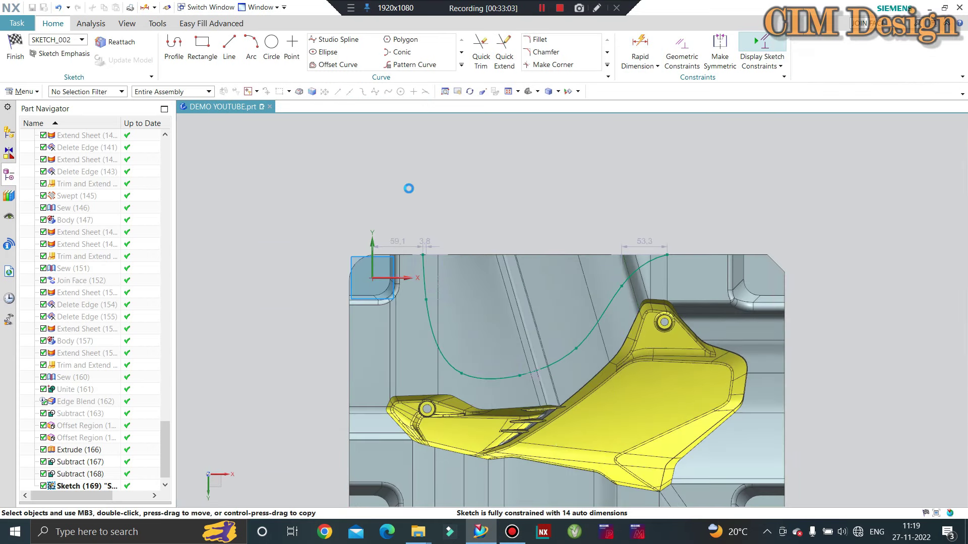
middle_click_drag(409, 188, 350, 159, "shift")
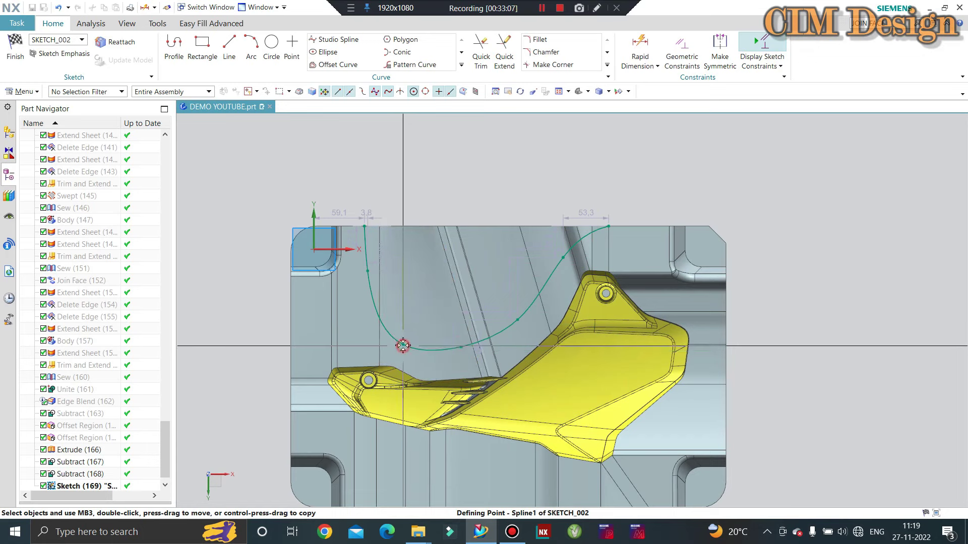
left_click_drag(403, 346, 404, 339)
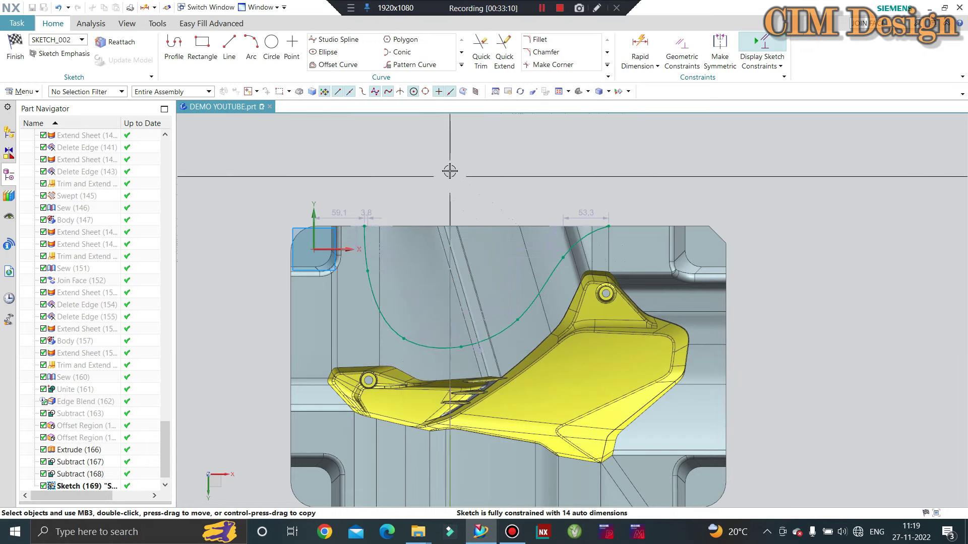
Step: Draw a straight line along the top edge joining the spline's two ends
left_click(229, 50)
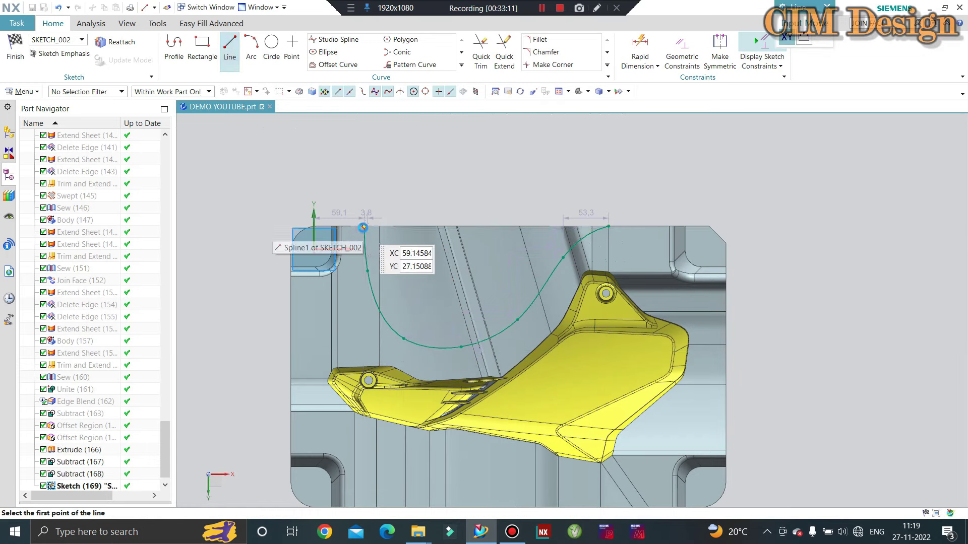
left_click(364, 227)
left_click(608, 226)
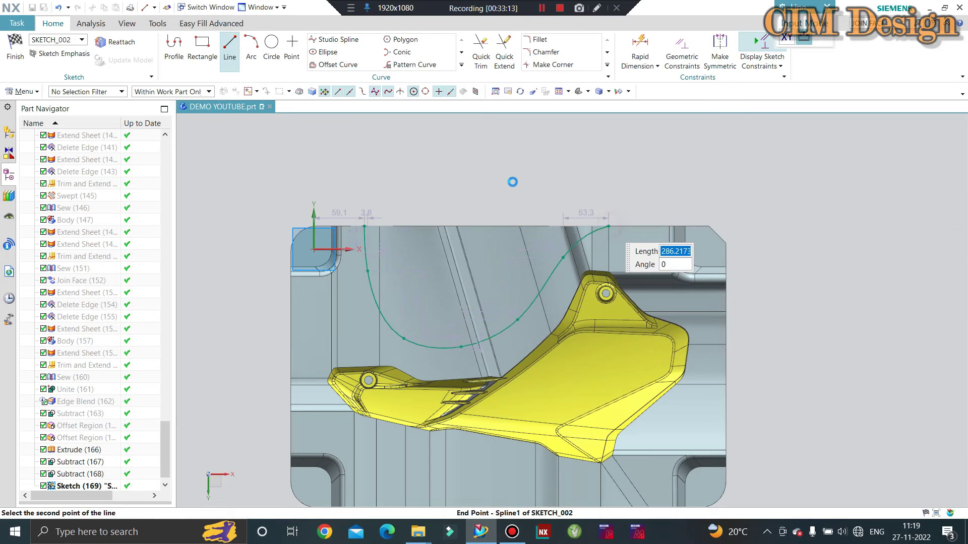
key("Escape")
middle_click_drag(627, 335, 572, 249, "shift")
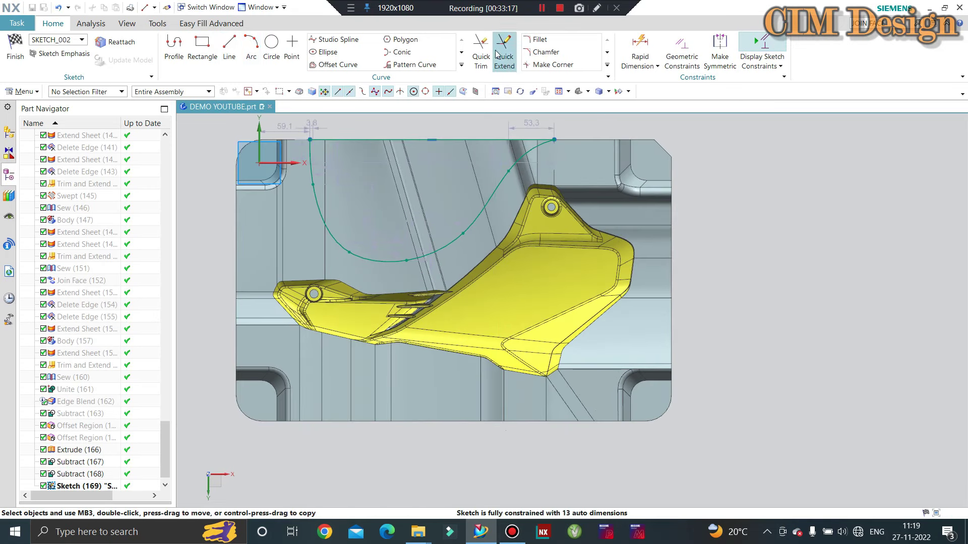
left_click(337, 39)
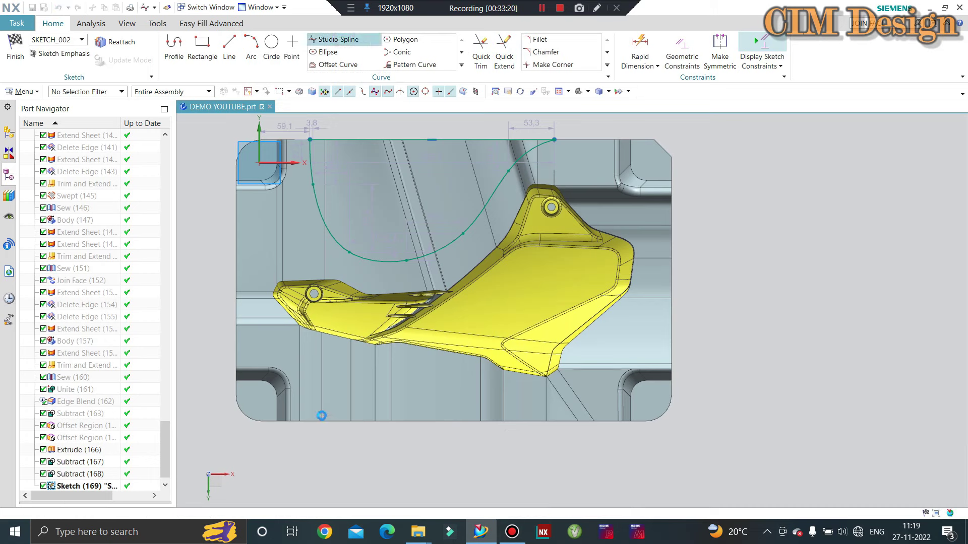
Step: Sketch a four-point spline arching along the plate's bottom edge
left_click(321, 420)
left_click(416, 391)
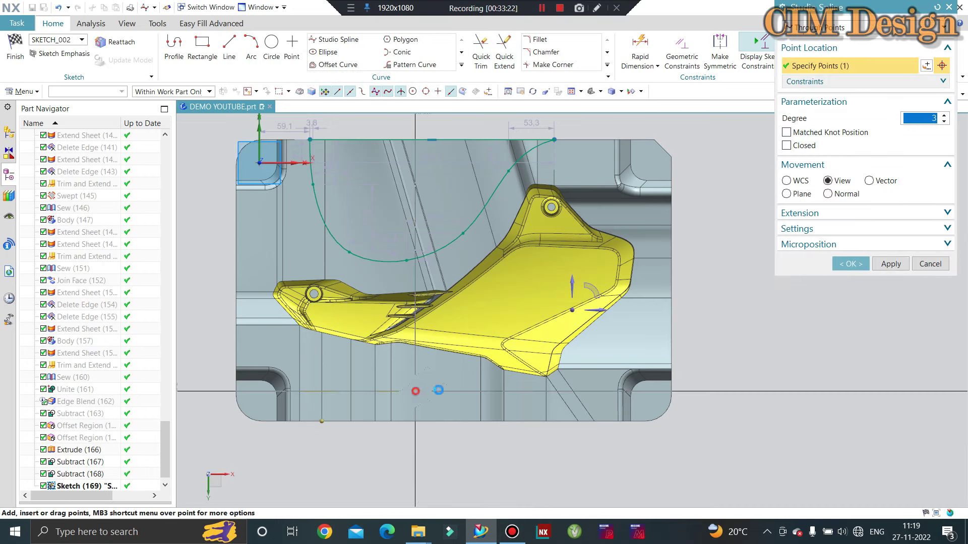
left_click(488, 392)
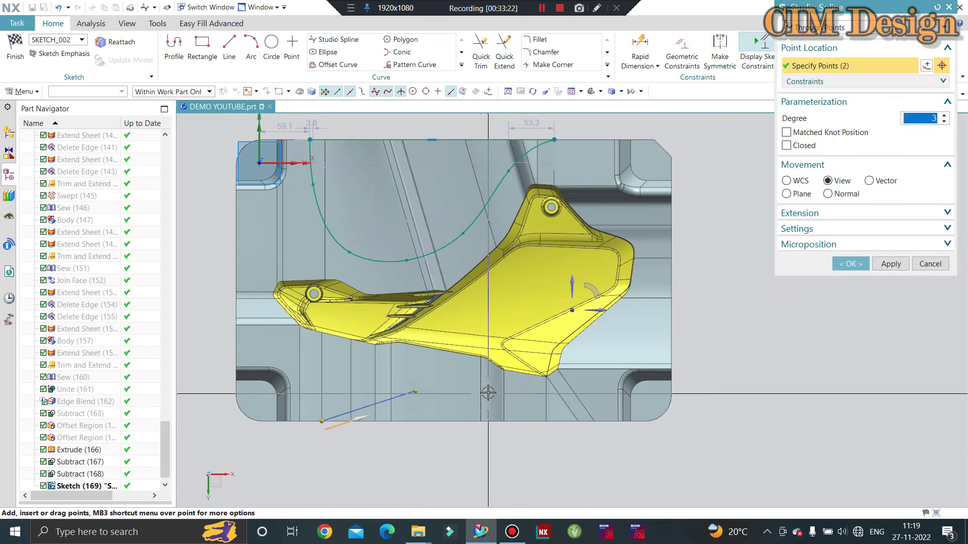
left_click(589, 421)
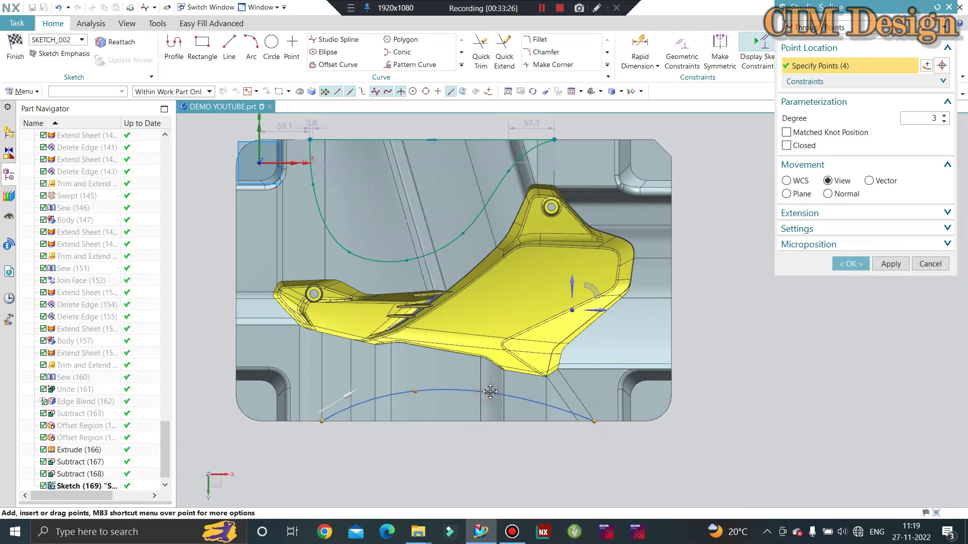
left_click_drag(498, 391, 504, 391)
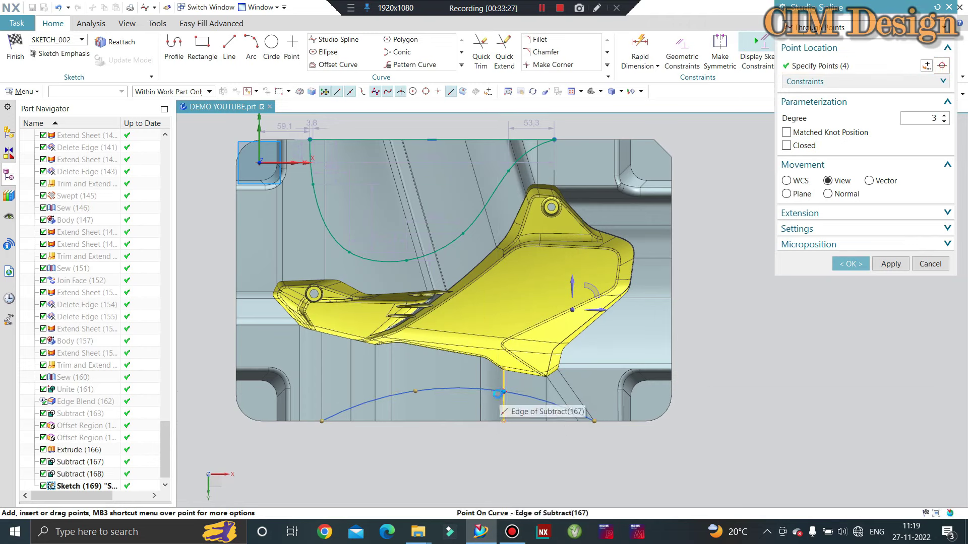
Step: Close the bottom spline with a roughly 319 mm straight line between its ends
left_click(235, 45)
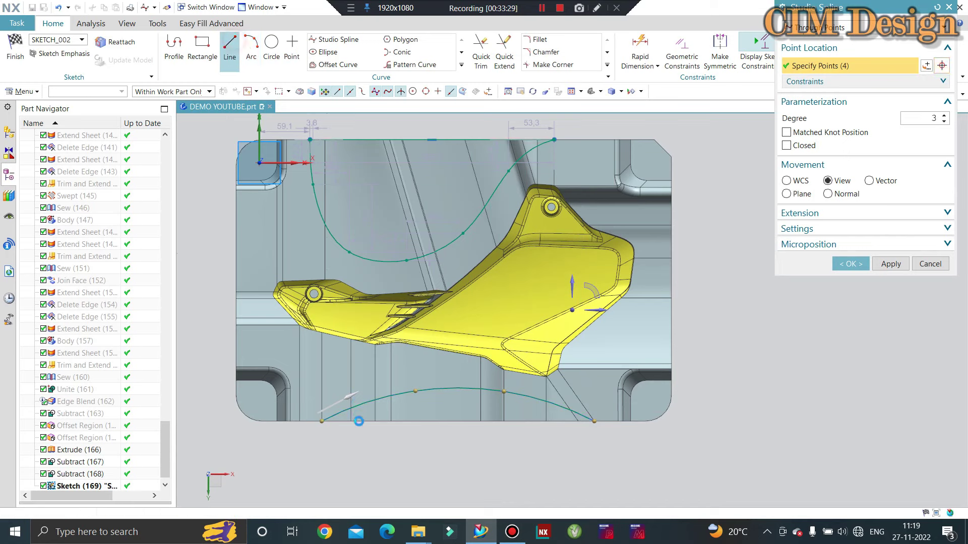
left_click(322, 422)
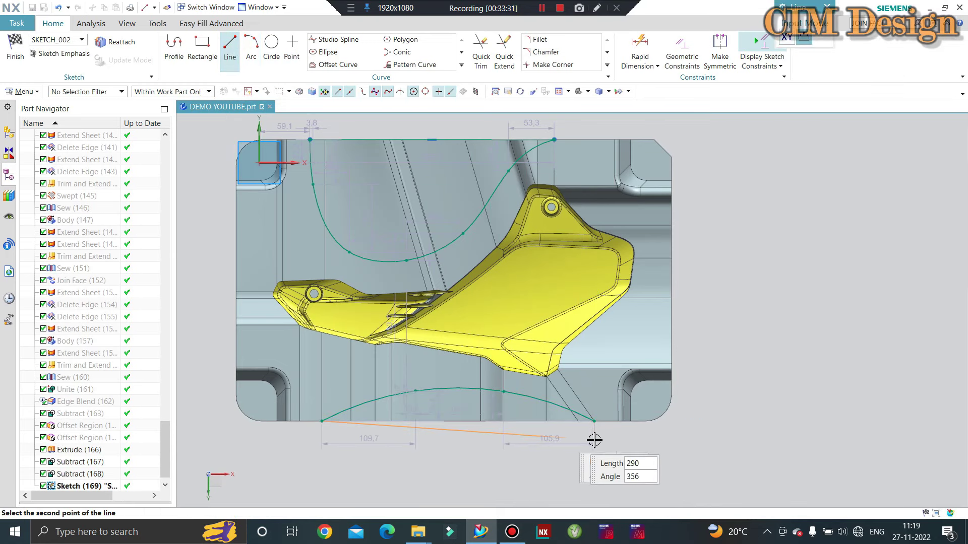
left_click(595, 422)
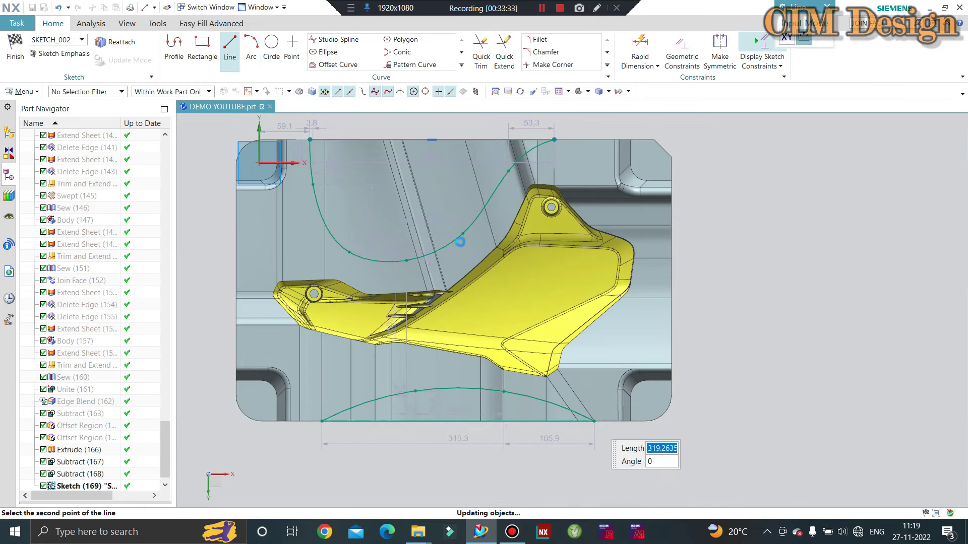
scroll(460, 242, "down", 3)
scroll(459, 242, "down", 2)
middle_click_drag(460, 242, 447, 410)
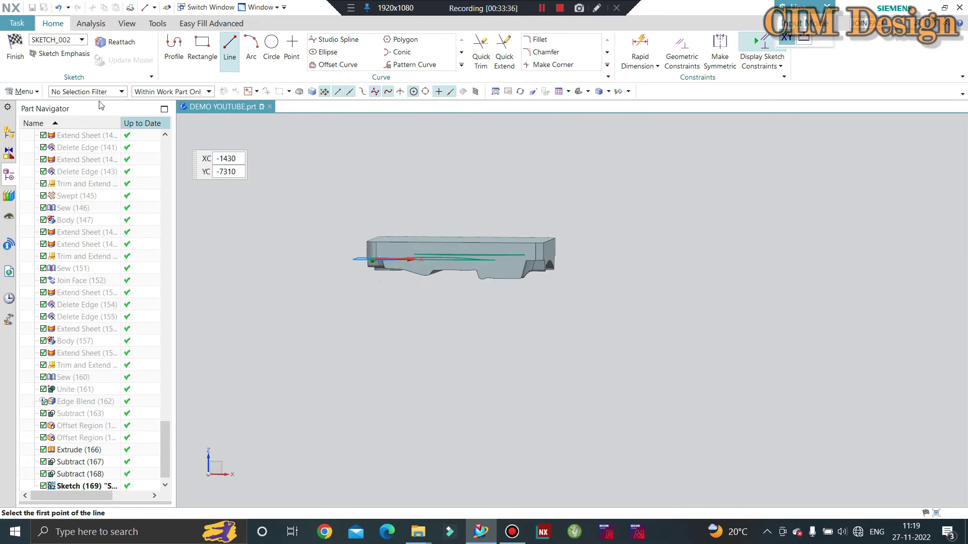
Step: Finish the sketch and extrude the curve profiles 160 mm
key("ctrl+q")
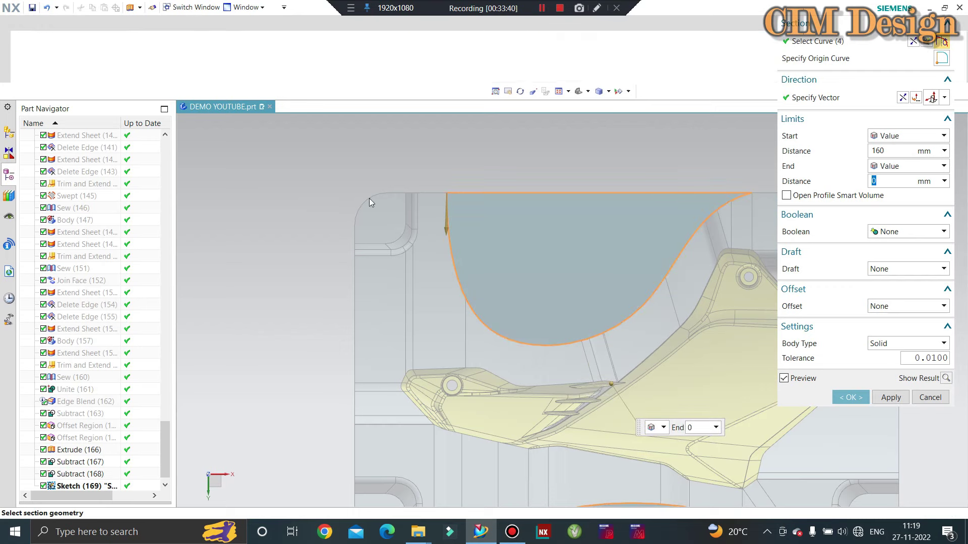
scroll(423, 191, "down", 3)
middle_click(638, 256)
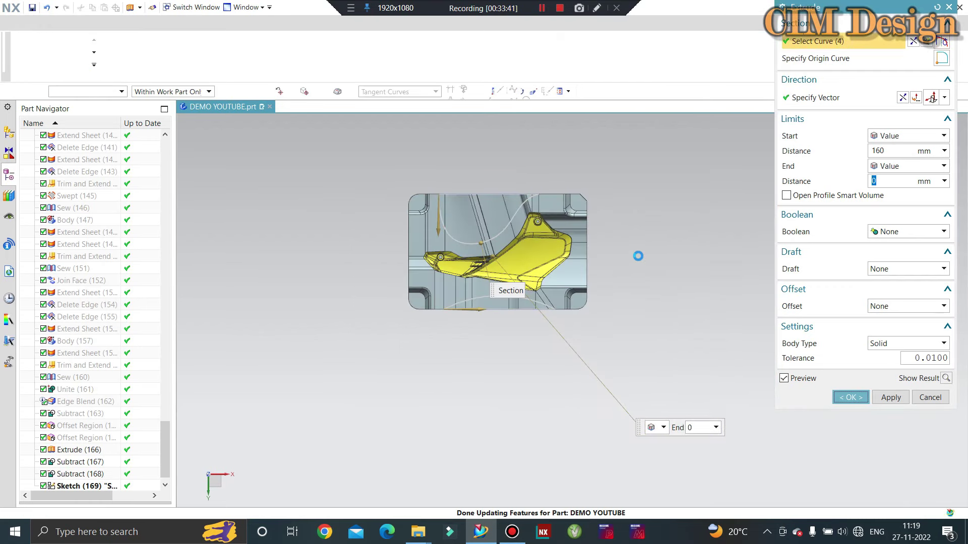
mouse_move(639, 256)
middle_mouse_down()
mouse_move(529, 140)
mouse_move(218, 4)
middle_mouse_up()
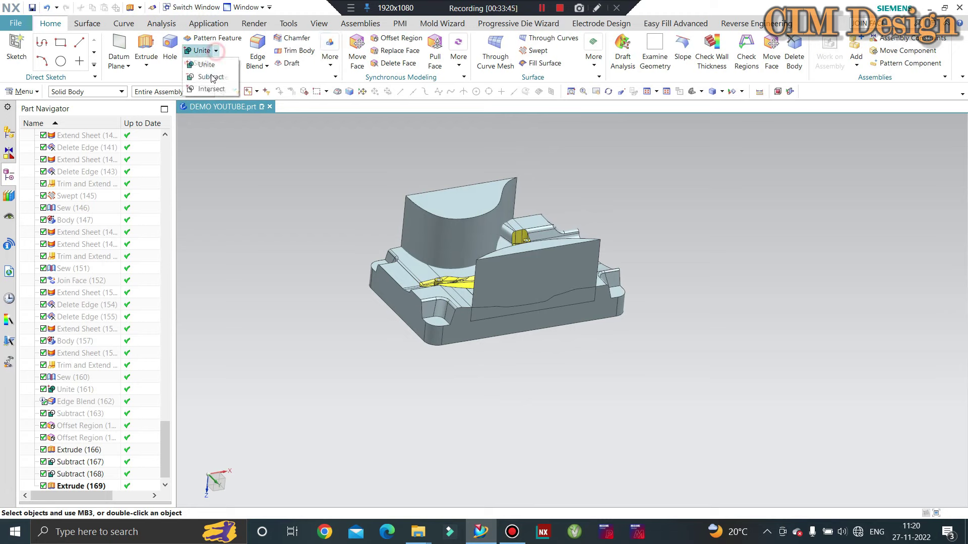
Step: Subtract the curved extruded body and the flat plate body from the mold block, keeping the tools
left_click(211, 77)
left_click(441, 308)
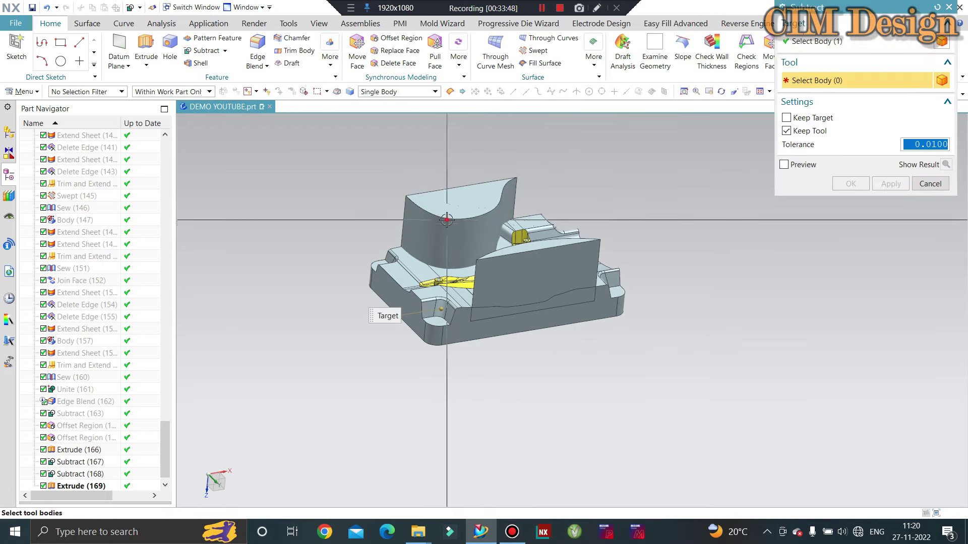
left_click(447, 219)
left_click(534, 277)
left_click(854, 184)
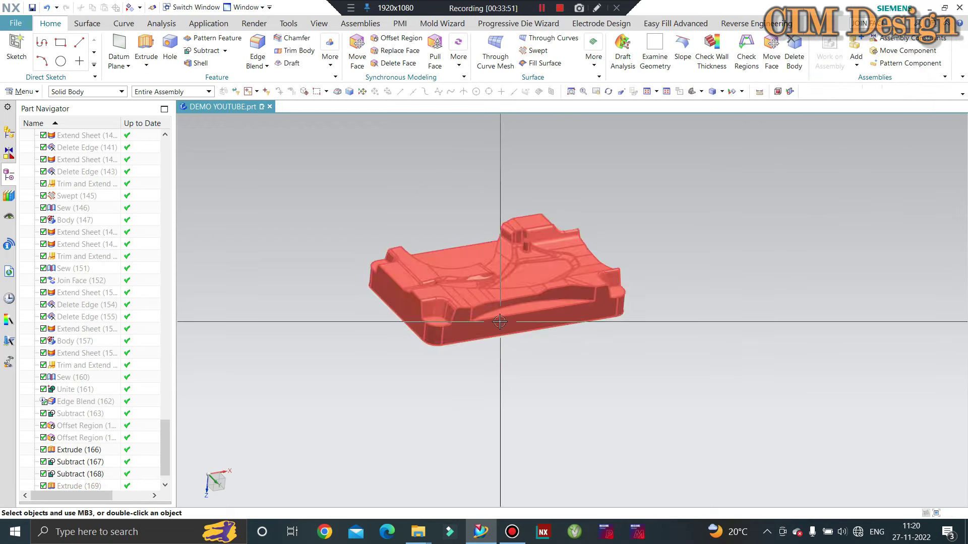
mouse_move(507, 279)
middle_mouse_down()
mouse_move(493, 346)
mouse_move(486, 335)
mouse_move(535, 300)
mouse_move(510, 282)
middle_mouse_up()
scroll(535, 300, "up", 3)
Step: Offset the mold block's front side face by 18 mm
left_click(408, 33)
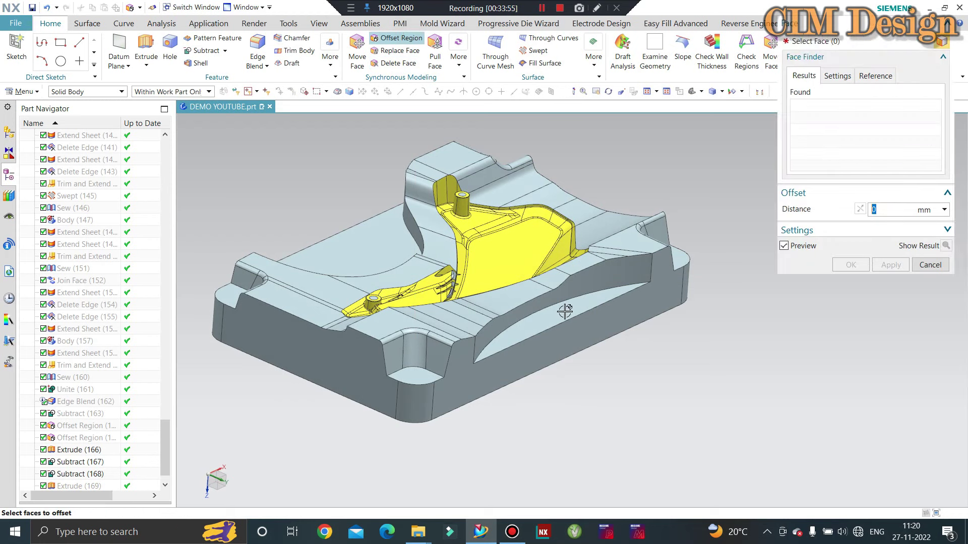
scroll(585, 322, "up", 2)
left_click(650, 290)
type("10")
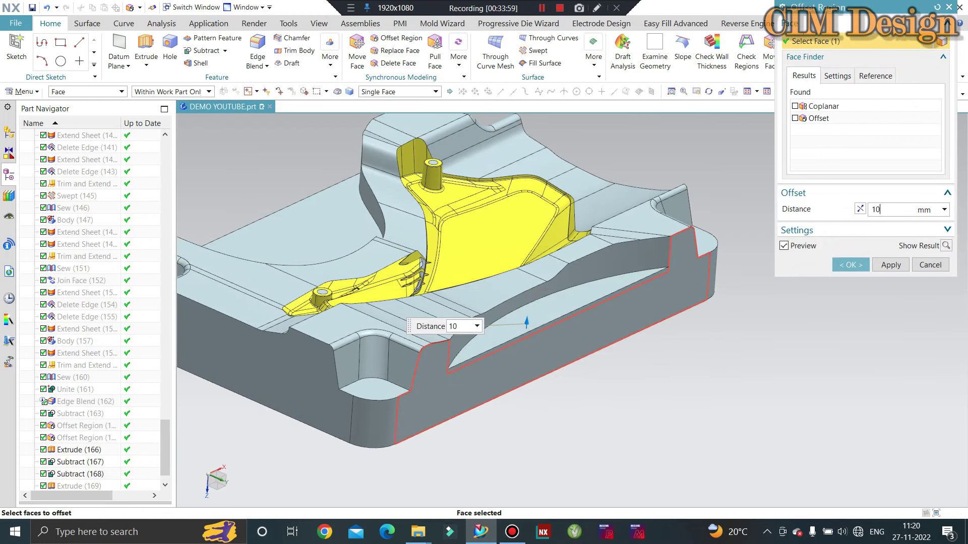
key("Return")
key("Return")
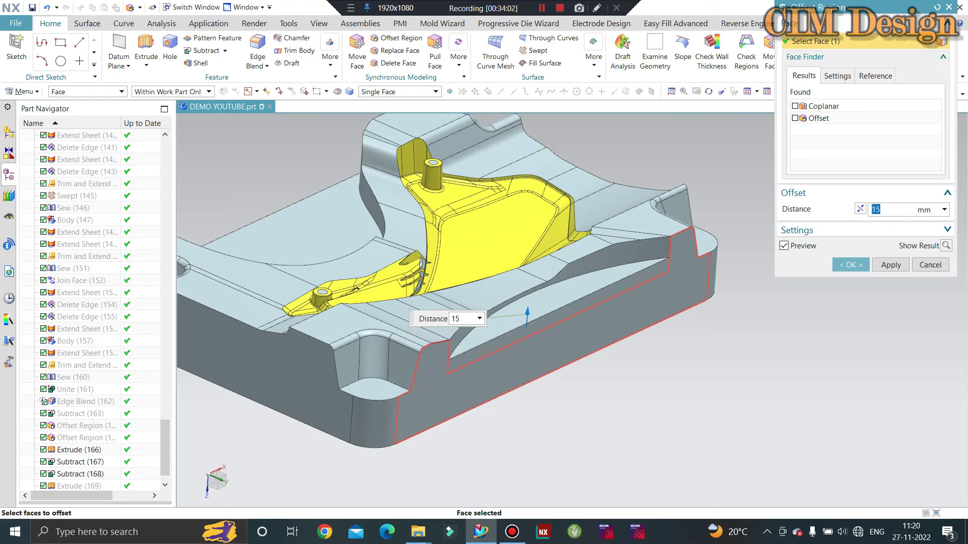
type("18")
key("Return")
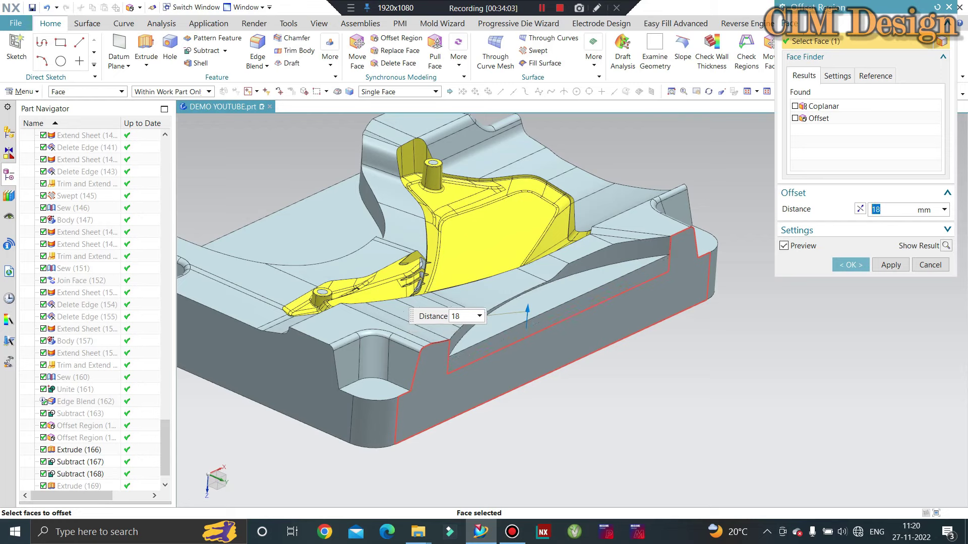
left_click(863, 266)
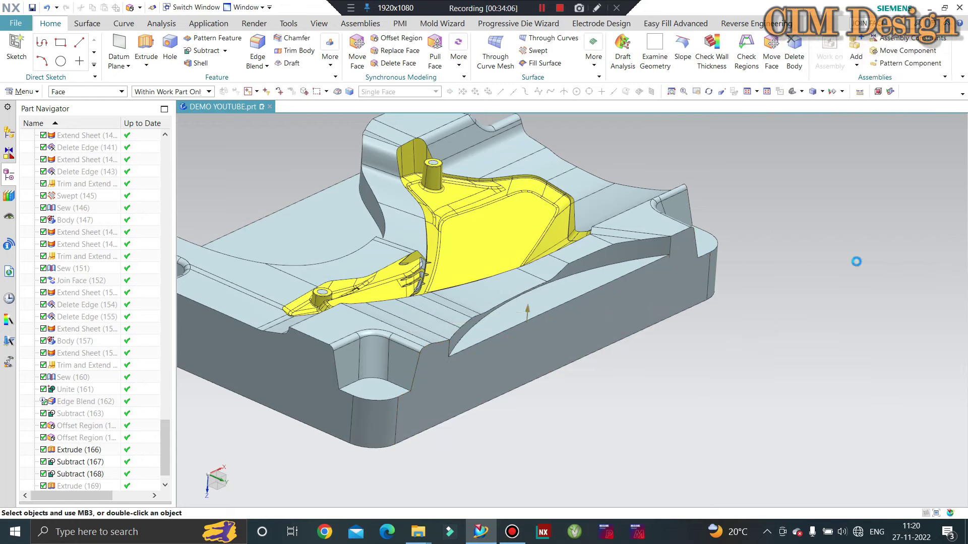
mouse_move(857, 262)
middle_mouse_down()
mouse_move(616, 289)
mouse_move(704, 289)
middle_mouse_up()
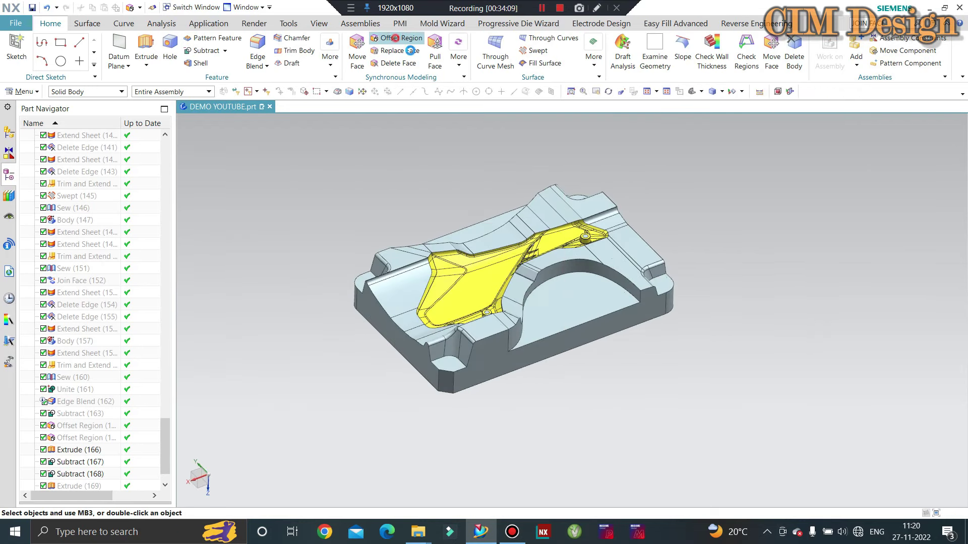
Step: Offset the curved pocket face by 15 mm
left_click(395, 38)
left_click(563, 301)
type("20")
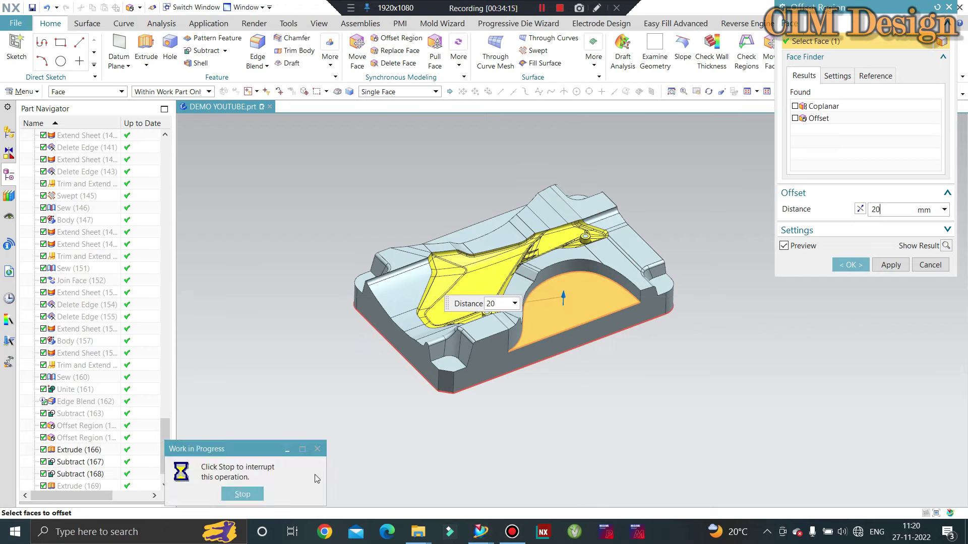
key("BackSpace")
key("BackSpace")
type("10")
key("Return")
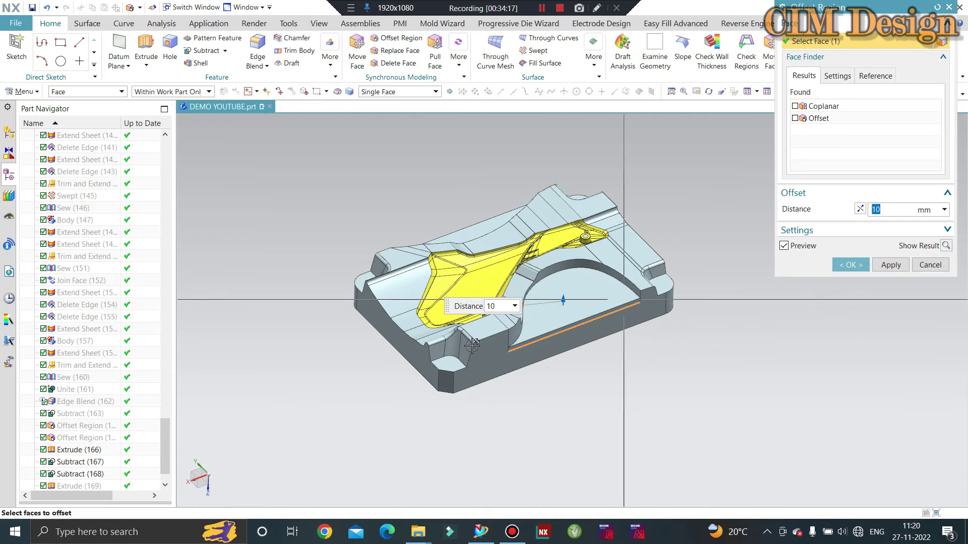
middle_click_drag(473, 345, 499, 283)
scroll(499, 282, "up", 5)
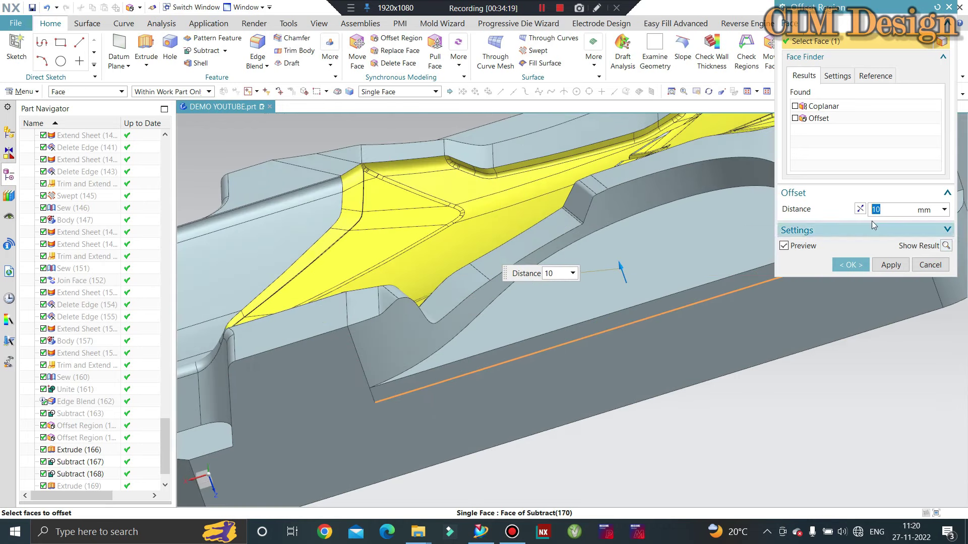
type("15")
key("Return")
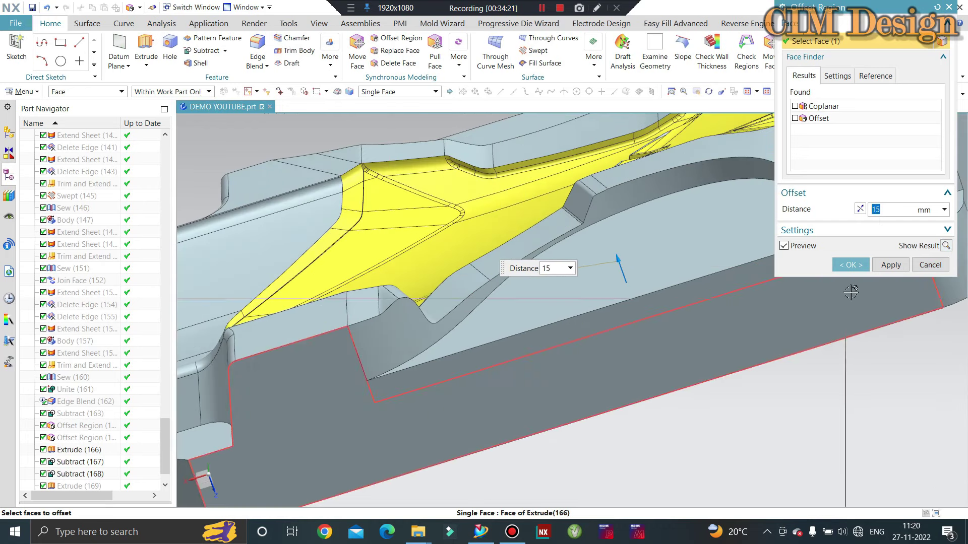
left_click(850, 265)
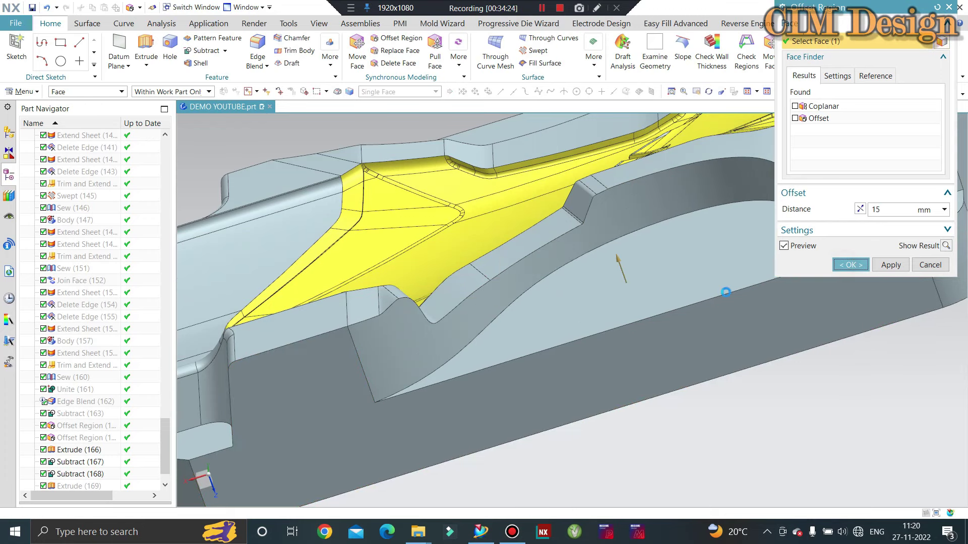
Step: Orbit to a close view of the pocket and start an Edge Blend on its curved edge
mouse_move(613, 419)
middle_mouse_down()
mouse_move(652, 372)
mouse_move(857, 403)
middle_mouse_up()
scroll(857, 403, "down", 1)
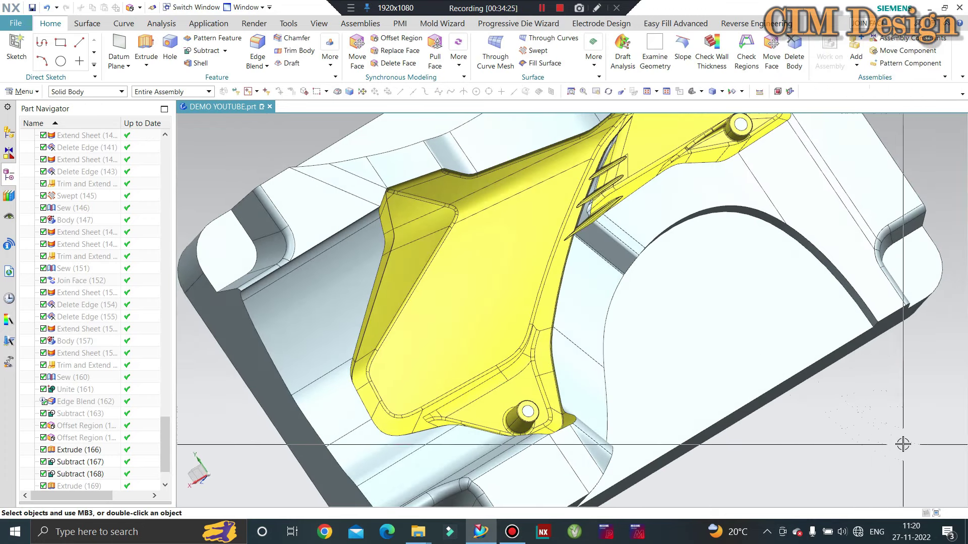
scroll(633, 331, "down", 3)
middle_click_drag(633, 331, 817, 328)
scroll(817, 328, "up", 4)
left_click(257, 51)
left_click(643, 309)
Step: Apply a 10 mm edge blend to the curved pocket edge
mouse_move(579, 304)
middle_mouse_down()
mouse_move(324, 371)
mouse_move(483, 332)
middle_mouse_up()
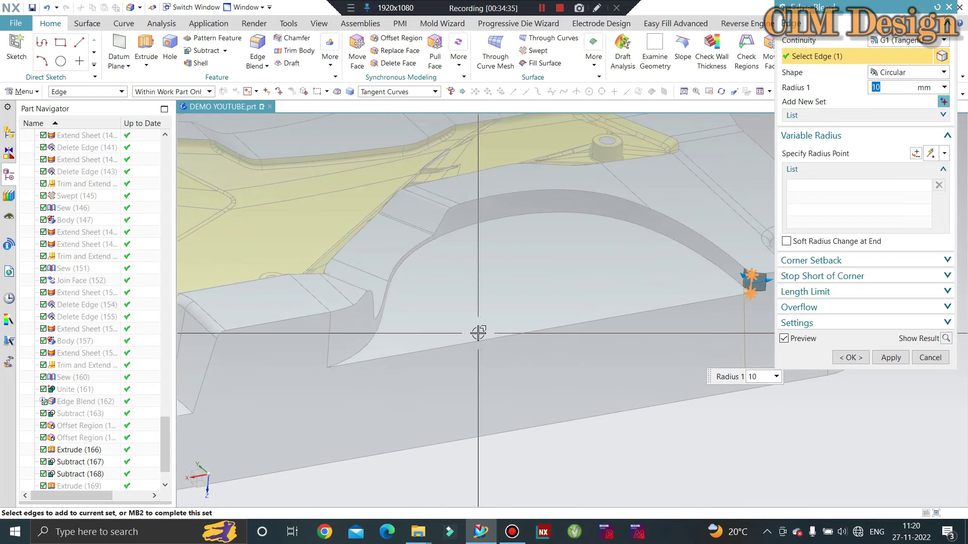
middle_click(477, 333)
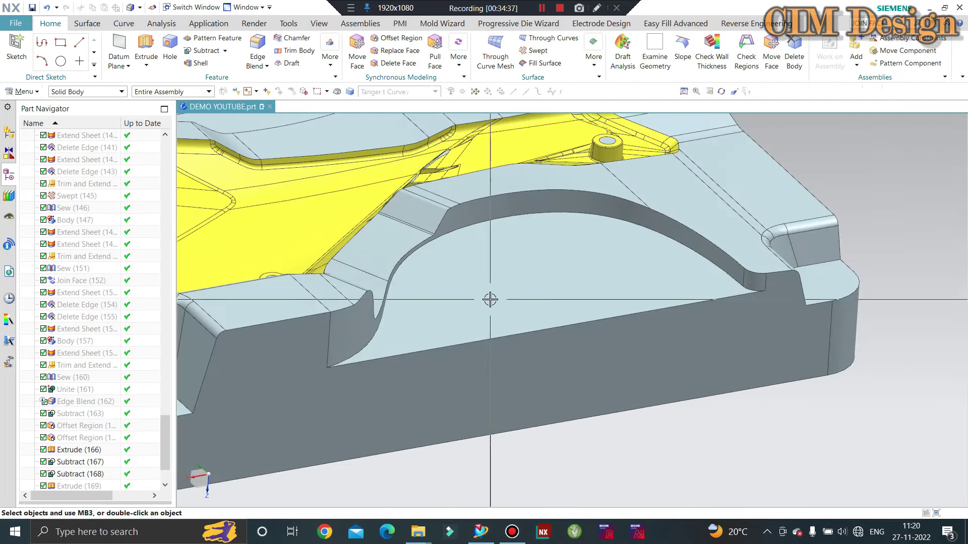
key("ctrl+f")
Step: Hide the outer Extrude(166) block body and orbit to inspect the part from below
mouse_move(490, 299)
middle_mouse_down()
mouse_move(557, 349)
mouse_move(613, 333)
mouse_move(429, 234)
mouse_move(483, 334)
mouse_move(467, 326)
mouse_move(527, 266)
middle_mouse_up()
left_click(467, 327)
key("ctrl+b")
mouse_move(464, 296)
middle_mouse_down()
mouse_move(471, 172)
mouse_move(526, 379)
middle_mouse_up()
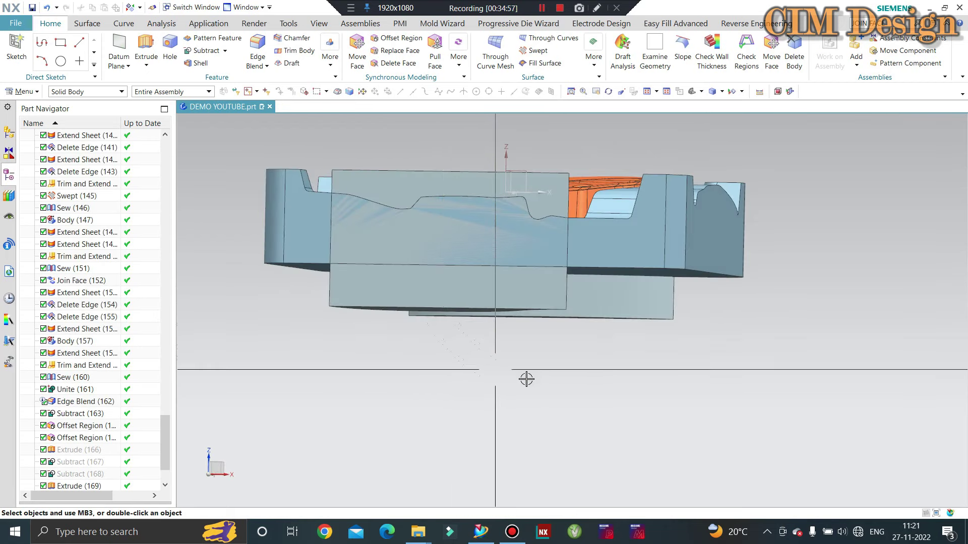
middle_click_drag(449, 391, 458, 389)
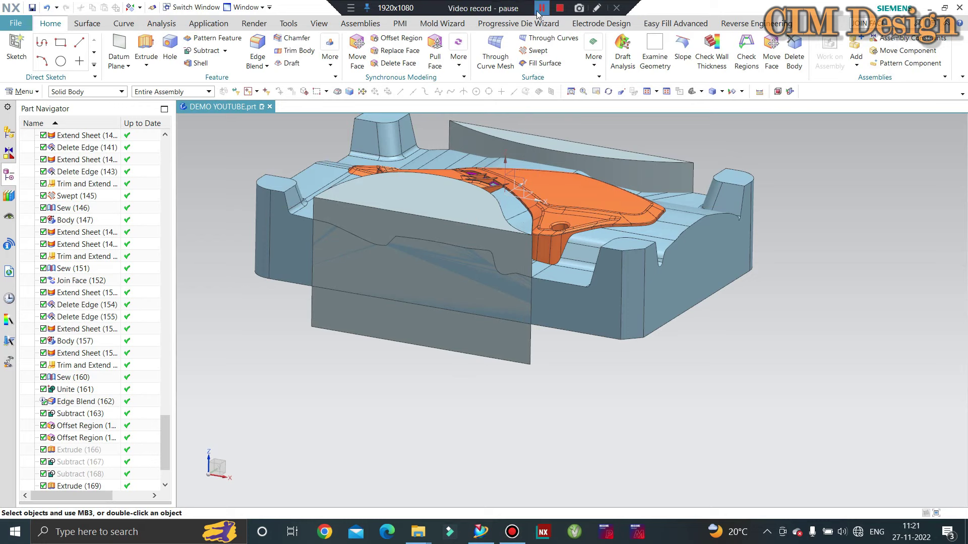
middle_click_drag(489, 281, 472, 342)
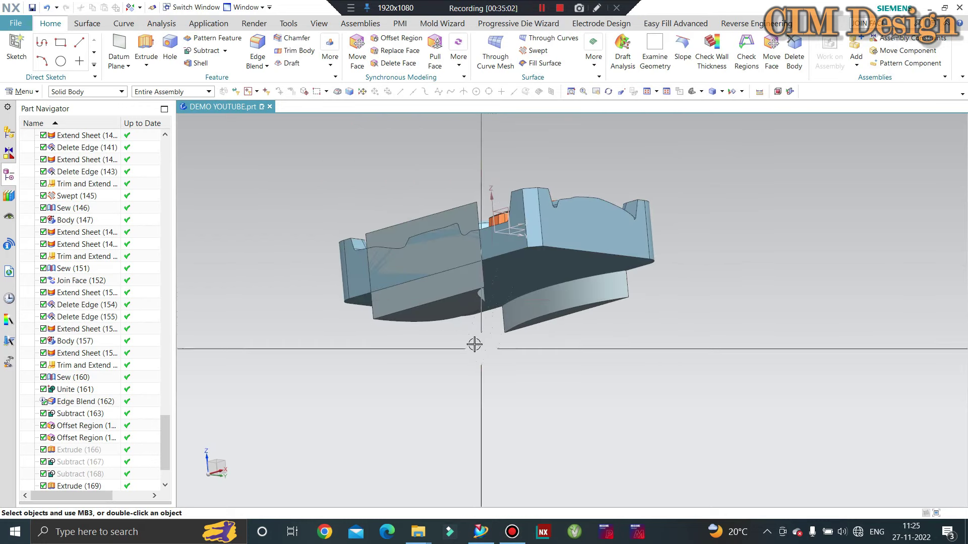
Step: Offset the bottom faces of both curved cutter bodies by 100 mm
left_click(398, 40)
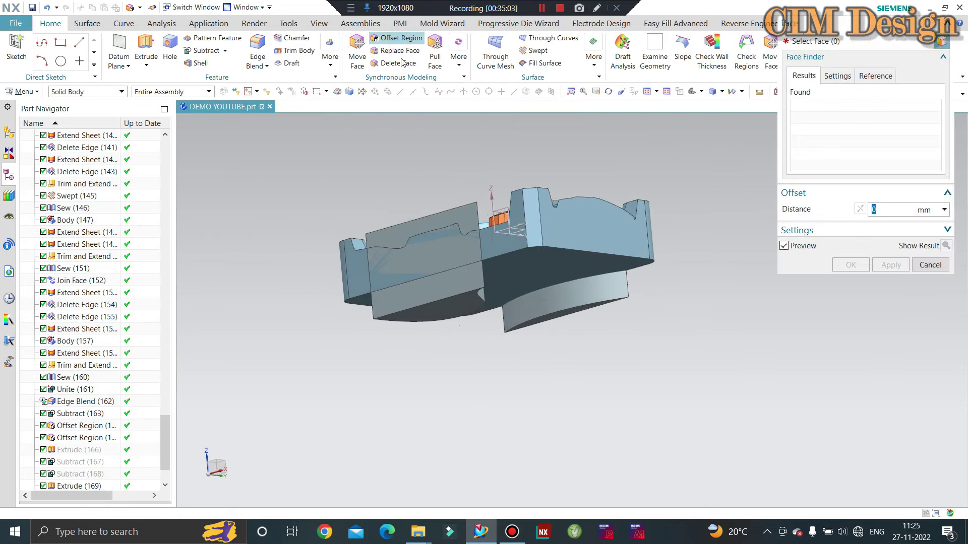
scroll(461, 289, "up", 5)
left_click(461, 307)
left_click(633, 335)
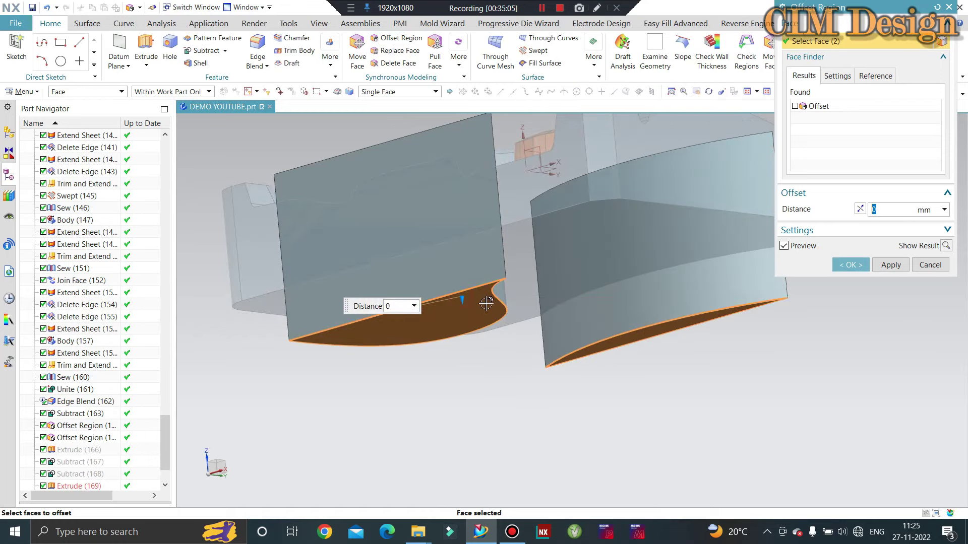
type("100")
key("Return")
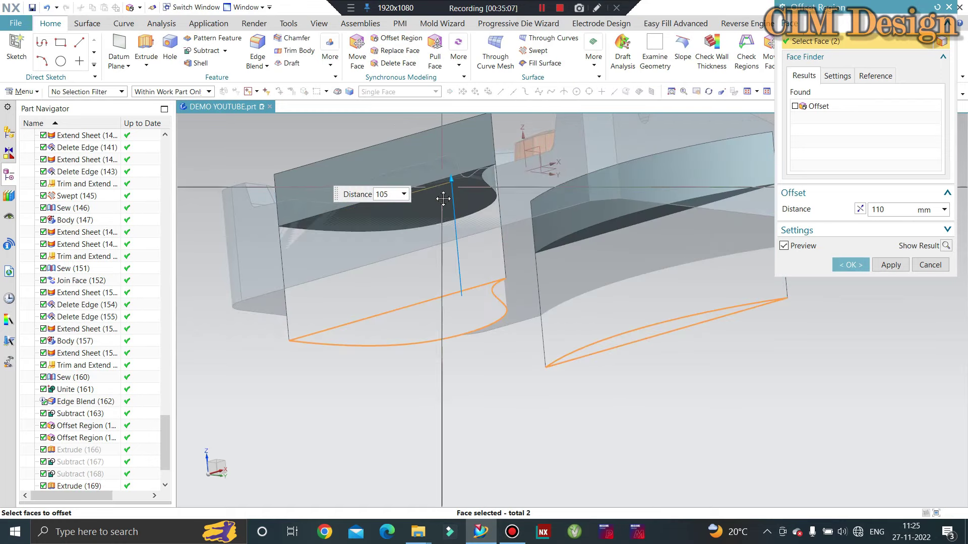
middle_click(461, 252)
middle_click_drag(460, 266, 474, 297)
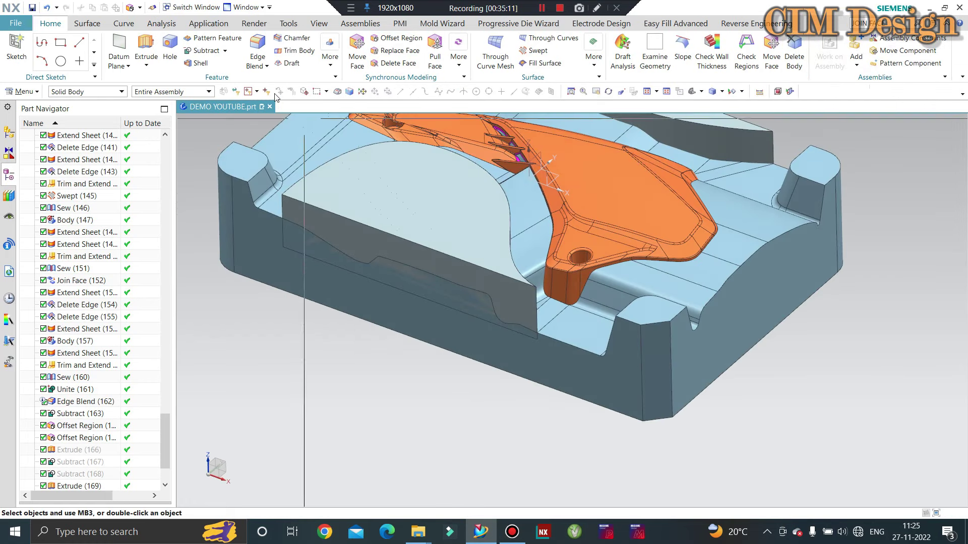
Step: Subtract the first cutter body from the mold block with Keep Tool unchecked
left_click(206, 50)
left_click(343, 207)
left_click(795, 131)
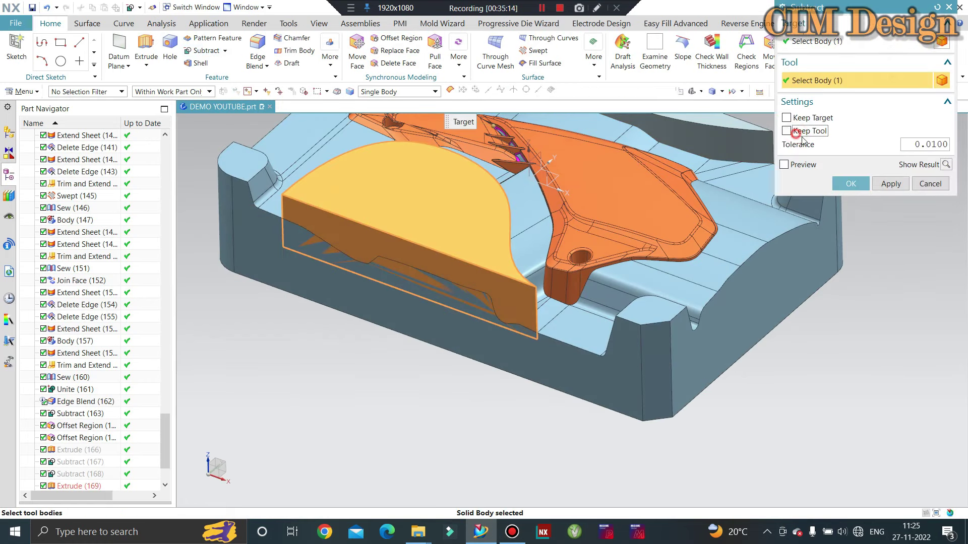
left_click(851, 184)
mouse_move(362, 262)
middle_mouse_down()
mouse_move(396, 315)
mouse_move(439, 109)
middle_mouse_up()
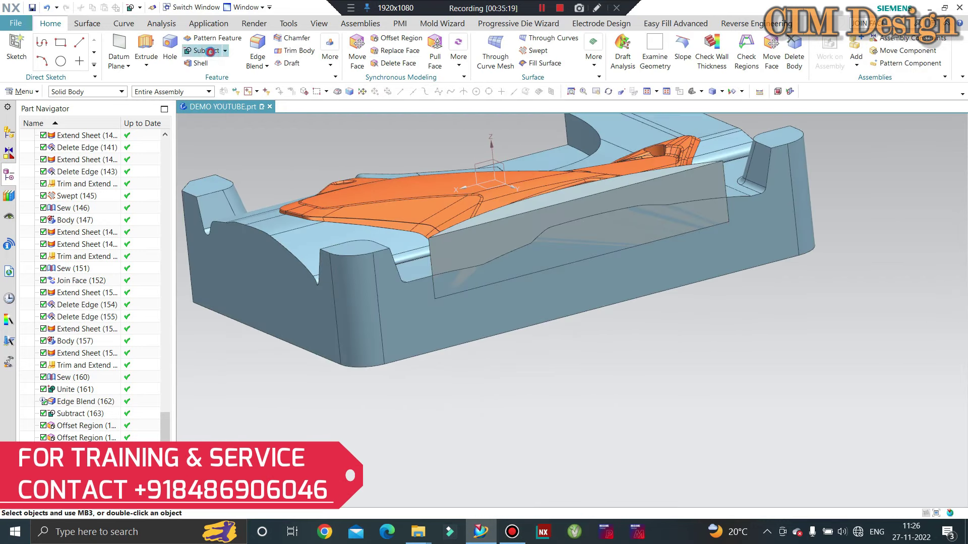
Step: Subtract the second cutter body from the mold block
left_click(209, 51)
left_click(600, 177)
left_click(580, 229)
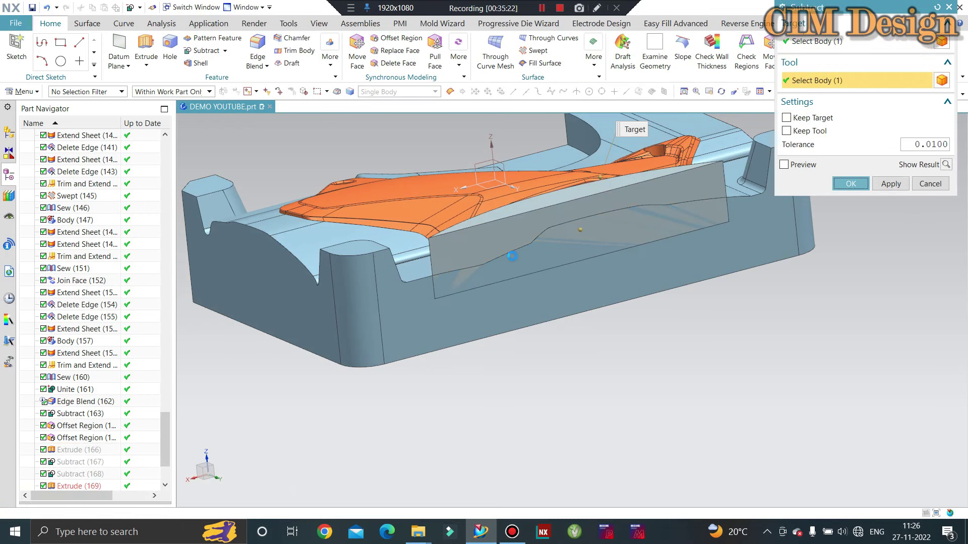
key("End")
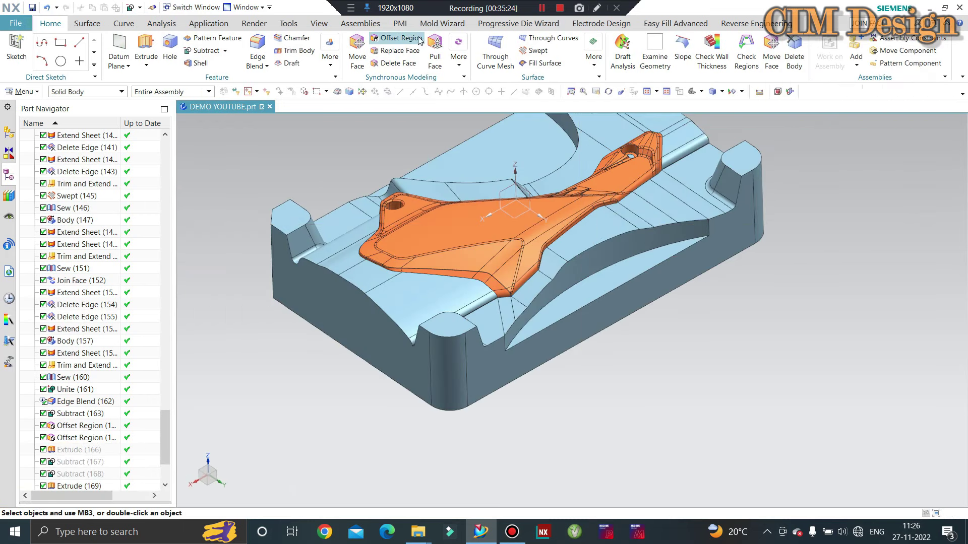
Step: Offset a side face of the cavity block by 15 mm with Offset Region
left_click(420, 40)
left_click(592, 283)
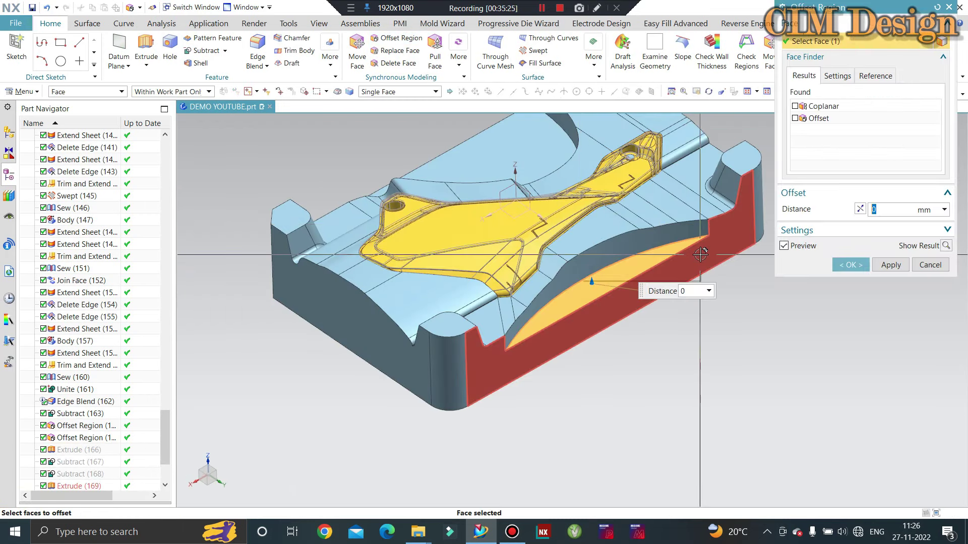
type("5")
key("Return")
key("Return")
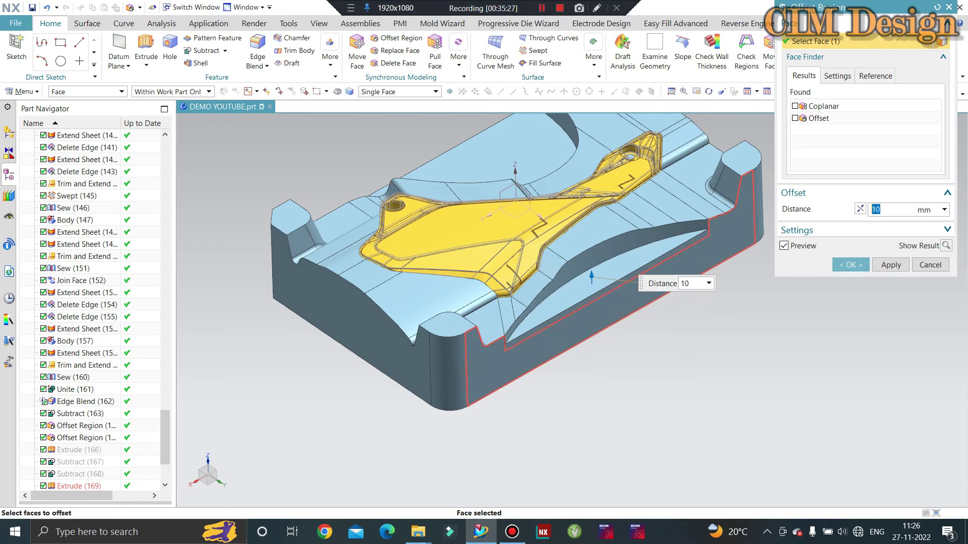
type("15")
key("Return")
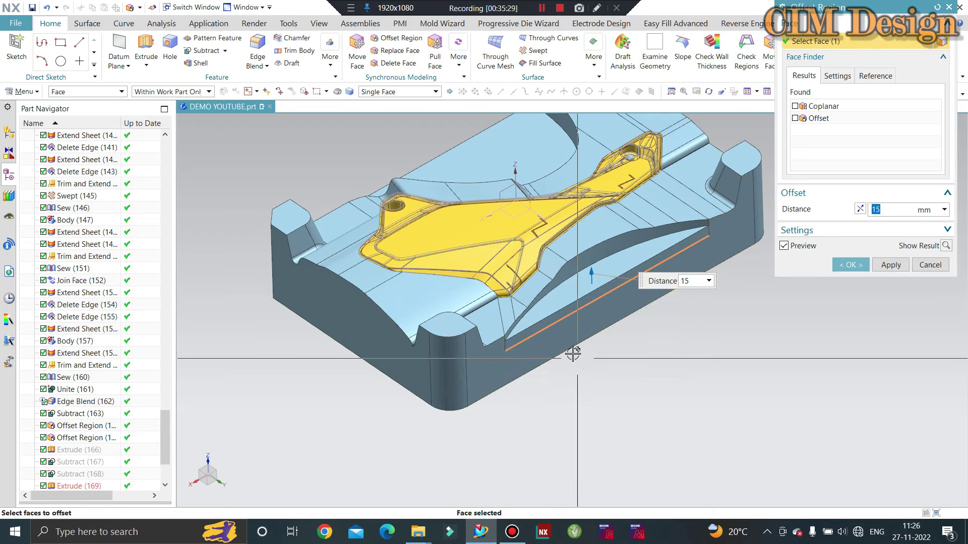
scroll(573, 352, "up", 3)
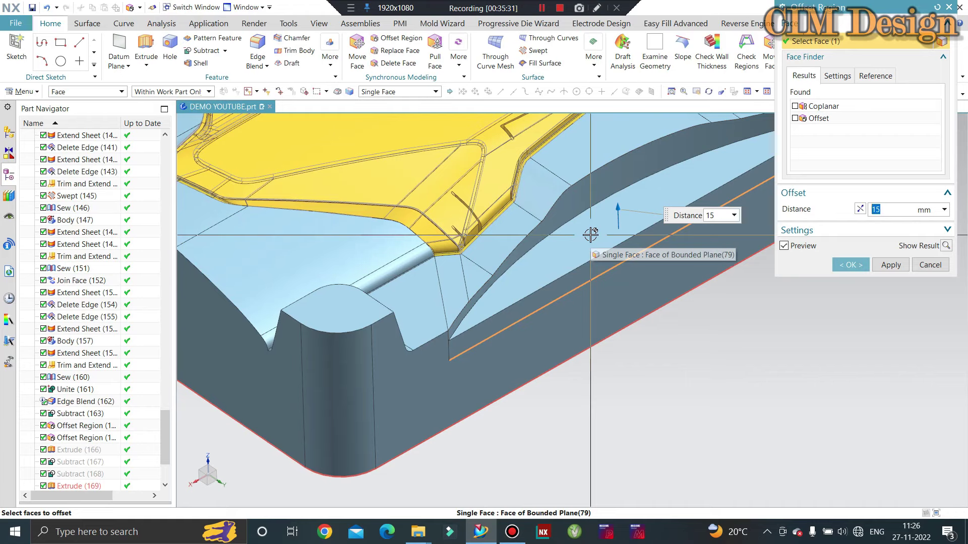
middle_click(584, 262)
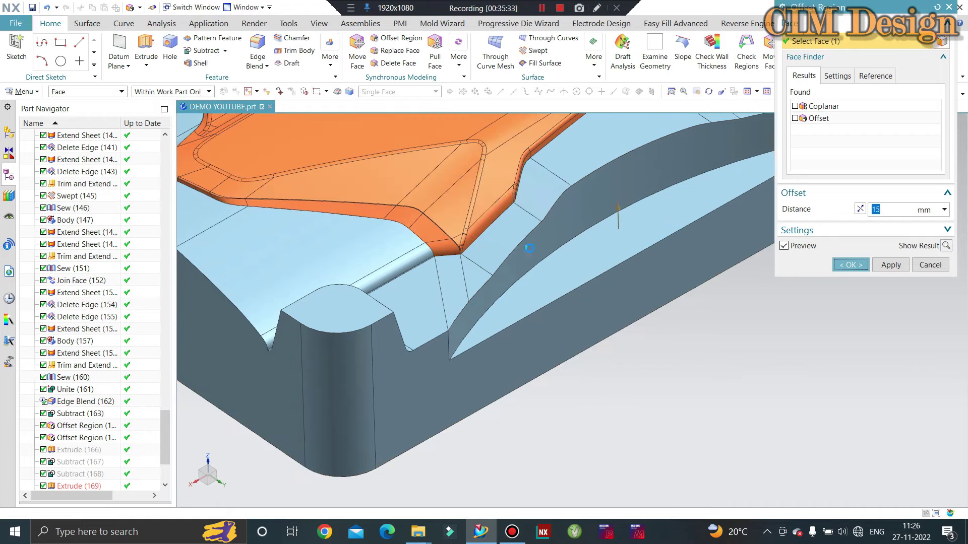
Step: Offset the face beside the part's boss by 5 mm
scroll(542, 337, "down", 3)
scroll(542, 336, "down", 3)
middle_click_drag(628, 302, 555, 282)
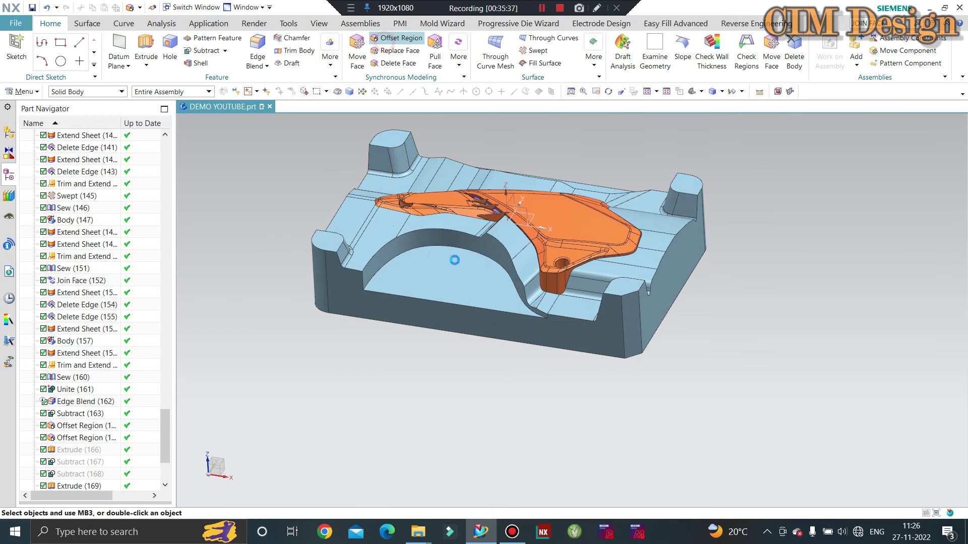
left_click(460, 277)
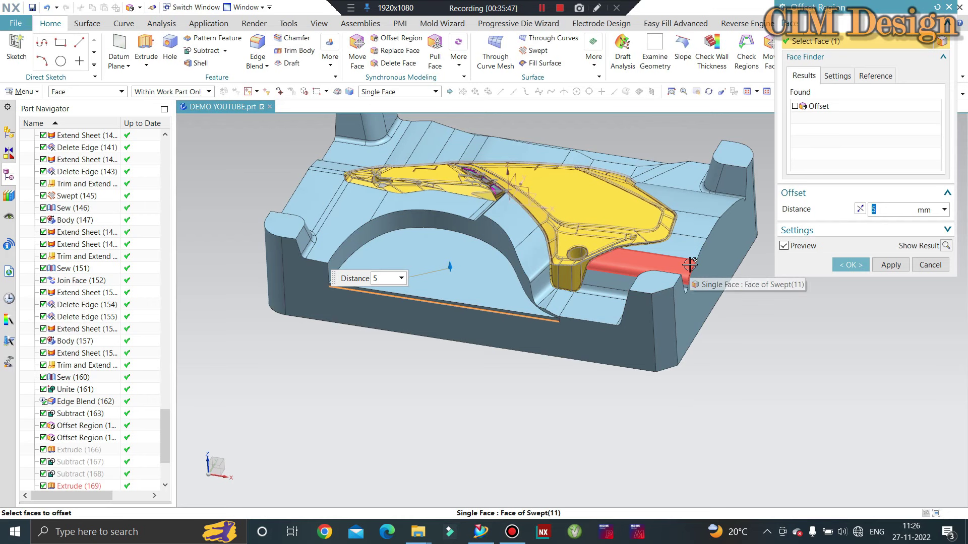
middle_click(690, 266)
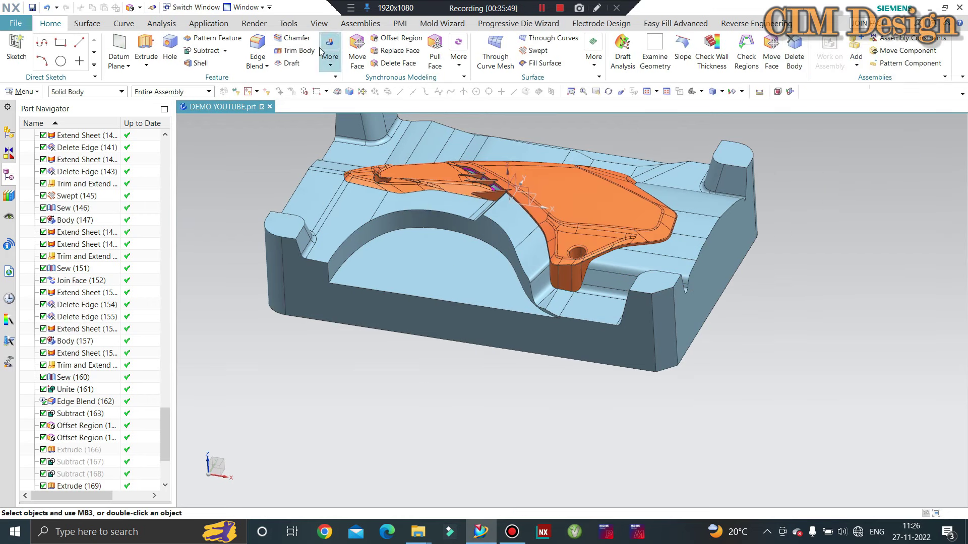
Step: Round the vertical cavity corner edge with a 10 mm Edge Blend, then inspect it
left_click(323, 270)
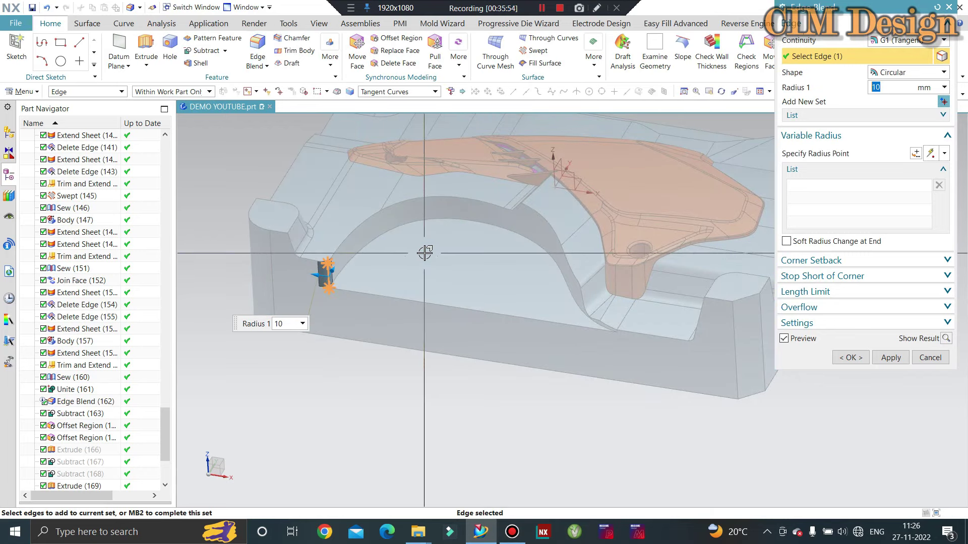
middle_click(424, 254)
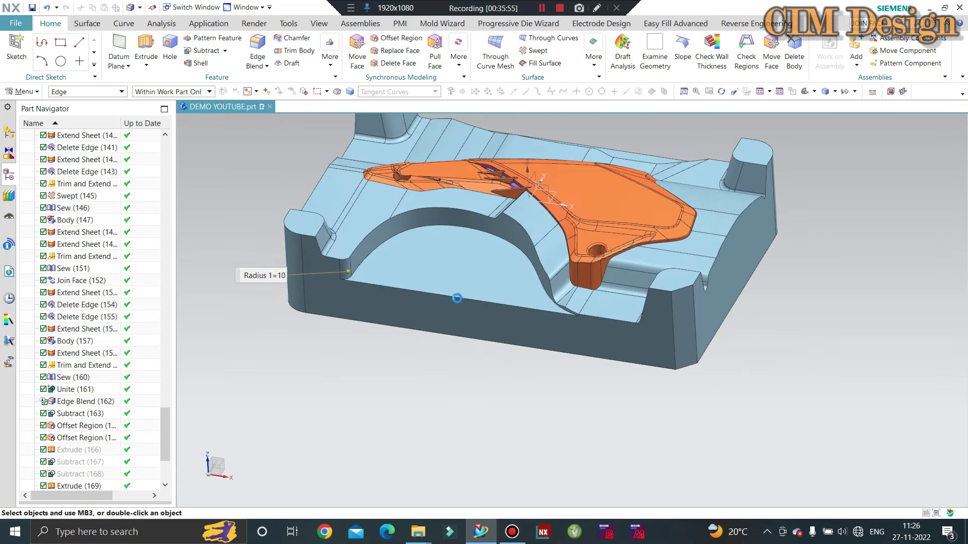
scroll(459, 300, "down", 3)
mouse_move(459, 301)
middle_mouse_down()
mouse_move(492, 356)
mouse_move(500, 226)
mouse_move(522, 210)
middle_mouse_up()
scroll(469, 276, "up", 5)
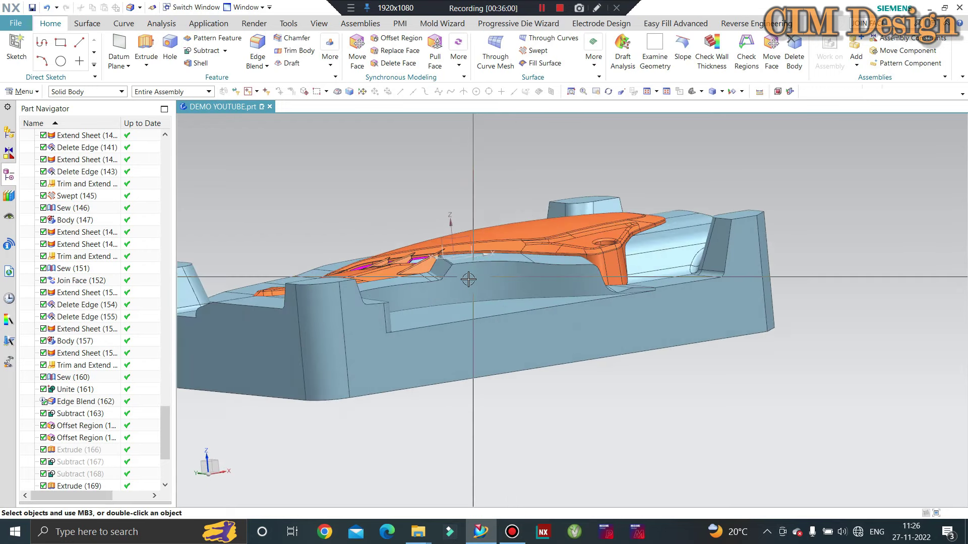
mouse_move(468, 277)
middle_mouse_down()
mouse_move(448, 307)
mouse_move(478, 209)
mouse_move(466, 229)
middle_mouse_up()
scroll(448, 307, "down", 5)
Step: Show the hidden top block again and raise its translucency
key("ctrl+shift+u")
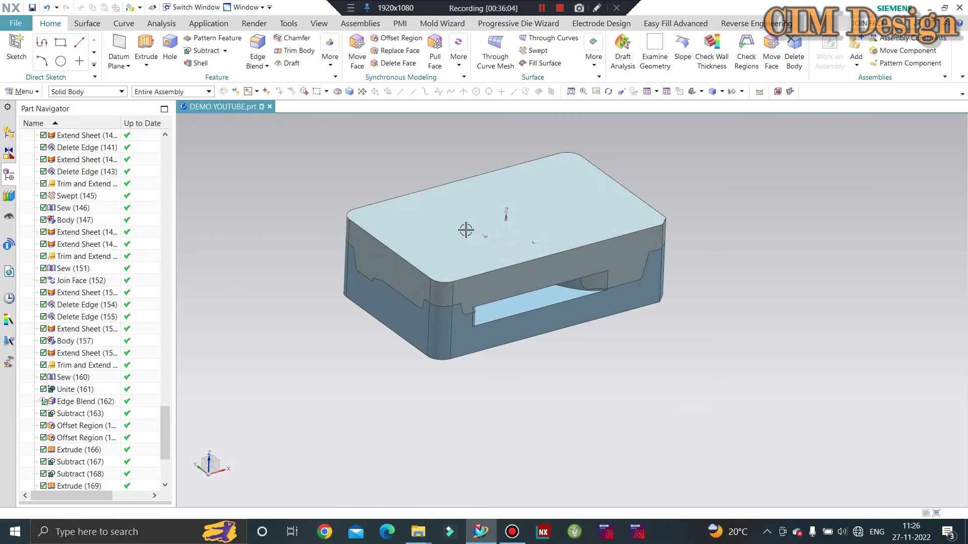
key("Home")
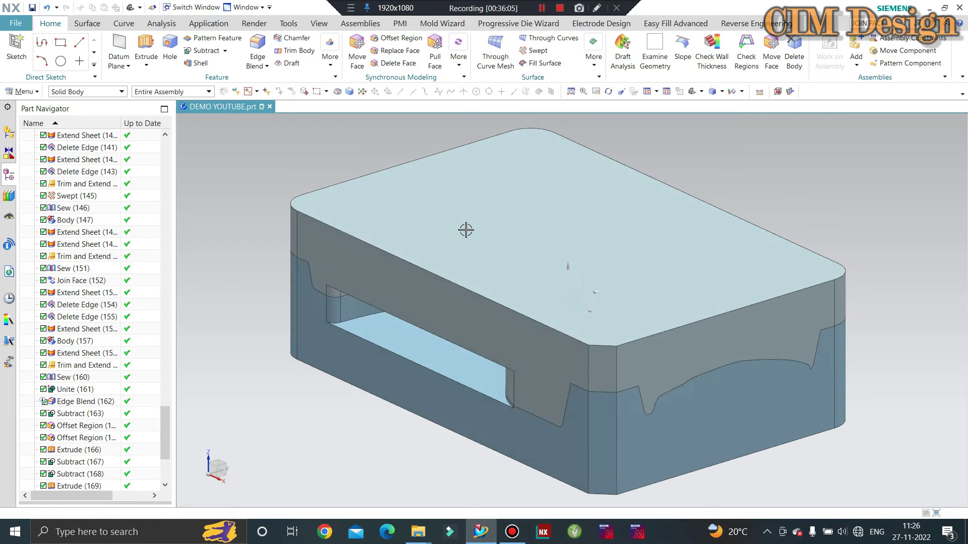
key("ctrl+j")
left_click(484, 216)
middle_click(863, 151)
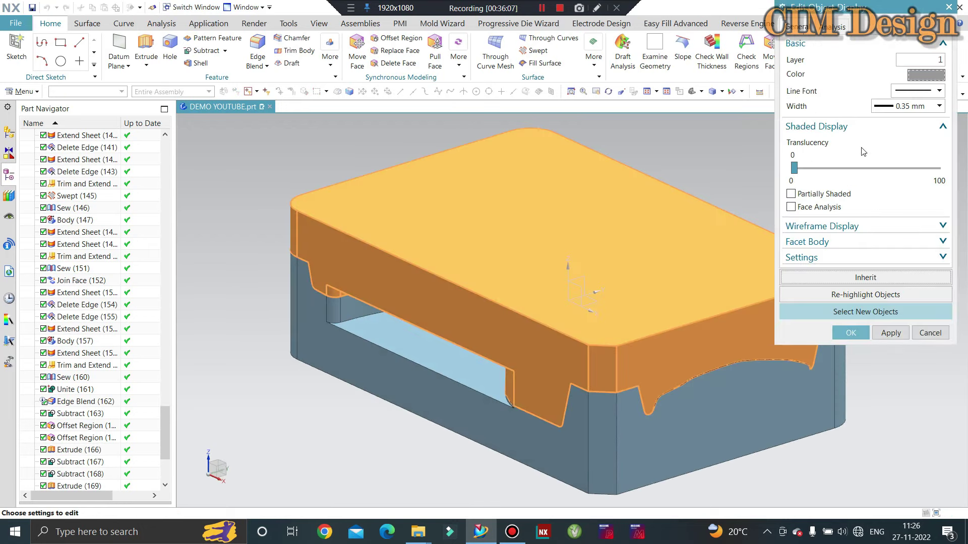
left_click(886, 166)
middle_click(886, 166)
Step: Orbit and zoom around the translucent mold to view the orange part inside
mouse_move(886, 166)
middle_mouse_down()
mouse_move(556, 286)
mouse_move(504, 322)
mouse_move(504, 294)
mouse_move(503, 326)
mouse_move(492, 276)
mouse_move(510, 334)
mouse_move(470, 256)
middle_mouse_up()
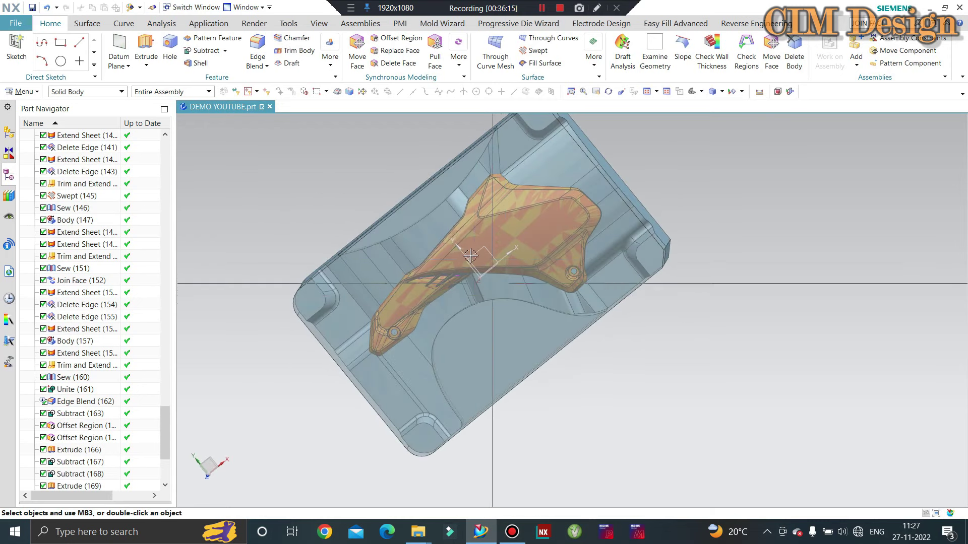
scroll(470, 256, "up", 3)
scroll(490, 312, "up", 2)
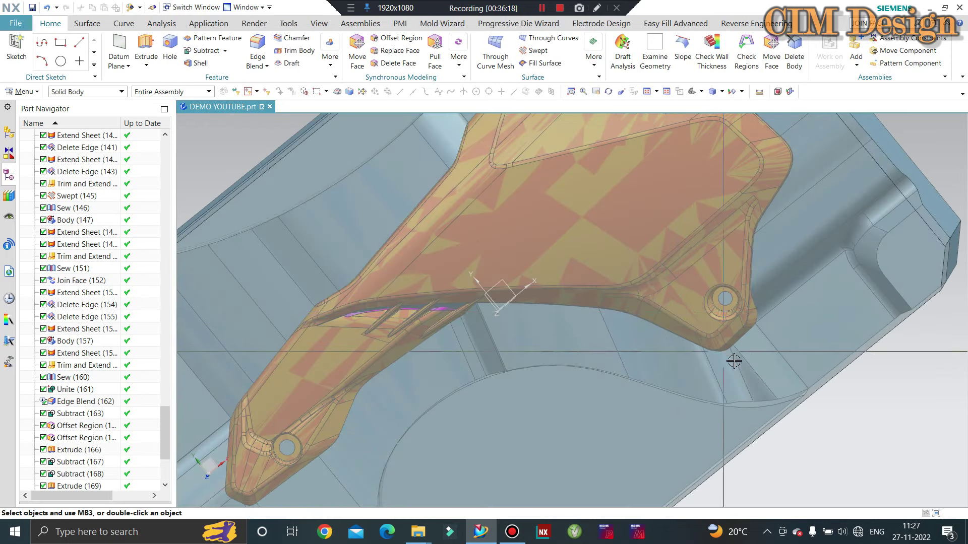
scroll(773, 346, "down", 3)
middle_click_drag(773, 346, 816, 195)
scroll(586, 238, "down", 3)
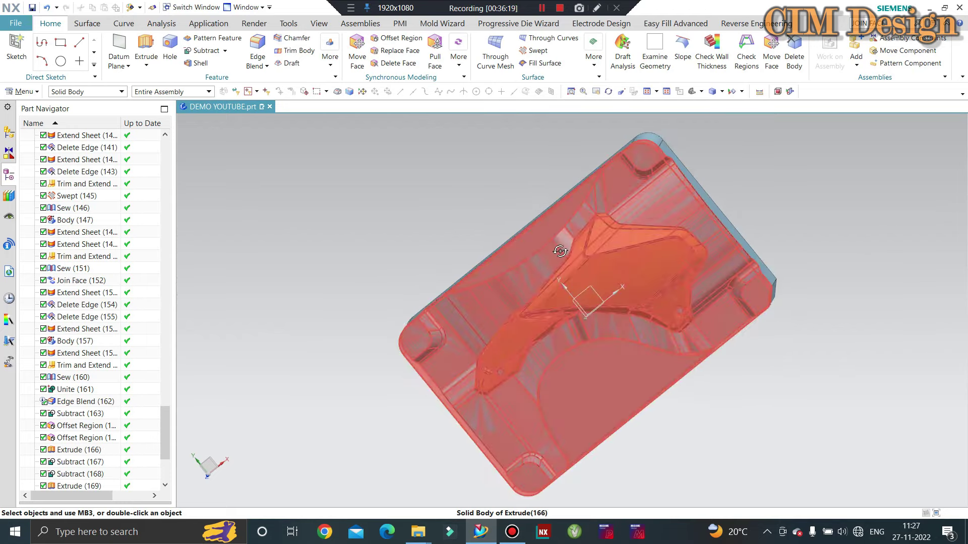
middle_click_drag(586, 238, 492, 318)
scroll(492, 318, "up", 3)
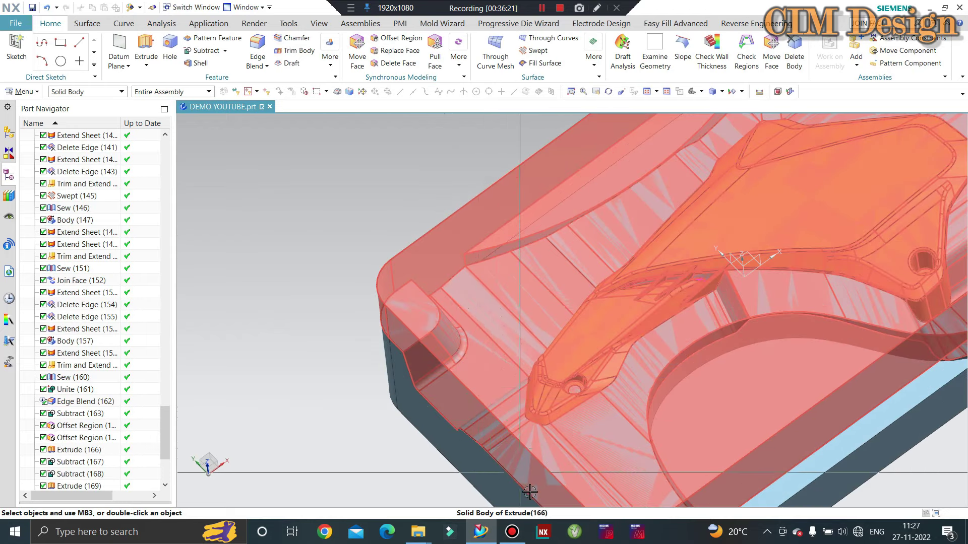
scroll(558, 334, "down", 3)
scroll(726, 212, "up", 2)
scroll(747, 278, "down", 1)
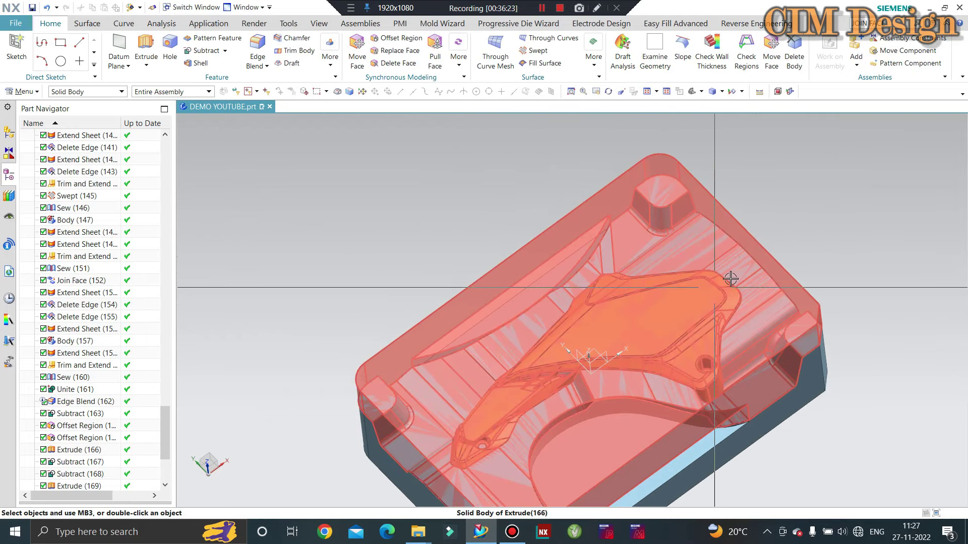
scroll(747, 278, "down", 2)
mouse_move(631, 302)
middle_mouse_down()
mouse_move(651, 267)
mouse_move(605, 323)
mouse_move(585, 323)
mouse_move(599, 321)
middle_mouse_up()
scroll(604, 314, "up", 2)
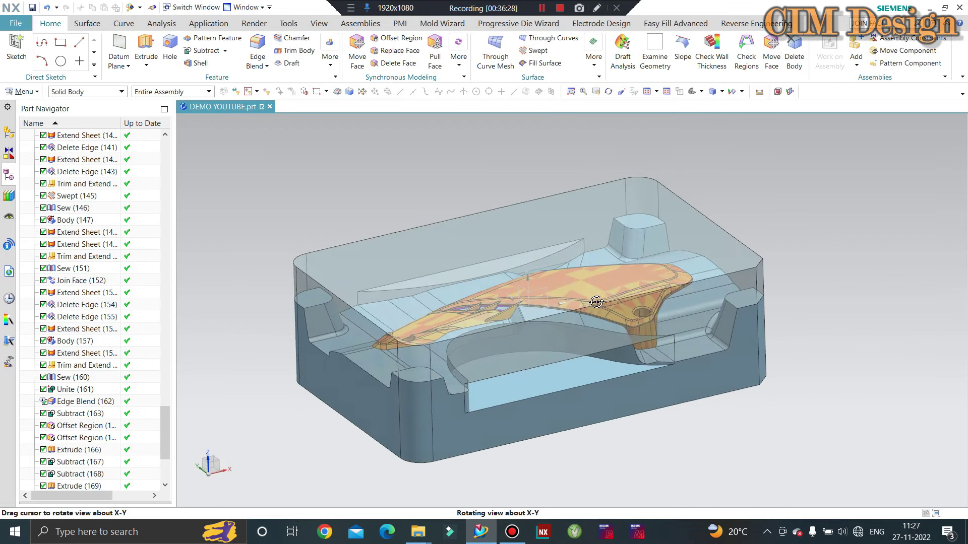
scroll(766, 190, "down", 2)
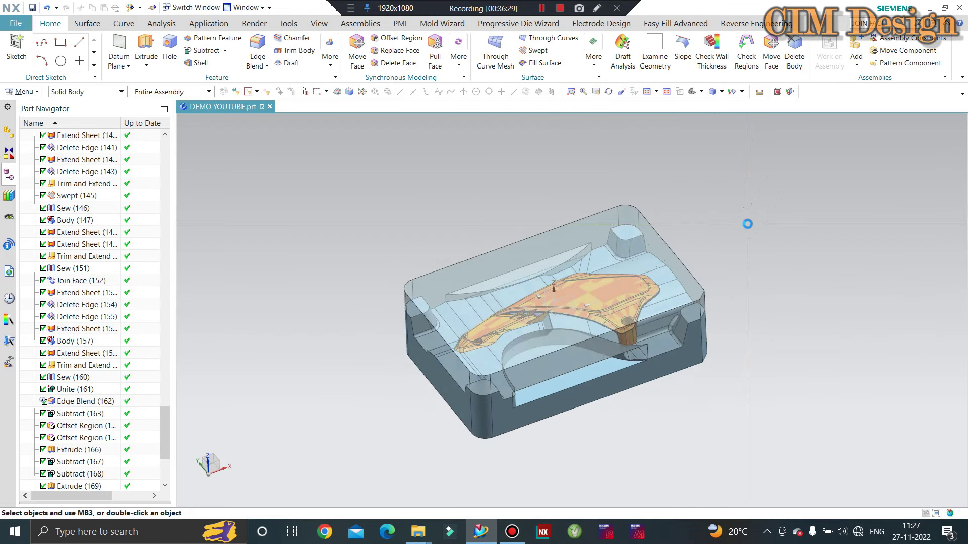
Step: Save the part file with Ctrl+S, then orbit and zoom to review the mold
key("ctrl+s")
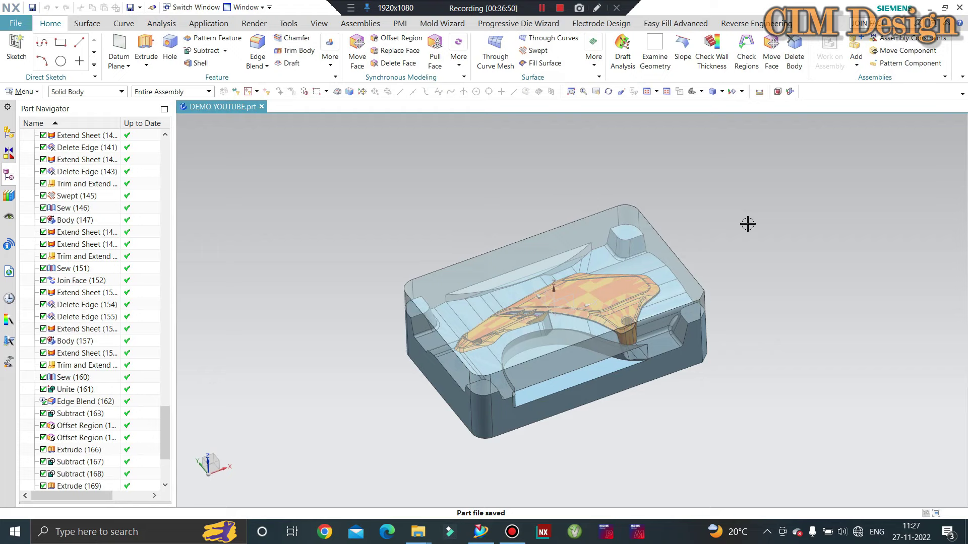
middle_click_drag(628, 280, 691, 259)
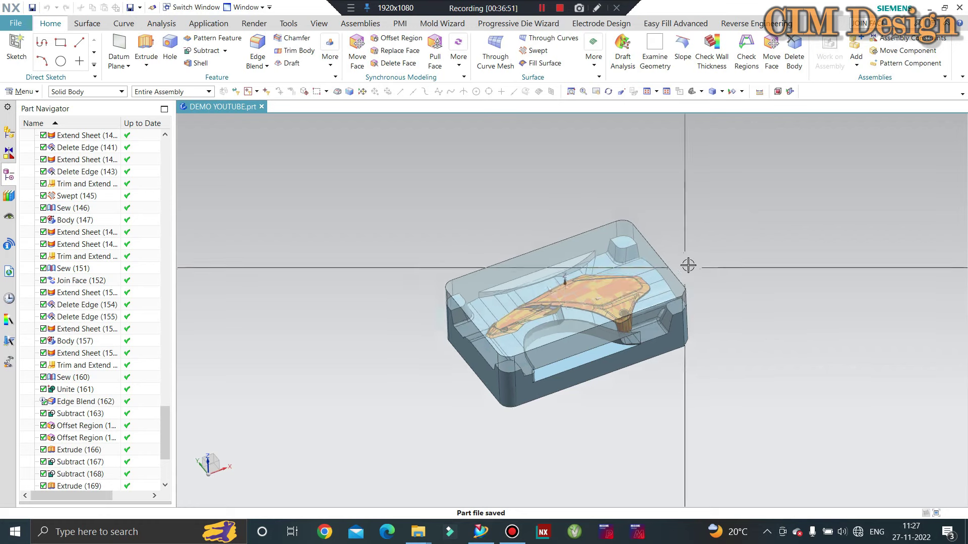
scroll(709, 276, "up", 2)
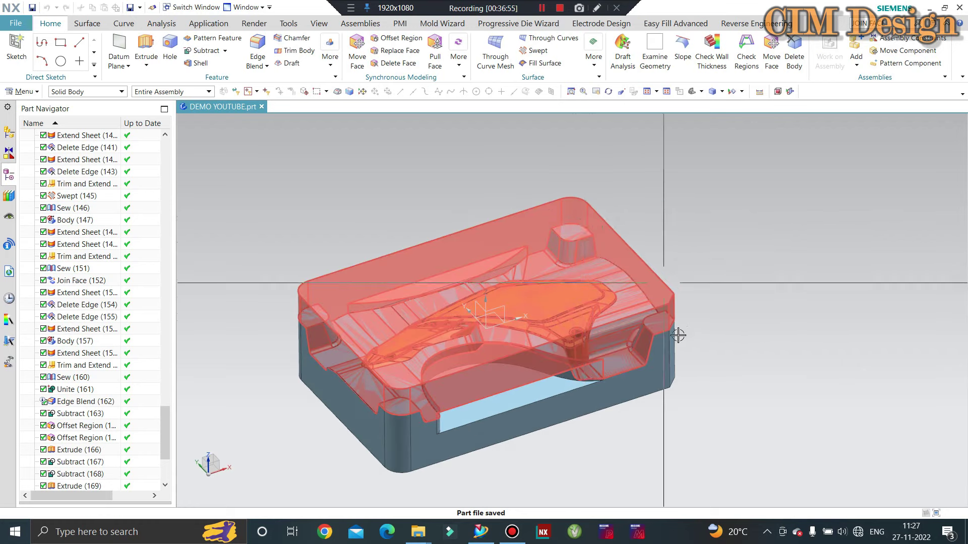
scroll(644, 336, "up", 2)
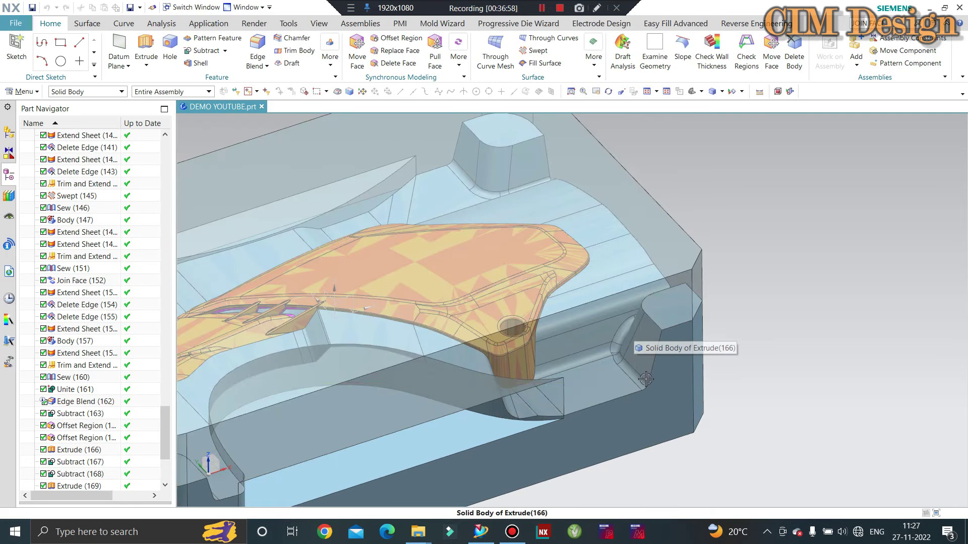
scroll(665, 310, "down", 3)
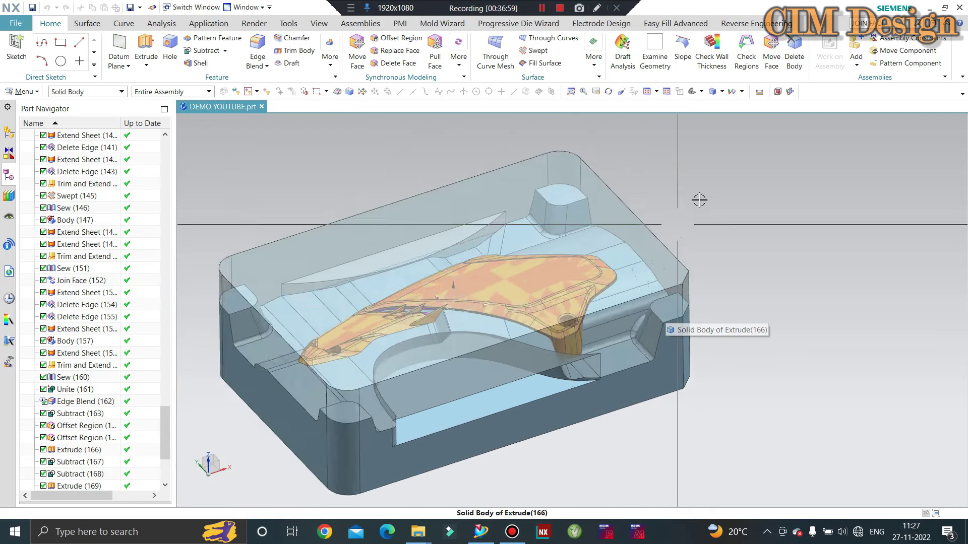